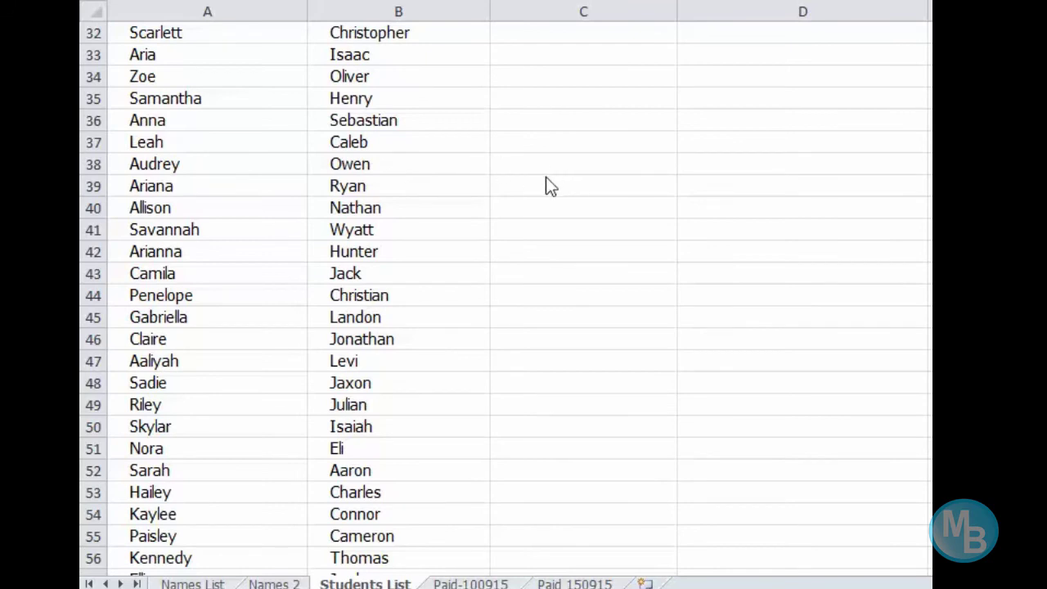
# - Insert a blank row 32 above Scarlett on the Students List sheet
pyautogui.click(93, 32)
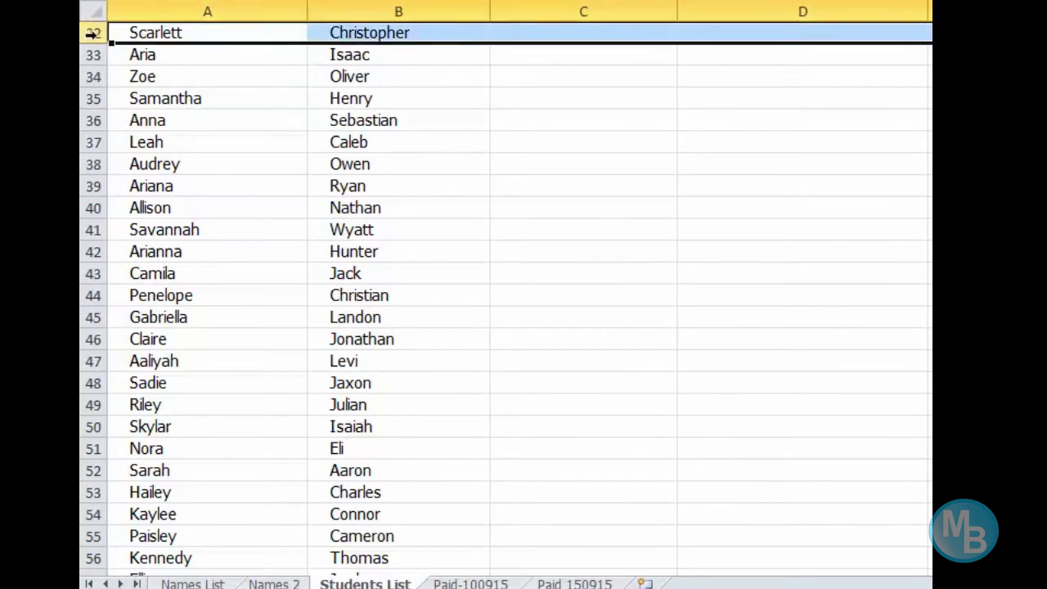
pyautogui.rightClick(92, 33)
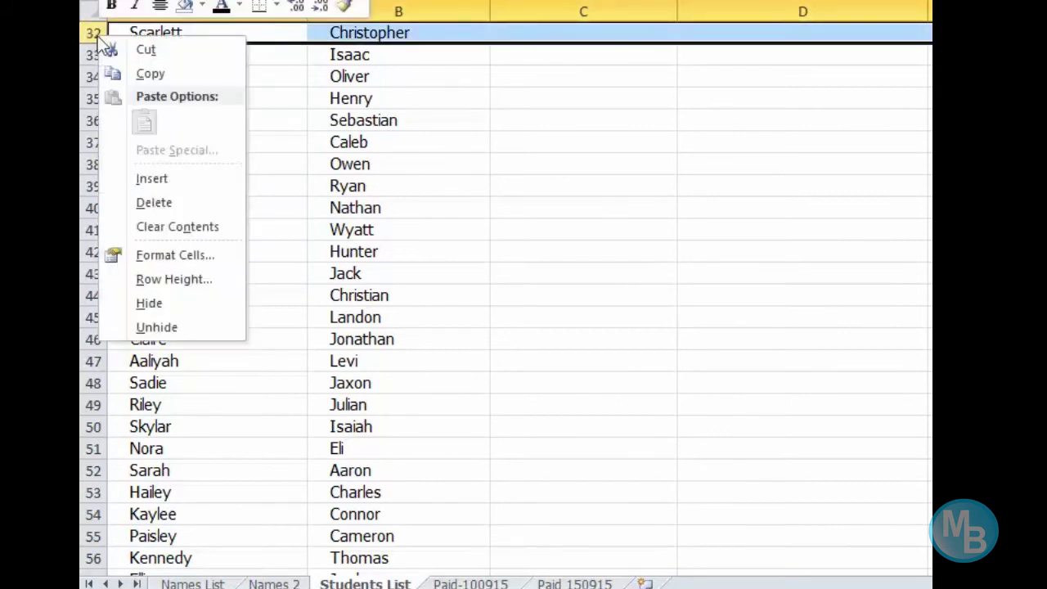
pyautogui.click(174, 173)
# - Enter the headings First Name in A32 and Last Name in B32
pyautogui.click(224, 32)
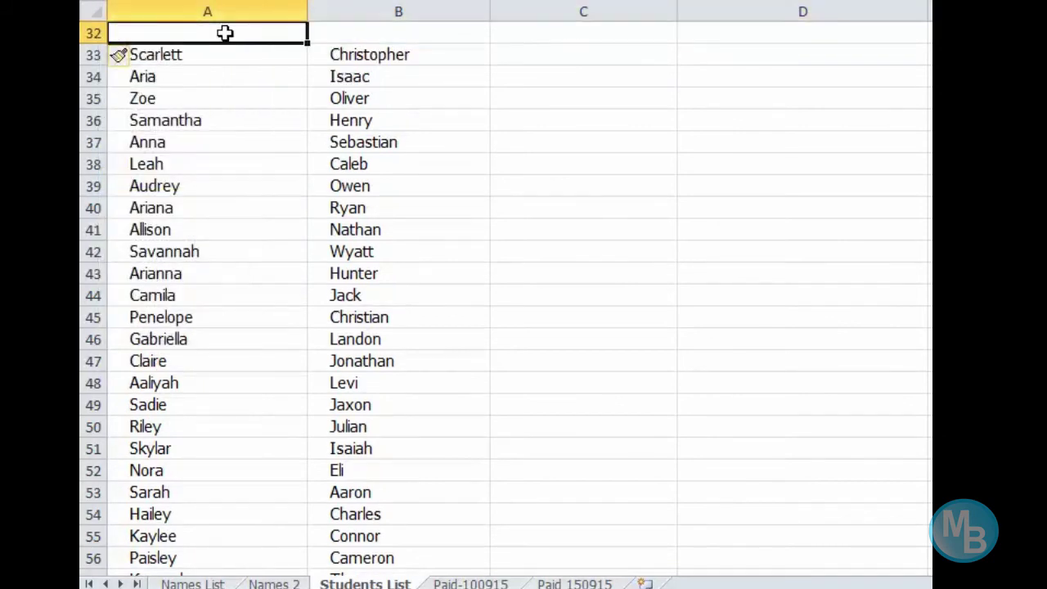
pyautogui.write('First')
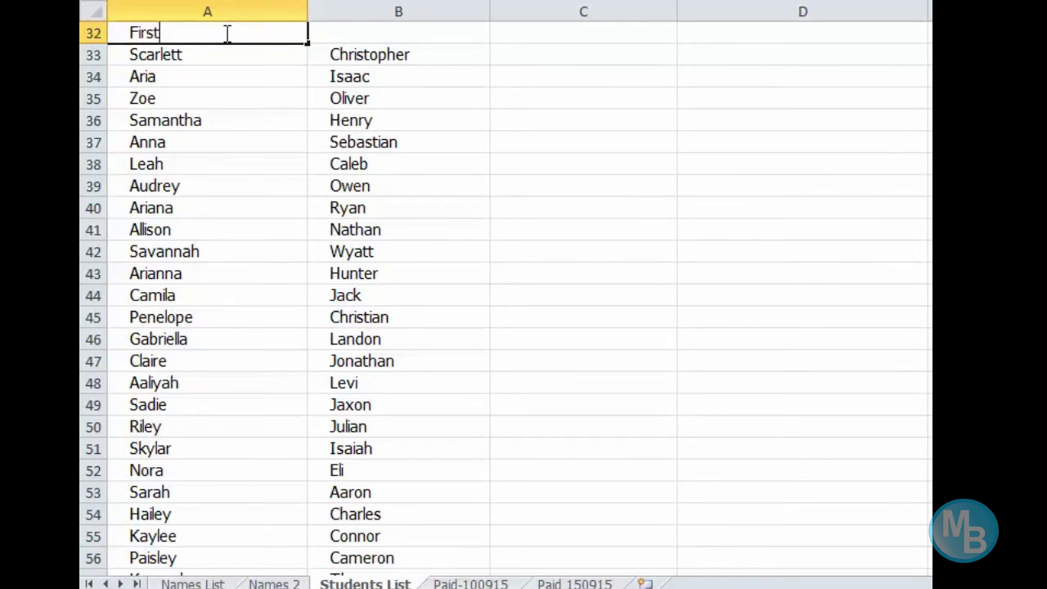
pyautogui.press('Tab')
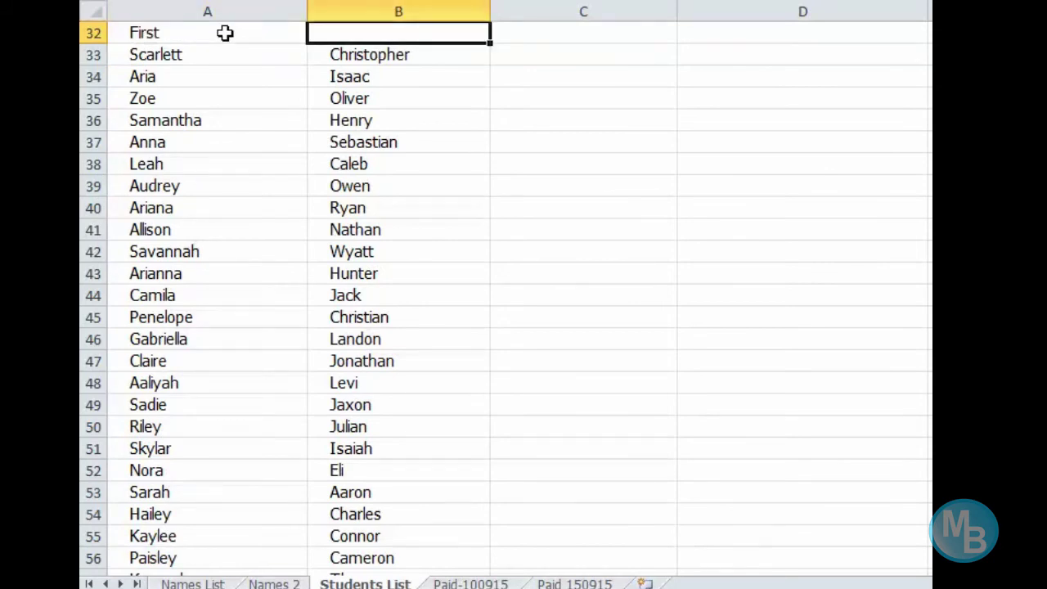
pyautogui.click(225, 33)
pyautogui.doubleClick(225, 32)
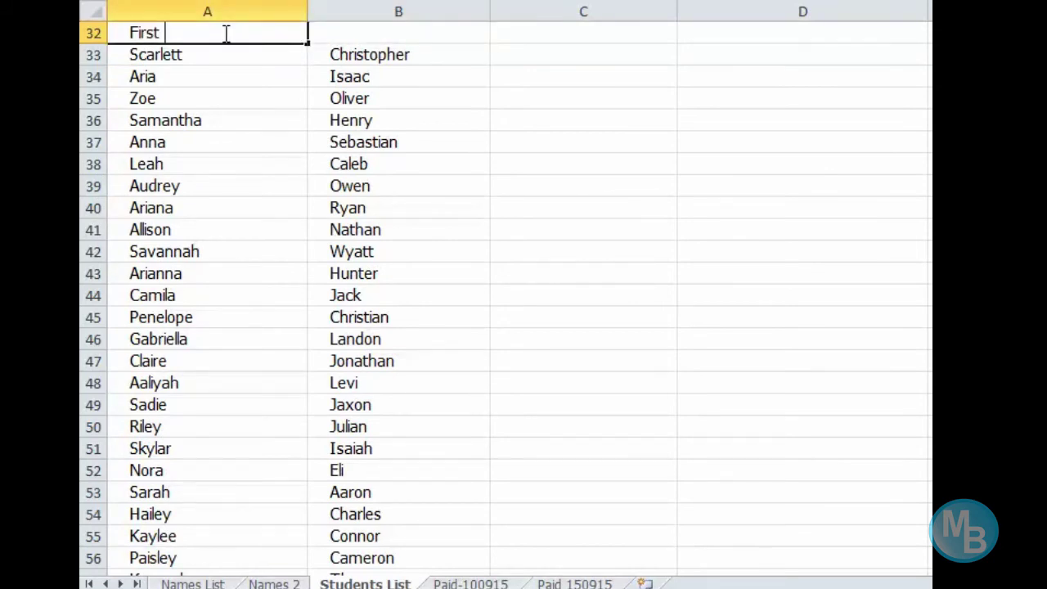
pyautogui.write('Name')
pyautogui.press('Tab')
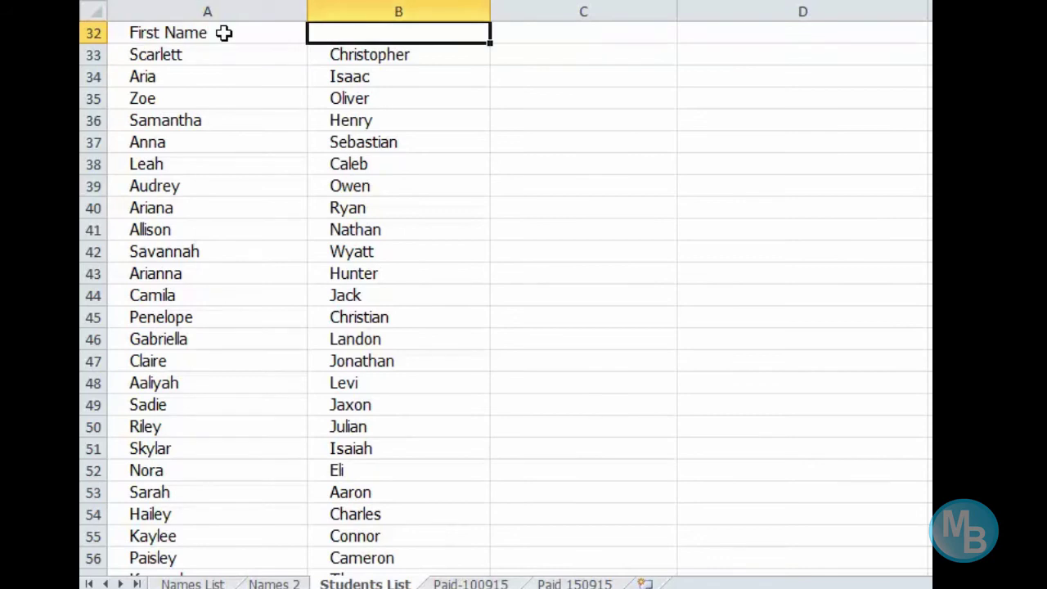
pyautogui.write('Last ')
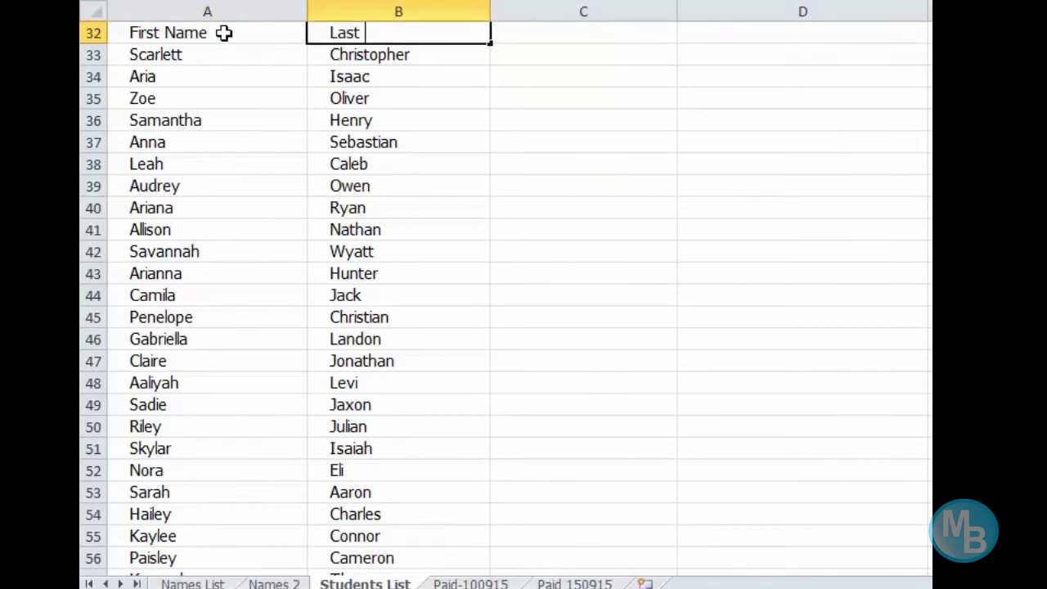
pyautogui.write('Name')
pyautogui.click(316, 115)
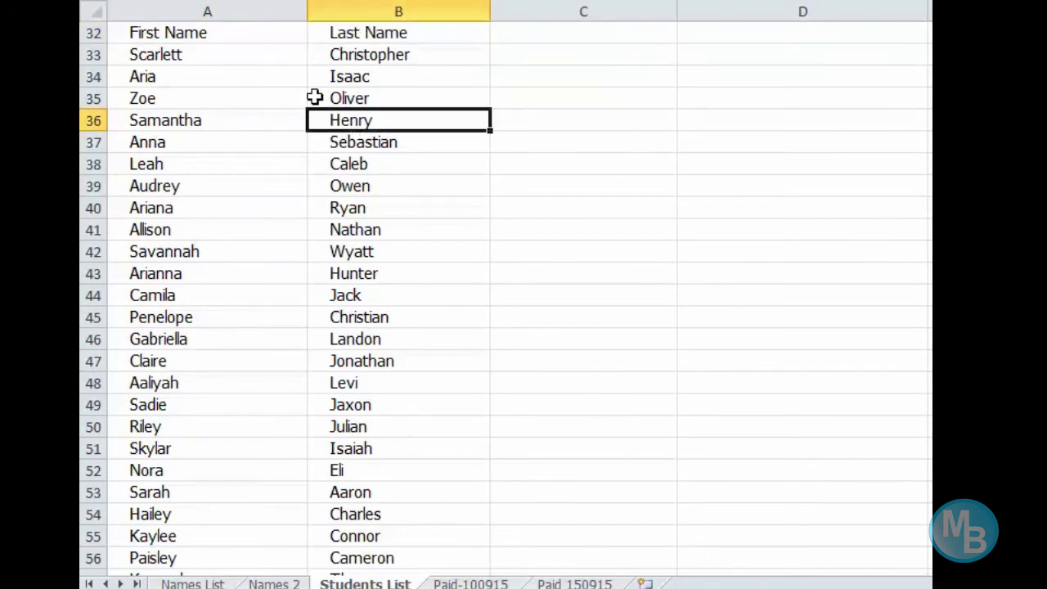
# - Make heading row 32 bold and underline the First Name and Last Name cells
pyautogui.click(94, 32)
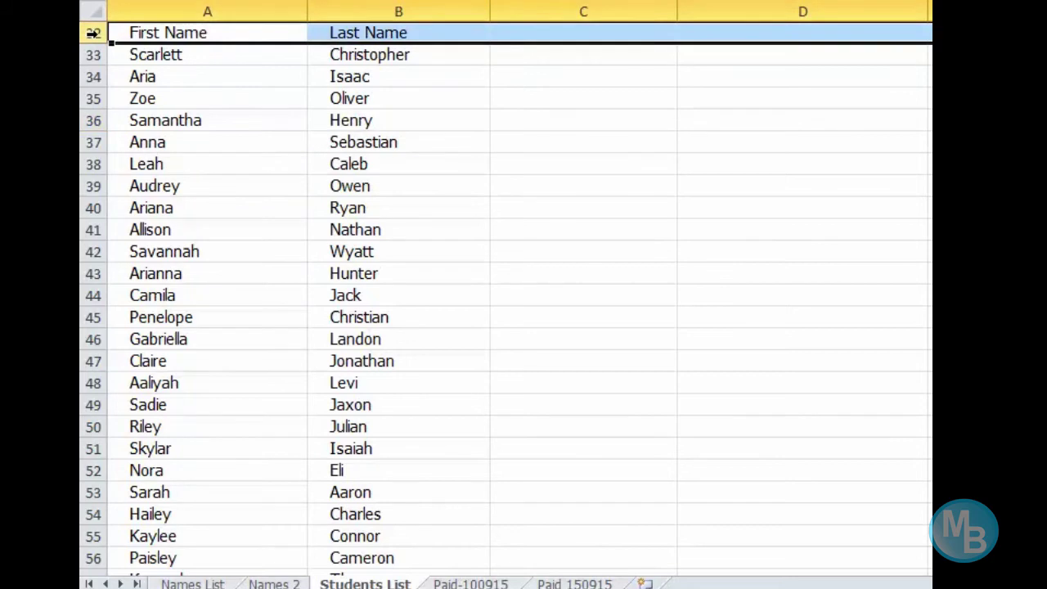
pyautogui.hotkey('ctrl', 'b')
pyautogui.click(347, 187)
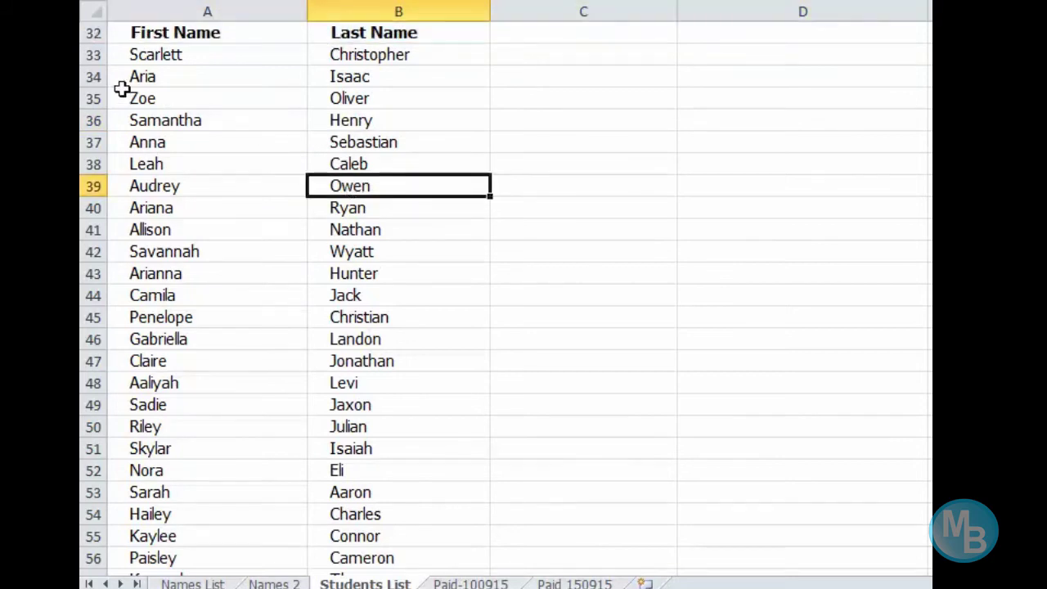
pyautogui.moveTo(148, 33); pyautogui.dragTo(338, 37)
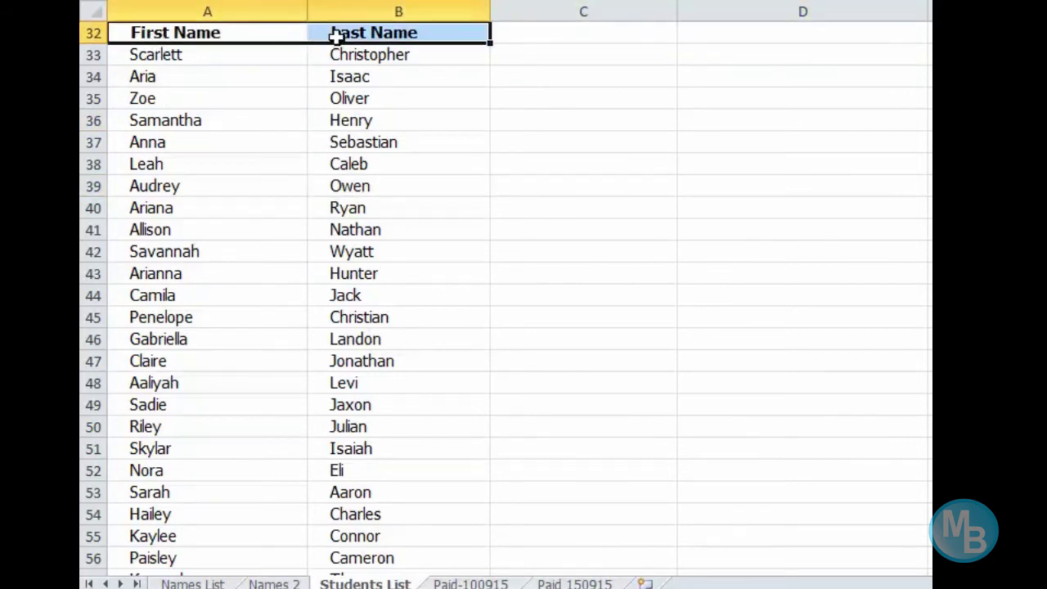
pyautogui.hotkey('ctrl', 'u')
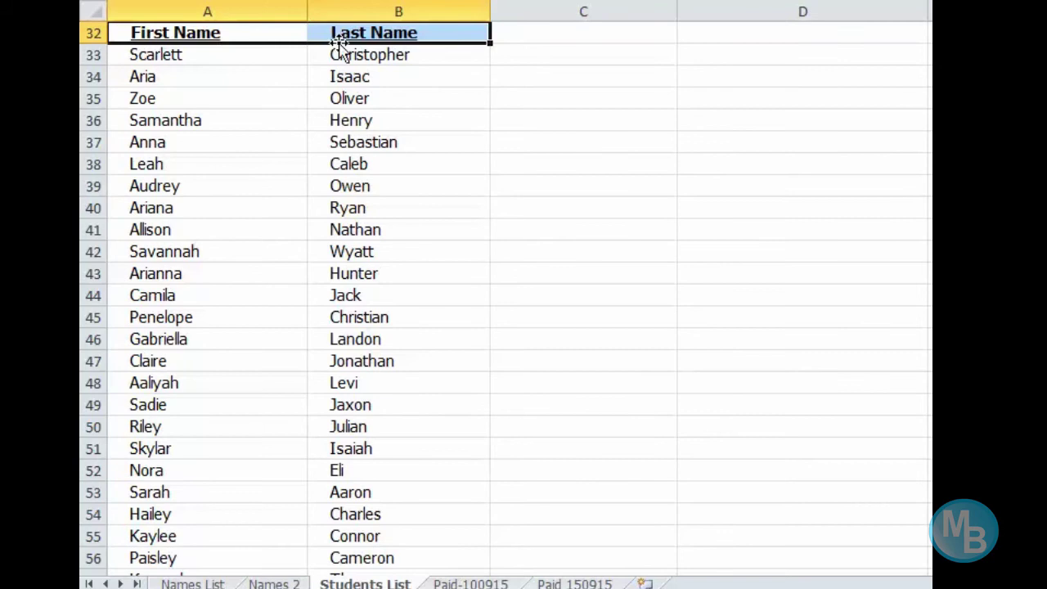
pyautogui.click(424, 113)
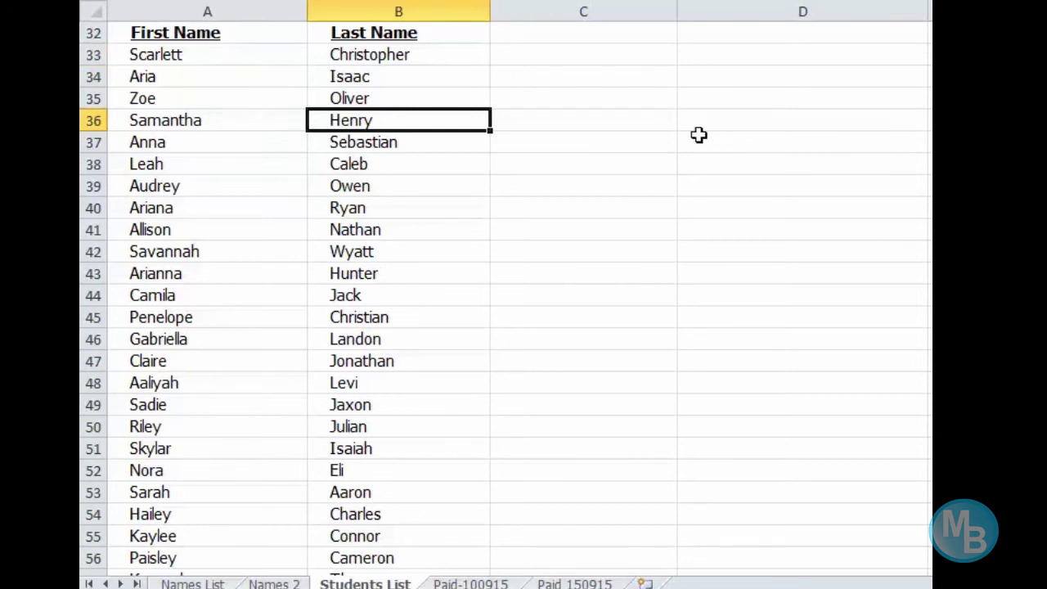
# - Step down column A to the last student name in row 1008, then back up
pyautogui.click(467, 236)
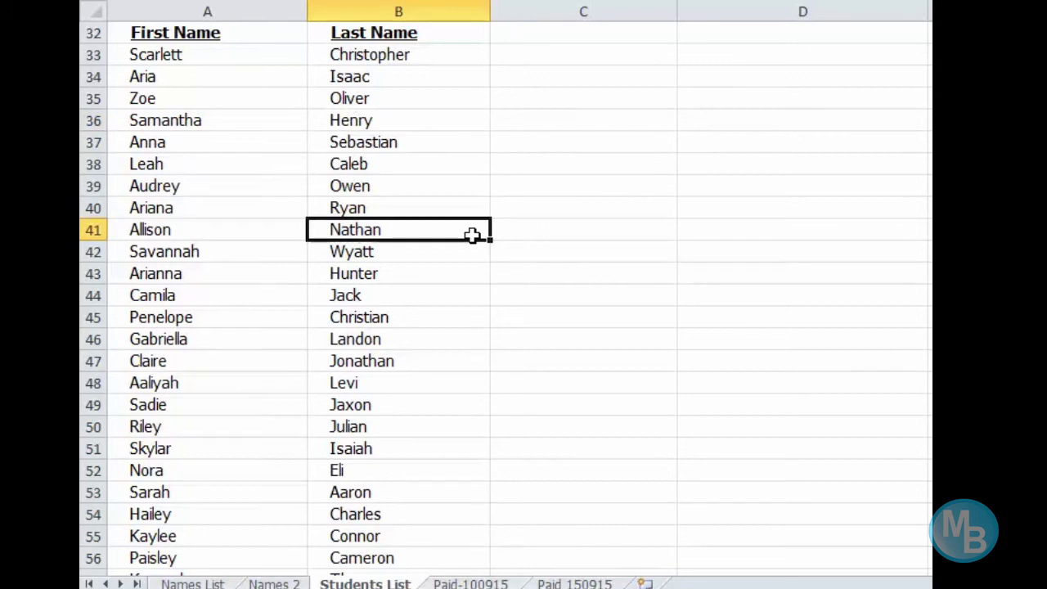
pyautogui.press('Down')
pyautogui.press('Left')
pyautogui.press('Down')
pyautogui.press('Down')
pyautogui.press('Down')
pyautogui.press('Down')
pyautogui.press('Down')
pyautogui.press('Down')
pyautogui.press('Down')
pyautogui.press('Down')
pyautogui.press('Down')
pyautogui.press('Down')
pyautogui.press('Down')
pyautogui.press('Down')
pyautogui.press('Down')
pyautogui.press('Down')
pyautogui.press('Down')
pyautogui.press('Down')
pyautogui.press('Down')
pyautogui.press('Down')
pyautogui.press('Down')
pyautogui.press('Down')
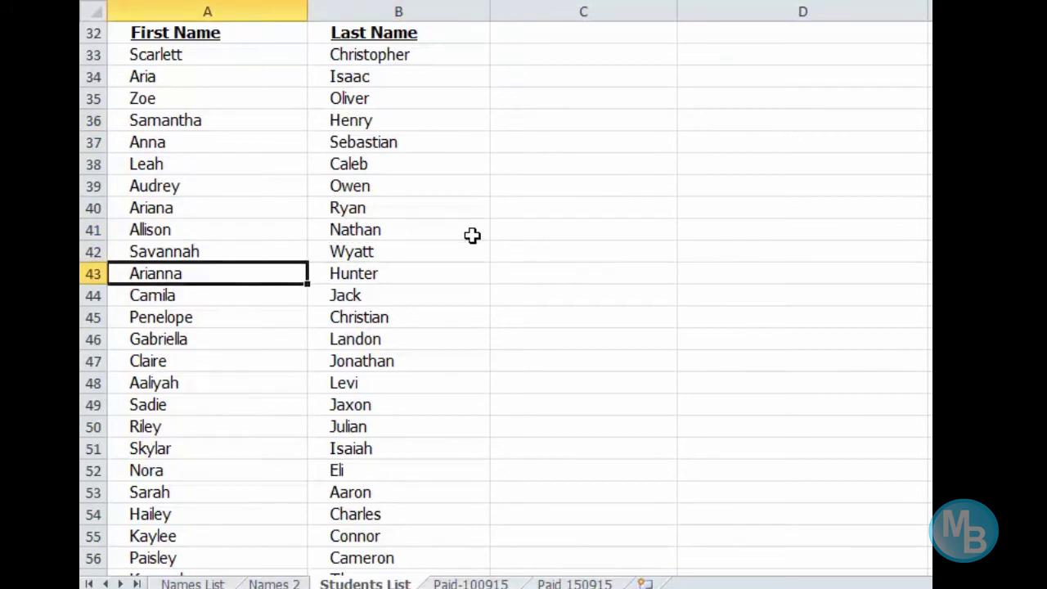
pyautogui.press('Down')
pyautogui.press('Down')
pyautogui.press('Down')
pyautogui.press('Down')
pyautogui.press('Down')
pyautogui.press('Down')
pyautogui.press('Down')
pyautogui.press('Down')
pyautogui.press('Down')
pyautogui.press('Down')
pyautogui.press('Down')
pyautogui.press('Down')
pyautogui.press('Down')
pyautogui.press('Down')
pyautogui.press('Down')
pyautogui.press('Down')
pyautogui.press('Down')
pyautogui.press('Down')
pyautogui.press('Down')
pyautogui.press('Down')
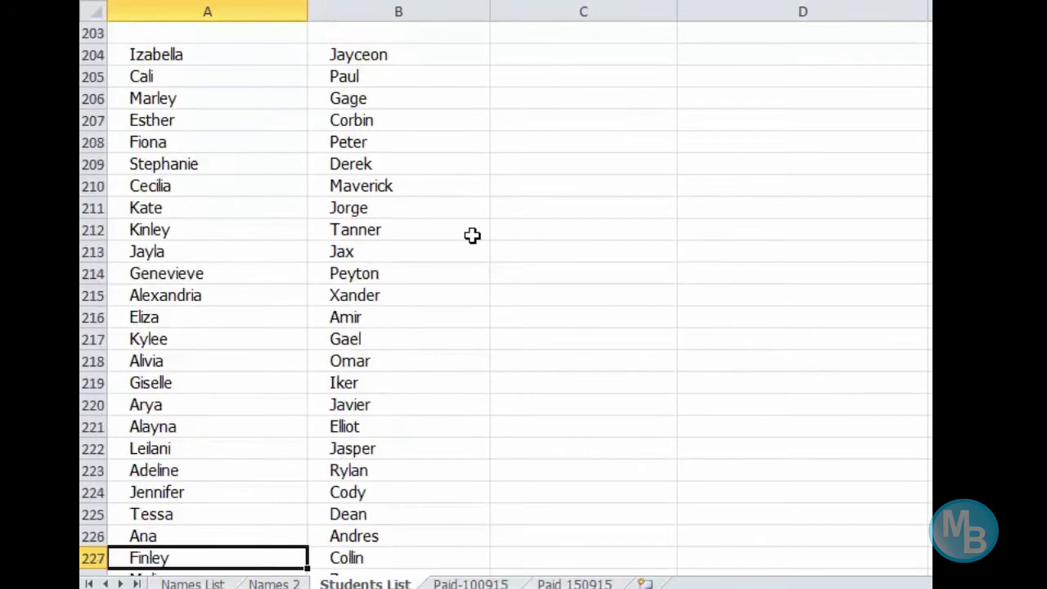
pyautogui.press('Down')
pyautogui.press('Down')
pyautogui.press('Down')
pyautogui.press('Down')
pyautogui.press('Down')
pyautogui.press('Down')
pyautogui.press('Down')
pyautogui.press('Down')
pyautogui.press('Down')
pyautogui.press('Down')
pyautogui.press('Down')
pyautogui.press('Down')
pyautogui.press('Down')
pyautogui.press('Down')
pyautogui.press('Down')
pyautogui.press('Down')
pyautogui.press('Down')
pyautogui.press('Down')
pyautogui.press('Down')
pyautogui.press('Down')
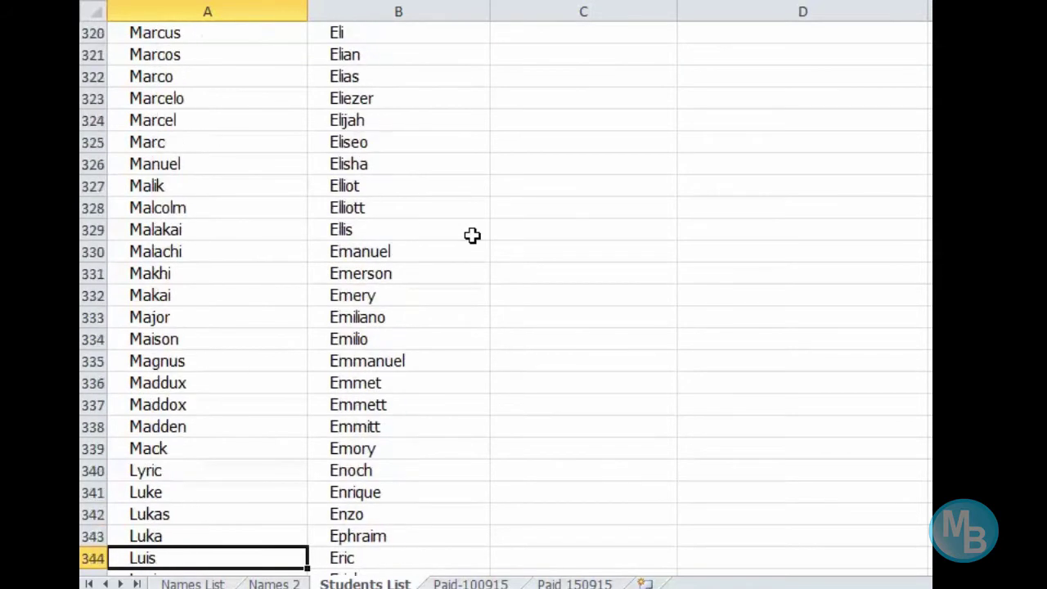
pyautogui.press('Down')
pyautogui.press('Down')
pyautogui.press('Down')
pyautogui.press('Down')
pyautogui.press('Down')
pyautogui.press('Down')
pyautogui.press('Down')
pyautogui.press('Down')
pyautogui.press('Down')
pyautogui.press('Down')
pyautogui.press('Down')
pyautogui.press('Down')
pyautogui.press('Down')
pyautogui.press('Down')
pyautogui.press('Down')
pyautogui.press('Down')
pyautogui.press('Down')
pyautogui.press('Down')
pyautogui.press('Down')
pyautogui.press('Down')
pyautogui.press('Down')
pyautogui.press('Down')
pyautogui.press('Down')
pyautogui.press('Down')
pyautogui.press('Down')
pyautogui.press('Down')
pyautogui.press('Down')
pyautogui.press('Down')
pyautogui.press('Down')
pyautogui.press('Down')
pyautogui.press('Down')
pyautogui.press('Down')
pyautogui.press('Down')
pyautogui.press('Down')
pyautogui.press('Down')
pyautogui.press('Down')
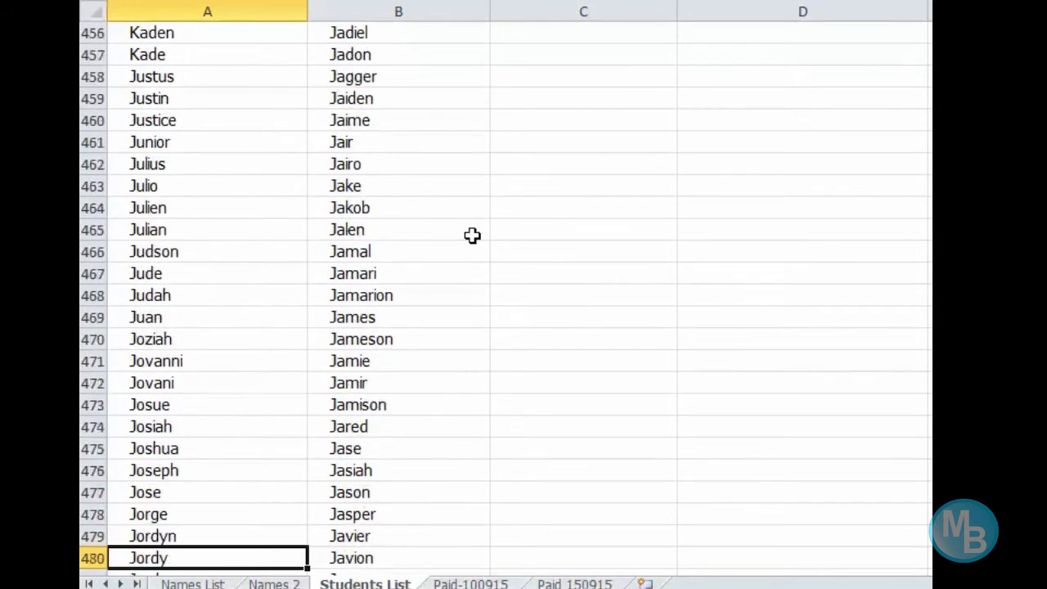
pyautogui.press('Down')
pyautogui.press('Down')
pyautogui.press('Down')
pyautogui.press('Down')
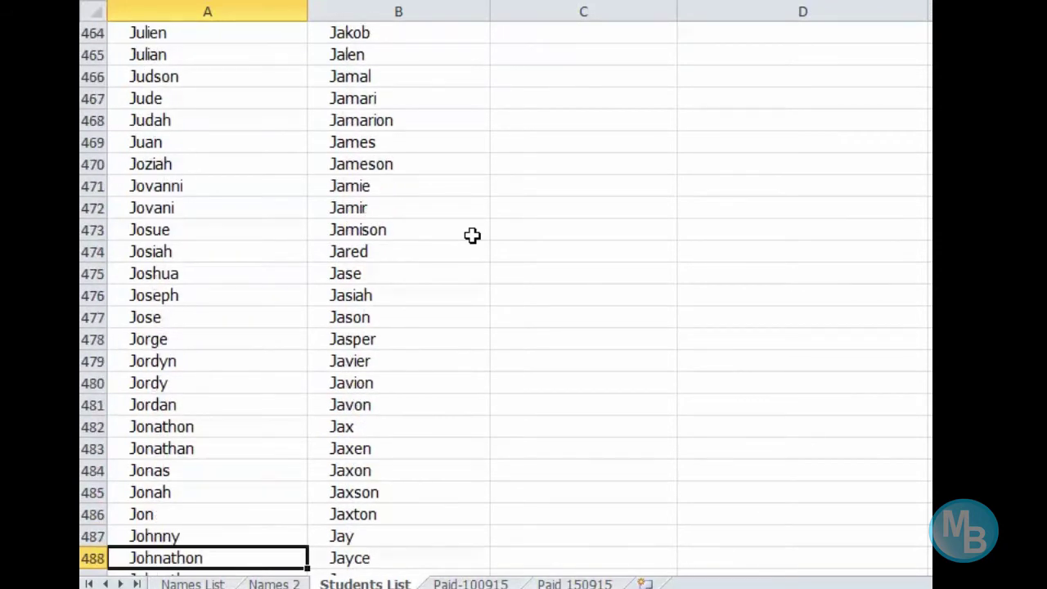
pyautogui.press('Down')
pyautogui.press('Down')
pyautogui.press('Down')
pyautogui.press('Down')
pyautogui.press('Down')
pyautogui.press('Down')
pyautogui.press('Down')
pyautogui.press('Down')
pyautogui.press('Down')
pyautogui.press('Down')
pyautogui.press('Down')
pyautogui.press('Down')
pyautogui.press('Down')
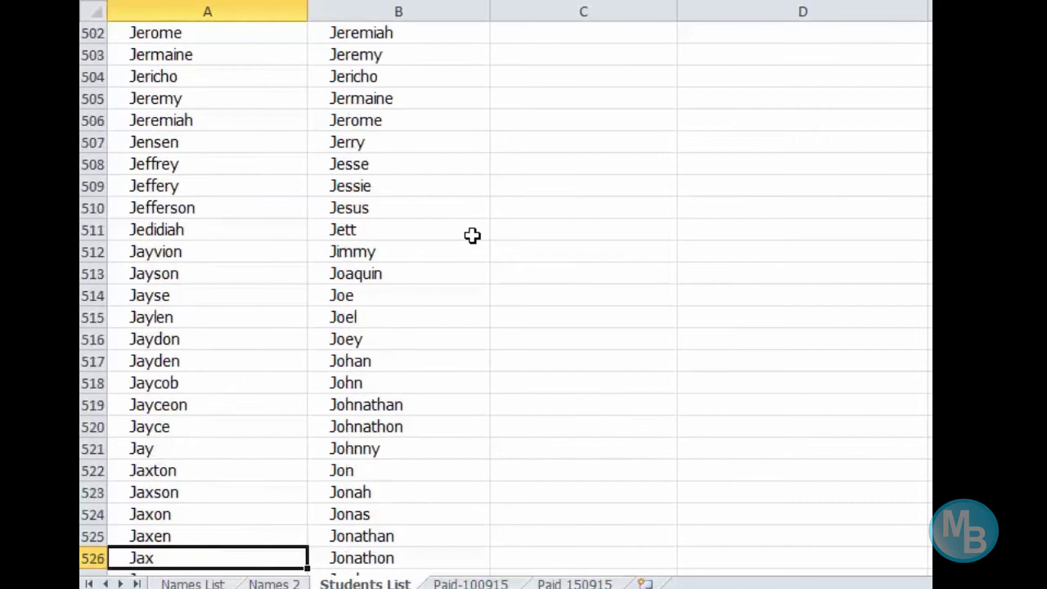
pyautogui.press('Down')
pyautogui.press('Down')
pyautogui.press('Down')
pyautogui.press('Down')
pyautogui.press('Down')
pyautogui.press('Down')
pyautogui.press('Down')
pyautogui.press('Down')
pyautogui.press('Down')
pyautogui.press('Down')
pyautogui.press('Down')
pyautogui.press('Down')
pyautogui.press('Down')
pyautogui.press('Down')
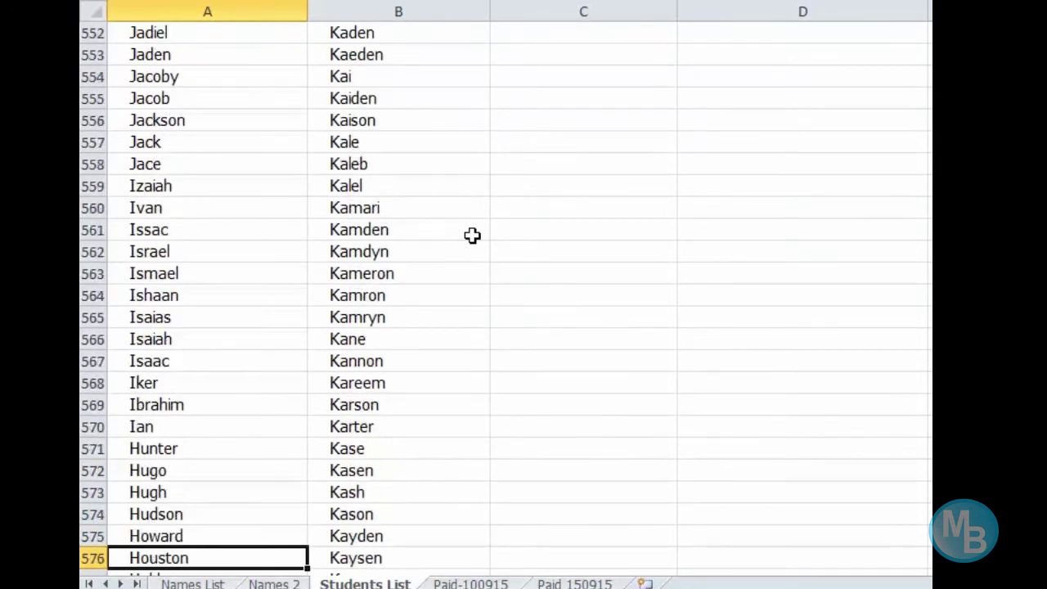
pyautogui.press('Down')
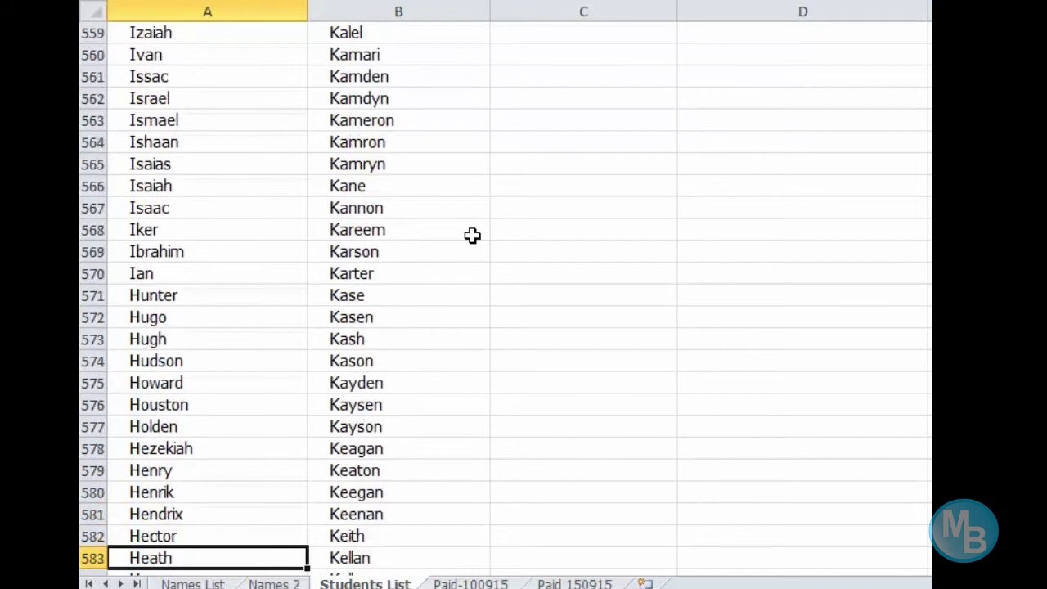
pyautogui.press('Down')
pyautogui.press('Down')
pyautogui.press('Down')
pyautogui.press('Down')
pyautogui.press('Down')
pyautogui.press('Down')
pyautogui.press('Down')
pyautogui.press('Down')
pyautogui.press('Down')
pyautogui.press('Down')
pyautogui.press('Down')
pyautogui.press('Down')
pyautogui.press('Down')
pyautogui.press('Down')
pyautogui.press('Down')
pyautogui.press('Down')
pyautogui.press('Down')
pyautogui.press('Down')
pyautogui.press('Down')
pyautogui.press('Down')
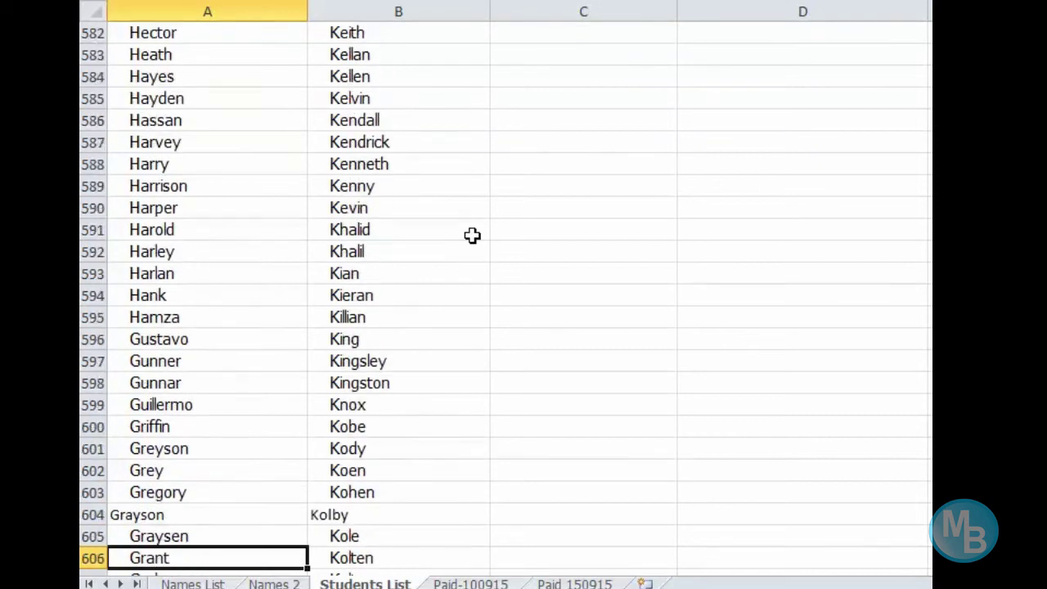
pyautogui.press('Down')
pyautogui.press('Down')
pyautogui.press('Down')
pyautogui.press('Down')
pyautogui.press('Down')
pyautogui.press('Down')
pyautogui.press('Down')
pyautogui.press('Down')
pyautogui.press('Down')
pyautogui.press('Down')
pyautogui.press('Down')
pyautogui.press('Down')
pyautogui.press('Down')
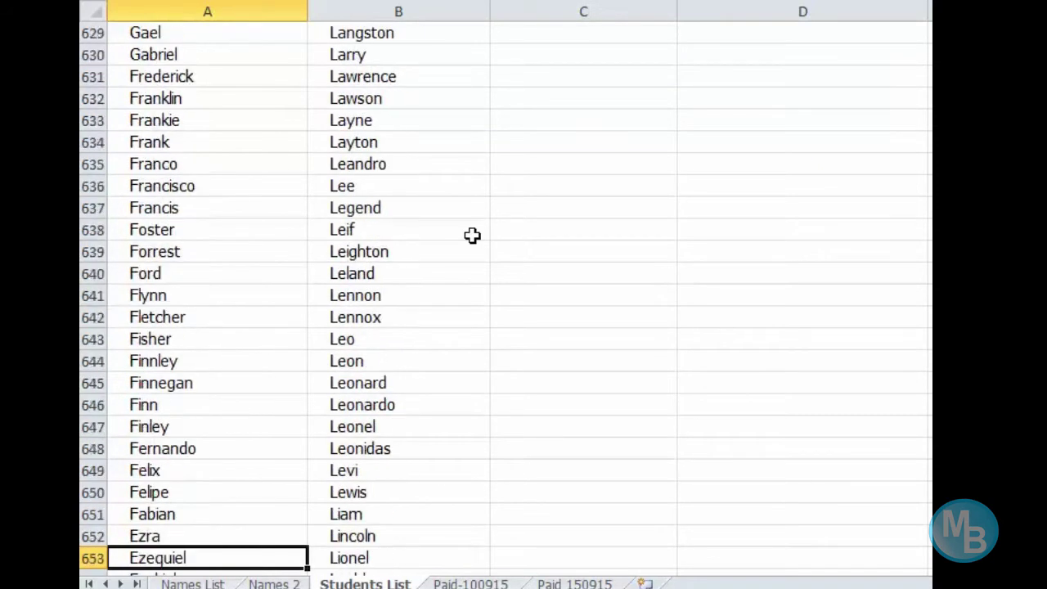
pyautogui.press('Down')
pyautogui.press('Down')
pyautogui.press('Down')
pyautogui.press('Down')
pyautogui.press('Down')
pyautogui.press('Down')
pyautogui.press('Down')
pyautogui.press('Down')
pyautogui.press('Down')
pyautogui.press('Down')
pyautogui.press('Down')
pyautogui.press('Down')
pyautogui.press('Down')
pyautogui.press('Down')
pyautogui.press('Down')
pyautogui.press('Down')
pyautogui.press('Down')
pyautogui.press('Down')
pyautogui.press('Down')
pyautogui.press('Down')
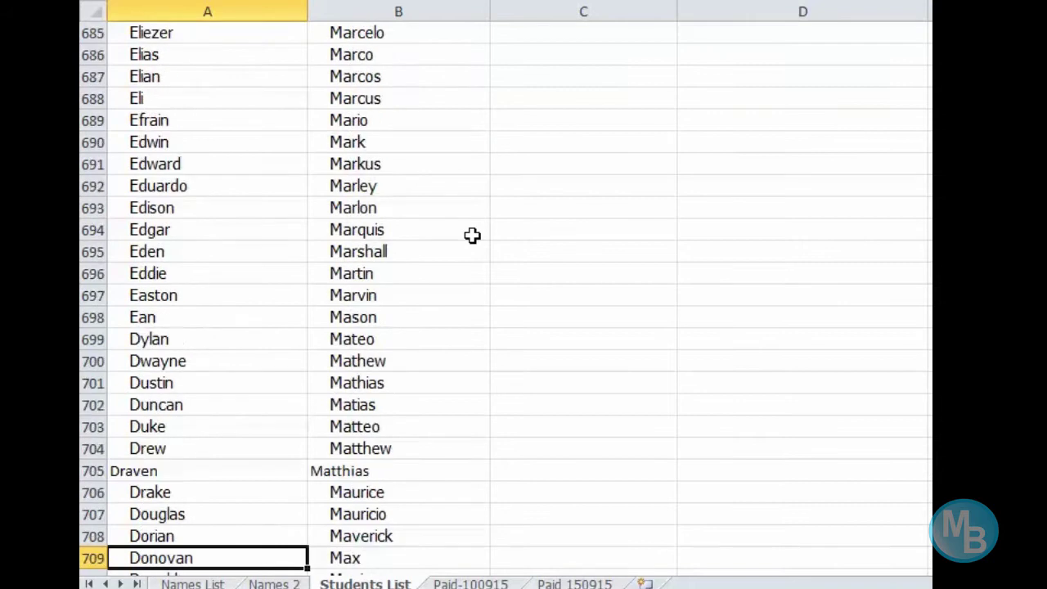
pyautogui.press('Down')
pyautogui.press('Down')
pyautogui.press('Down')
pyautogui.press('Down')
pyautogui.press('Down')
pyautogui.press('Down')
pyautogui.press('Down')
pyautogui.press('Down')
pyautogui.press('Down')
pyautogui.press('Down')
pyautogui.press('Down')
pyautogui.press('Down')
pyautogui.press('Down')
pyautogui.press('Down')
pyautogui.press('Down')
pyautogui.press('Down')
pyautogui.press('Down')
pyautogui.press('Down')
pyautogui.press('Down')
pyautogui.press('Down')
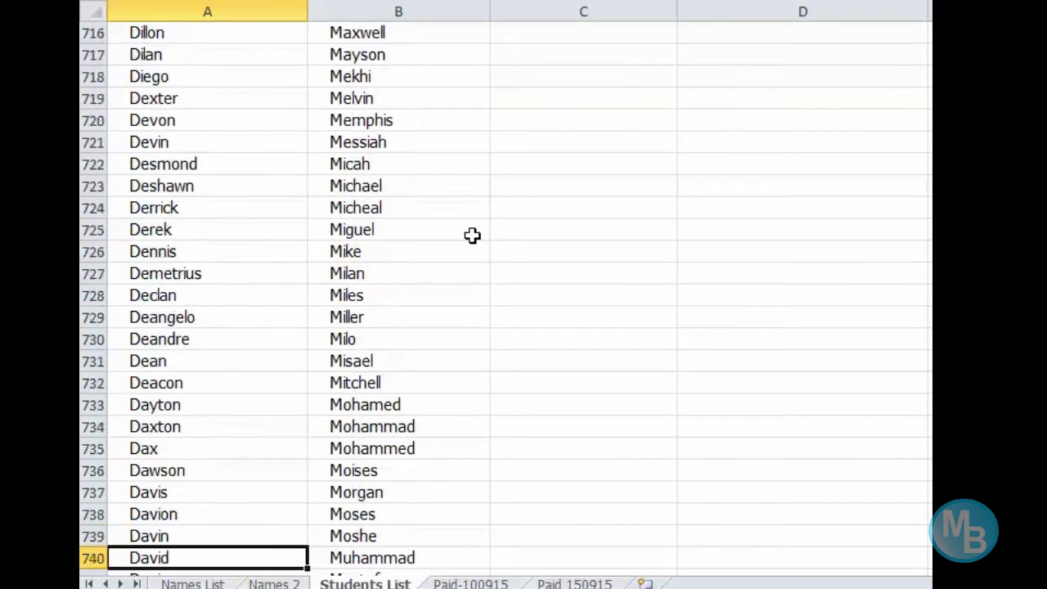
pyautogui.press('Down')
pyautogui.press('Down')
pyautogui.press('Down')
pyautogui.press('Down')
pyautogui.press('Down')
pyautogui.press('Down')
pyautogui.press('Down')
pyautogui.press('Down')
pyautogui.press('Down')
pyautogui.press('Down')
pyautogui.press('Down')
pyautogui.press('Down')
pyautogui.press('Down')
pyautogui.press('Down')
pyautogui.press('Down')
pyautogui.press('Down')
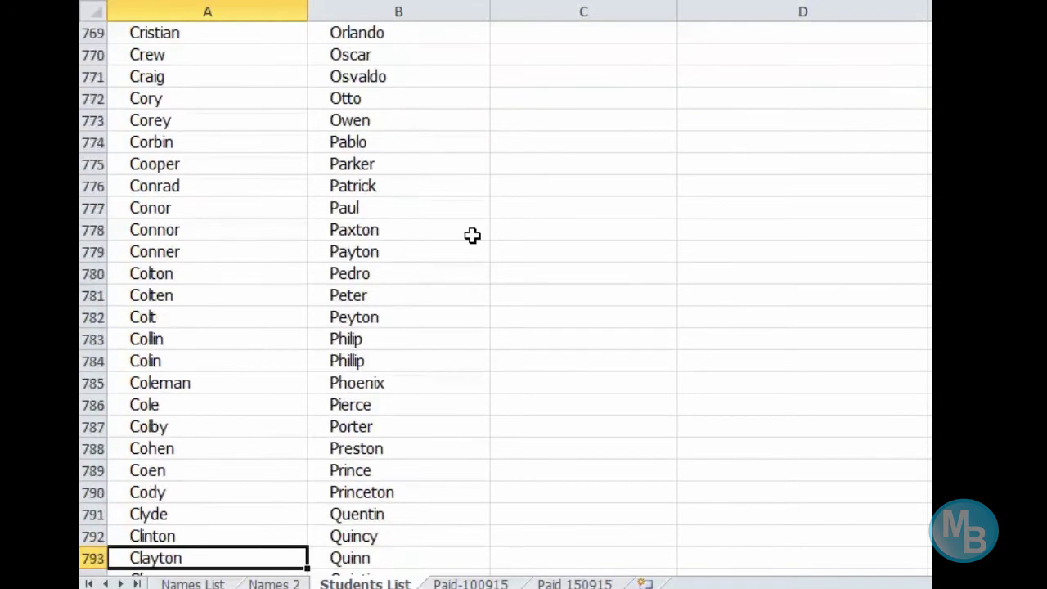
pyautogui.press('Down')
pyautogui.press('Down')
pyautogui.press('Down')
pyautogui.press('Down')
pyautogui.press('Down')
pyautogui.press('Down')
pyautogui.press('Down')
pyautogui.press('Down')
pyautogui.press('Down')
pyautogui.press('Down')
pyautogui.press('Down')
pyautogui.press('Down')
pyautogui.press('Down')
pyautogui.press('Down')
pyautogui.press('Down')
pyautogui.press('Down')
pyautogui.press('Down')
pyautogui.press('Down')
pyautogui.press('Down')
pyautogui.press('Down')
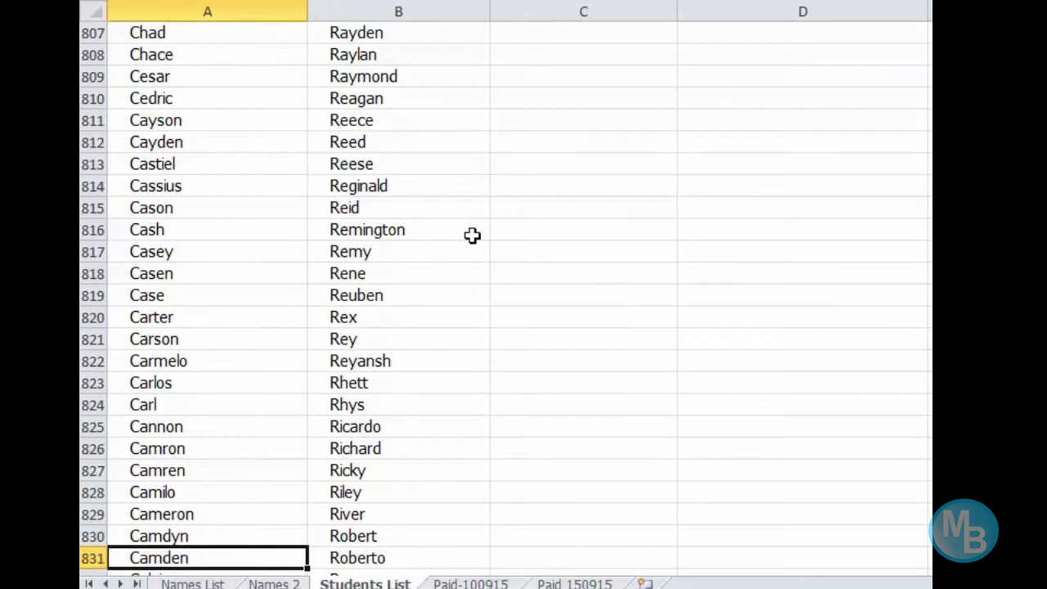
pyautogui.press('Down')
pyautogui.press('Down')
pyautogui.press('Down')
pyautogui.press('Down')
pyautogui.press('Down')
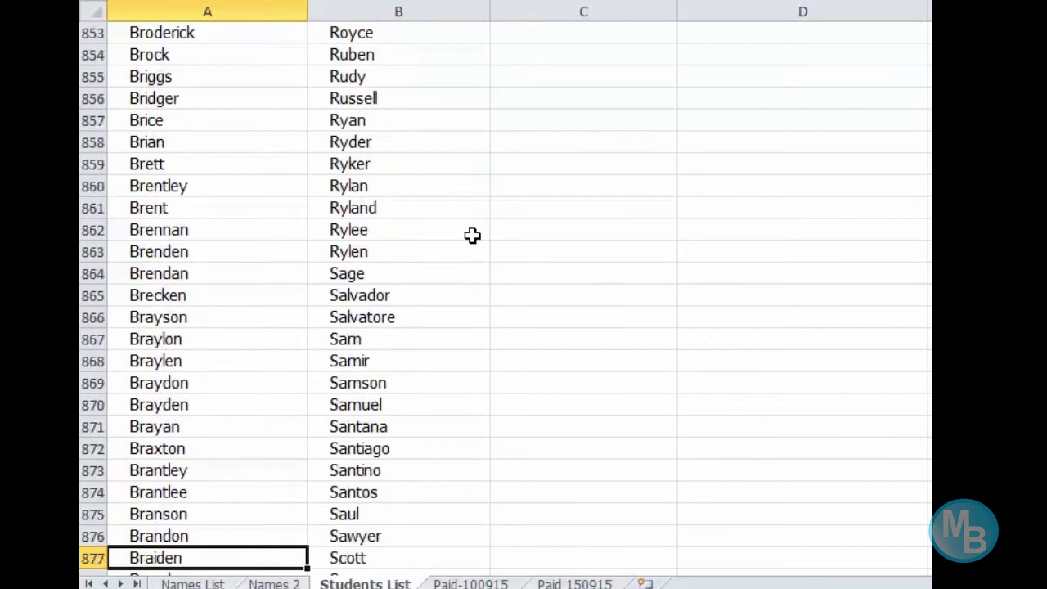
pyautogui.press('Down')
pyautogui.press('Down')
pyautogui.press('Down')
pyautogui.press('Down')
pyautogui.press('Down')
pyautogui.press('Down')
pyautogui.press('Down')
pyautogui.press('Down')
pyautogui.press('Down')
pyautogui.press('Down')
pyautogui.press('Down')
pyautogui.press('Down')
pyautogui.press('Down')
pyautogui.press('Down')
pyautogui.press('Down')
pyautogui.press('Down')
pyautogui.press('Down')
pyautogui.press('Down')
pyautogui.press('Down')
pyautogui.press('Down')
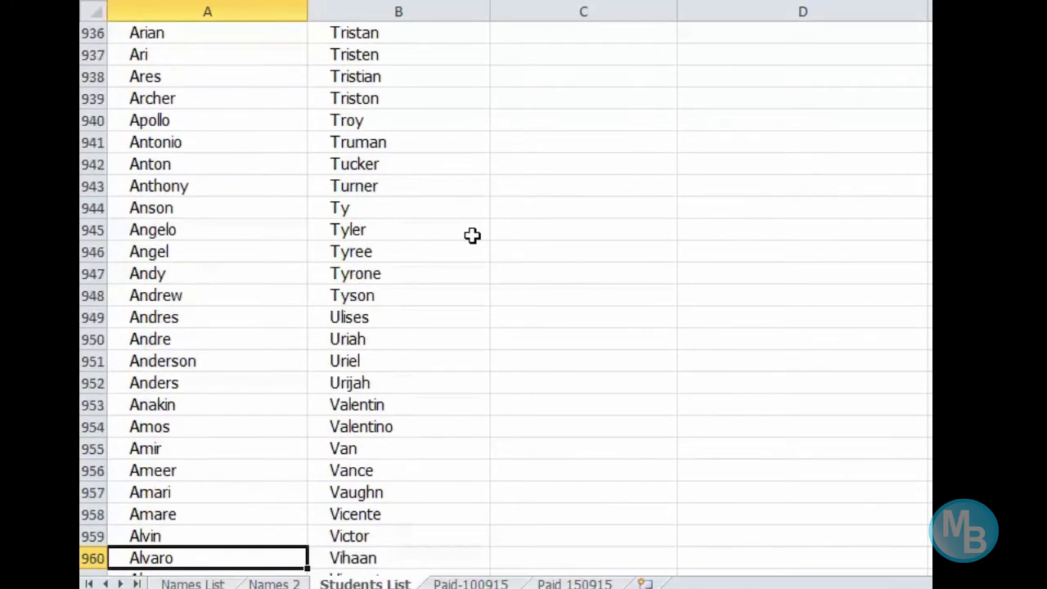
pyautogui.press('Down')
pyautogui.press('Down')
pyautogui.press('Down')
pyautogui.press('Down')
pyautogui.press('Down')
pyautogui.press('Down')
pyautogui.press('Down')
pyautogui.press('Down')
pyautogui.press('Down')
pyautogui.press('Down')
pyautogui.press('Down')
pyautogui.press('Down')
pyautogui.press('Down')
pyautogui.press('Down')
pyautogui.press('Down')
pyautogui.press('Down')
pyautogui.press('Down')
pyautogui.press('Down')
pyautogui.press('Down')
pyautogui.press('Down')
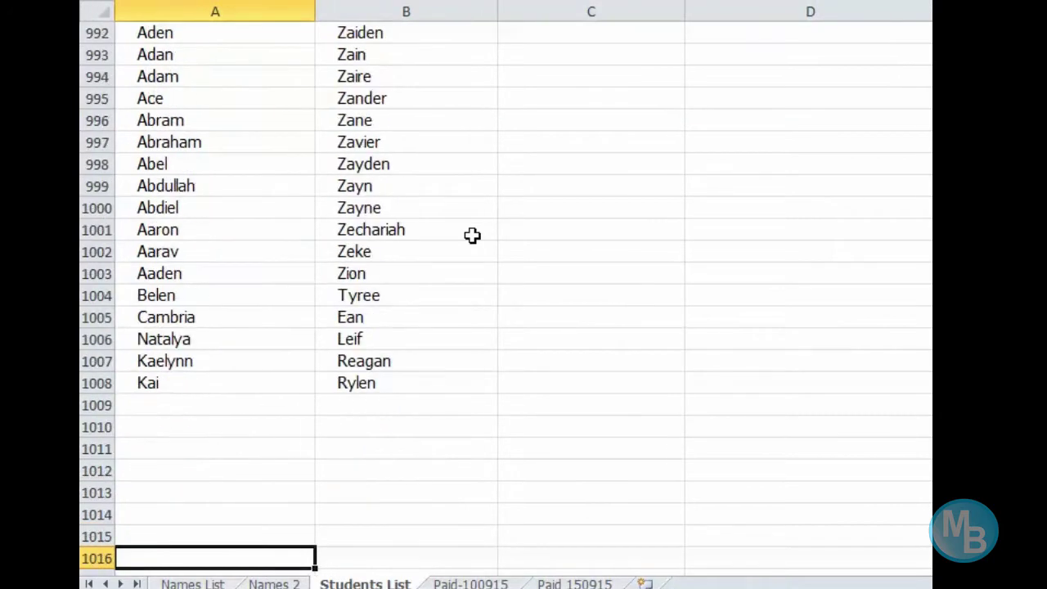
pyautogui.press('Up')
pyautogui.press('Up')
pyautogui.press('Up')
pyautogui.press('Up')
pyautogui.press('Up')
pyautogui.press('Up')
pyautogui.press('Up')
pyautogui.press('Up')
pyautogui.press('Up')
pyautogui.press('Up')
pyautogui.press('Up')
pyautogui.press('Up')
pyautogui.press('Up')
pyautogui.press('Up')
pyautogui.press('Up')
pyautogui.press('Up')
pyautogui.press('Up')
pyautogui.press('Up')
pyautogui.press('Up')
pyautogui.press('Up')
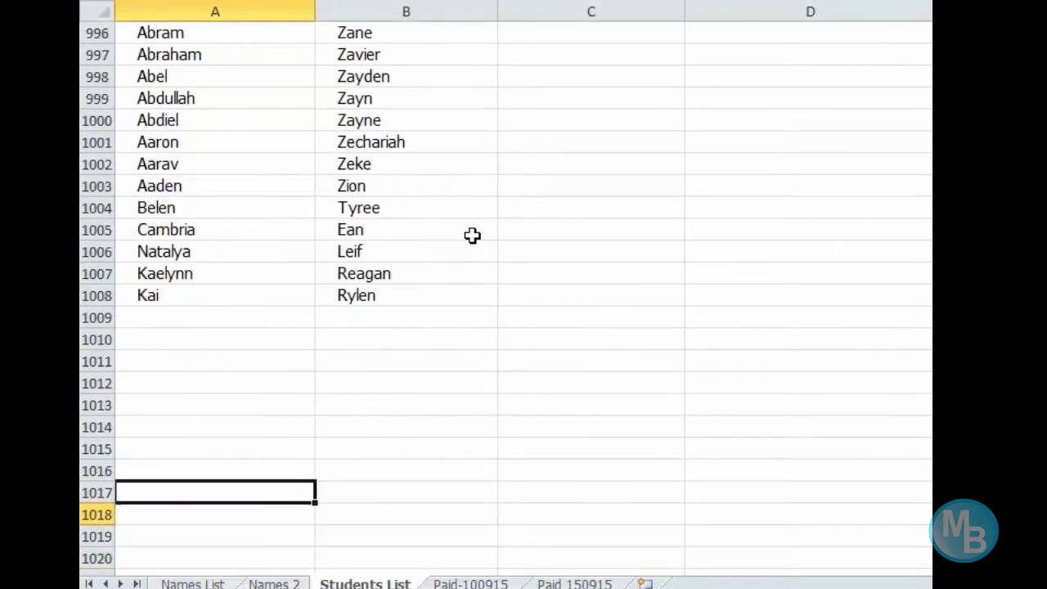
pyautogui.press('Up')
pyautogui.press('Up')
pyautogui.press('Up')
pyautogui.press('Up')
pyautogui.press('Up')
pyautogui.press('Up')
pyautogui.press('Up')
pyautogui.press('Up')
pyautogui.press('Up')
pyautogui.press('Up')
pyautogui.press('Up')
pyautogui.press('Up')
pyautogui.press('Up')
pyautogui.press('Up')
pyautogui.press('Up')
pyautogui.press('Up')
pyautogui.press('Up')
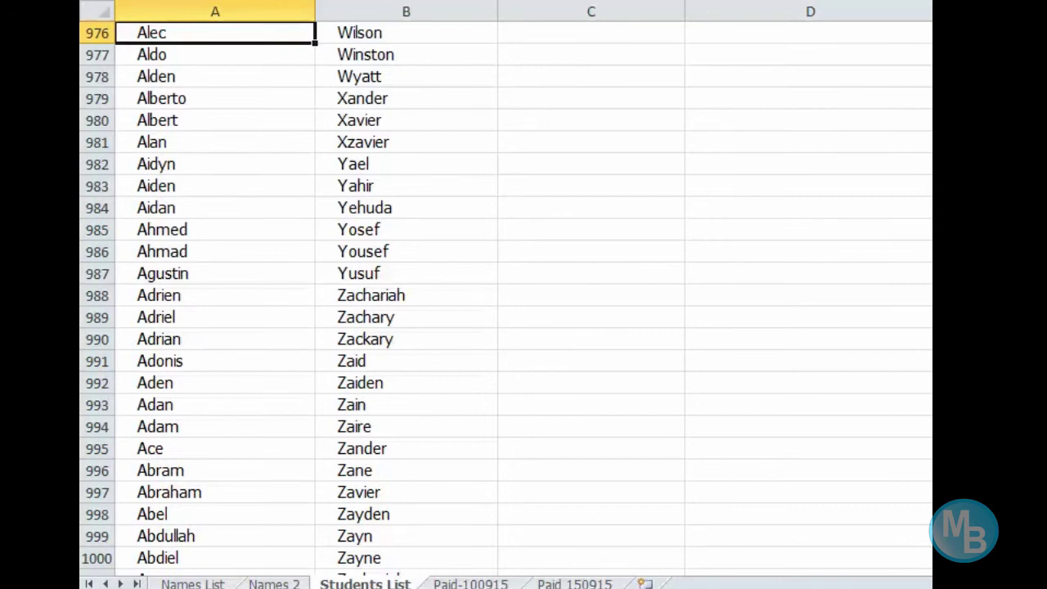
pyautogui.scroll(20, 506, 295)
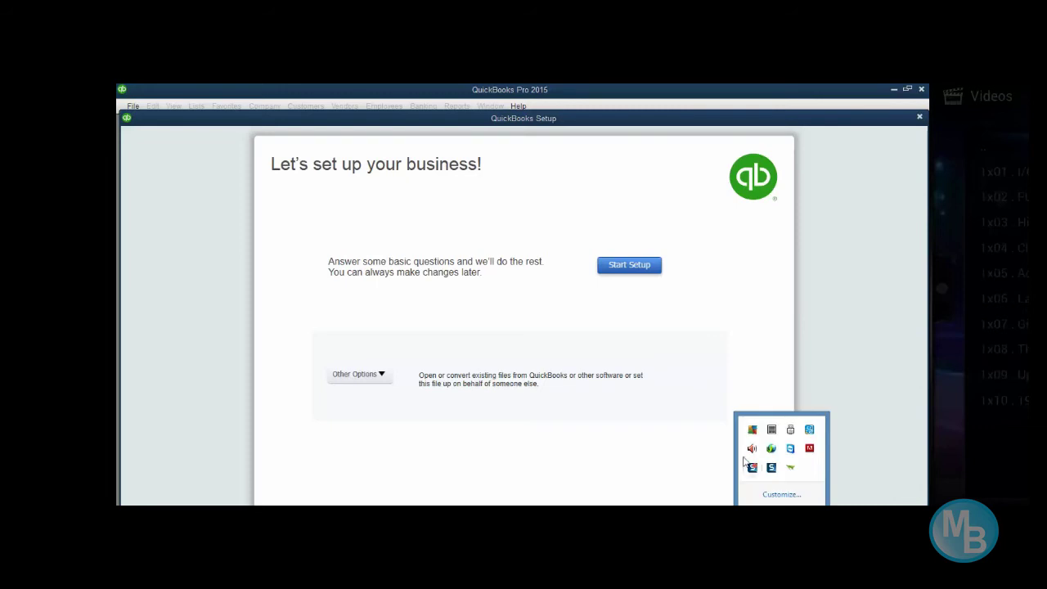
# - Dismiss the tray popup and choose Start Setup in the QuickBooks Setup window
pyautogui.click(714, 464)
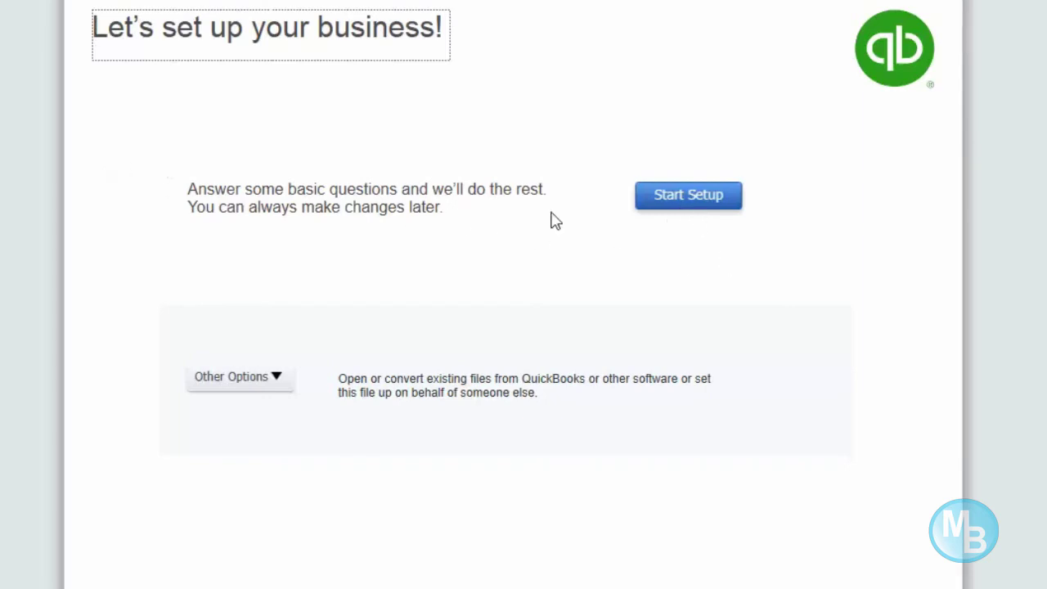
pyautogui.click(694, 212)
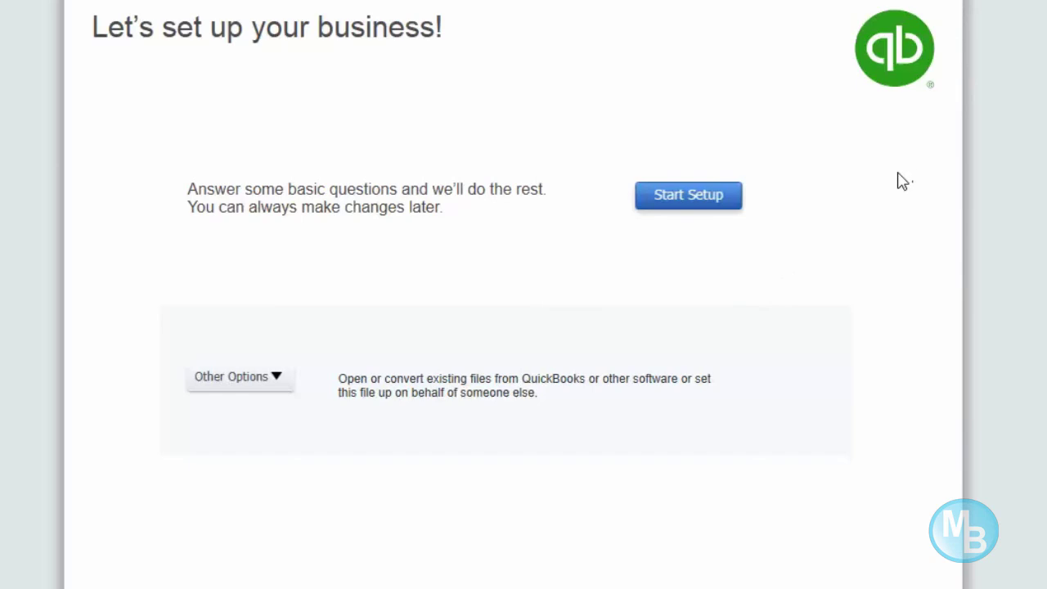
pyautogui.click(687, 201)
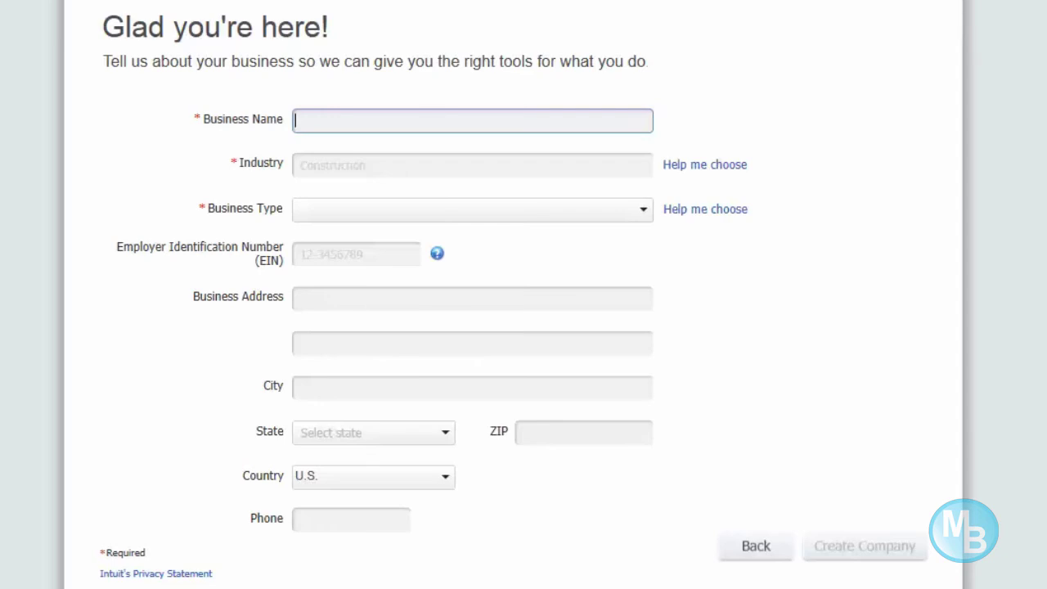
# - Enter 'Margaret Stanford High School' as business name and choose Other/None as industry
pyautogui.write('Margaret Stanford')
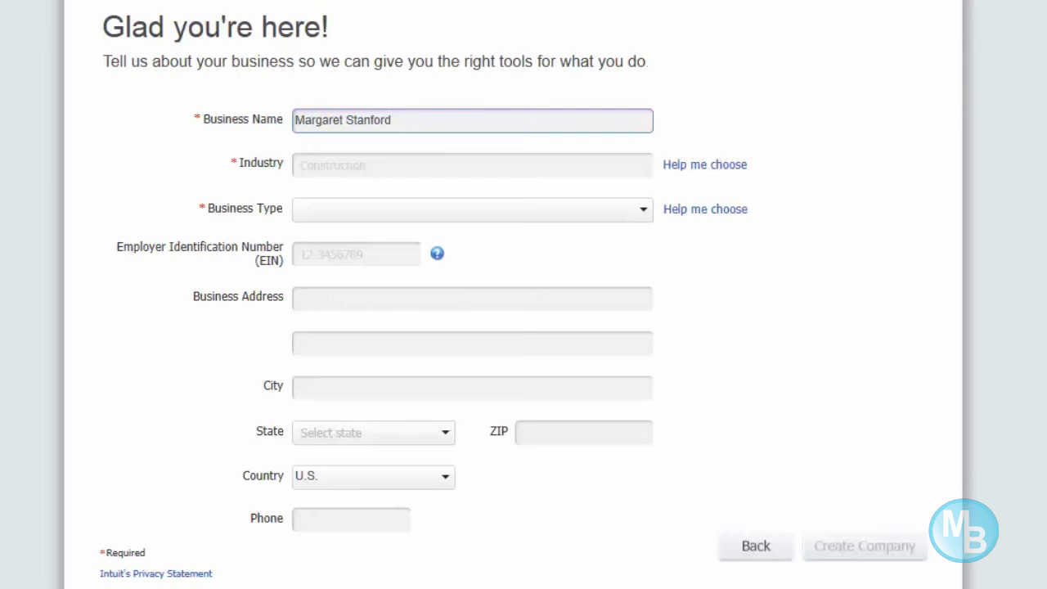
pyautogui.write(' High School')
pyautogui.click(724, 171)
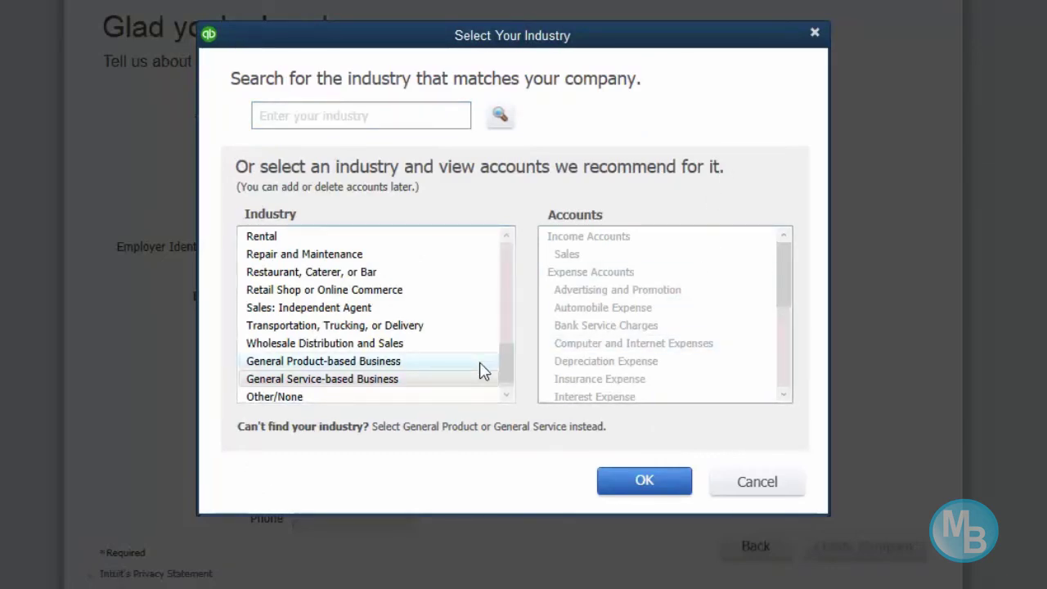
pyautogui.click(316, 400)
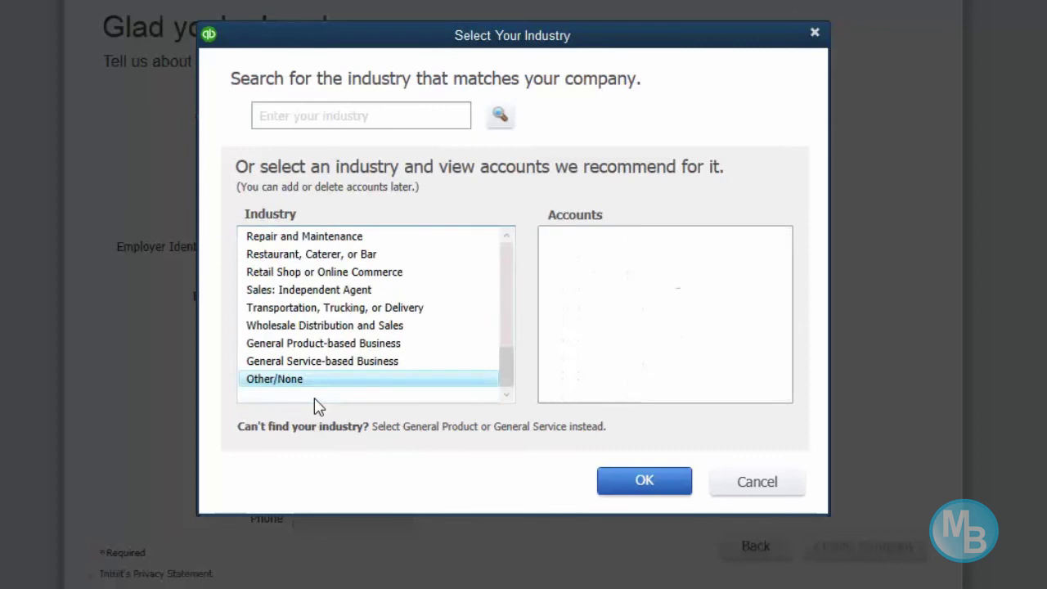
pyautogui.click(645, 483)
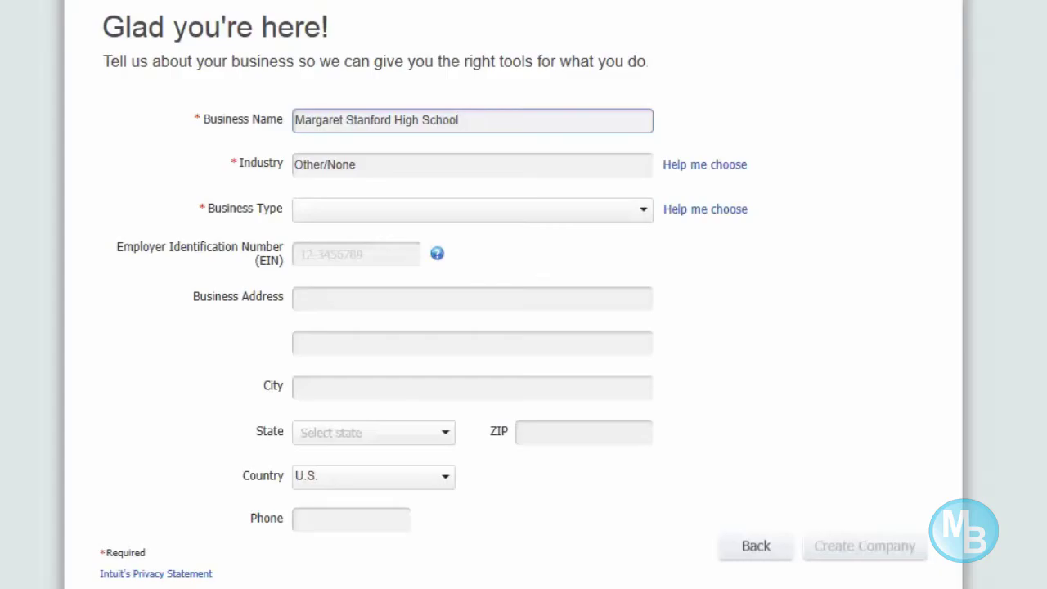
# - Set the Business Type to Non-Profit
pyautogui.click(806, 578)
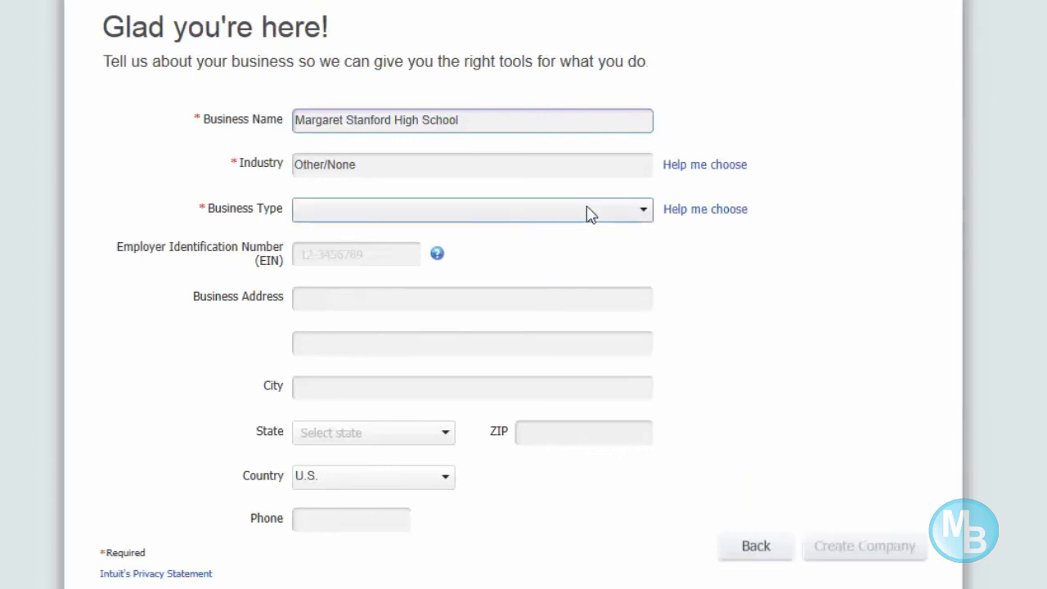
pyautogui.click(644, 211)
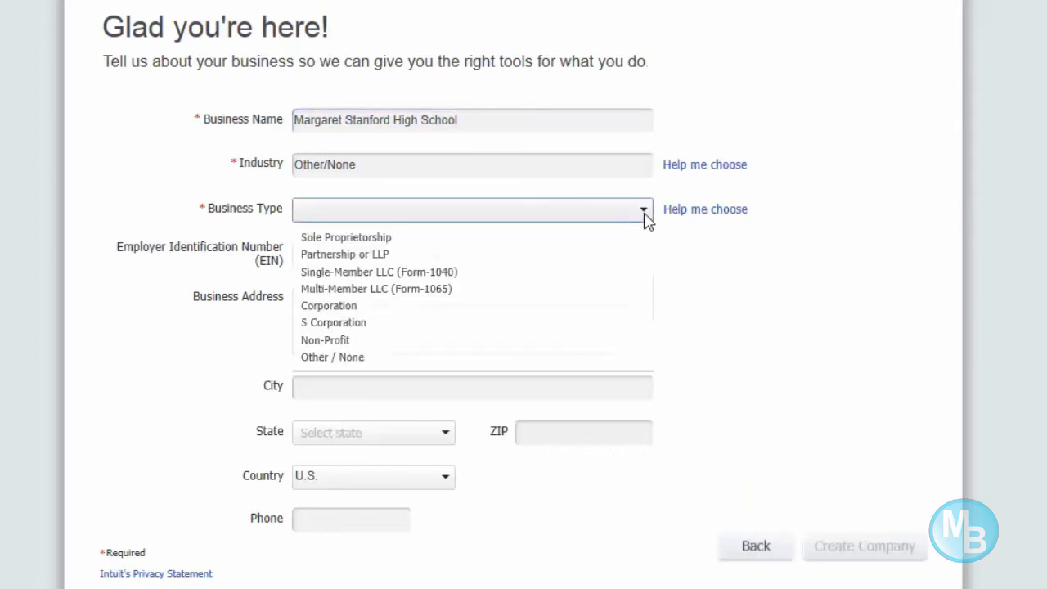
pyautogui.click(361, 341)
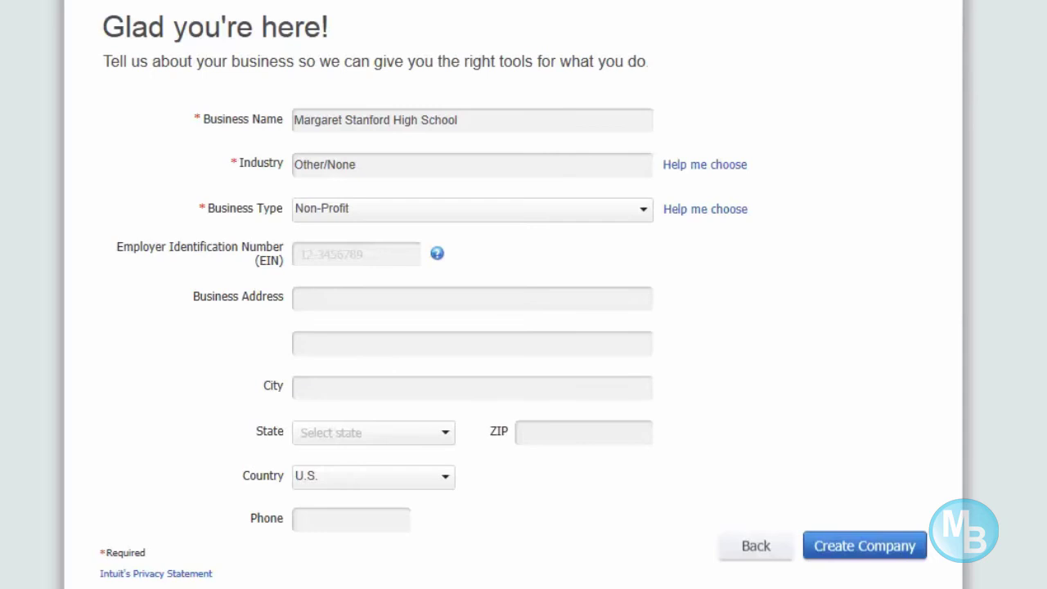
# - Close the open PowerPoint presentation without saving its changes
pyautogui.rightClick(806, 587)
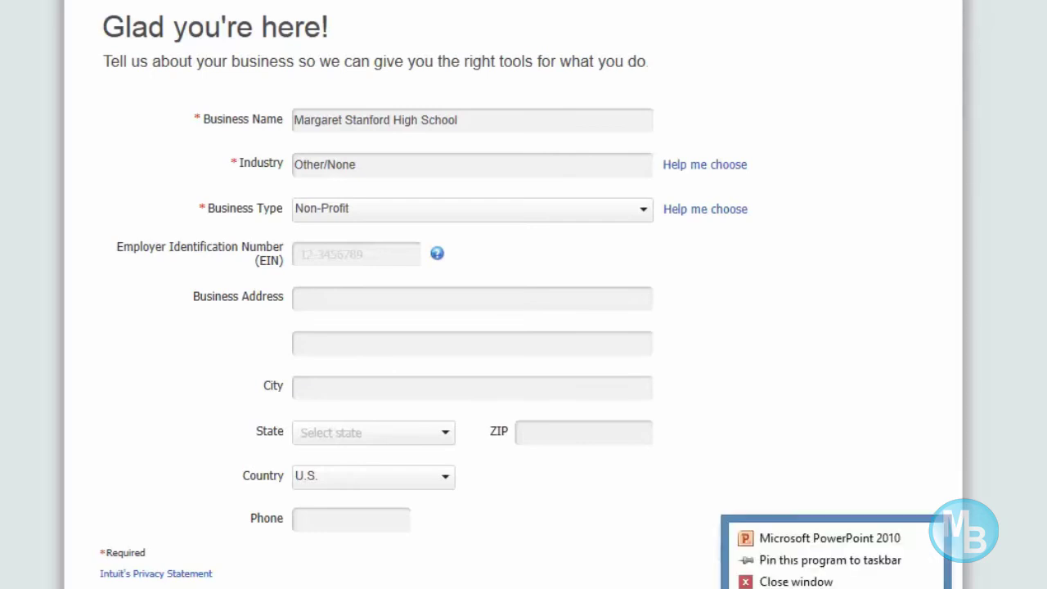
pyautogui.click(806, 583)
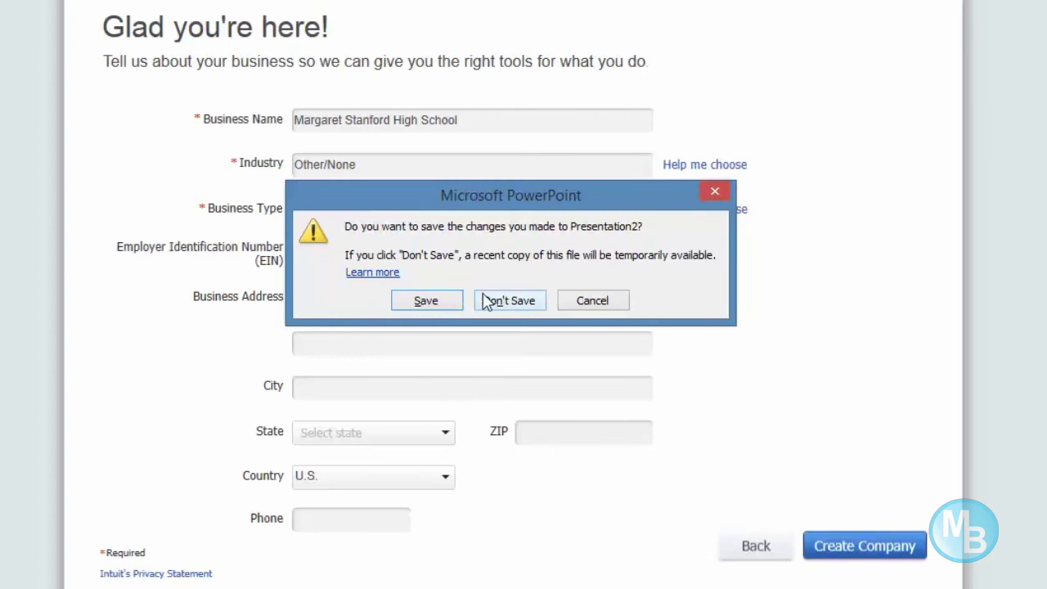
pyautogui.click(512, 302)
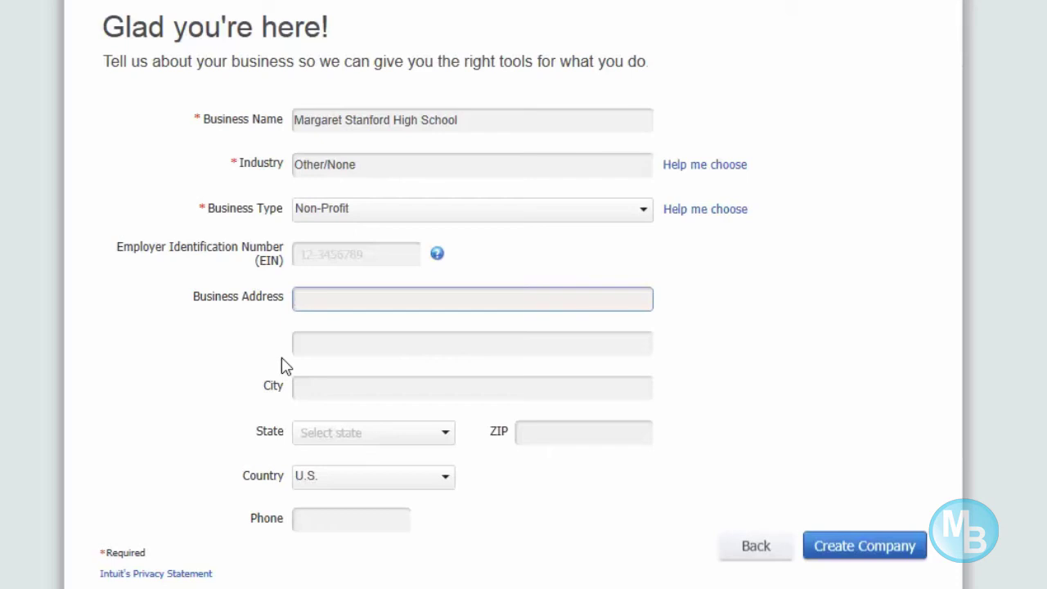
pyautogui.write('2 St. Margaren')
pyautogui.press('BackSpace')
pyautogui.write("t's")
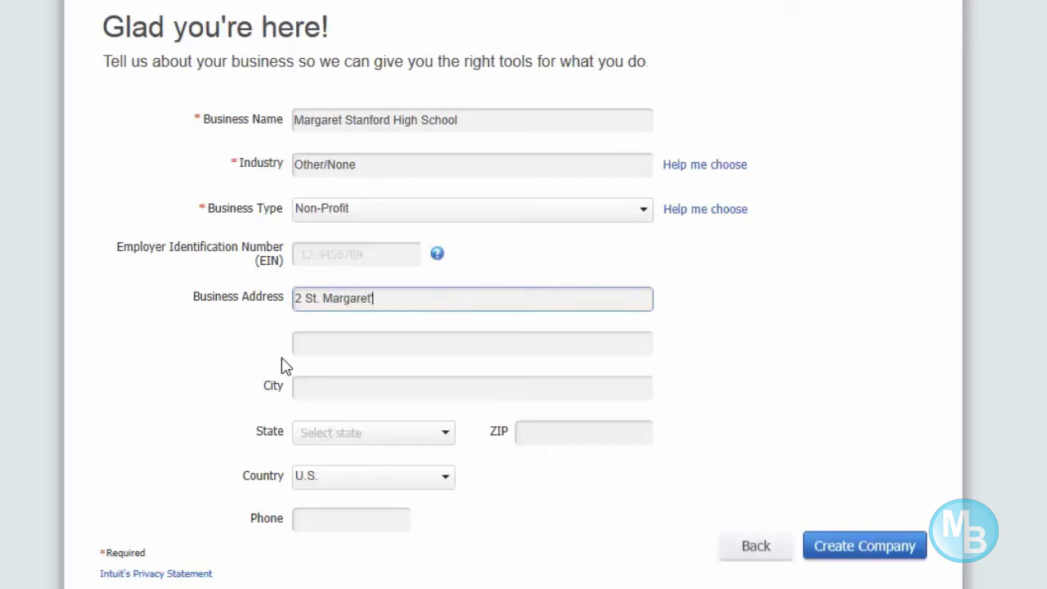
pyautogui.write(' Way')
pyautogui.click(335, 350)
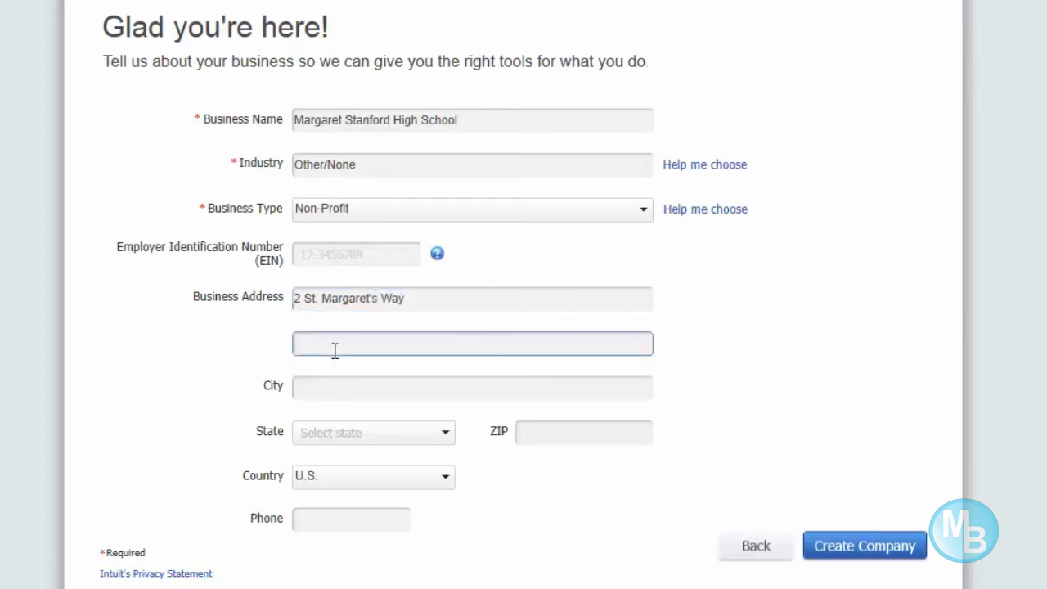
pyautogui.write('Kingston')
# - Set the country to Other and the city to Kingston
pyautogui.click(363, 388)
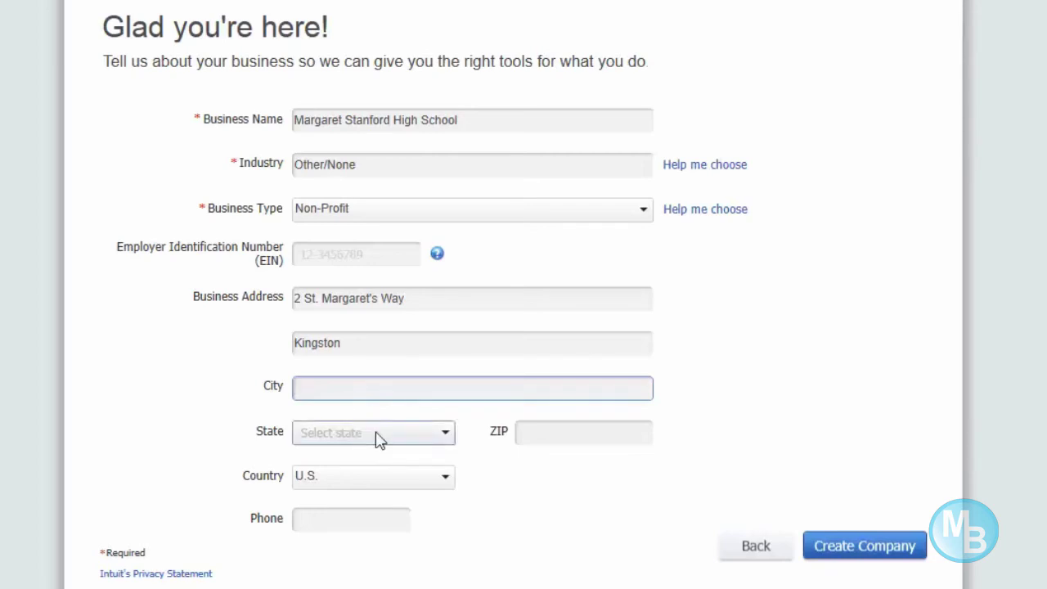
pyautogui.click(408, 440)
pyautogui.scroll(-2, 385, 409)
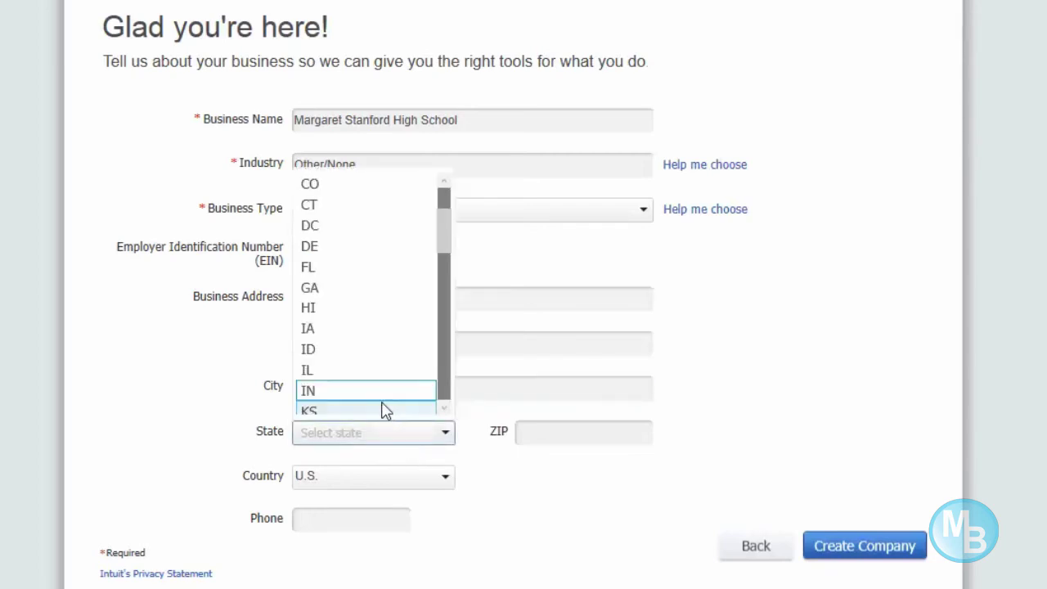
pyautogui.click(536, 517)
pyautogui.click(441, 442)
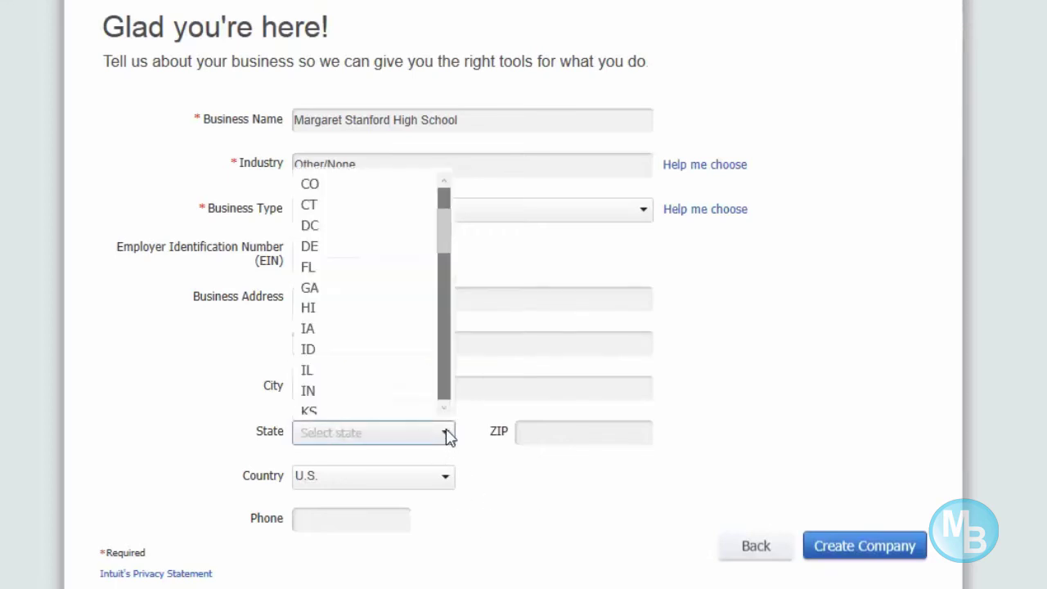
pyautogui.scroll(2, 447, 270)
pyautogui.scroll(-12, 442, 343)
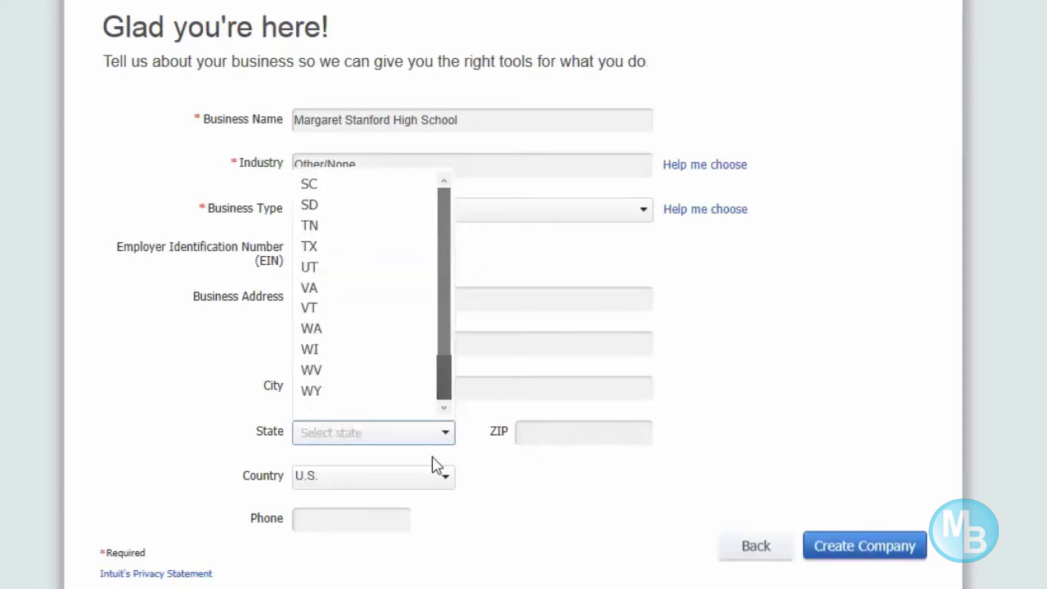
pyautogui.click(486, 540)
pyautogui.click(448, 477)
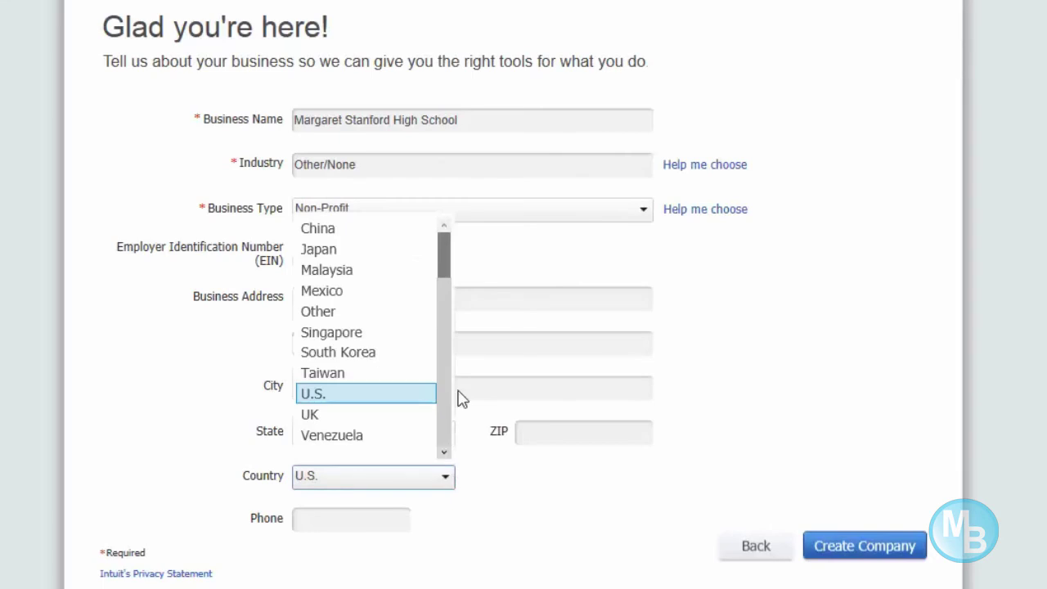
pyautogui.moveTo(441, 303); pyautogui.dragTo(367, 306)
pyautogui.click(336, 314)
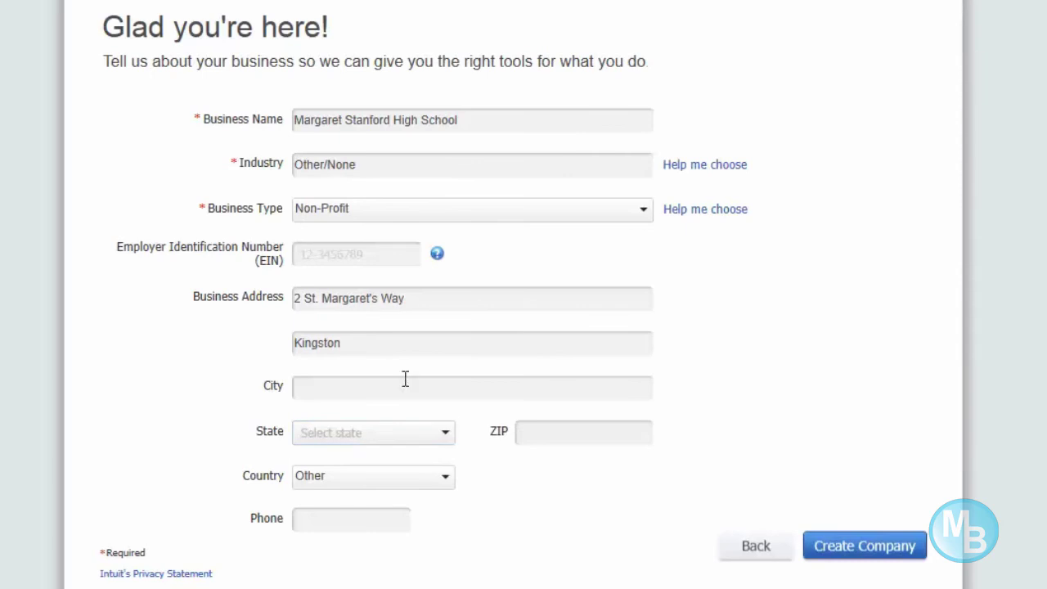
pyautogui.click(344, 380)
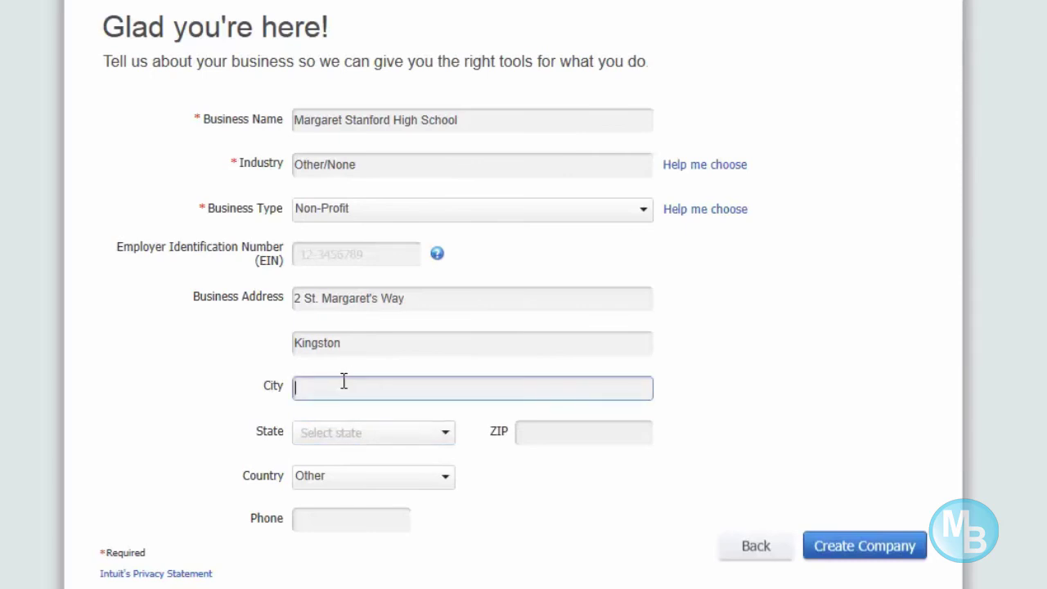
pyautogui.write('Kingston')
# - Enter the school's phone number, adding a hyphen after the area code
pyautogui.click(349, 523)
pyautogui.write('1')
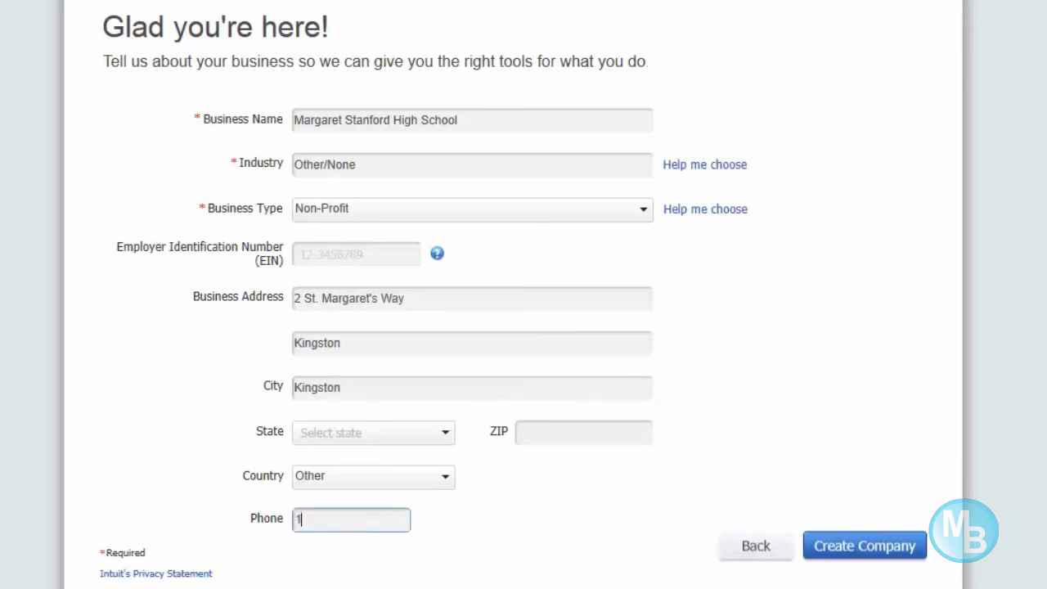
pyautogui.write('876555-665')
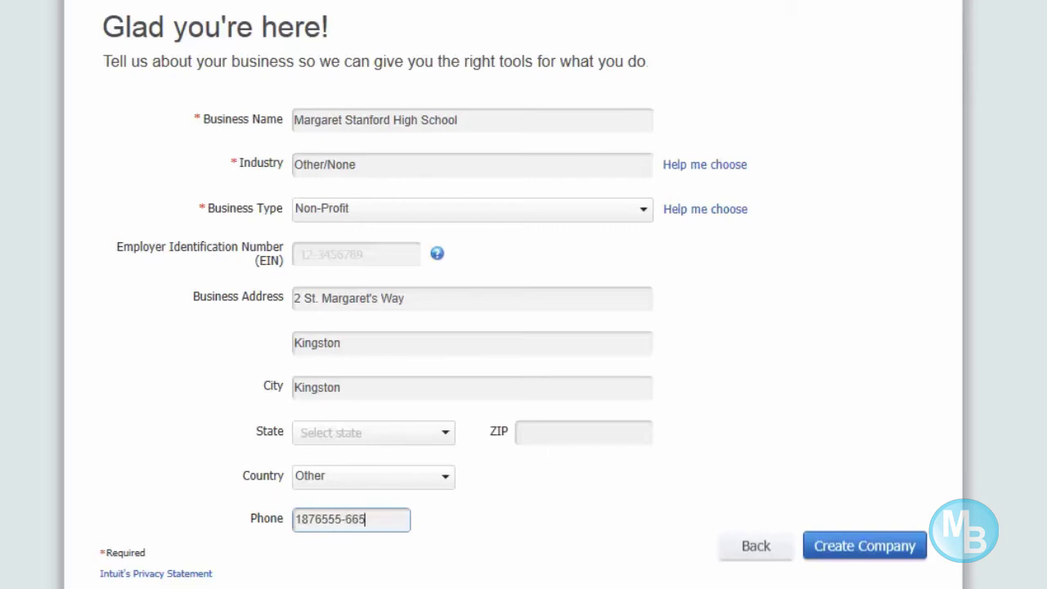
pyautogui.write('2')
pyautogui.click(324, 524)
pyautogui.write('-')
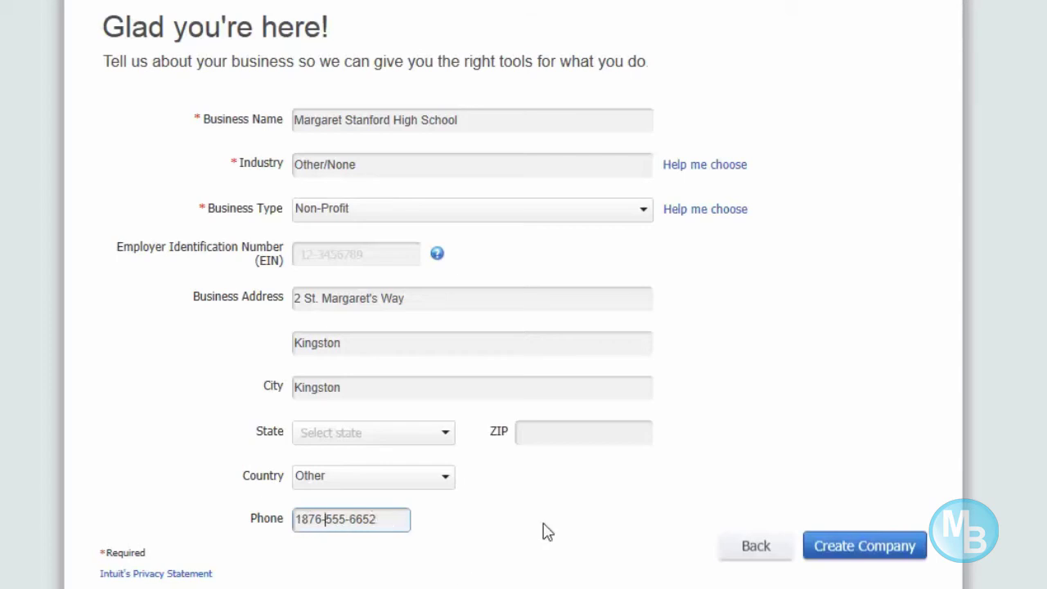
# - Enter ZIP code 0000 and create the company
pyautogui.click(564, 442)
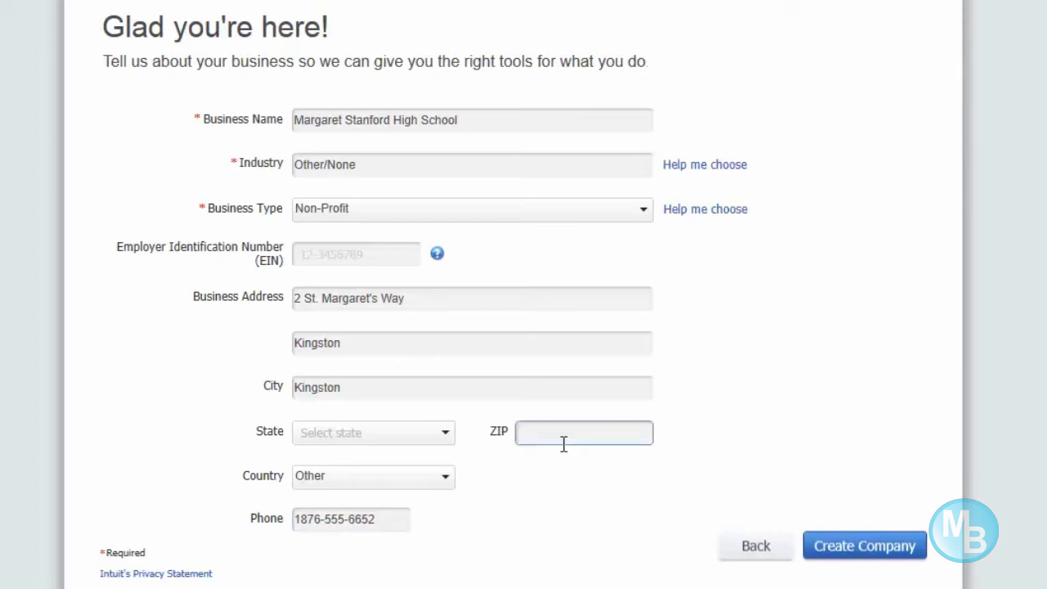
pyautogui.write('0000')
pyautogui.click(874, 550)
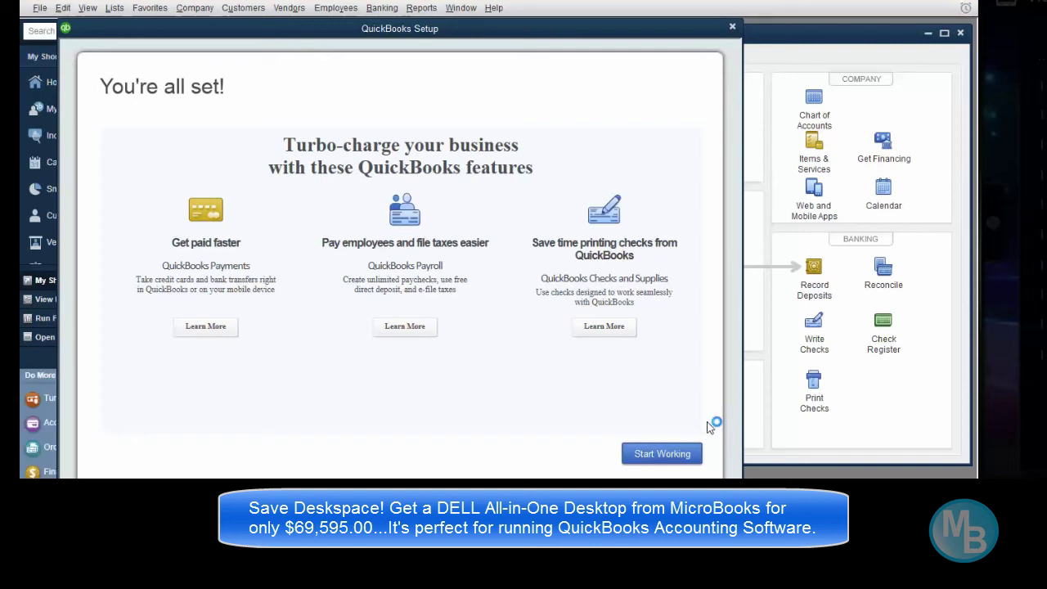
# - Confirm the 'You're all set!' dialog with Start Working once setup completes
pyautogui.press('Return')
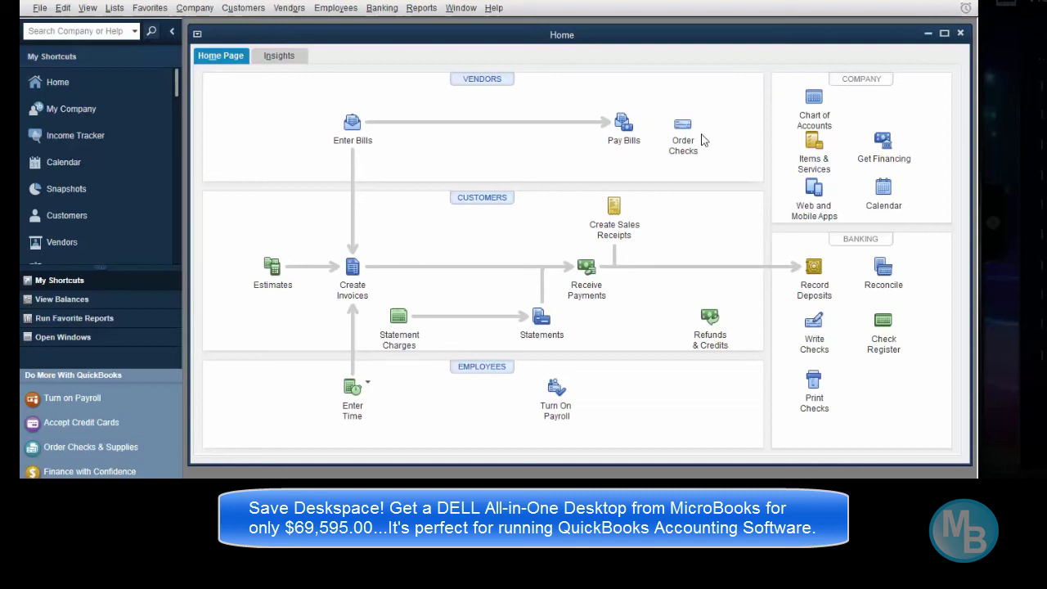
# - Maximize the Chart of Accounts and mark the Unrestricted Net Assets account inactive
pyautogui.click(815, 102)
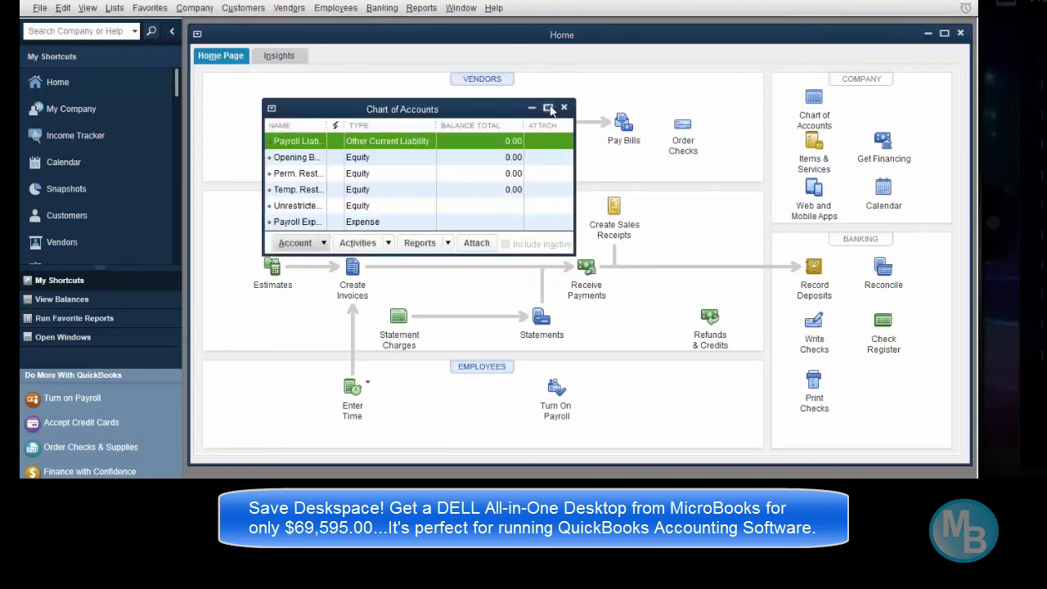
pyautogui.click(548, 108)
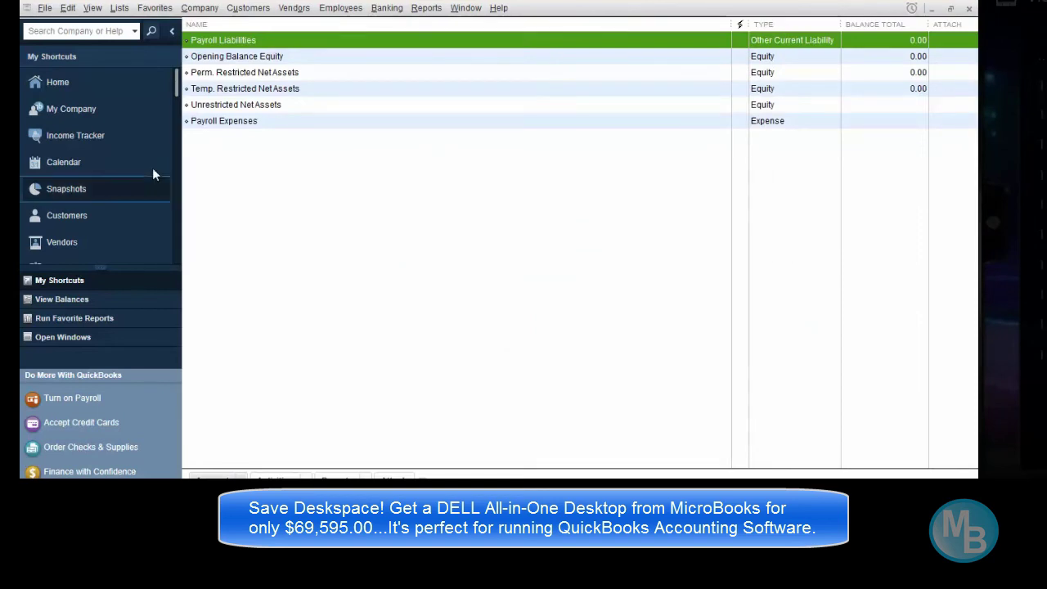
pyautogui.click(240, 124)
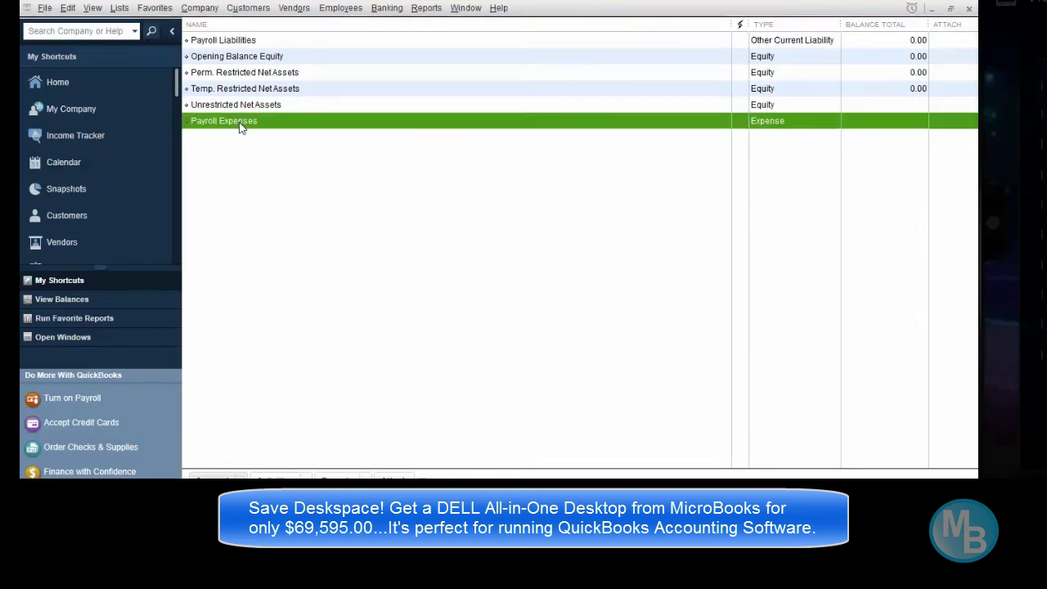
pyautogui.click(249, 105)
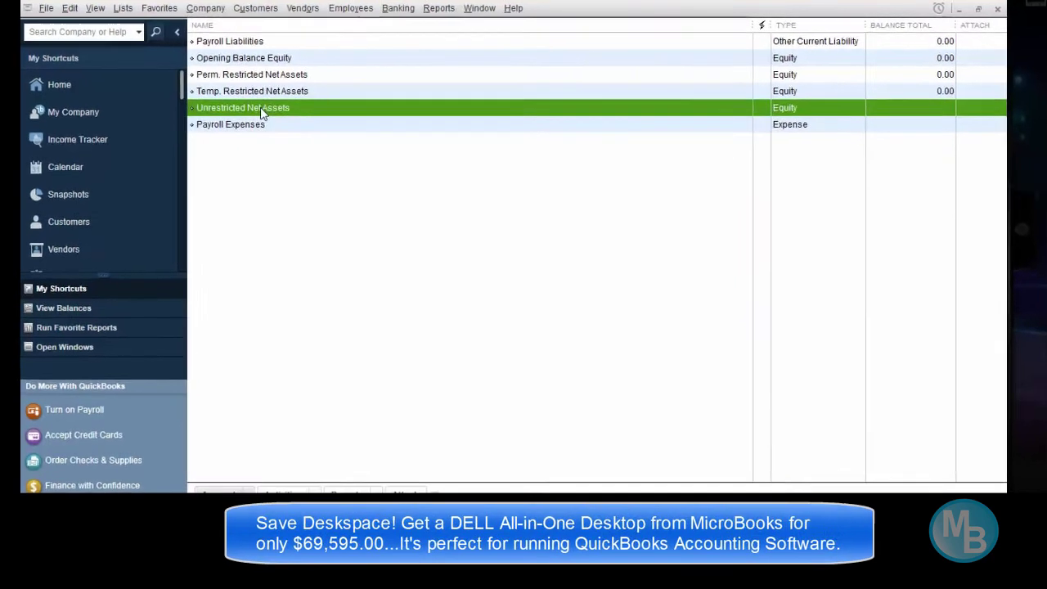
pyautogui.rightClick(252, 106)
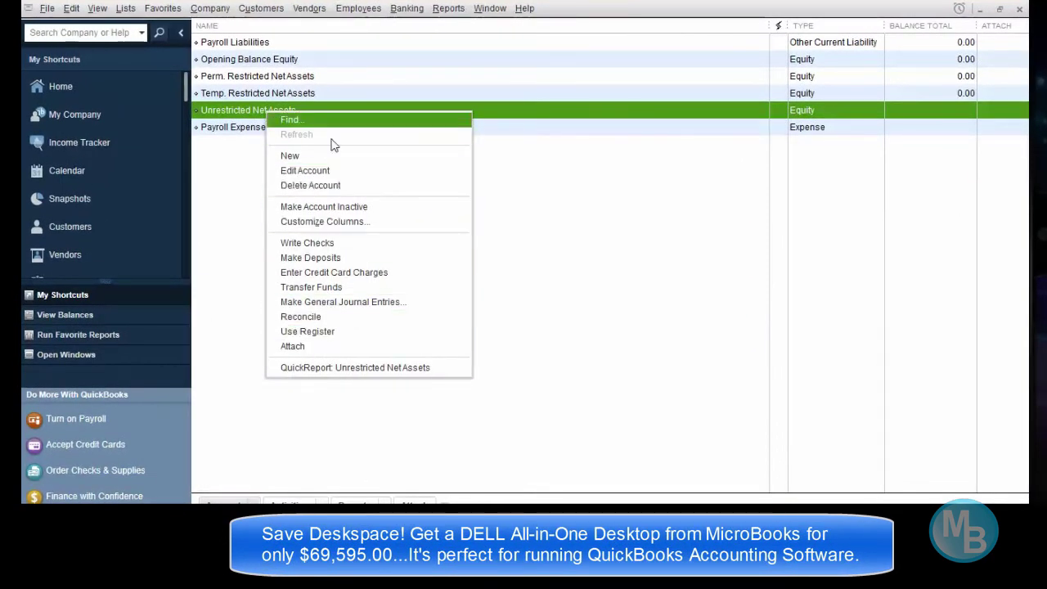
pyautogui.click(339, 206)
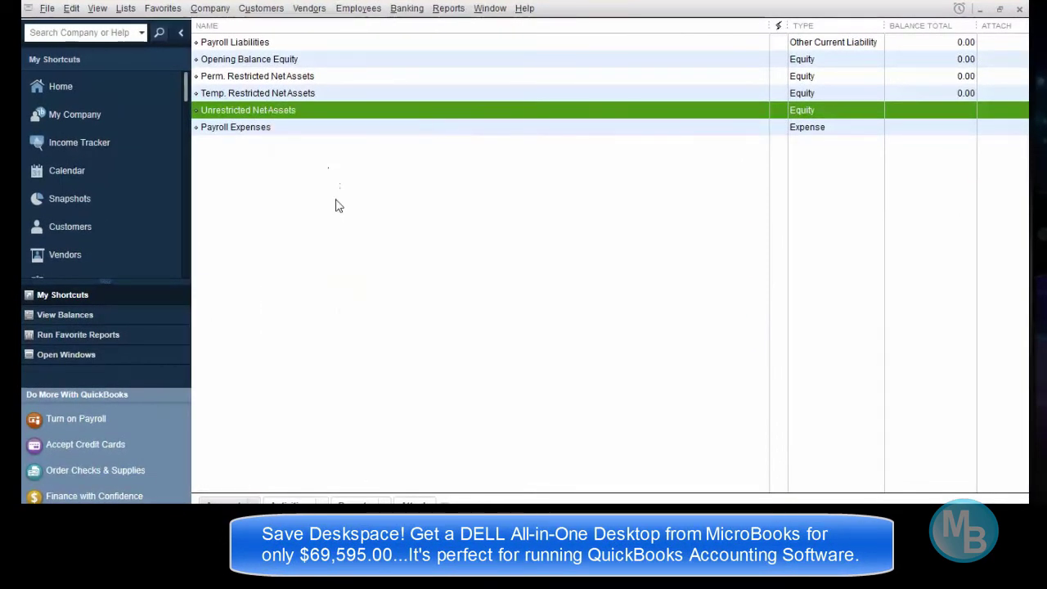
# - Make Temp./Perm. Restricted Net Assets, Opening Balance Equity, Payroll Expenses and Payroll Liabilities inactive
pyautogui.rightClick(288, 94)
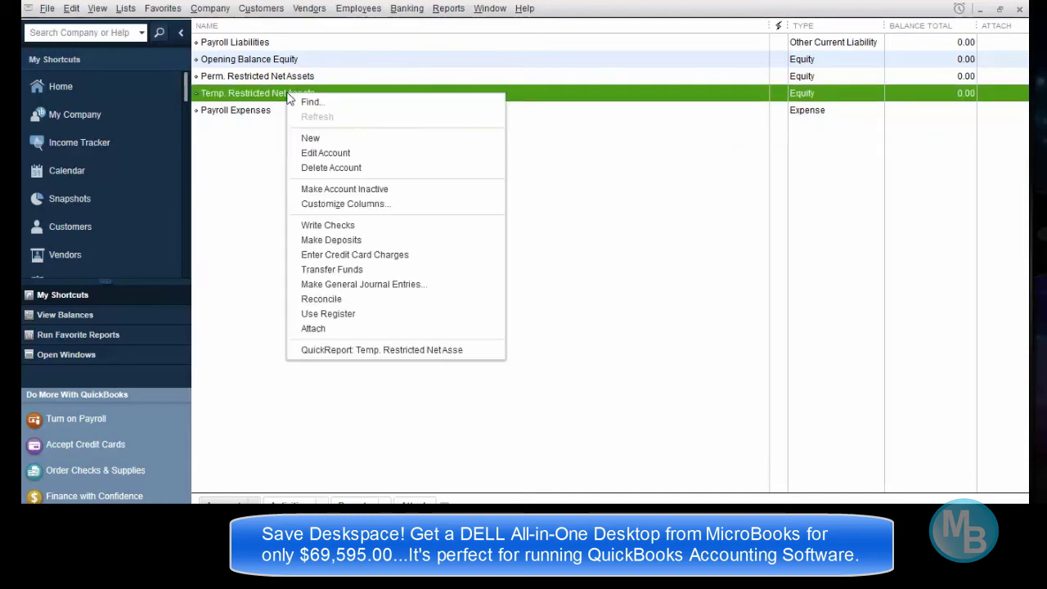
pyautogui.click(360, 189)
pyautogui.rightClick(276, 76)
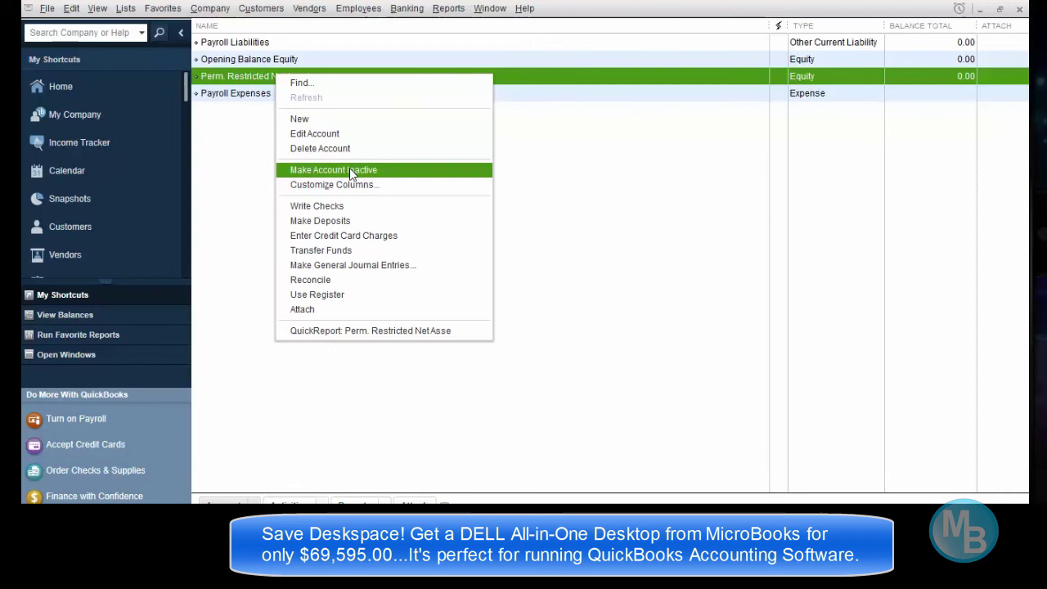
pyautogui.click(349, 169)
pyautogui.click(271, 61)
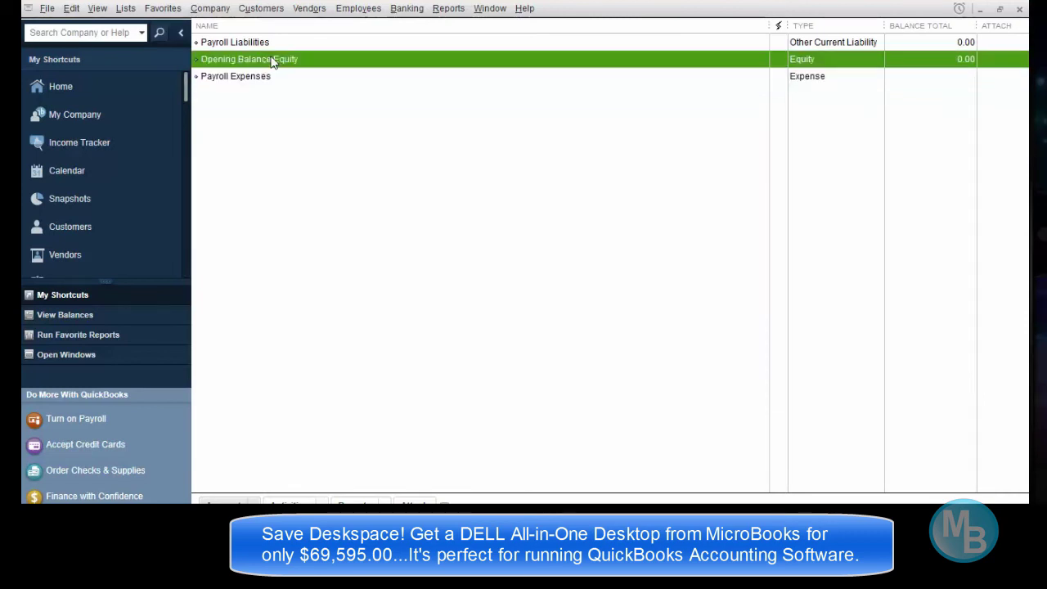
pyautogui.rightClick(271, 60)
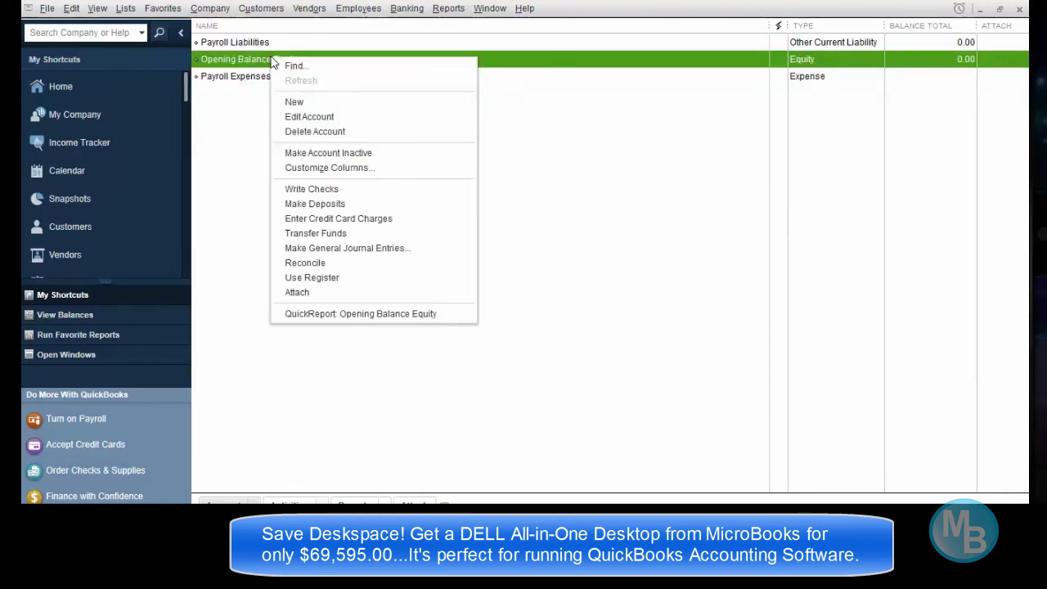
pyautogui.click(342, 155)
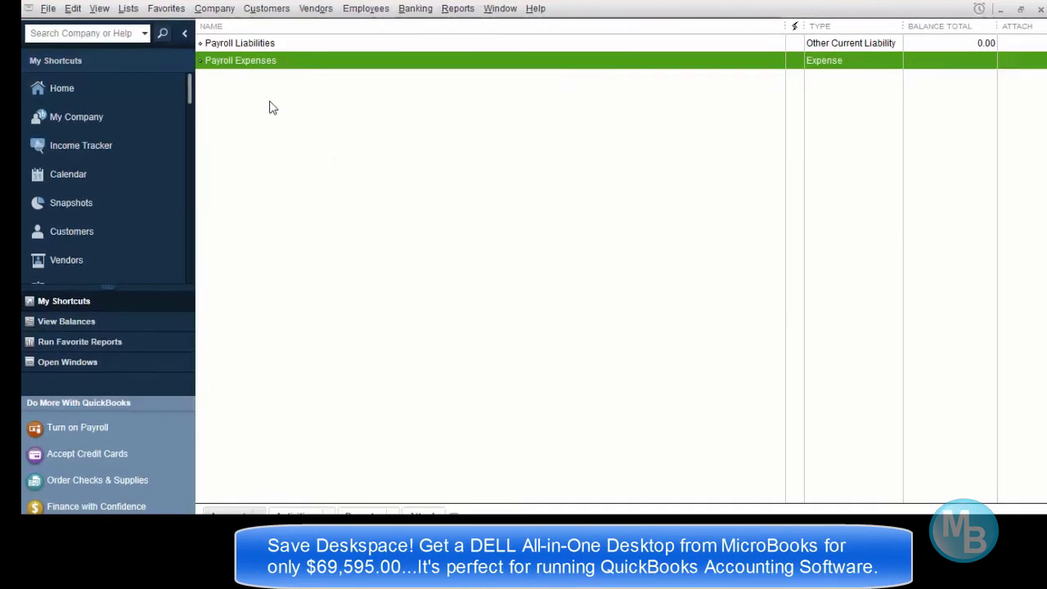
pyautogui.rightClick(264, 66)
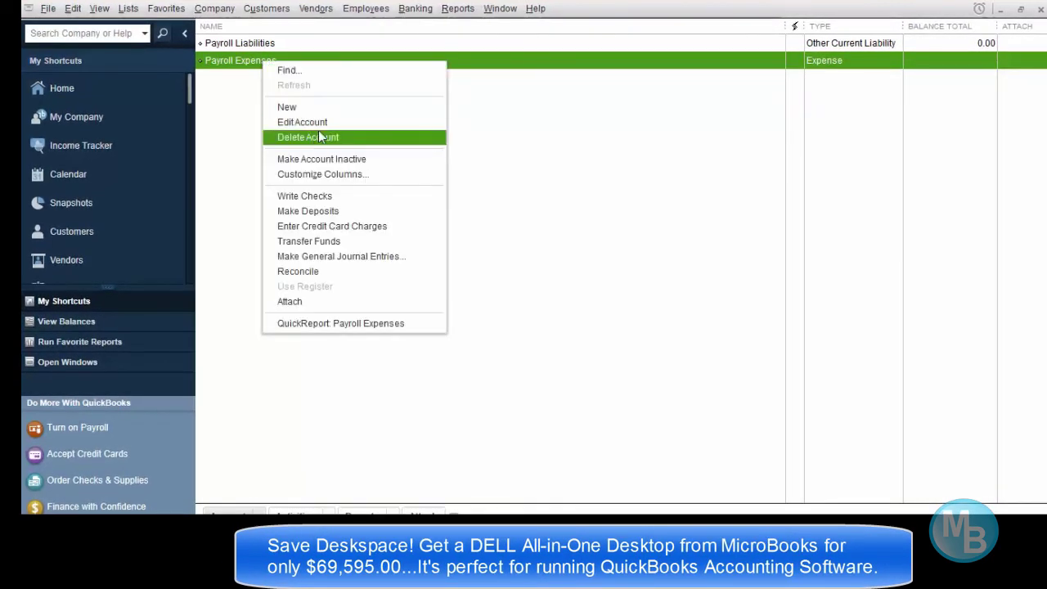
pyautogui.click(355, 162)
pyautogui.rightClick(273, 46)
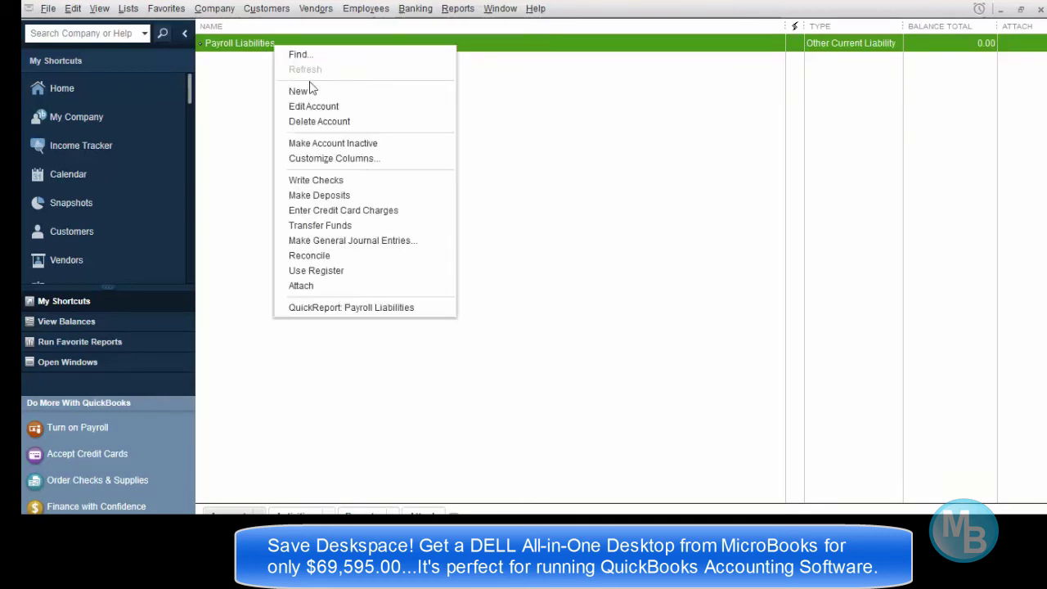
pyautogui.click(377, 144)
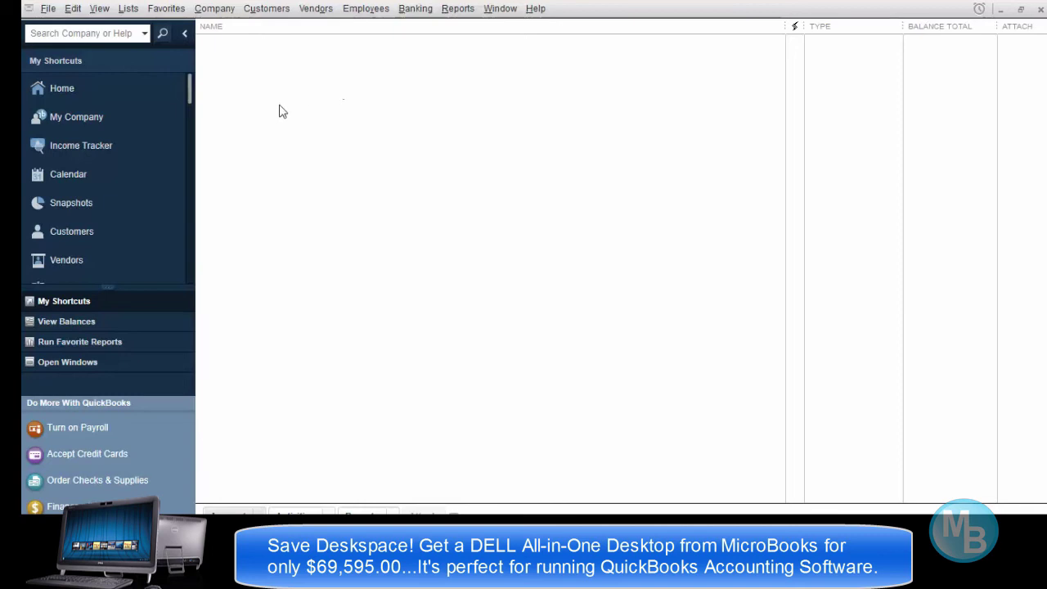
# - Start a new Income account named Tuition Income from the Chart of Accounts
pyautogui.rightClick(267, 72)
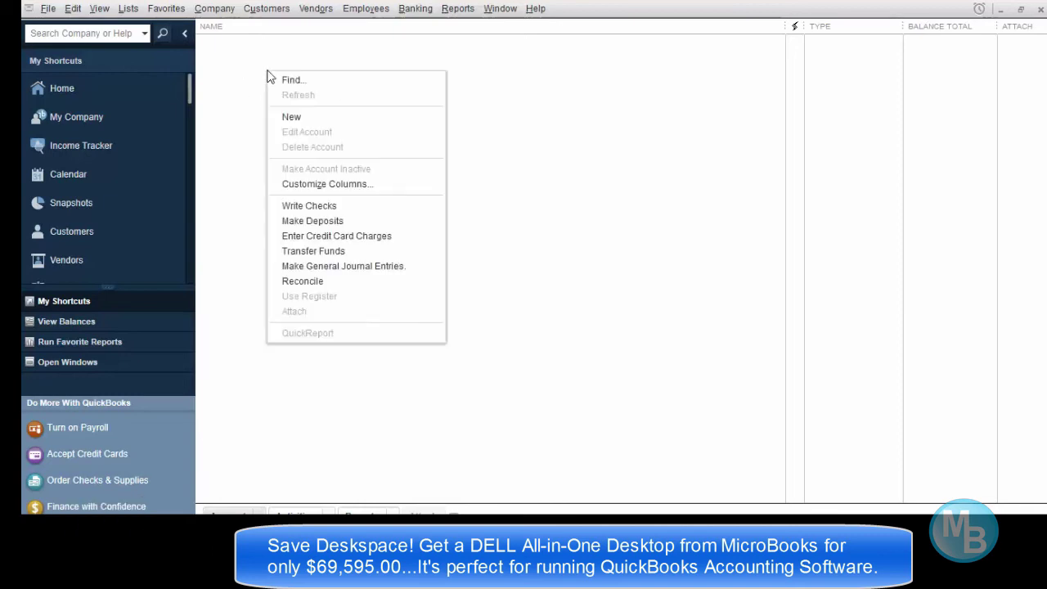
pyautogui.click(327, 122)
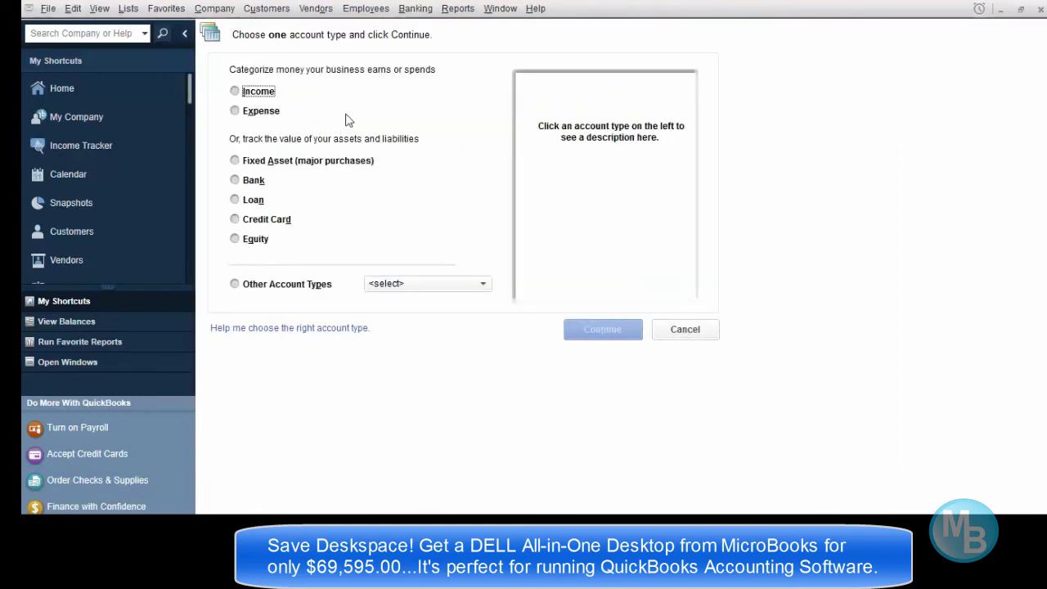
pyautogui.click(235, 91)
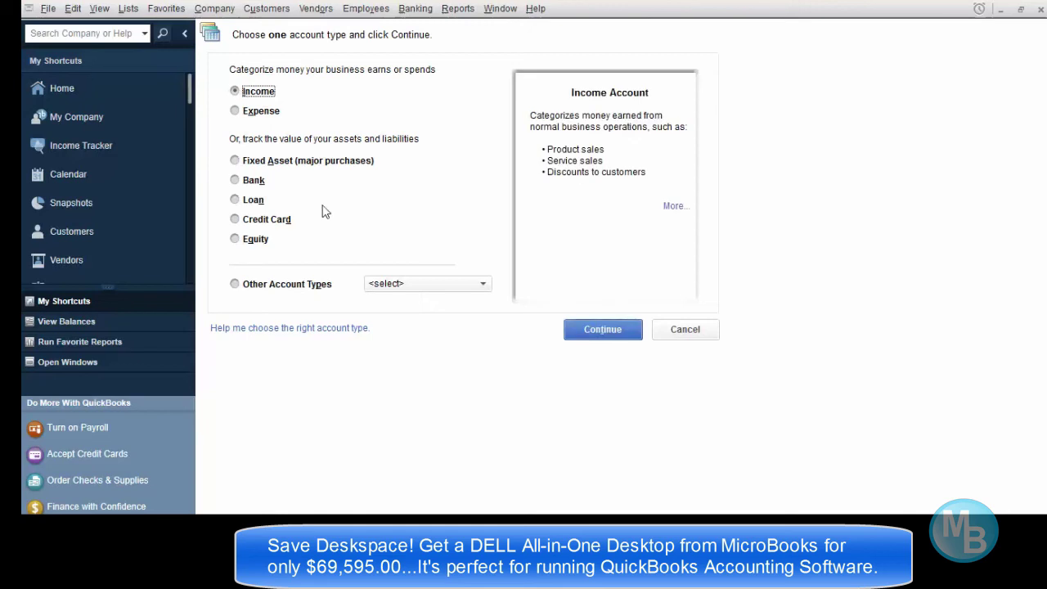
pyautogui.click(580, 331)
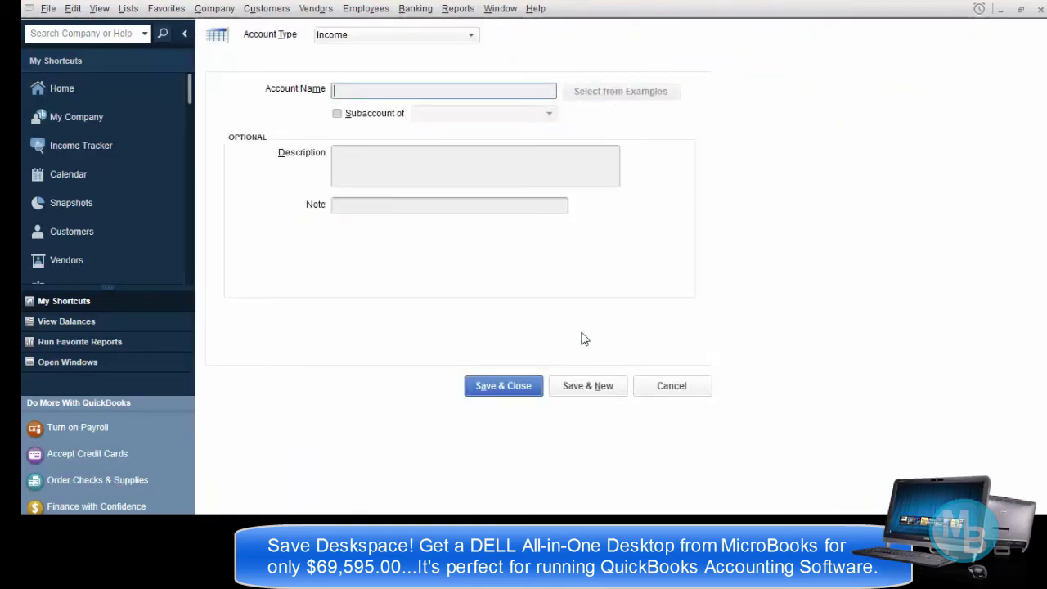
pyautogui.write('Tu')
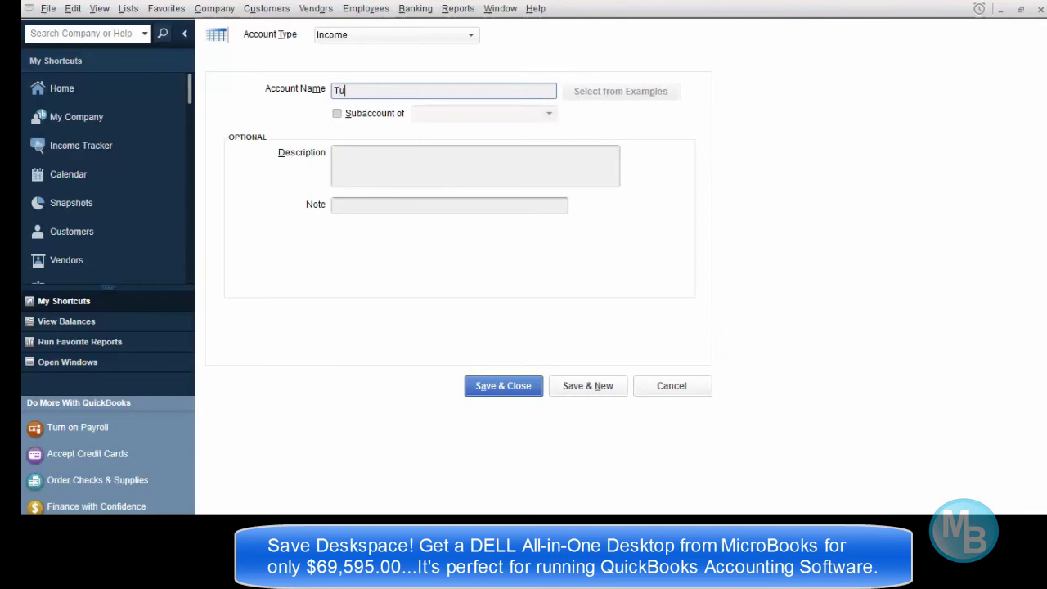
pyautogui.write('ition Income')
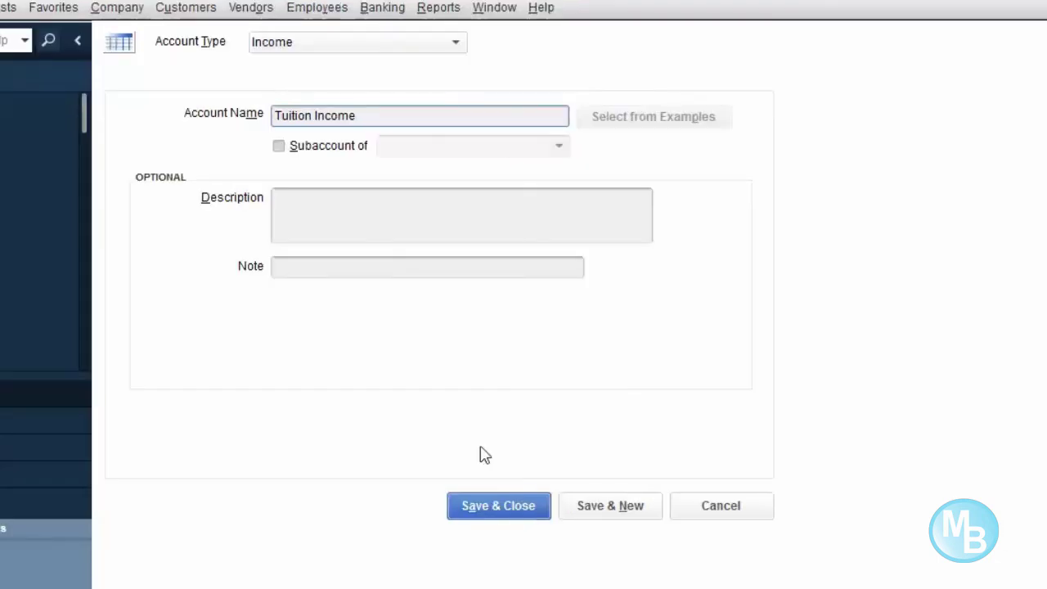
# - Mark Tuition Income as a subaccount and begin adding a new parent account for it
pyautogui.click(279, 146)
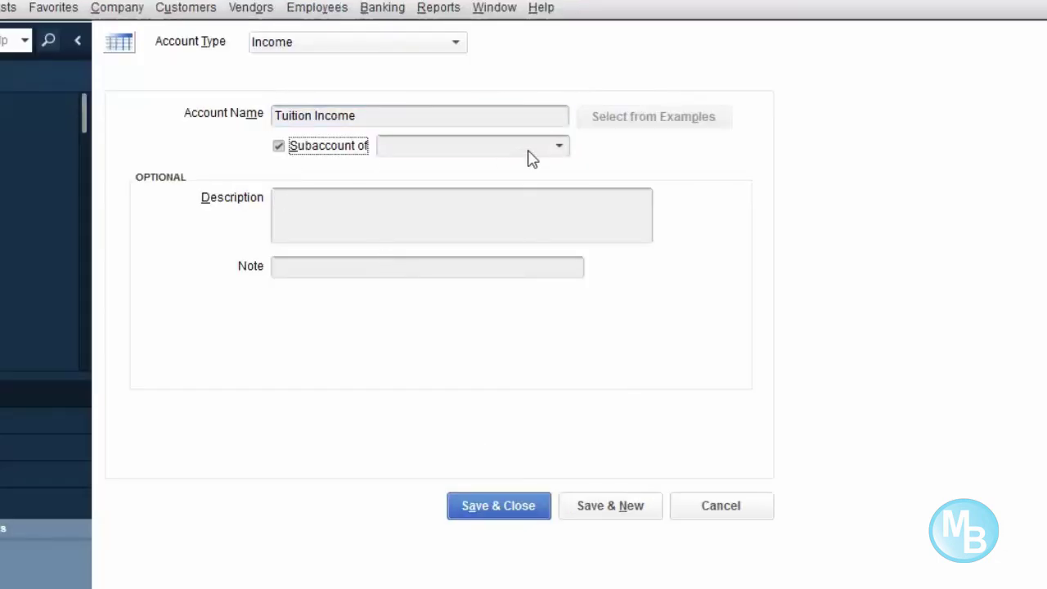
pyautogui.click(561, 146)
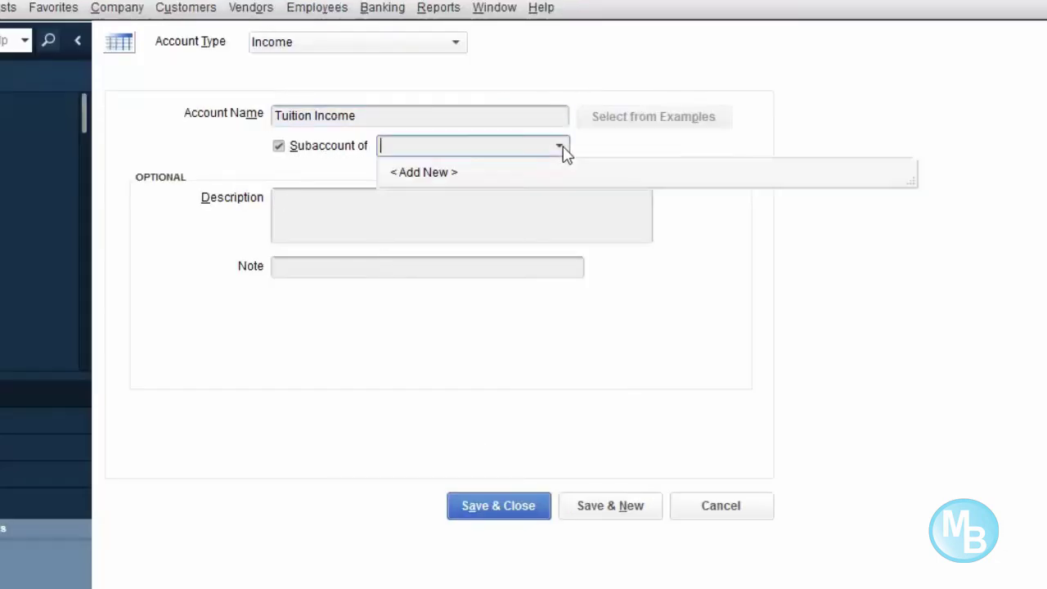
pyautogui.press('Escape')
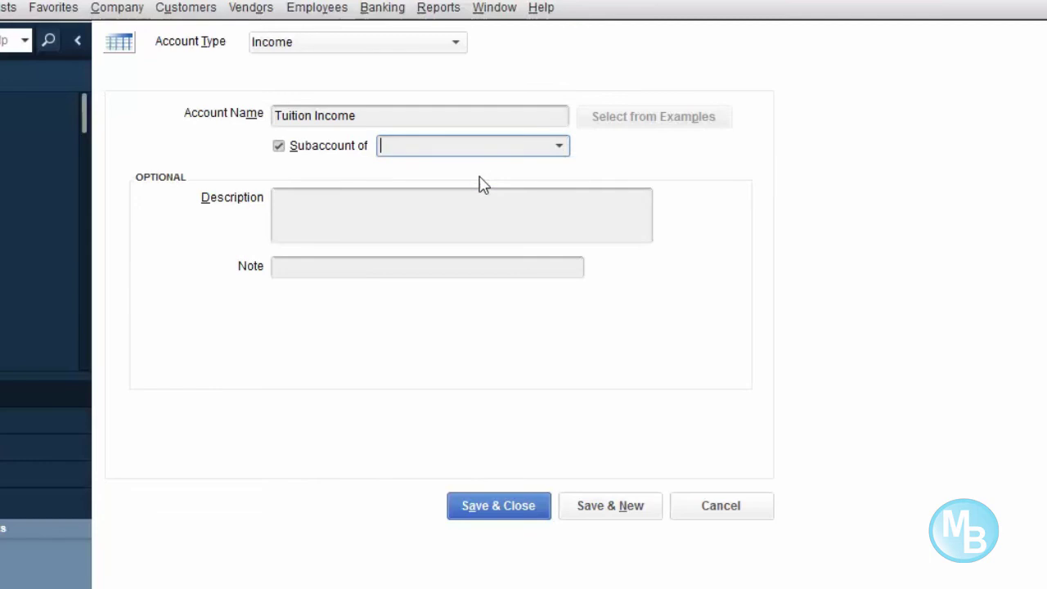
# - Save a new parent account named INCOME, then save Tuition Income under it and start another account
pyautogui.write('I')
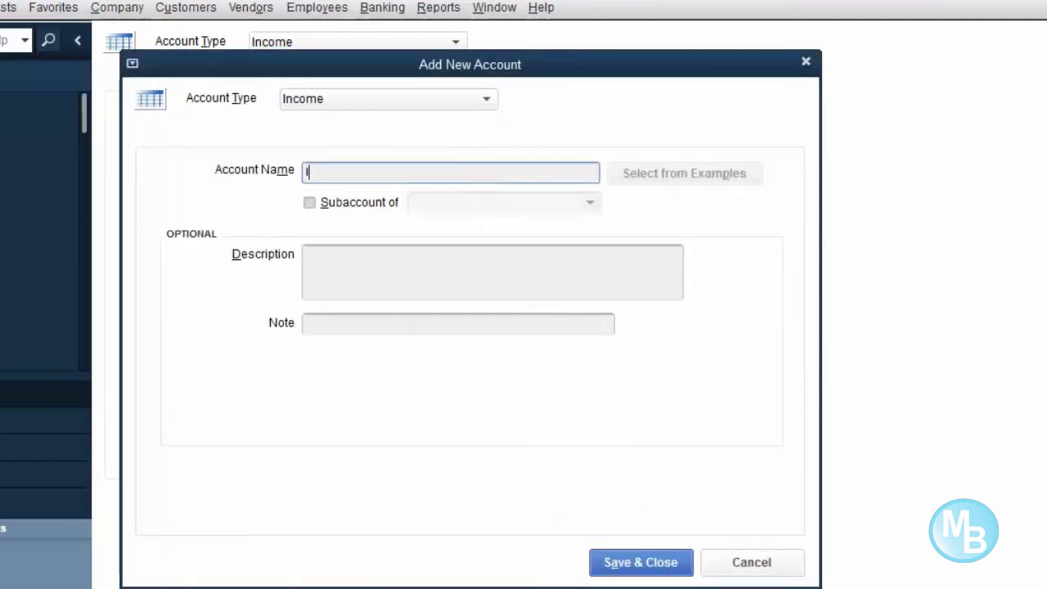
pyautogui.write('NCOME')
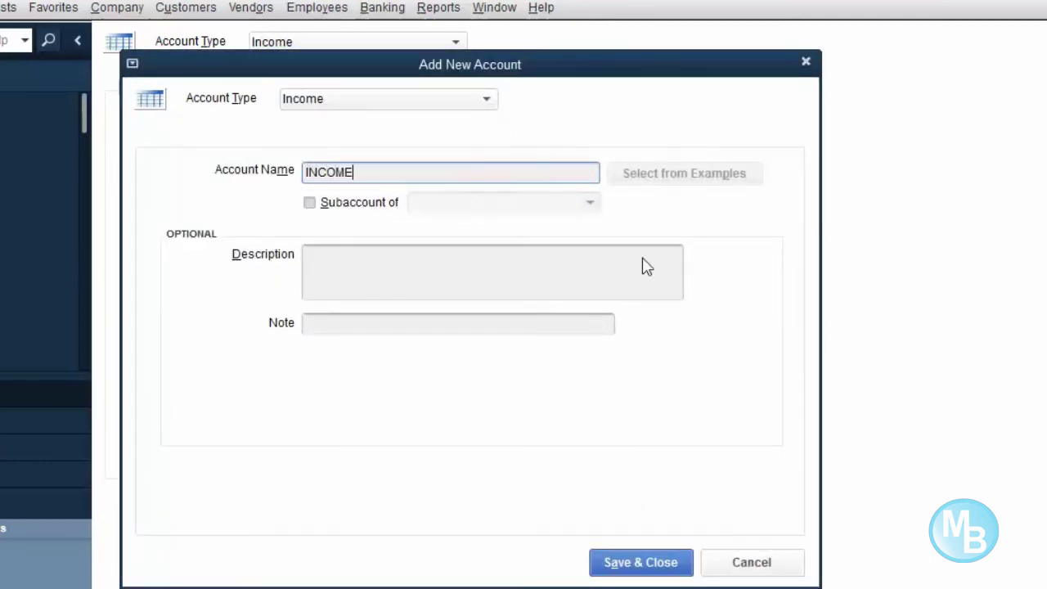
pyautogui.click(646, 563)
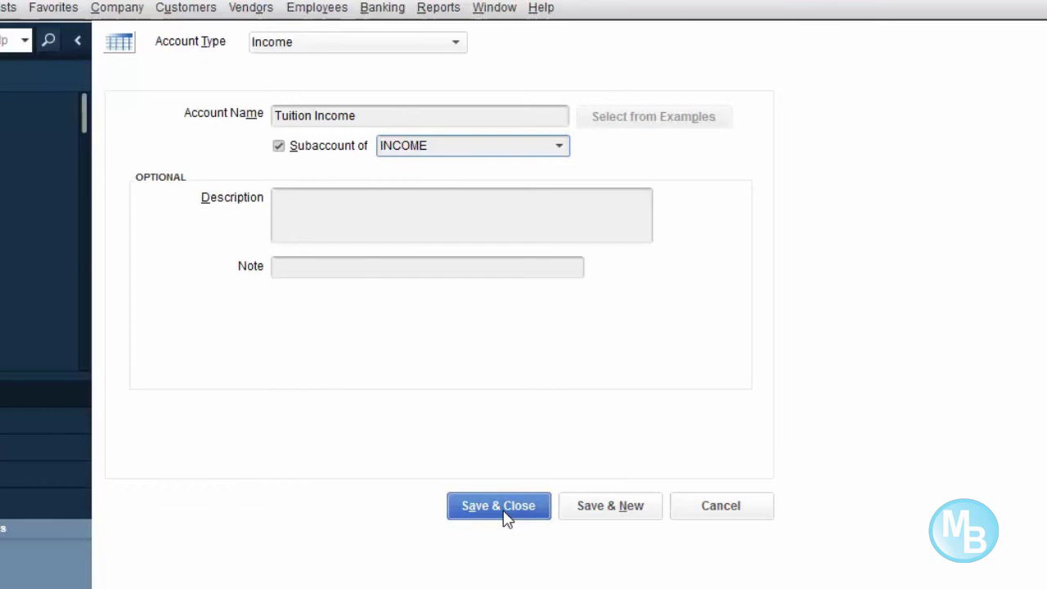
pyautogui.click(613, 521)
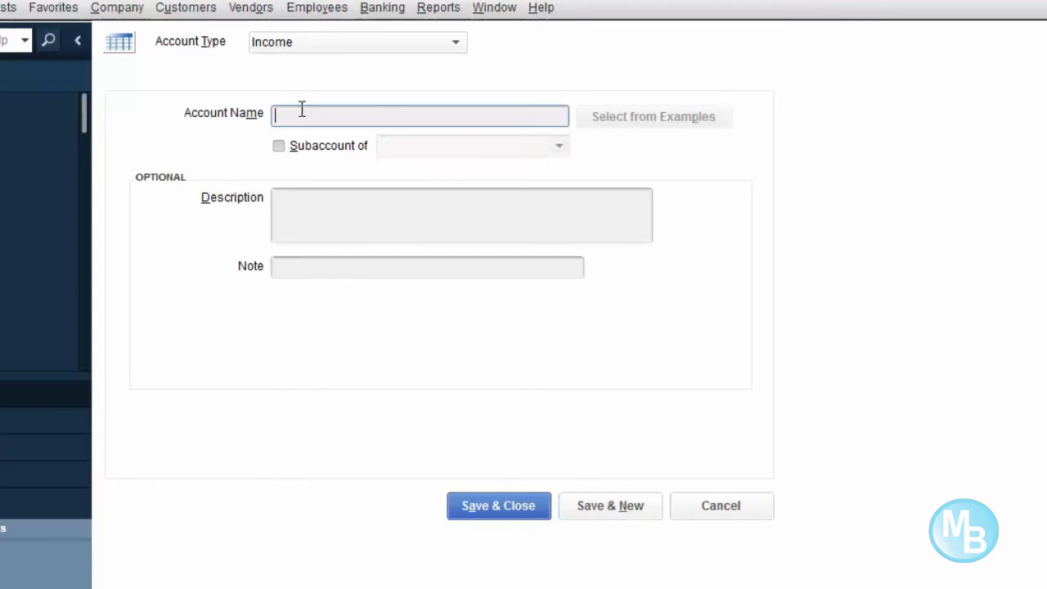
# - Create an Other Income account as a subaccount of INCOME, save it and open a fresh form
pyautogui.write('s')
pyautogui.press('BackSpace')
pyautogui.write('s')
pyautogui.press('BackSpace')
pyautogui.write('Other Income')
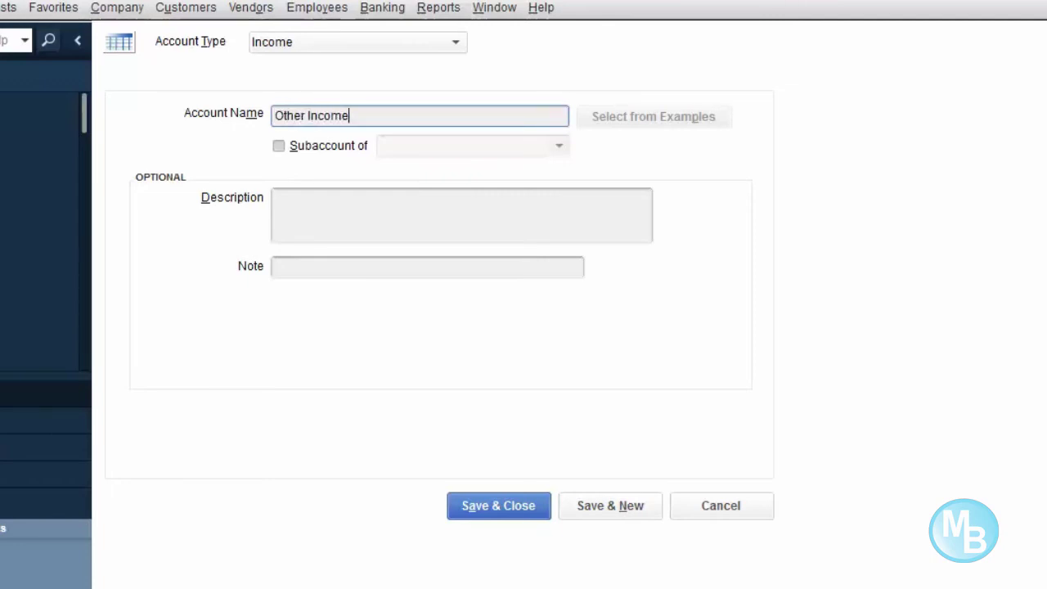
pyautogui.click(279, 149)
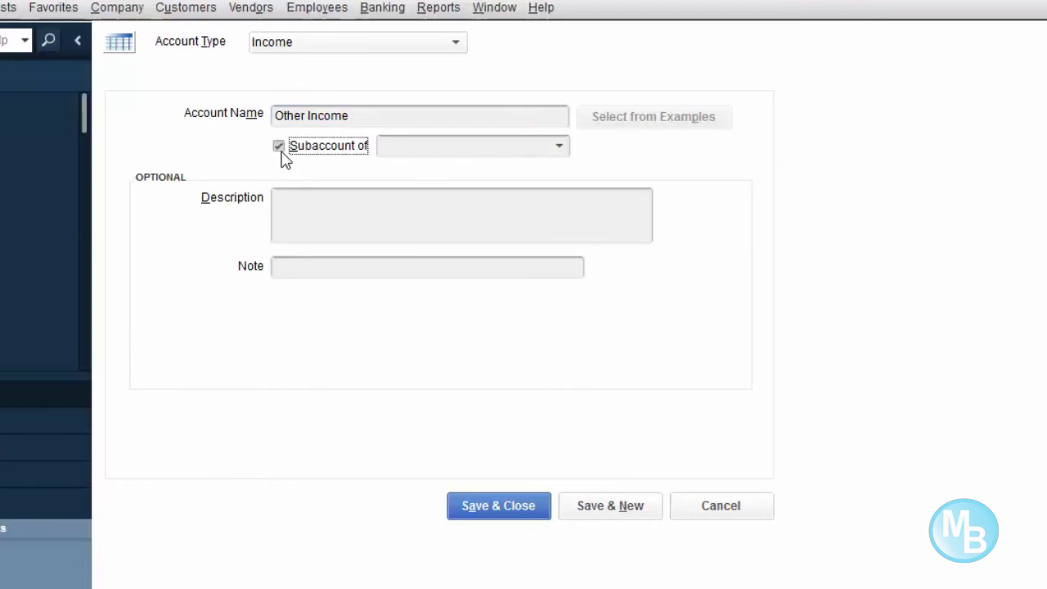
pyautogui.click(563, 155)
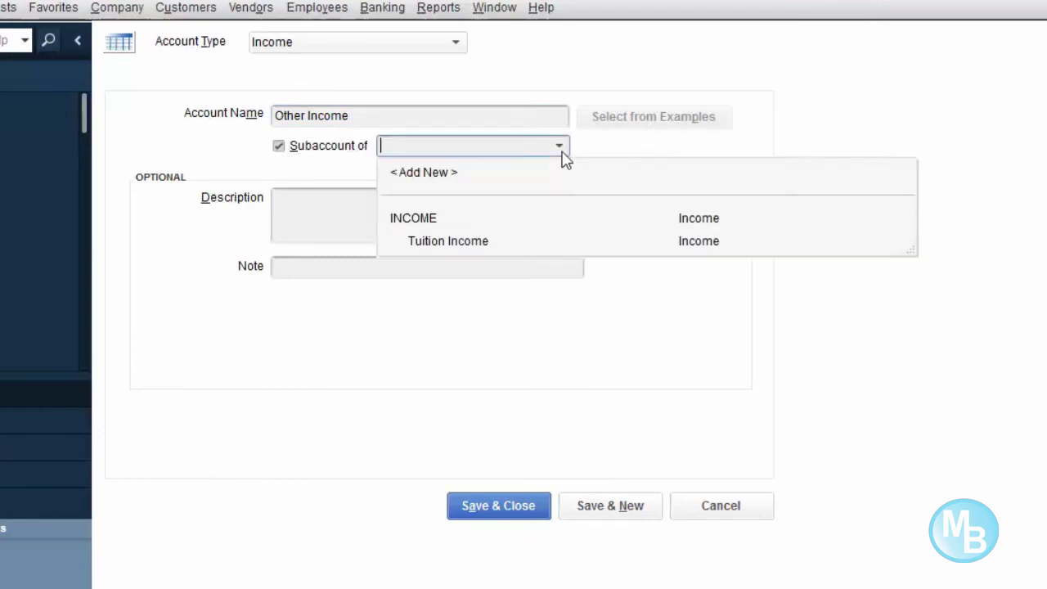
pyautogui.click(444, 224)
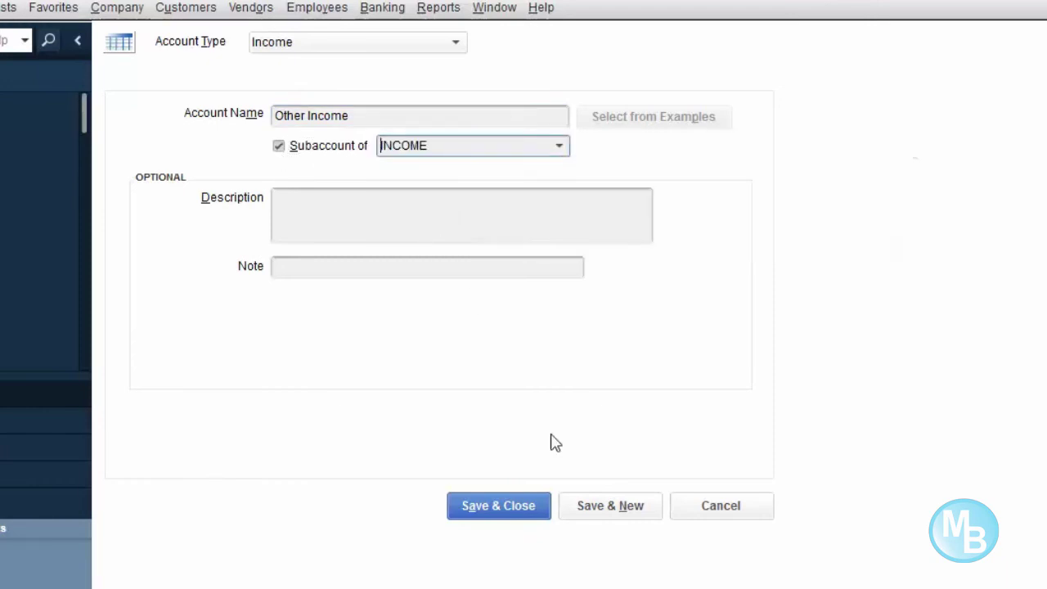
pyautogui.click(635, 521)
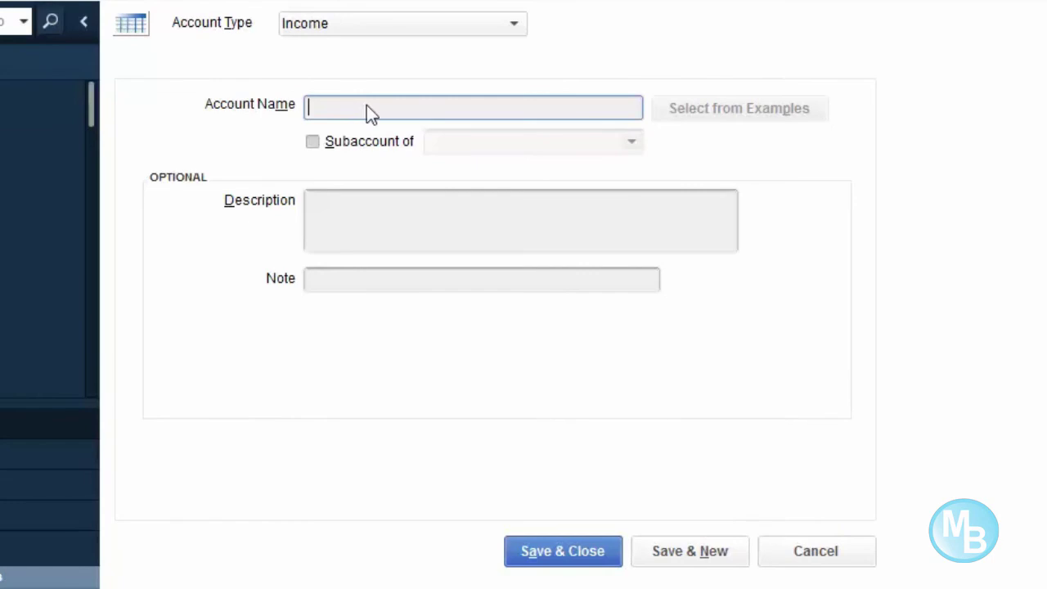
pyautogui.click(515, 26)
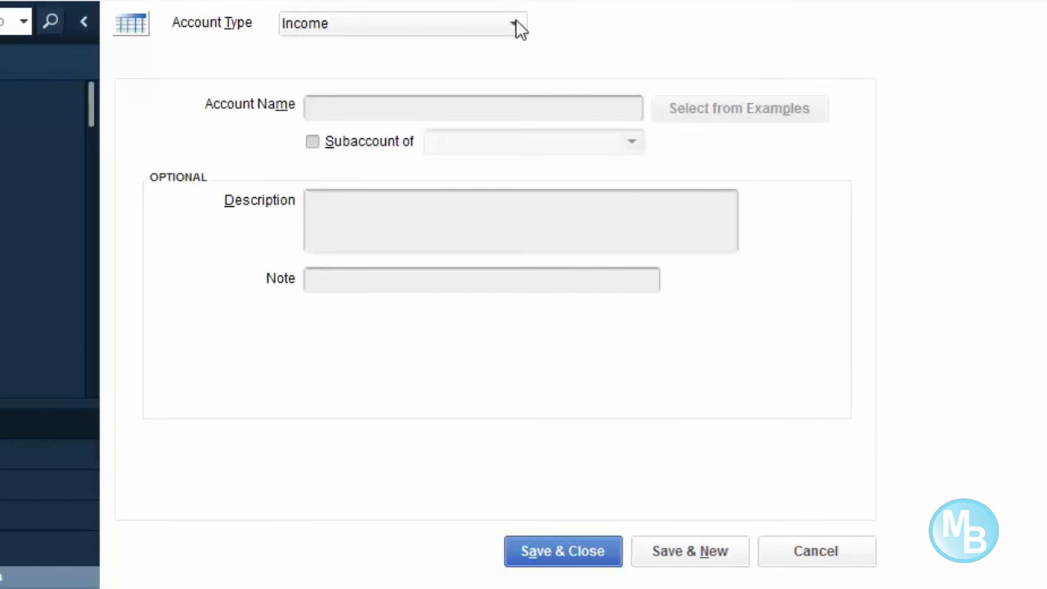
# - Create a Bank-type account named with the NCB account number and save it
pyautogui.click(515, 27)
pyautogui.click(516, 24)
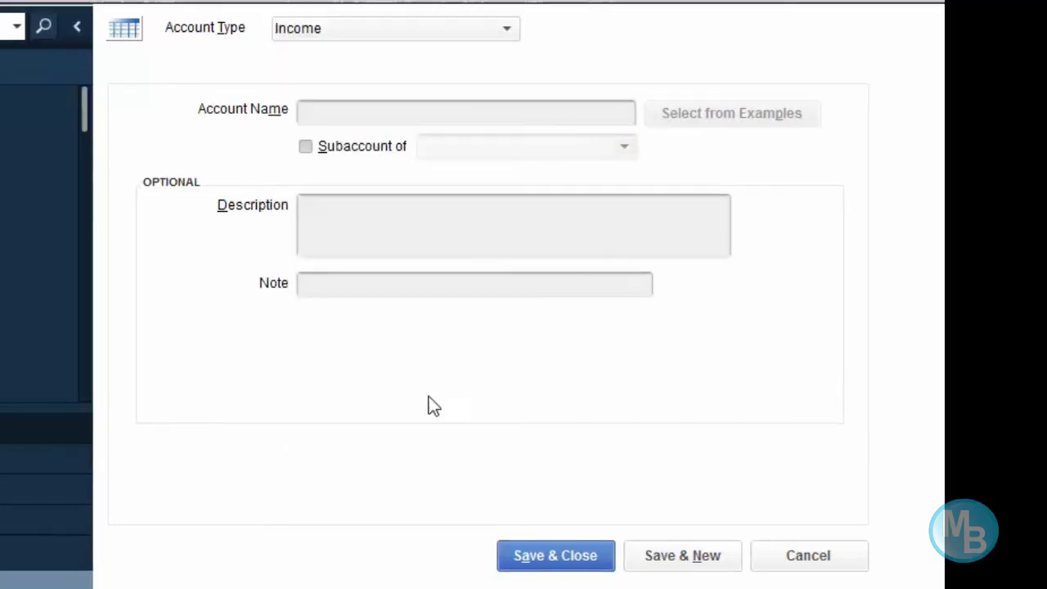
pyautogui.click(517, 25)
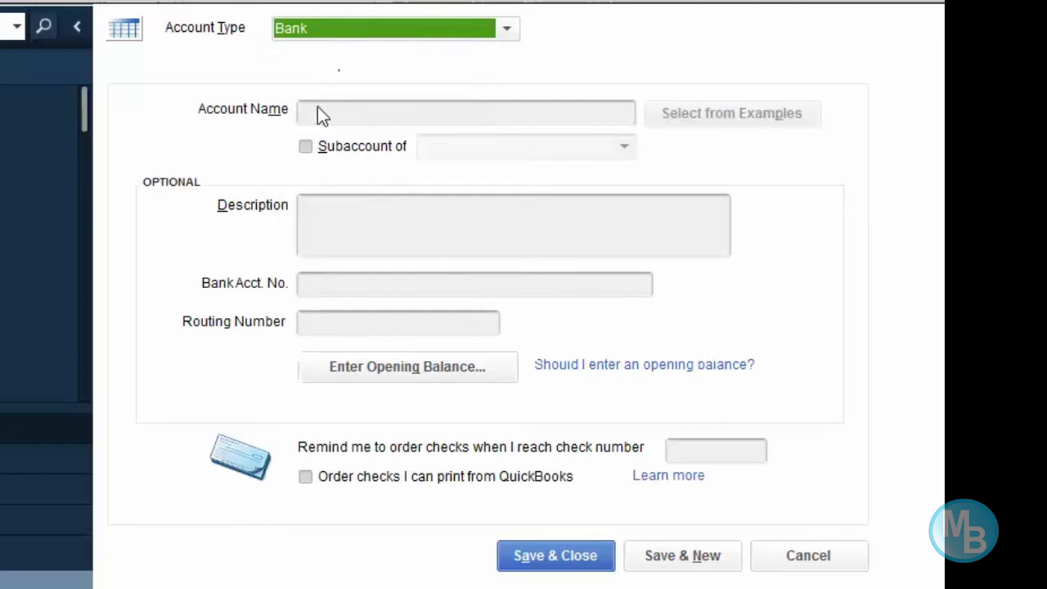
pyautogui.click(321, 112)
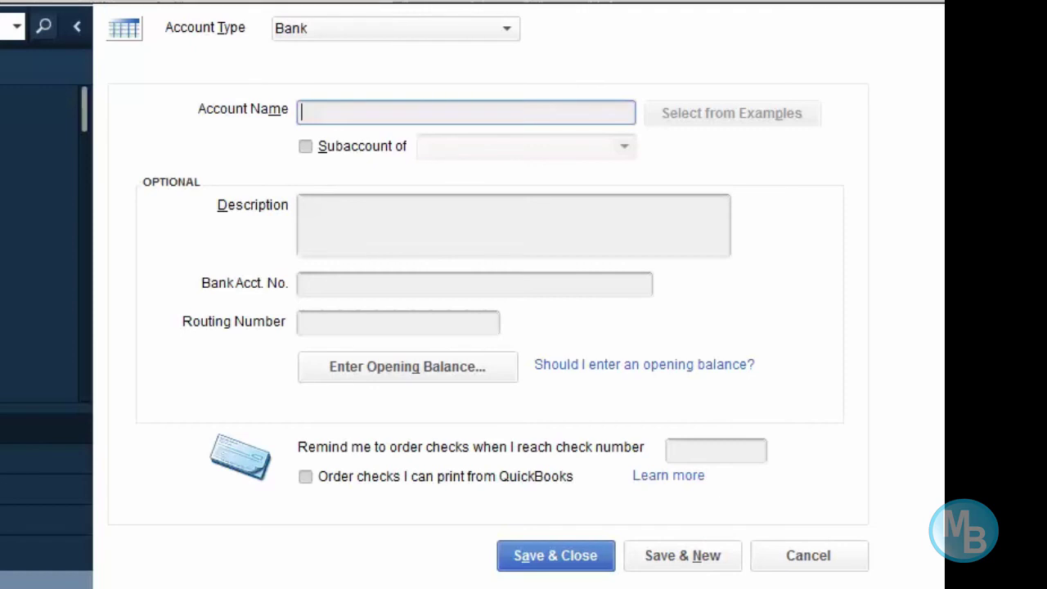
pyautogui.write('NCB A/C#123')
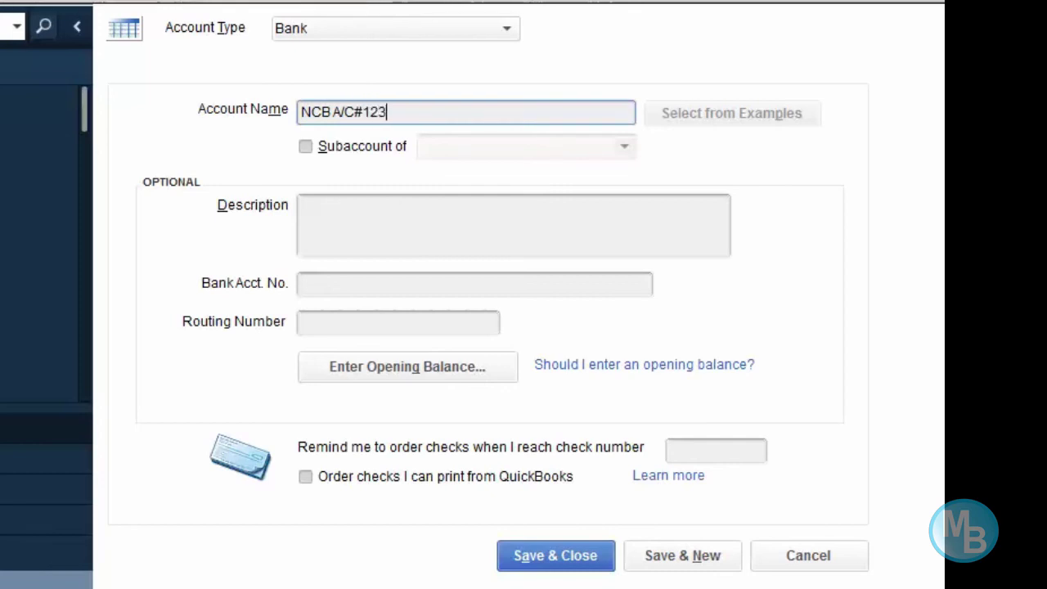
pyautogui.write('456789')
pyautogui.click(567, 564)
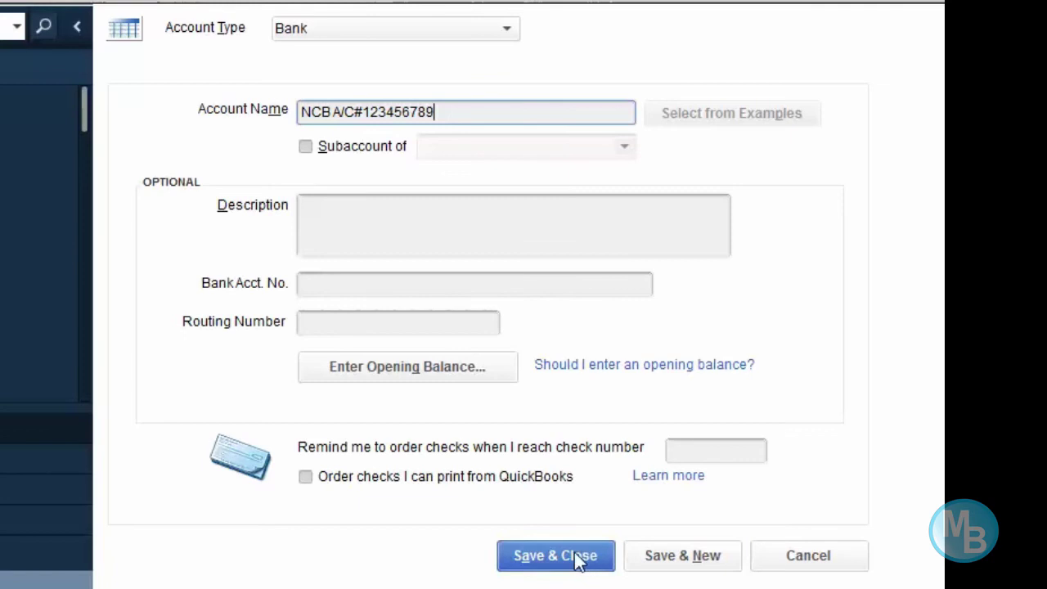
pyautogui.click(573, 557)
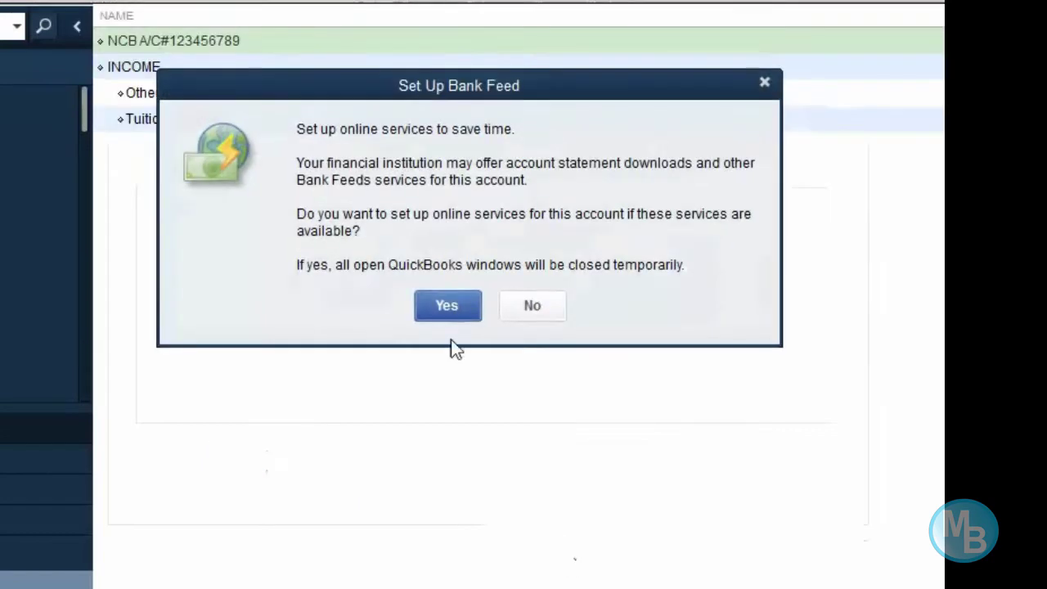
# - Decline the online bank feed setup, then open and dismiss the Customers menu
pyautogui.click(538, 310)
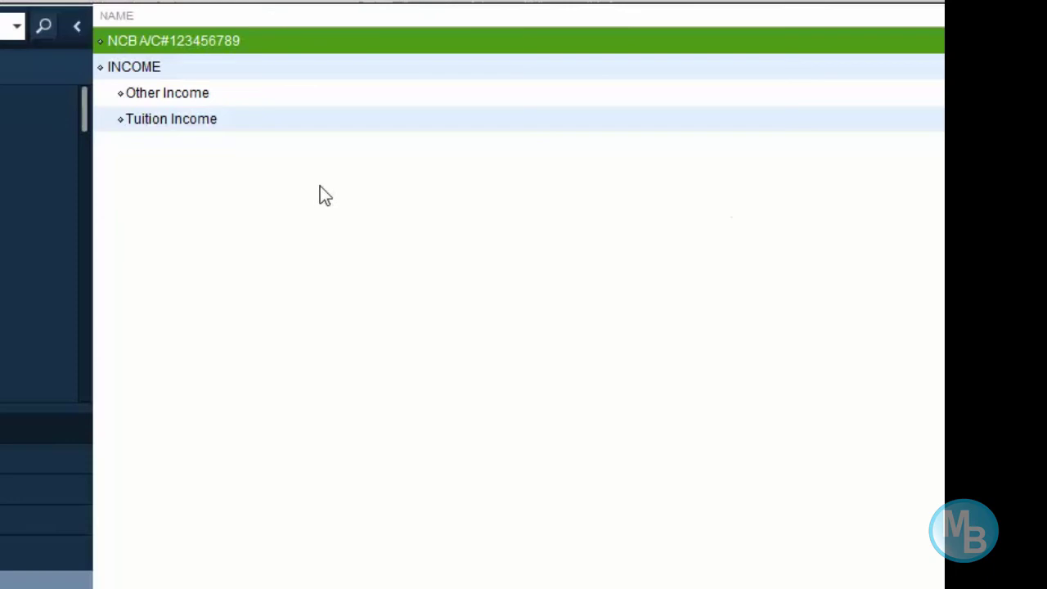
pyautogui.click(214, 4)
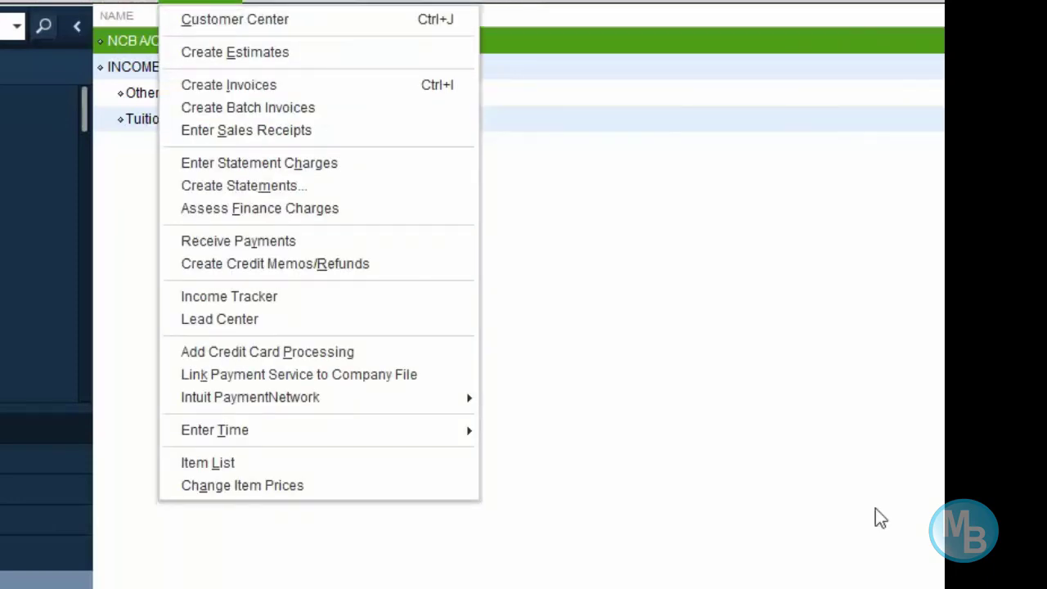
pyautogui.click(695, 514)
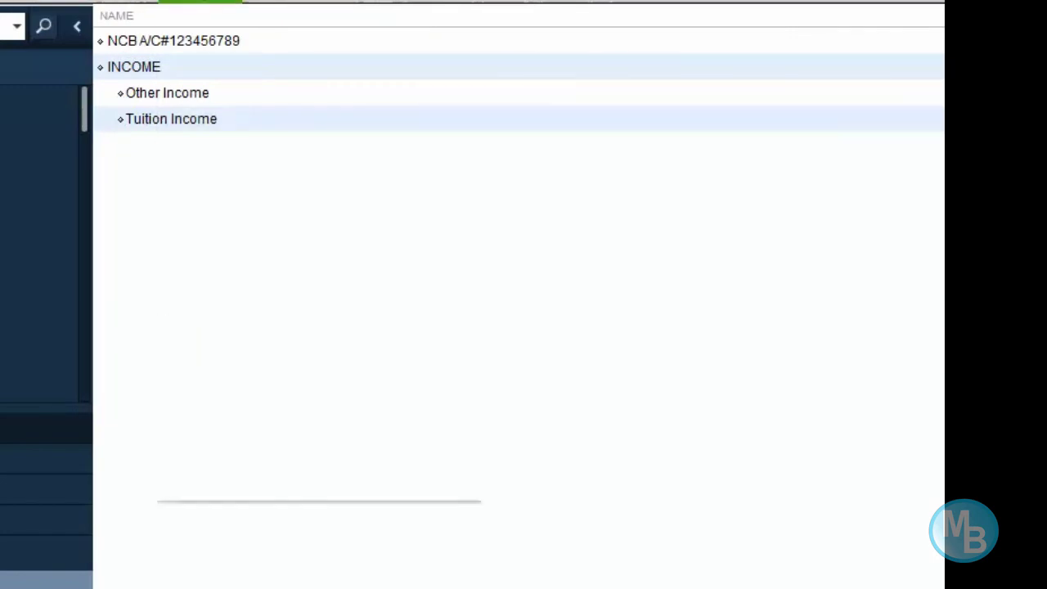
# - Open the Customer Center from the Customers menu, returning to it after briefly viewing the Chart of Accounts
pyautogui.click(197, 3)
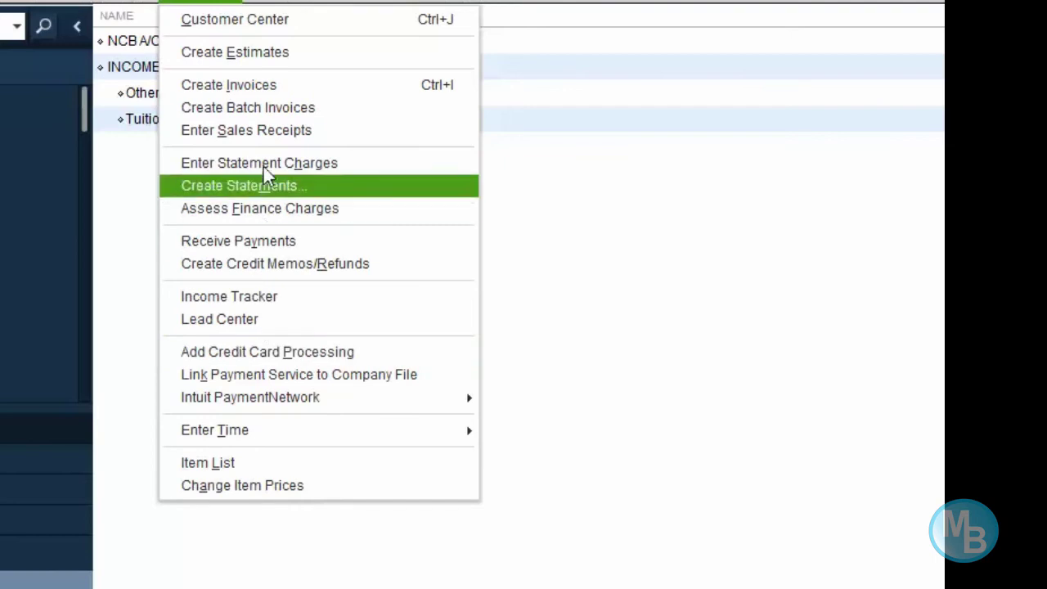
pyautogui.click(279, 24)
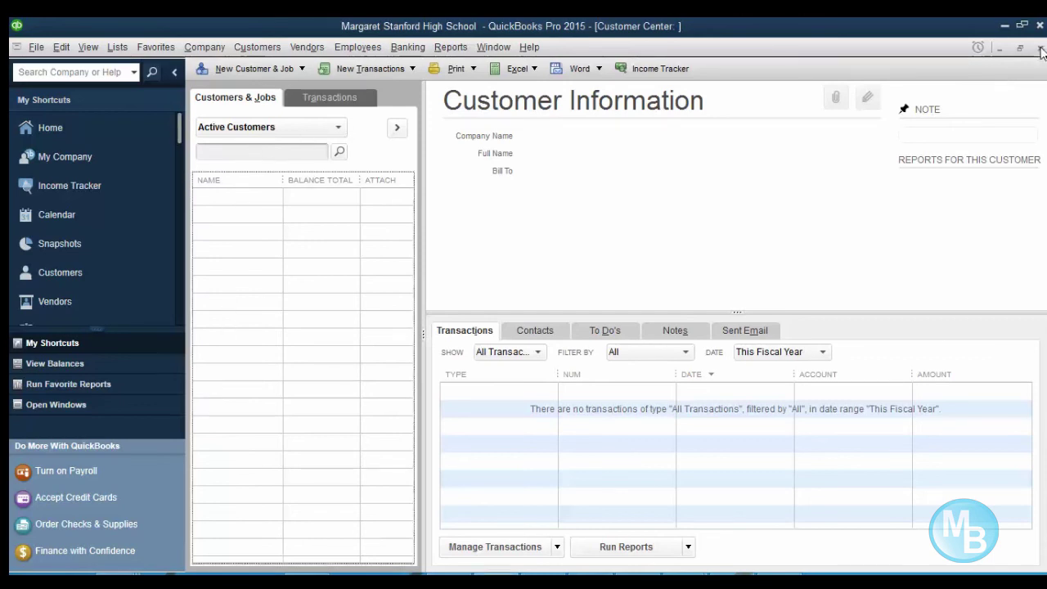
pyautogui.hotkey('ctrl', 'a')
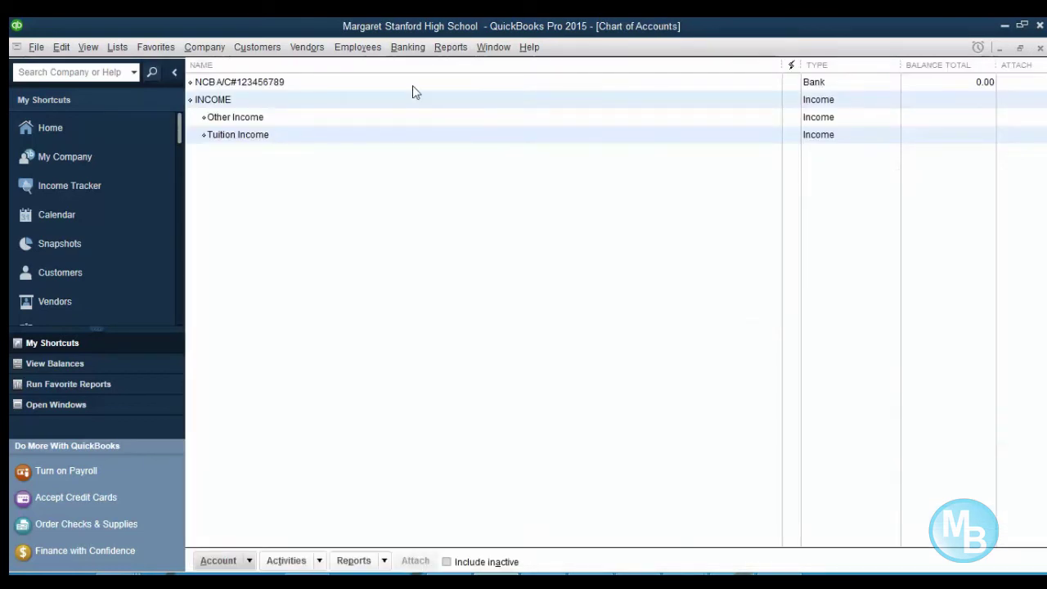
pyautogui.click(257, 45)
pyautogui.click(263, 70)
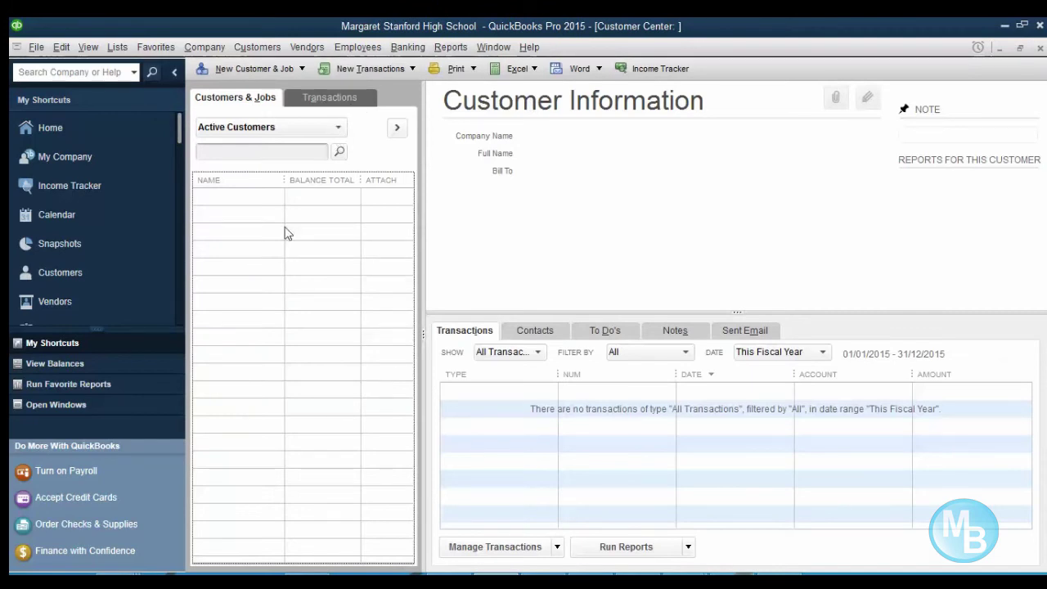
# - Open Add/Edit Multiple Customer:Jobs from the customer list's context menu, then bring up the Excel workbooks
pyautogui.rightClick(243, 229)
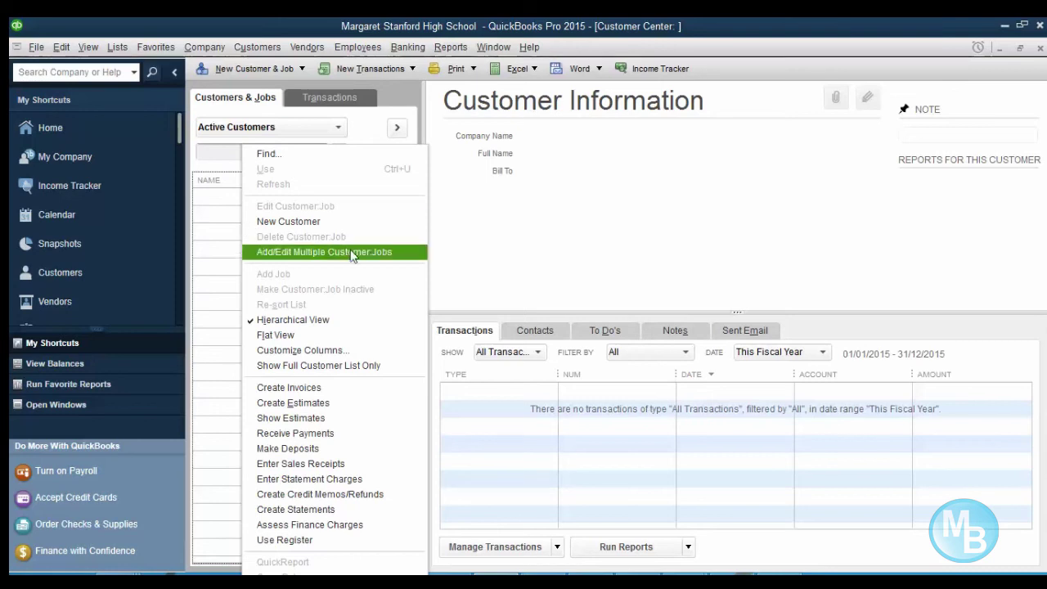
pyautogui.click(299, 258)
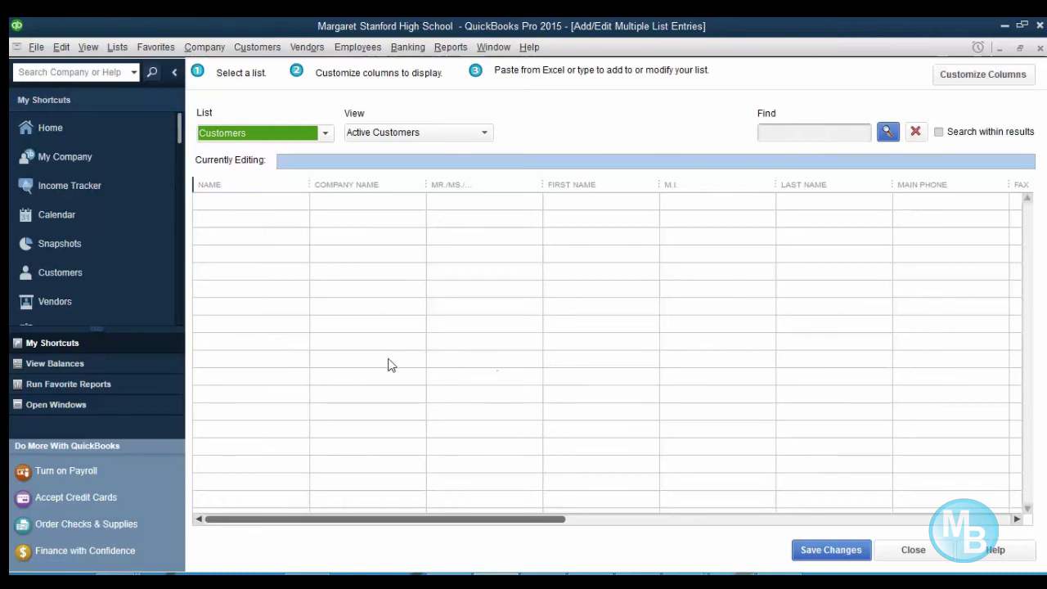
pyautogui.click(685, 581)
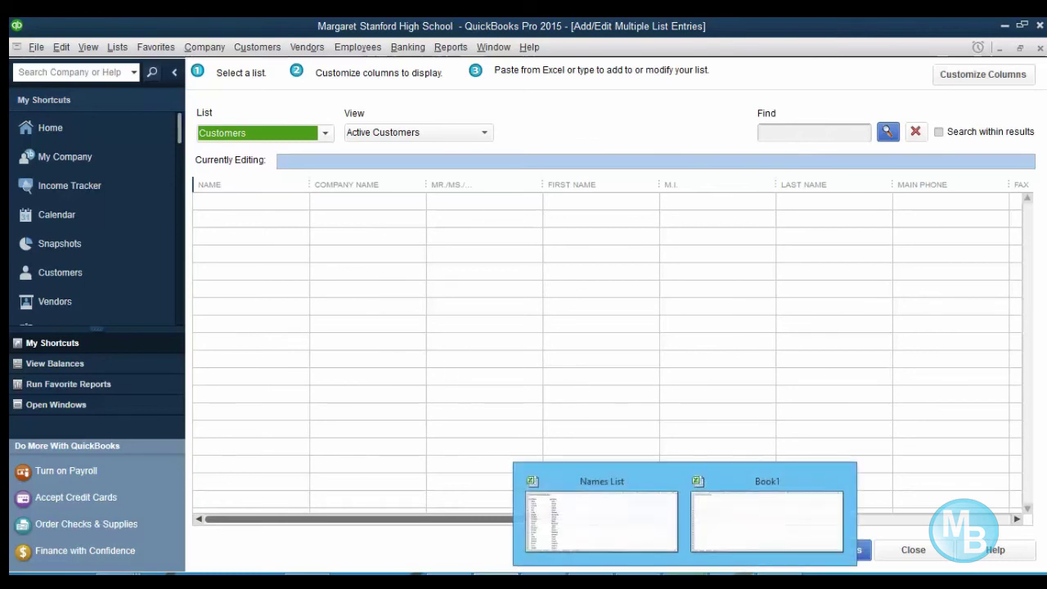
# - Copy the student first names in A4:A1008 of the Names List workbook and return to QuickBooks
pyautogui.click(627, 545)
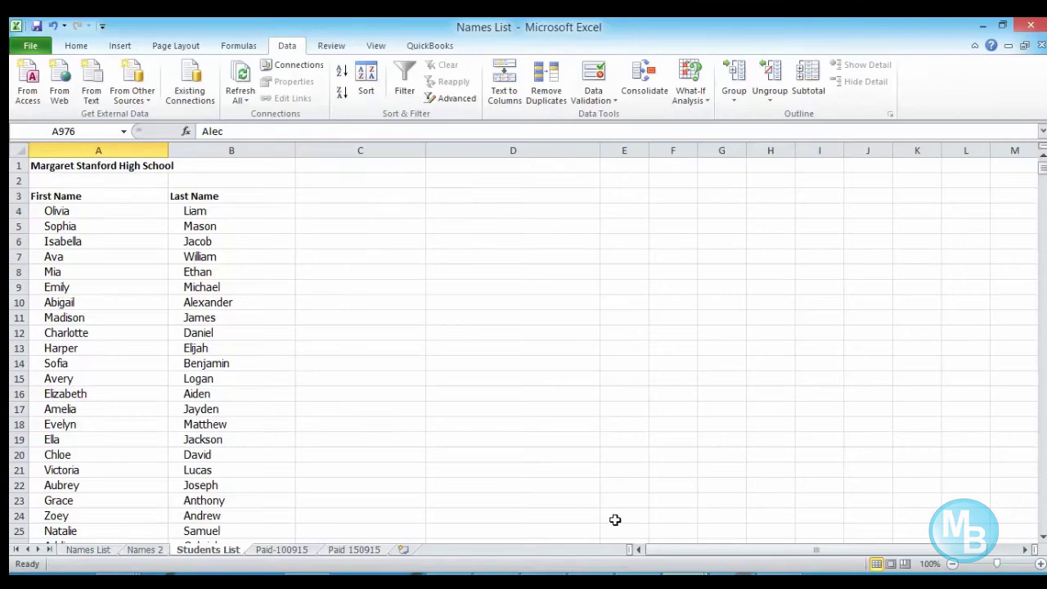
pyautogui.click(47, 209)
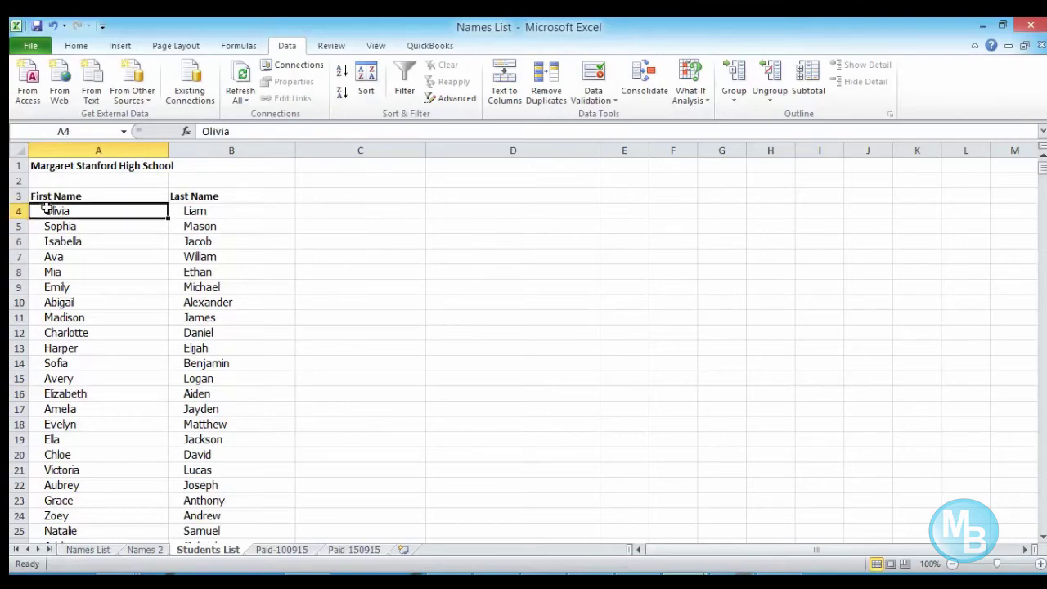
pyautogui.moveTo(47, 211); pyautogui.dragTo(98, 455)
pyautogui.moveTo(98, 540); pyautogui.dragTo(109, 384)
pyautogui.rightClick(112, 383)
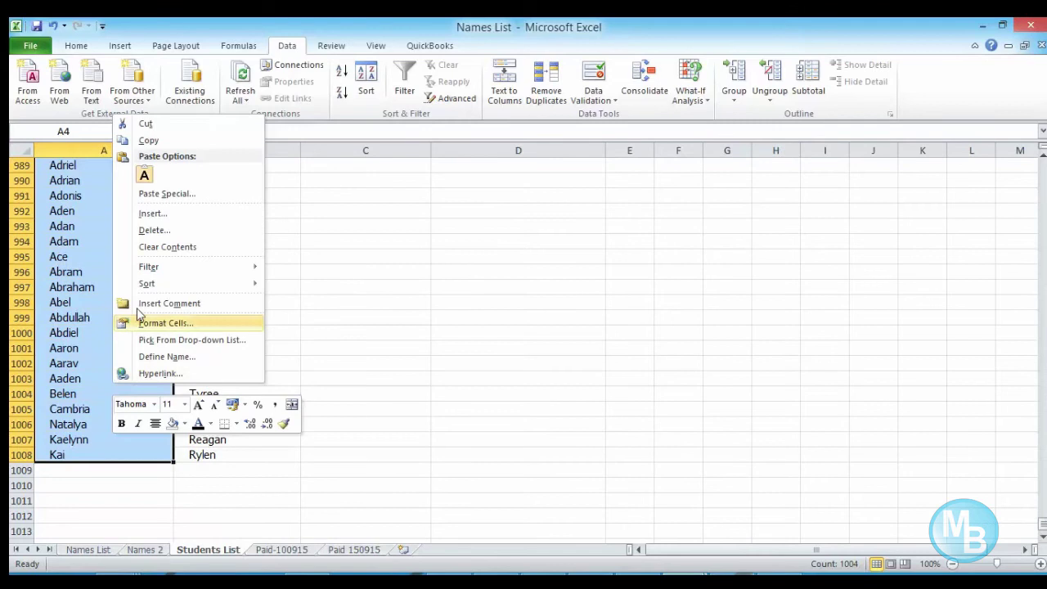
pyautogui.click(148, 140)
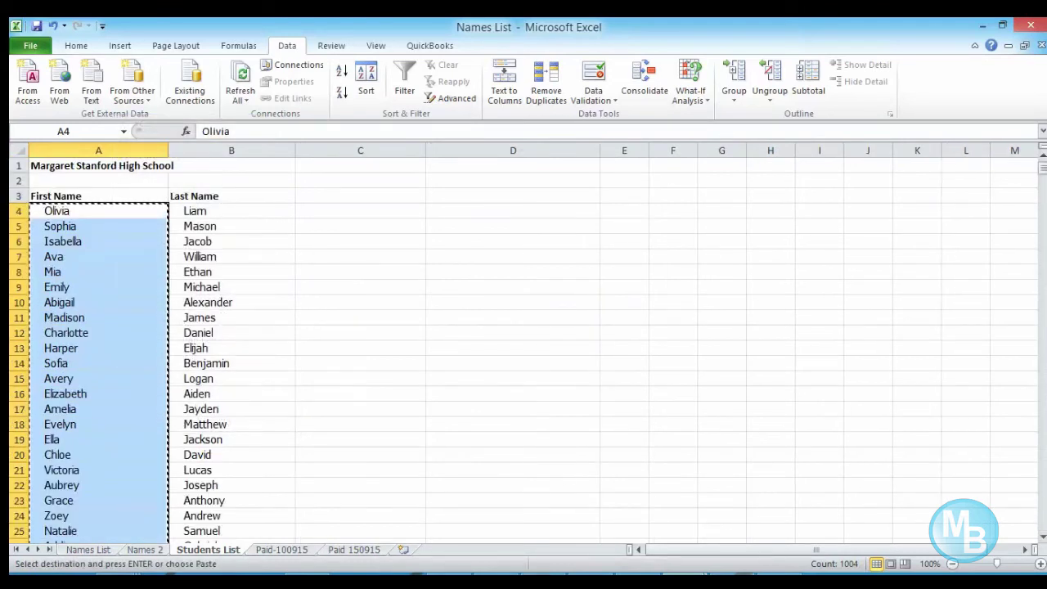
pyautogui.hotkey('alt', 'Tab')
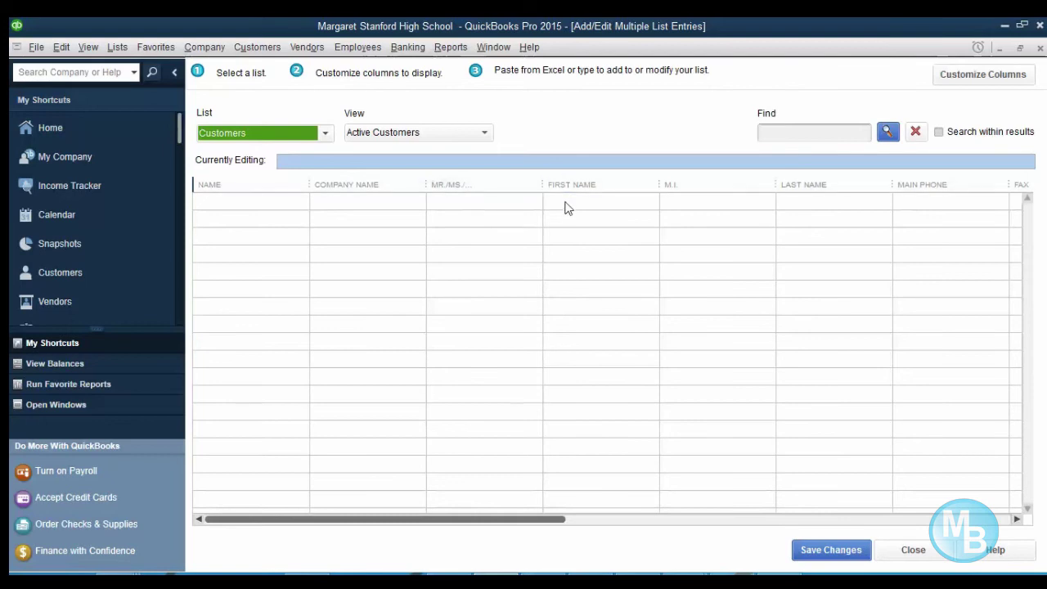
# - Paste the copied first names (Olivia, Sophia, Isabella…) into the grid's First Name column
pyautogui.hotkey('ctrl', 'v')
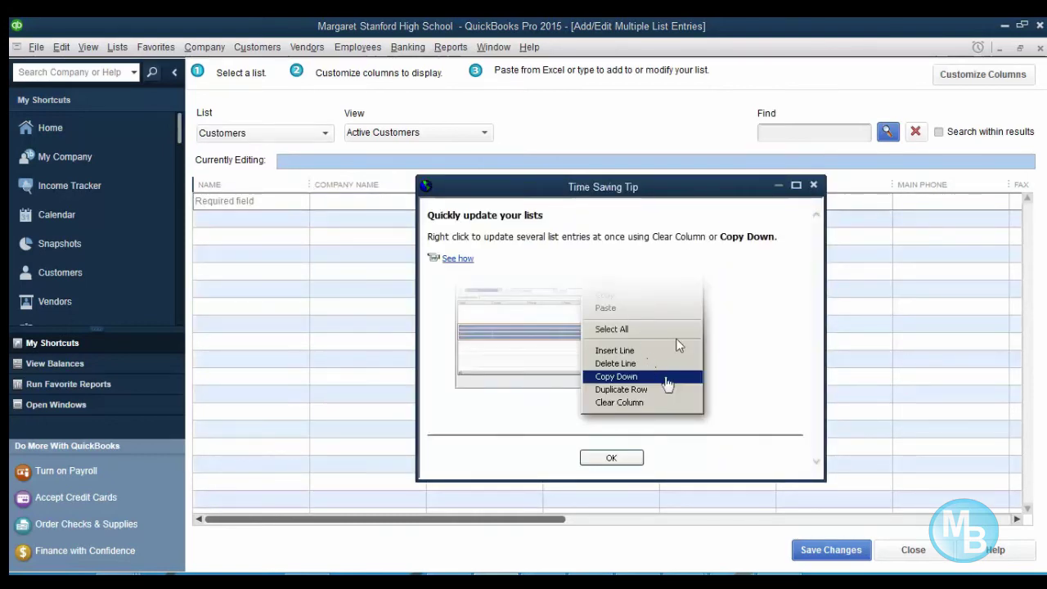
pyautogui.click(624, 463)
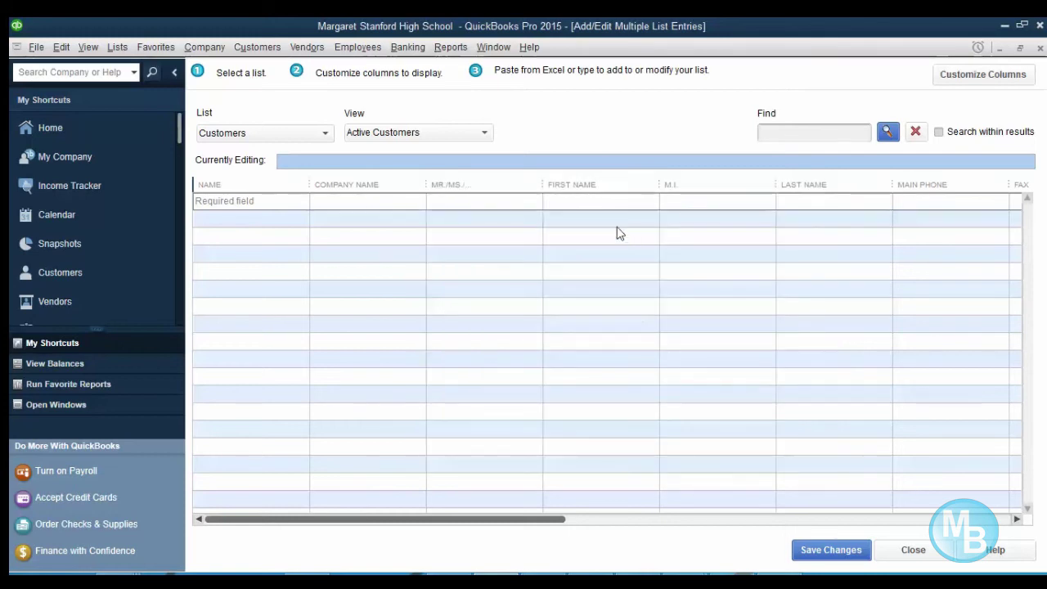
pyautogui.click(612, 200)
pyautogui.hotkey('ctrl', 'v')
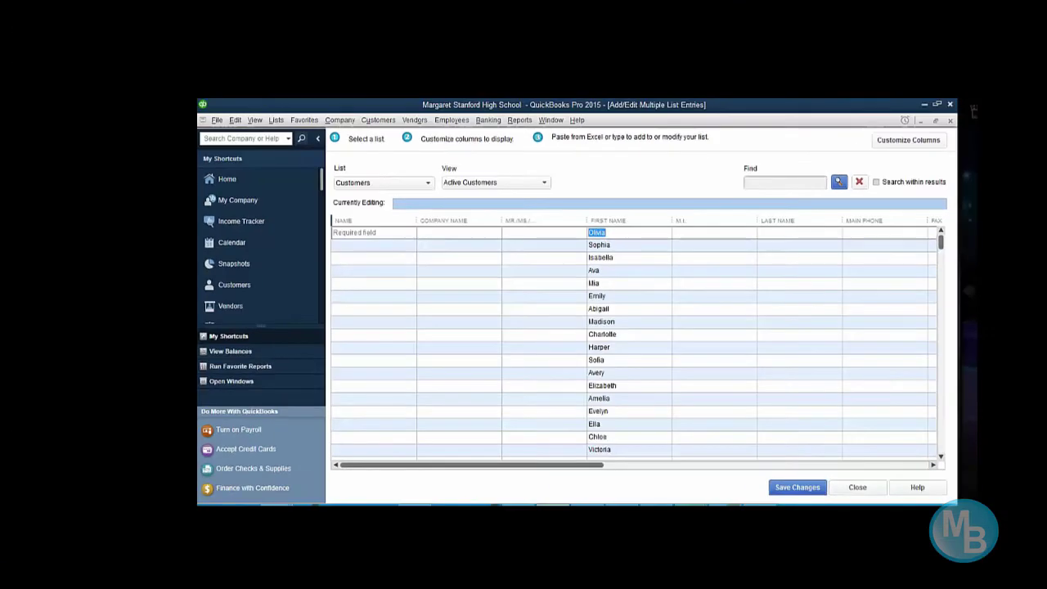
pyautogui.moveTo(692, 511)
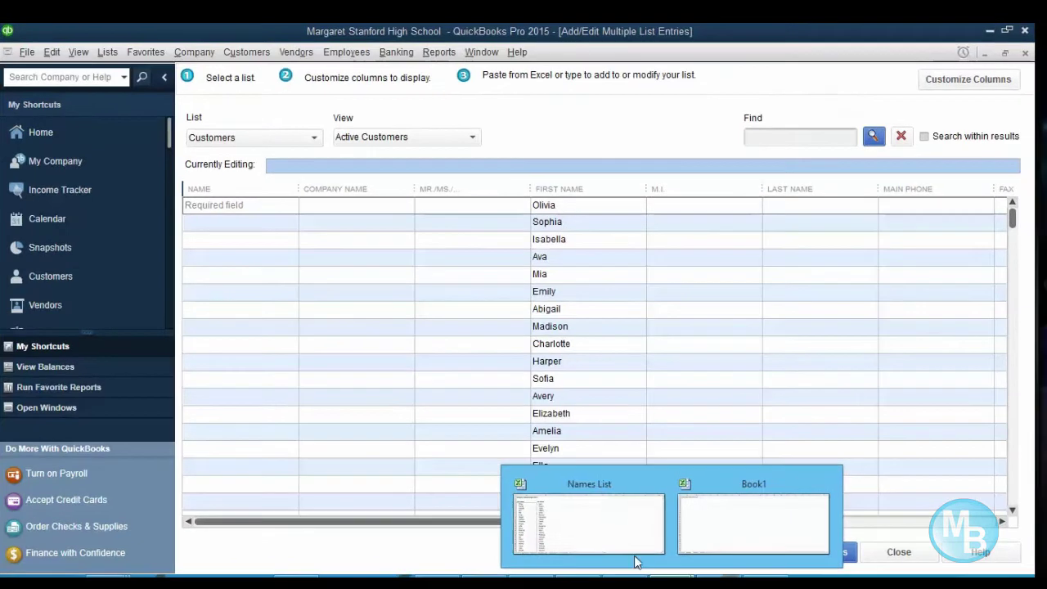
# - Copy the student last names in B4:B1008 of the Names List workbook and switch back to QuickBooks
pyautogui.click(595, 532)
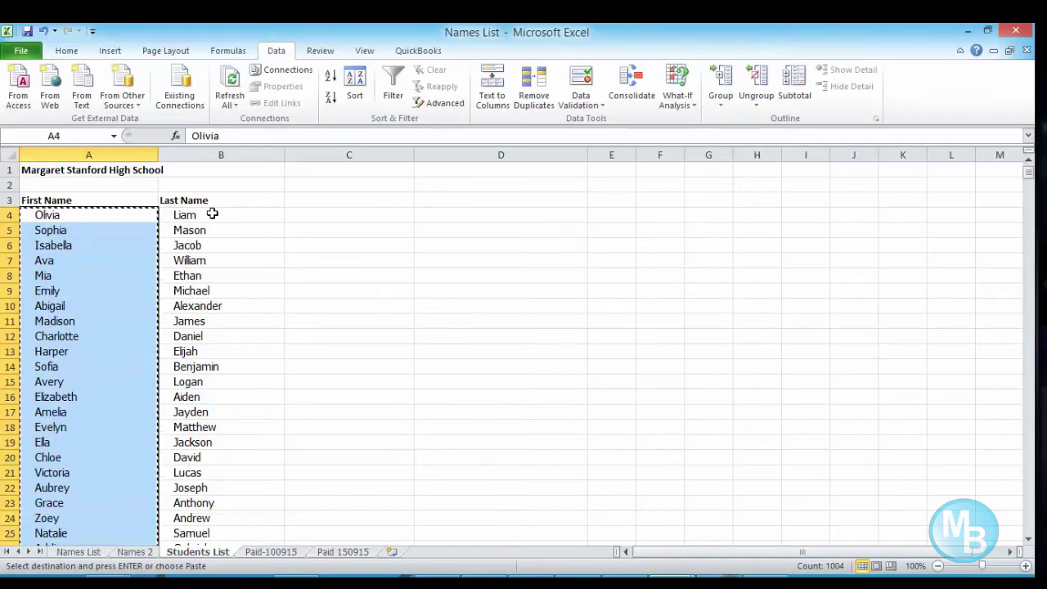
pyautogui.moveTo(210, 213); pyautogui.dragTo(180, 491)
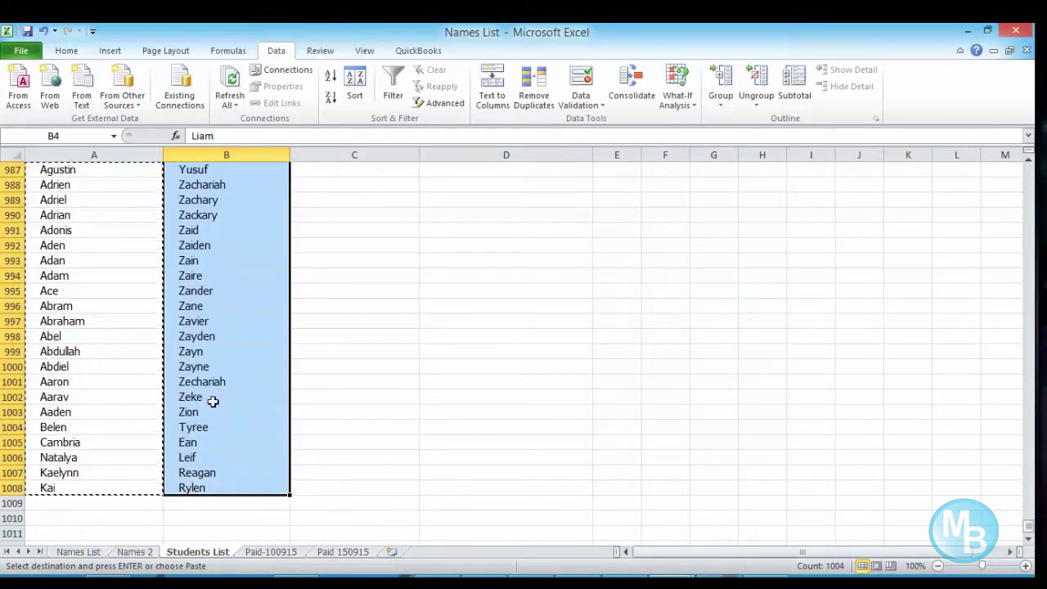
pyautogui.rightClick(216, 393)
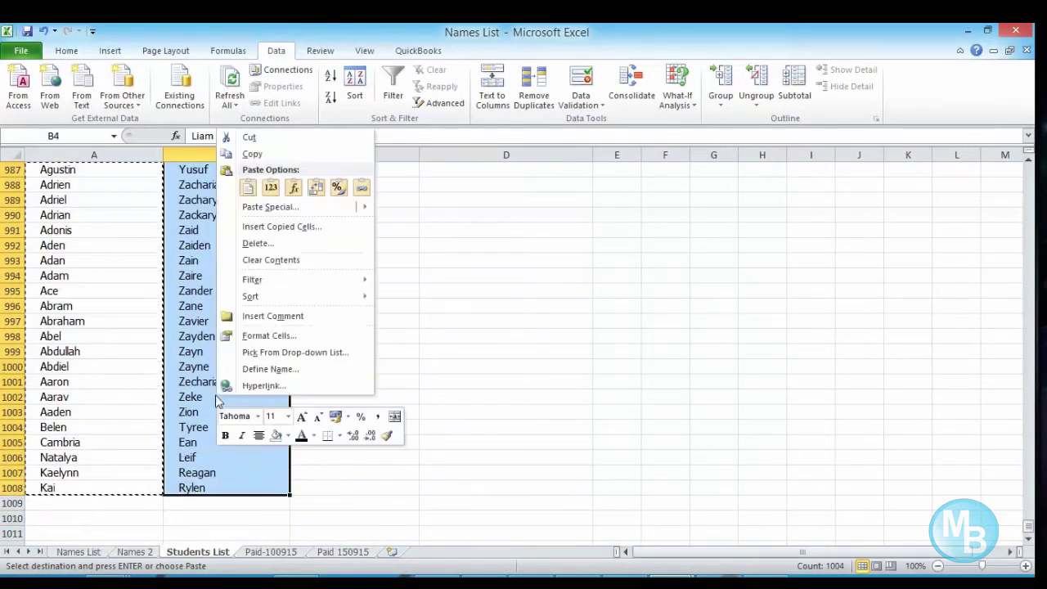
pyautogui.click(252, 155)
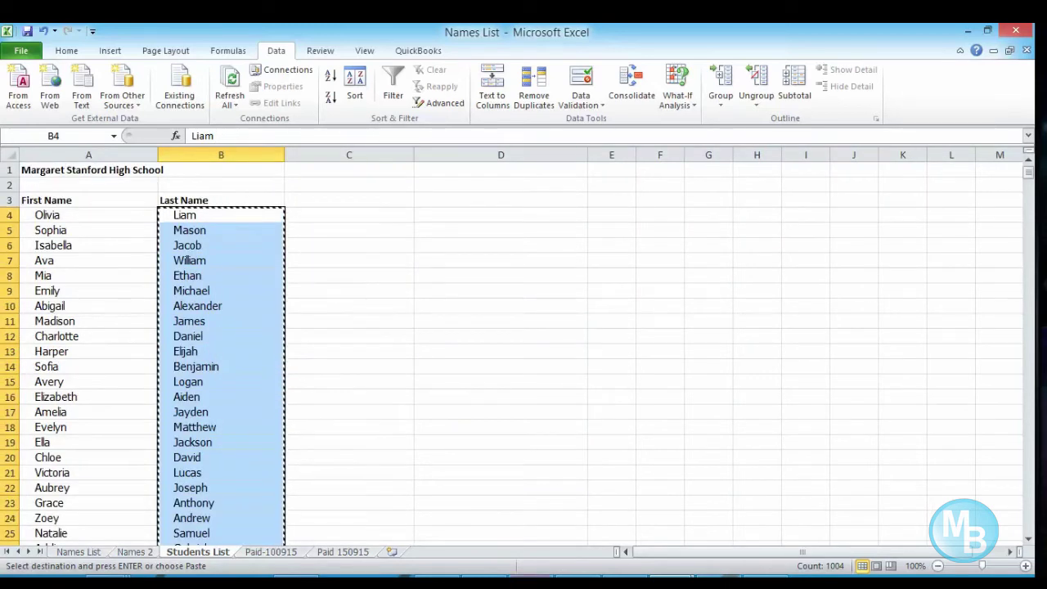
pyautogui.click(532, 512)
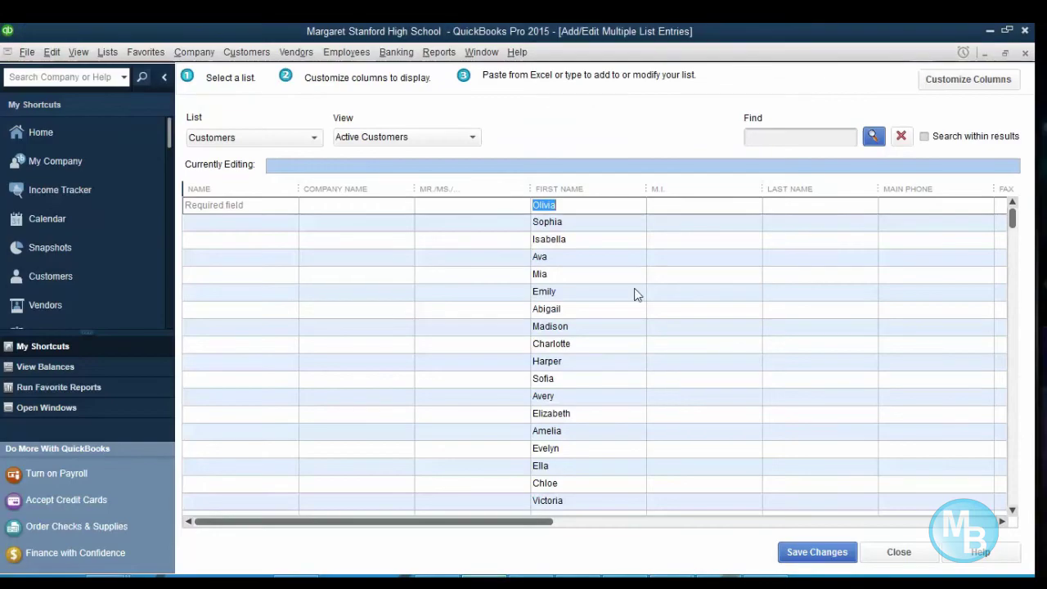
# - Paste the copied last names (Liam, Mason, Jacob…) into the grid's Last Name column, then select row 1's Name cell
pyautogui.click(781, 202)
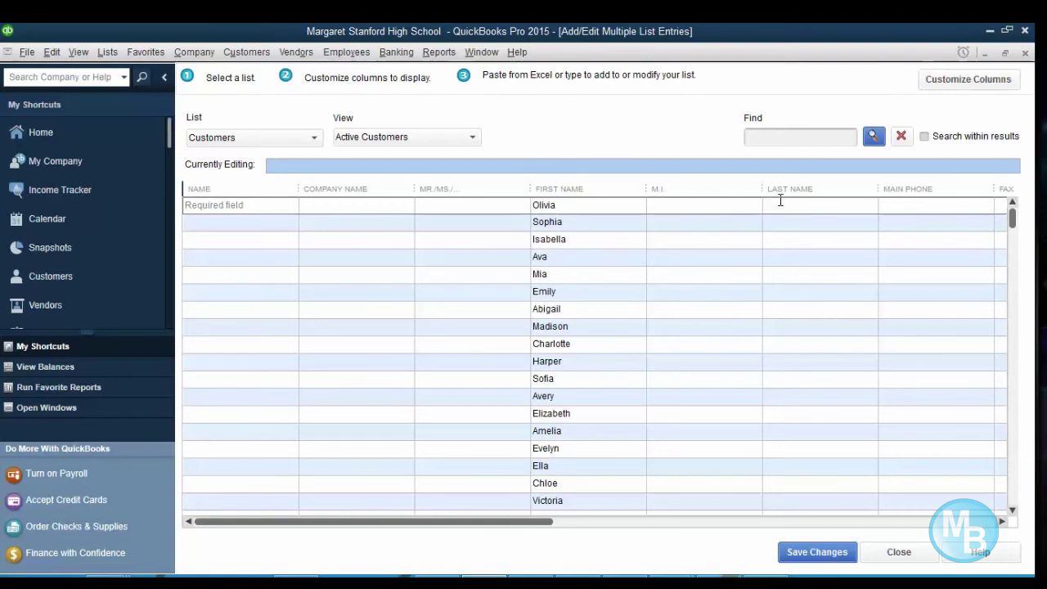
pyautogui.hotkey('ctrl', 'v')
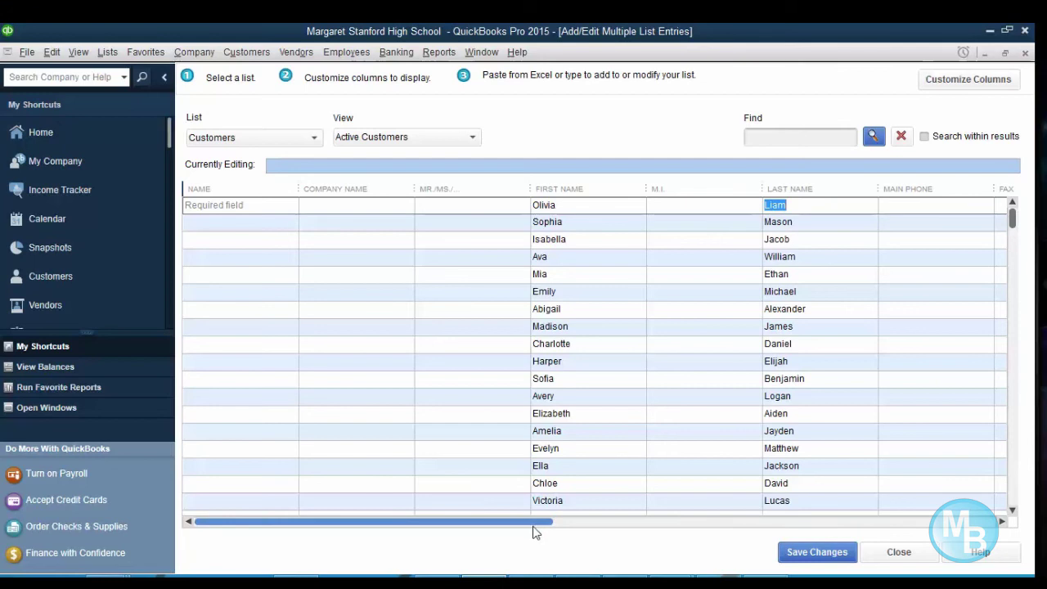
pyautogui.moveTo(534, 532); pyautogui.dragTo(458, 526)
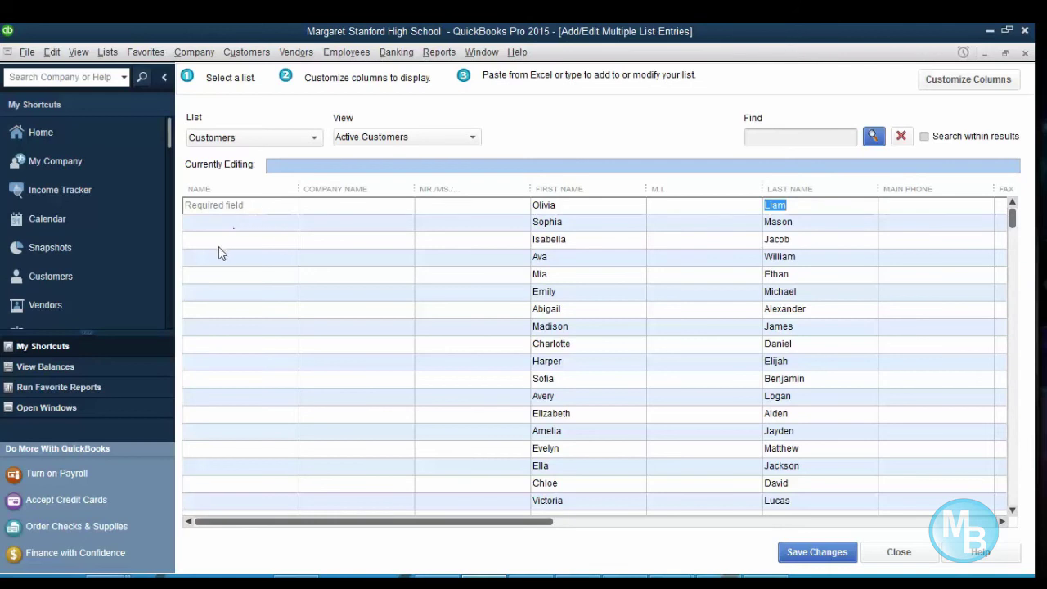
pyautogui.click(242, 208)
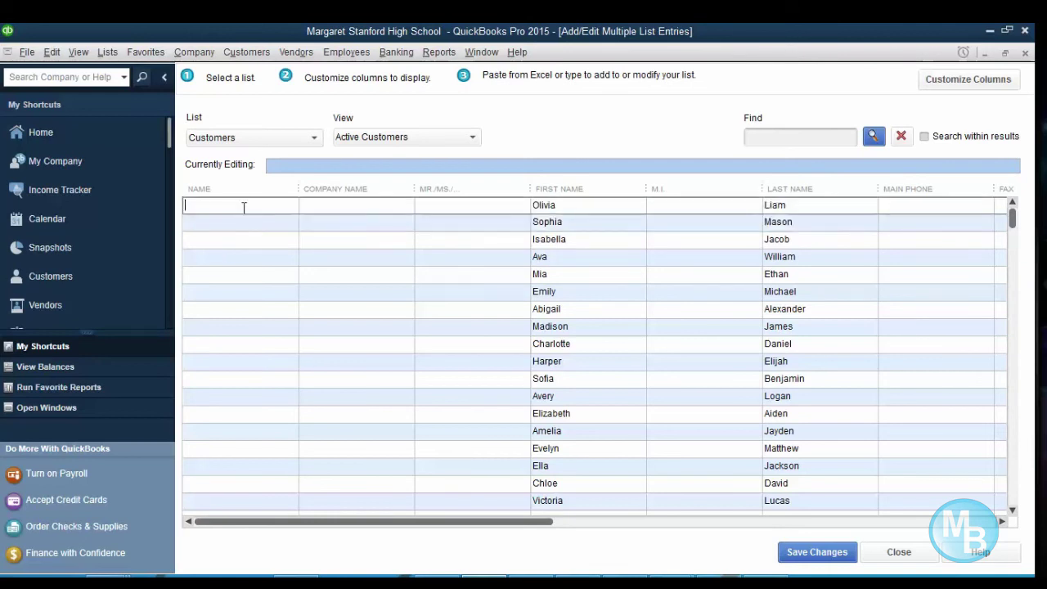
pyautogui.click(331, 205)
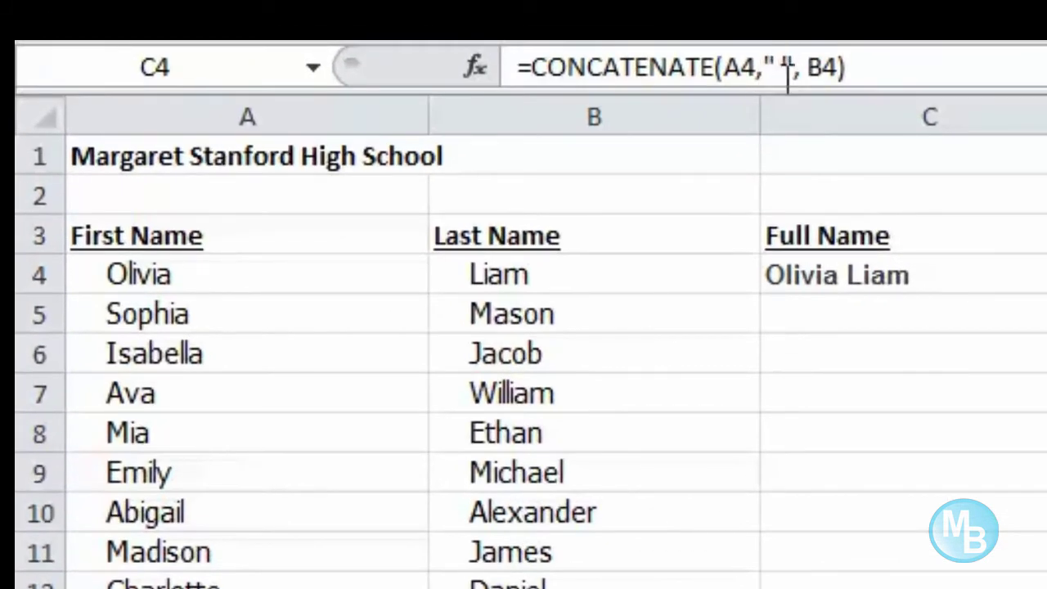
pyautogui.click(874, 276)
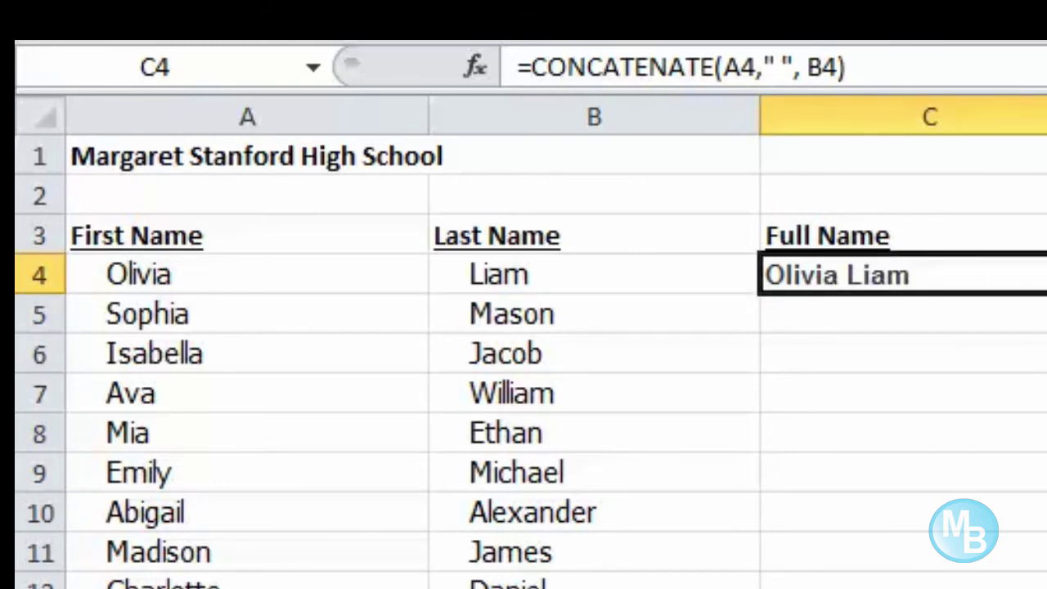
pyautogui.moveTo(1046, 293); pyautogui.dragTo(1045, 588)
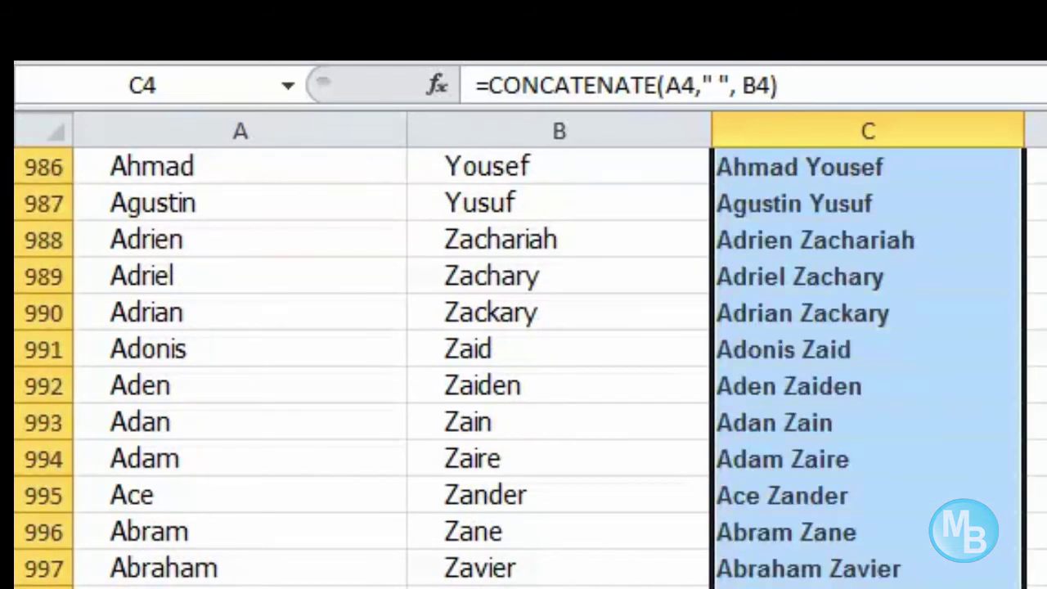
pyautogui.scroll(20, 524, 368)
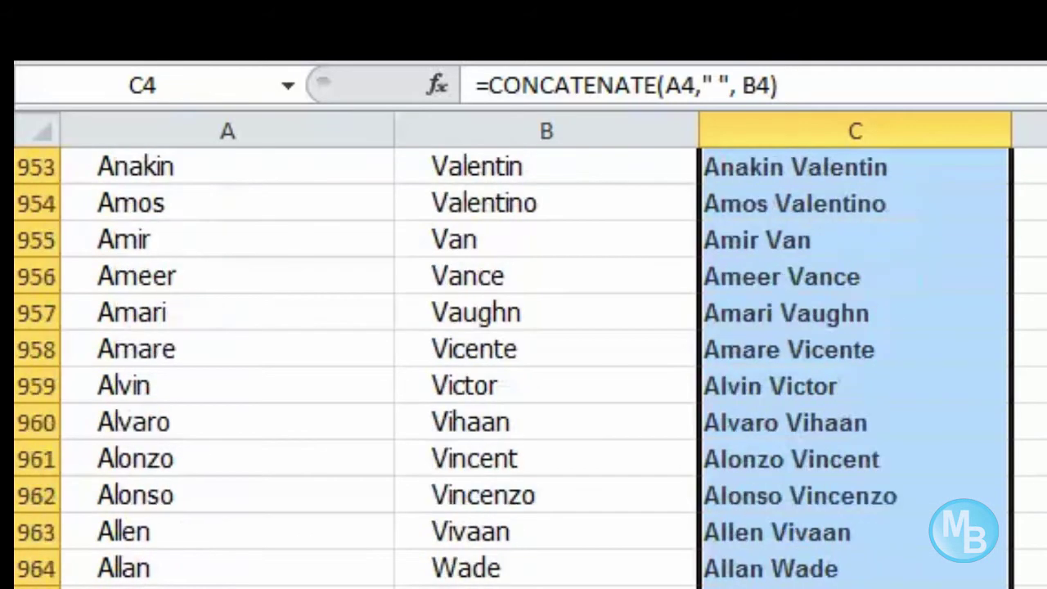
pyautogui.scroll(10, 524, 368)
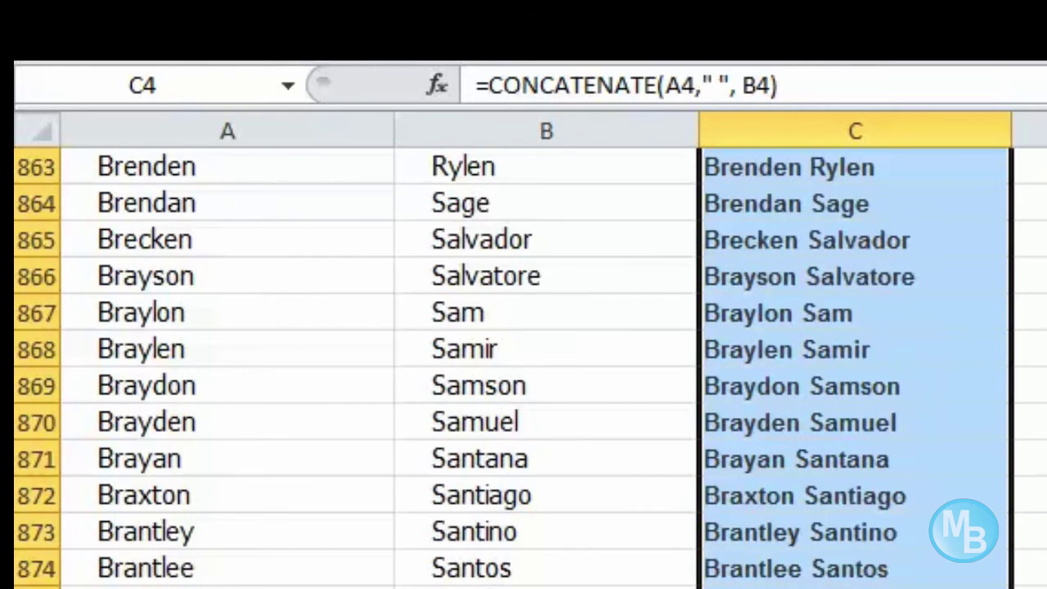
pyautogui.scroll(20, 524, 368)
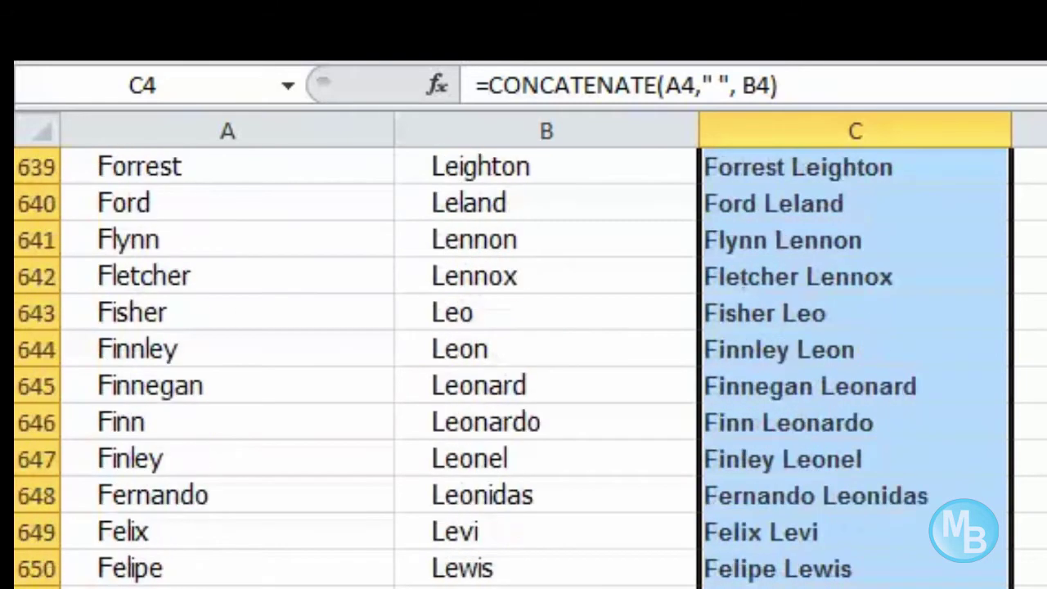
pyautogui.scroll(20, 524, 368)
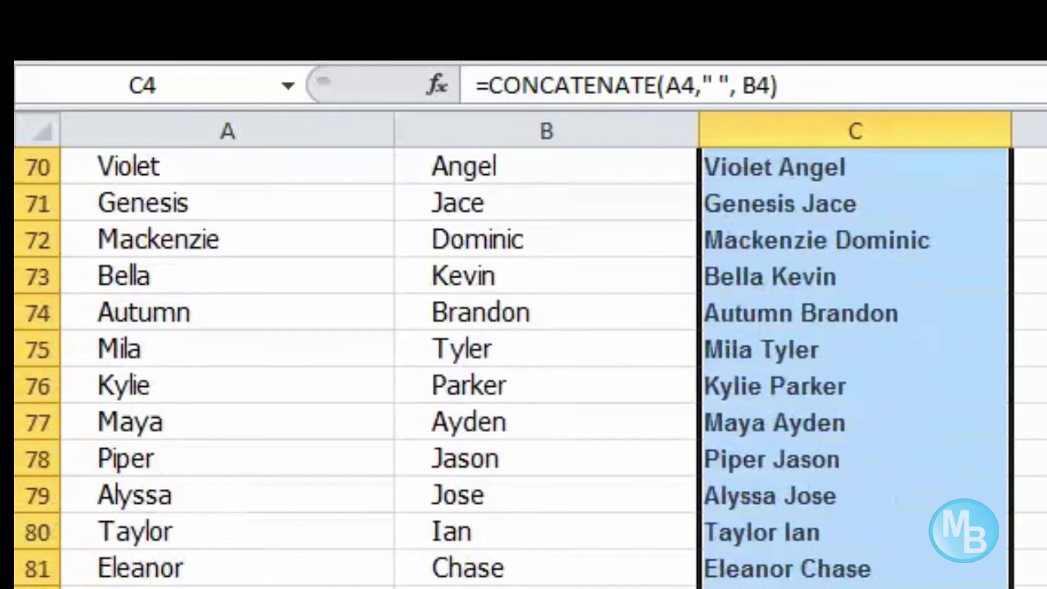
pyautogui.click(1029, 312)
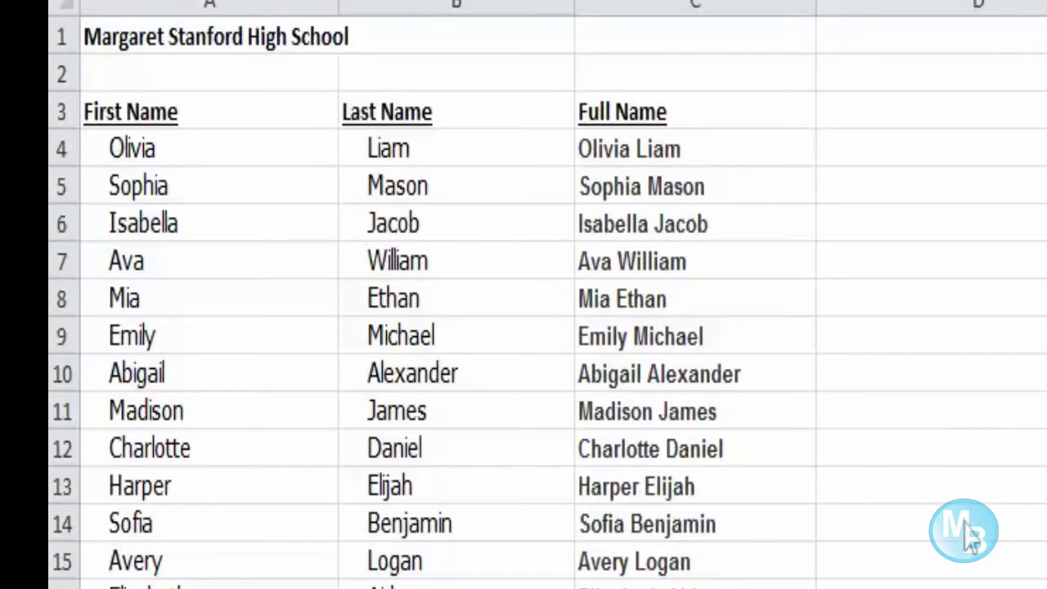
# - Select the full names in column C from C4 to the last row and copy them
pyautogui.click(673, 149)
pyautogui.moveTo(674, 149); pyautogui.dragTo(671, 587)
pyautogui.rightClick(740, 519)
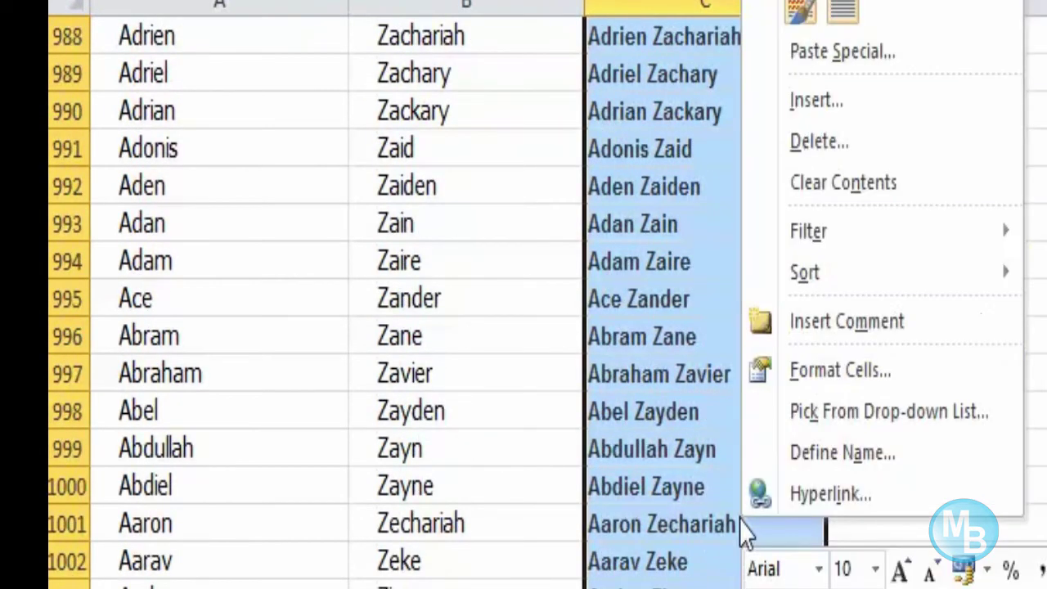
pyautogui.hotkey('ctrl', 'c')
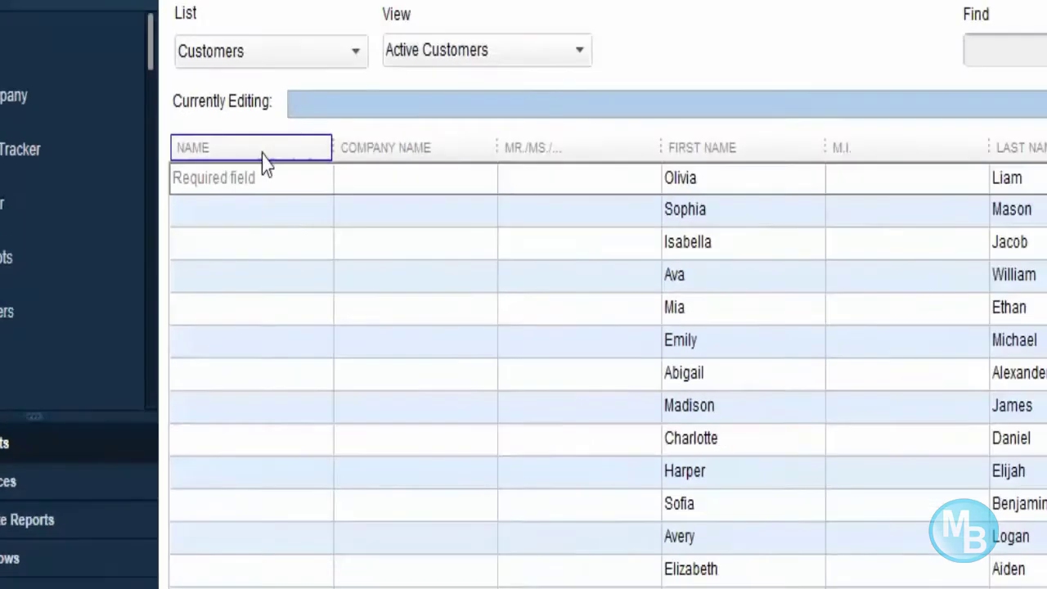
# - Paste the copied full names into the QuickBooks Name column and review the filled list
pyautogui.click(358, 214)
pyautogui.hotkey('ctrl', 'v')
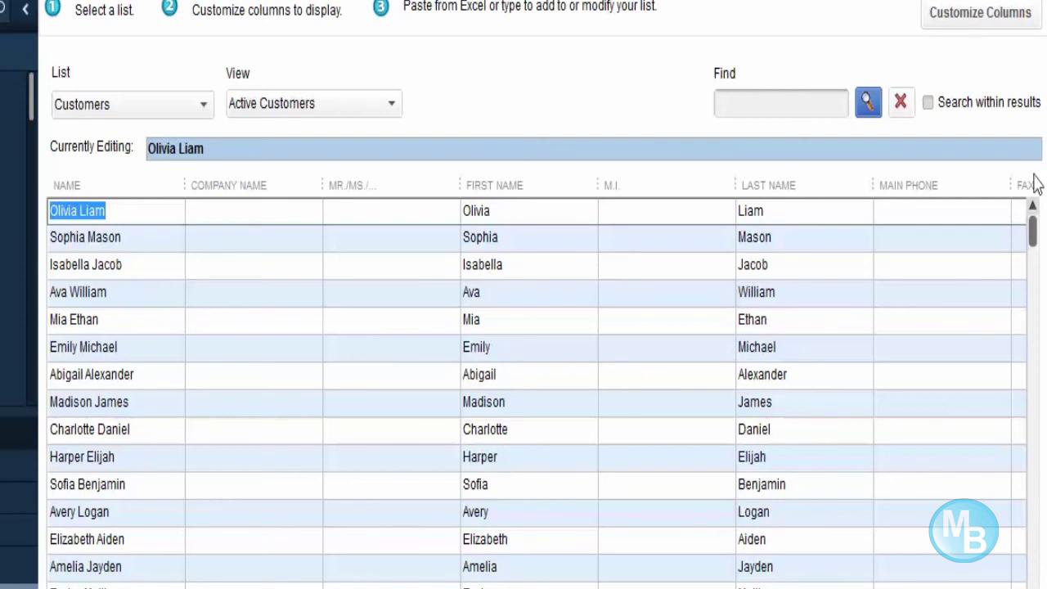
pyautogui.moveTo(1034, 225); pyautogui.dragTo(1003, 588)
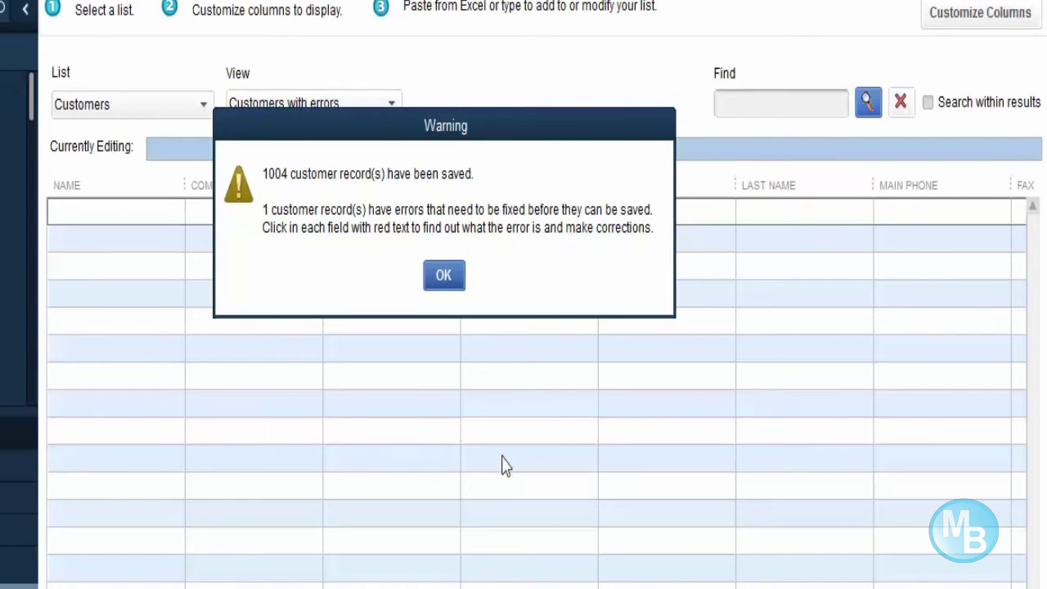
# - Dismiss both save warnings and close the entry window, discarding the faulty blank record
pyautogui.click(450, 291)
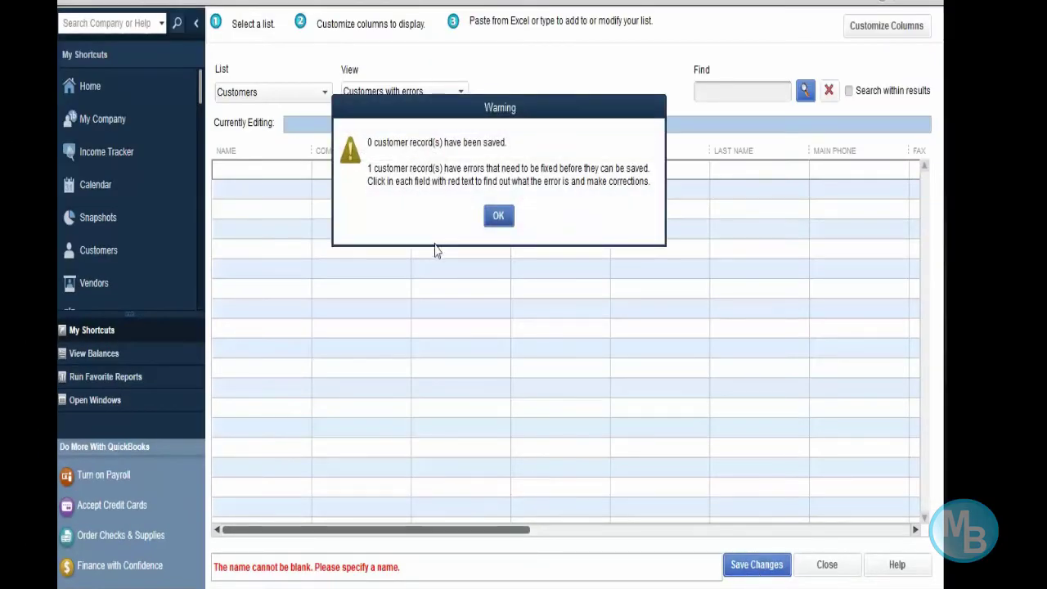
pyautogui.click(508, 218)
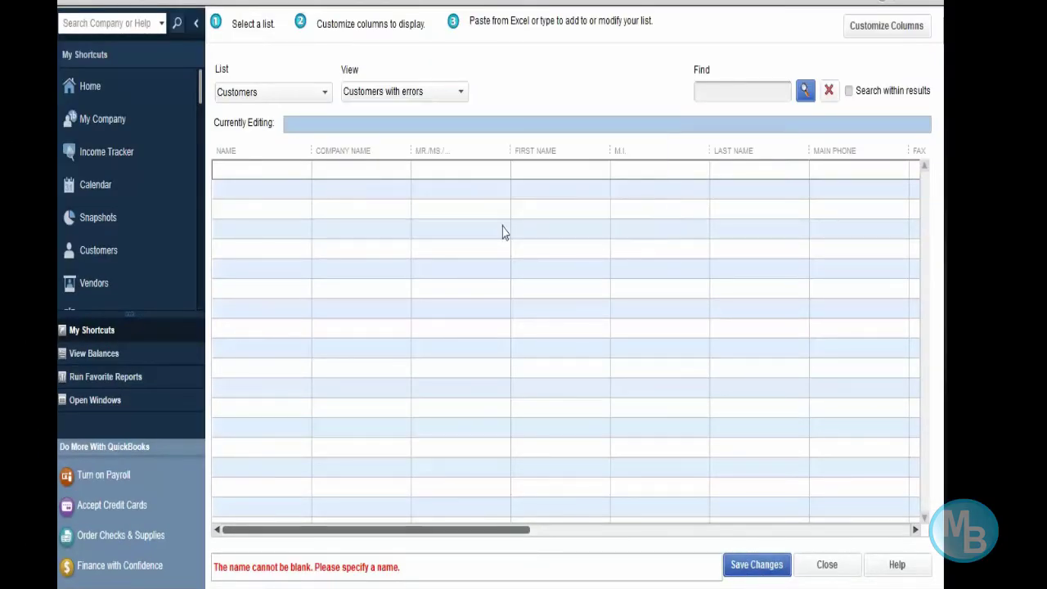
pyautogui.click(828, 565)
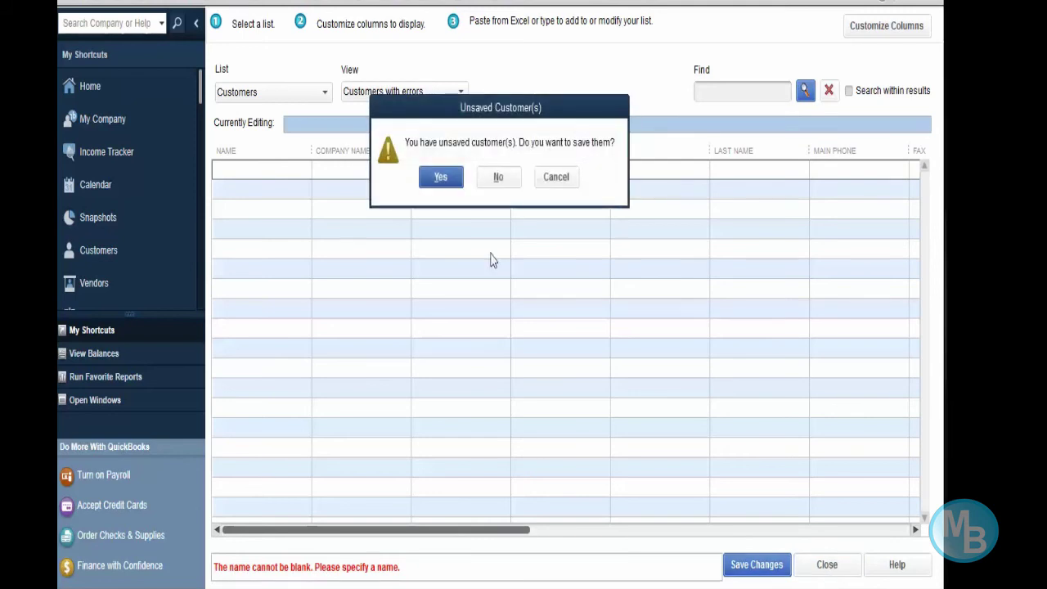
pyautogui.click(499, 176)
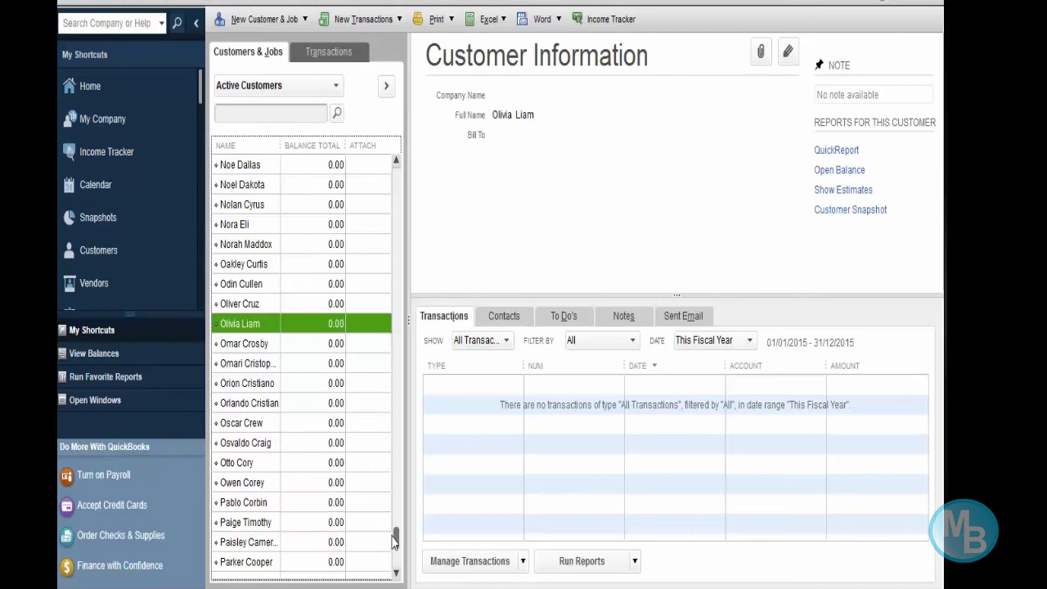
# - Widen the Name column and scroll the Customer Center to review the imported students
pyautogui.moveTo(396, 539); pyautogui.dragTo(397, 174)
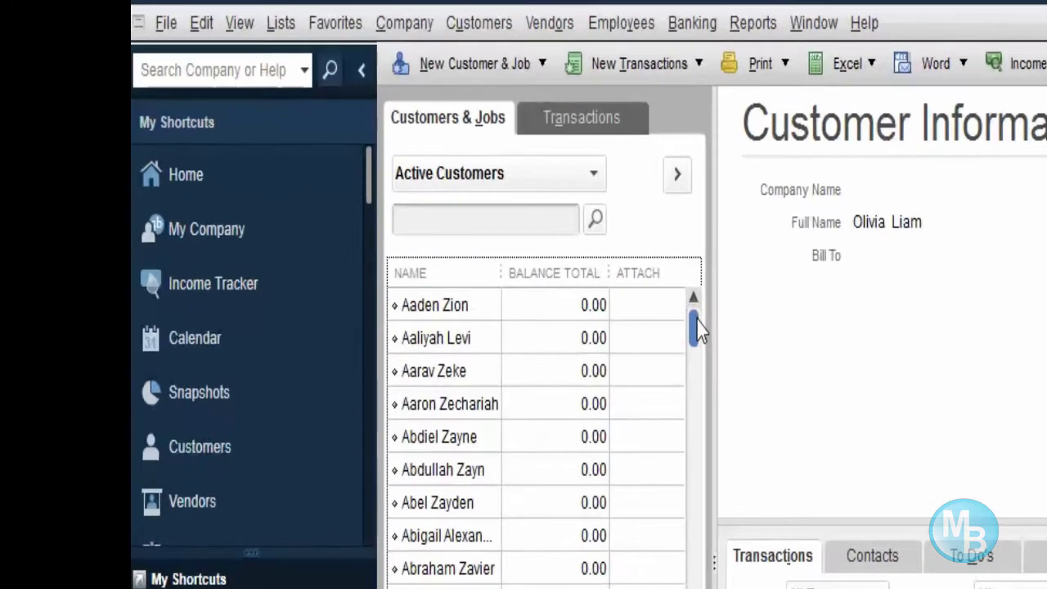
pyautogui.moveTo(696, 319); pyautogui.dragTo(695, 494)
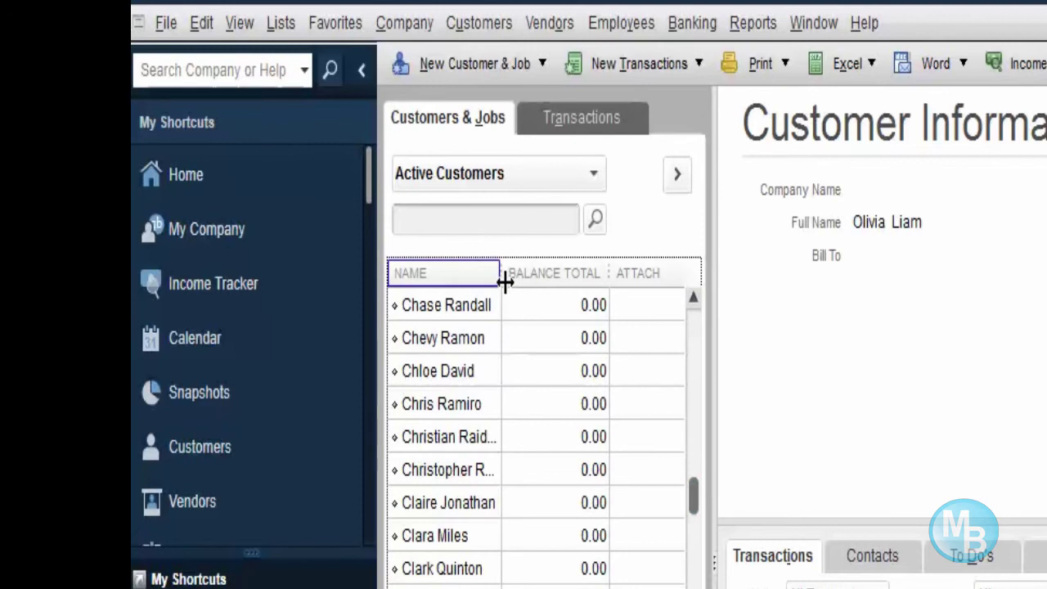
pyautogui.moveTo(503, 280); pyautogui.dragTo(519, 281)
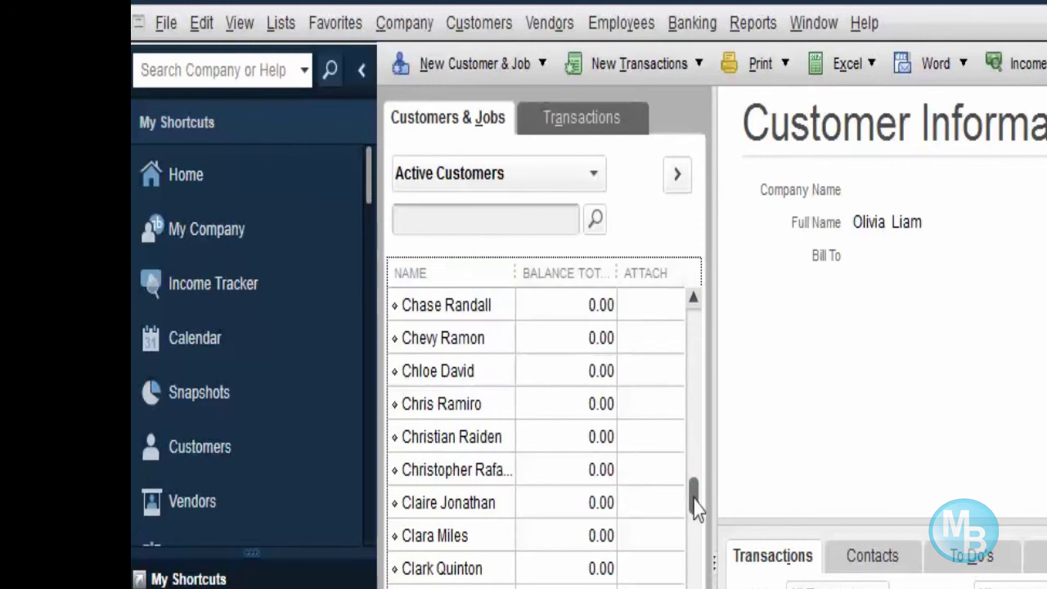
pyautogui.moveTo(693, 496); pyautogui.dragTo(695, 585)
pyautogui.scroll(-15, 536, 433)
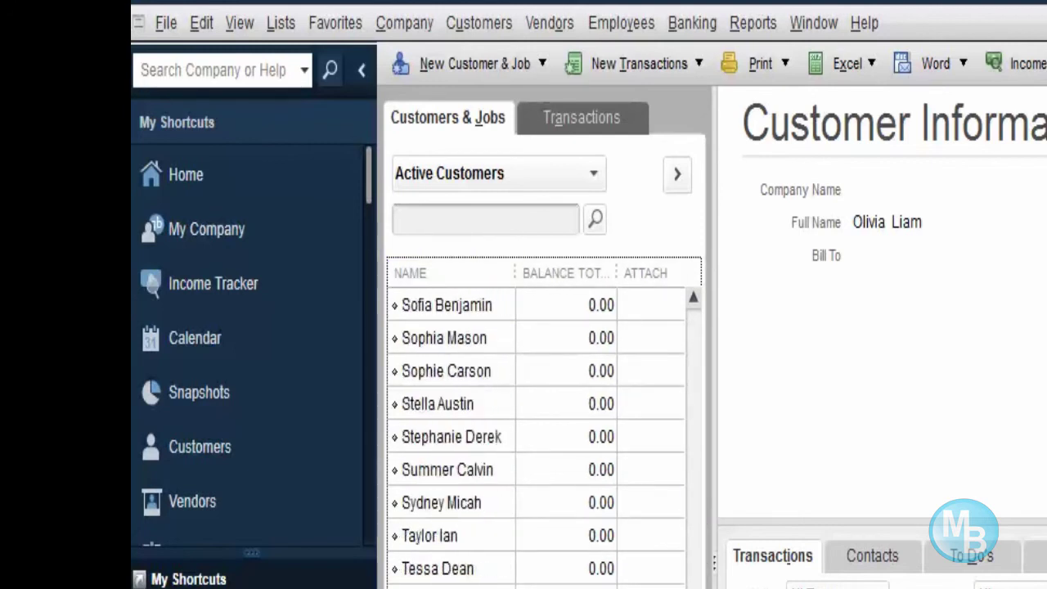
pyautogui.scroll(10, 536, 434)
pyautogui.scroll(6, 536, 434)
pyautogui.scroll(-5, 536, 434)
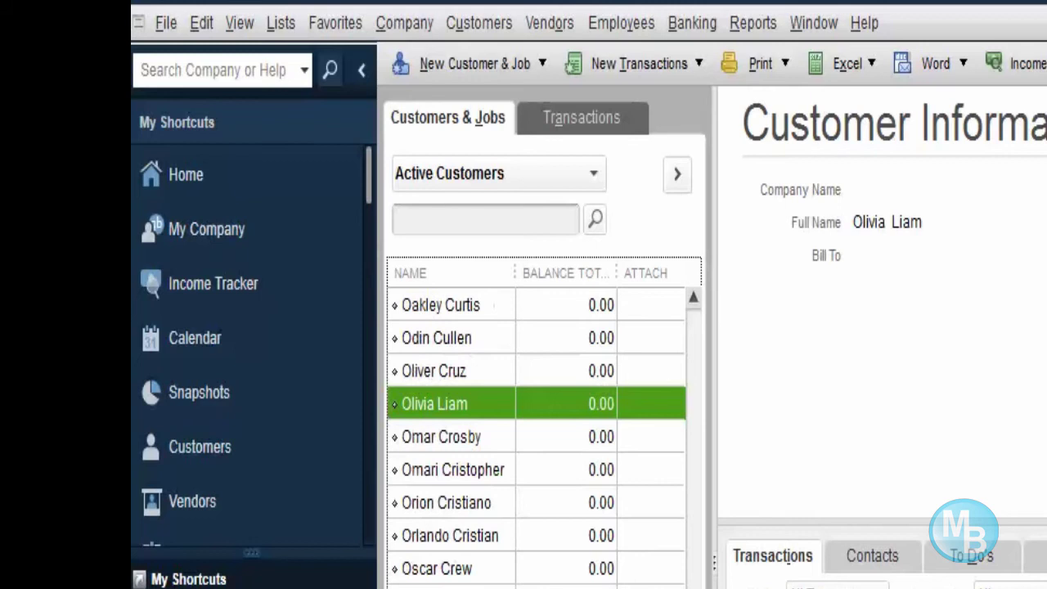
pyautogui.scroll(20, 536, 434)
pyautogui.moveTo(694, 588); pyautogui.dragTo(696, 307)
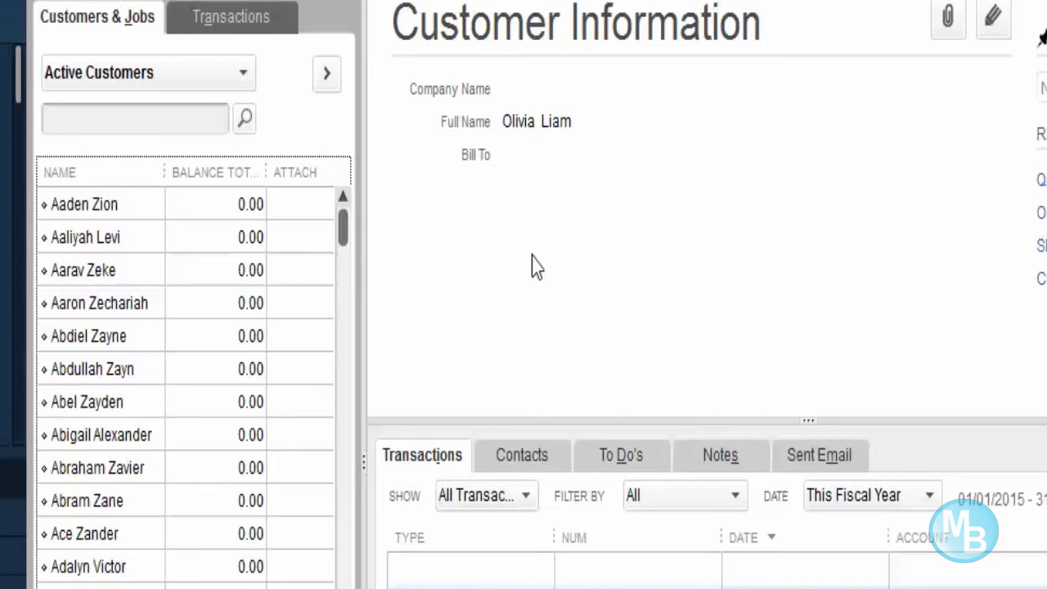
# - Check the fourth customer's action list, then bring up the Customers menu
pyautogui.click(164, 315)
pyautogui.rightClick(164, 315)
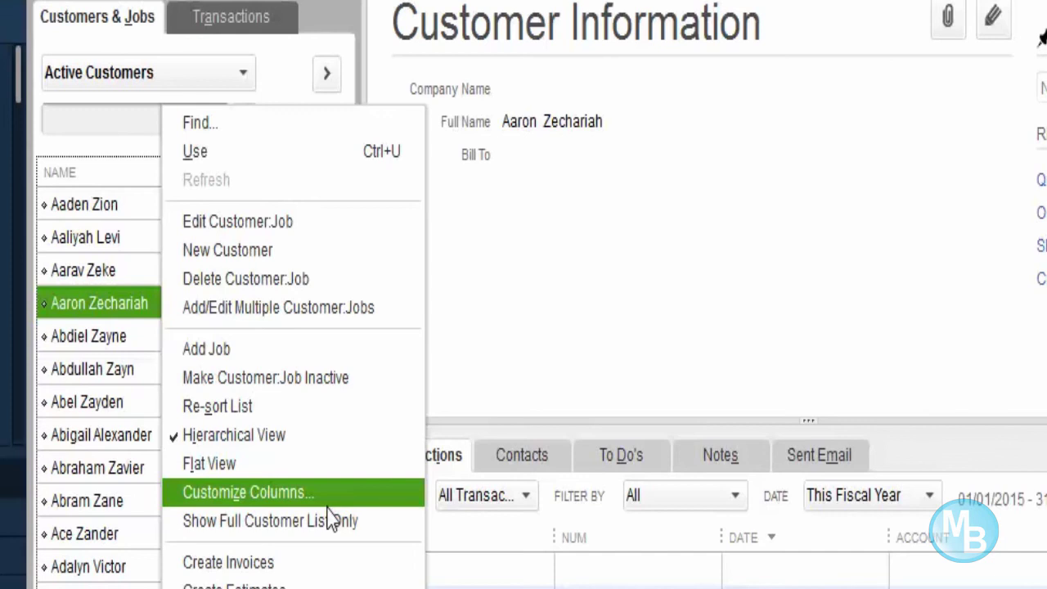
pyautogui.click(570, 321)
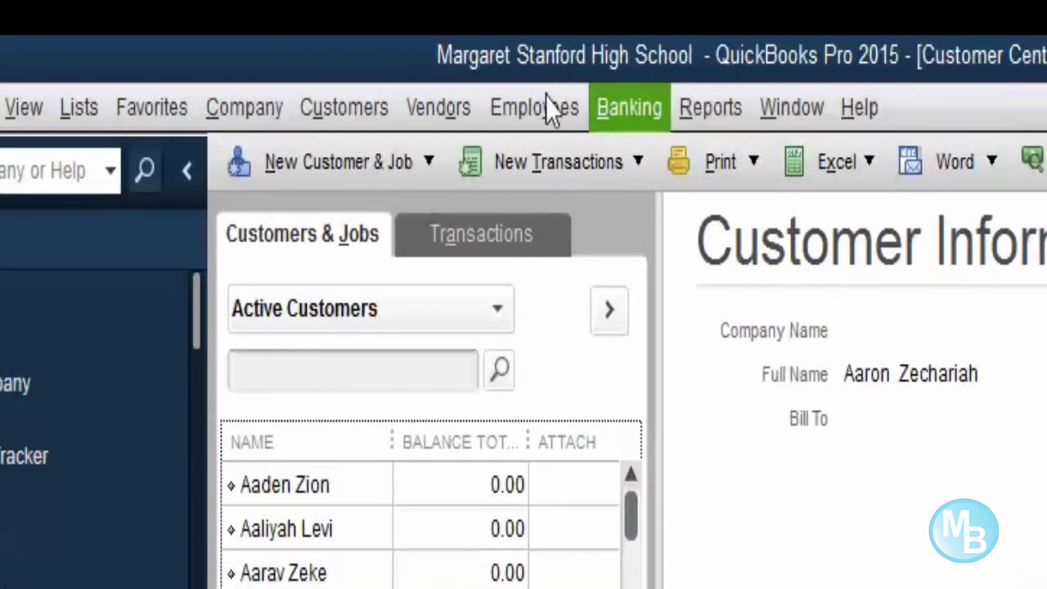
pyautogui.click(381, 112)
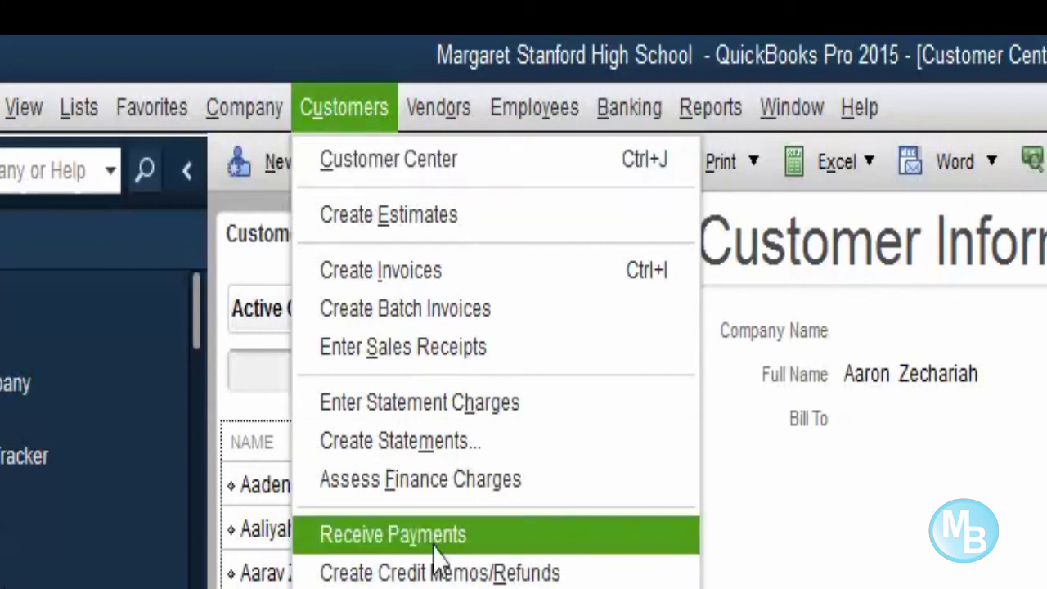
# - Start Create Batch Invoices, acknowledge the reminder, and add every customer to the billing group
pyautogui.click(442, 319)
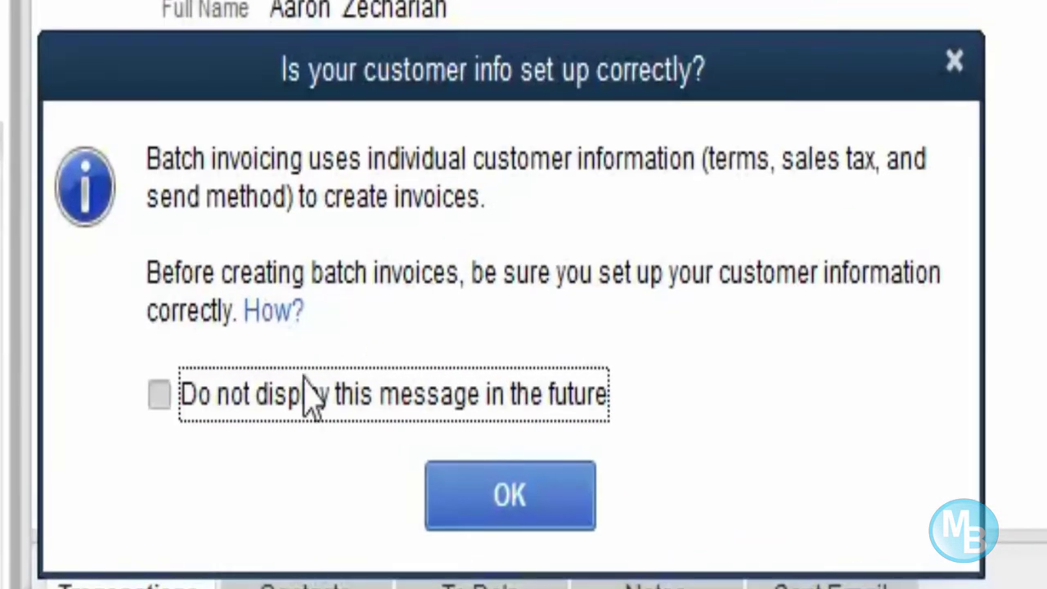
pyautogui.click(523, 524)
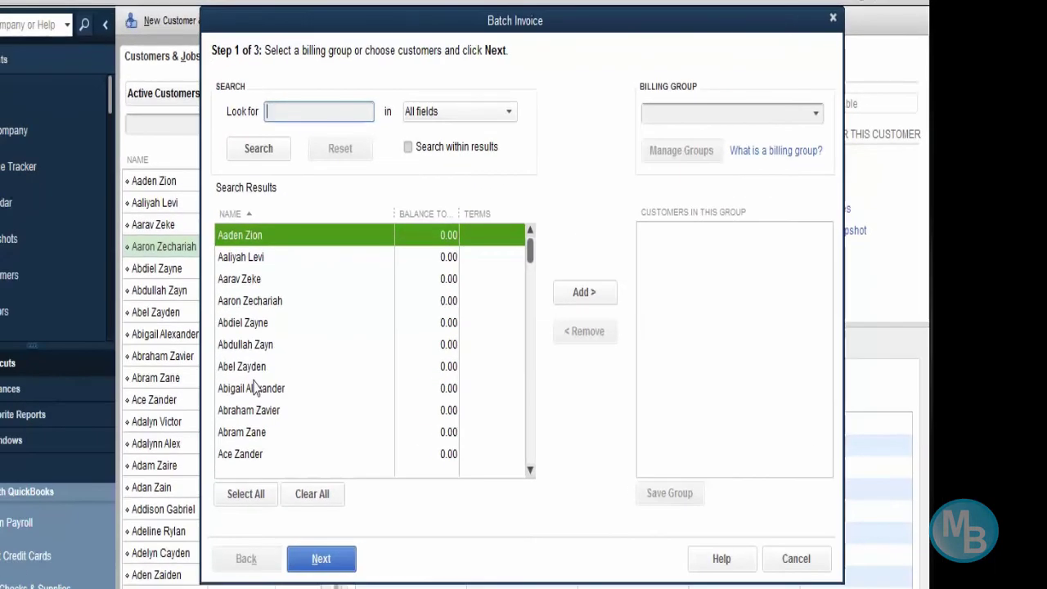
pyautogui.click(259, 496)
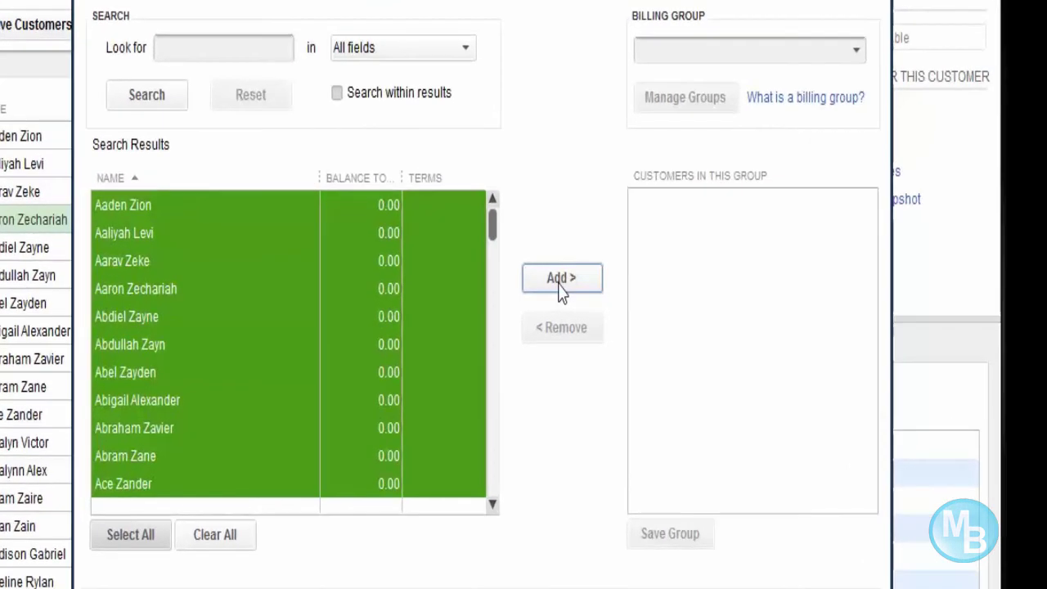
pyautogui.click(561, 283)
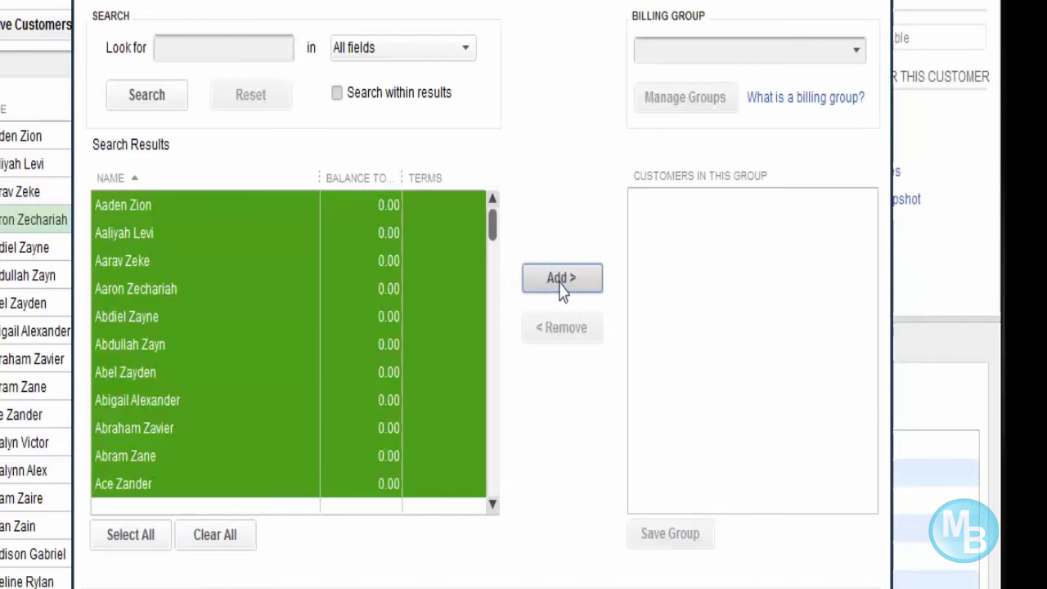
pyautogui.click(561, 279)
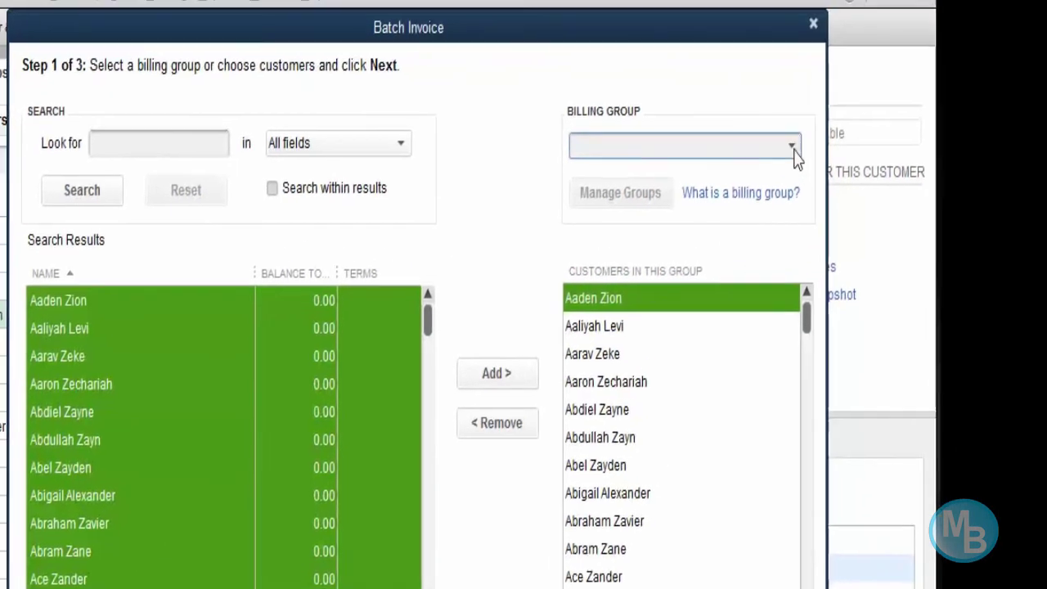
# - Create and save a new billing group named 'Grade 8-10'
pyautogui.click(855, 54)
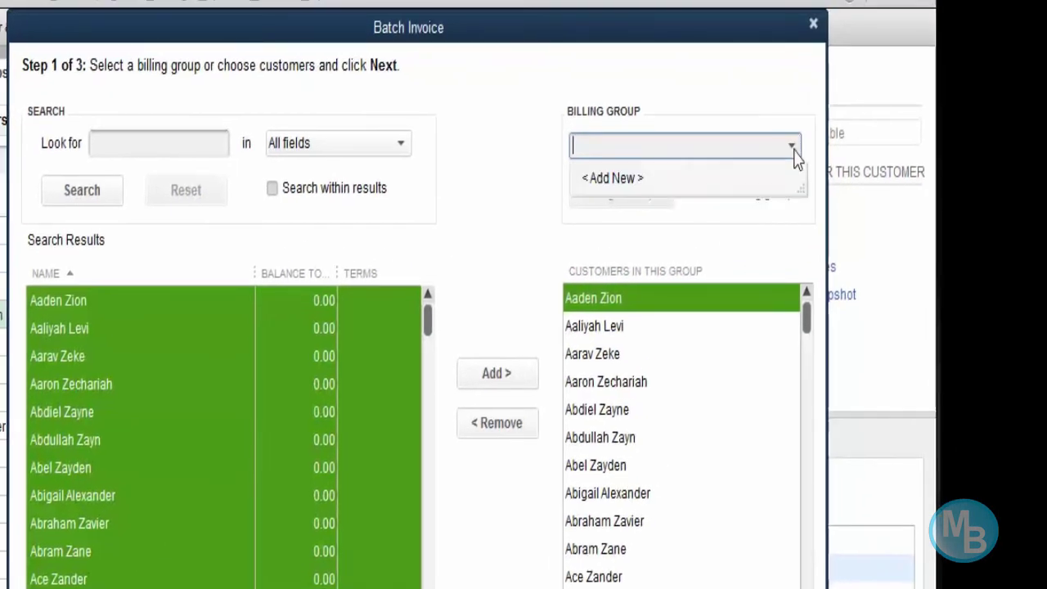
pyautogui.click(855, 54)
pyautogui.click(792, 148)
pyautogui.click(606, 188)
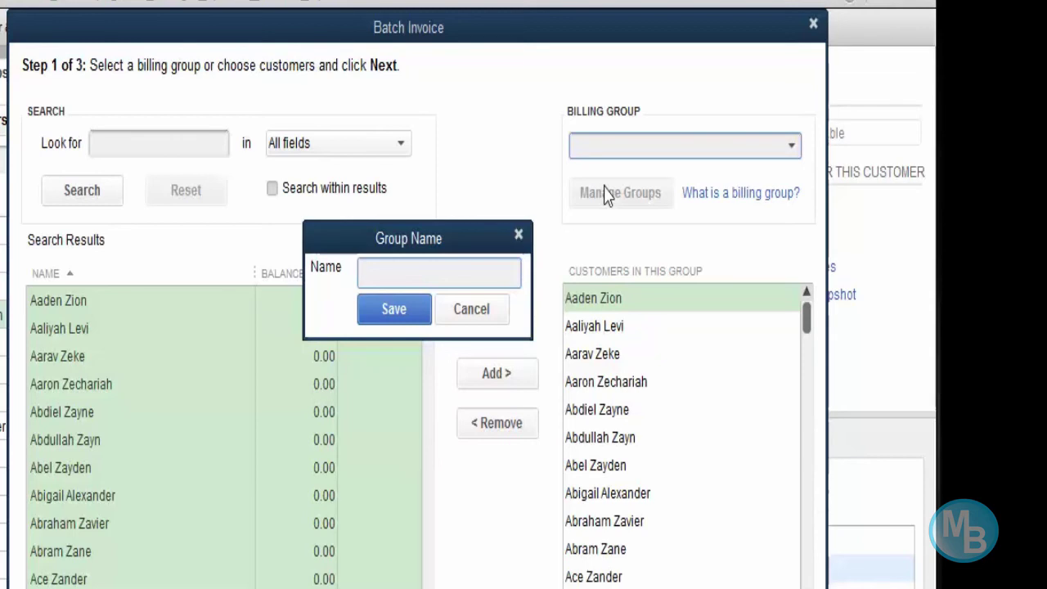
pyautogui.write('200')
pyautogui.press('BackSpace')
pyautogui.press('BackSpace')
pyautogui.write('Grade 8-10')
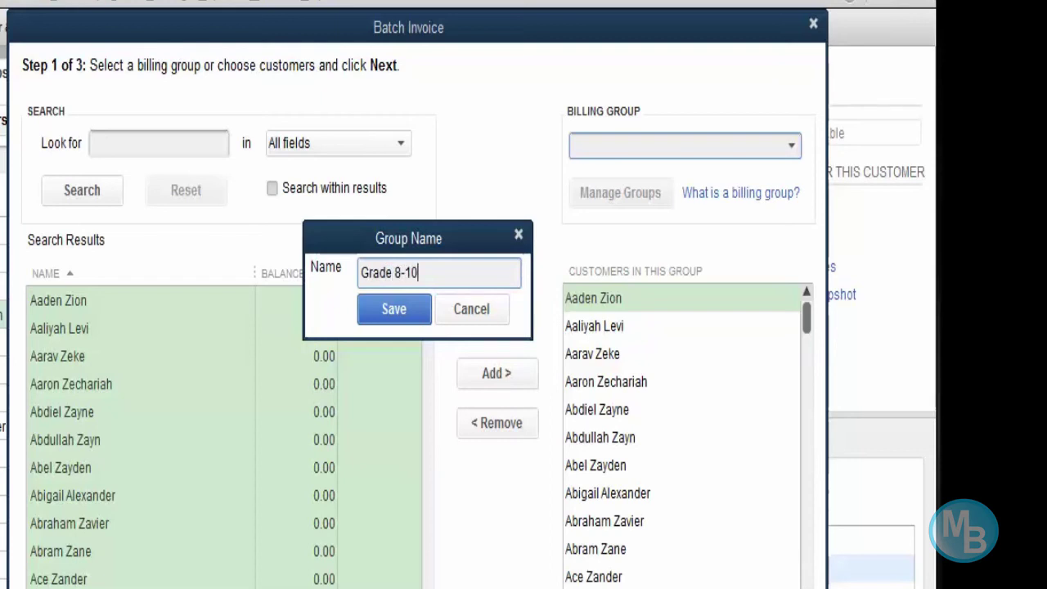
pyautogui.click(391, 315)
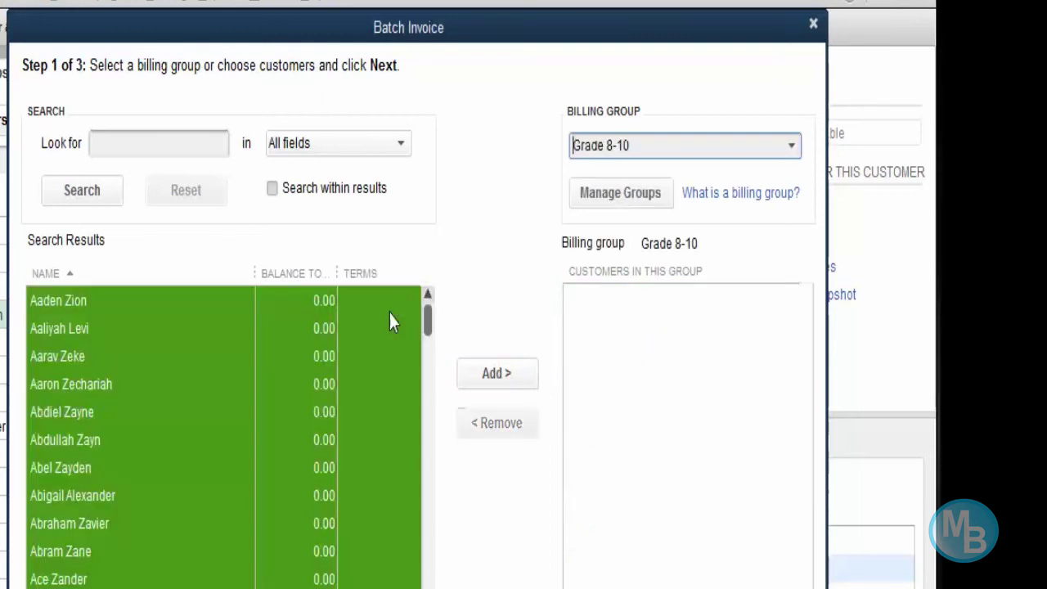
# - Add all the selected customers to Grade 8-10 and save the group
pyautogui.click(508, 386)
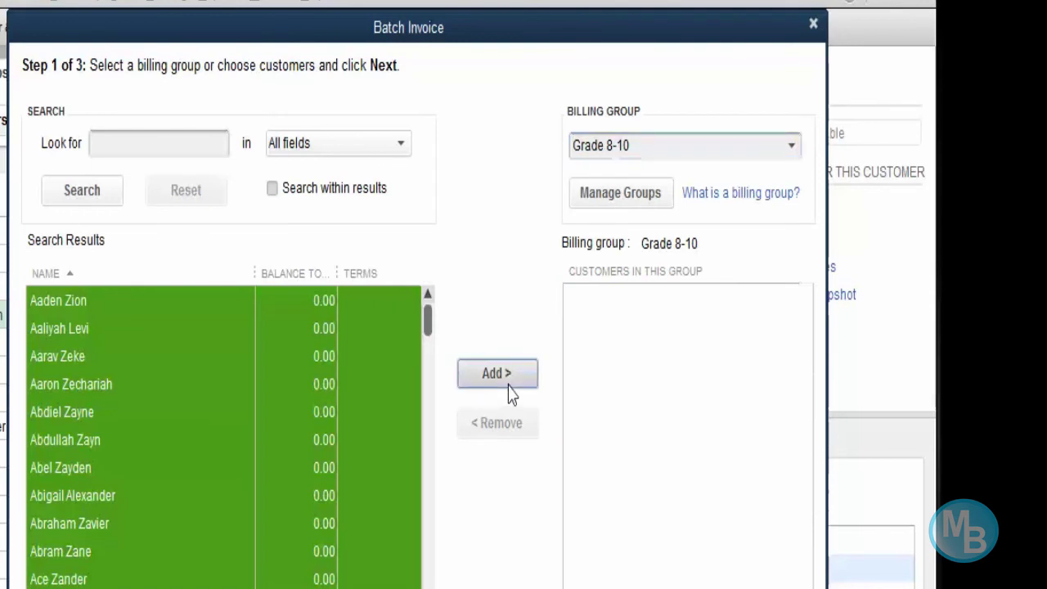
pyautogui.click(510, 393)
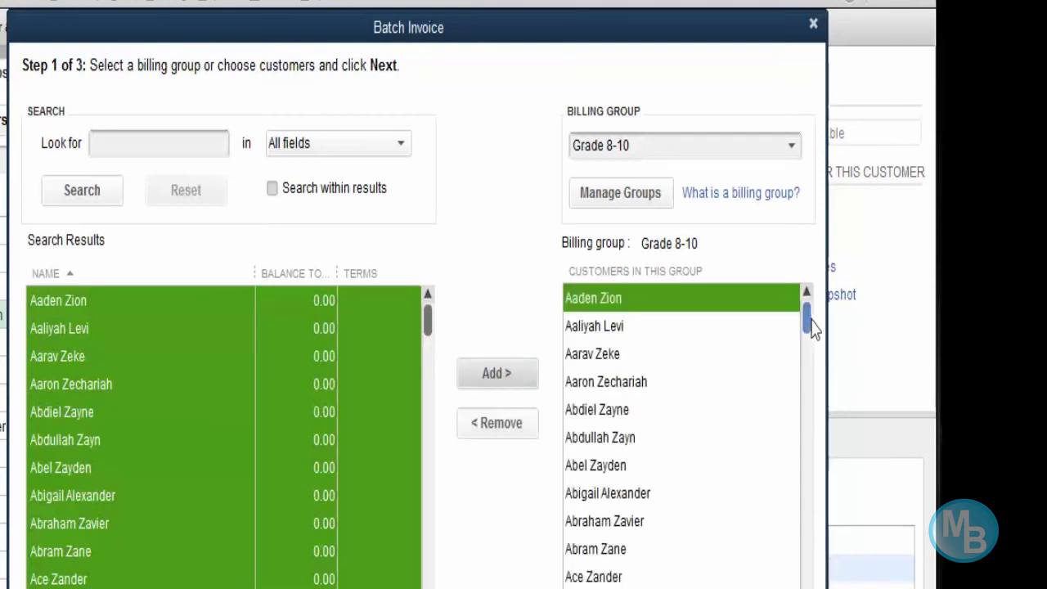
pyautogui.moveTo(810, 322); pyautogui.dragTo(755, 581)
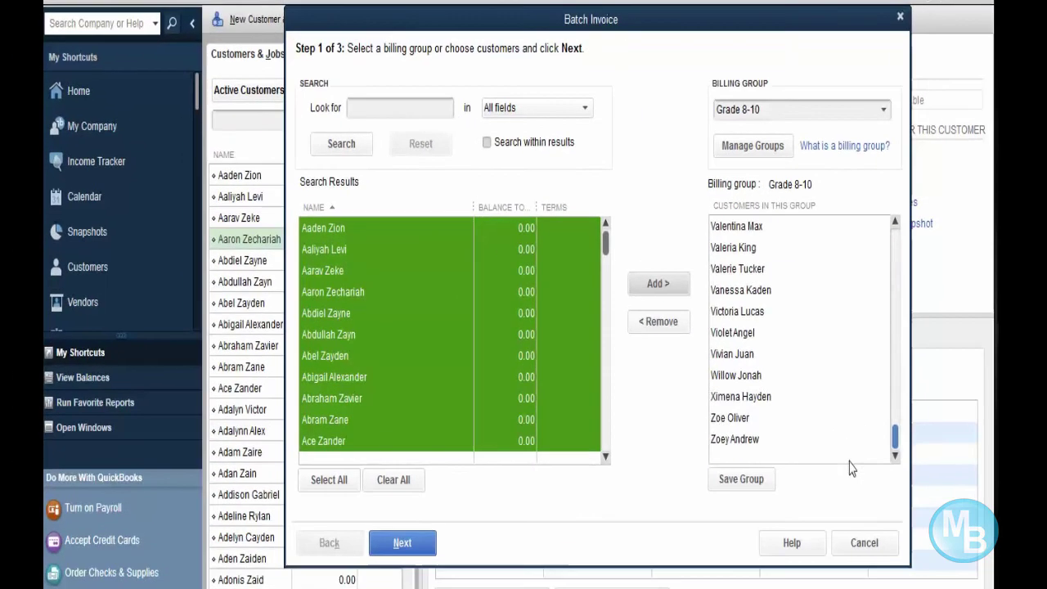
pyautogui.scroll(20, 739, 344)
pyautogui.click(746, 278)
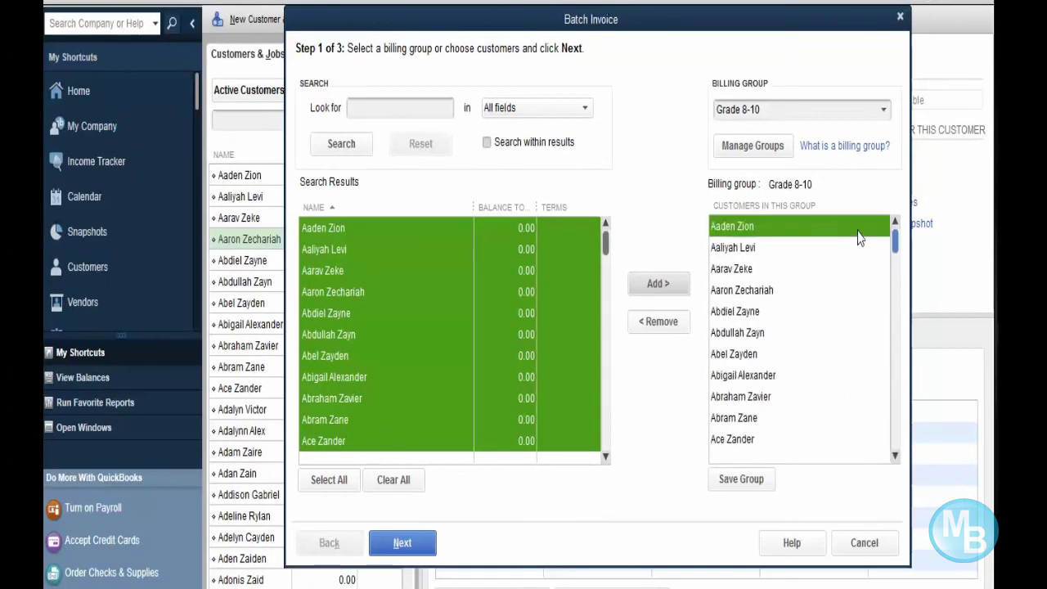
pyautogui.click(744, 482)
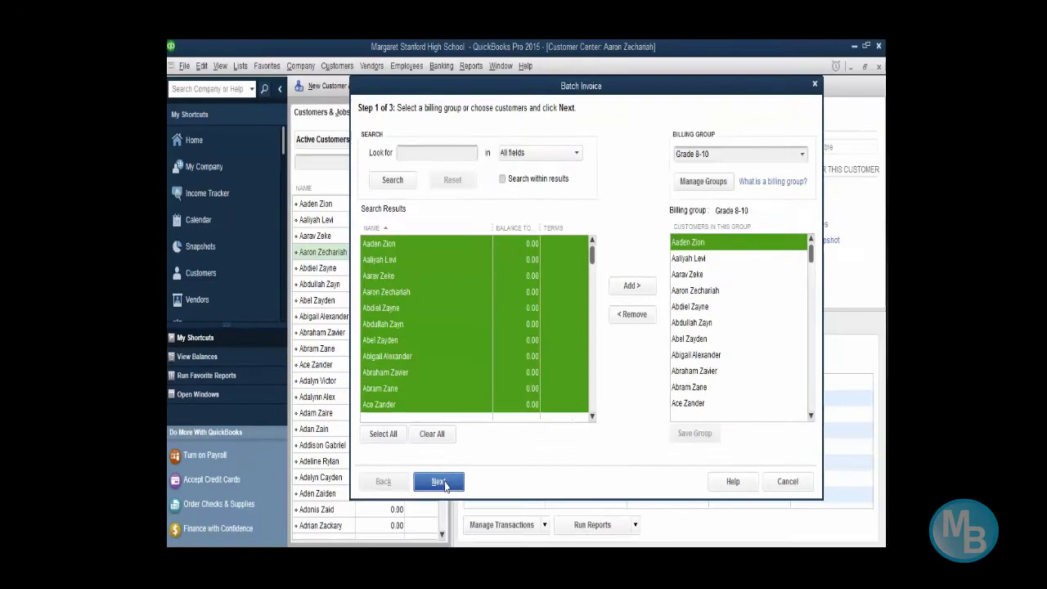
# - Advance to step 2 and choose <Add New> from the first line's Item dropdown
pyautogui.click(419, 528)
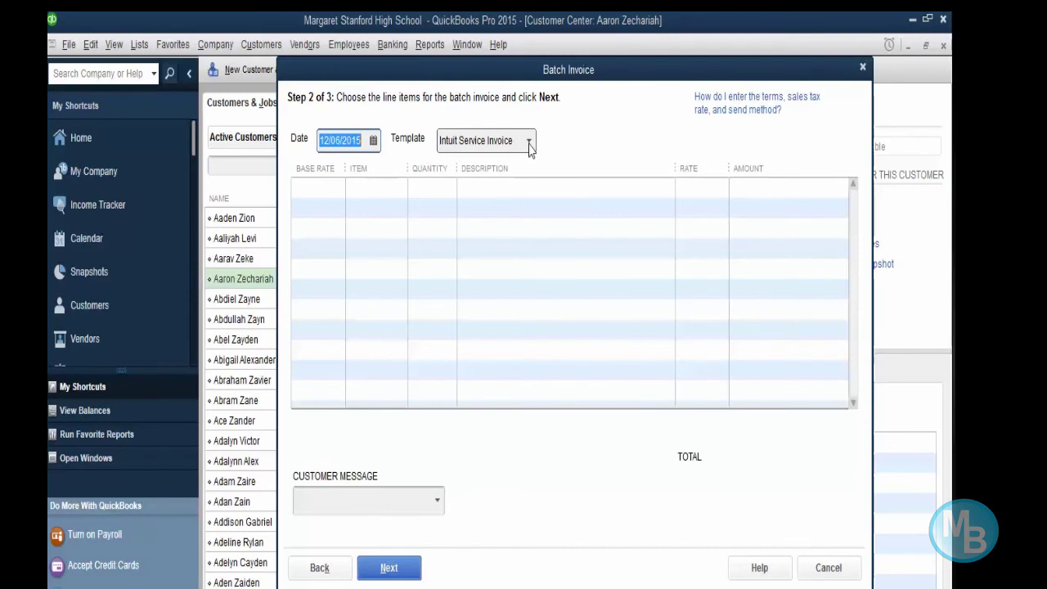
pyautogui.click(335, 190)
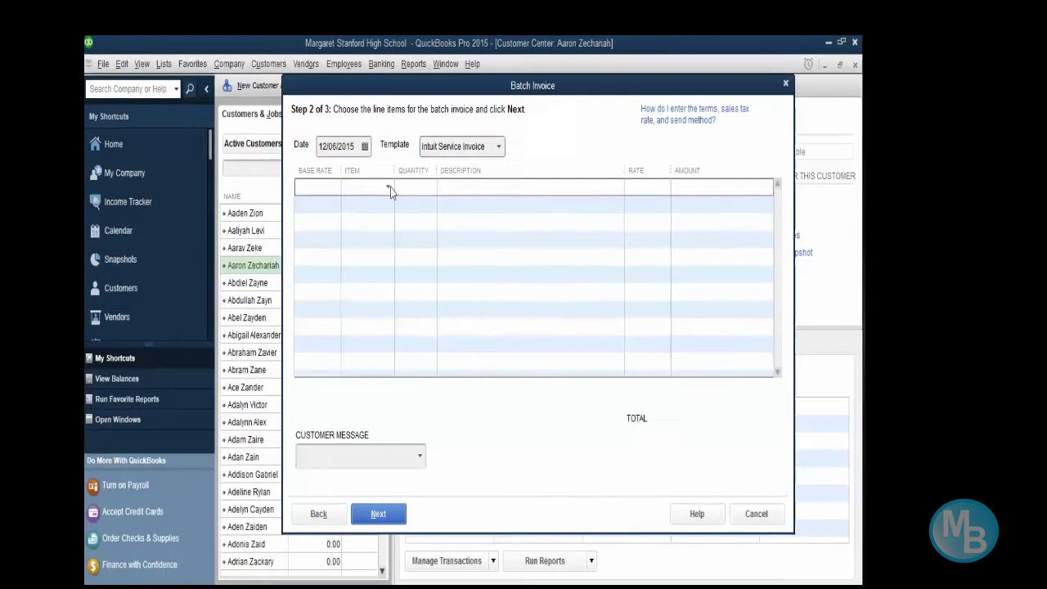
pyautogui.click(400, 187)
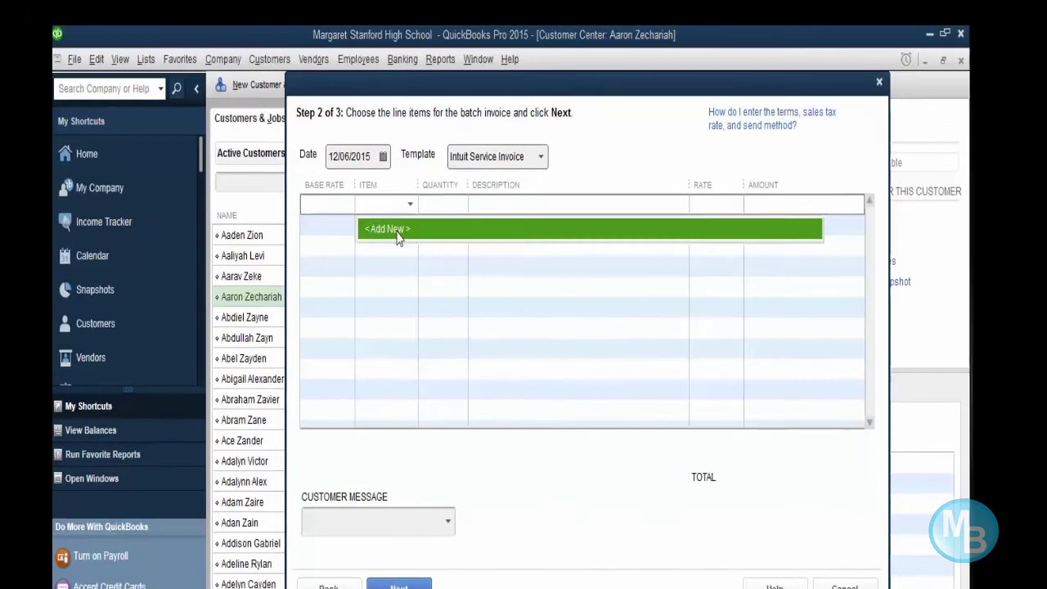
pyautogui.click(392, 231)
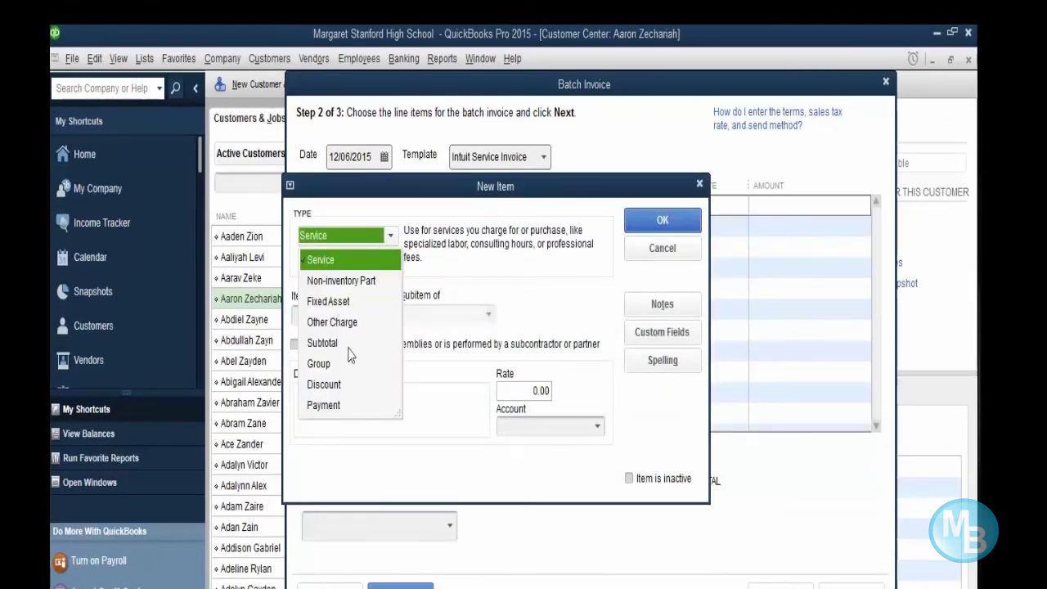
# - Make the new item a Non-inventory Part named 'Auxillary Fees'
pyautogui.click(350, 283)
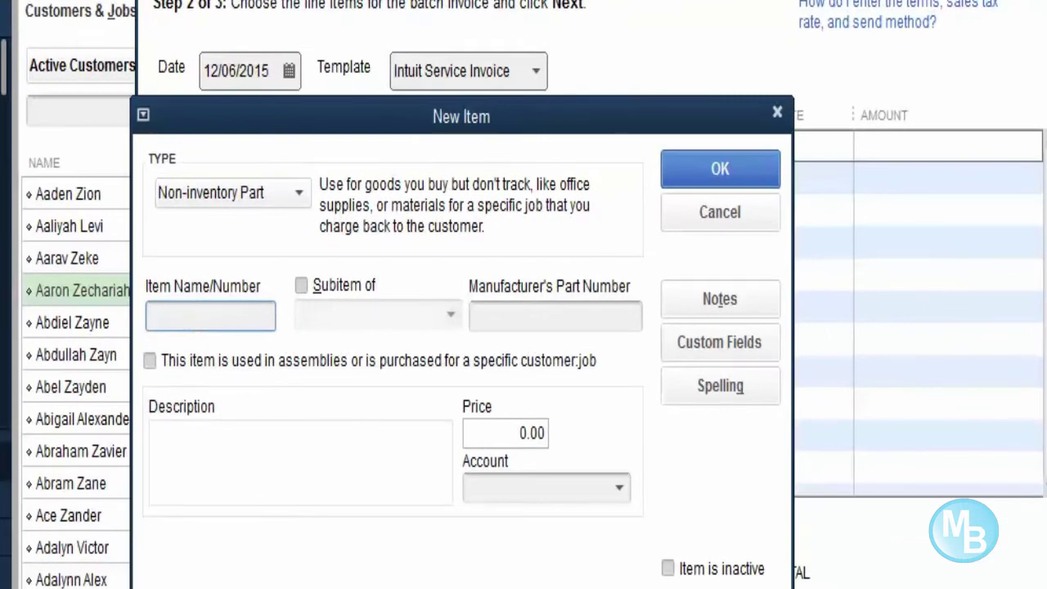
pyautogui.write('T')
pyautogui.press('BackSpace')
pyautogui.write('Auxil')
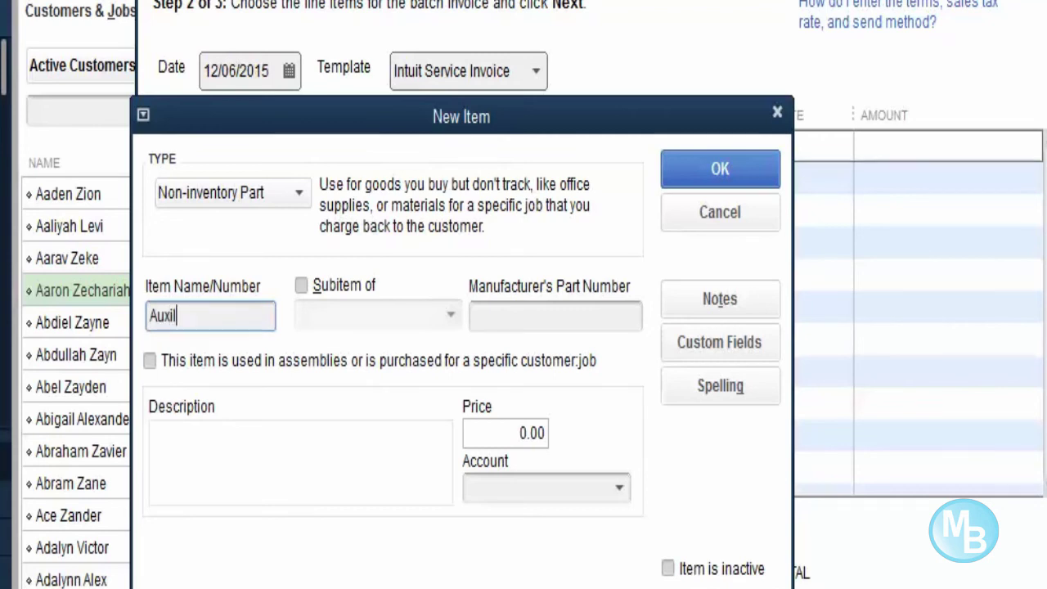
pyautogui.write('lary Fees')
pyautogui.click(188, 438)
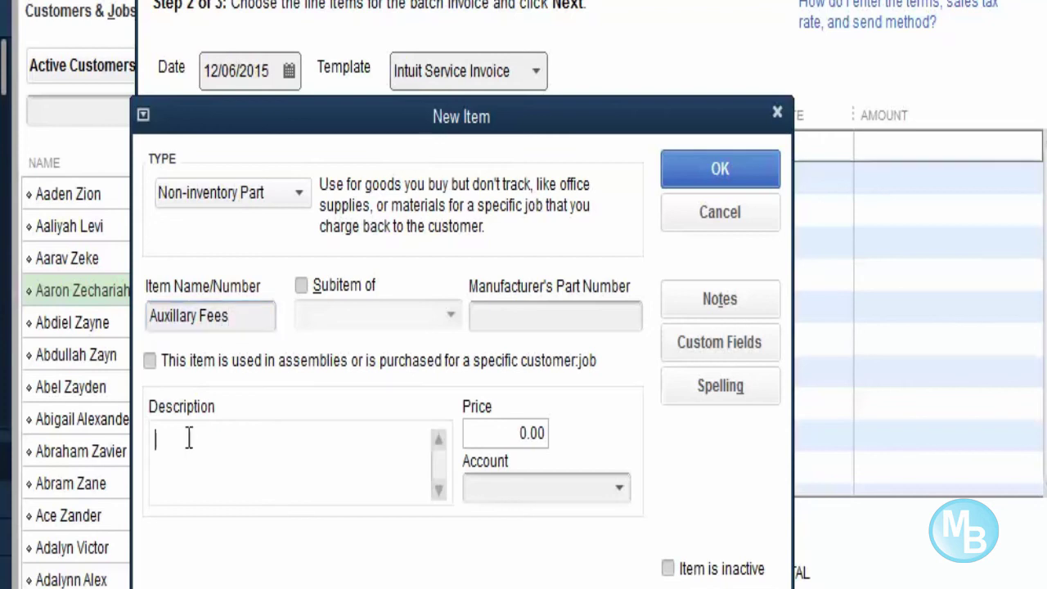
pyautogui.write('Auxillary Fees')
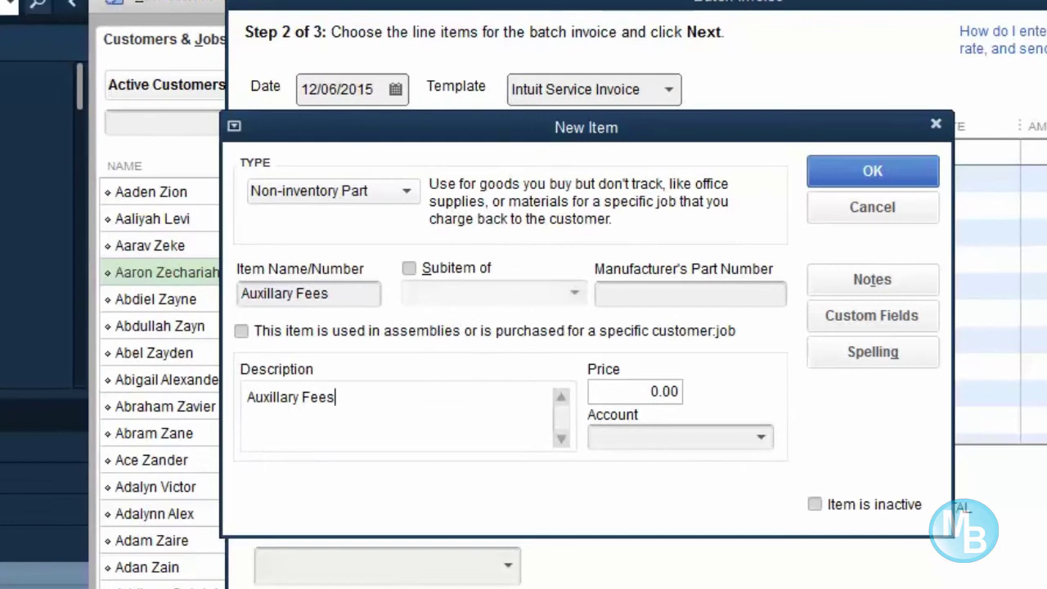
# - Post the item to INCOME:Tuition Income with a price of 7,500.00
pyautogui.click(762, 442)
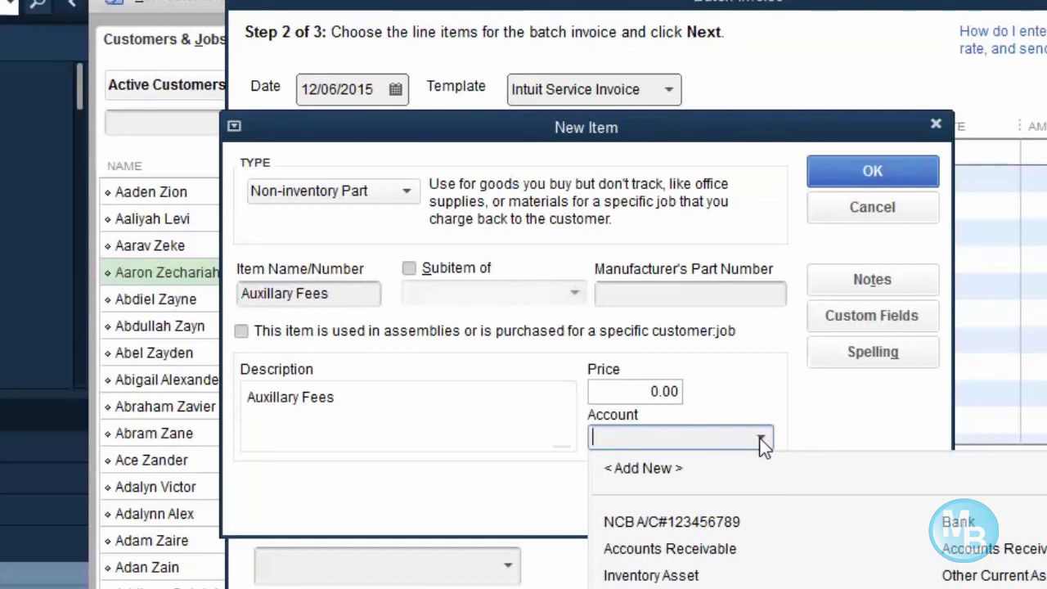
pyautogui.write('Tuition Income')
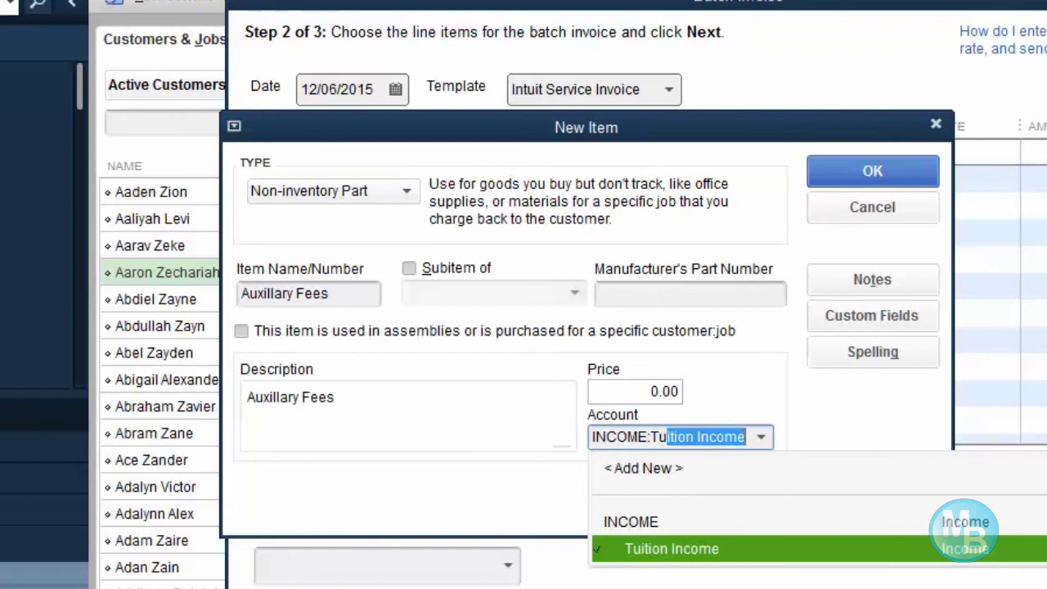
pyautogui.click(720, 555)
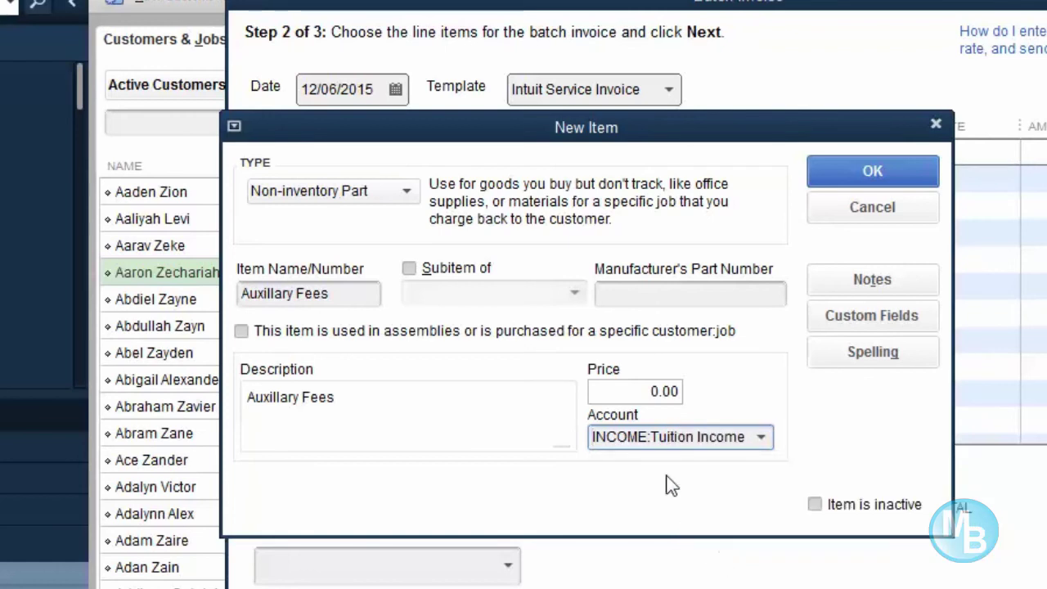
pyautogui.click(647, 392)
pyautogui.doubleClick(660, 391)
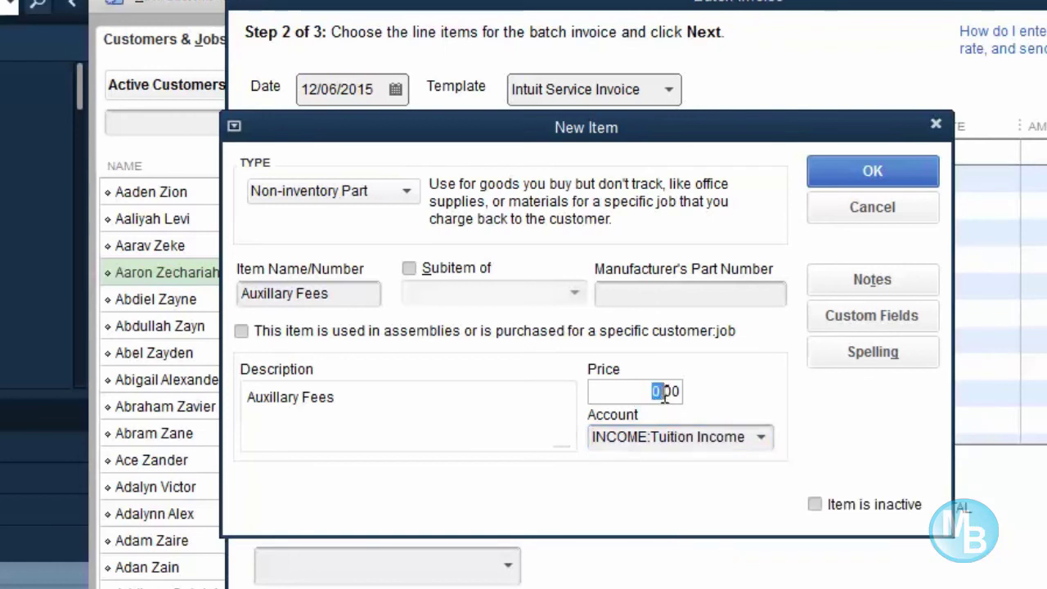
pyautogui.write('75')
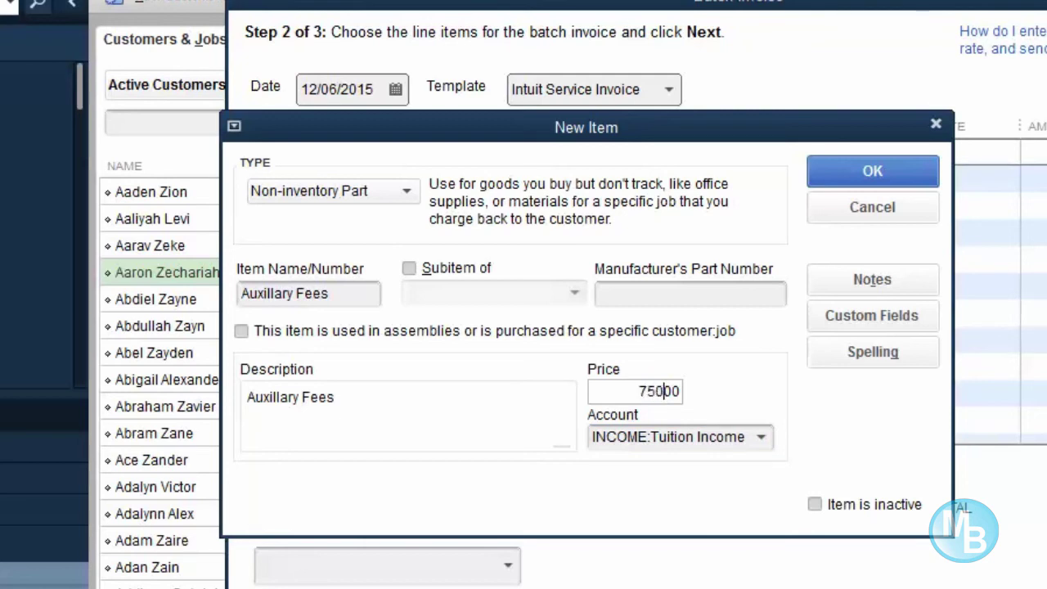
pyautogui.write('00')
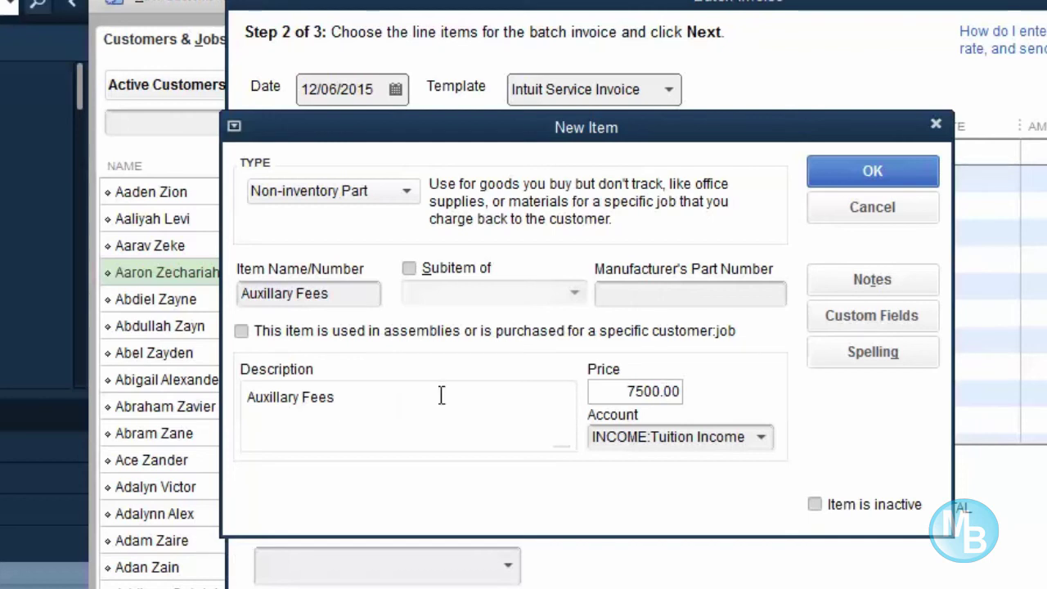
pyautogui.click(764, 441)
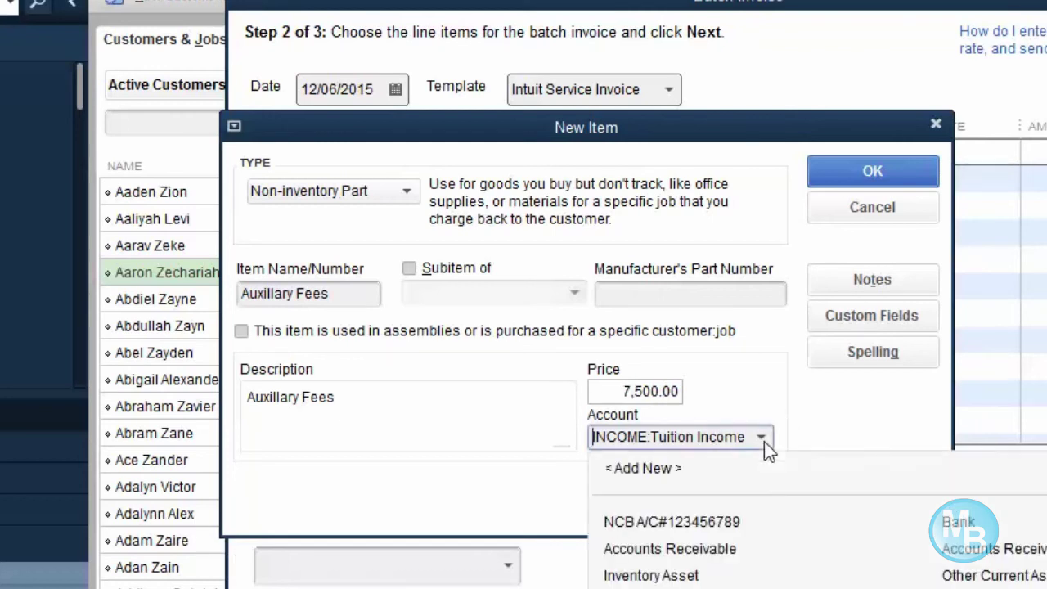
# - Create the 'Auxillary Fee' income account as a subaccount of INCOME and save the Auxillary Fees item with it
pyautogui.click(649, 469)
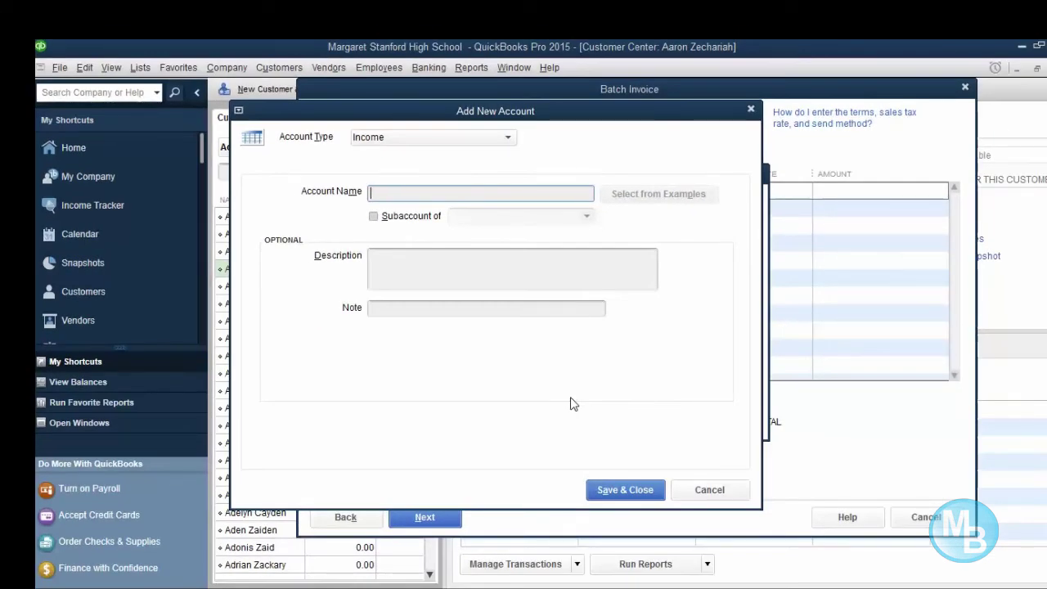
pyautogui.write('uxiliary Fee')
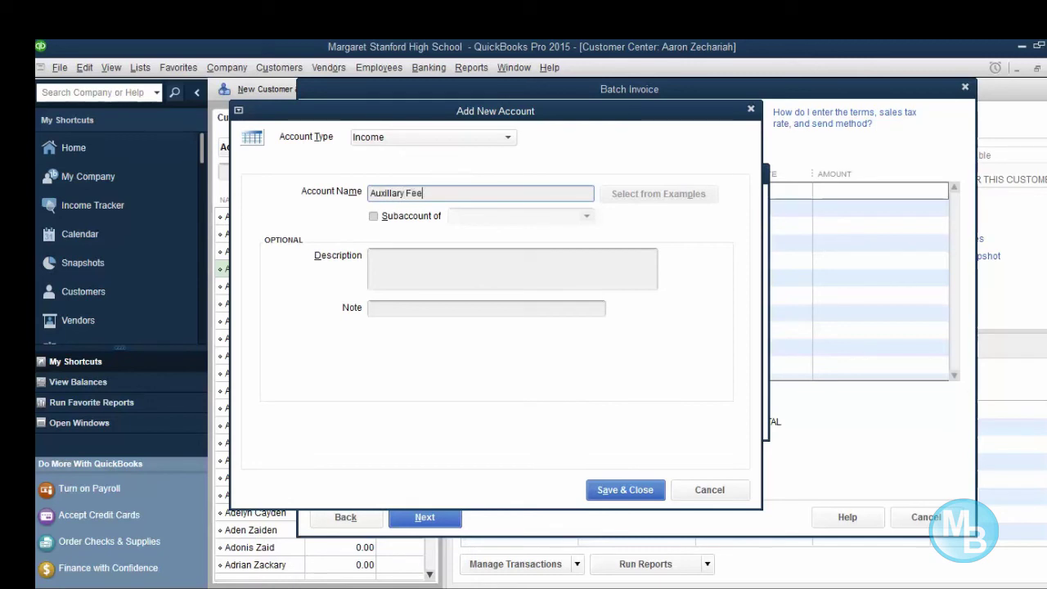
pyautogui.click(383, 217)
pyautogui.click(589, 217)
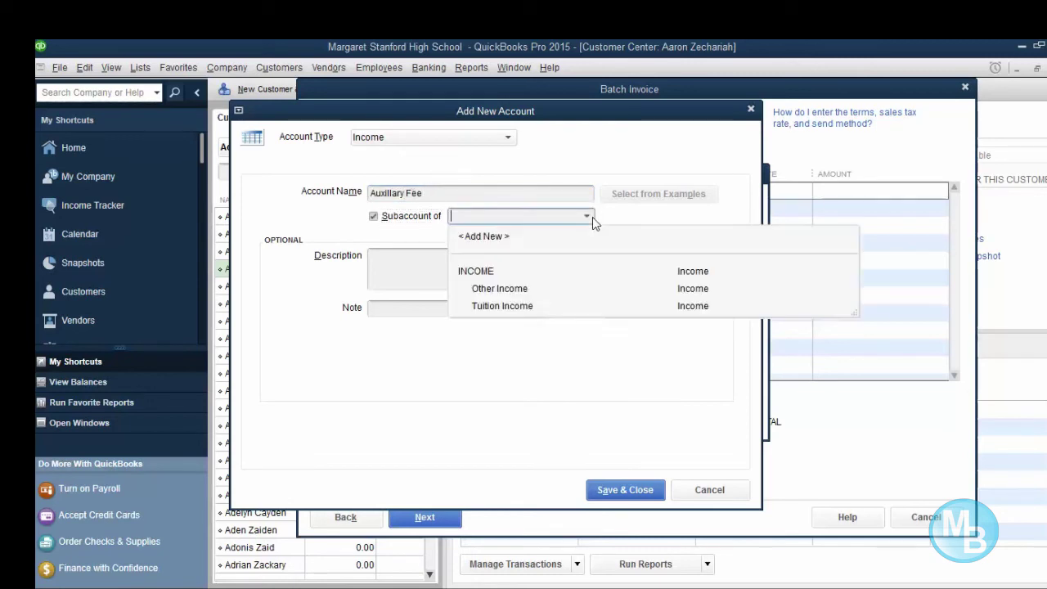
pyautogui.click(487, 272)
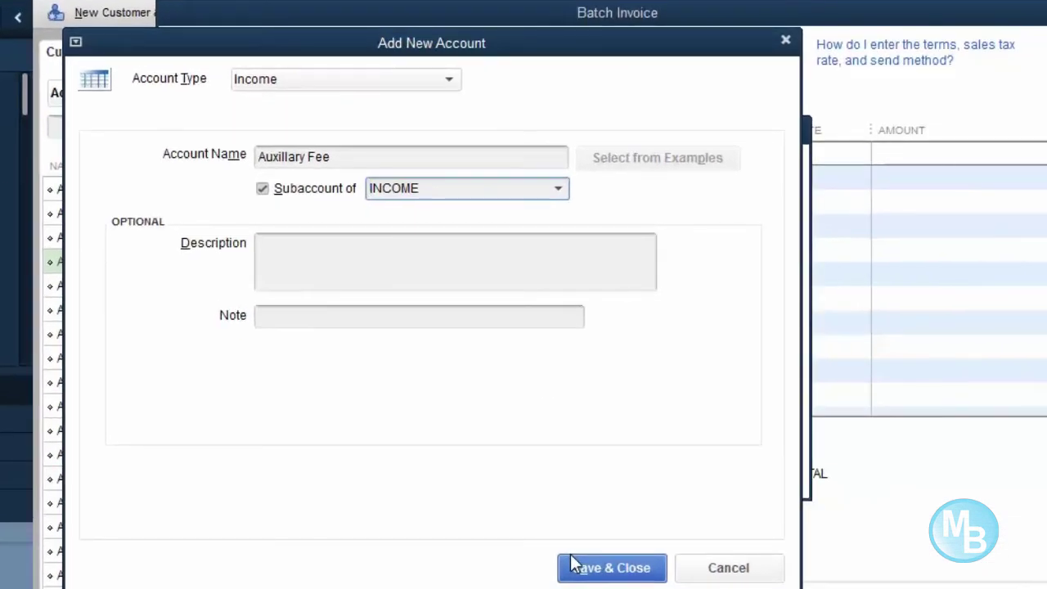
pyautogui.click(634, 571)
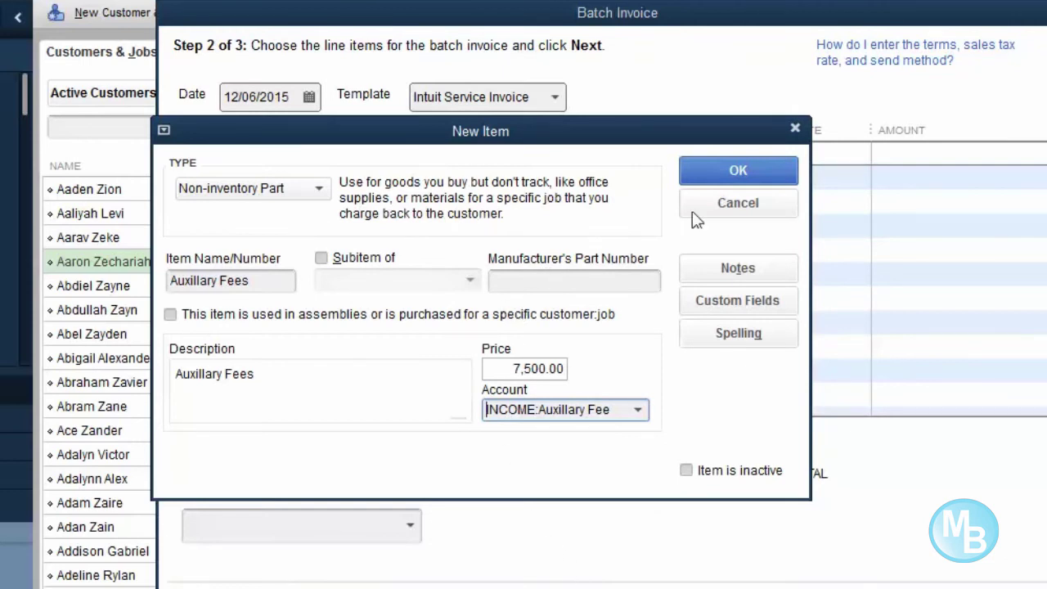
pyautogui.click(766, 169)
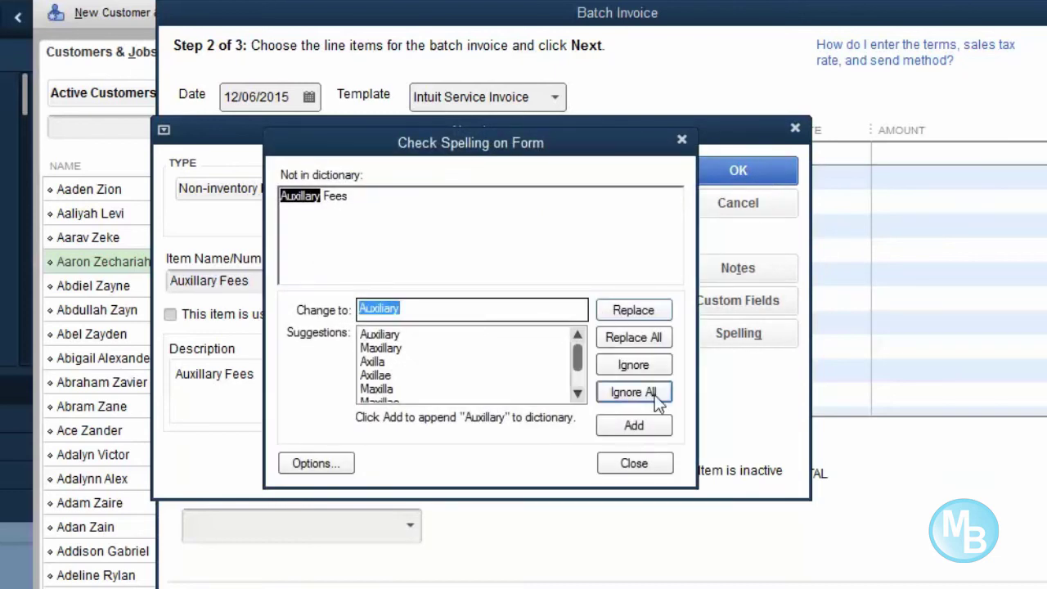
# - Dismiss the spell check and append ' - 2014/2015' to the Auxillary Fees line description
pyautogui.click(641, 454)
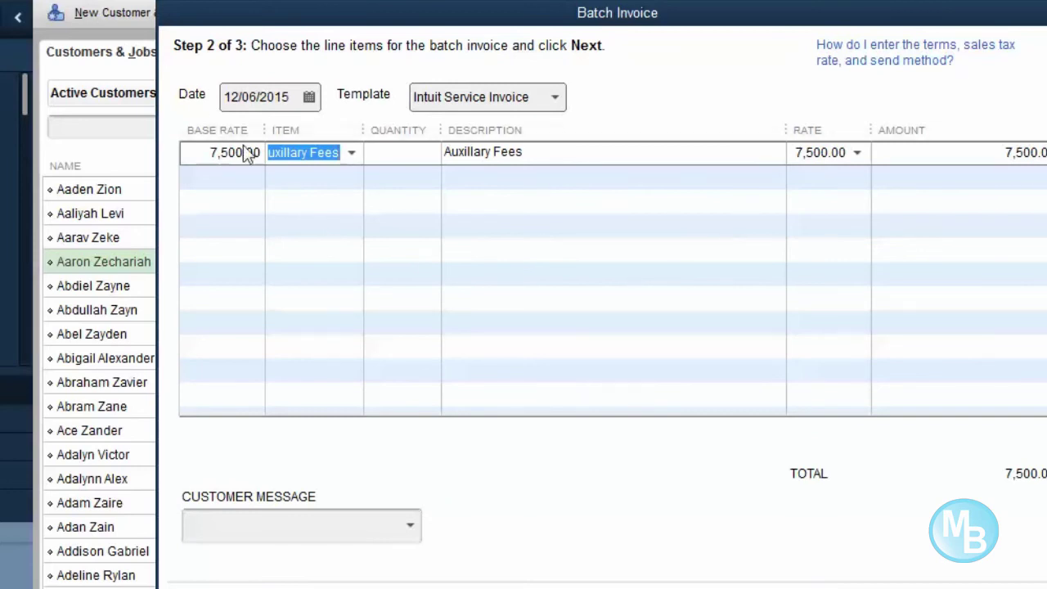
pyautogui.click(563, 156)
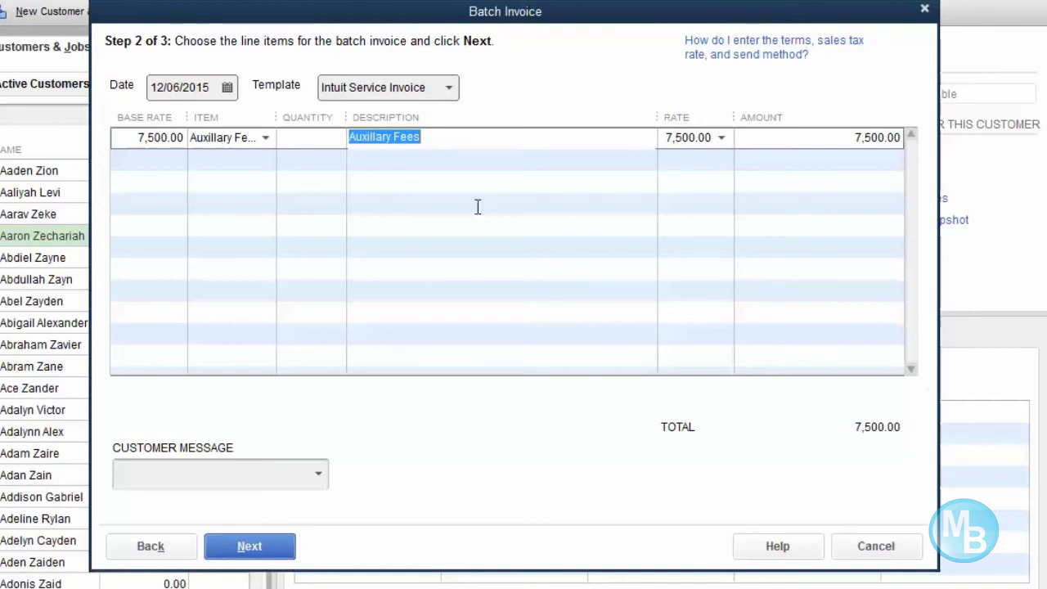
pyautogui.click(423, 143)
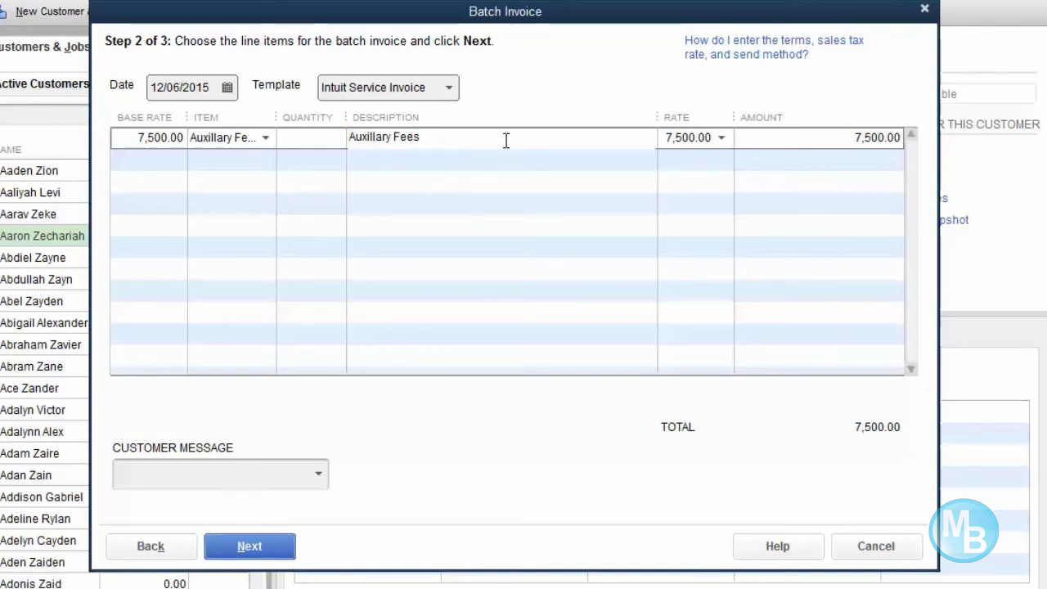
pyautogui.write('- 2014/2015')
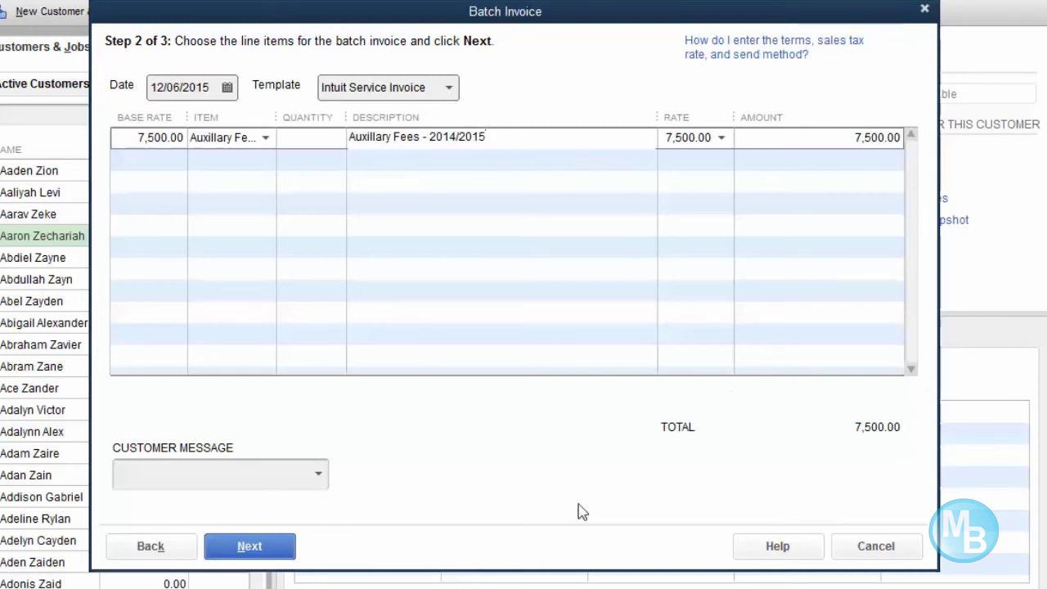
# - Enter a customer message starting 'You may make payment by deposit to NCB' with the school's account number
pyautogui.click(284, 475)
pyautogui.write('P')
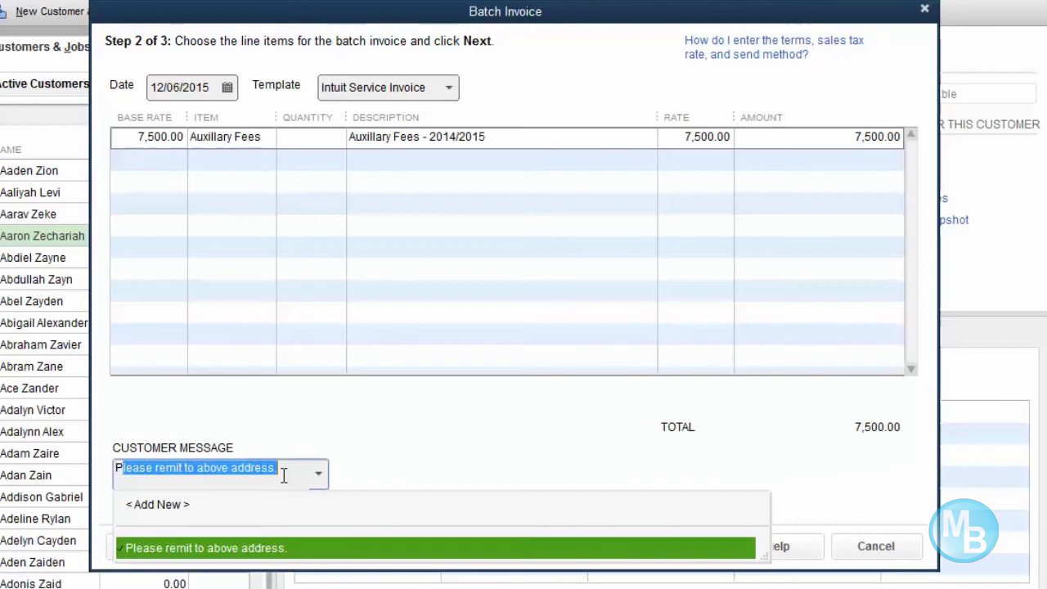
pyautogui.write('lease ')
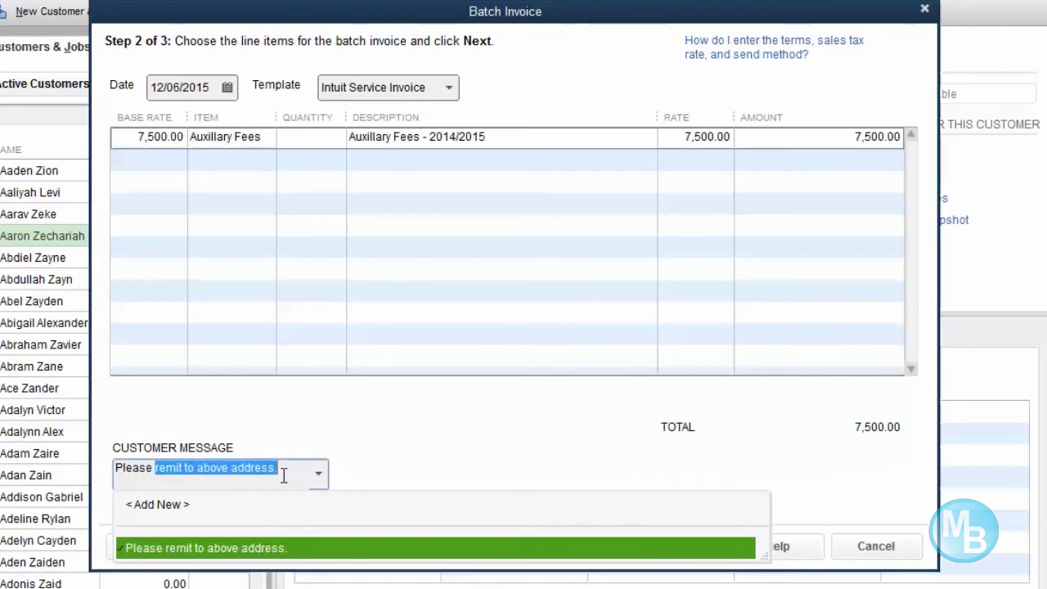
pyautogui.write('make ')
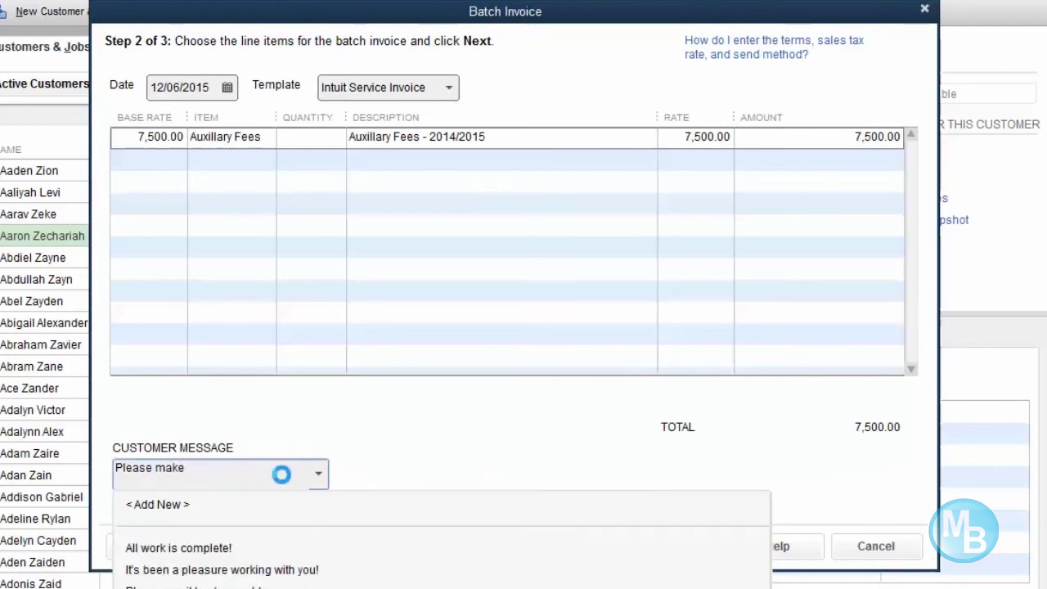
pyautogui.write('dp')
pyautogui.write('eposit to')
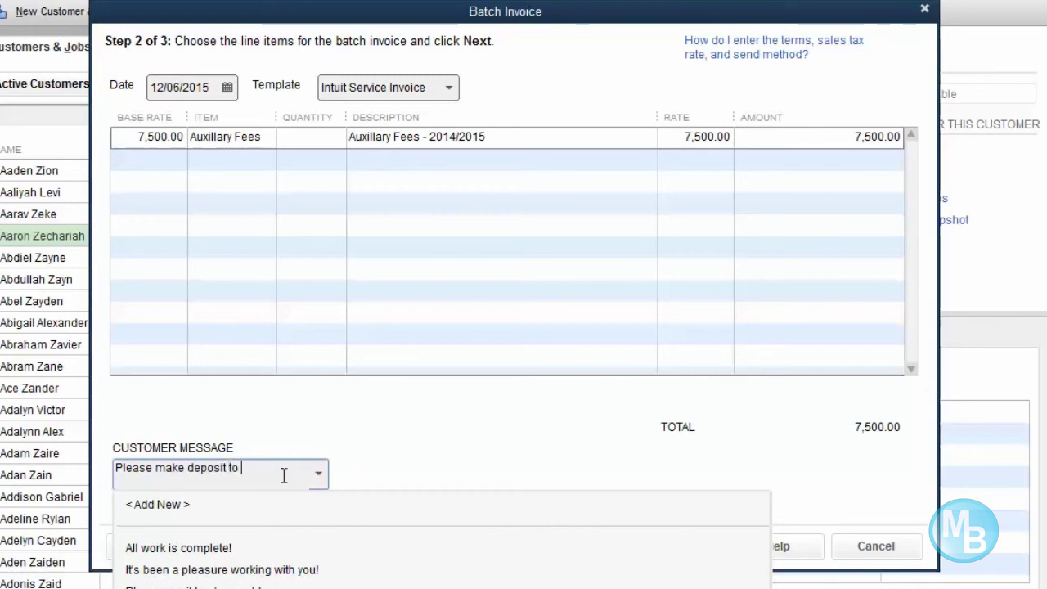
pyautogui.write(' NCB A/C')
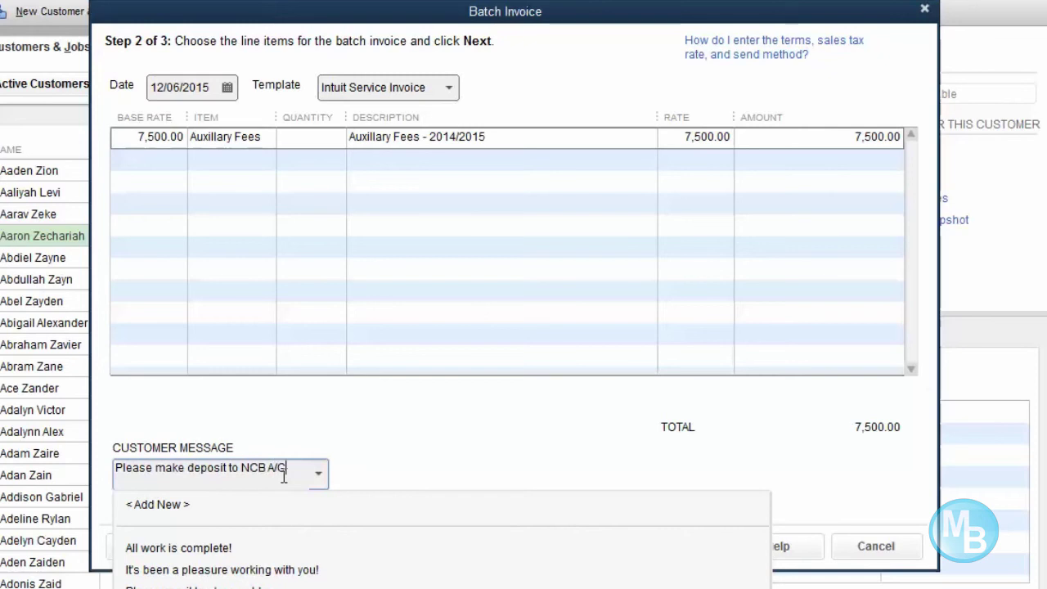
pyautogui.write('#1234')
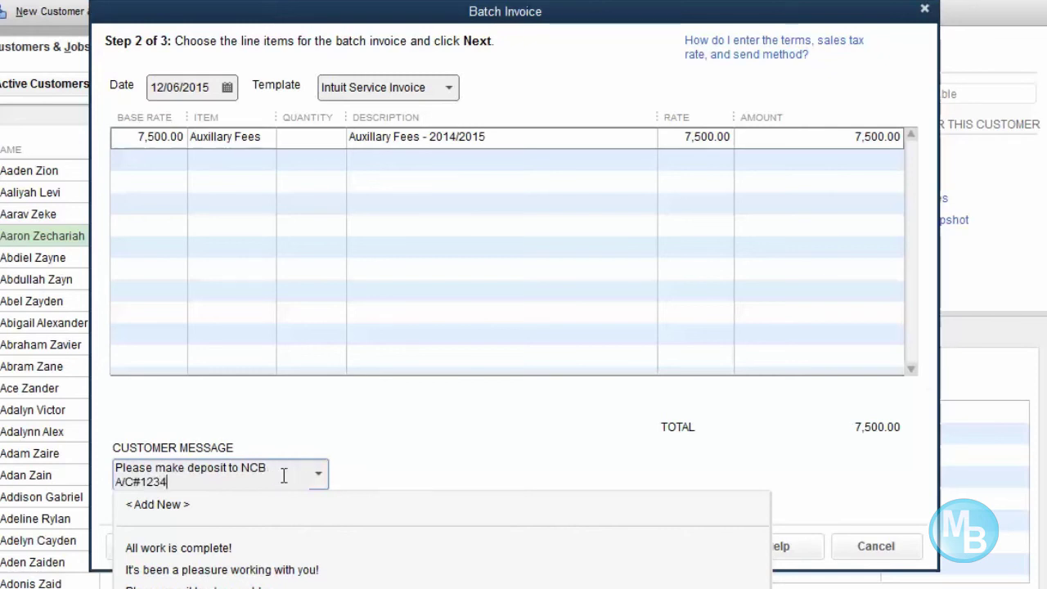
pyautogui.write('56789')
pyautogui.moveTo(154, 468); pyautogui.dragTo(105, 468)
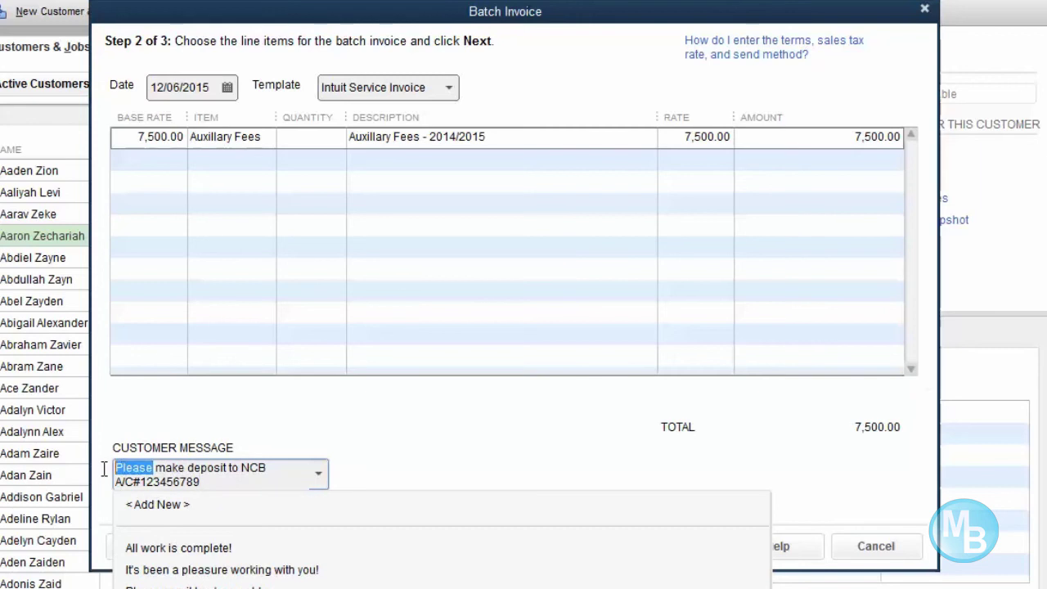
pyautogui.write('You')
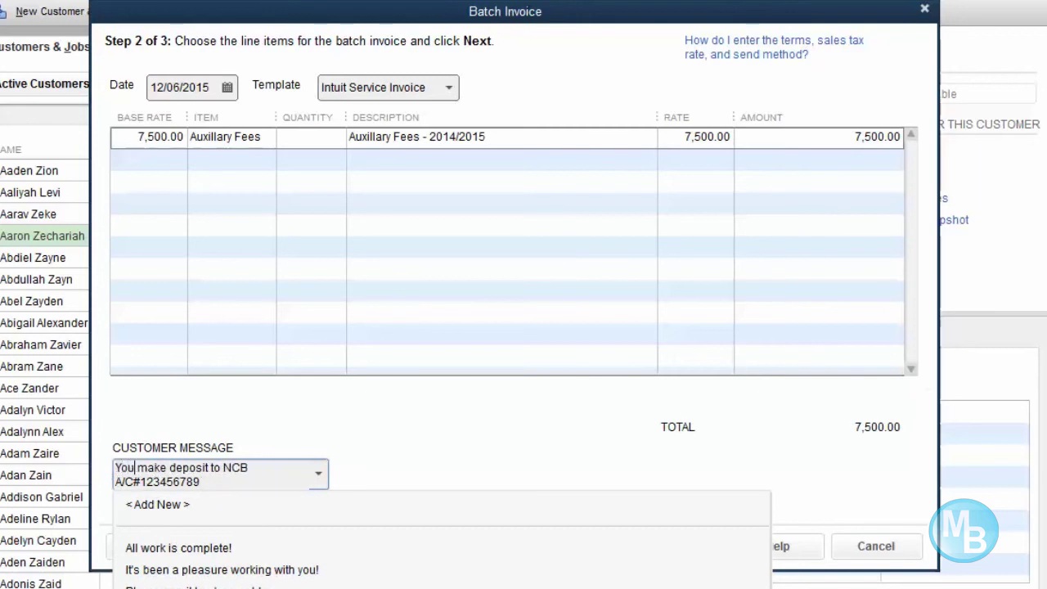
pyautogui.write(' may')
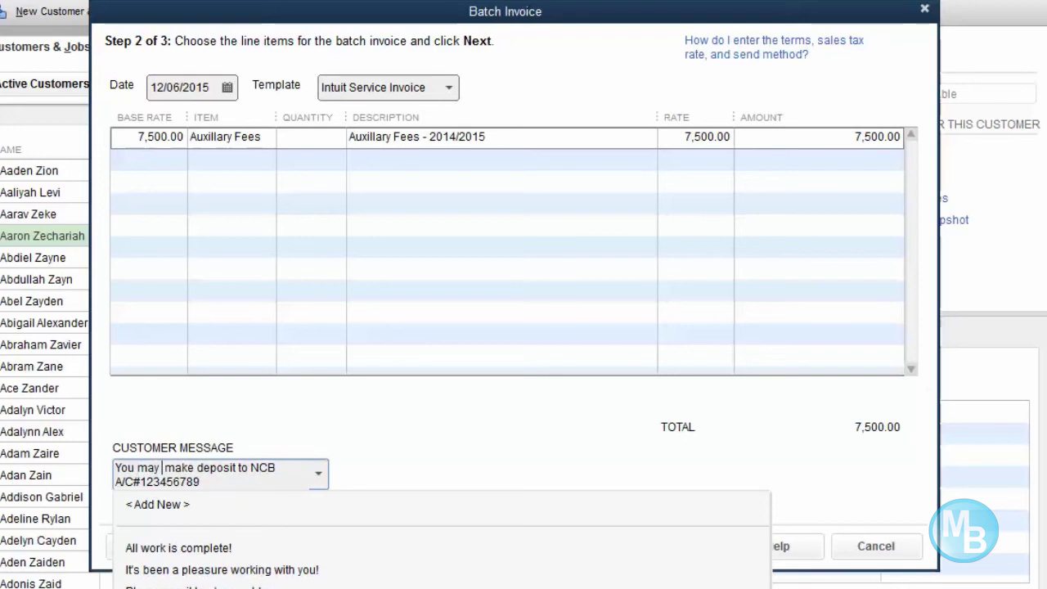
pyautogui.click(194, 467)
pyautogui.write('pay')
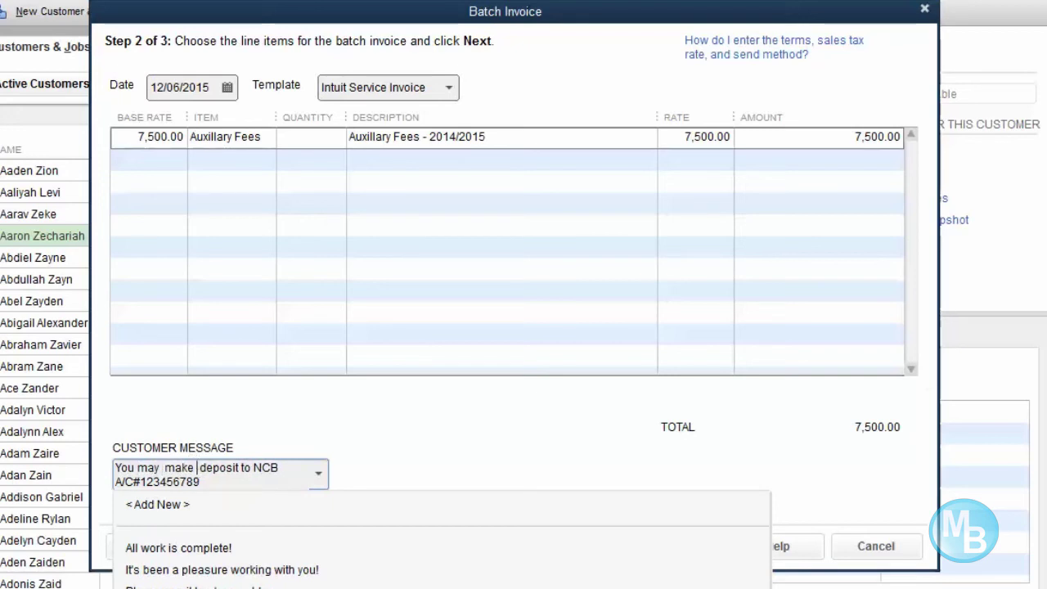
pyautogui.write('ment b ')
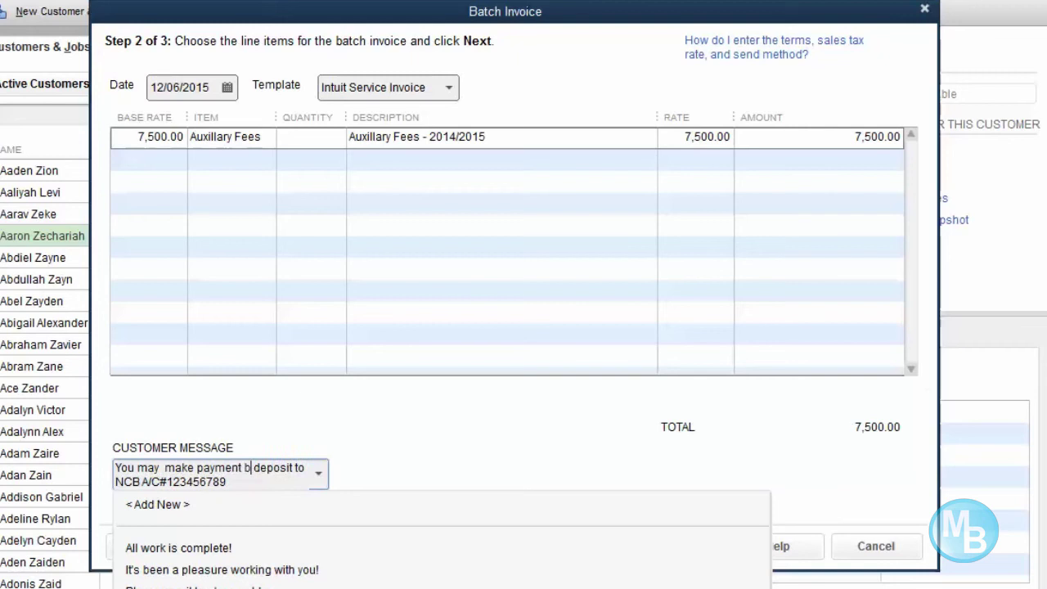
pyautogui.write('y')
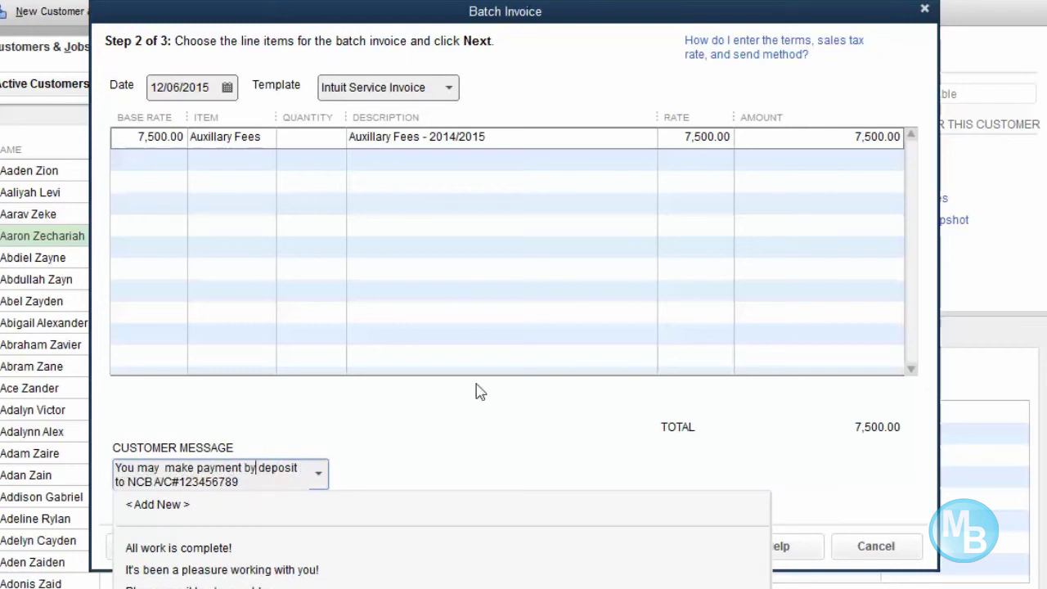
pyautogui.click(493, 420)
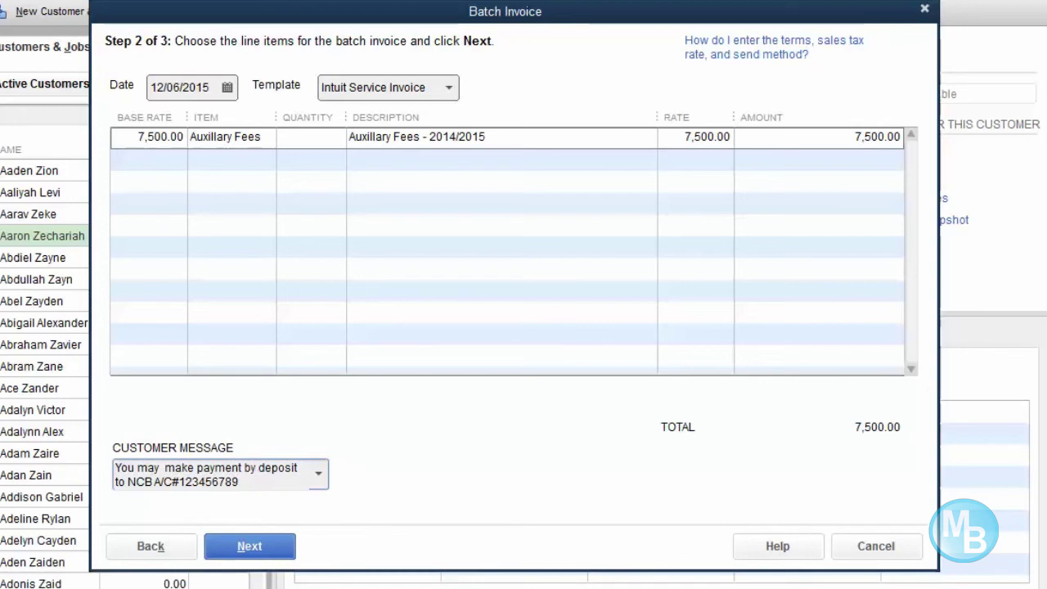
pyautogui.click(276, 551)
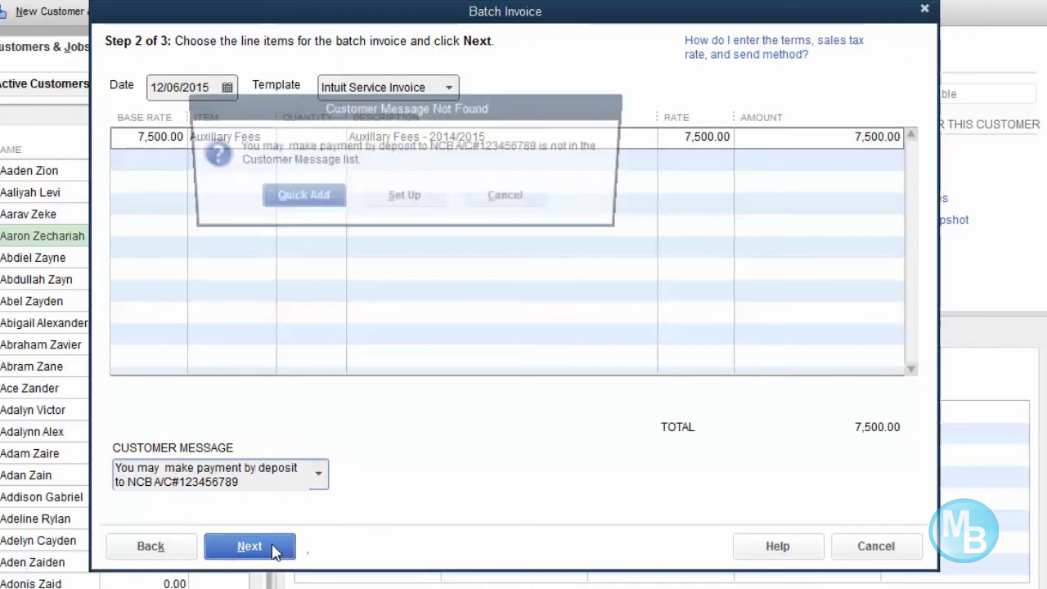
# - Quick Add the deposit message, review the 7,500.00 student invoices, and create them all
pyautogui.click(327, 201)
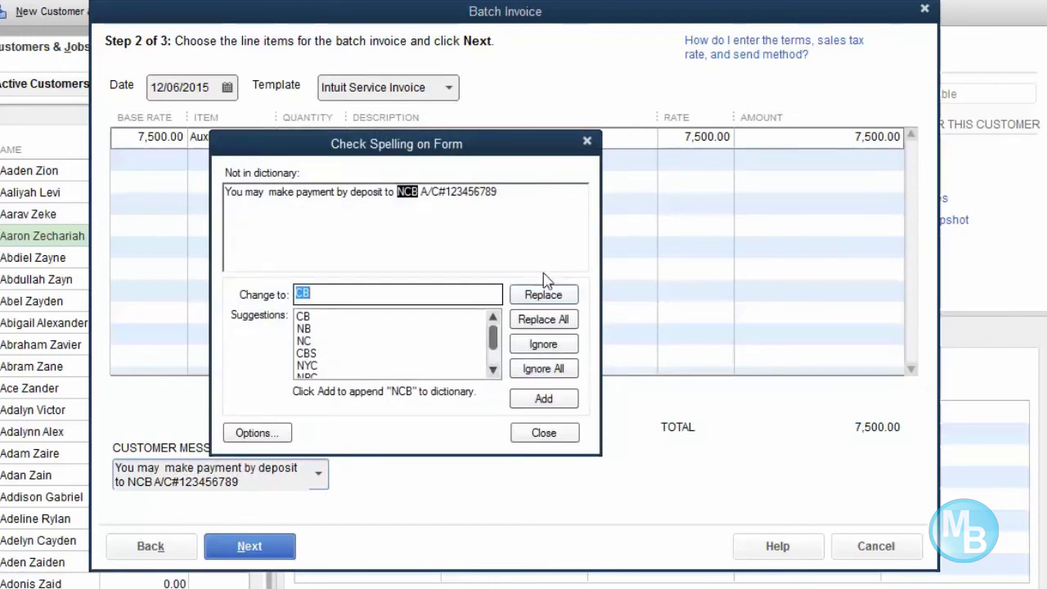
pyautogui.click(576, 440)
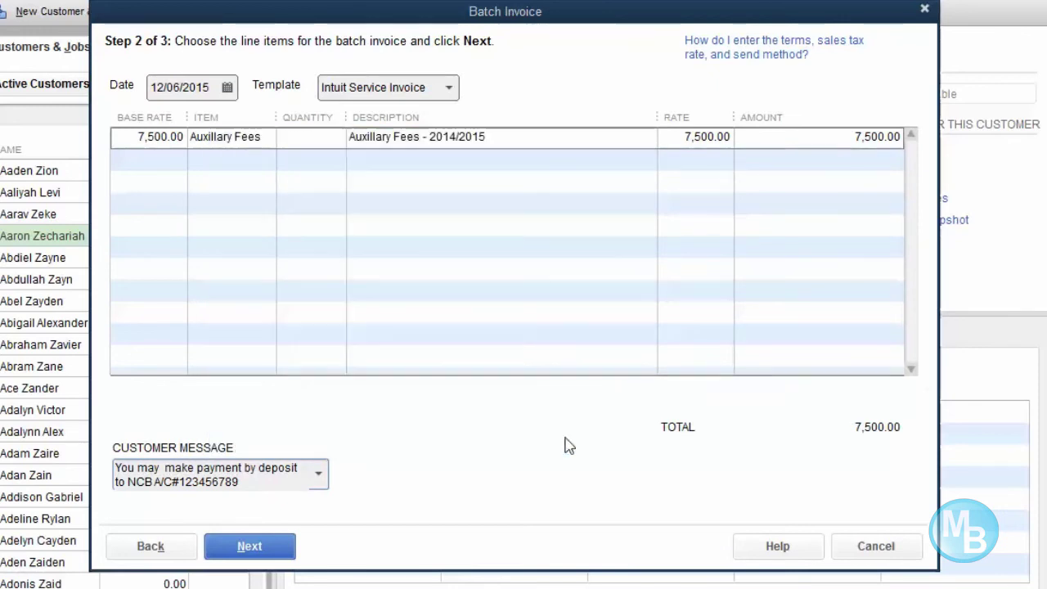
pyautogui.click(260, 558)
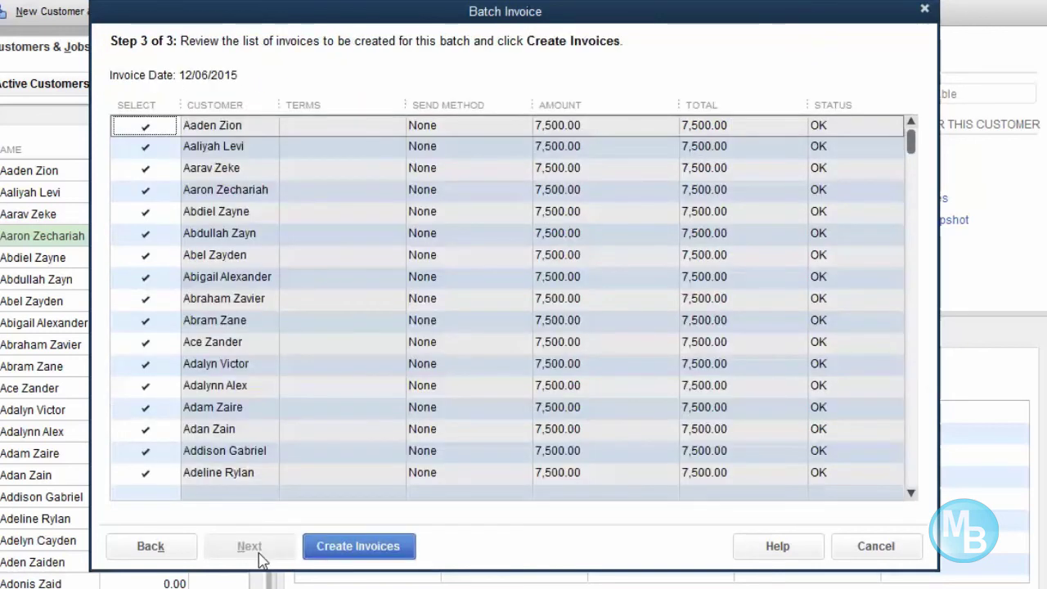
pyautogui.click(396, 549)
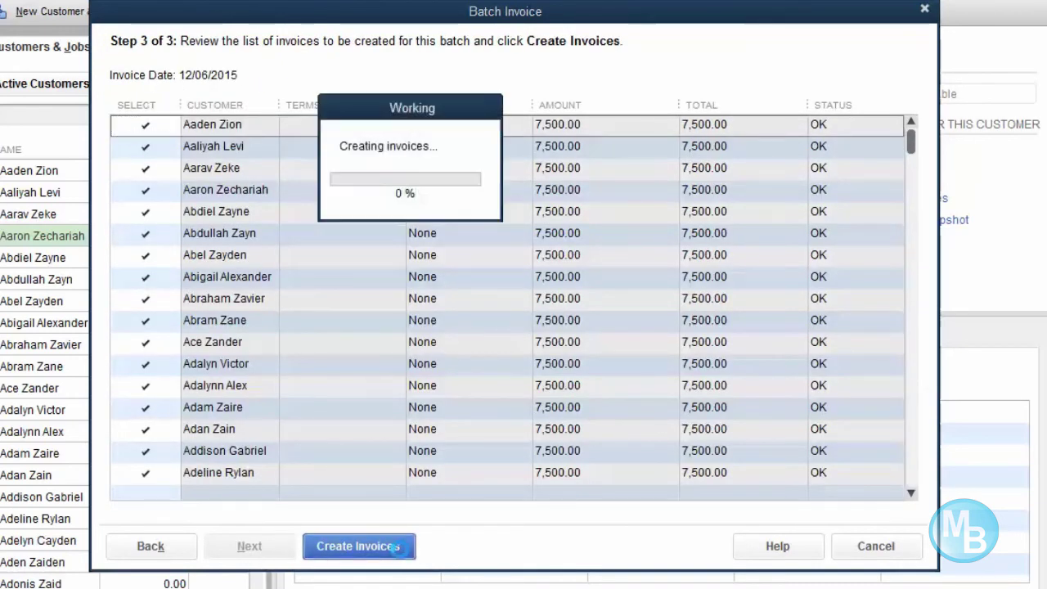
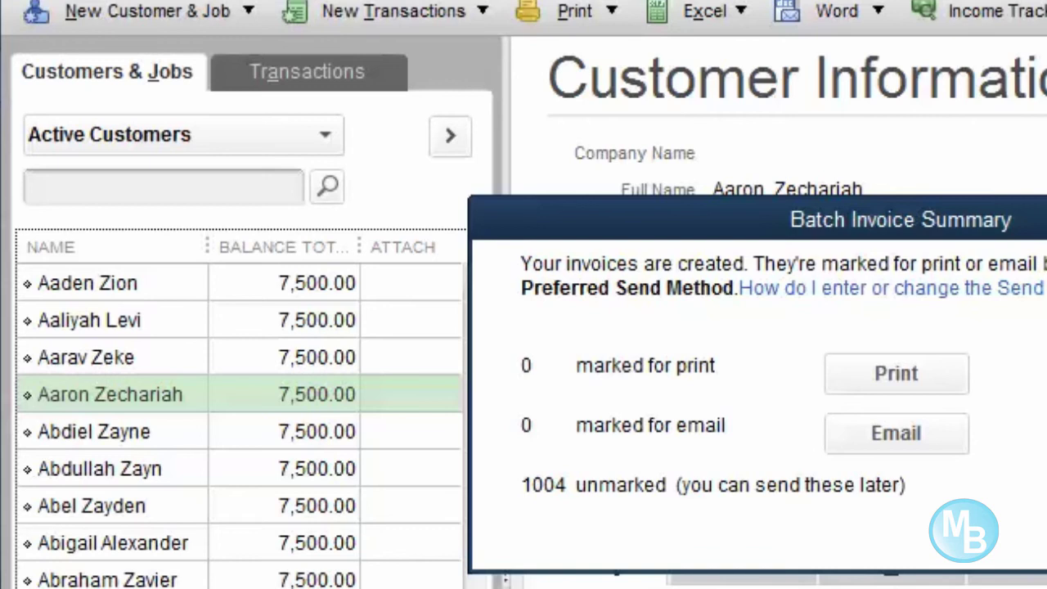
# - Close the batch invoice summary and select the first customer to see its 7,500.00 invoice
pyautogui.press('Escape')
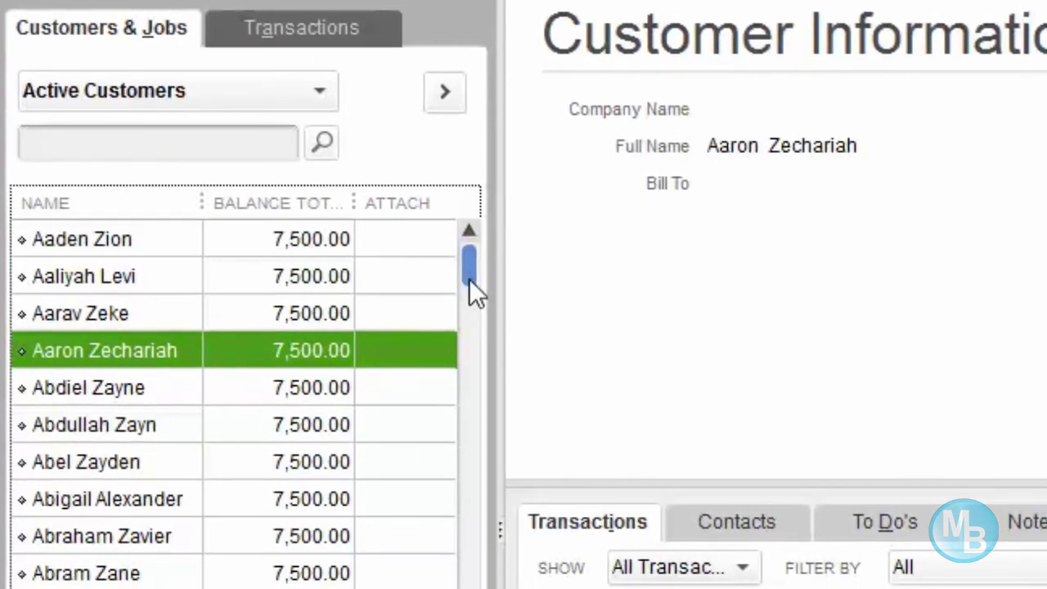
pyautogui.moveTo(470, 279); pyautogui.dragTo(470, 588)
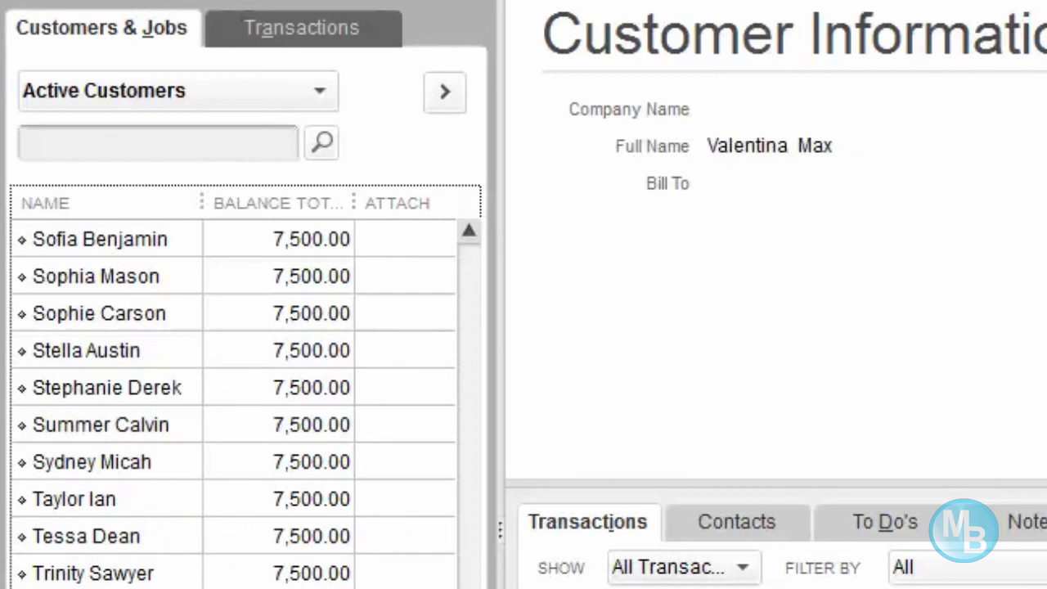
pyautogui.scroll(15, 430, 363)
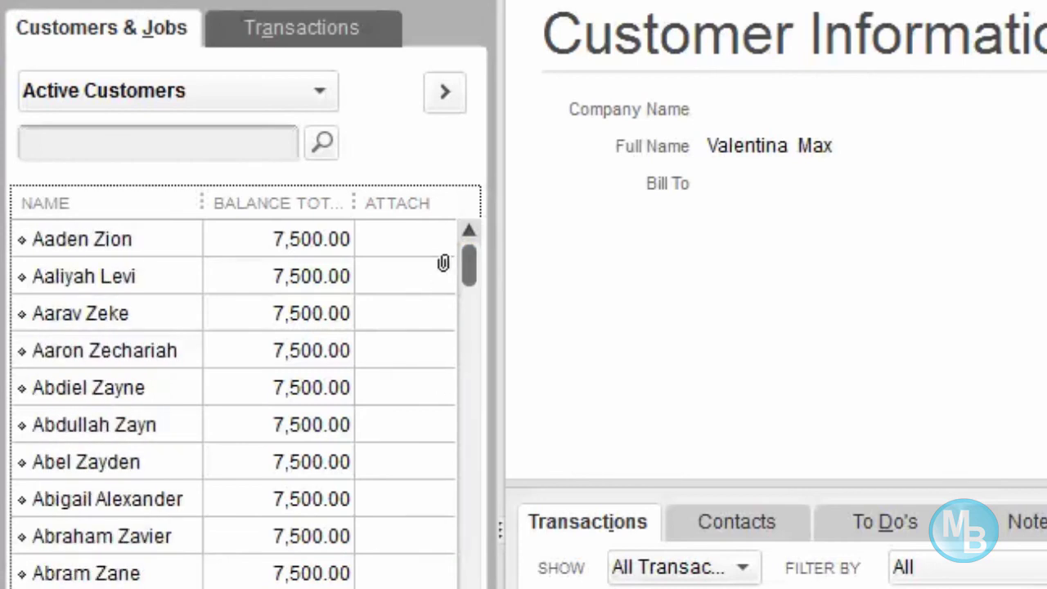
pyautogui.click(110, 252)
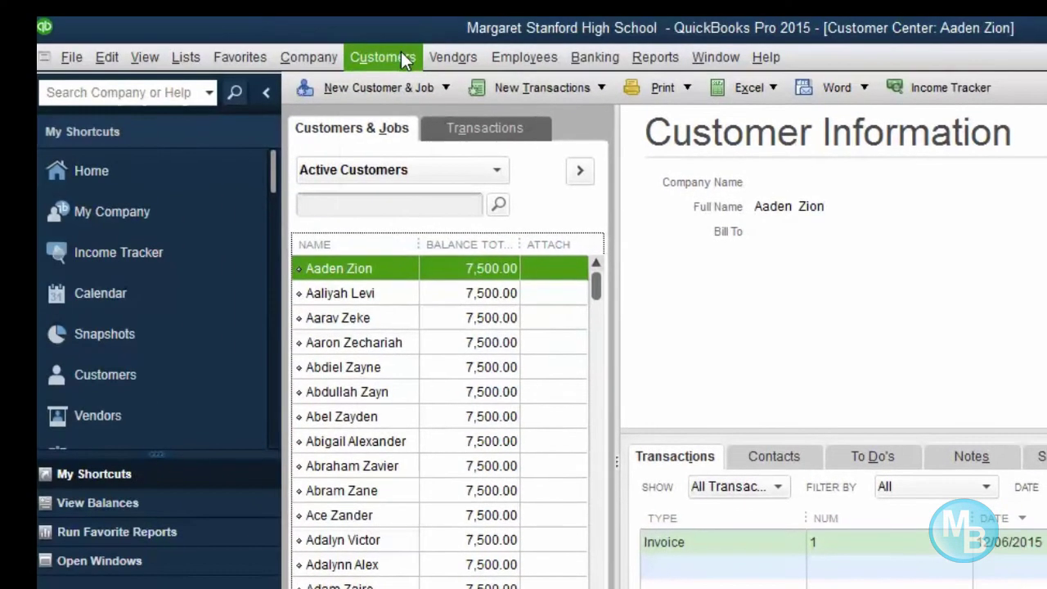
pyautogui.click(383, 57)
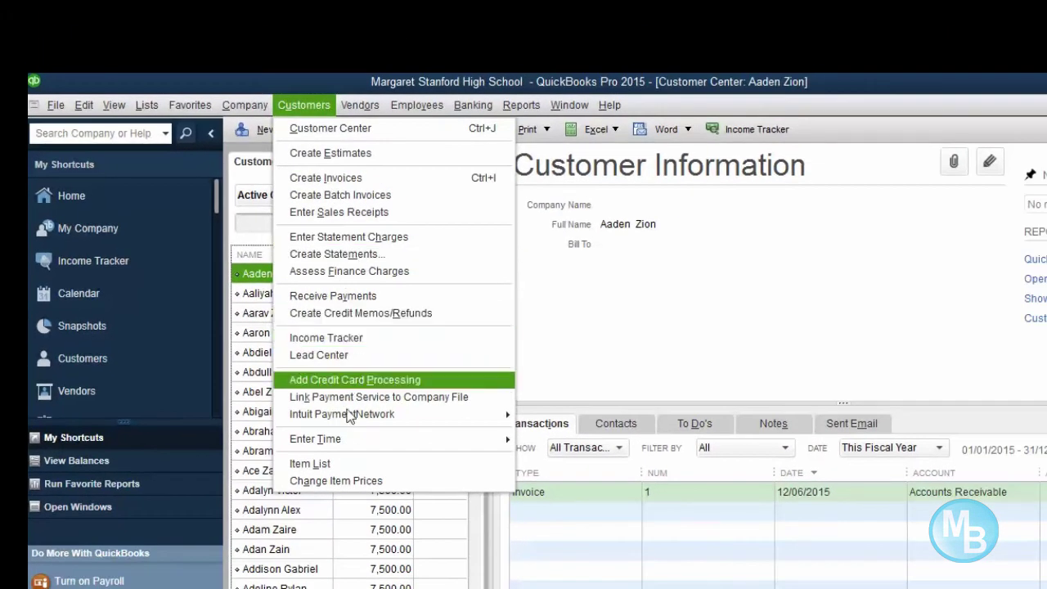
# - Create a batch invoice for the Grade 8-10 billing group, reaching Step 2 dated 12/06/2015
pyautogui.click(370, 198)
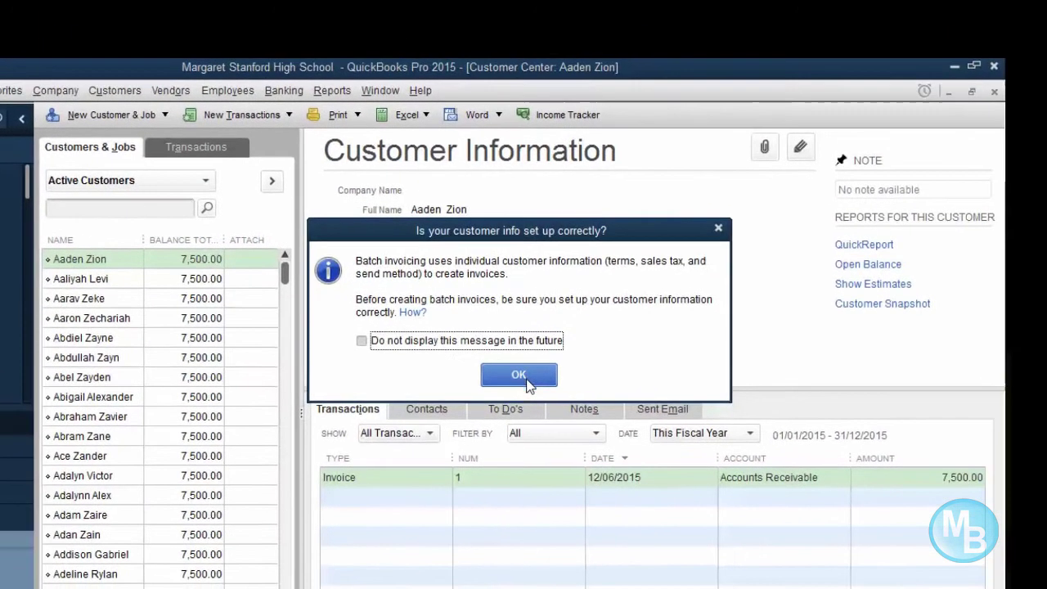
pyautogui.click(527, 383)
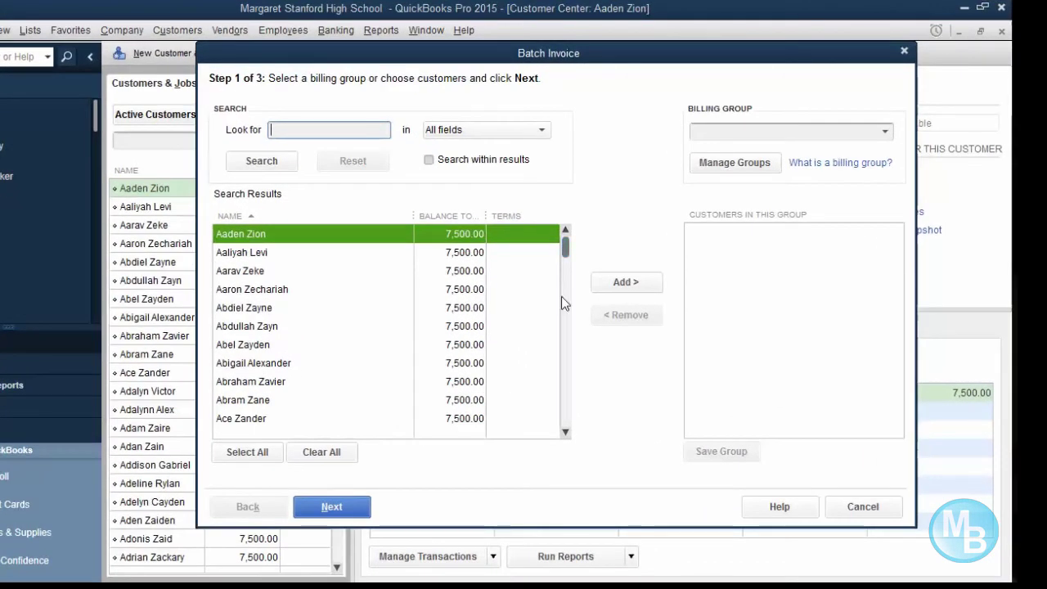
pyautogui.click(885, 132)
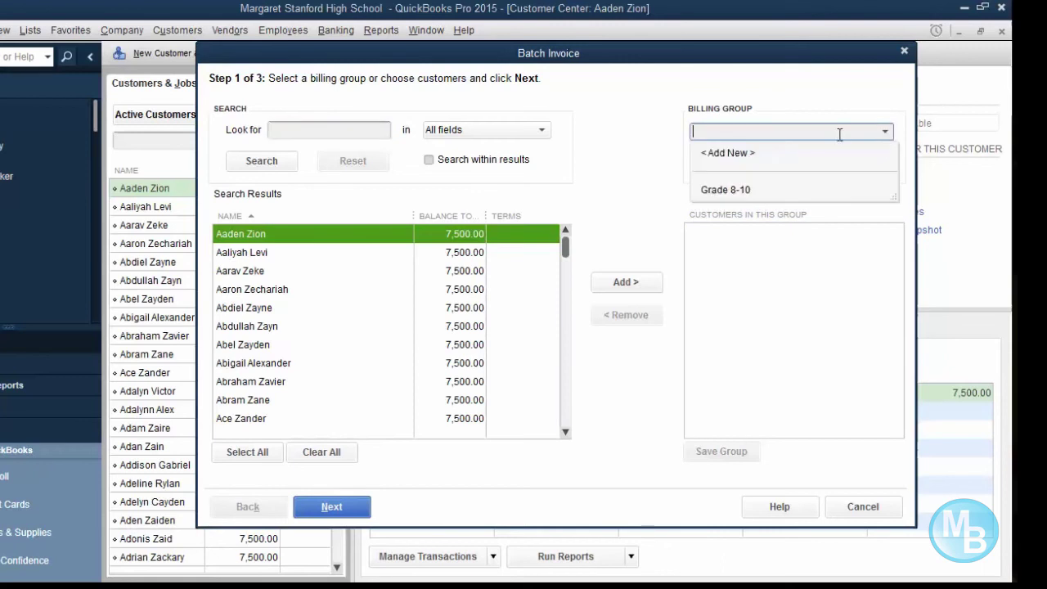
pyautogui.click(754, 193)
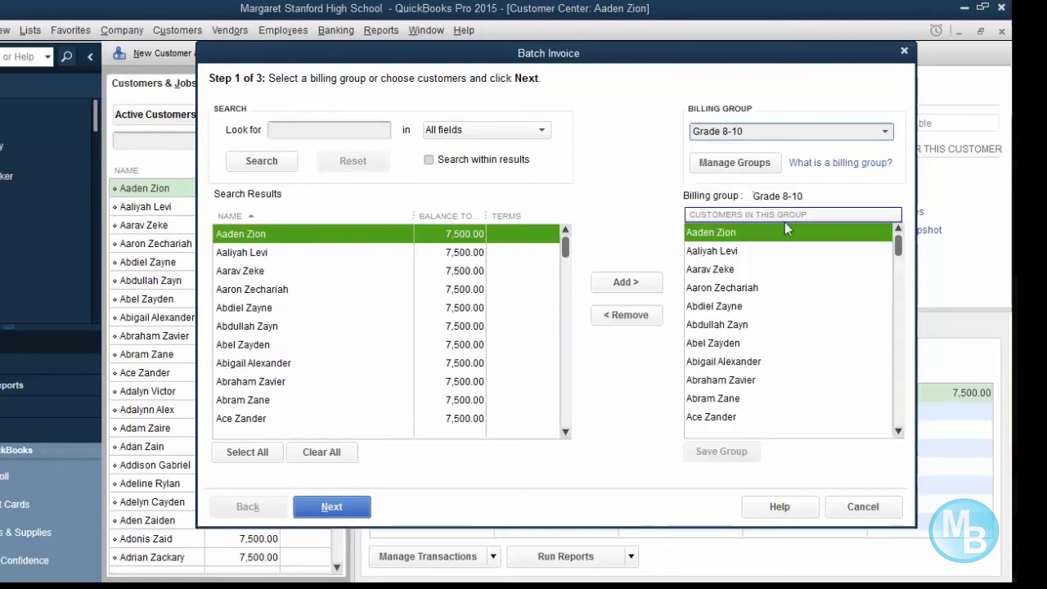
pyautogui.click(330, 505)
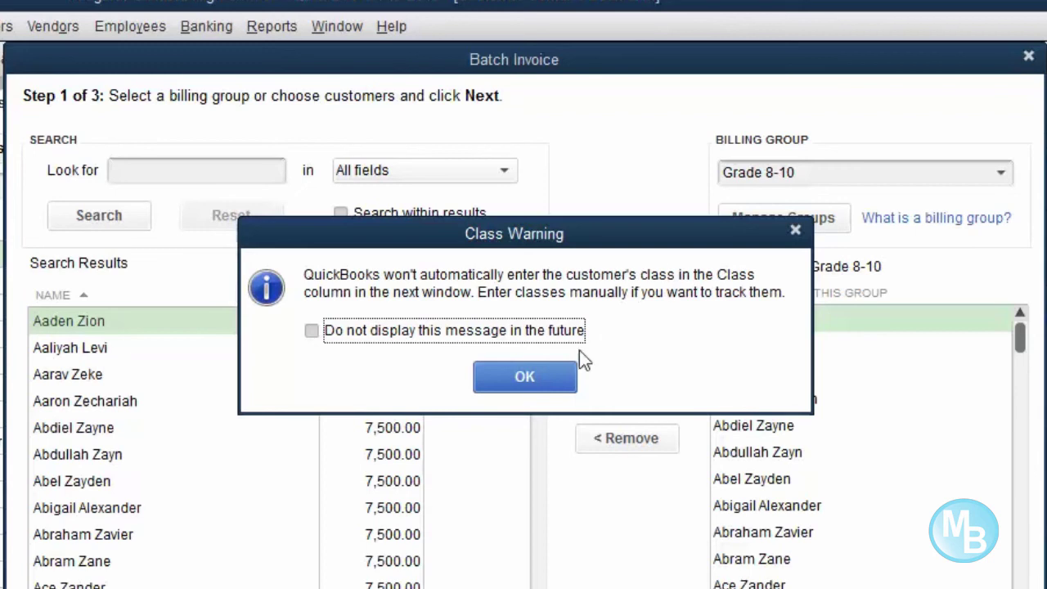
pyautogui.click(556, 390)
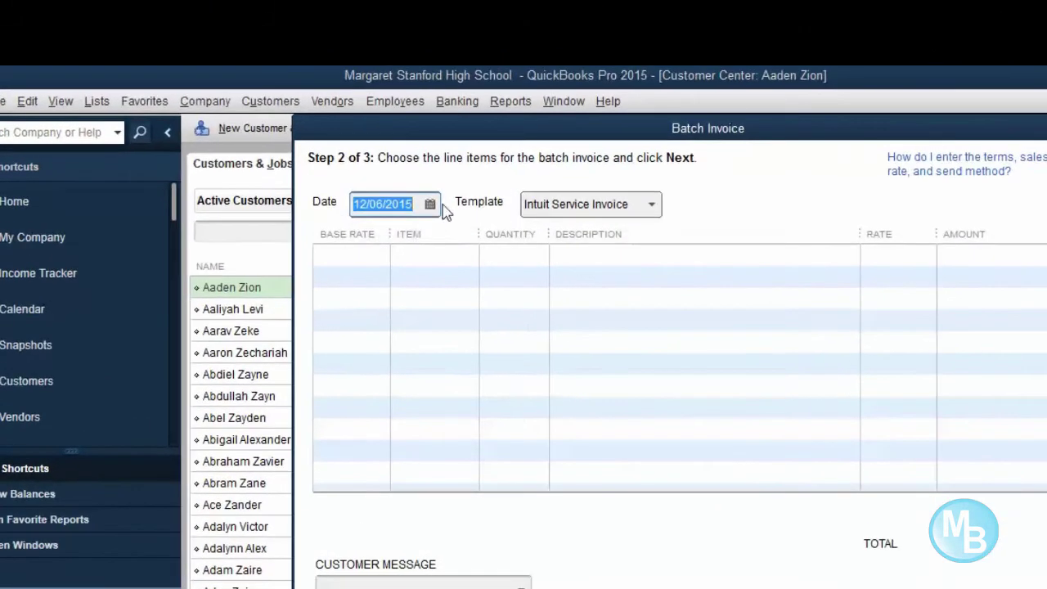
pyautogui.click(431, 205)
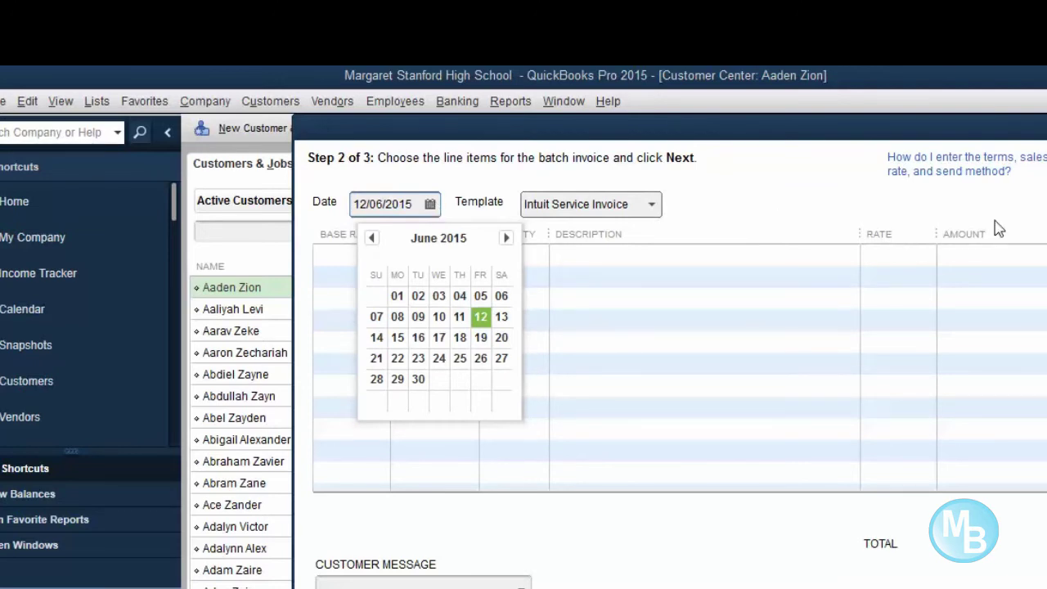
pyautogui.click(902, 201)
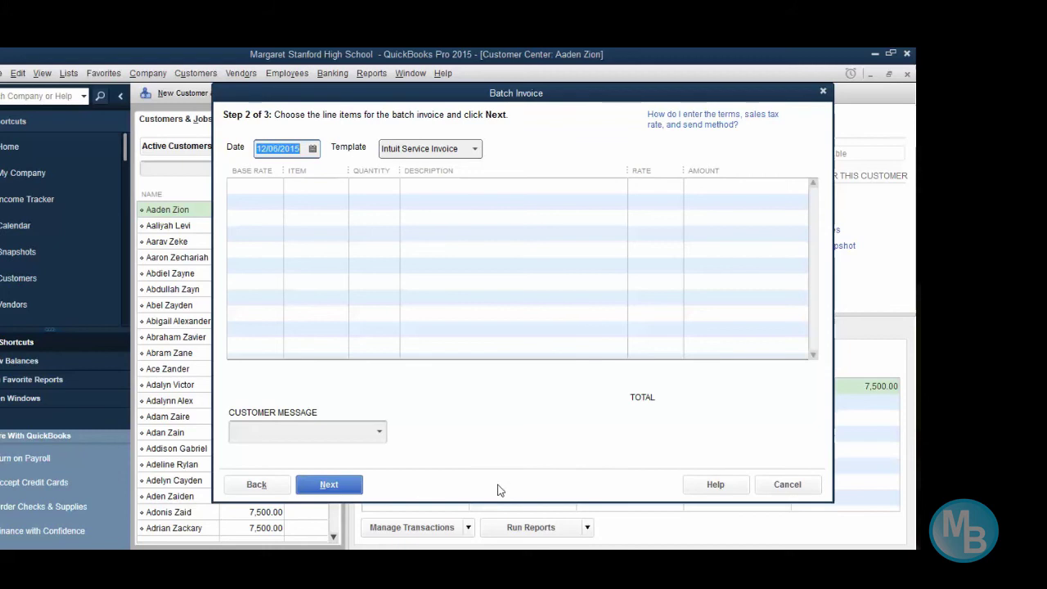
# - Cancel the batch invoice and open the customer's invoice 1 for 7,500.00 Auxillary Fees
pyautogui.click(788, 485)
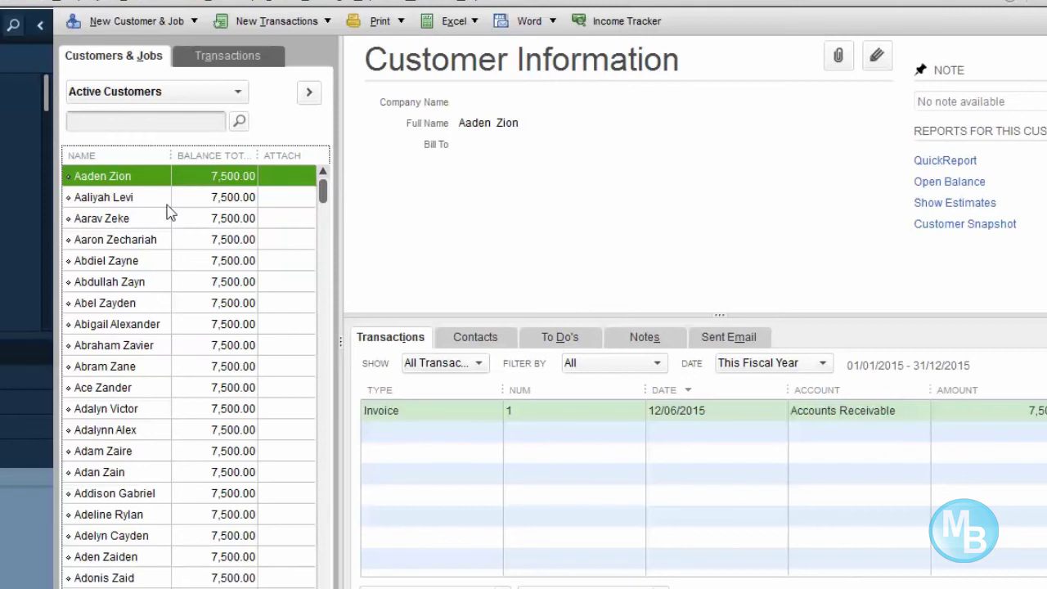
pyautogui.click(389, 407)
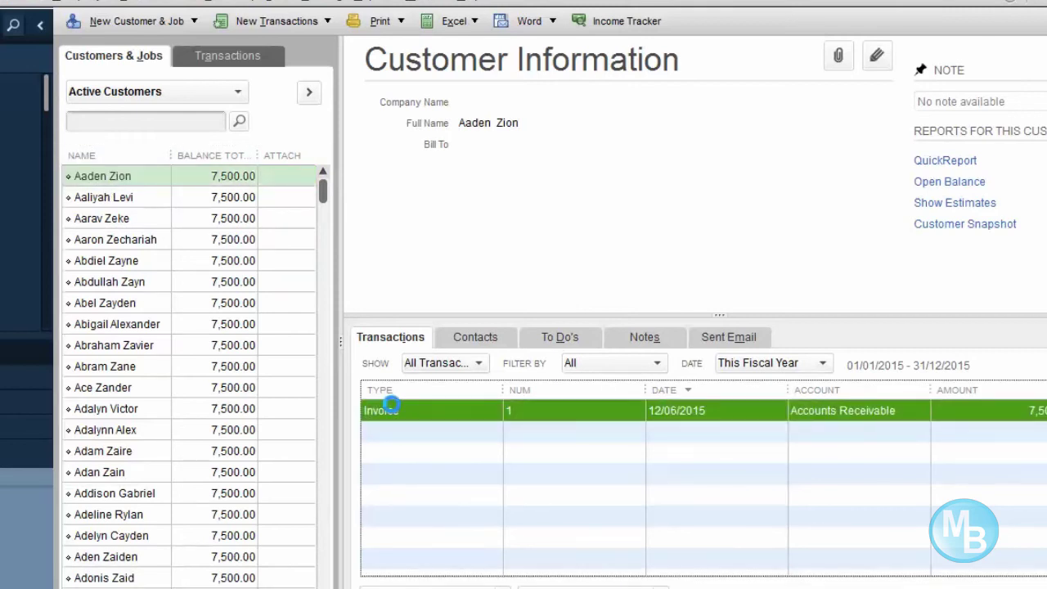
pyautogui.doubleClick(392, 408)
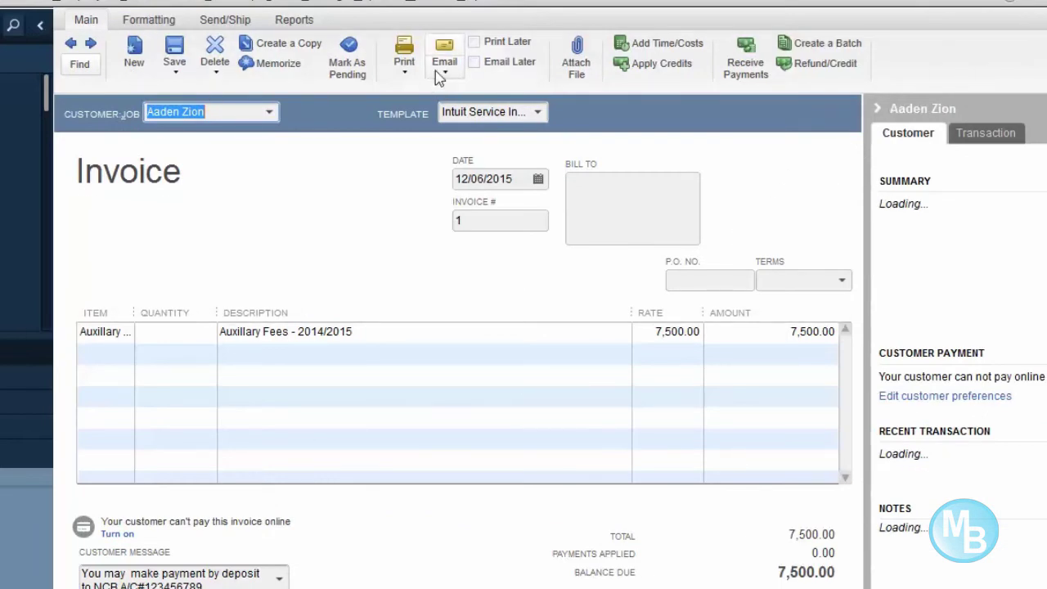
pyautogui.click(407, 77)
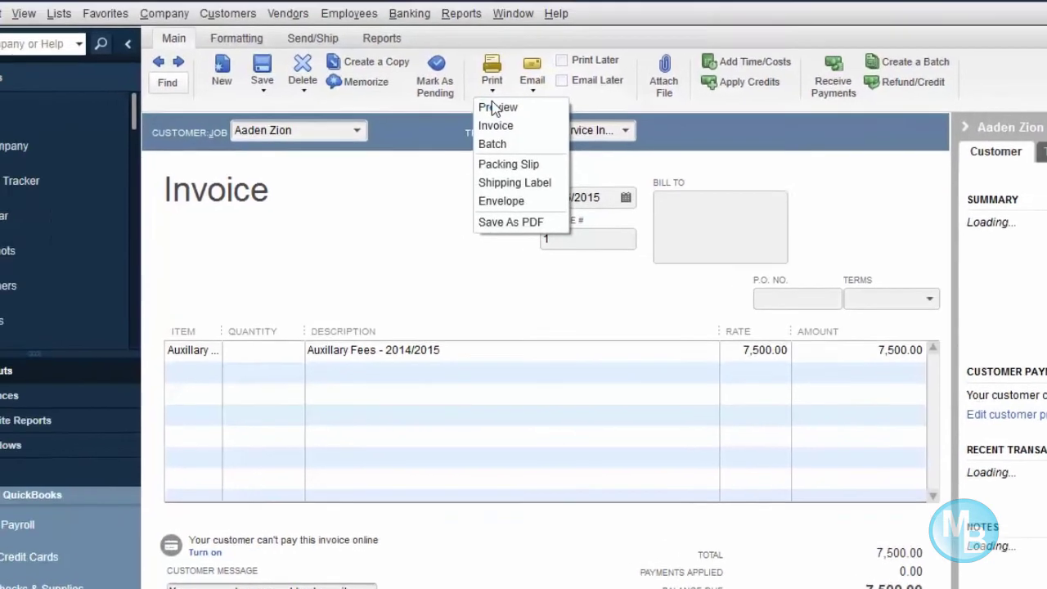
pyautogui.click(494, 110)
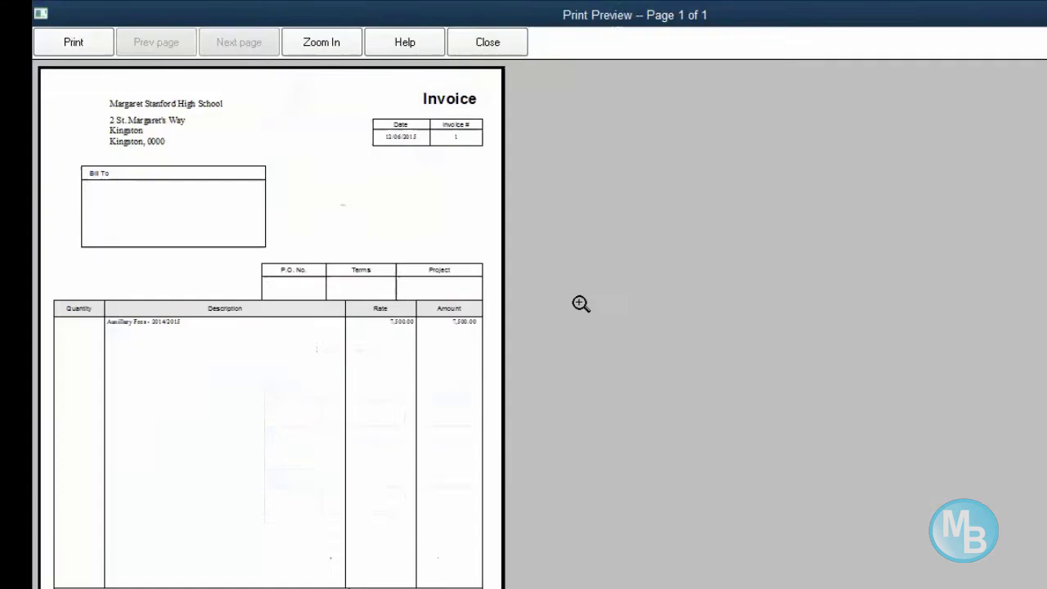
pyautogui.click(120, 409)
pyautogui.click(169, 346)
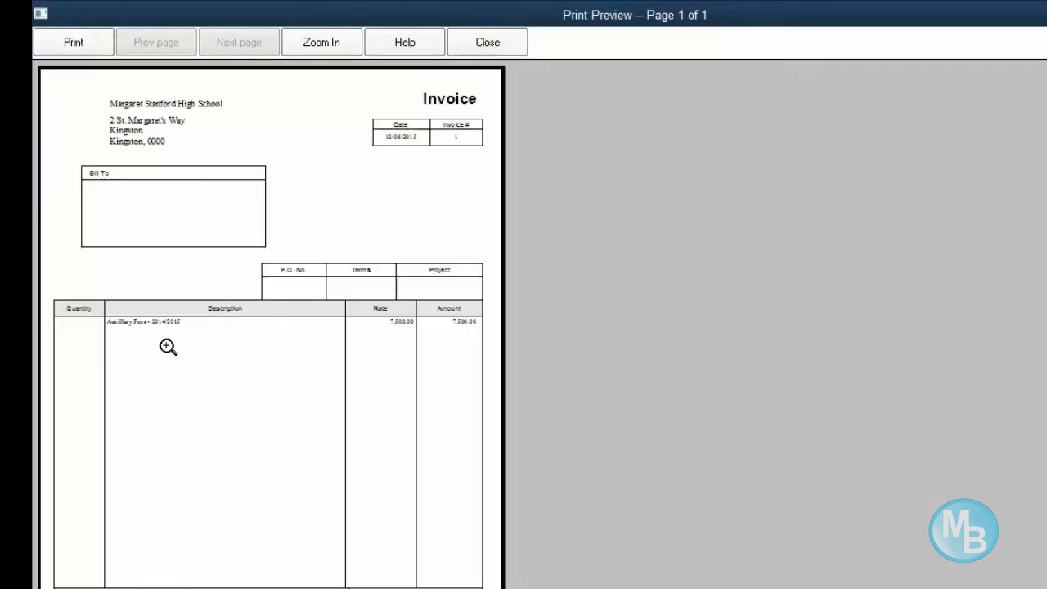
pyautogui.click(68, 247)
pyautogui.click(66, 234)
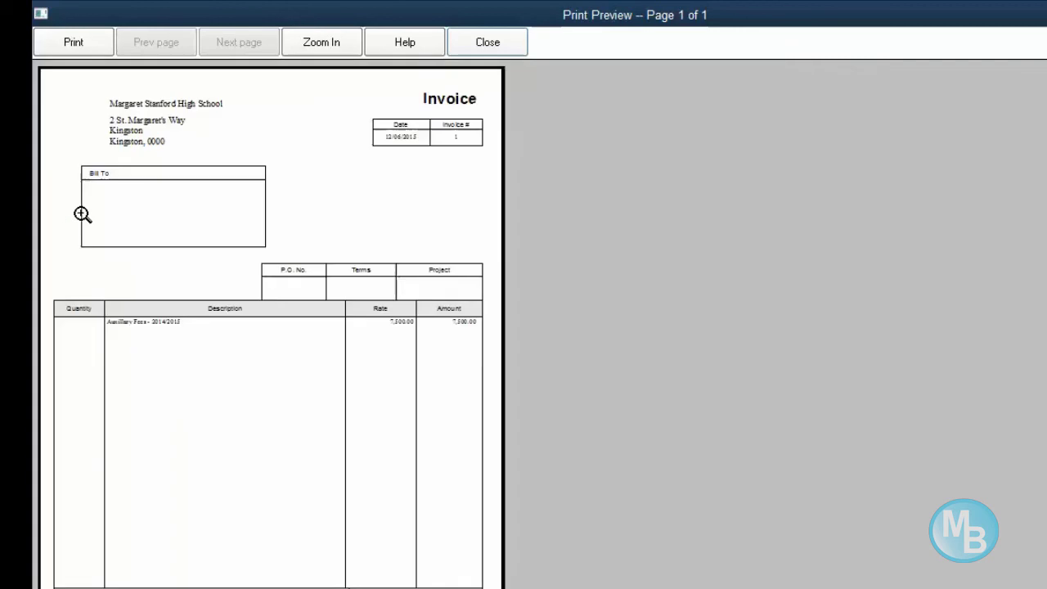
pyautogui.click(74, 155)
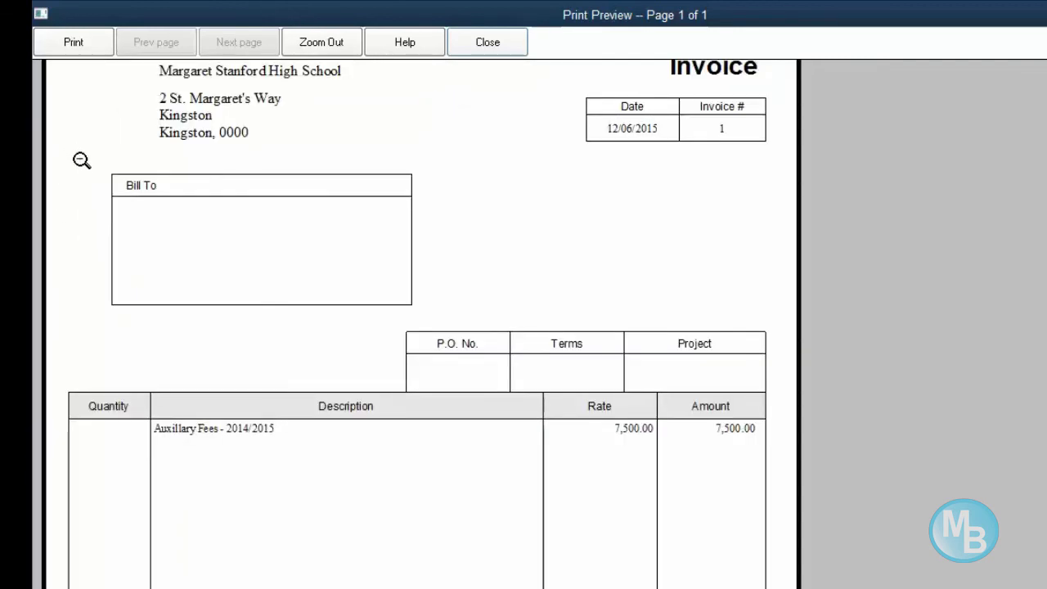
pyautogui.click(80, 160)
pyautogui.click(79, 161)
pyautogui.click(81, 173)
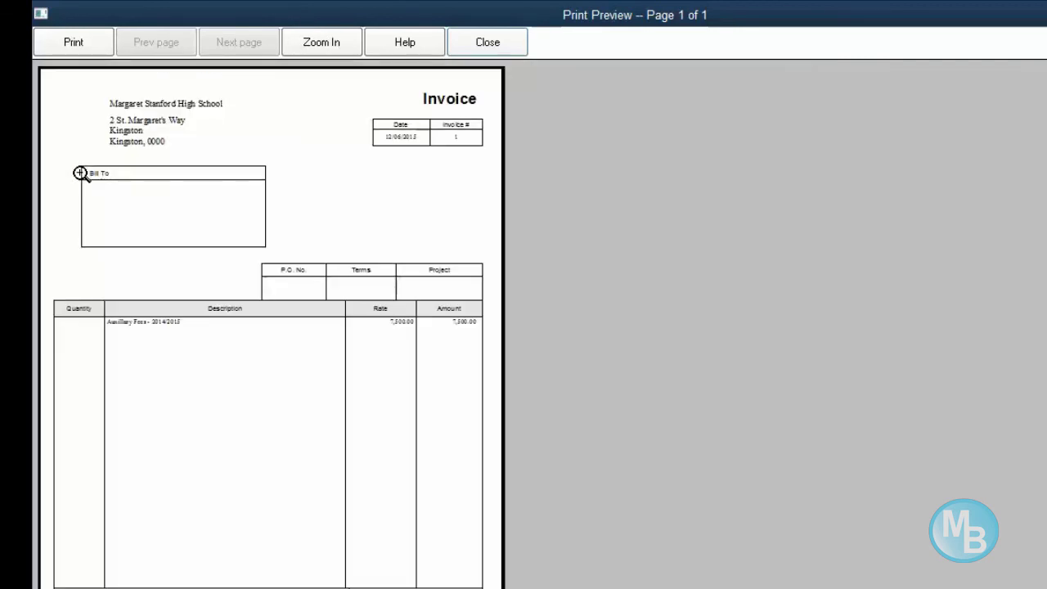
pyautogui.click(91, 160)
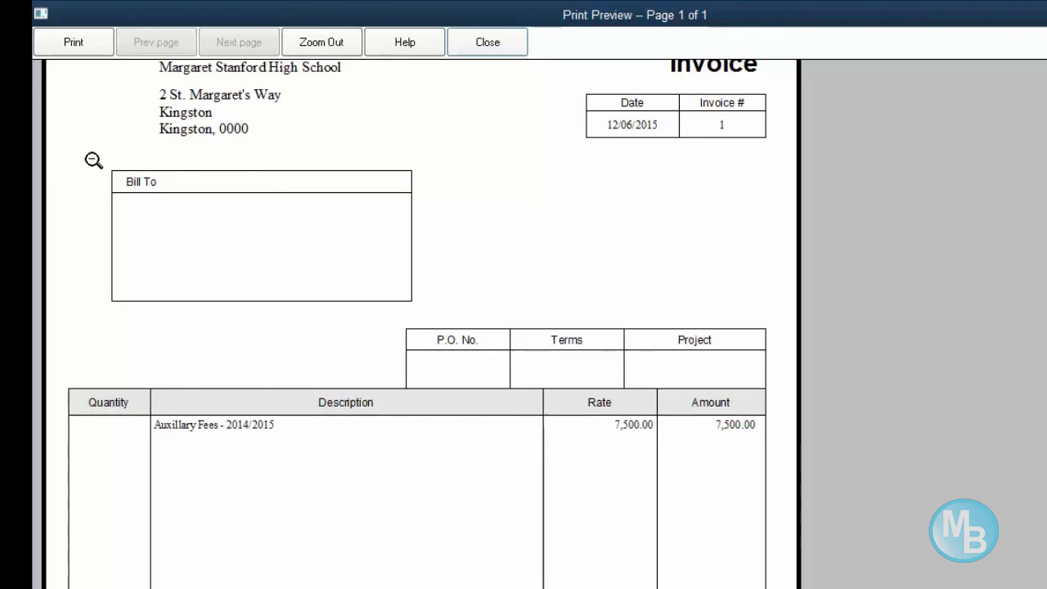
pyautogui.click(101, 282)
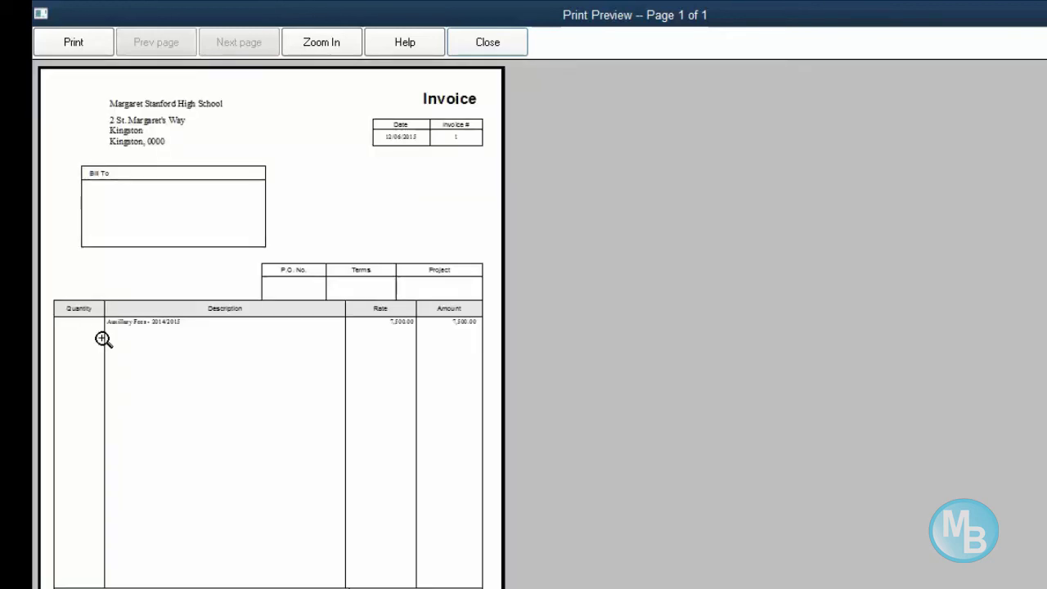
pyautogui.click(161, 283)
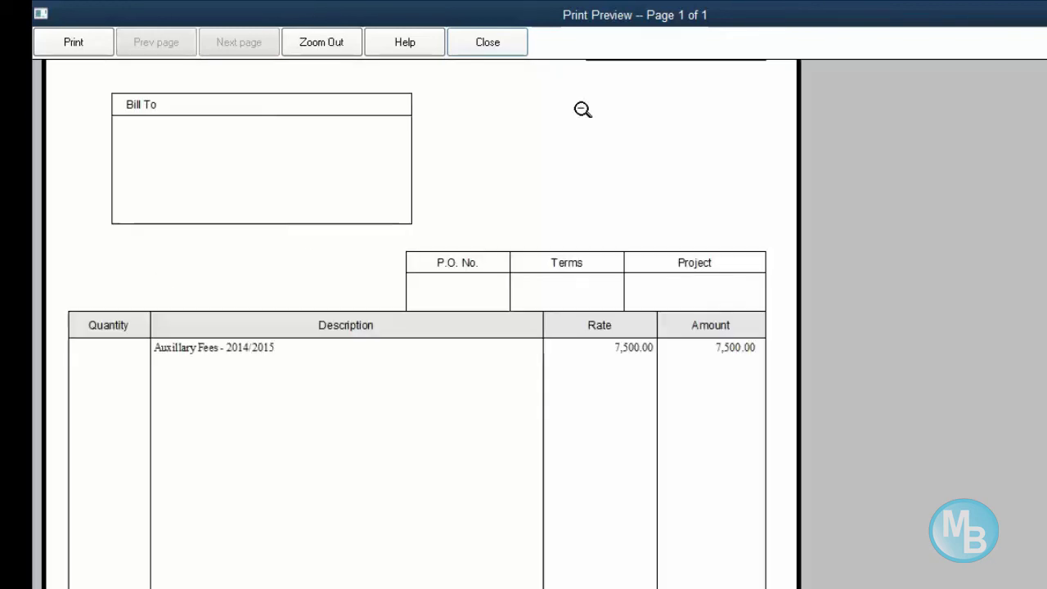
pyautogui.click(483, 44)
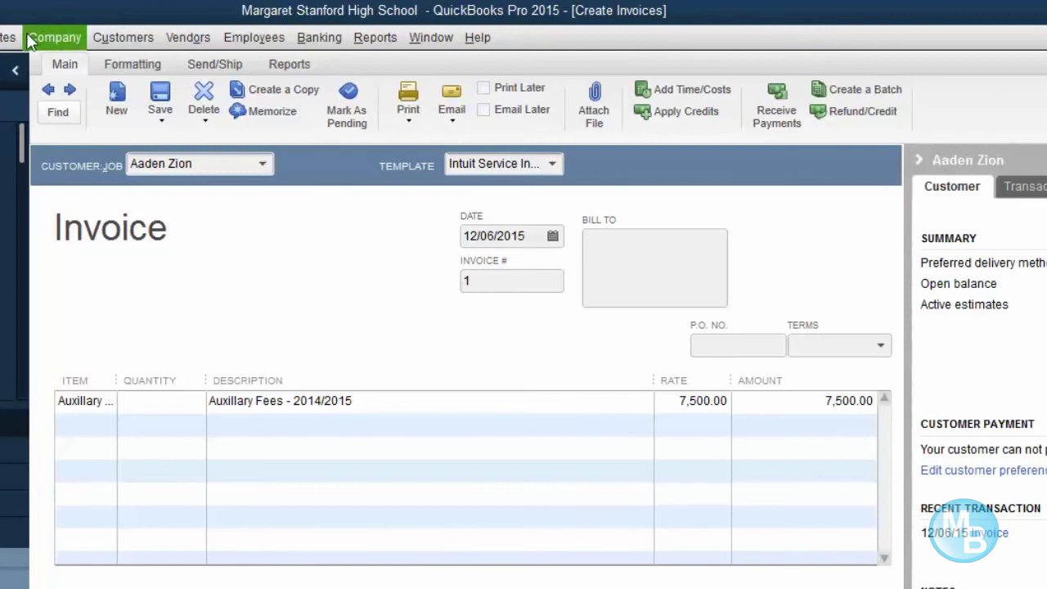
# - Open Add/Edit Multiple Customer:Jobs from the Customer Center and select the first Bill To 1 cell
pyautogui.click(127, 38)
pyautogui.click(127, 63)
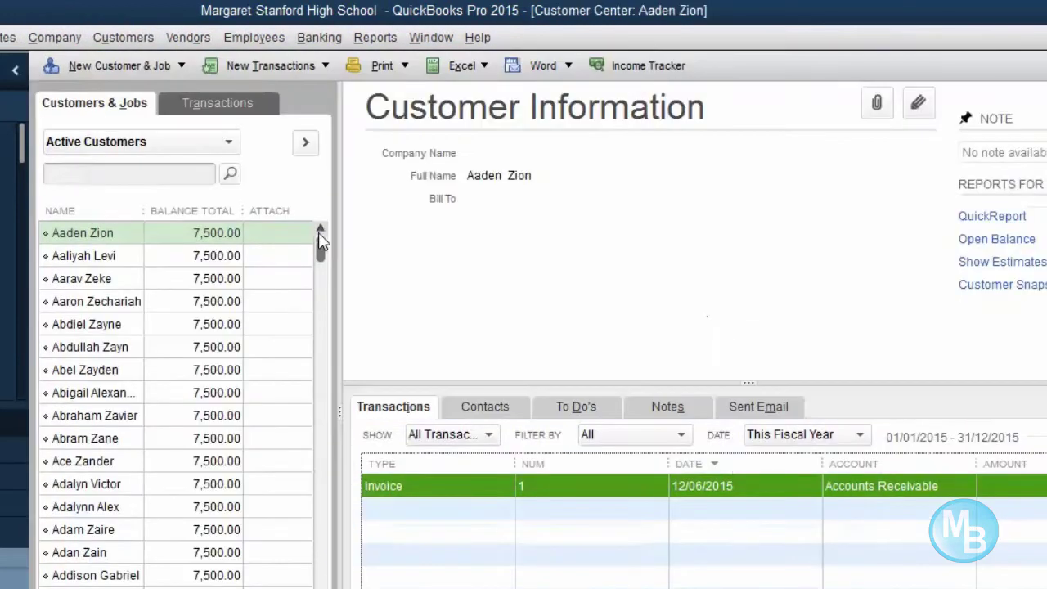
pyautogui.rightClick(134, 368)
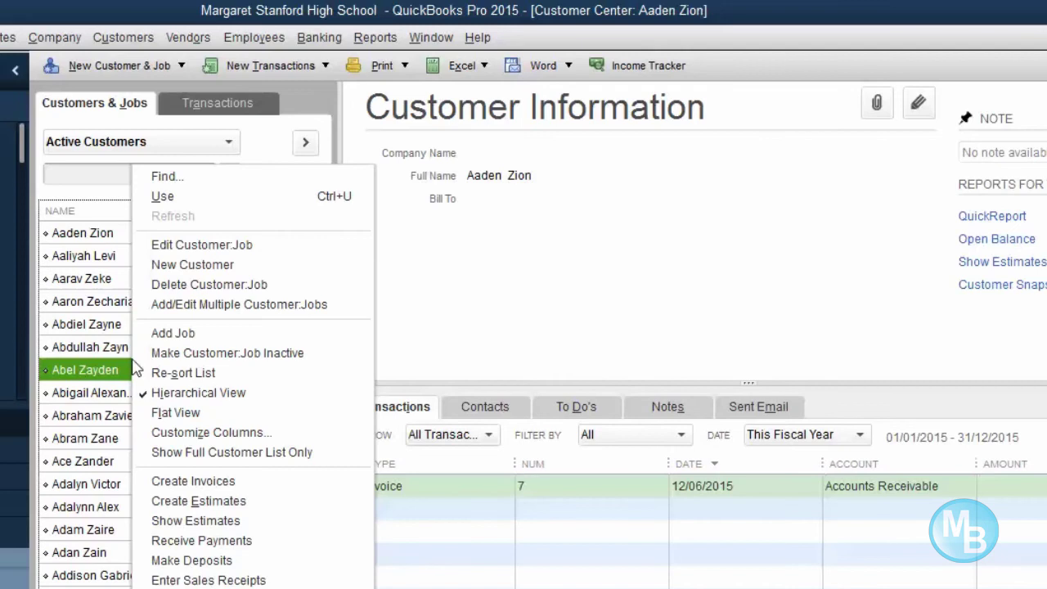
pyautogui.click(237, 305)
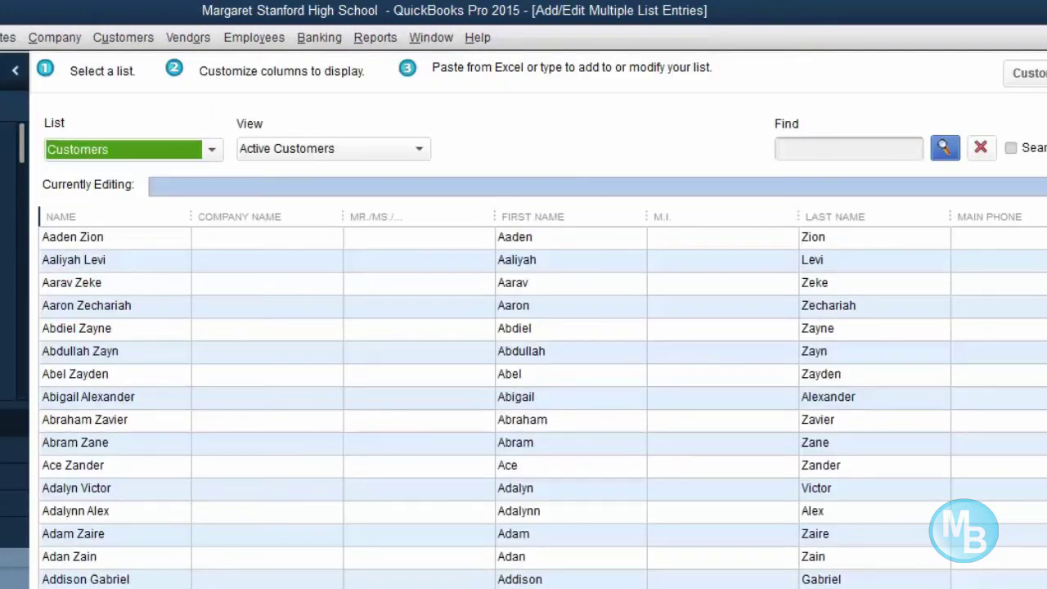
pyautogui.hscroll(10, 543, 400)
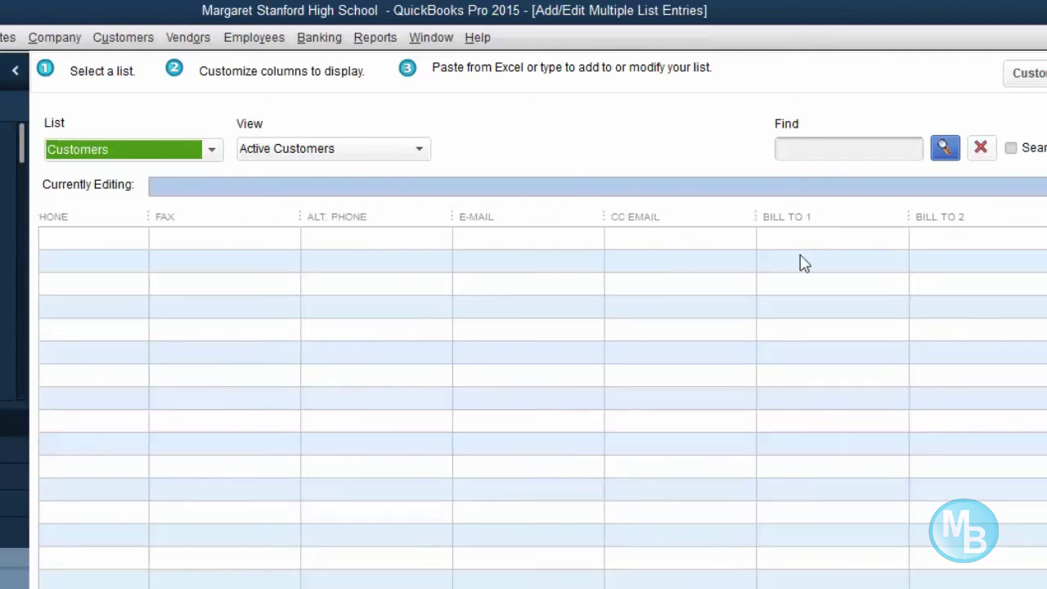
pyautogui.click(790, 237)
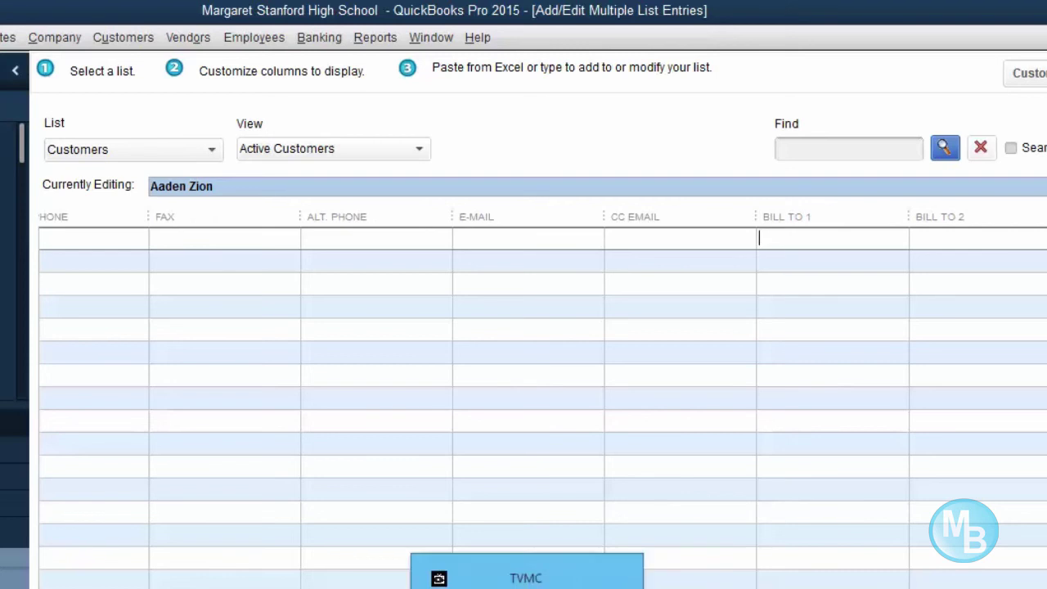
# - Copy the Full Name column C from the Excel Names List workbook
pyautogui.moveTo(613, 588)
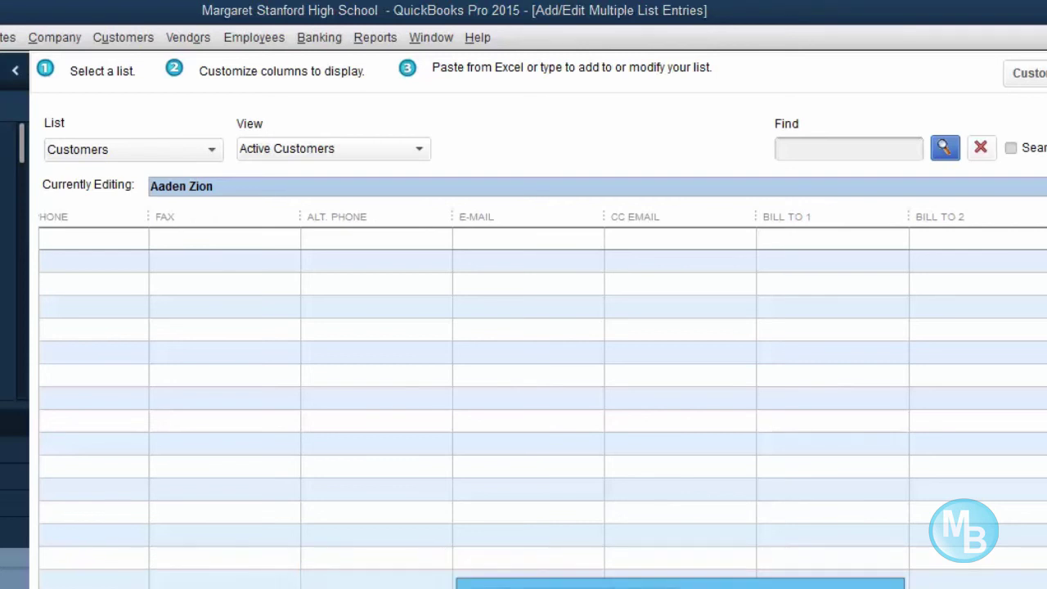
pyautogui.click(533, 575)
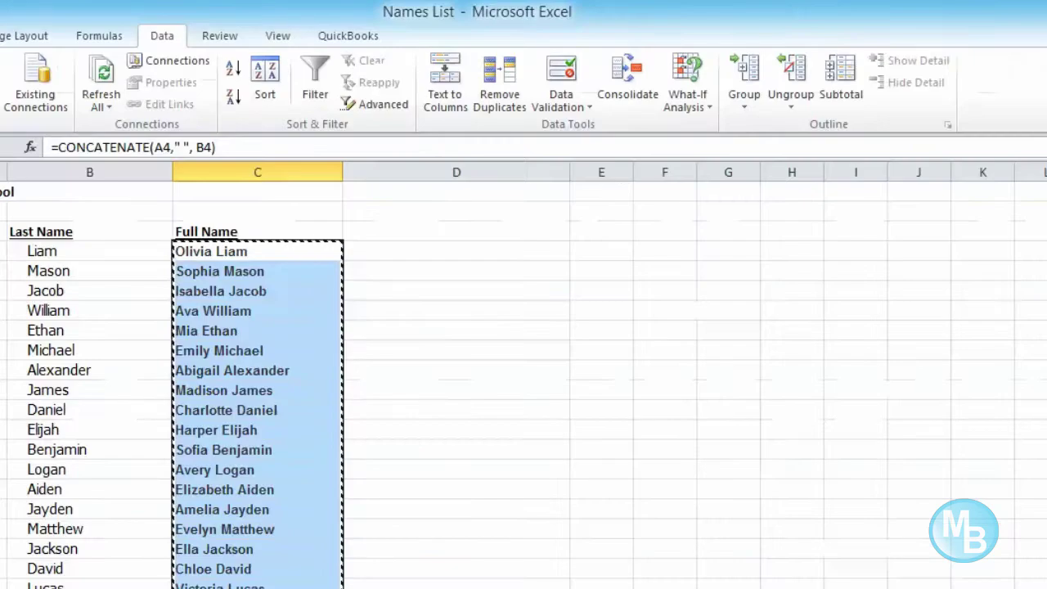
pyautogui.rightClick(246, 312)
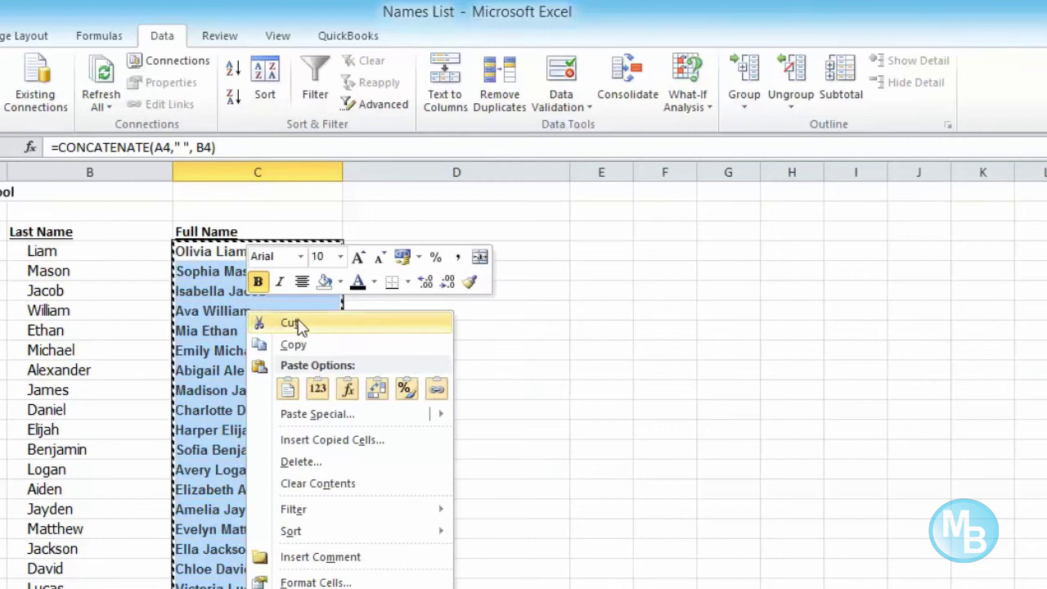
pyautogui.click(298, 346)
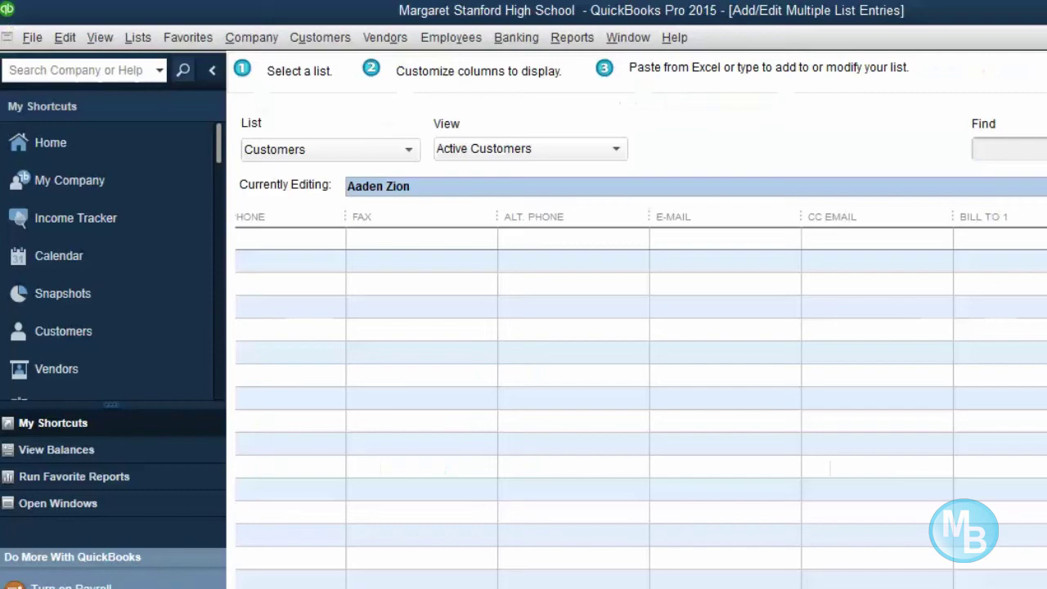
# - Paste the full names into the customers' Bill To 1 column and save the changes
pyautogui.click(990, 240)
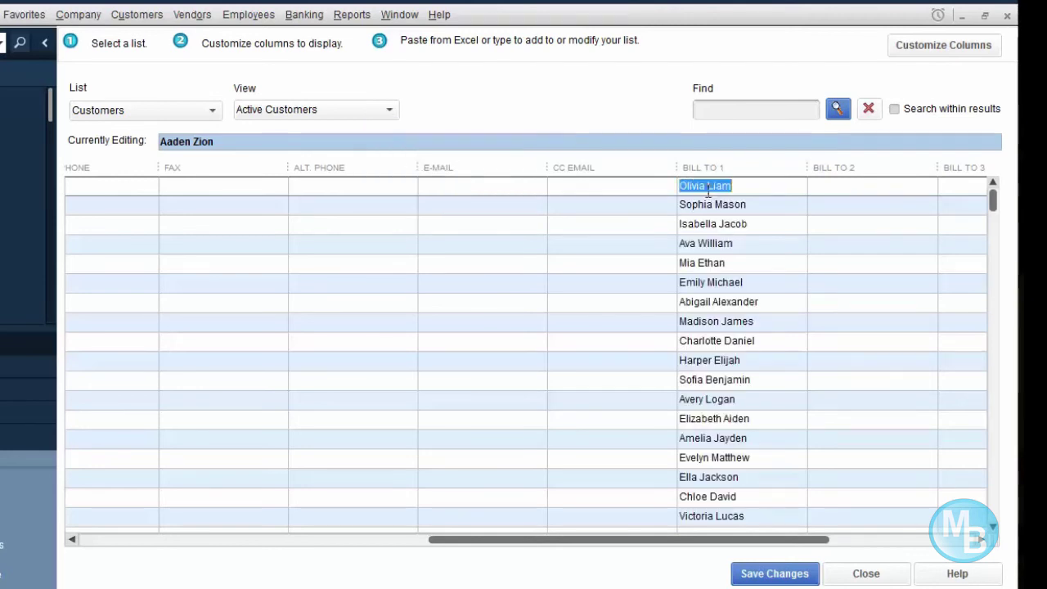
pyautogui.click(778, 575)
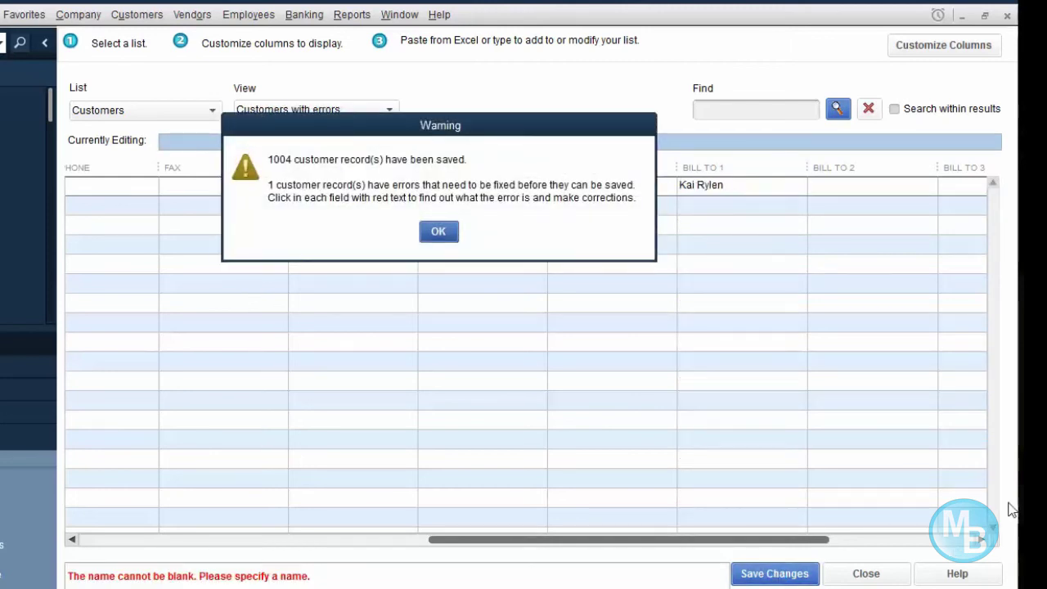
# - Dismiss the save warning and close the multiple-entry editor without saving the erroneous record
pyautogui.click(438, 232)
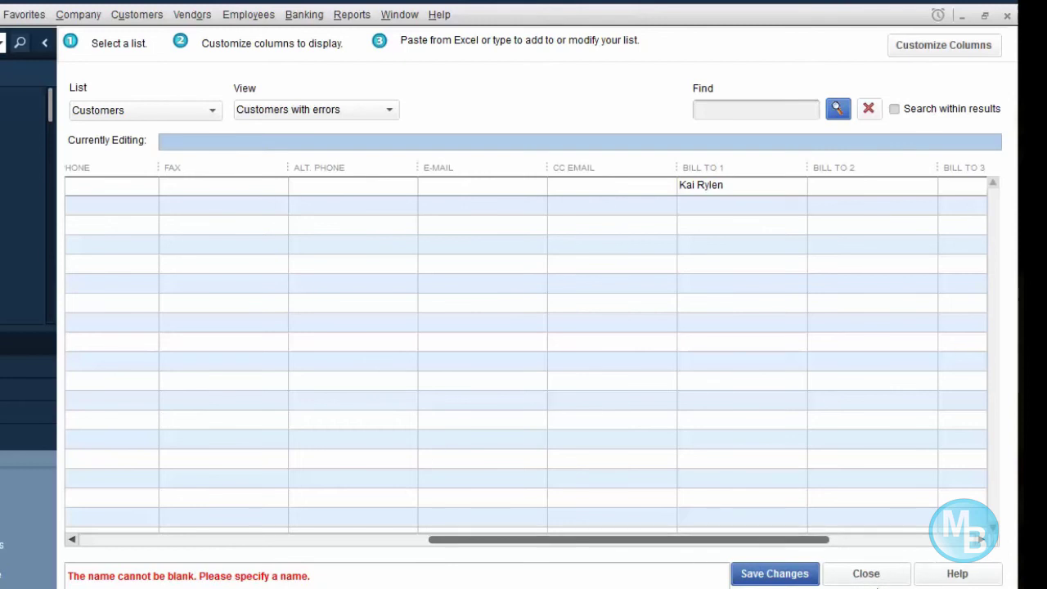
pyautogui.click(866, 574)
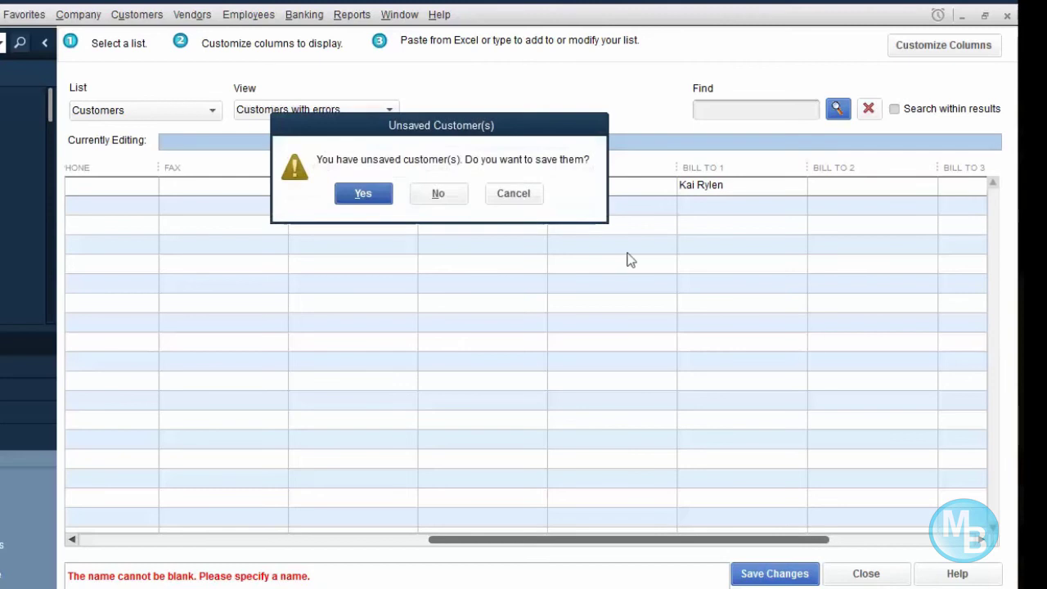
pyautogui.click(440, 201)
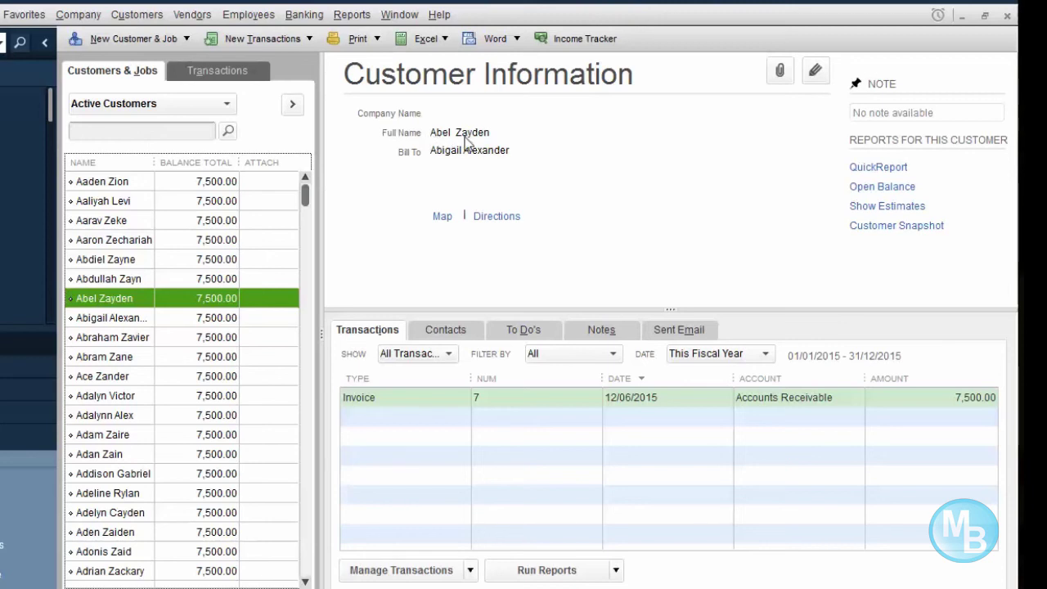
pyautogui.click(117, 185)
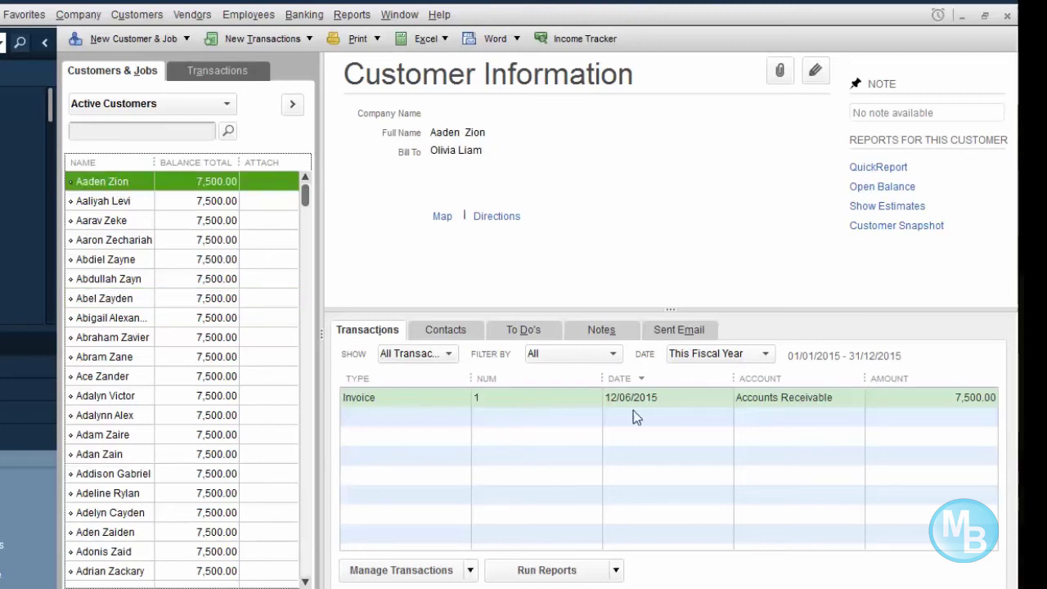
pyautogui.moveTo(515, 585)
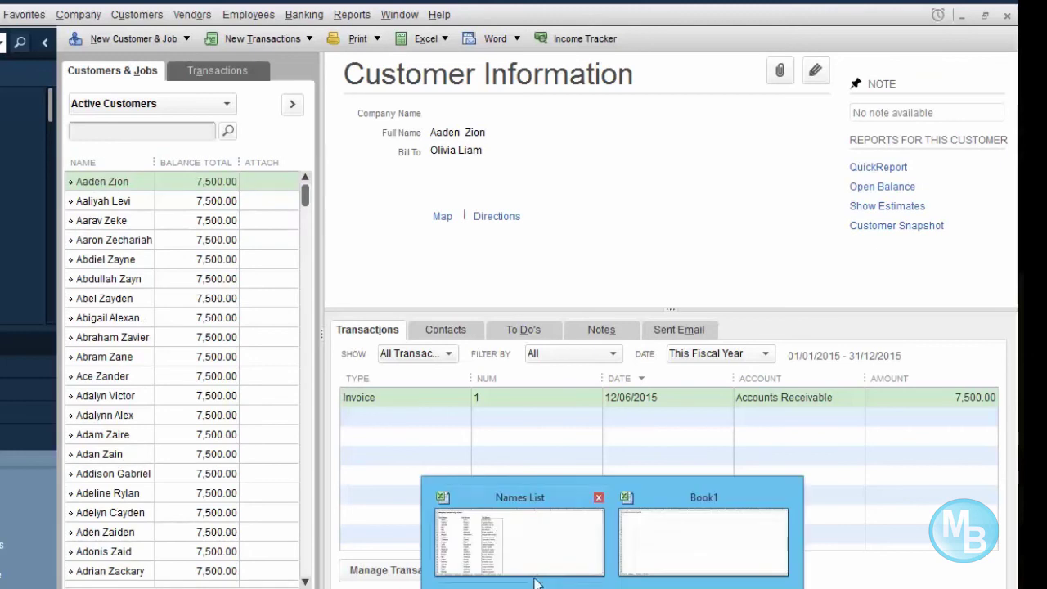
pyautogui.click(501, 536)
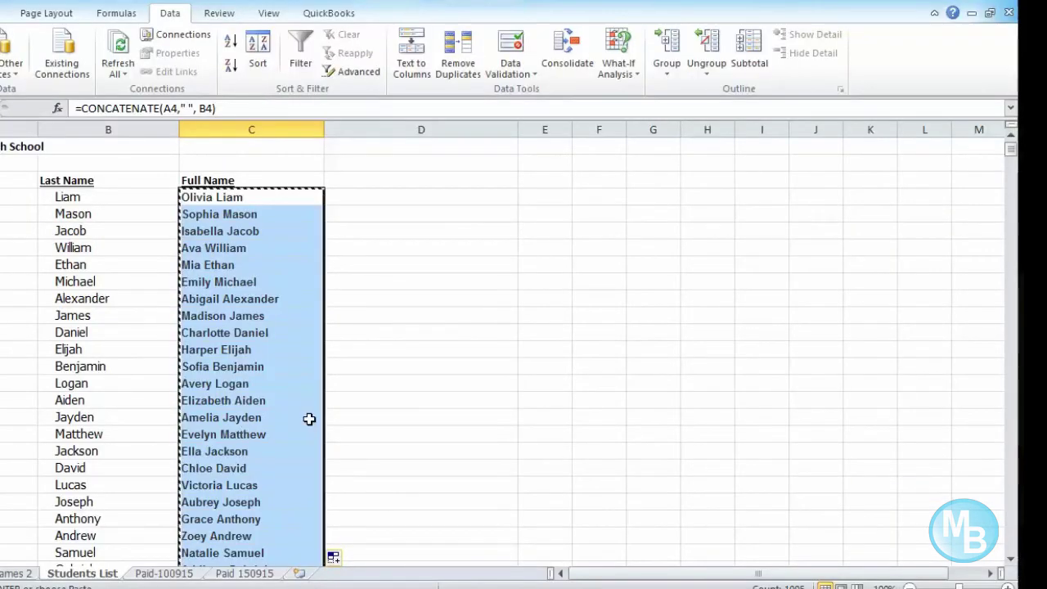
# - Sort the student table by Full Name A to Z, expanding the sort to first and last names
pyautogui.scroll(-1, 310, 419)
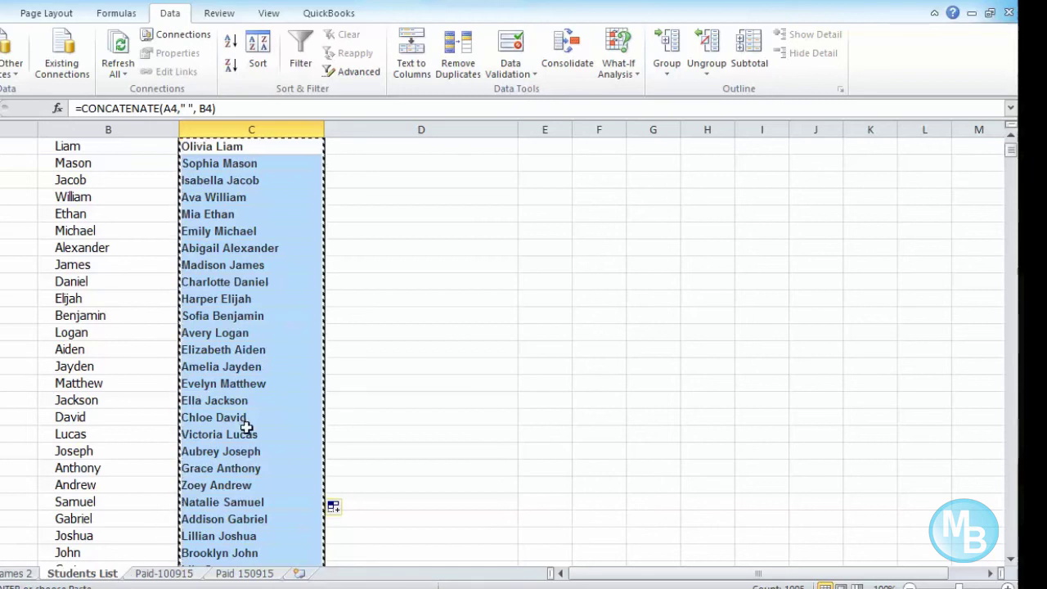
pyautogui.click(612, 588)
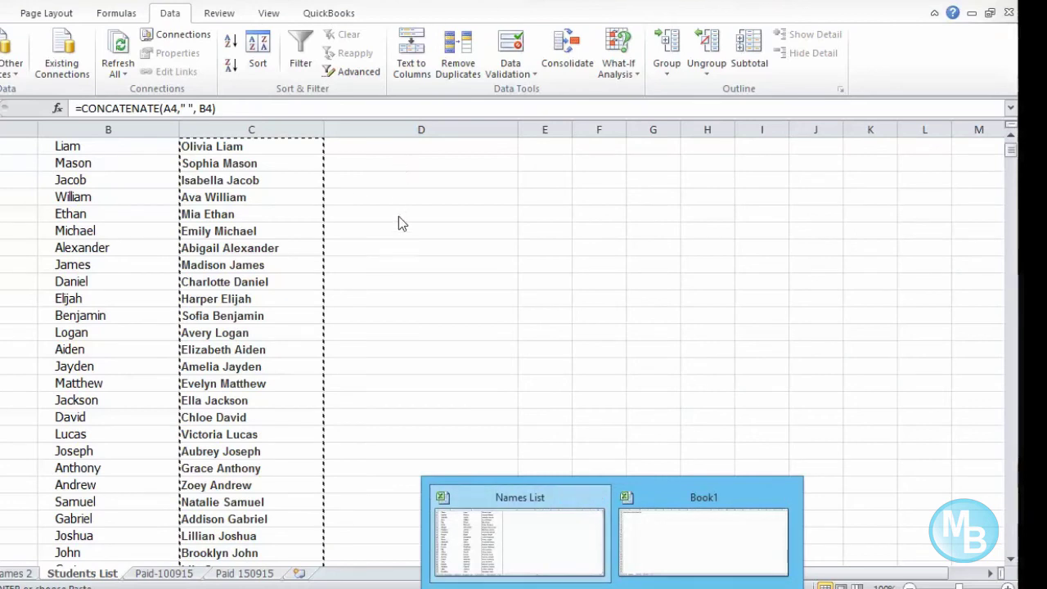
pyautogui.hotkey('ctrl', 'v')
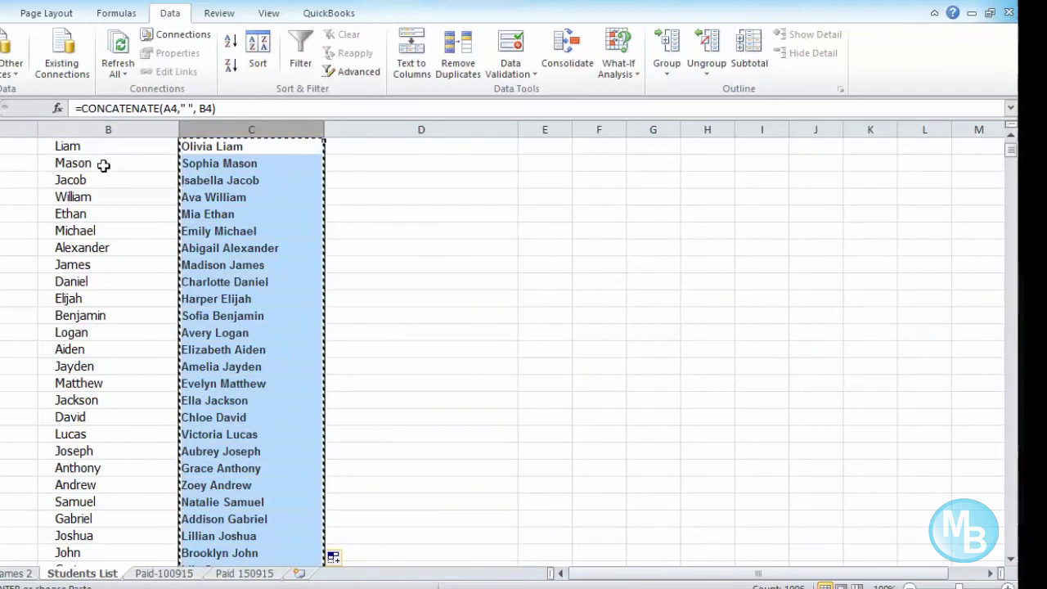
pyautogui.click(397, 314)
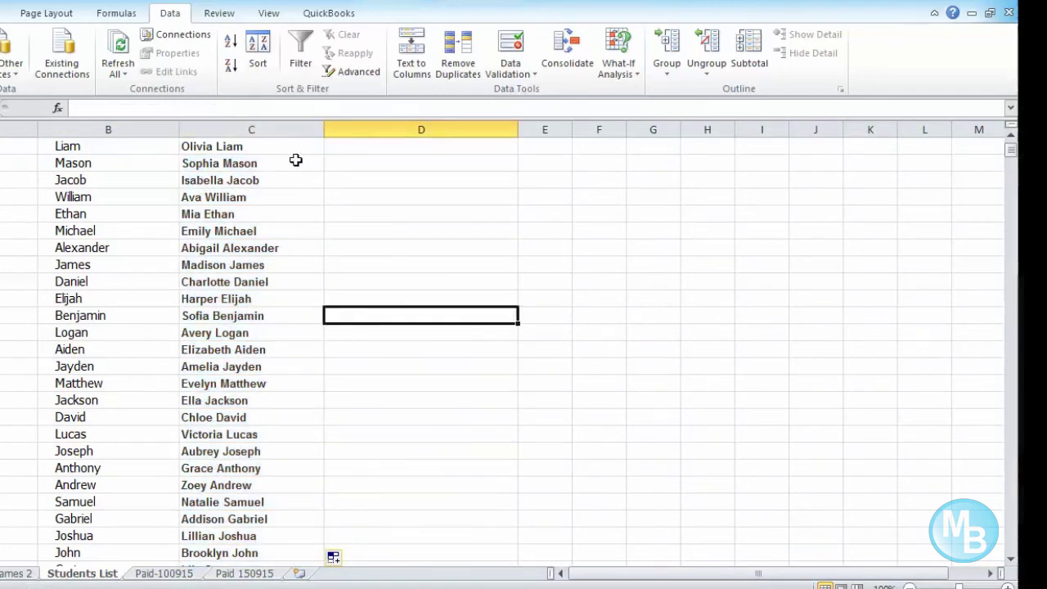
pyautogui.click(267, 122)
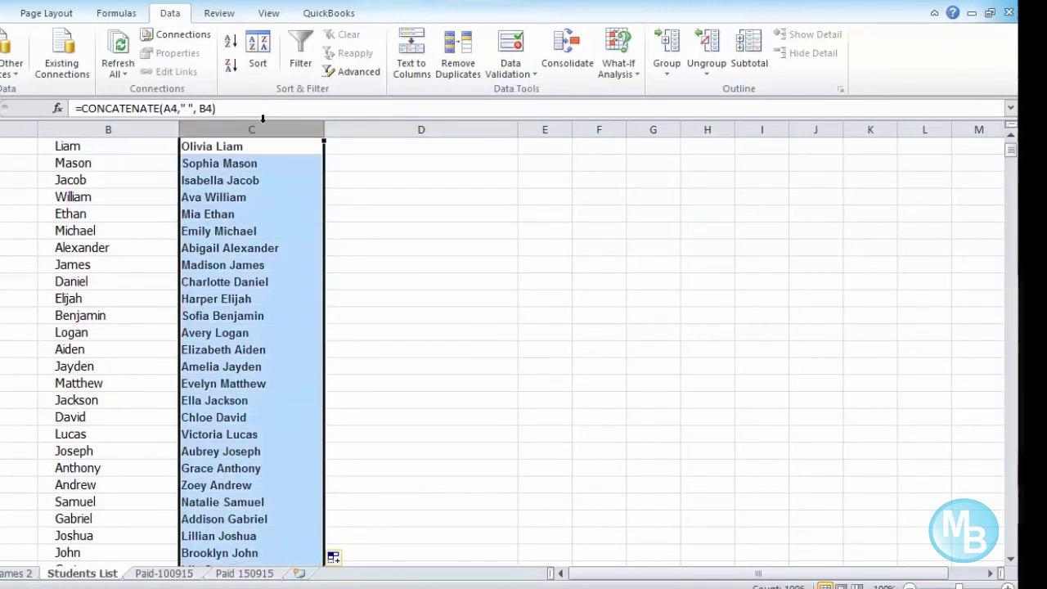
pyautogui.click(232, 48)
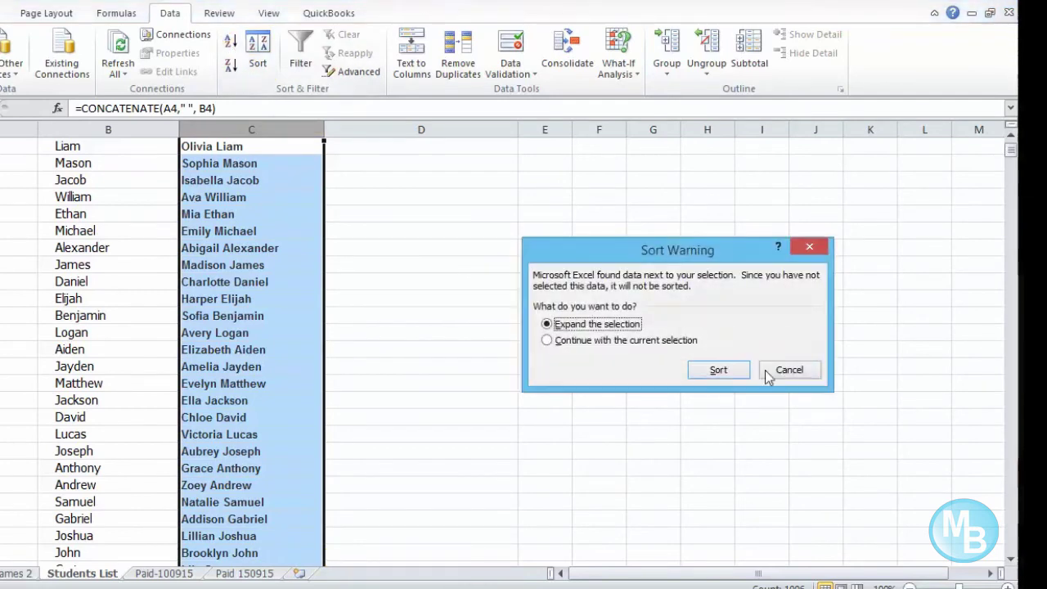
pyautogui.click(719, 370)
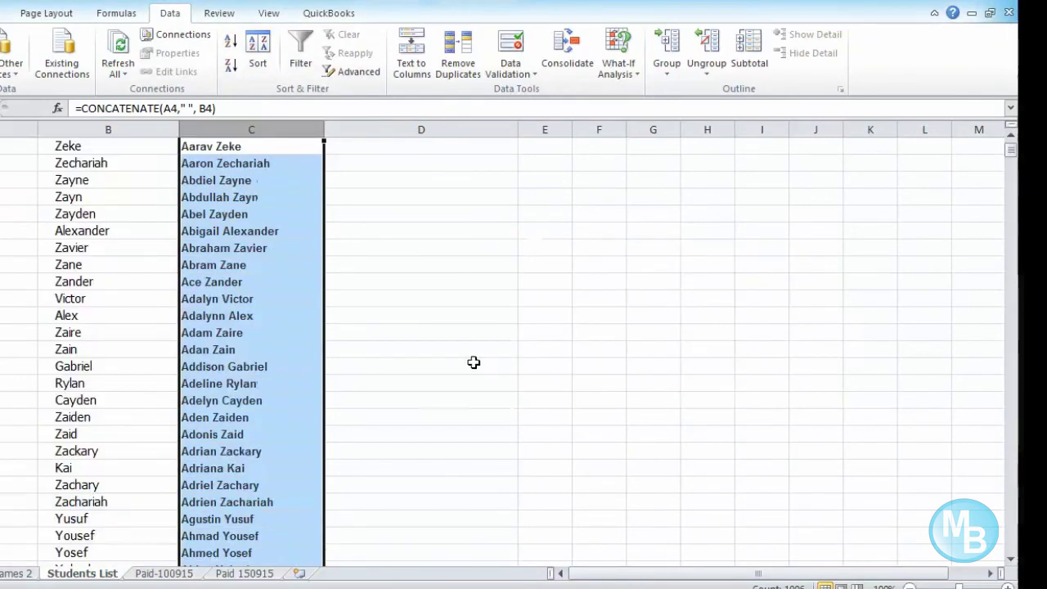
pyautogui.click(441, 264)
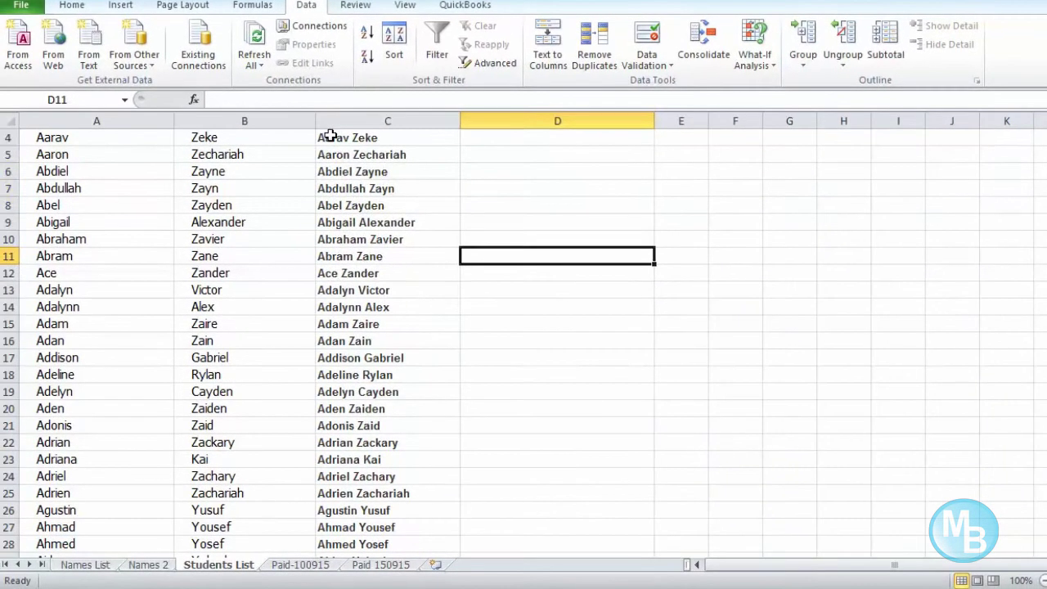
pyautogui.moveTo(225, 142); pyautogui.dragTo(261, 566)
pyautogui.moveTo(365, 559); pyautogui.dragTo(356, 504)
pyautogui.rightClick(365, 409)
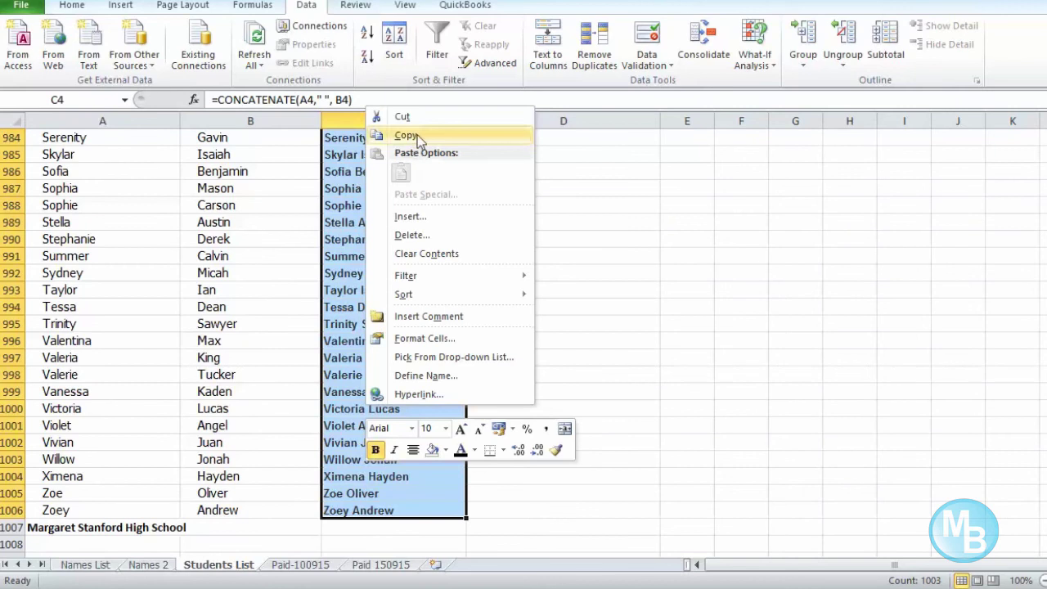
pyautogui.click(418, 137)
pyautogui.scroll(20, 498, 287)
pyautogui.scroll(-20, 507, 279)
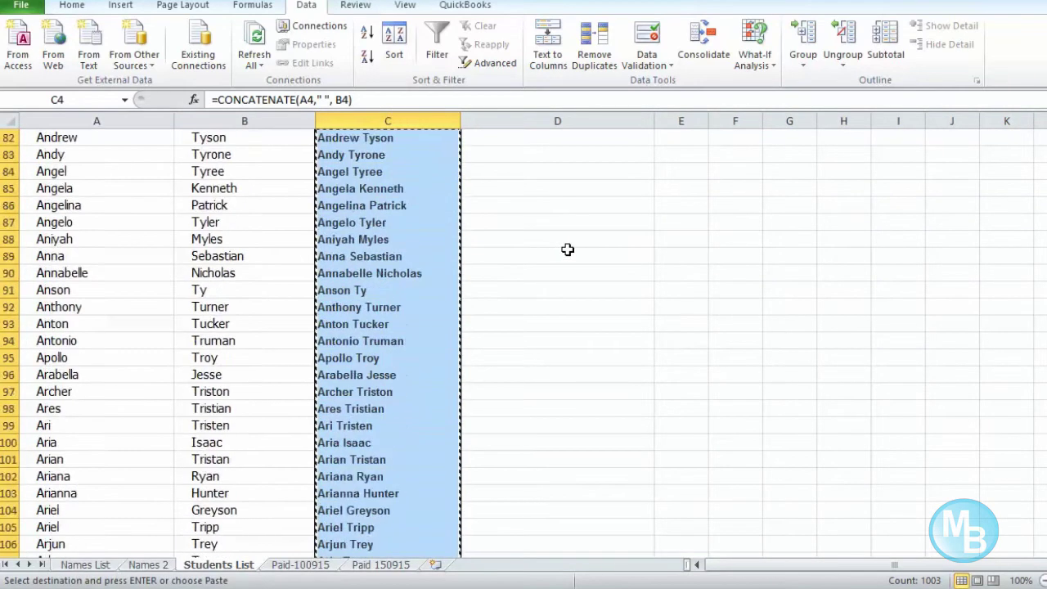
pyautogui.scroll(-20, 568, 250)
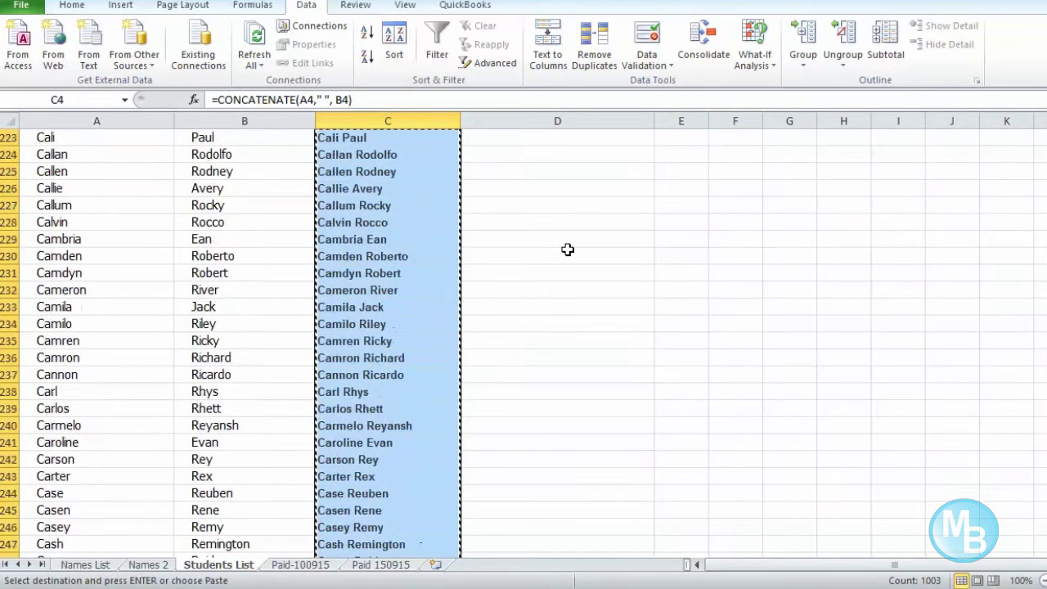
pyautogui.scroll(-8, 567, 250)
pyautogui.click(749, 588)
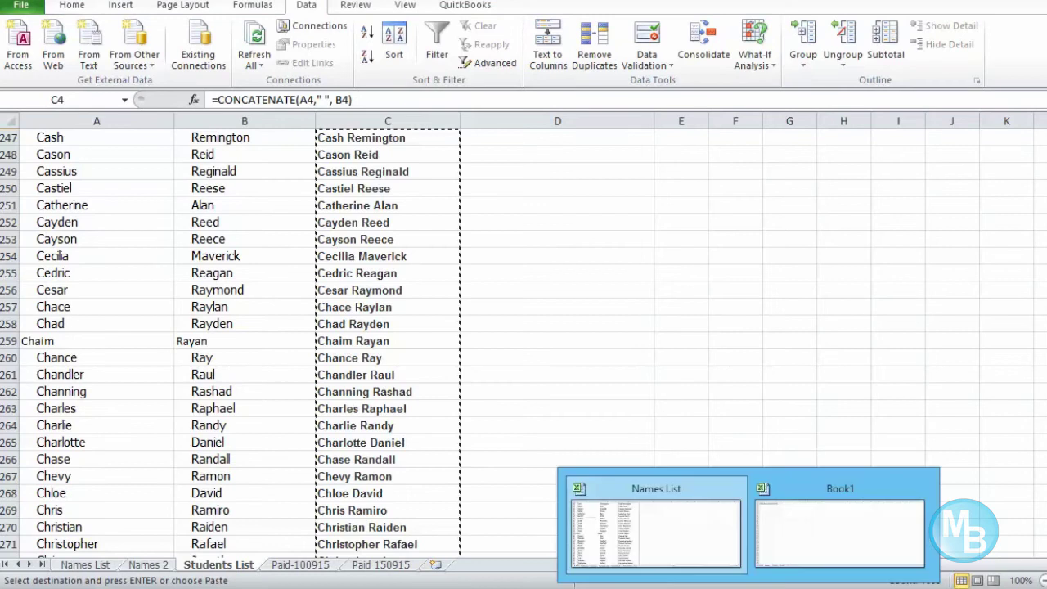
pyautogui.hotkey('alt', 'Tab')
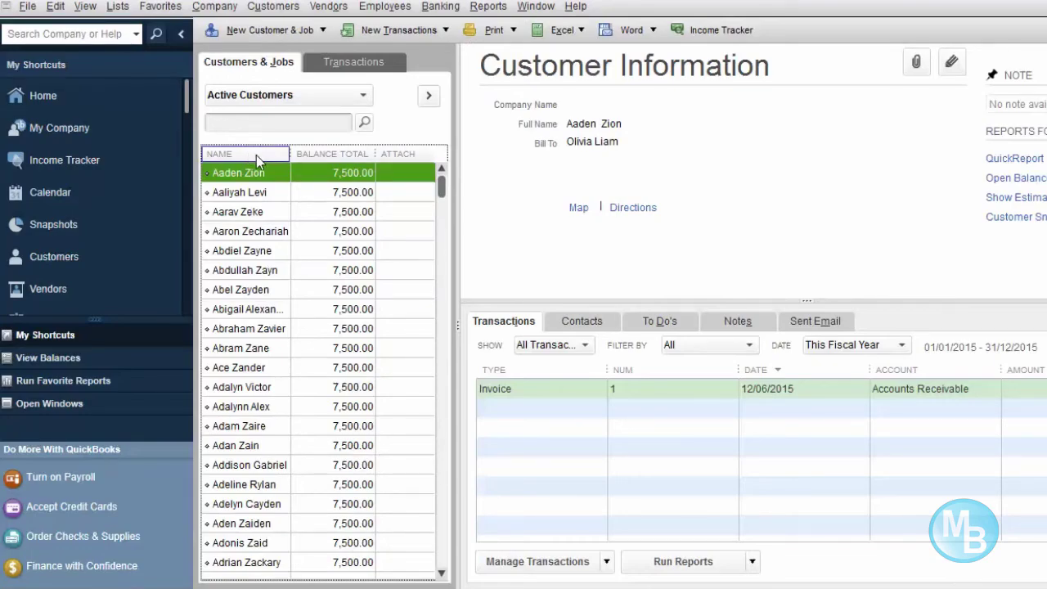
pyautogui.rightClick(307, 290)
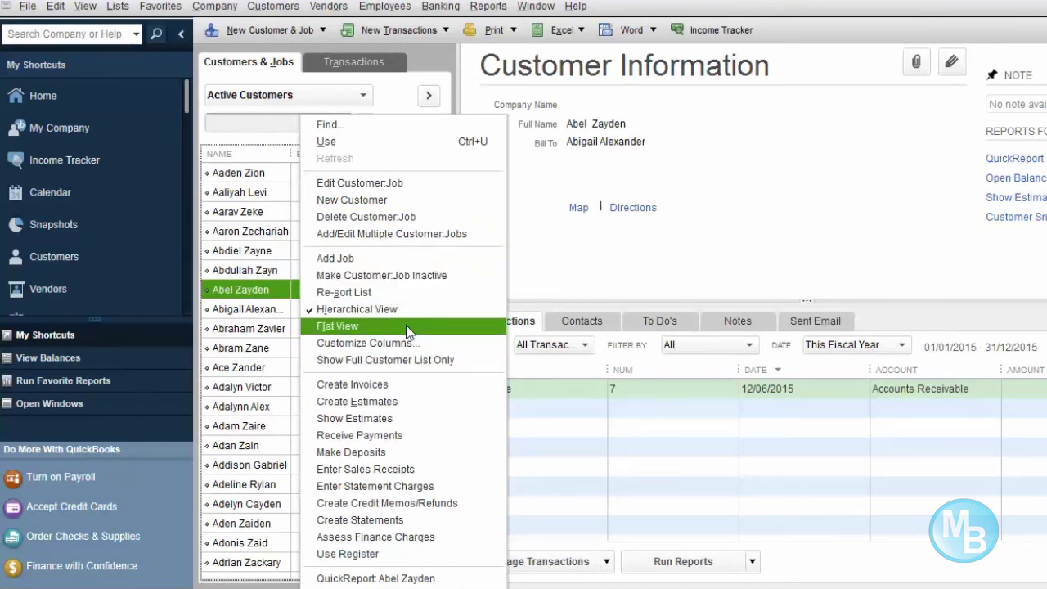
pyautogui.click(332, 236)
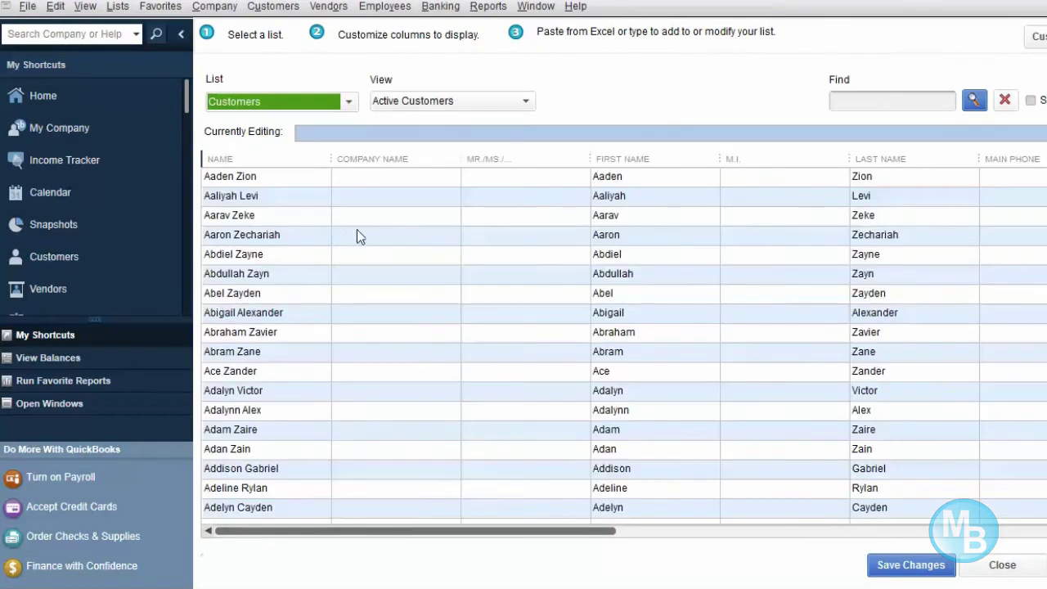
pyautogui.click(257, 159)
pyautogui.click(257, 157)
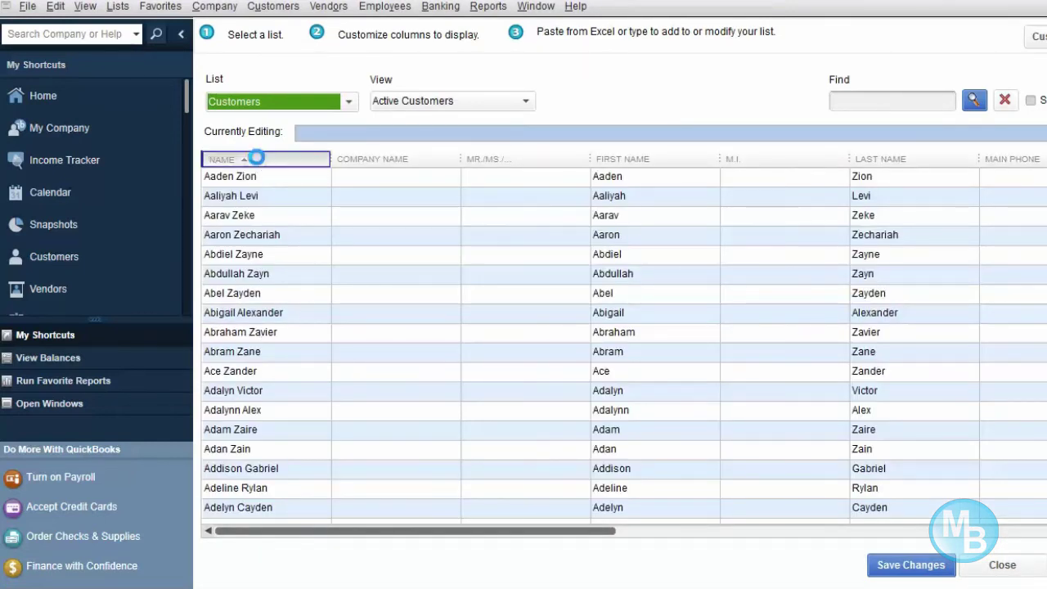
pyautogui.click(257, 157)
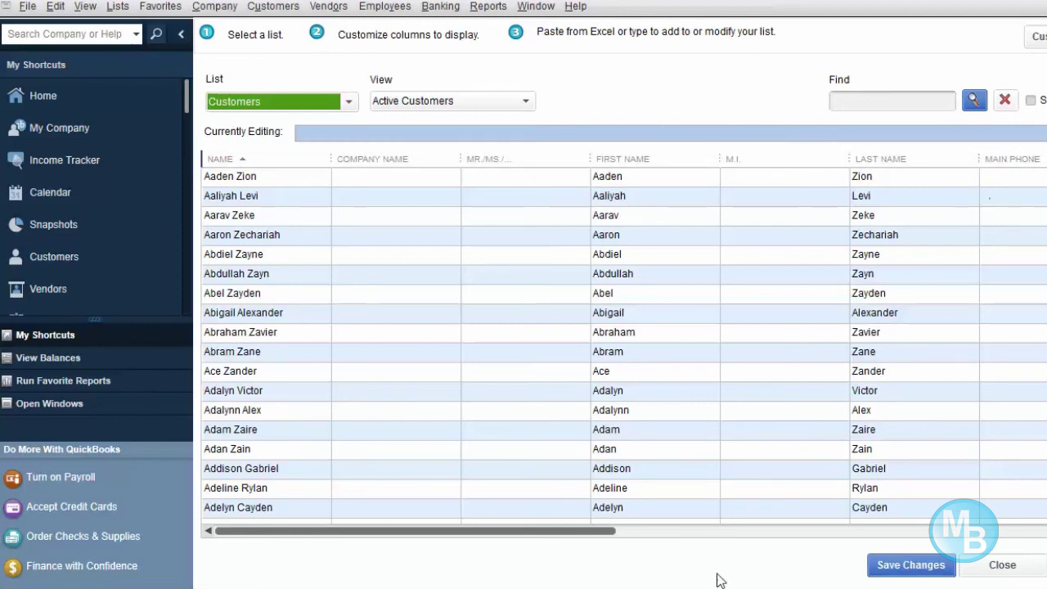
pyautogui.moveTo(538, 531); pyautogui.dragTo(860, 541)
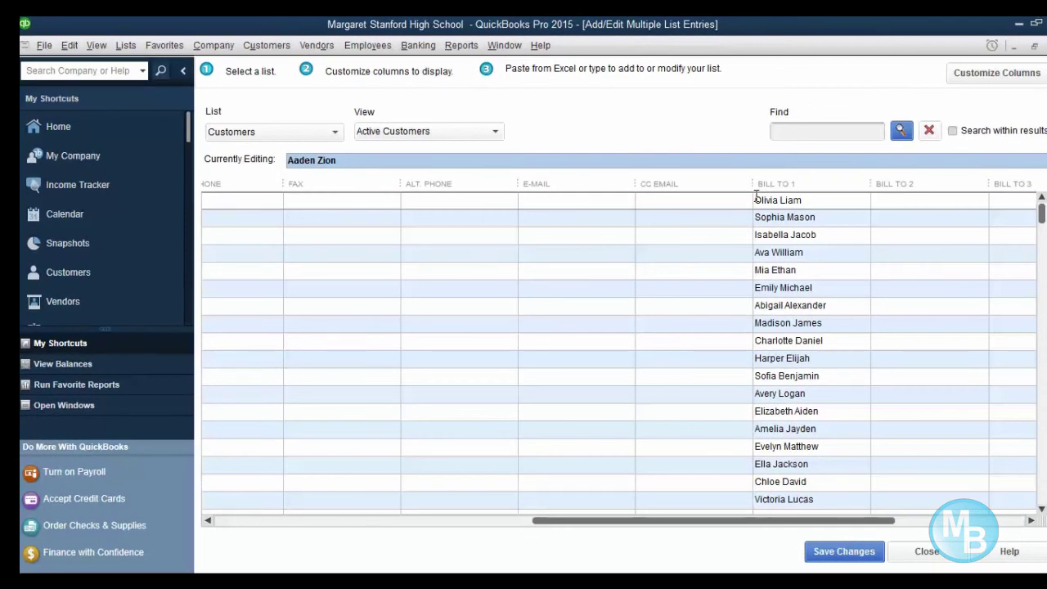
pyautogui.click(754, 196)
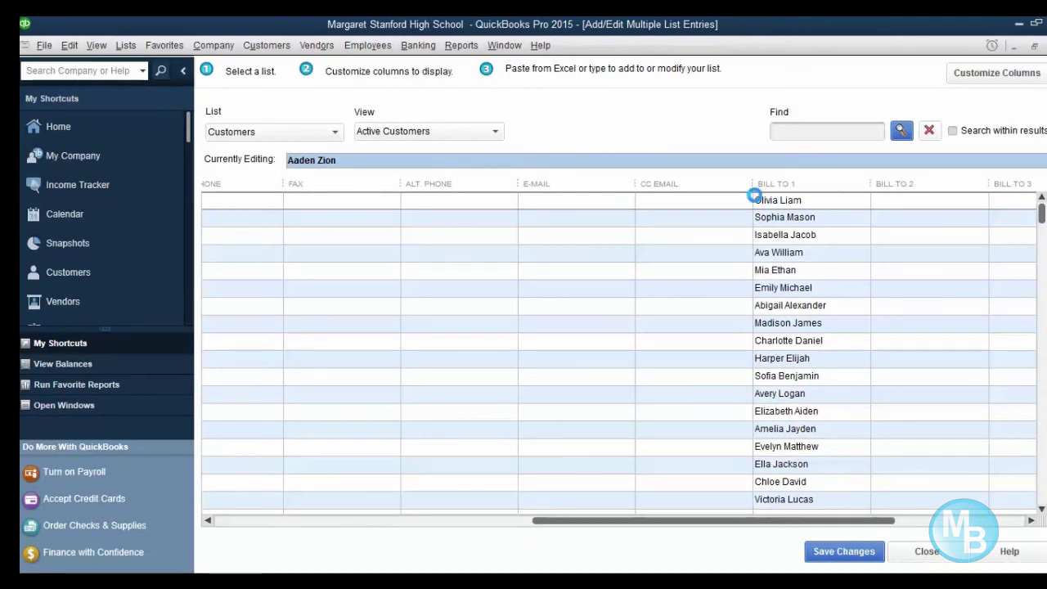
pyautogui.hotkey('ctrl', 'v')
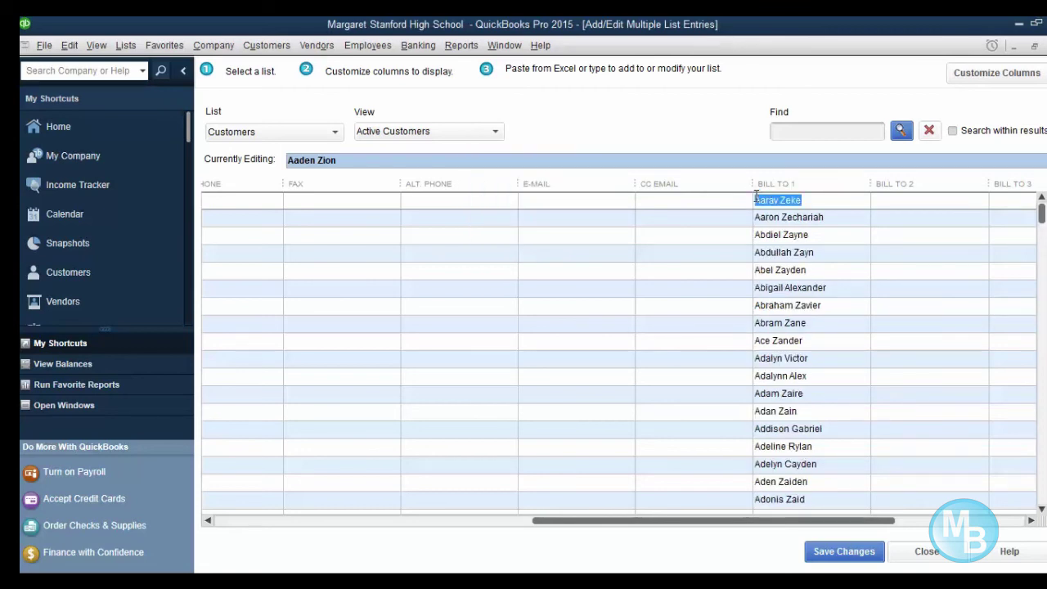
pyautogui.moveTo(806, 521); pyautogui.dragTo(427, 520)
pyautogui.click(427, 519)
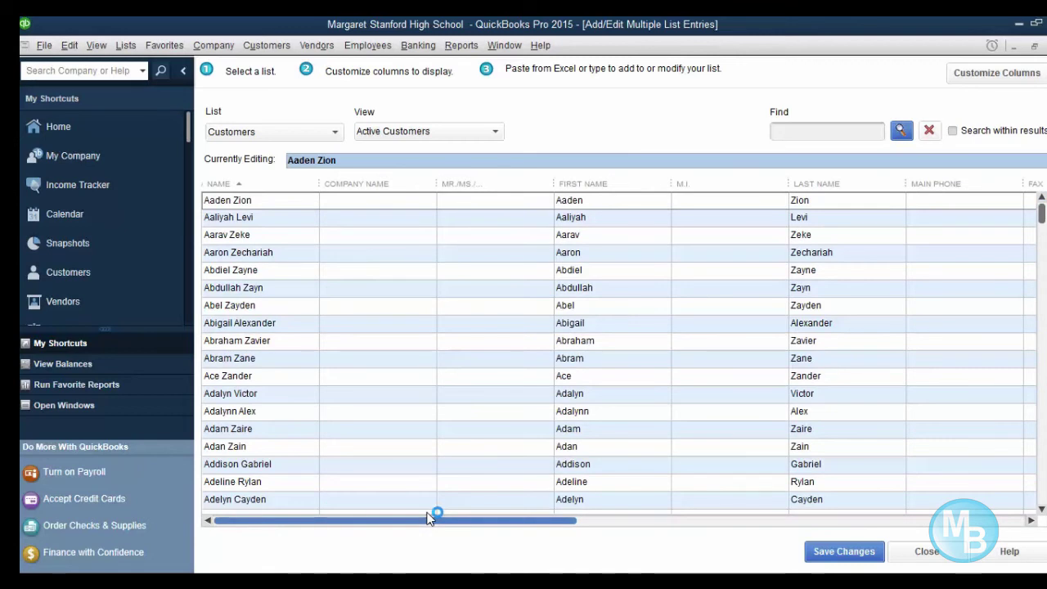
pyautogui.moveTo(438, 519); pyautogui.dragTo(393, 519)
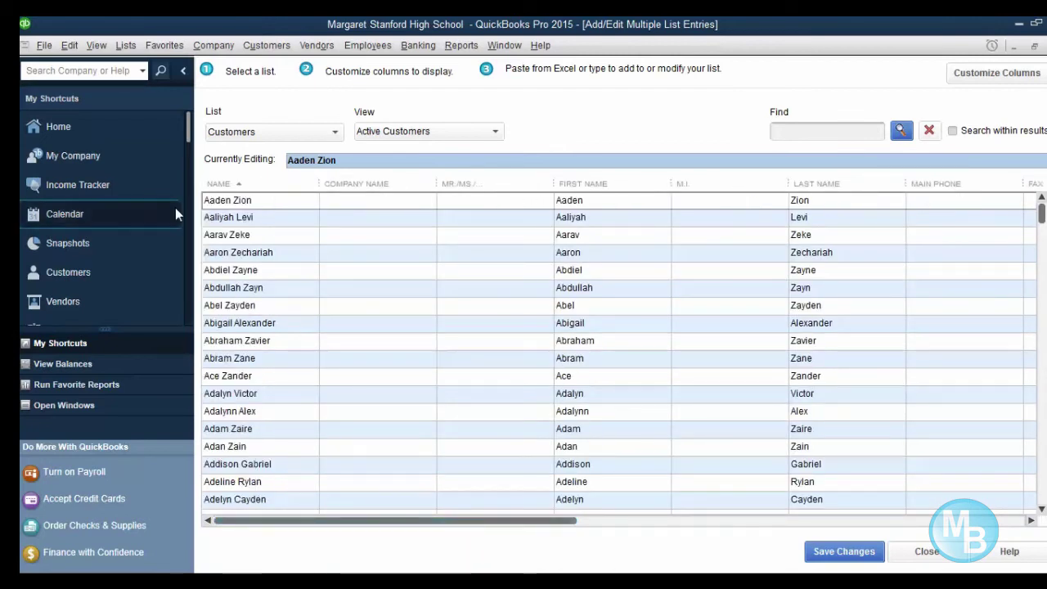
pyautogui.click(216, 203)
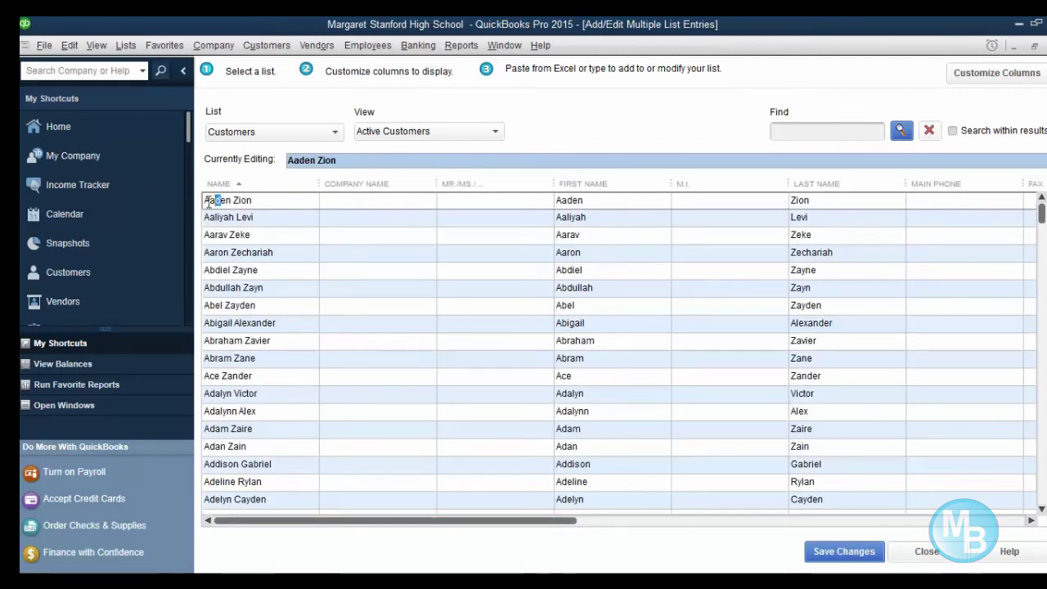
pyautogui.moveTo(205, 202); pyautogui.dragTo(264, 241)
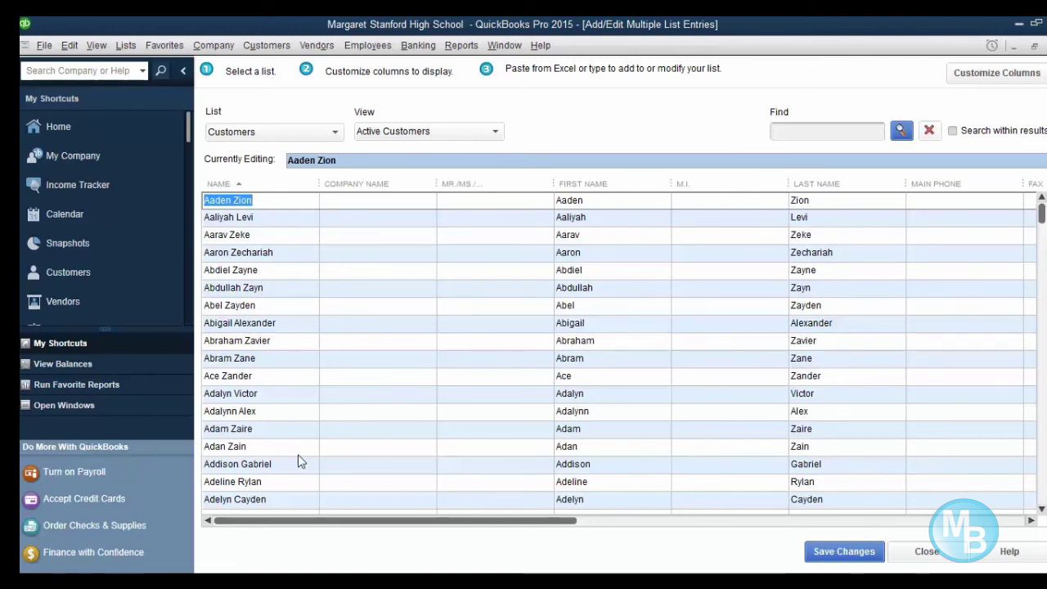
pyautogui.scroll(-3, 302, 440)
pyautogui.scroll(-12, 315, 444)
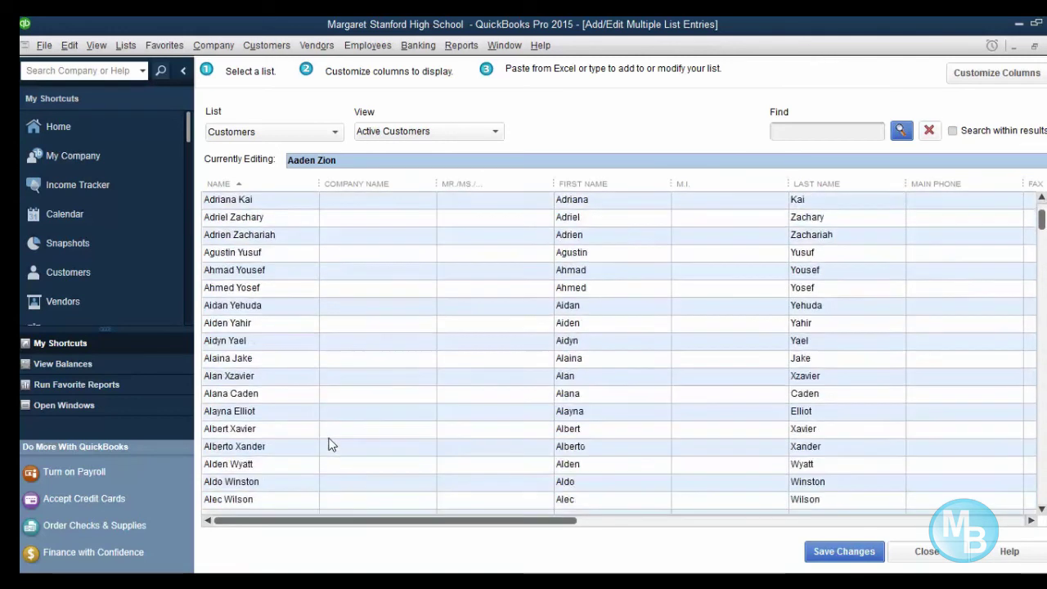
pyautogui.scroll(-11, 331, 444)
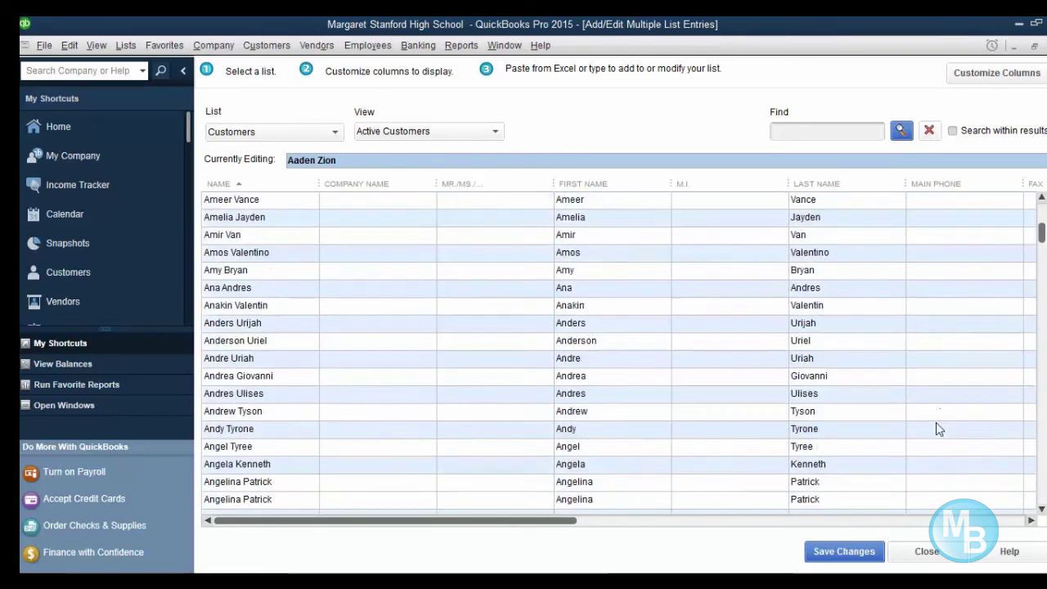
pyautogui.scroll(2, 856, 464)
pyautogui.scroll(15, 857, 464)
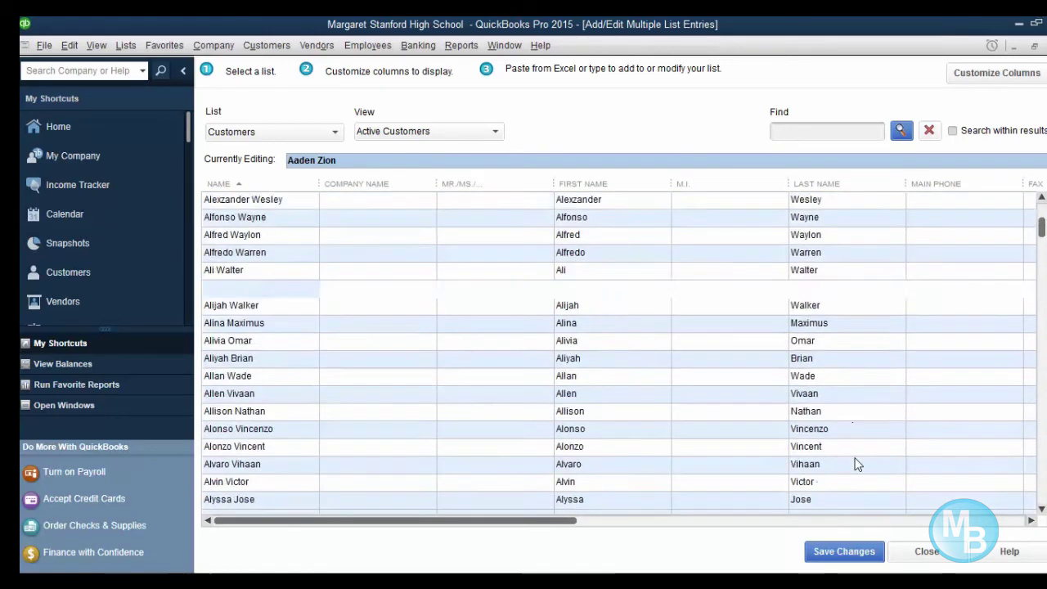
pyautogui.scroll(15, 856, 464)
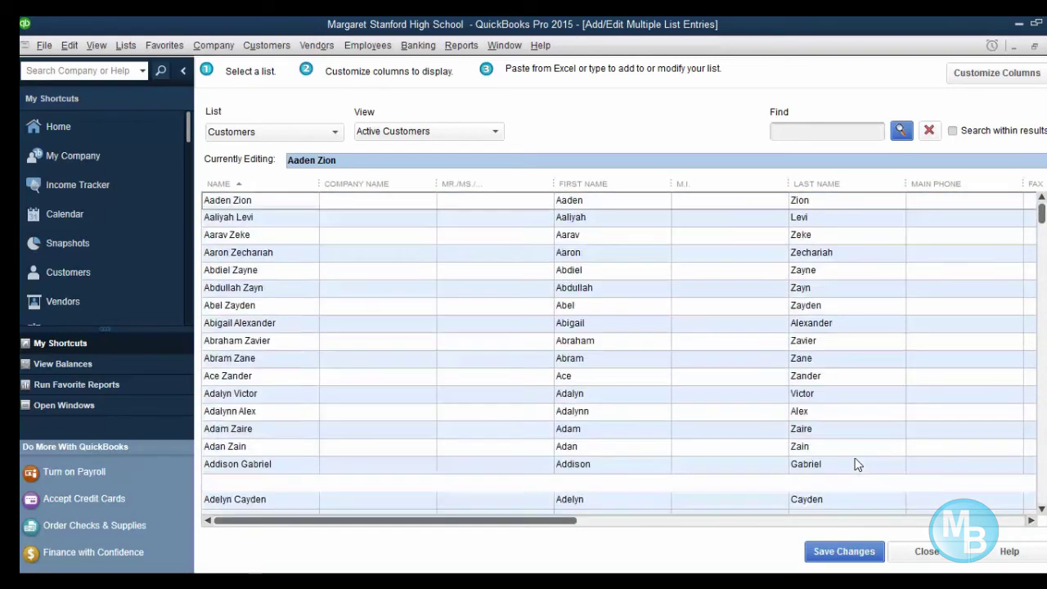
pyautogui.moveTo(573, 522); pyautogui.dragTo(429, 511)
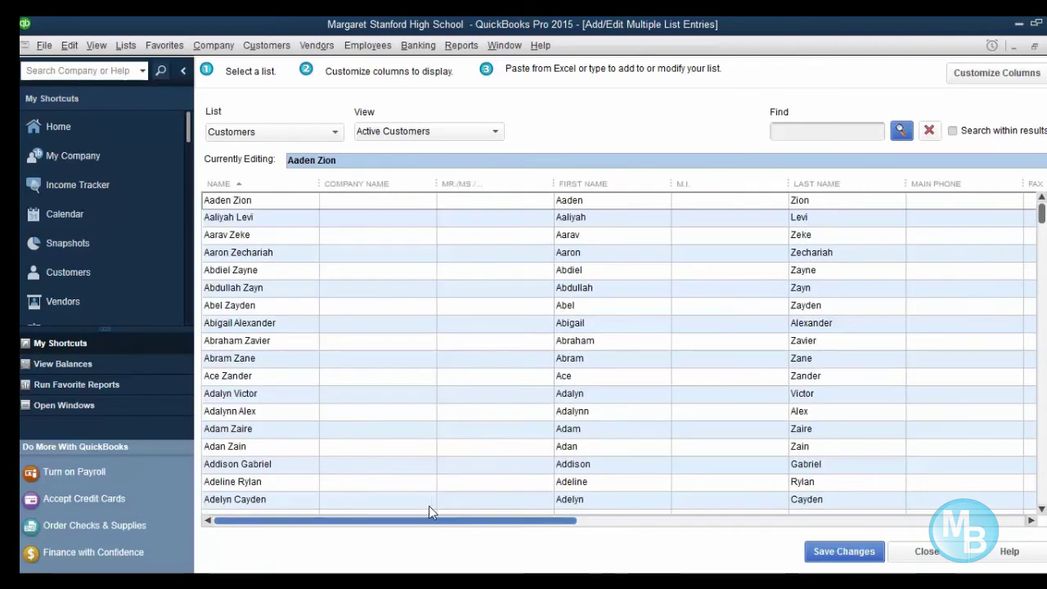
pyautogui.moveTo(573, 518); pyautogui.dragTo(477, 513)
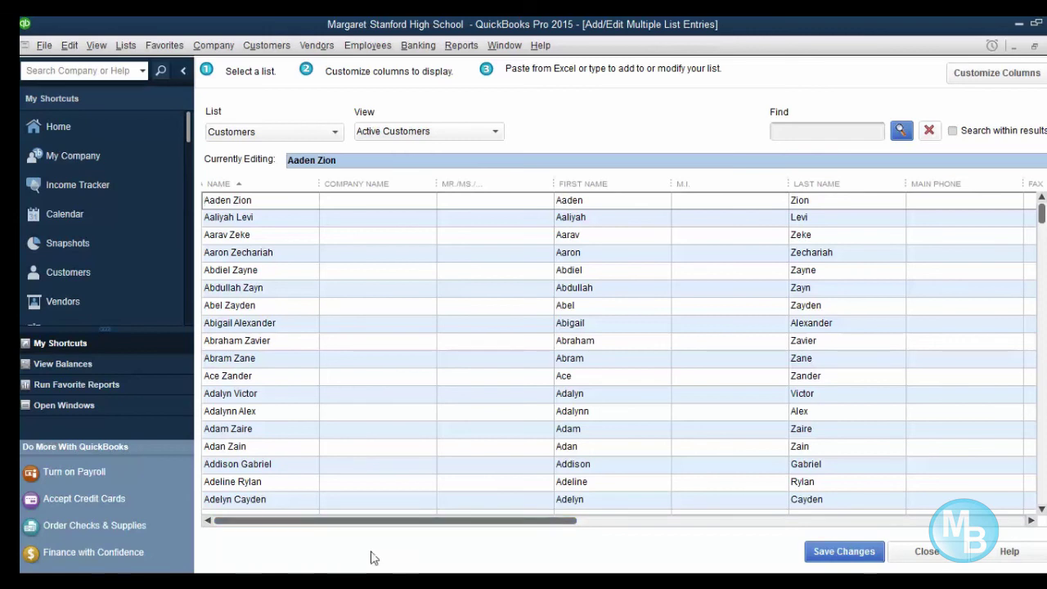
pyautogui.scroll(-15, 675, 360)
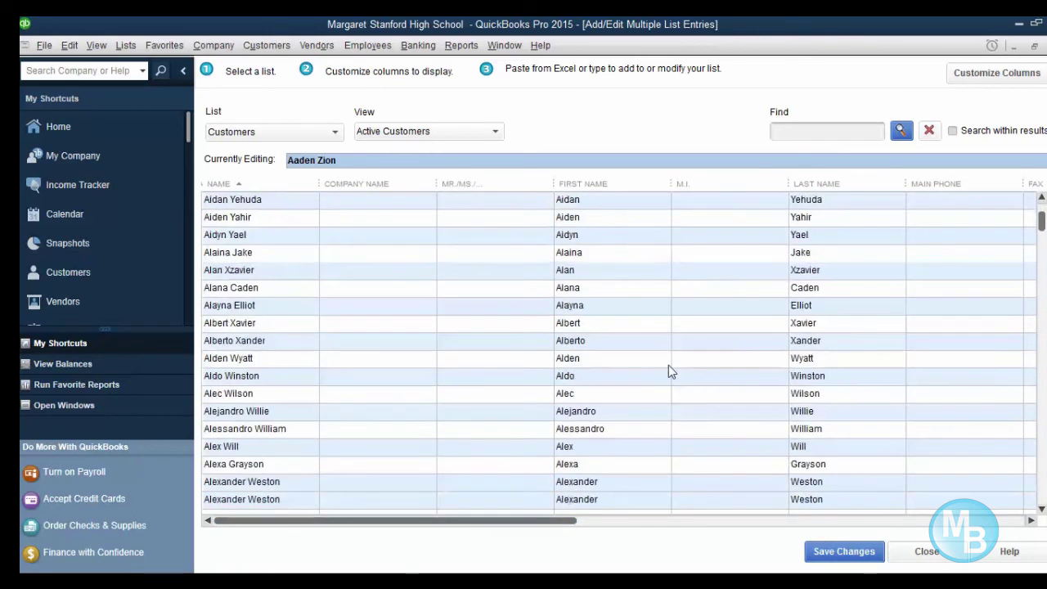
pyautogui.scroll(-15, 652, 382)
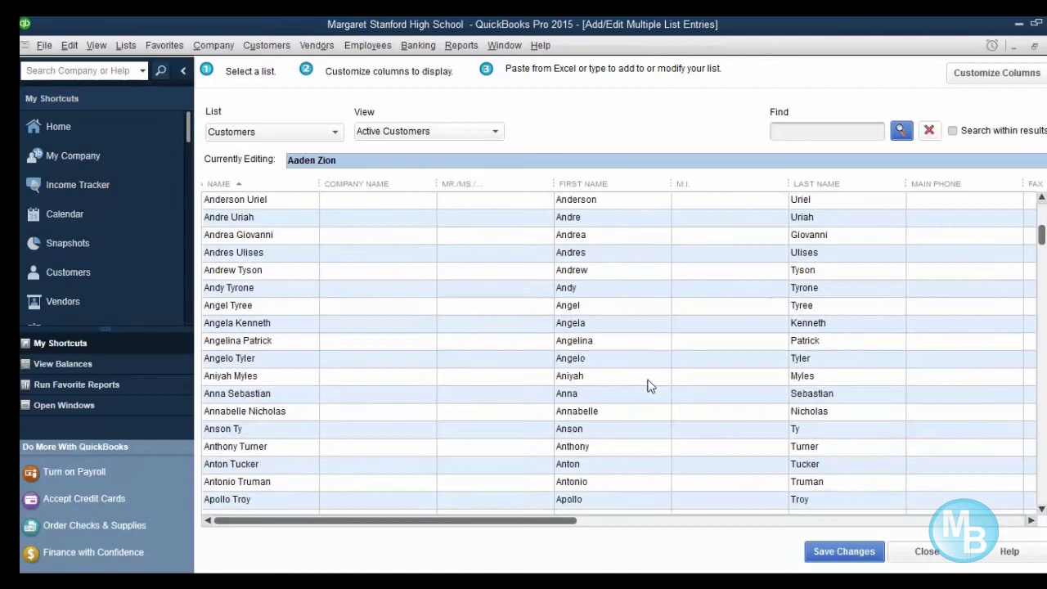
pyautogui.scroll(-15, 653, 385)
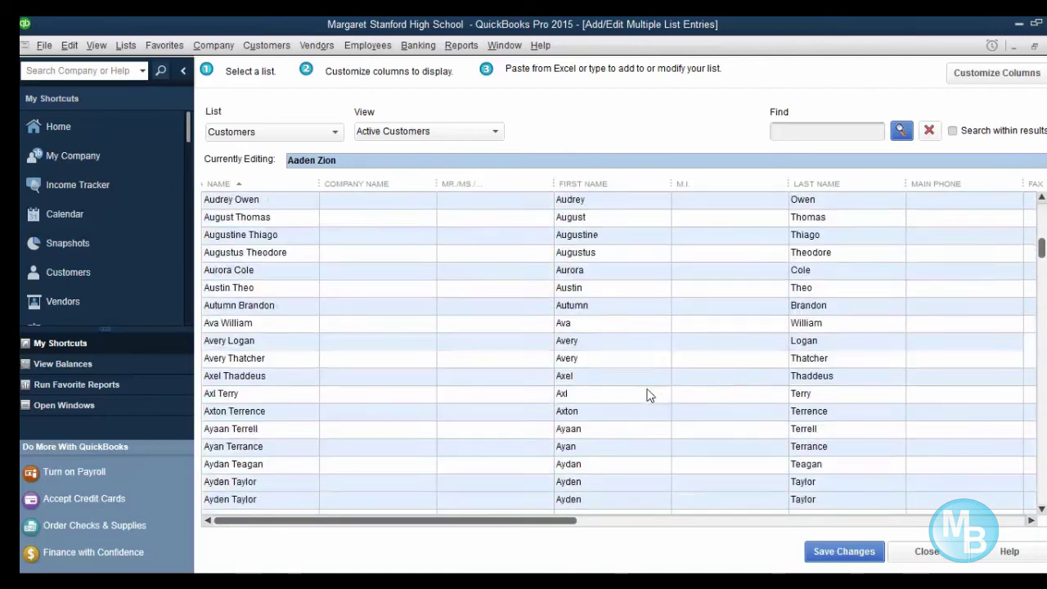
pyautogui.scroll(-15, 982, 368)
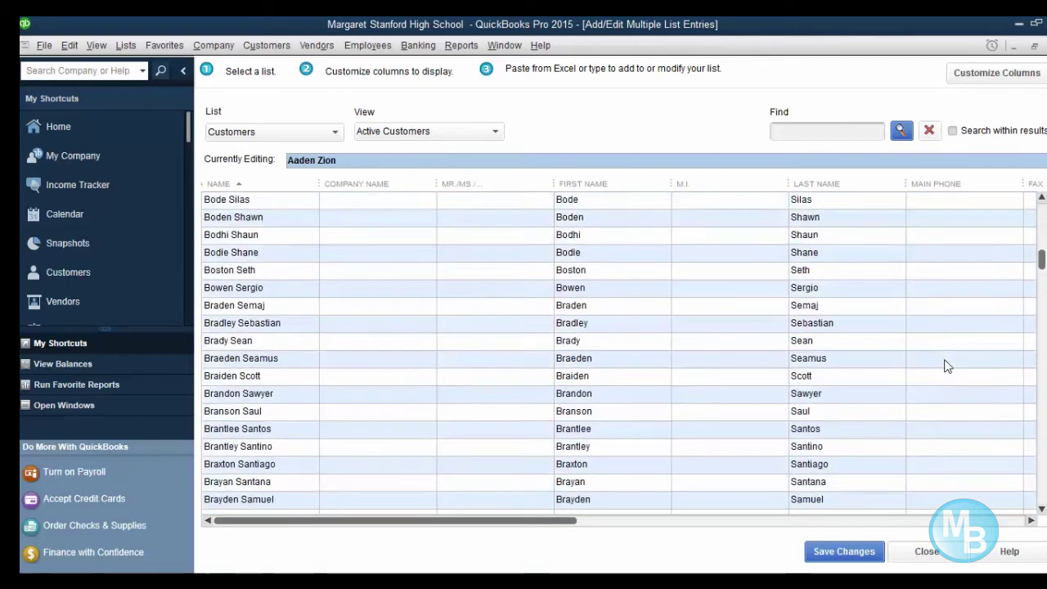
pyautogui.scroll(-4, 1004, 363)
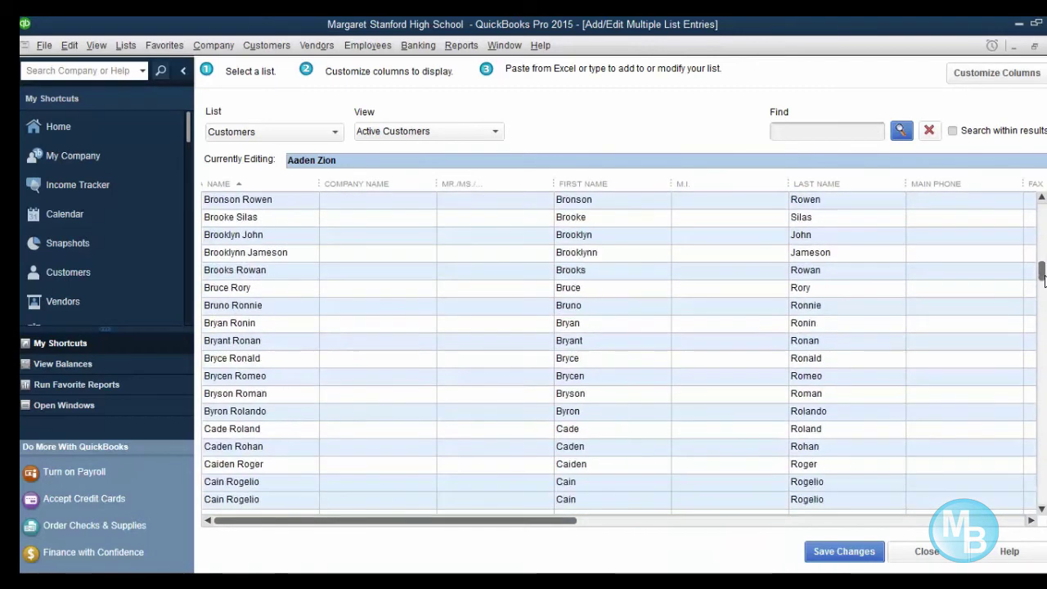
pyautogui.scroll(-13, 1043, 281)
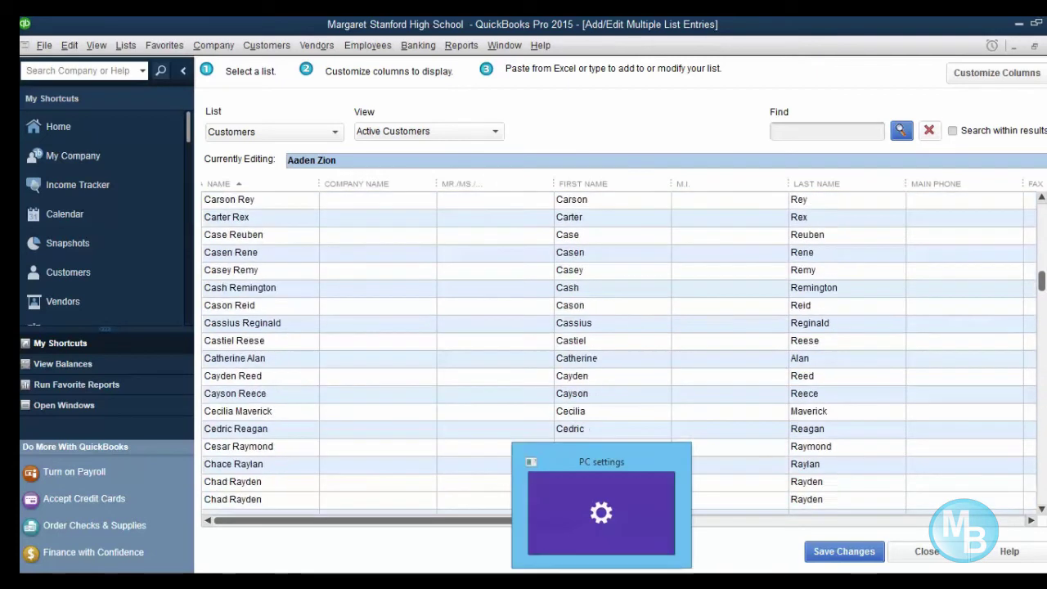
pyautogui.scroll(-12, 362, 351)
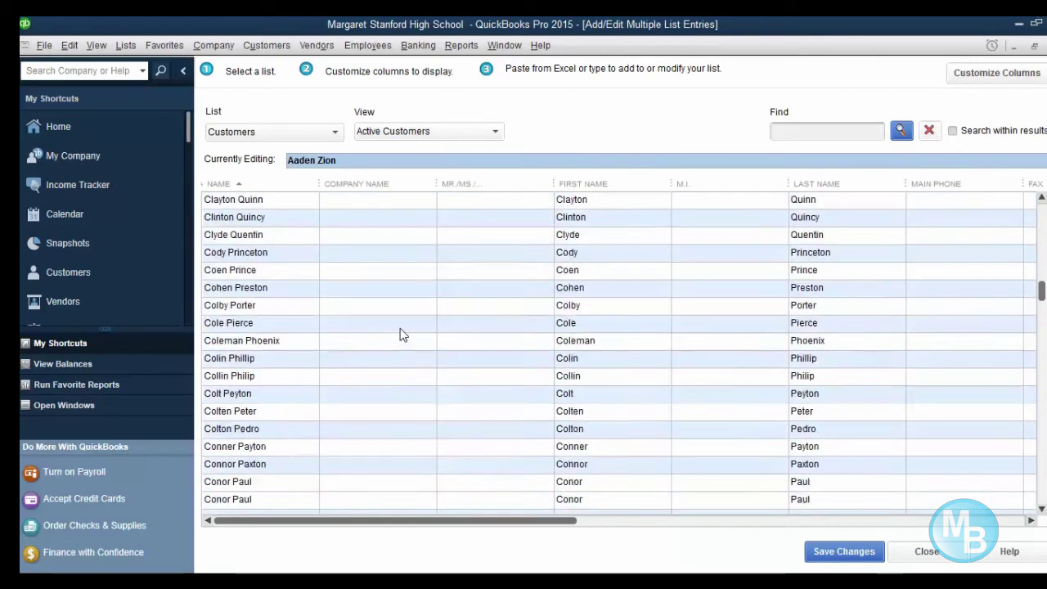
pyautogui.scroll(-5, 400, 330)
pyautogui.scroll(5, 401, 330)
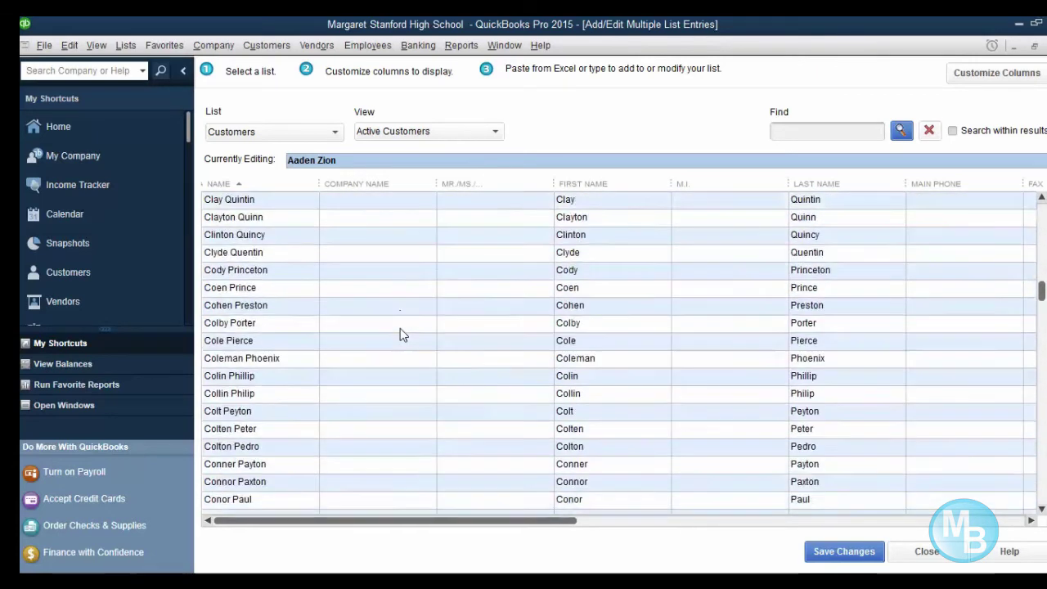
pyautogui.scroll(9, 400, 328)
pyautogui.click(401, 324)
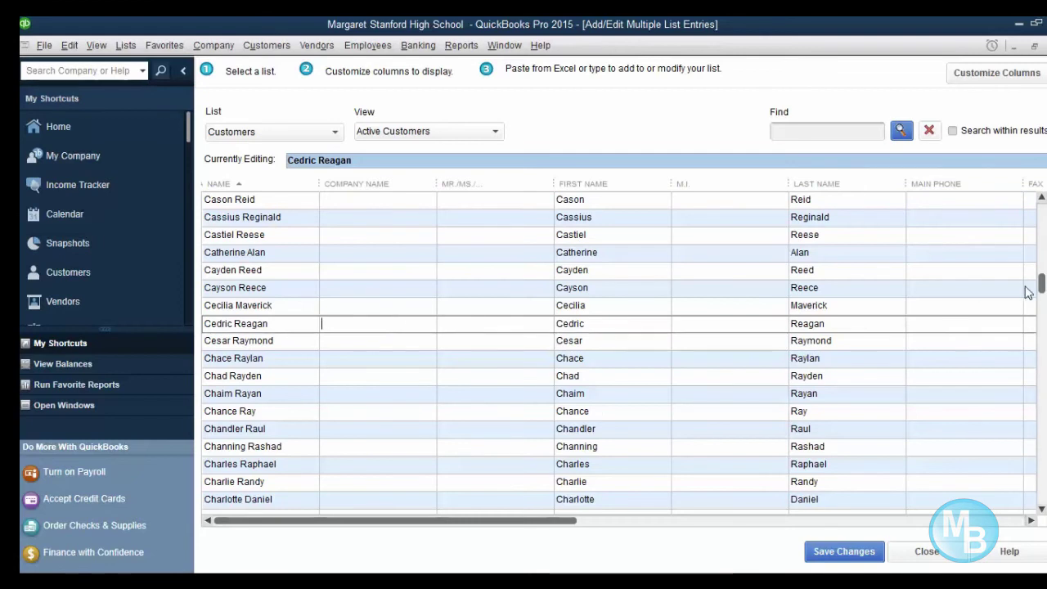
pyautogui.moveTo(1042, 286); pyautogui.dragTo(1042, 211)
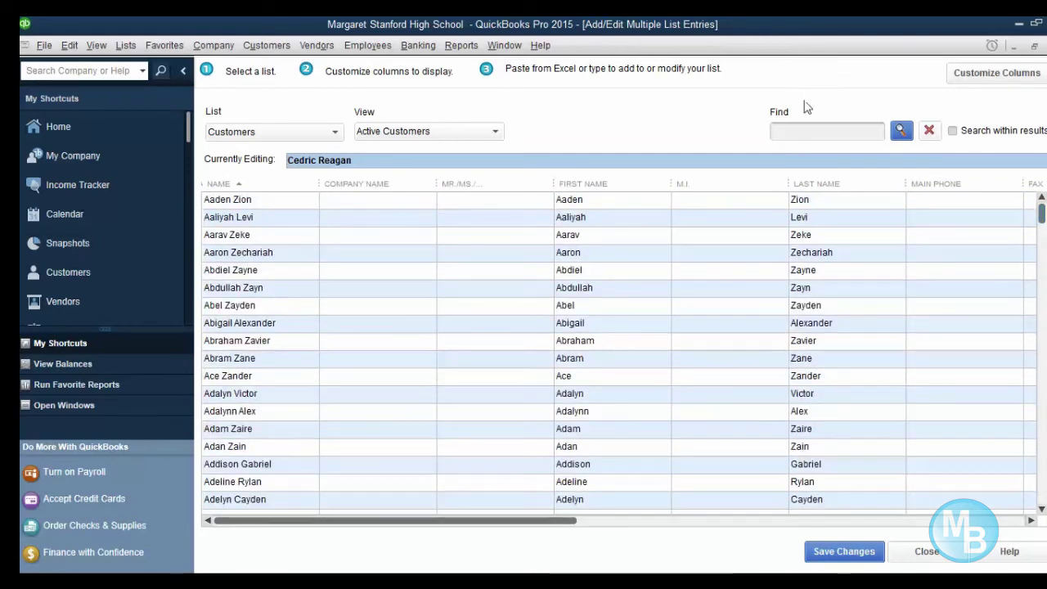
pyautogui.click(1033, 521)
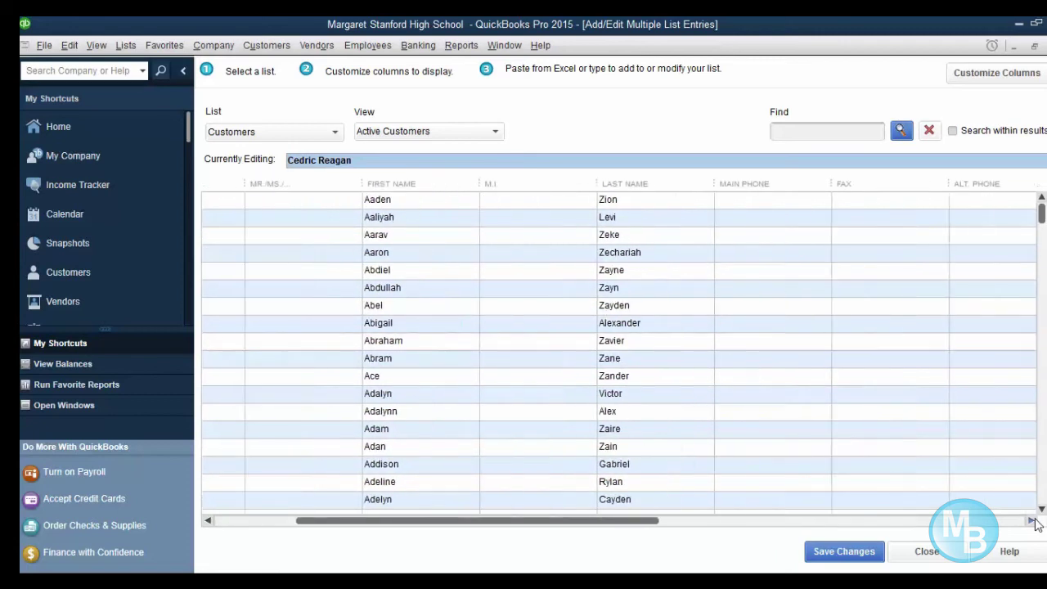
pyautogui.click(1034, 521)
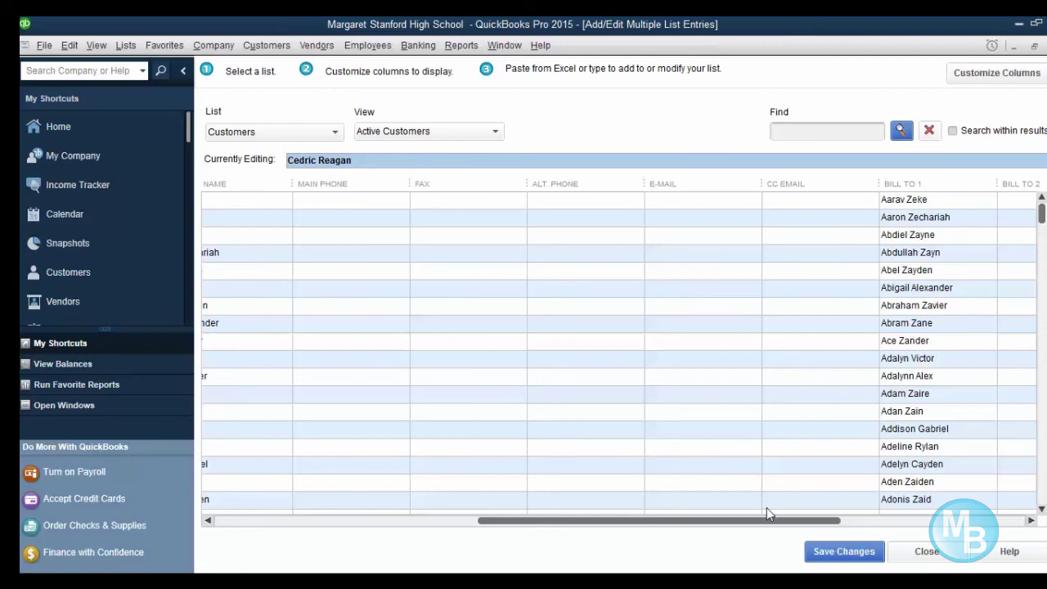
pyautogui.moveTo(765, 522); pyautogui.dragTo(448, 524)
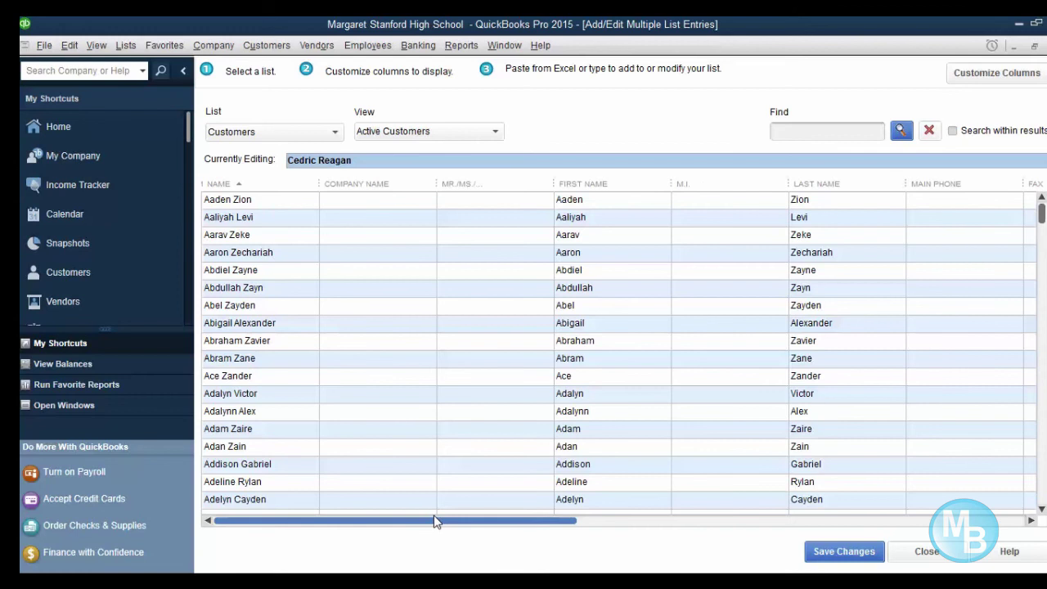
pyautogui.moveTo(436, 522); pyautogui.dragTo(489, 522)
pyautogui.moveTo(511, 522); pyautogui.dragTo(877, 524)
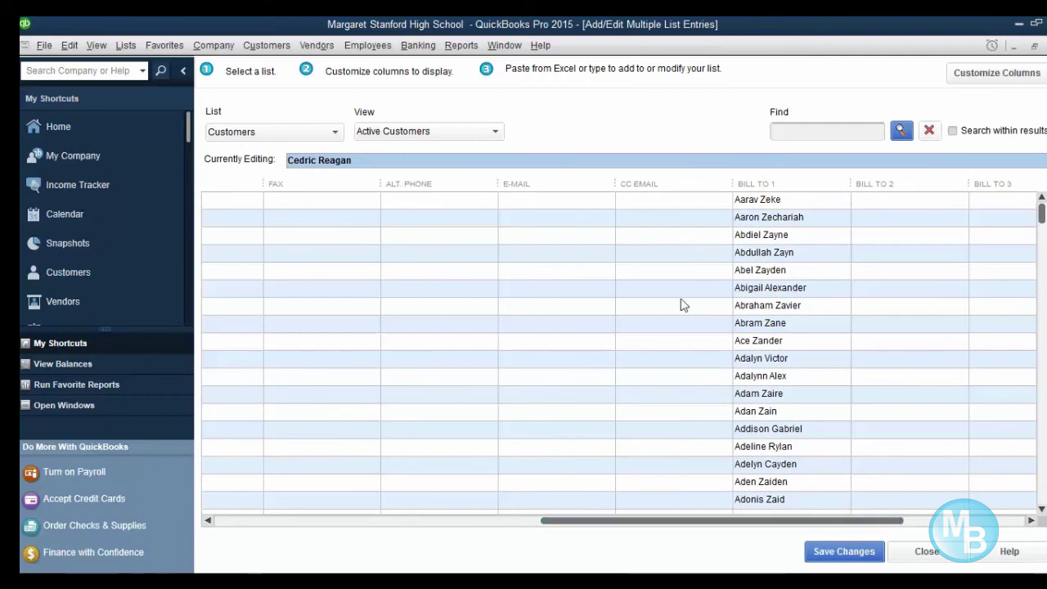
pyautogui.moveTo(806, 526); pyautogui.dragTo(894, 528)
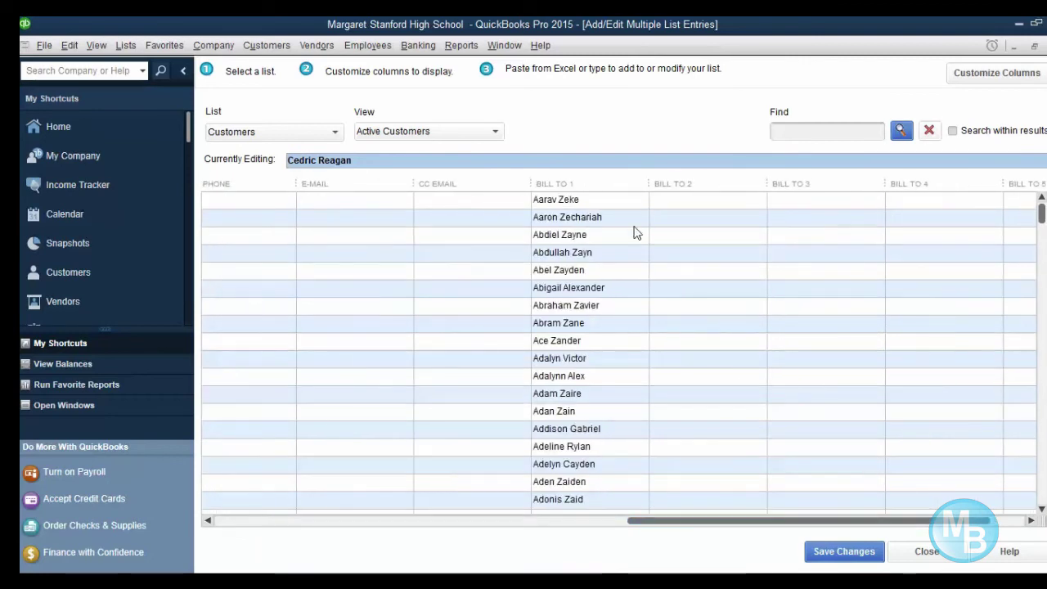
# - Clear the chosen Bill To column's entries and scroll the grid back to the top
pyautogui.rightClick(619, 188)
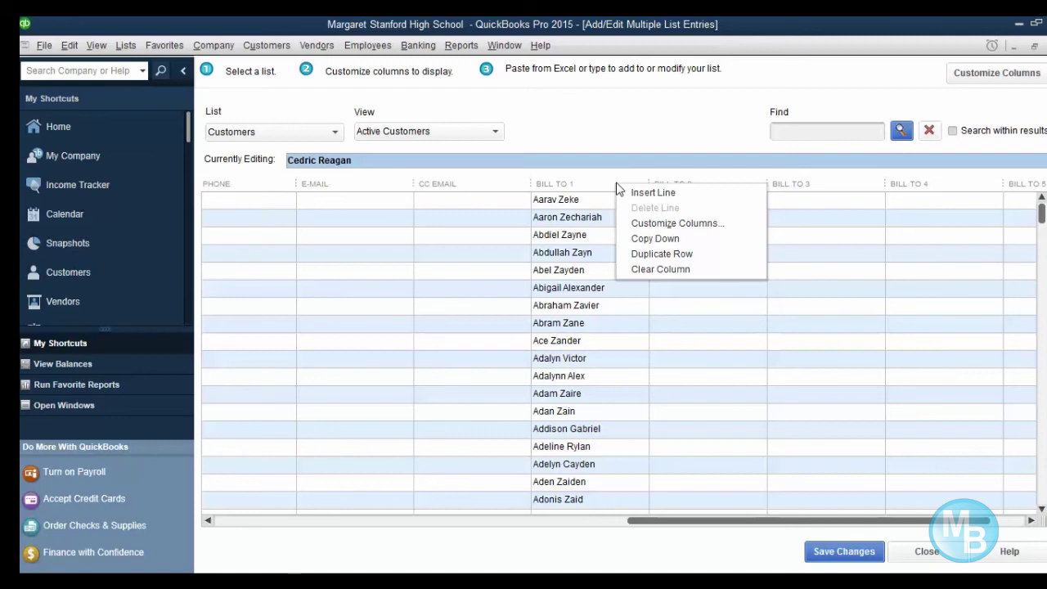
pyautogui.click(703, 270)
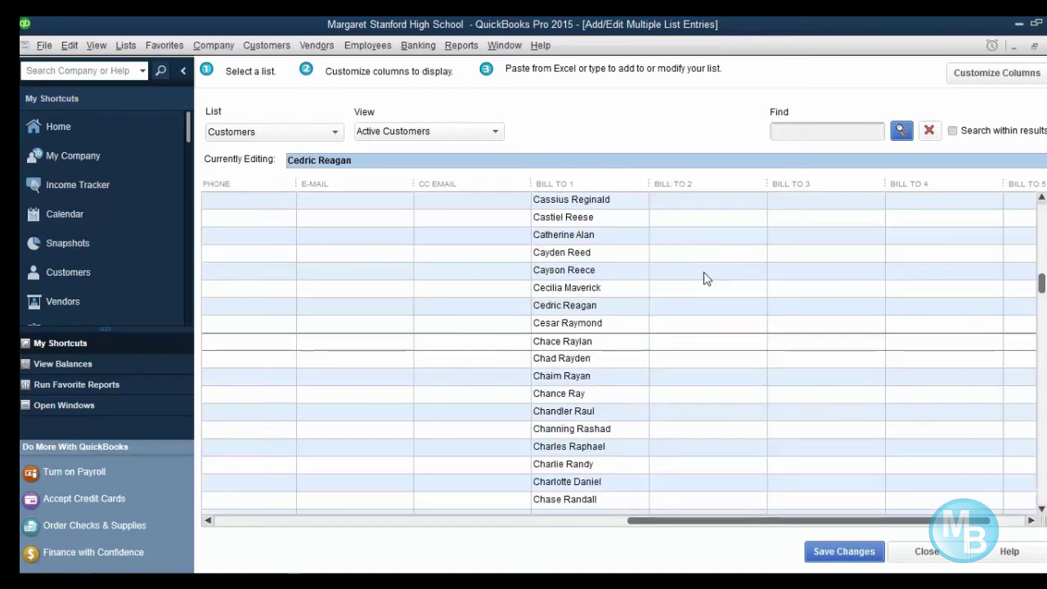
pyautogui.scroll(12, 643, 380)
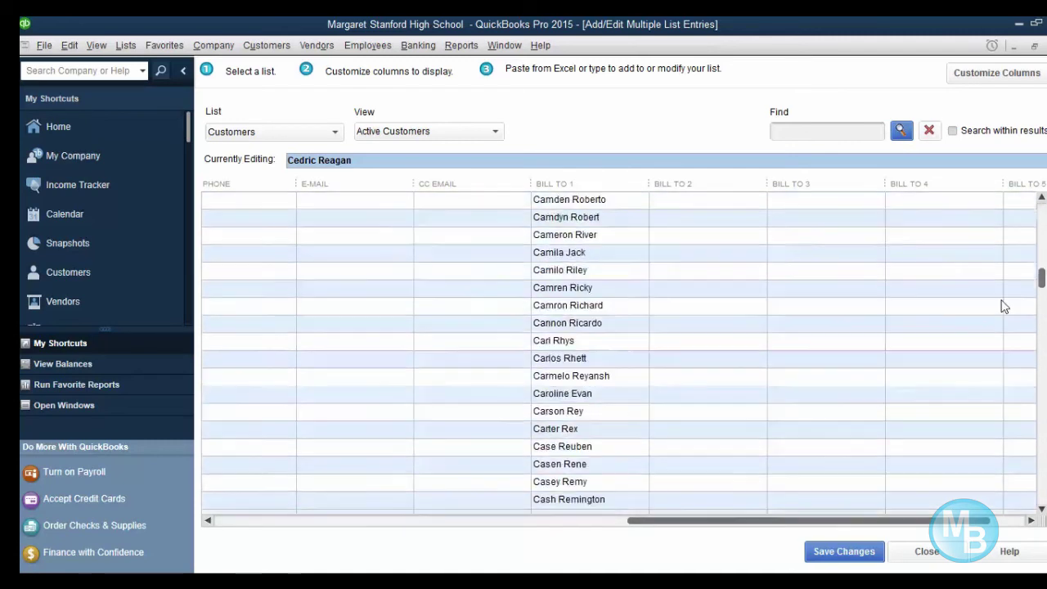
pyautogui.scroll(9, 619, 353)
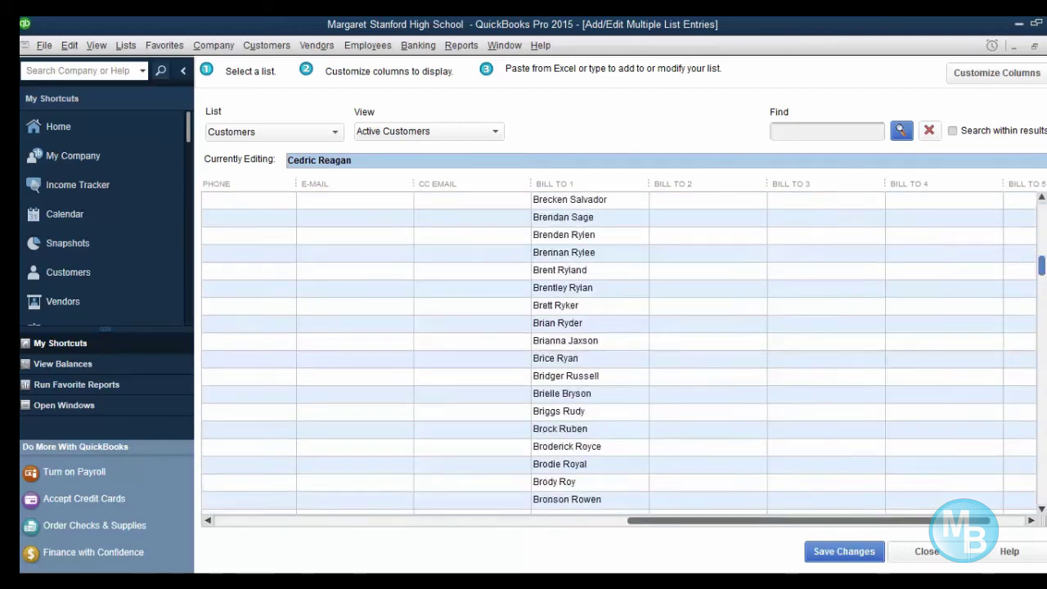
pyautogui.moveTo(1041, 264); pyautogui.dragTo(1044, 216)
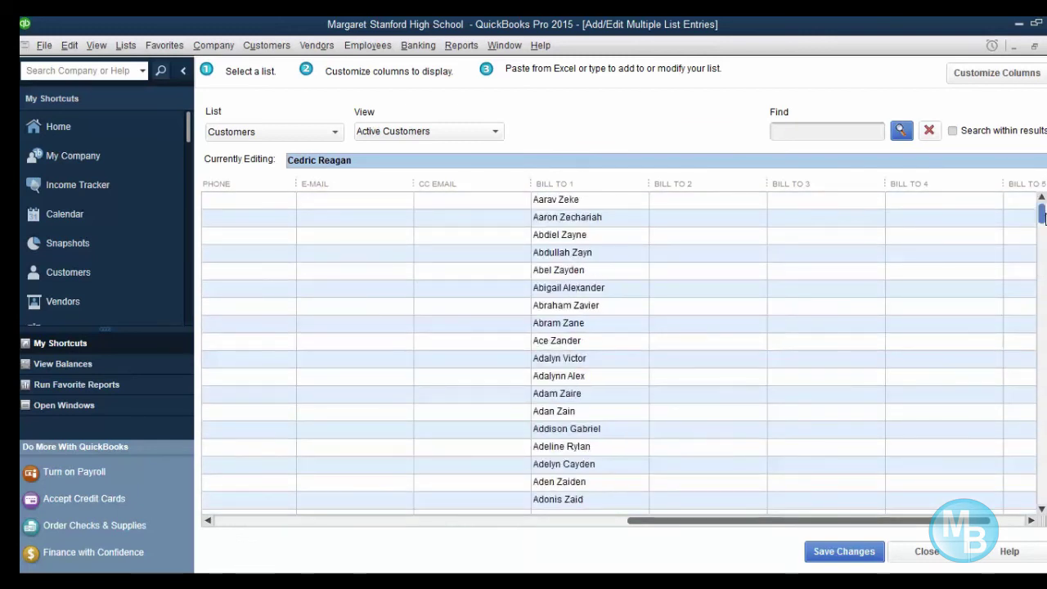
pyautogui.moveTo(861, 527); pyautogui.dragTo(818, 497)
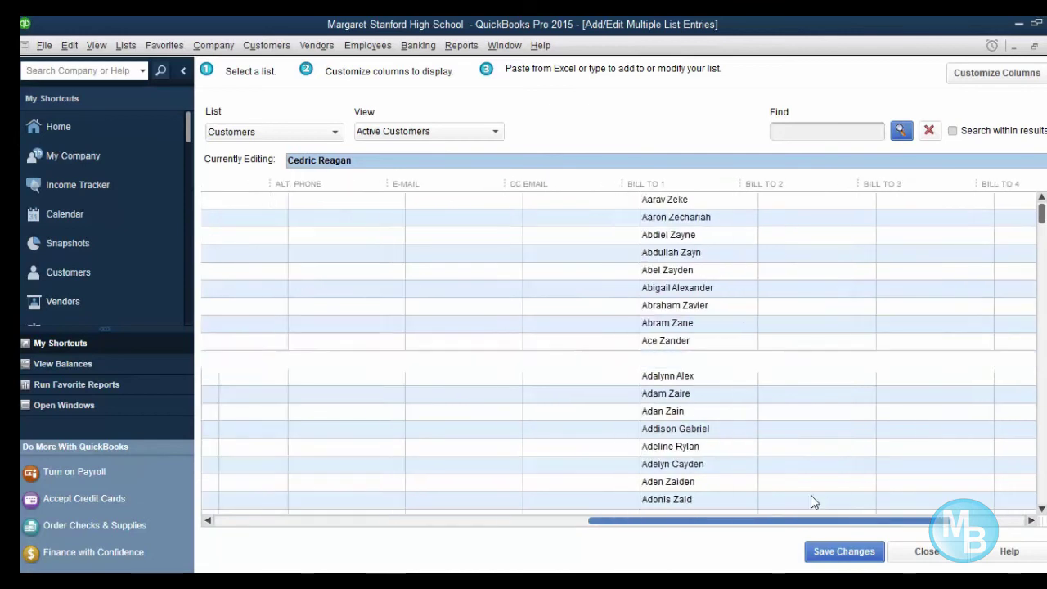
# - Sort the customer grid by the Bill To 1 column in descending order
pyautogui.moveTo(680, 203); pyautogui.dragTo(685, 193)
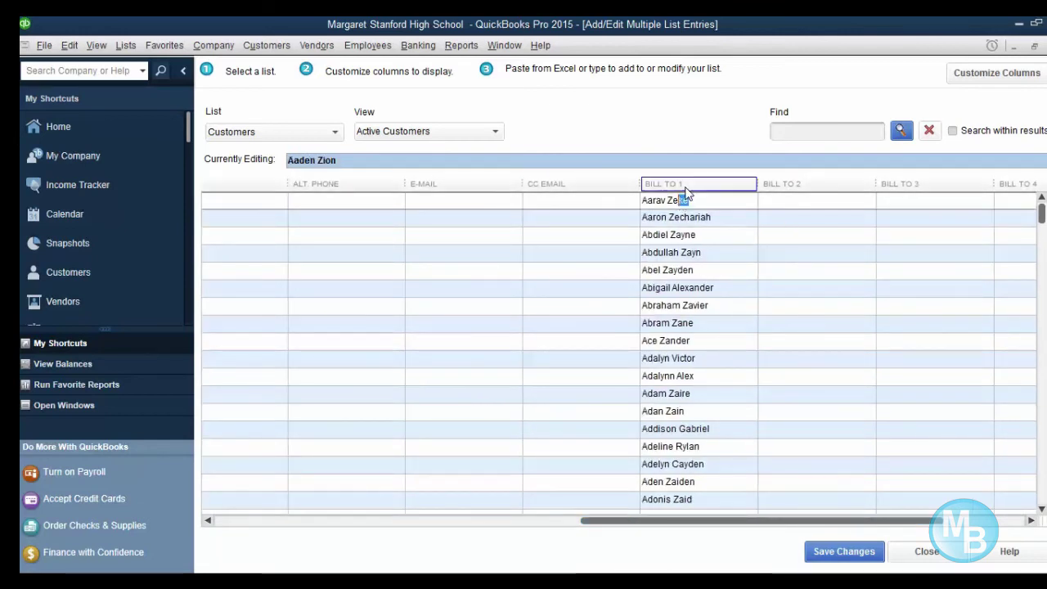
pyautogui.click(686, 183)
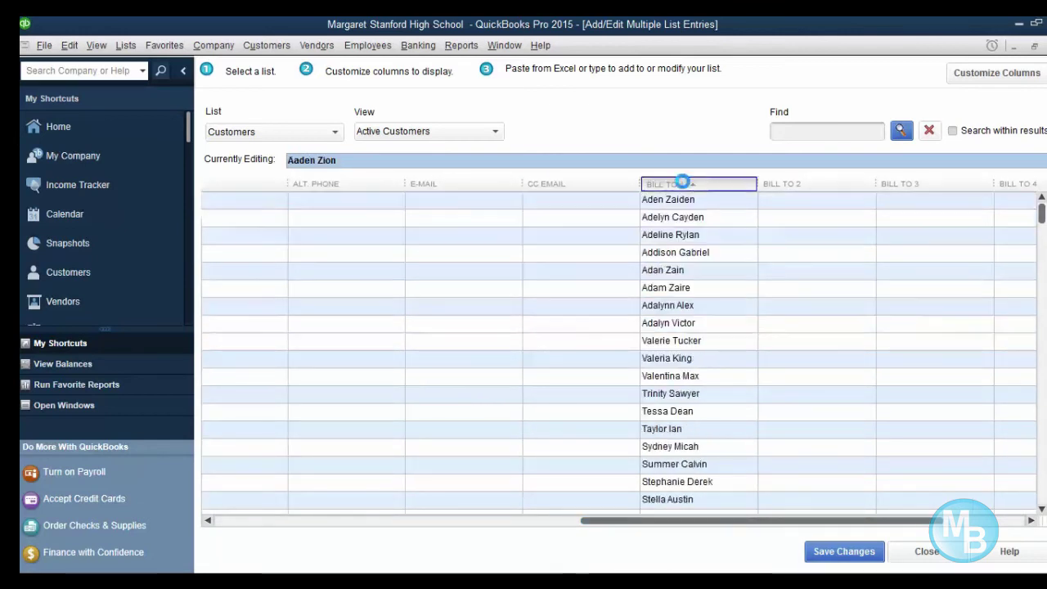
pyautogui.rightClick(679, 184)
pyautogui.click(677, 185)
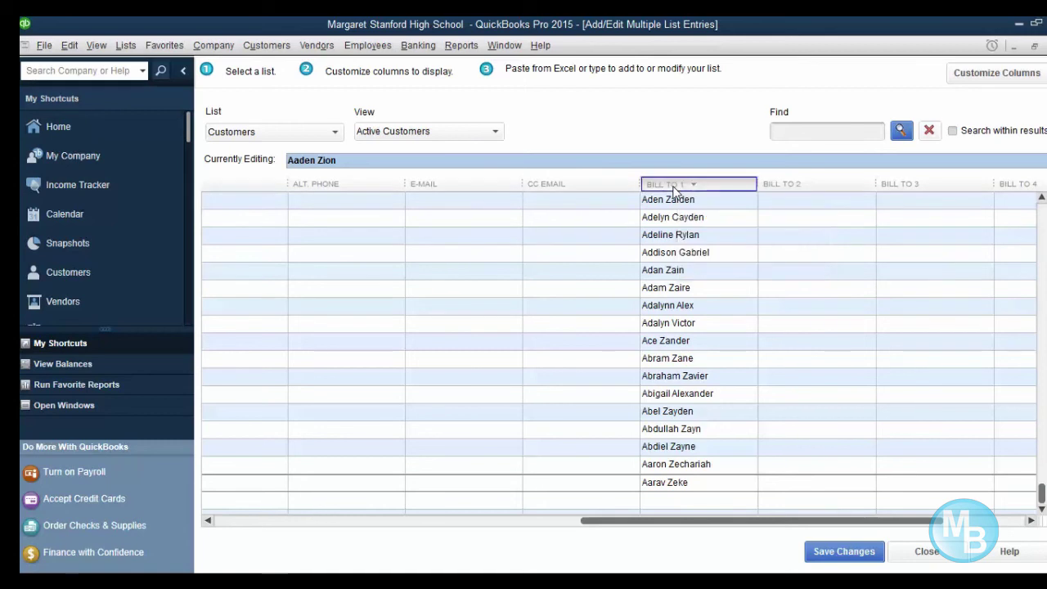
pyautogui.click(677, 185)
pyautogui.click(676, 185)
pyautogui.click(676, 185)
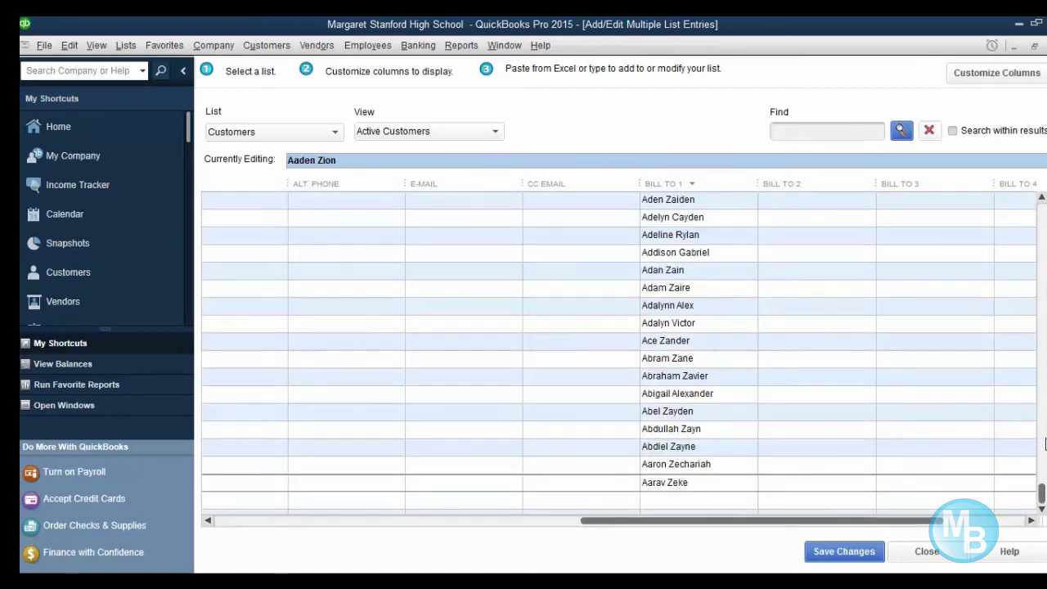
pyautogui.moveTo(1044, 491); pyautogui.dragTo(1042, 214)
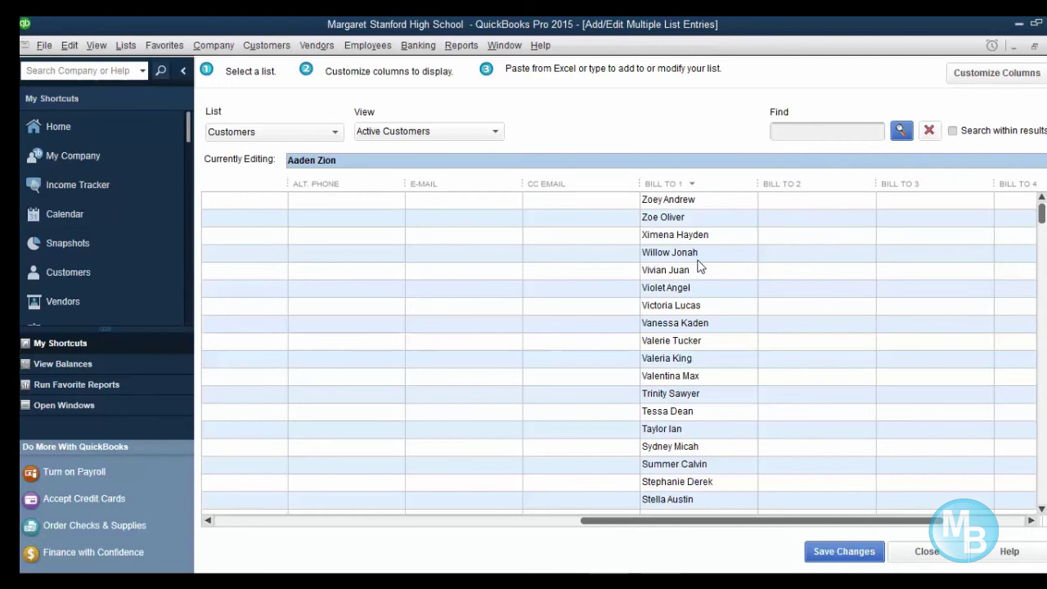
pyautogui.click(719, 206)
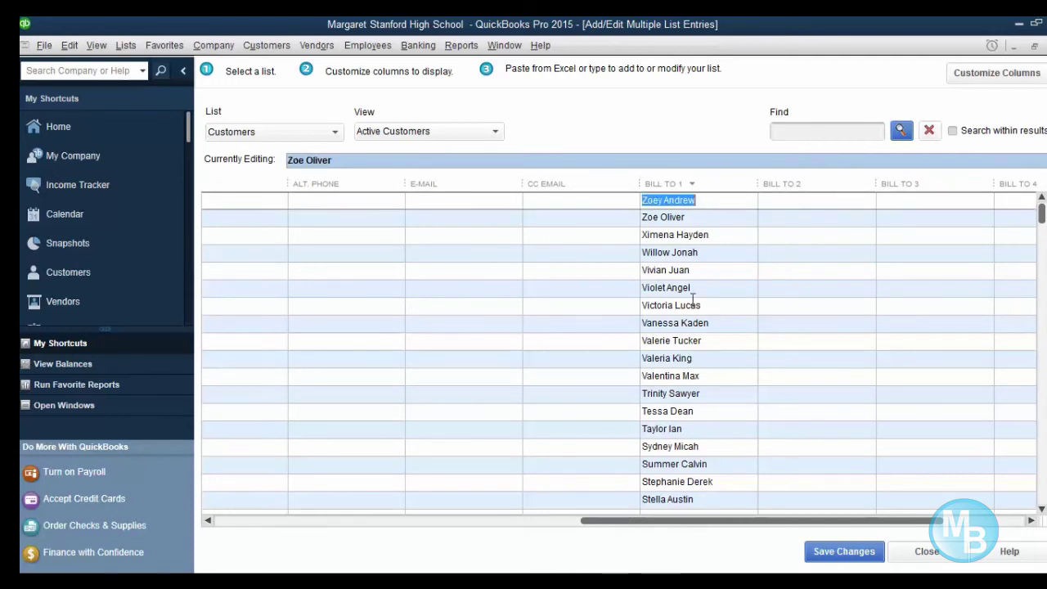
pyautogui.click(700, 483)
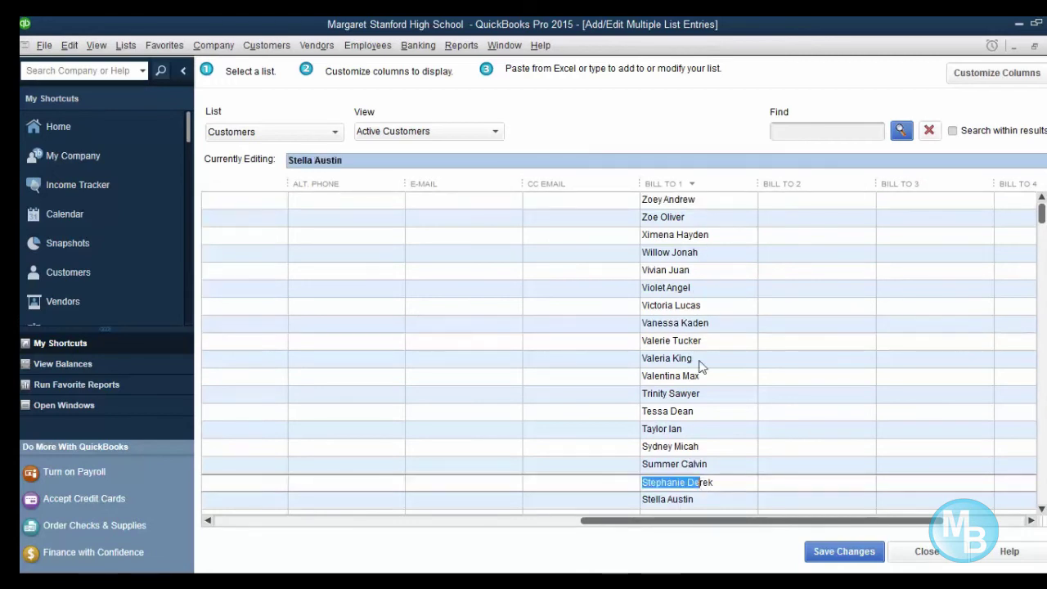
pyautogui.click(694, 200)
pyautogui.rightClick(697, 205)
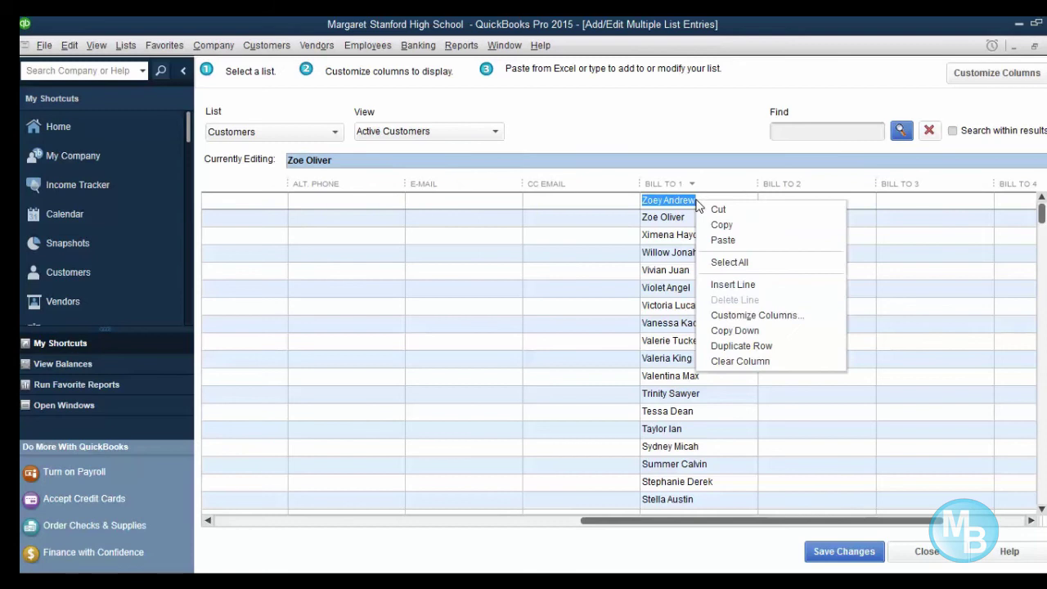
pyautogui.click(733, 264)
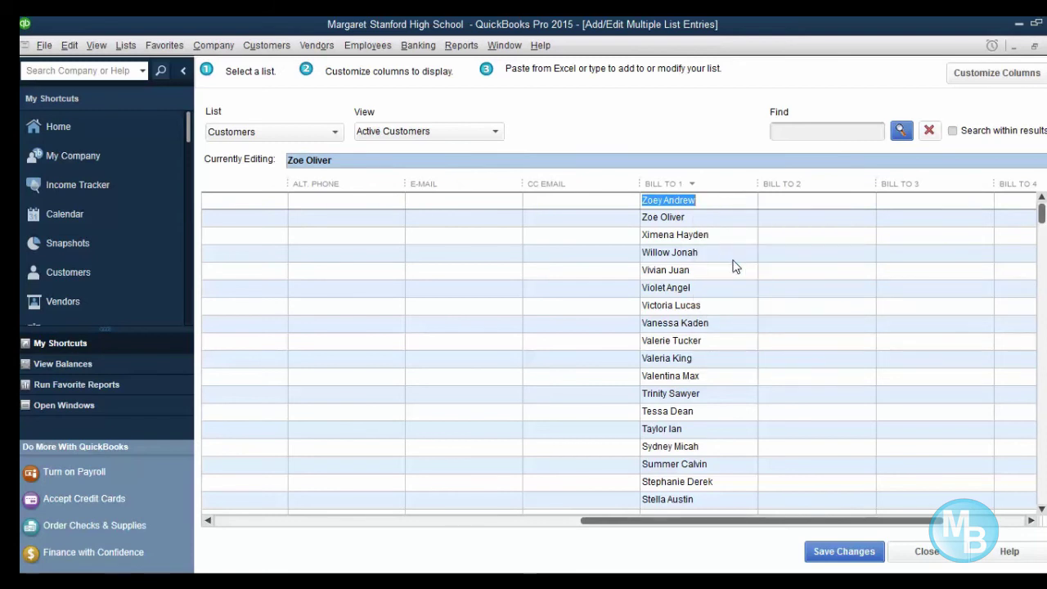
pyautogui.click(728, 264)
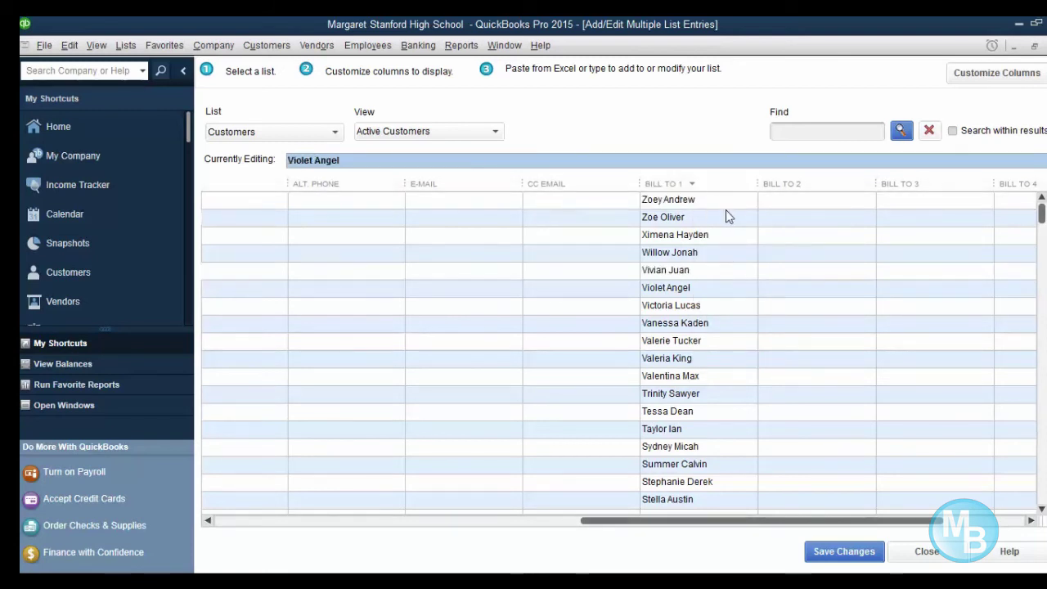
pyautogui.rightClick(726, 212)
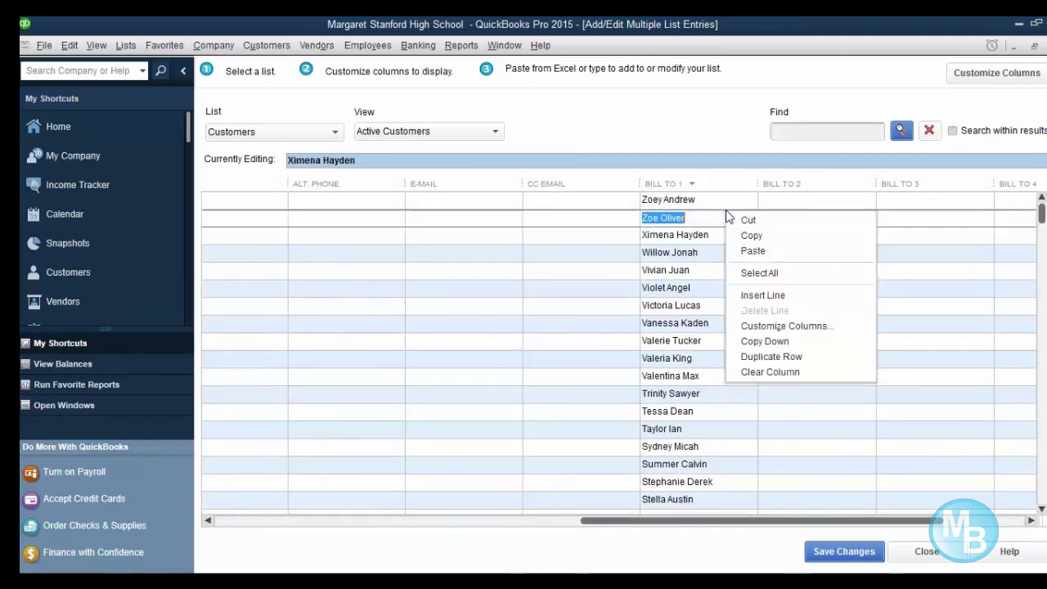
pyautogui.click(779, 274)
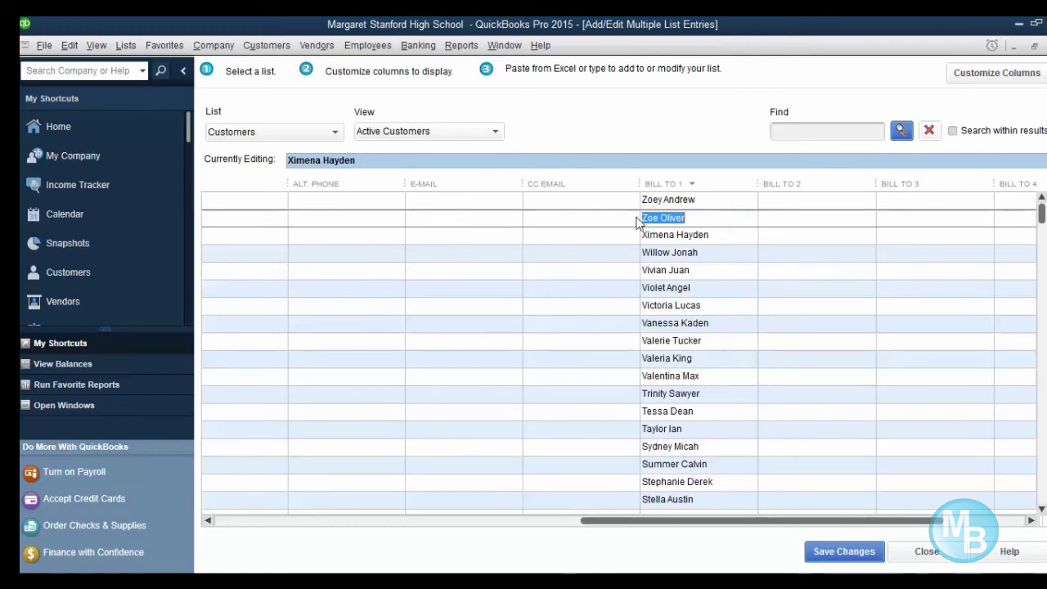
# - Re-sort Bill To 1 in ascending order and check the grid's row and column options
pyautogui.click(676, 183)
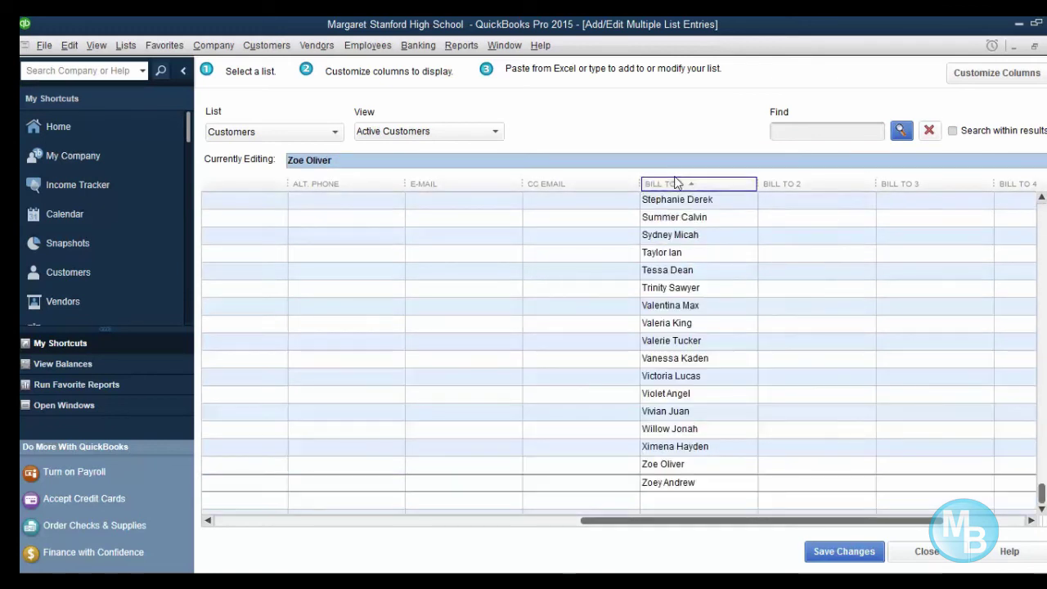
pyautogui.rightClick(676, 182)
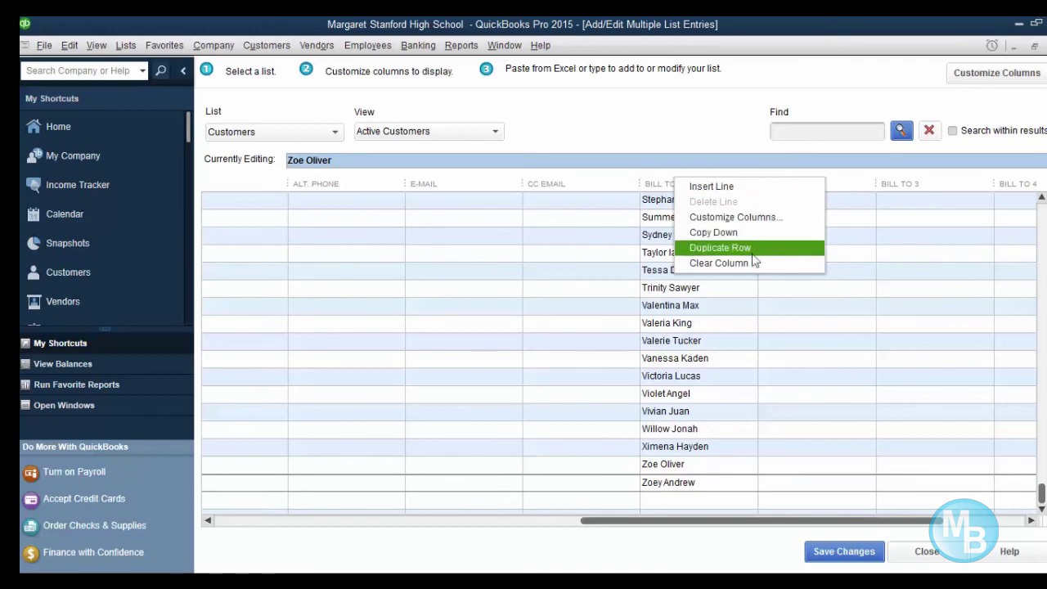
pyautogui.press('Escape')
pyautogui.scroll(3, 741, 240)
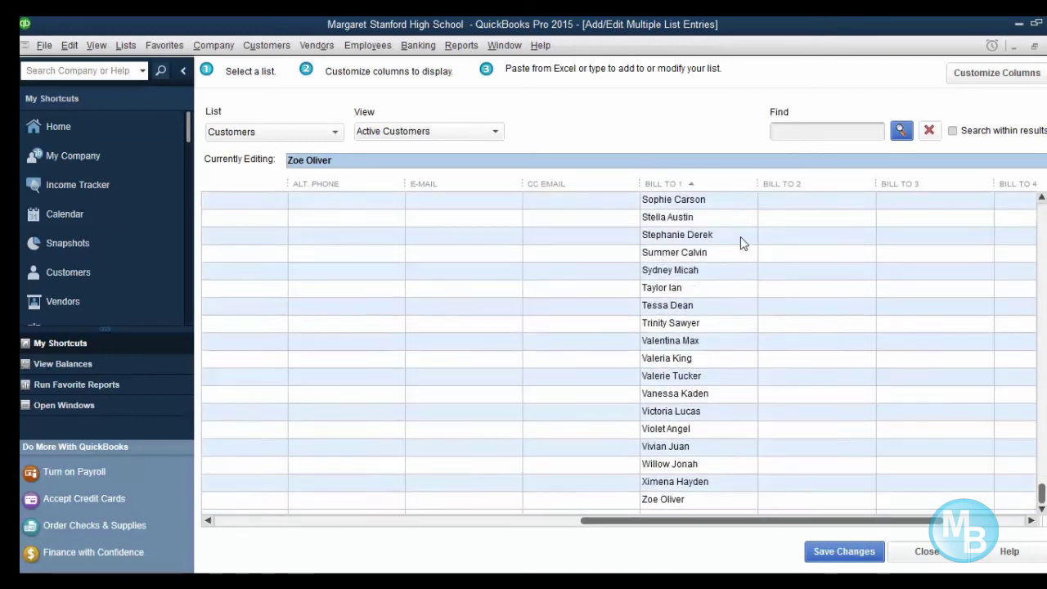
pyautogui.scroll(1, 725, 181)
pyautogui.rightClick(726, 182)
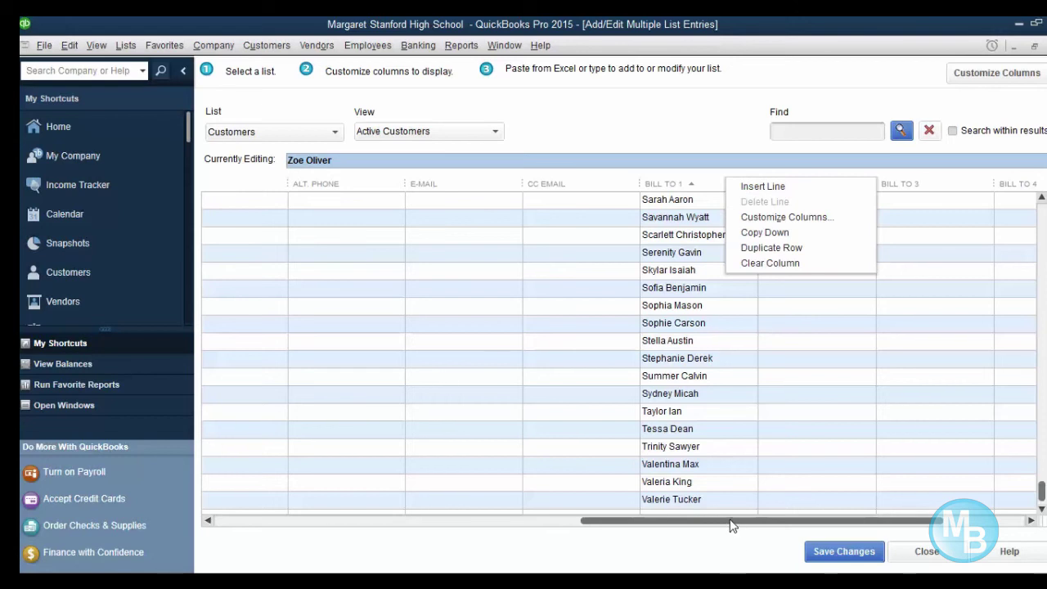
pyautogui.moveTo(732, 526); pyautogui.dragTo(184, 505)
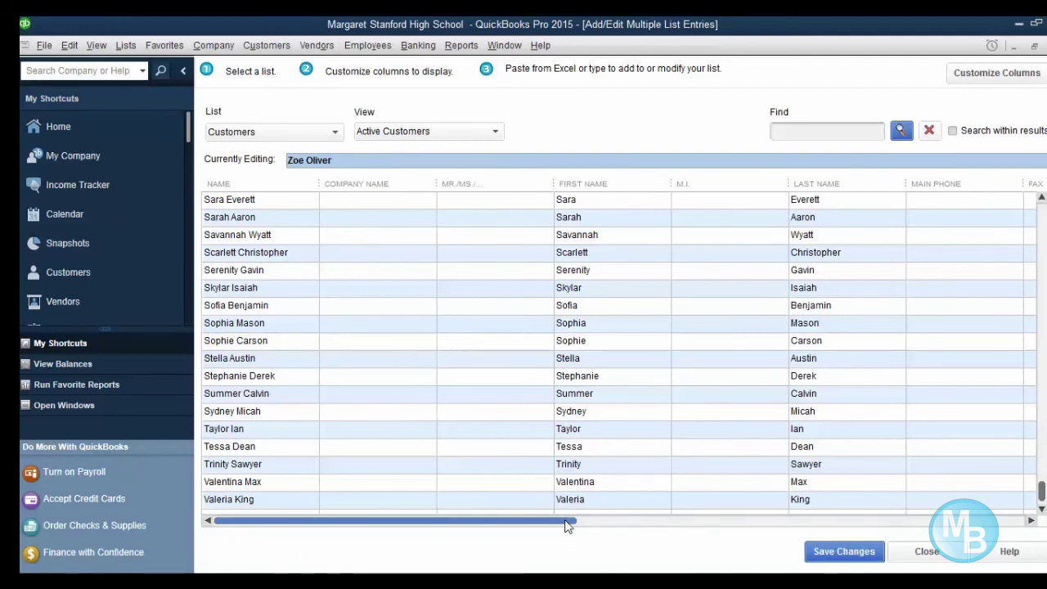
pyautogui.moveTo(568, 526); pyautogui.dragTo(1007, 532)
pyautogui.scroll(2, 689, 468)
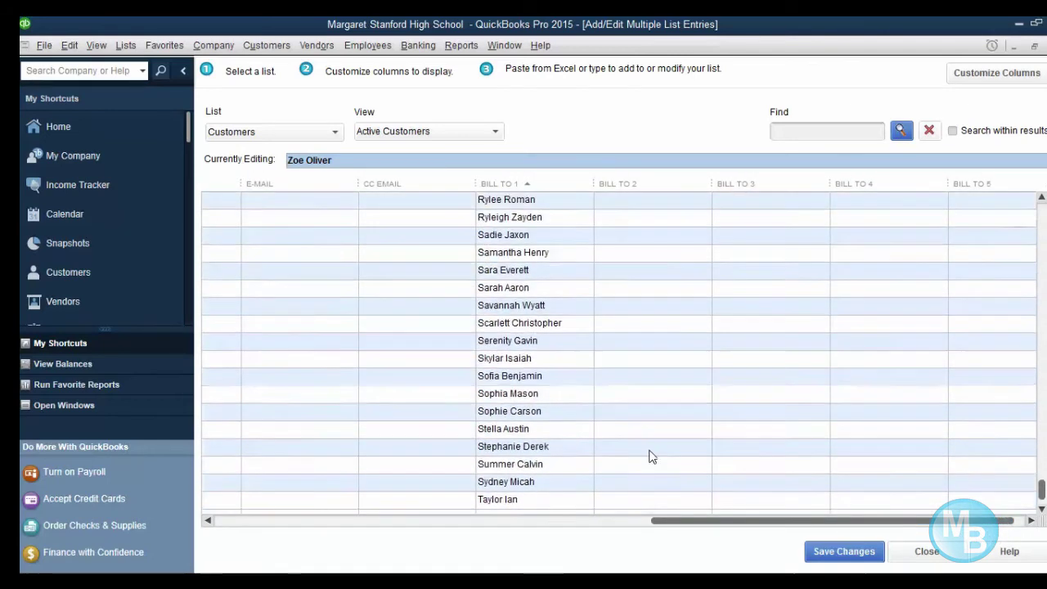
pyautogui.scroll(4, 652, 456)
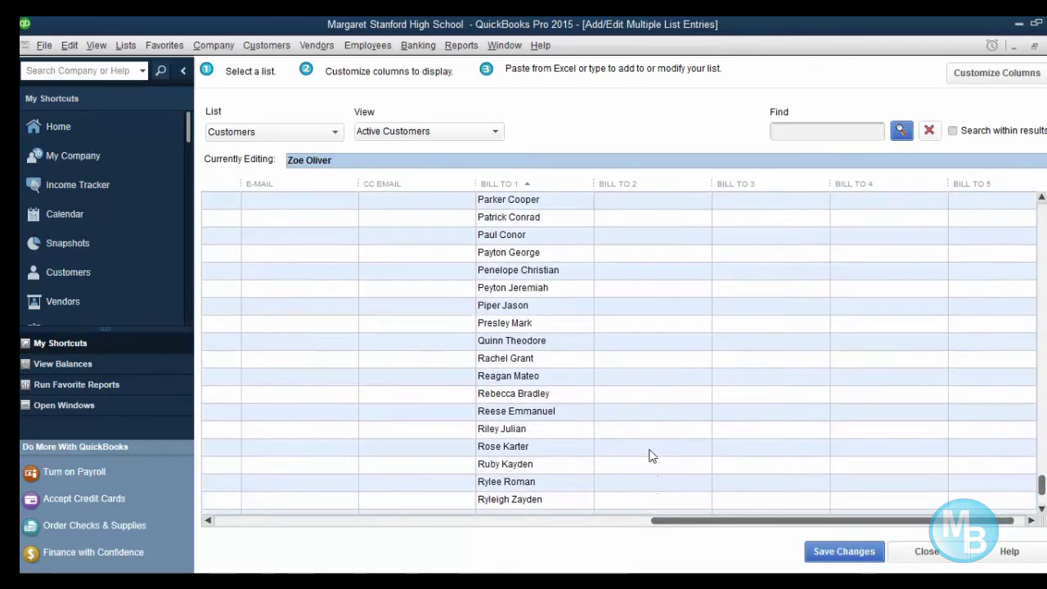
pyautogui.scroll(6, 652, 455)
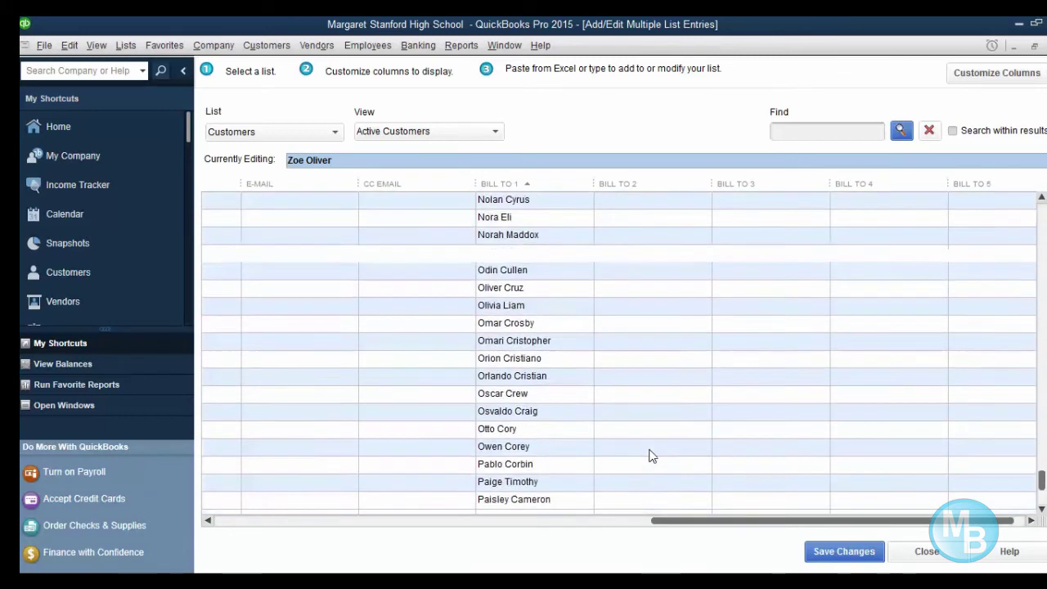
pyautogui.scroll(6, 652, 456)
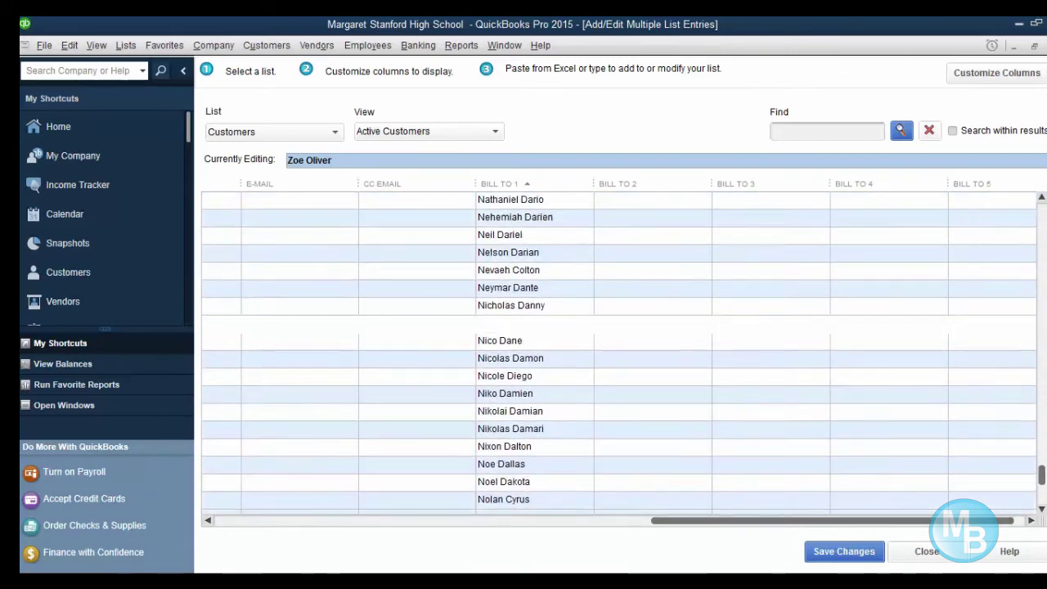
pyautogui.scroll(5, 1010, 320)
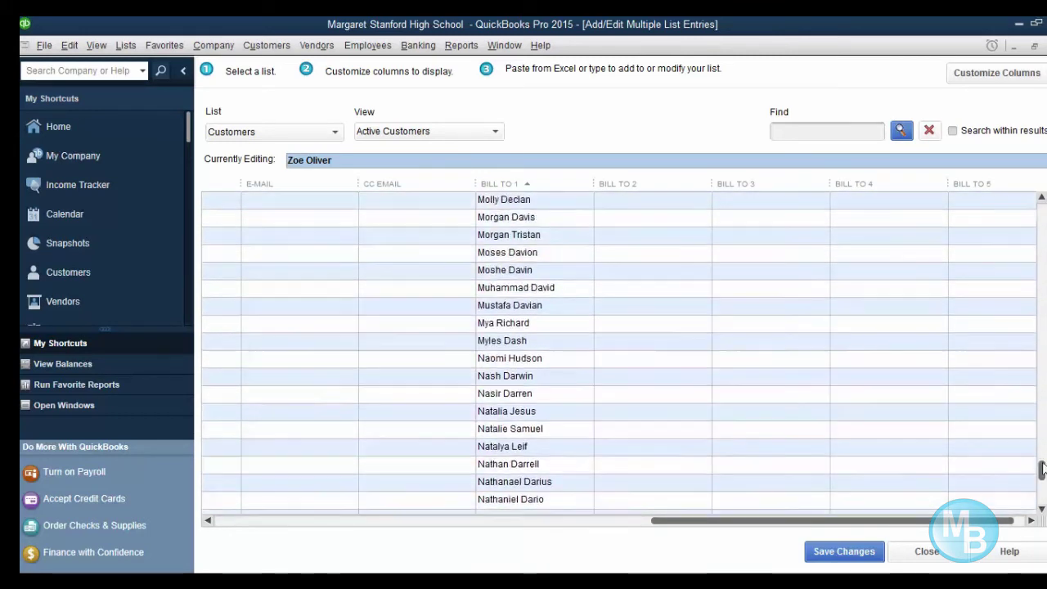
pyautogui.scroll(7, 1041, 470)
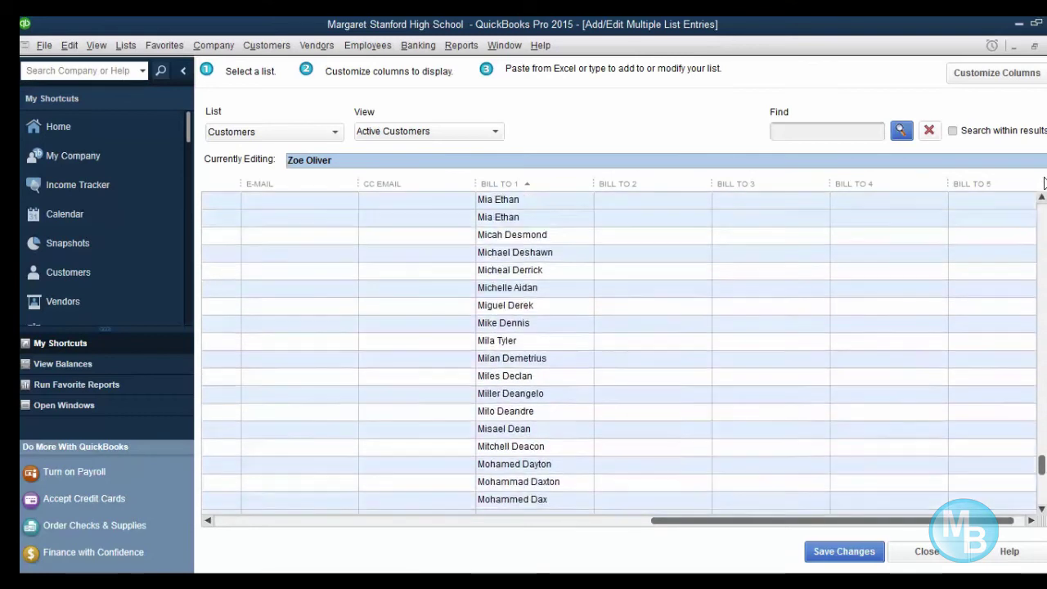
pyautogui.scroll(5, 984, 260)
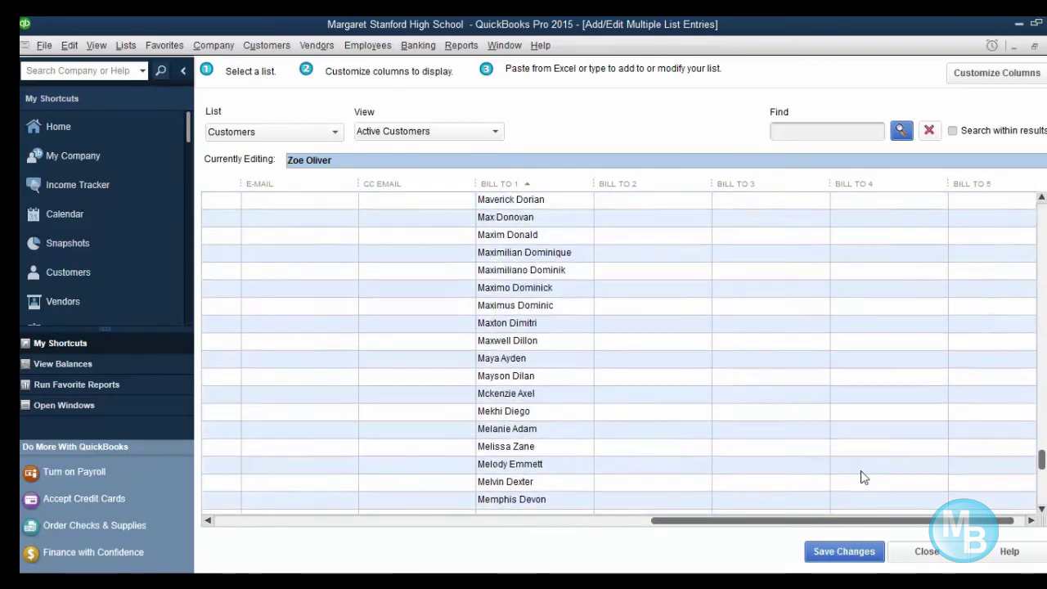
pyautogui.scroll(3, 618, 352)
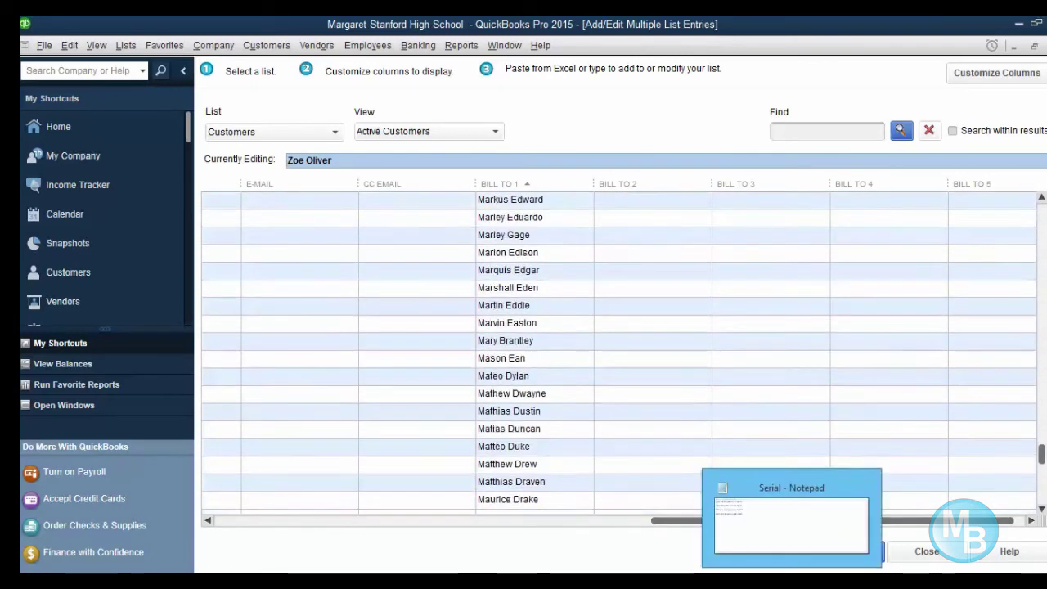
pyautogui.scroll(6, 619, 352)
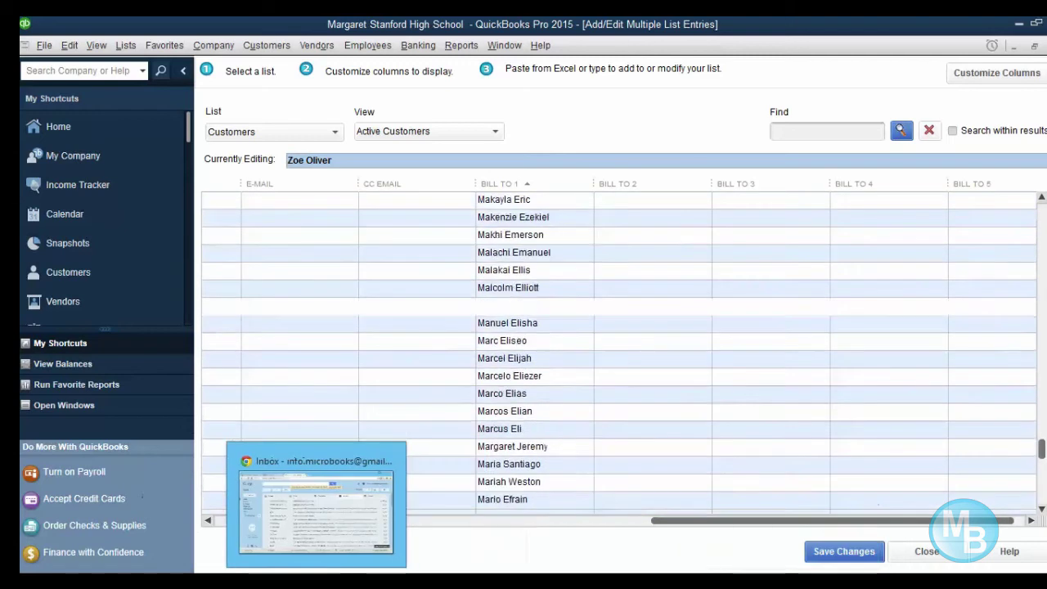
pyautogui.scroll(7, 477, 397)
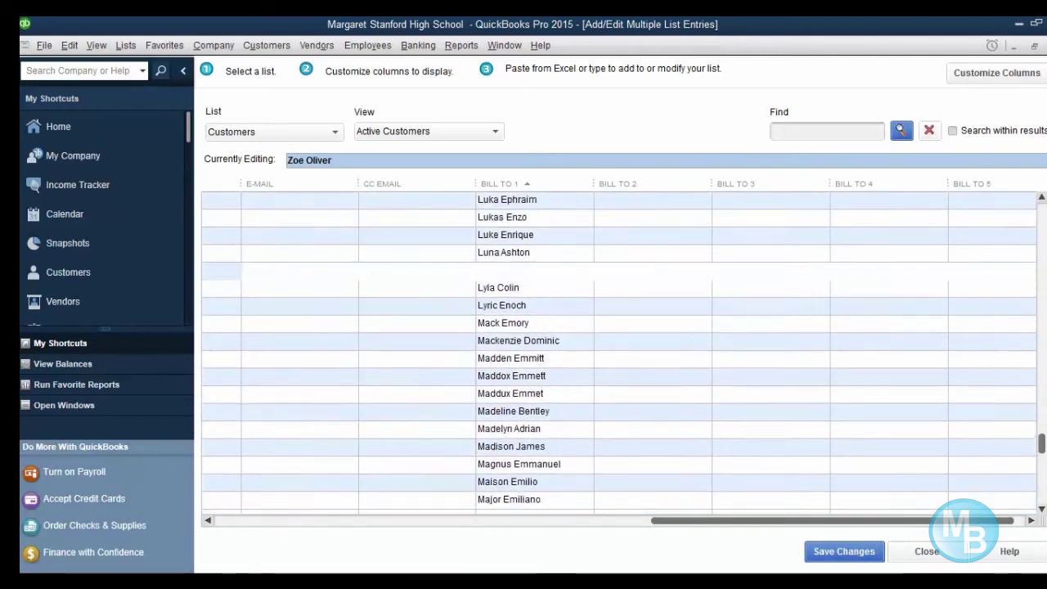
pyautogui.scroll(7, 627, 362)
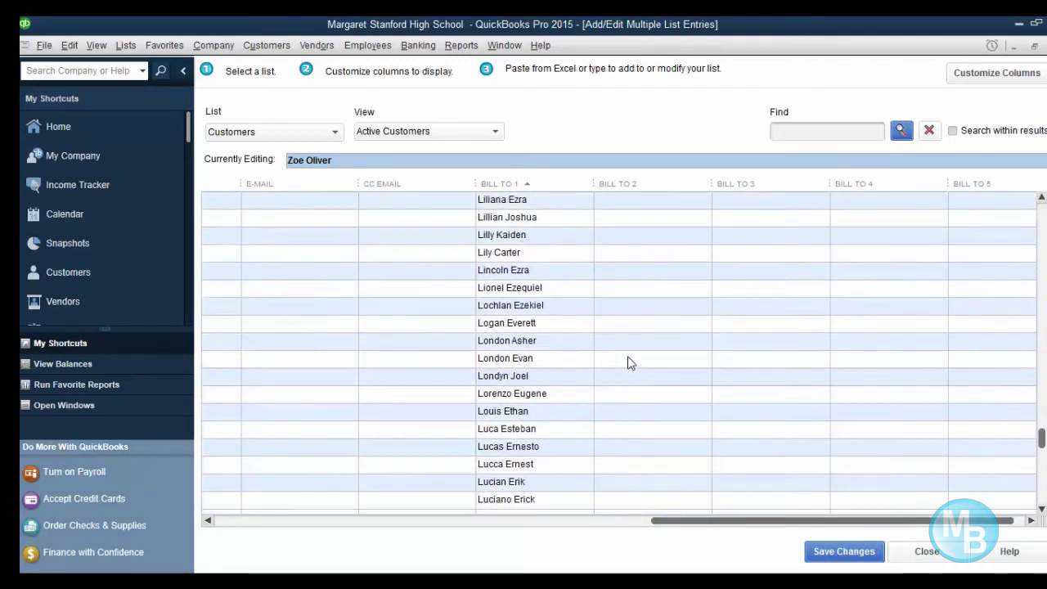
pyautogui.scroll(7, 437, 366)
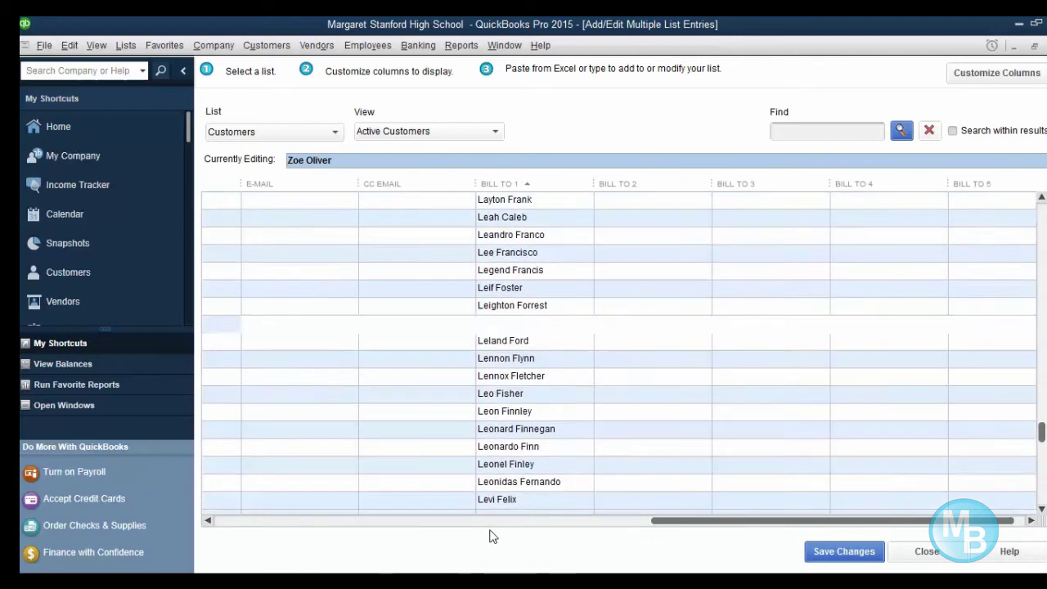
pyautogui.scroll(7, 493, 536)
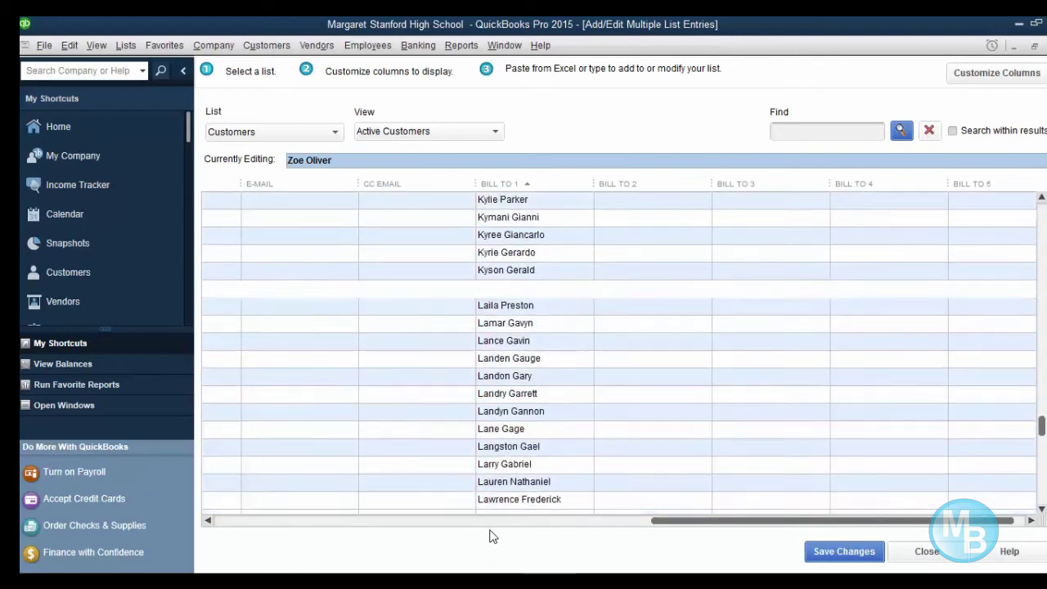
pyautogui.scroll(7, 492, 536)
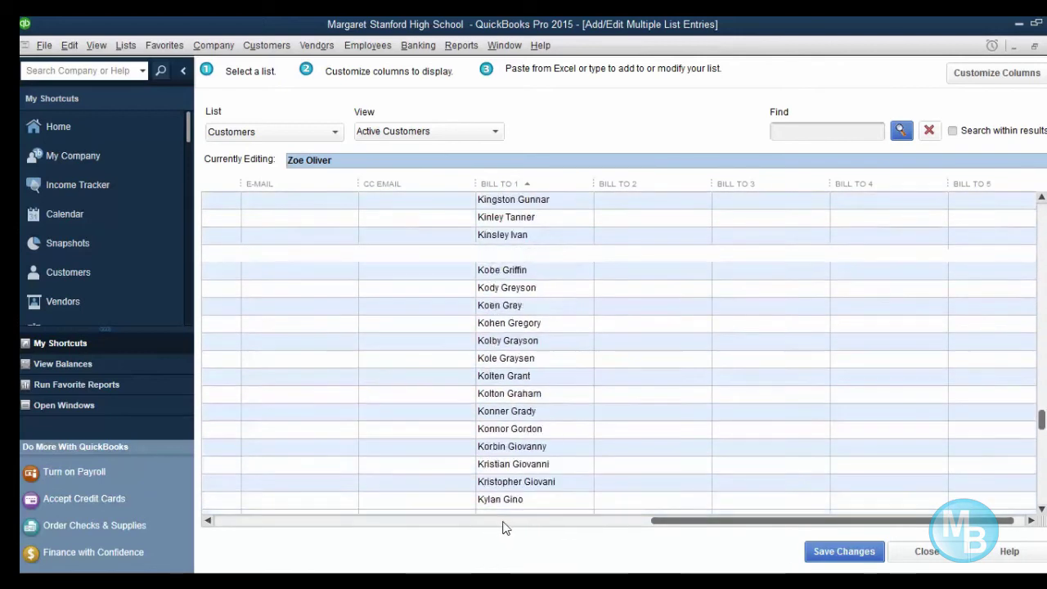
pyautogui.scroll(7, 505, 528)
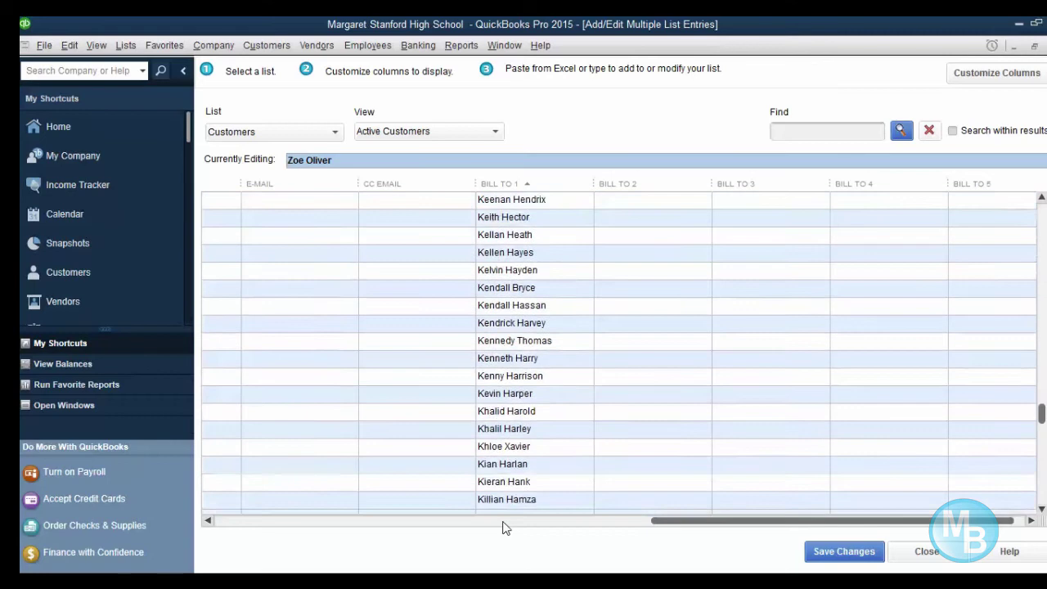
pyautogui.scroll(7, 505, 528)
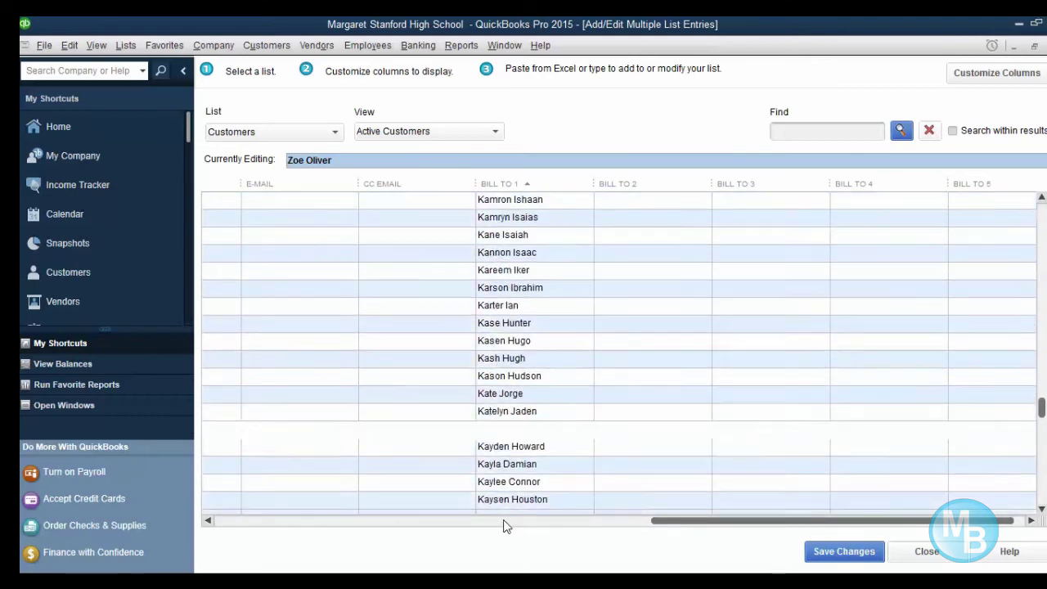
pyautogui.scroll(7, 562, 480)
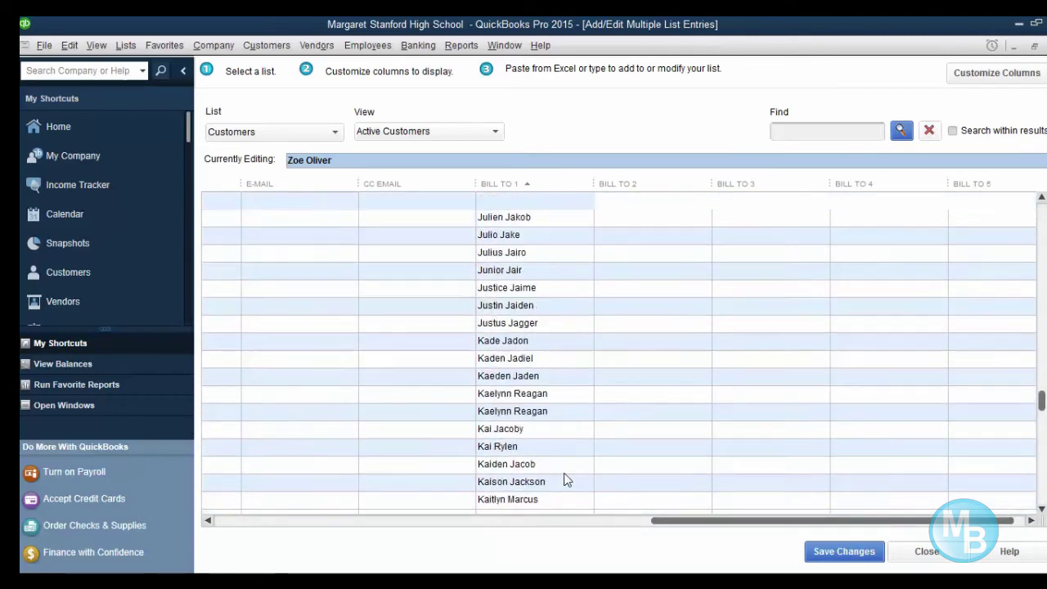
pyautogui.scroll(7, 565, 480)
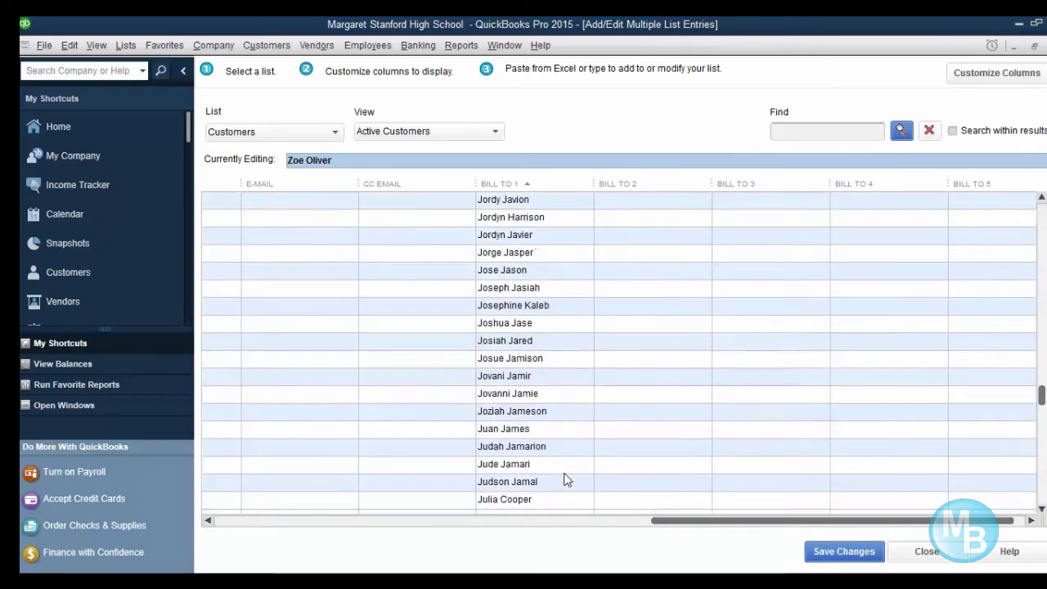
pyautogui.scroll(-7, 568, 481)
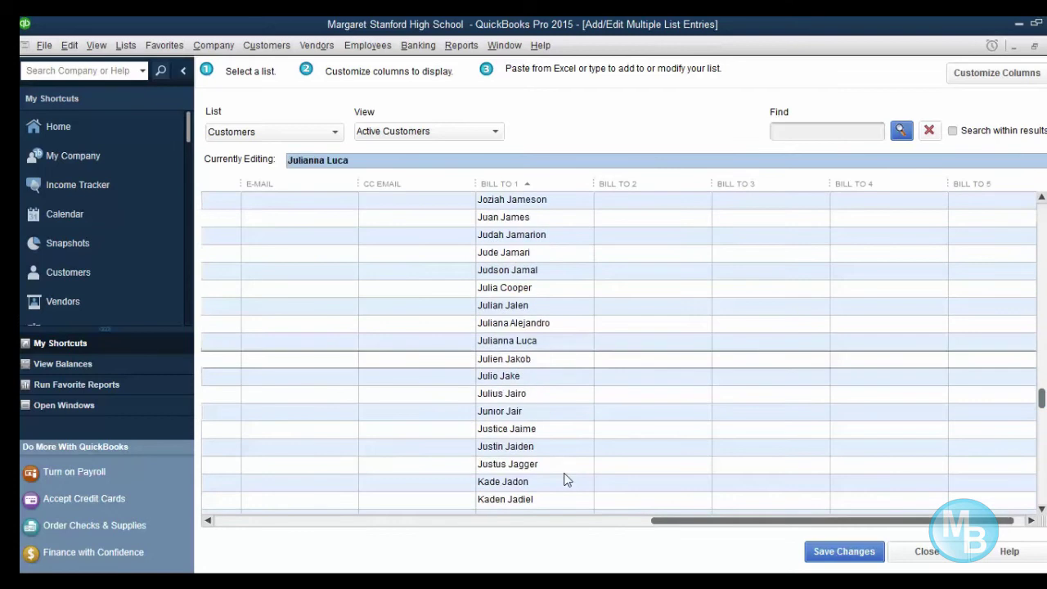
pyautogui.click(554, 292)
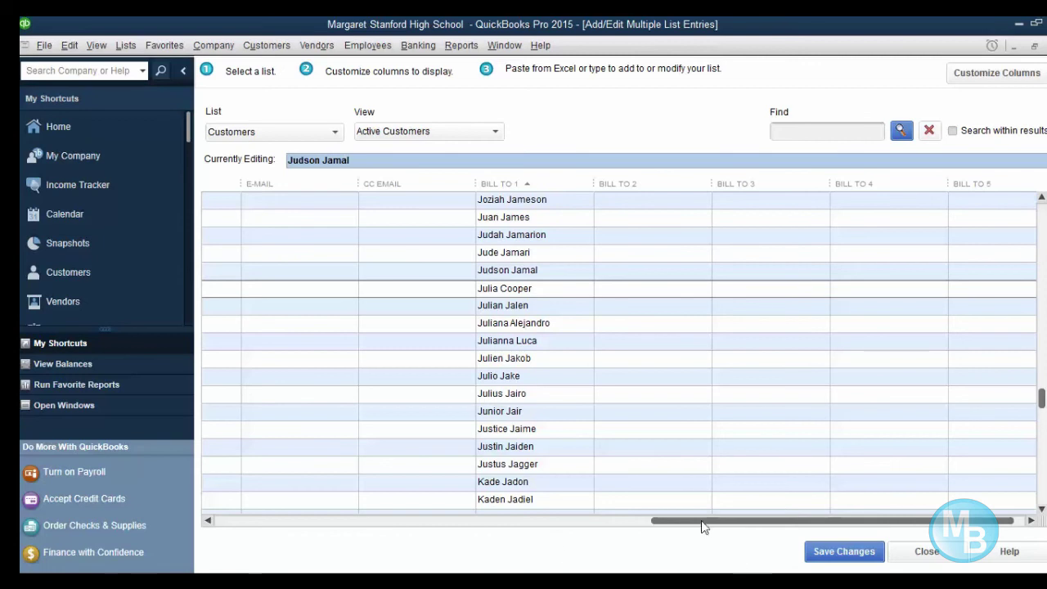
pyautogui.moveTo(646, 524); pyautogui.dragTo(175, 499)
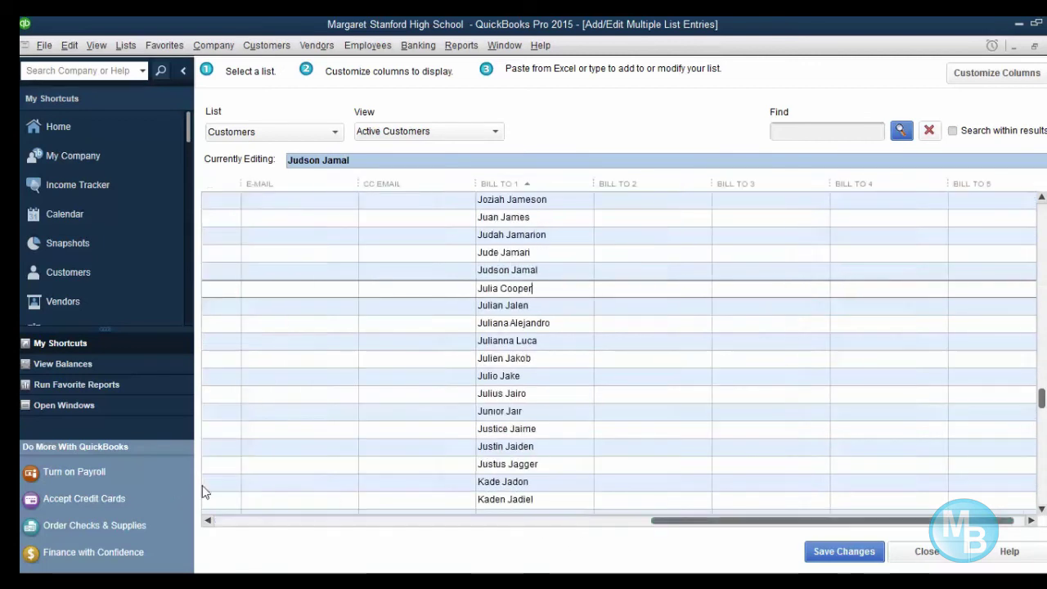
pyautogui.click(238, 521)
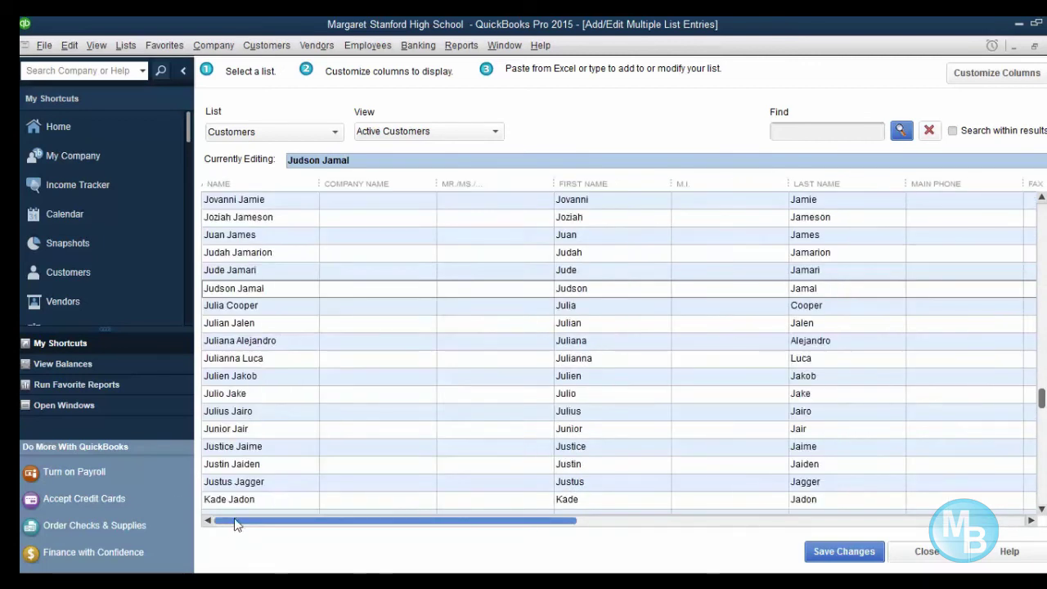
pyautogui.scroll(7, 274, 385)
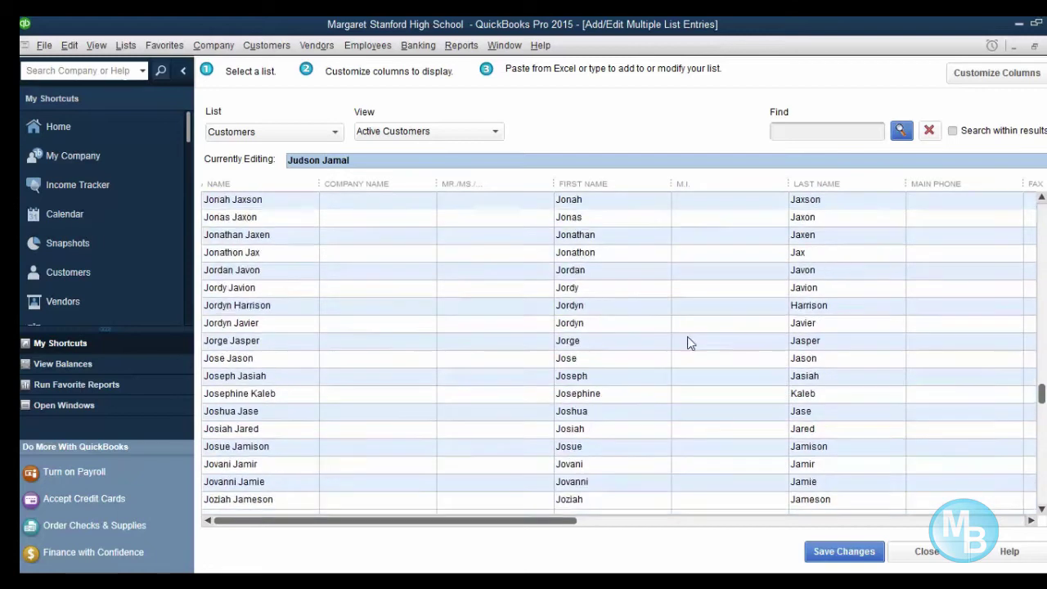
pyautogui.scroll(8, 954, 392)
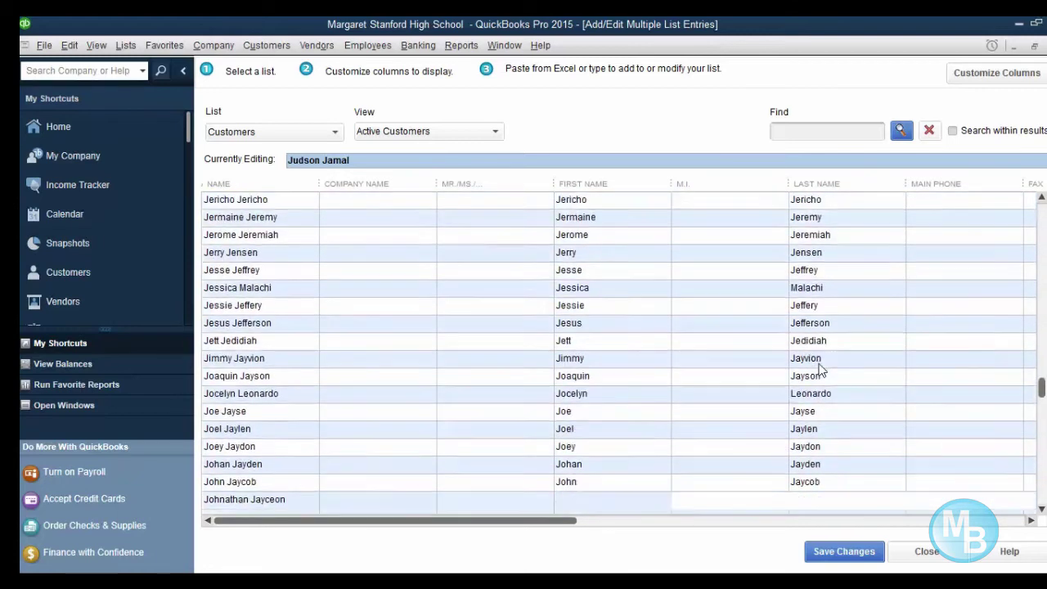
pyautogui.scroll(9, 820, 370)
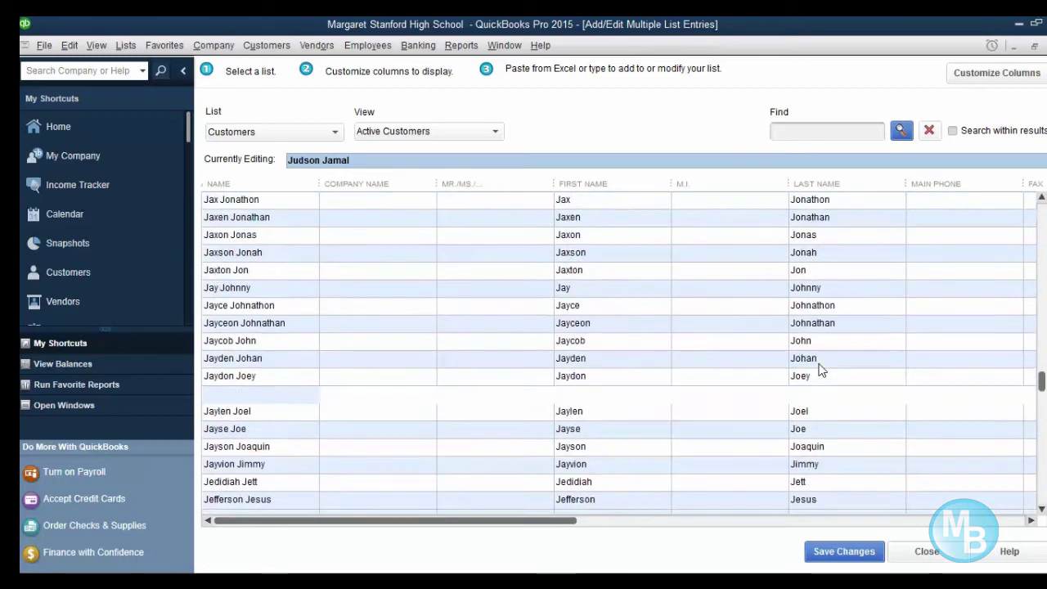
pyautogui.scroll(2, 820, 370)
pyautogui.scroll(5, 821, 370)
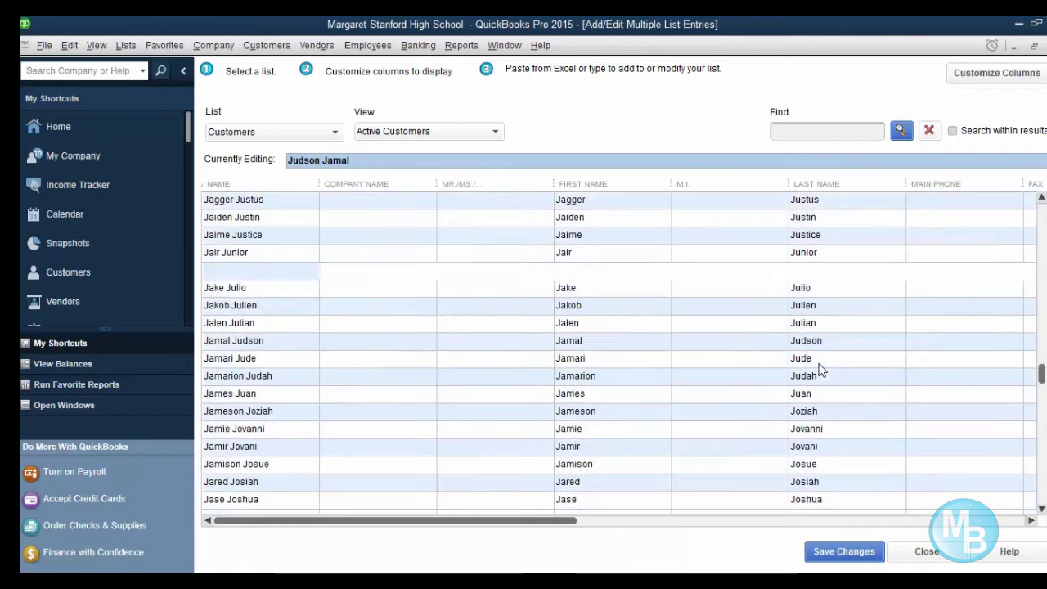
pyautogui.scroll(12, 821, 370)
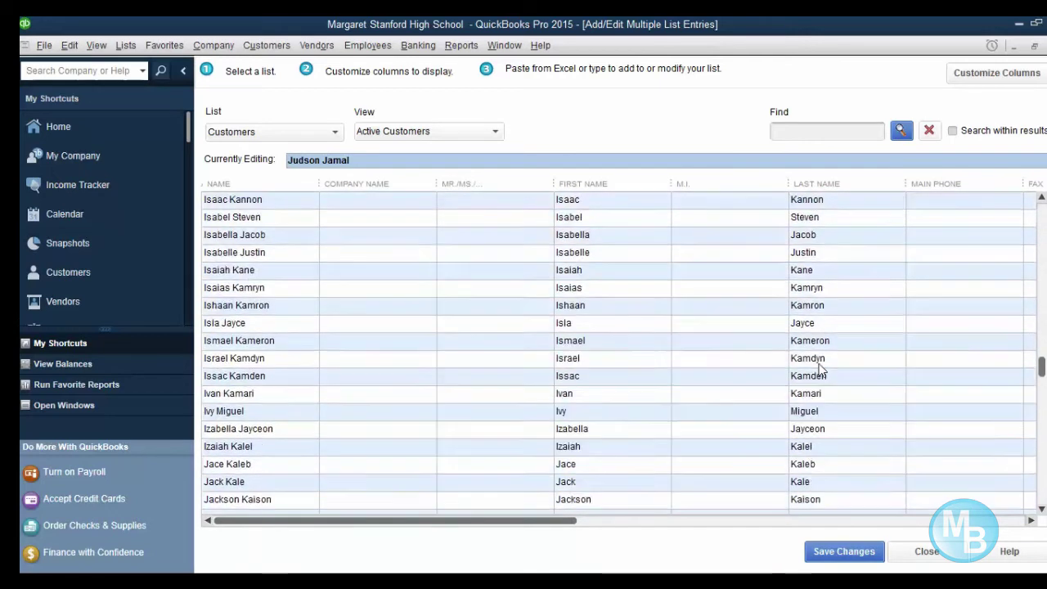
pyautogui.scroll(12, 821, 370)
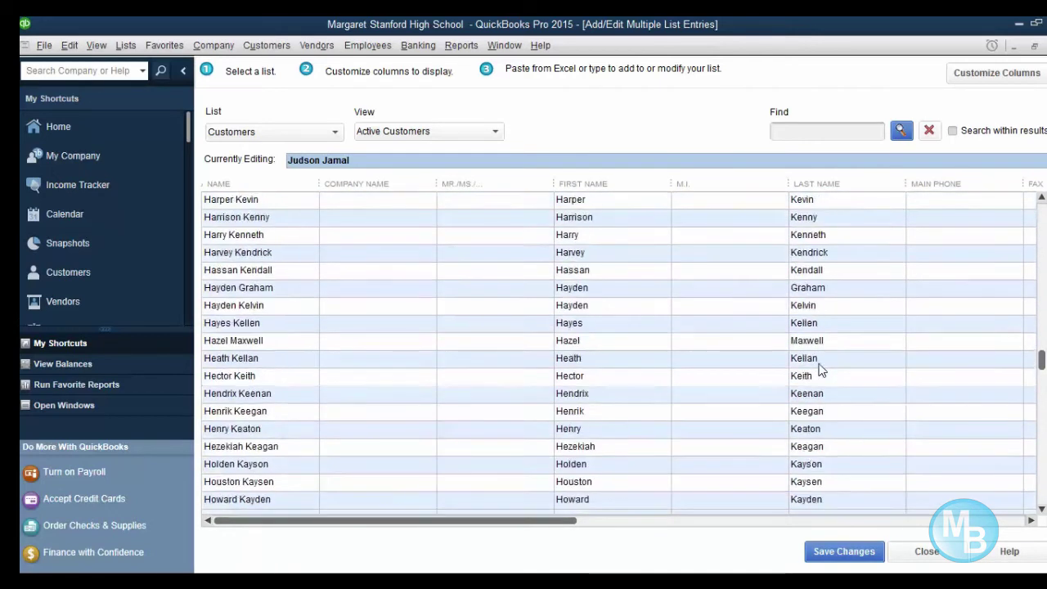
pyautogui.scroll(9, 821, 370)
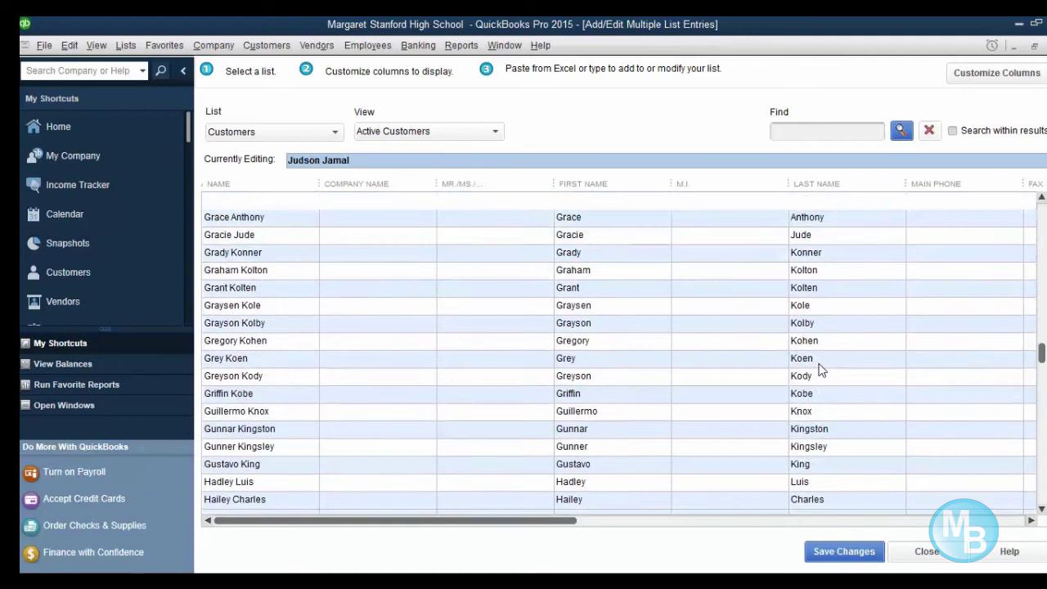
pyautogui.scroll(8, 822, 369)
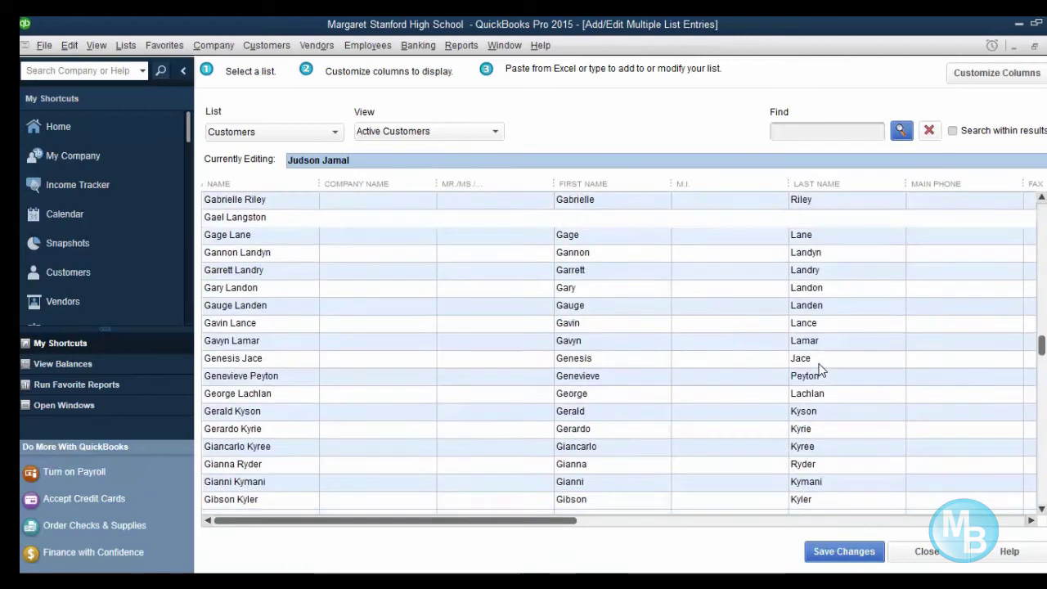
pyautogui.scroll(4, 822, 370)
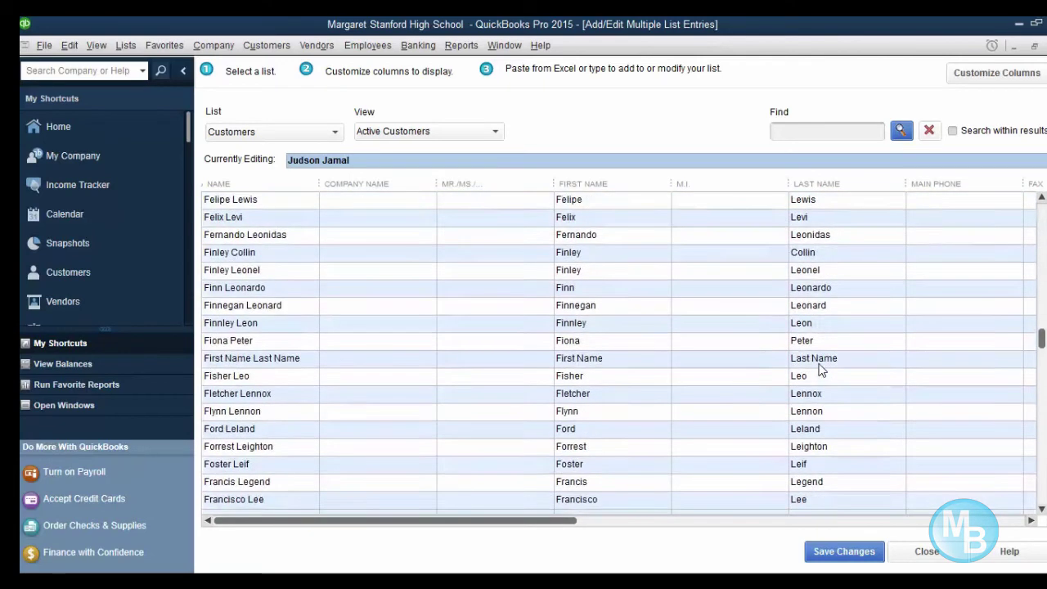
pyautogui.scroll(6, 818, 368)
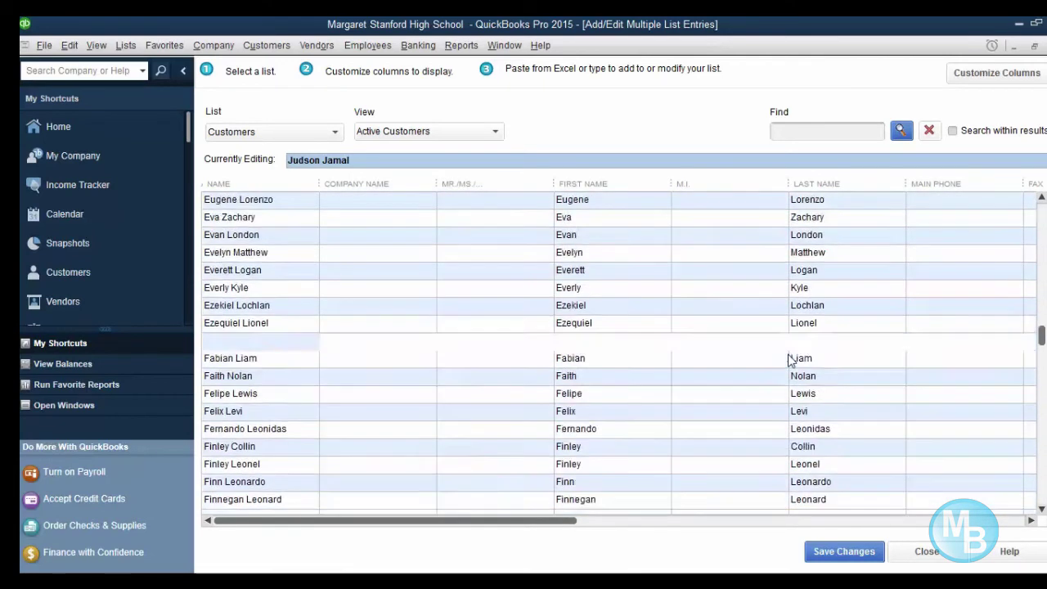
pyautogui.scroll(9, 789, 360)
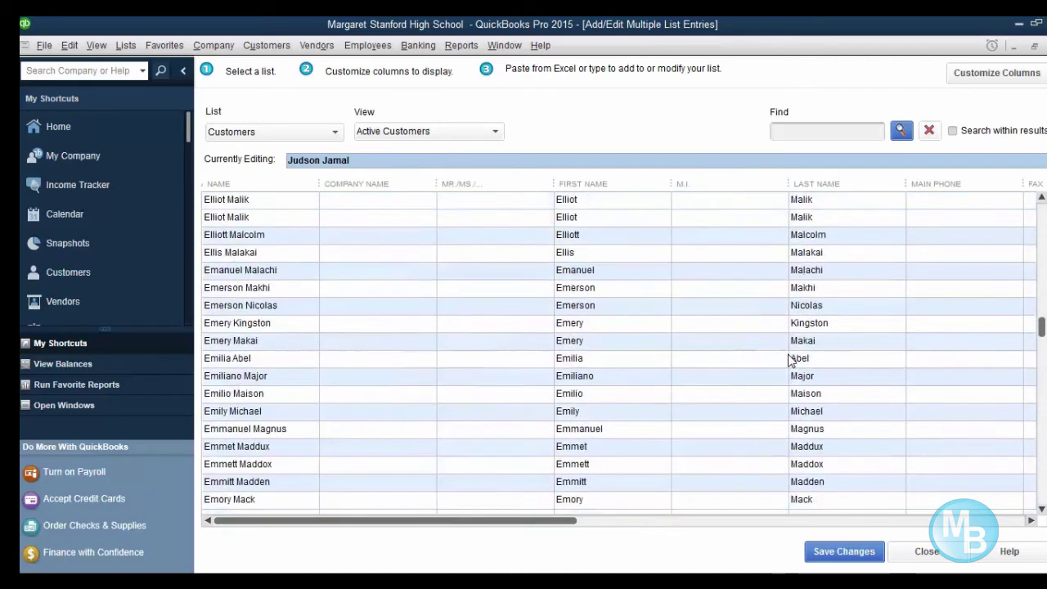
pyautogui.scroll(9, 789, 360)
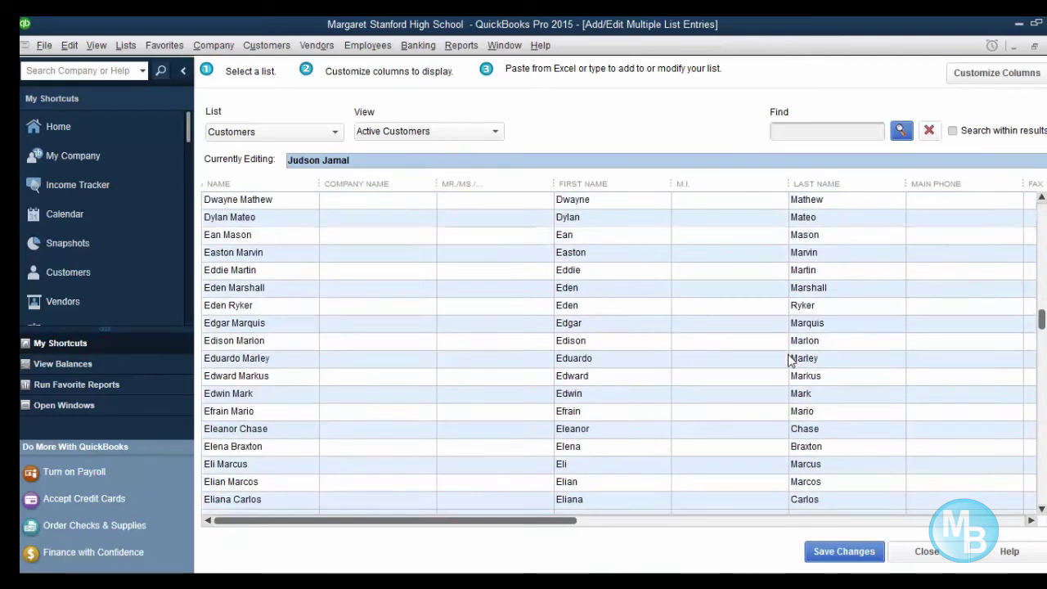
pyautogui.scroll(10, 789, 360)
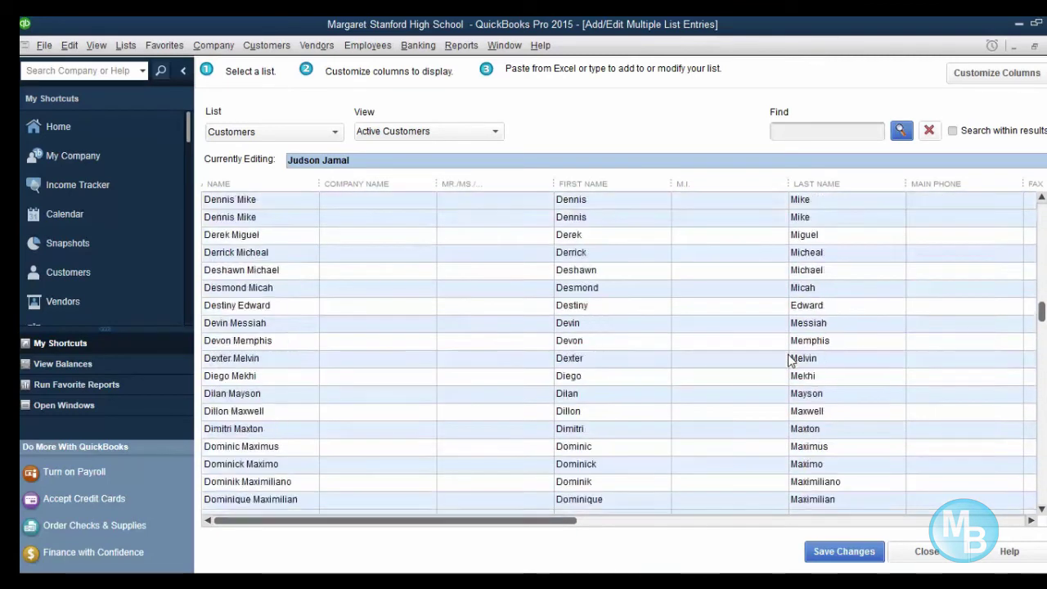
pyautogui.scroll(13, 789, 360)
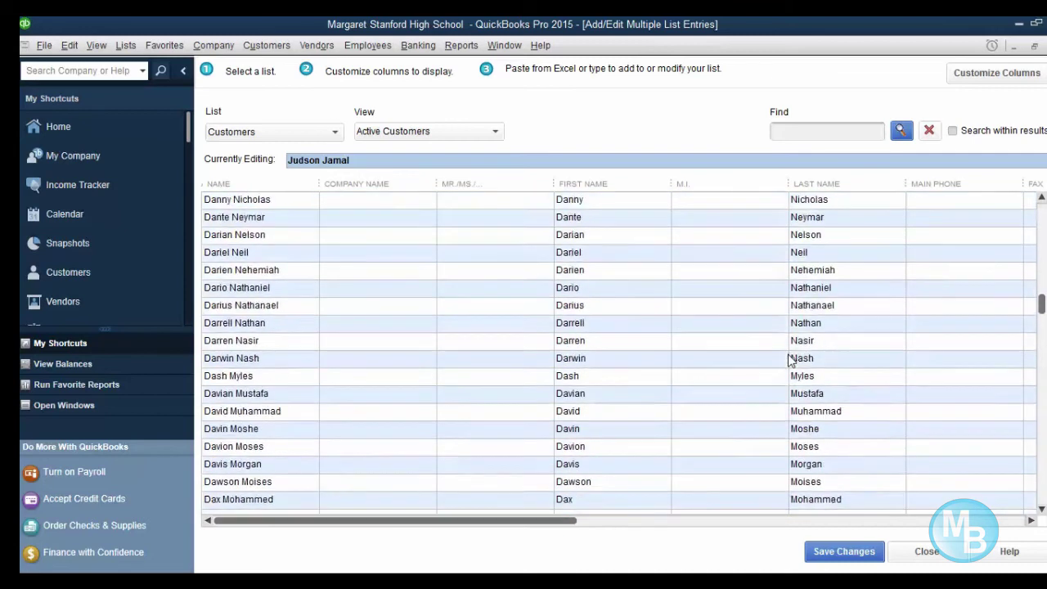
pyautogui.scroll(11, 789, 360)
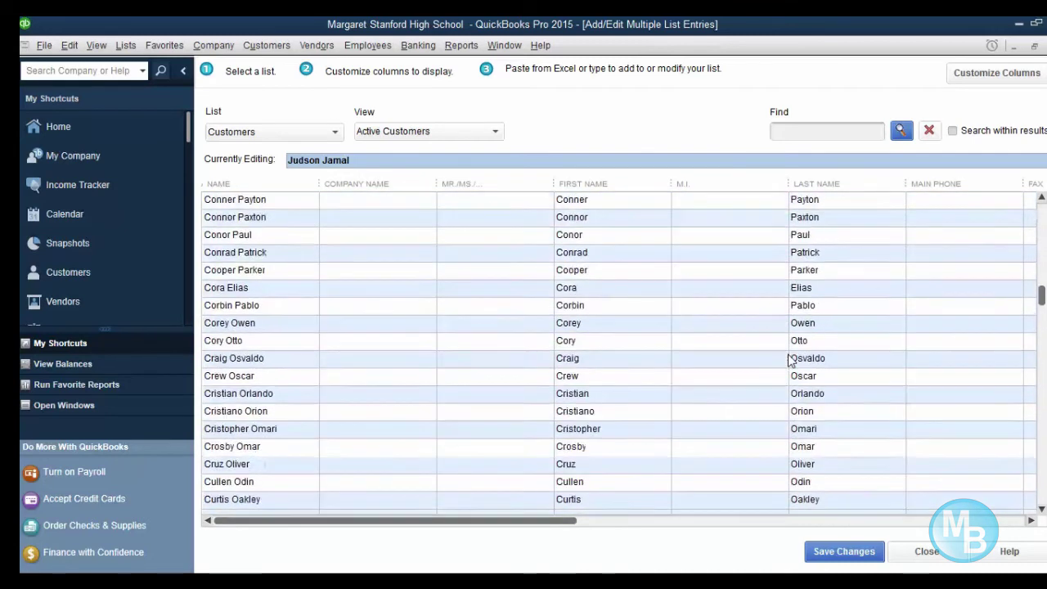
pyautogui.scroll(12, 789, 360)
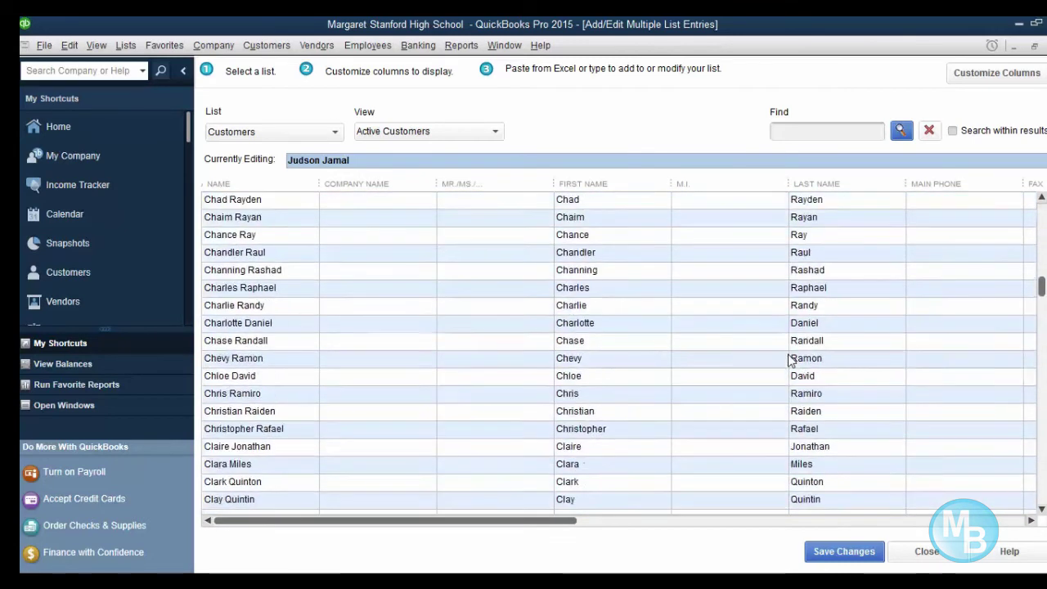
pyautogui.scroll(16, 789, 361)
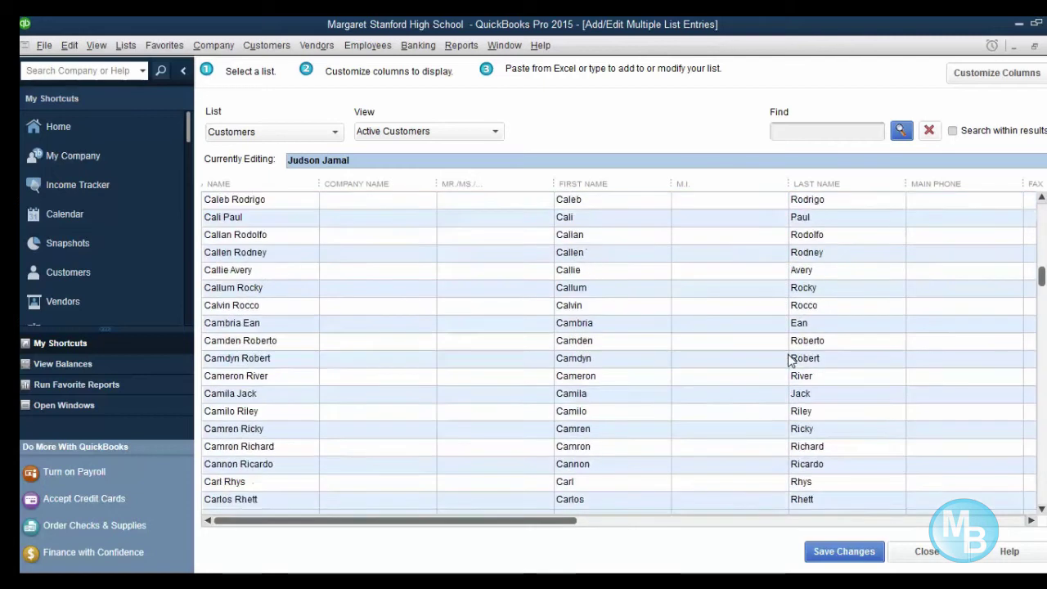
pyautogui.scroll(13, 789, 360)
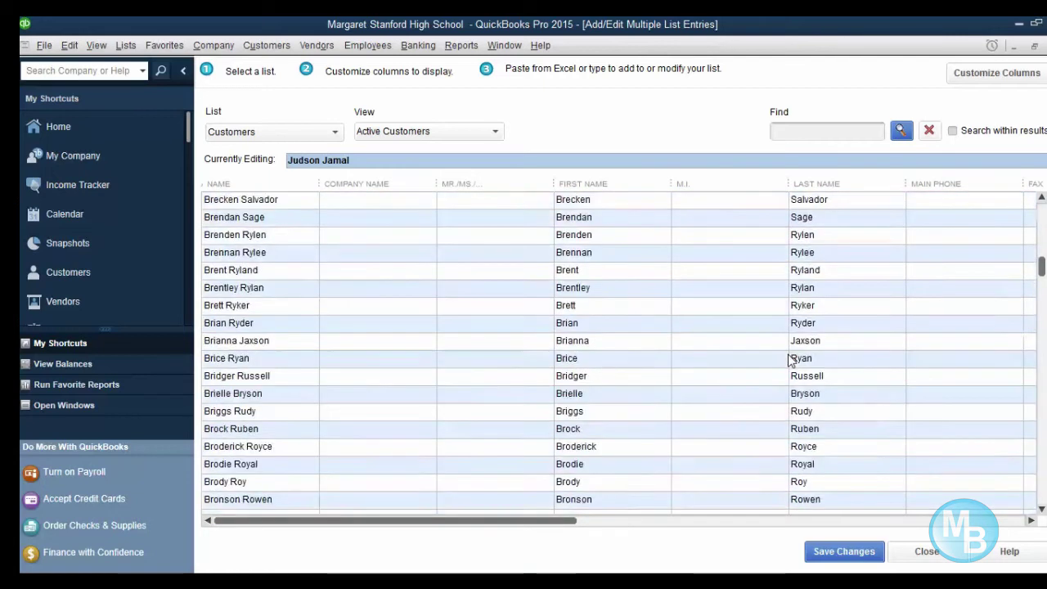
pyautogui.scroll(12, 789, 360)
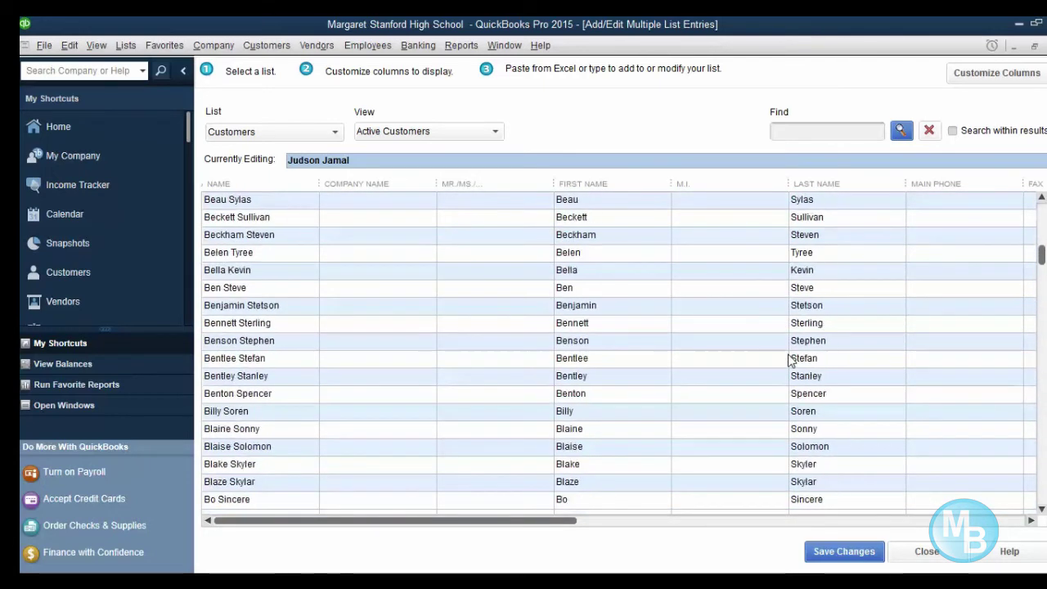
pyautogui.scroll(12, 789, 360)
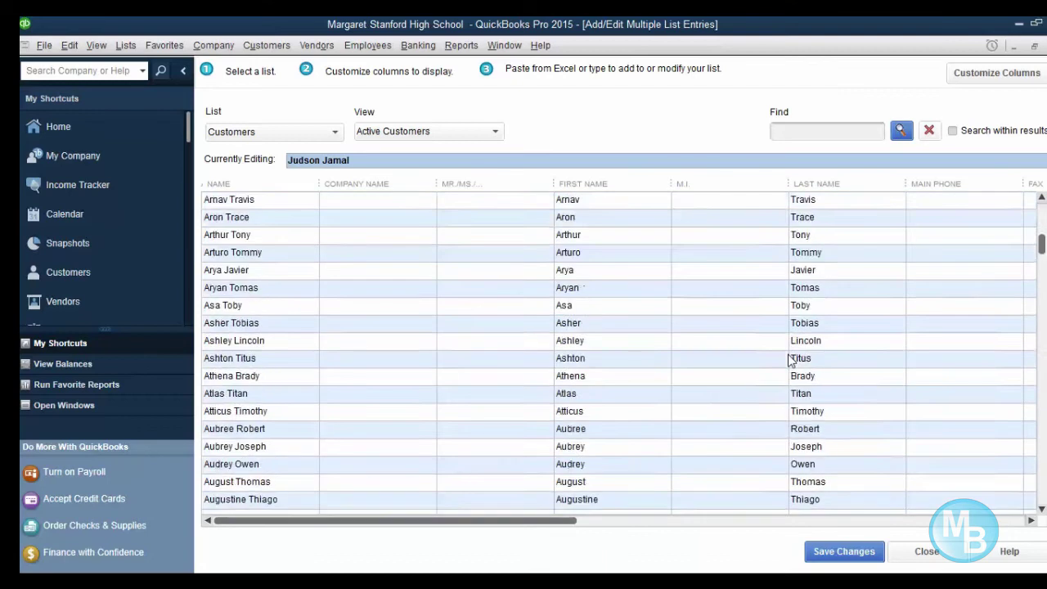
pyautogui.scroll(12, 789, 360)
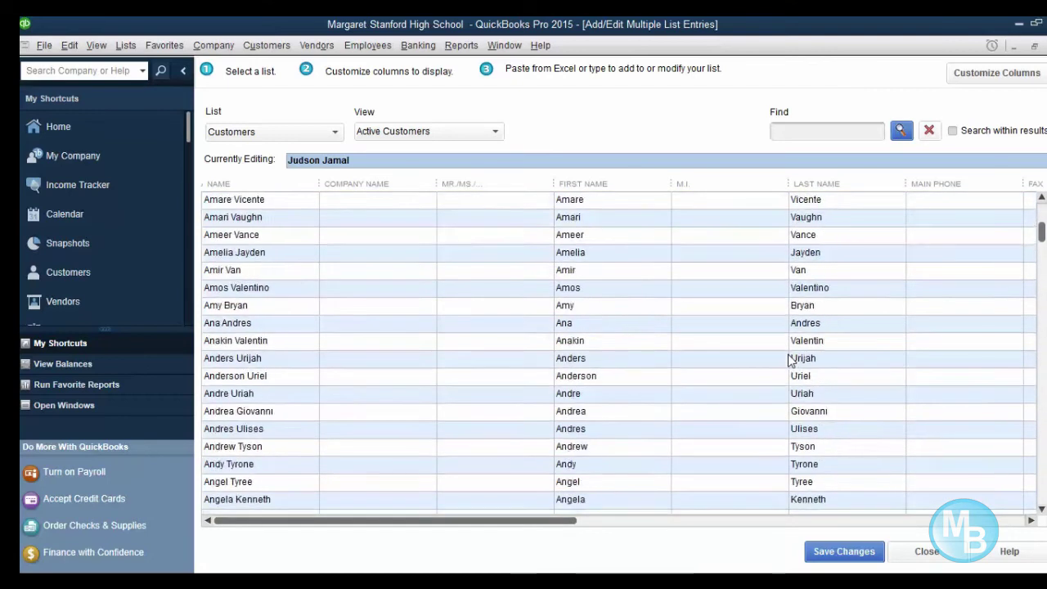
pyautogui.scroll(12, 791, 360)
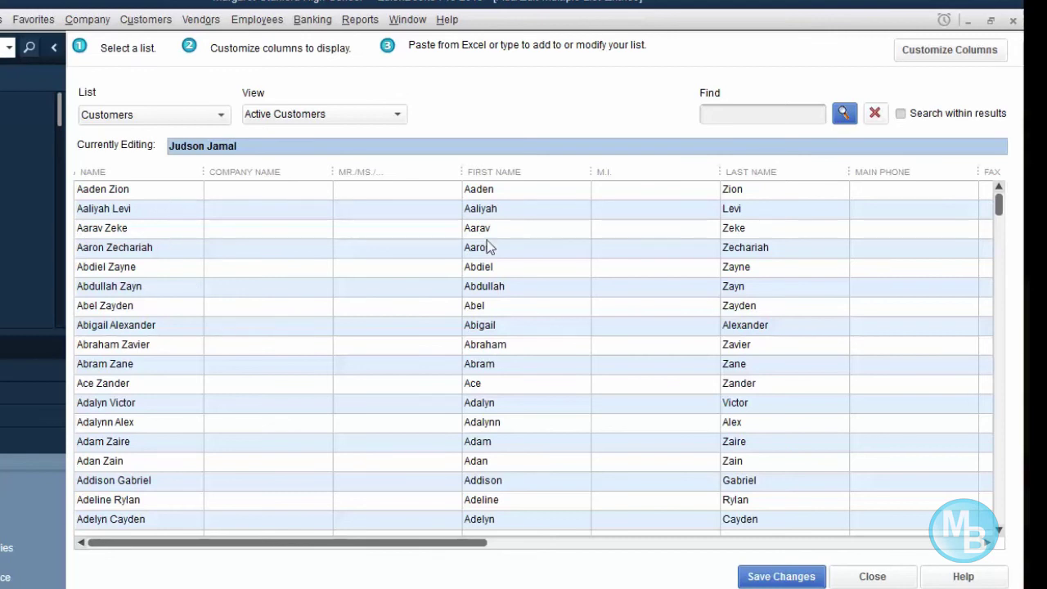
pyautogui.moveTo(480, 552); pyautogui.dragTo(827, 560)
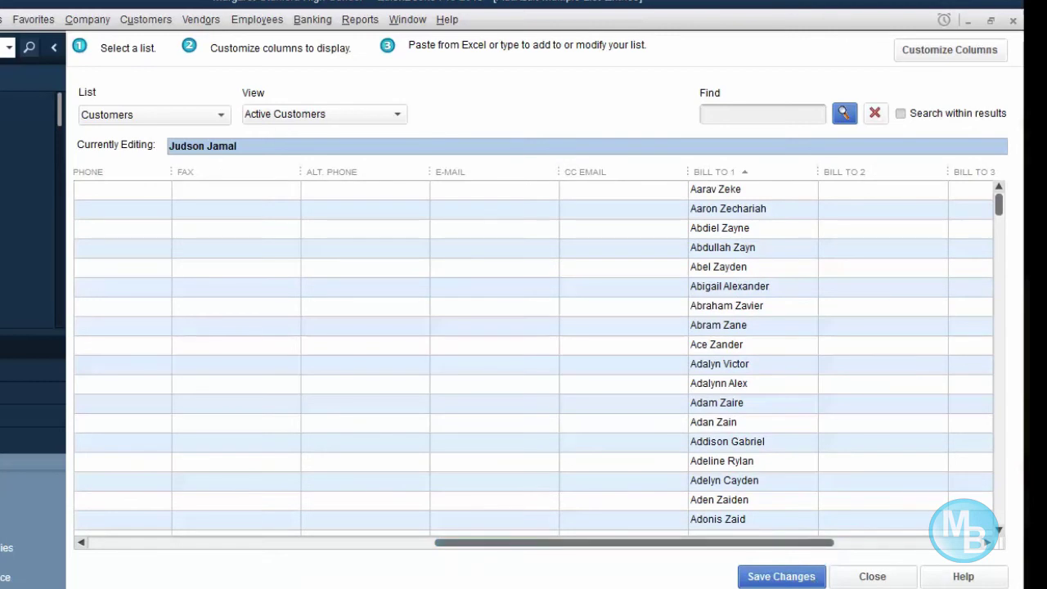
# - Copy the full names in column C of the Names List workbook, Aaden Zion through Zoey Andrew
pyautogui.moveTo(624, 573)
pyautogui.click(521, 533)
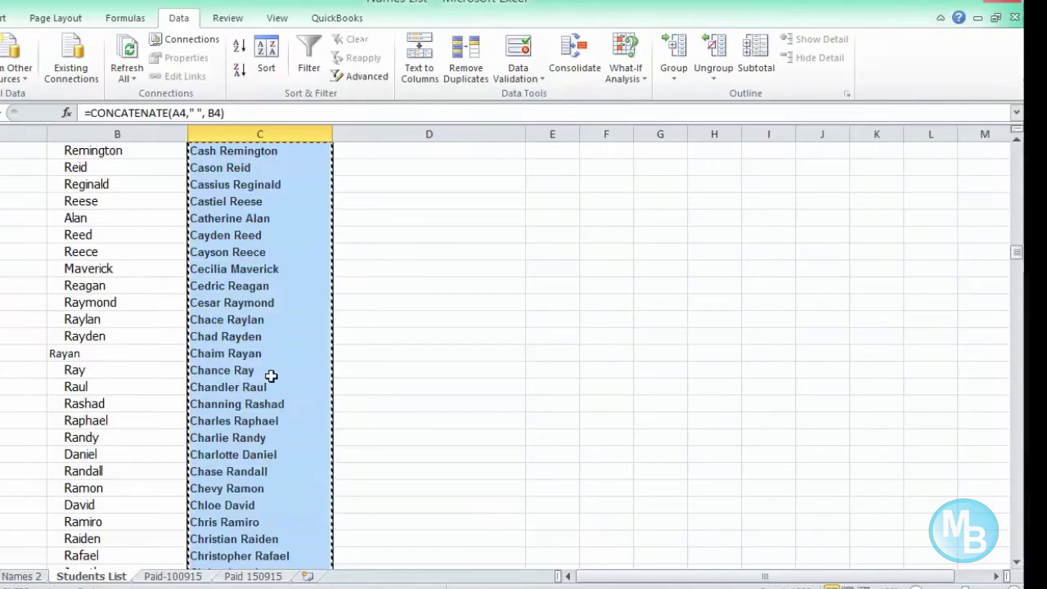
pyautogui.scroll(20, 271, 375)
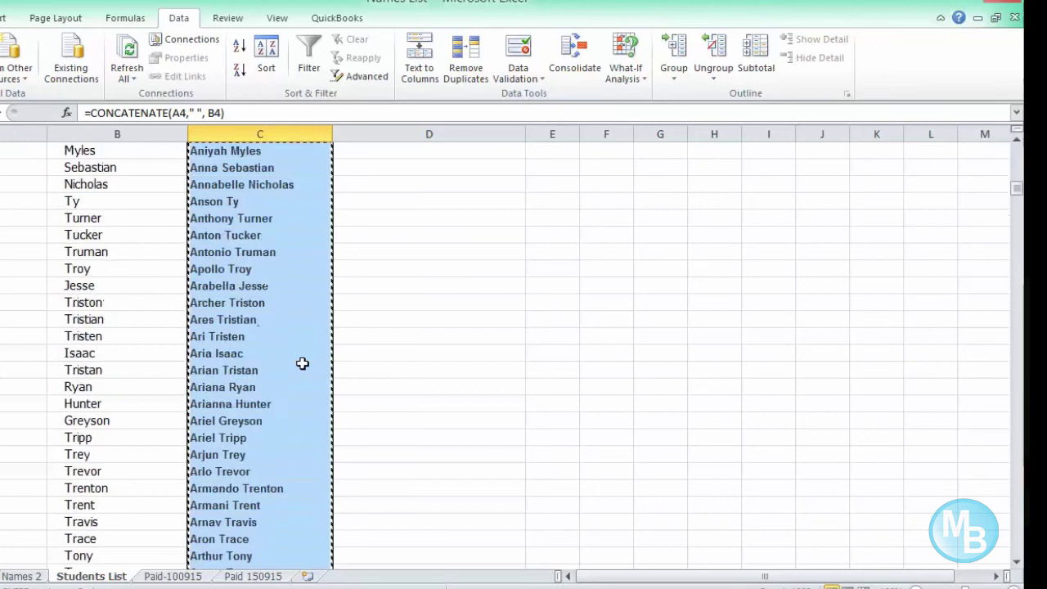
pyautogui.scroll(20, 302, 363)
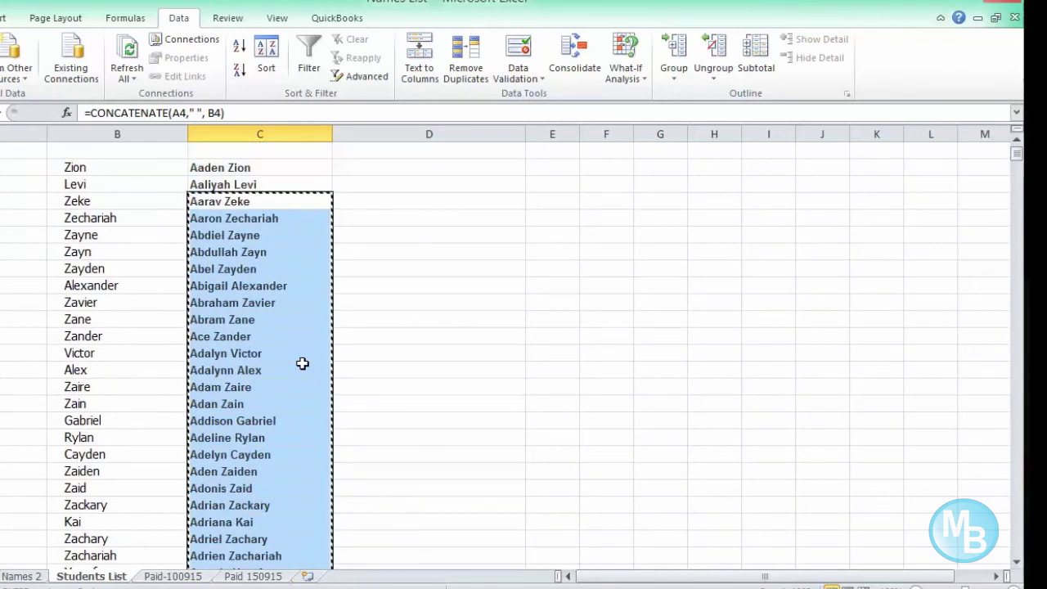
pyautogui.click(243, 167)
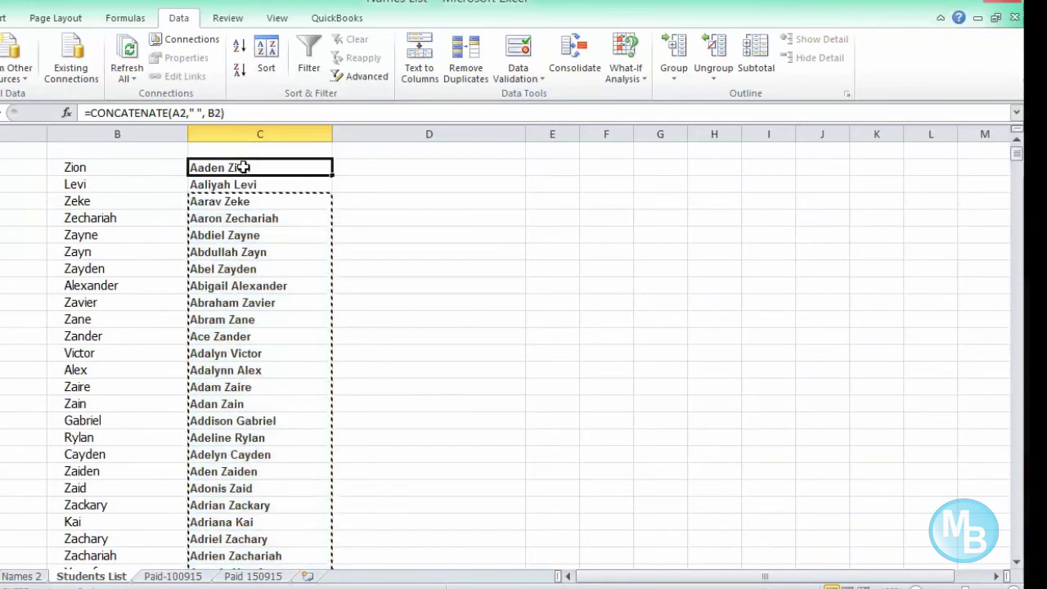
pyautogui.moveTo(243, 167); pyautogui.dragTo(308, 517)
pyautogui.rightClick(297, 402)
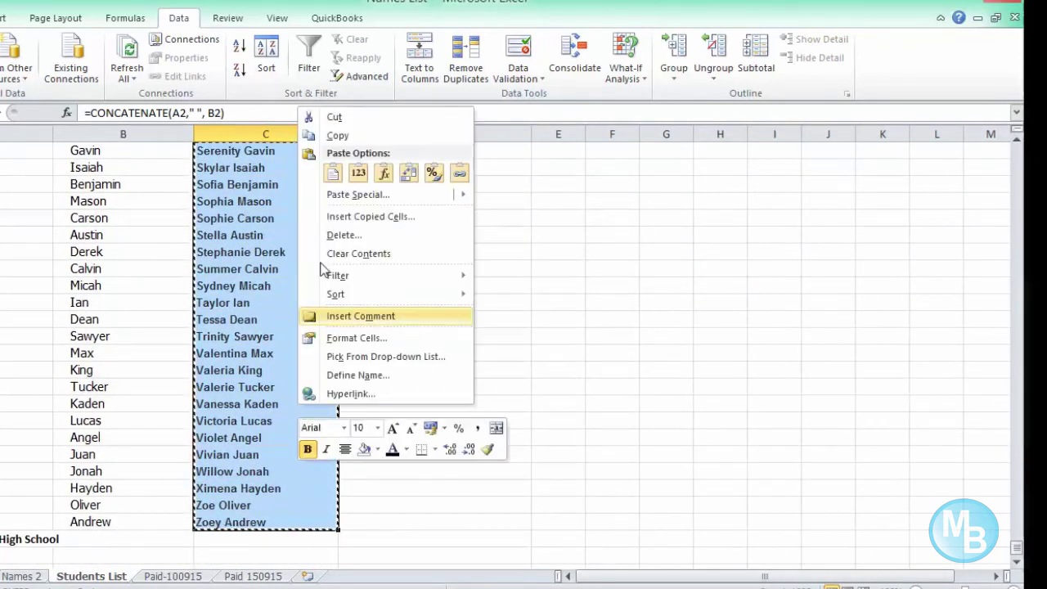
pyautogui.click(338, 135)
pyautogui.scroll(20, 708, 461)
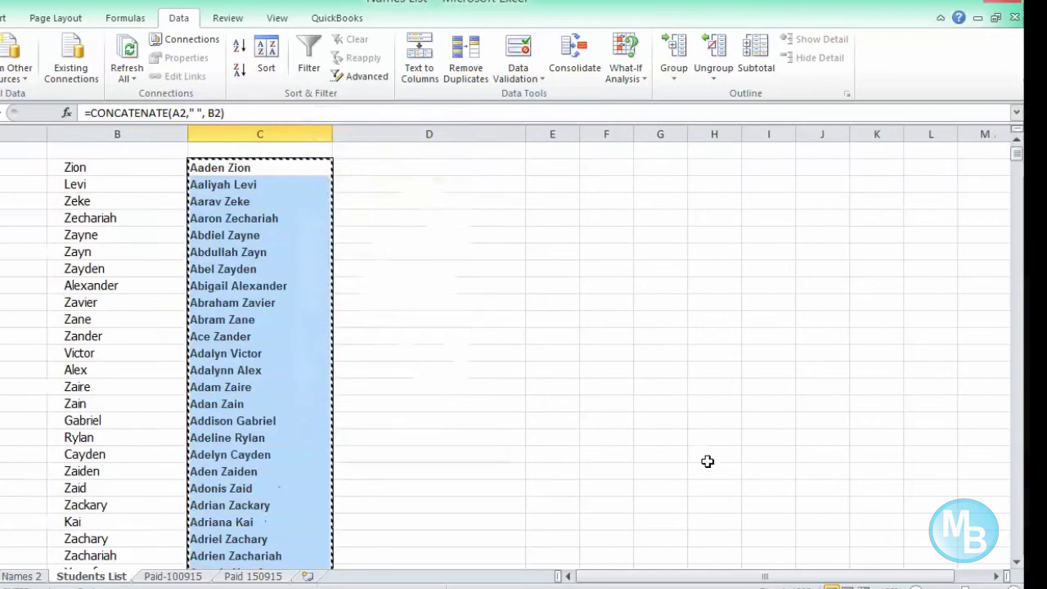
pyautogui.click(538, 583)
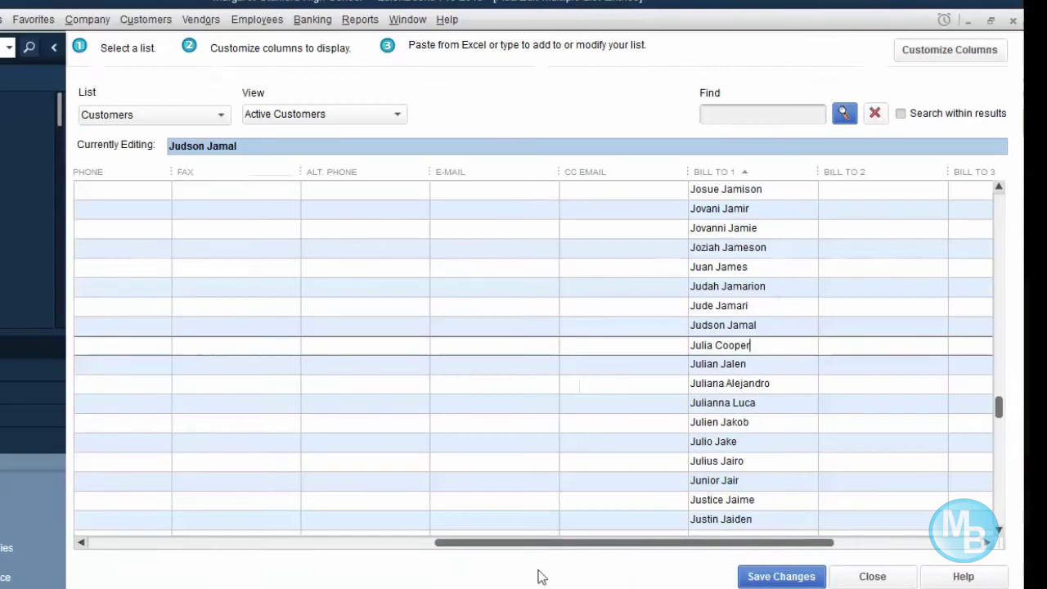
pyautogui.scroll(7, 1001, 402)
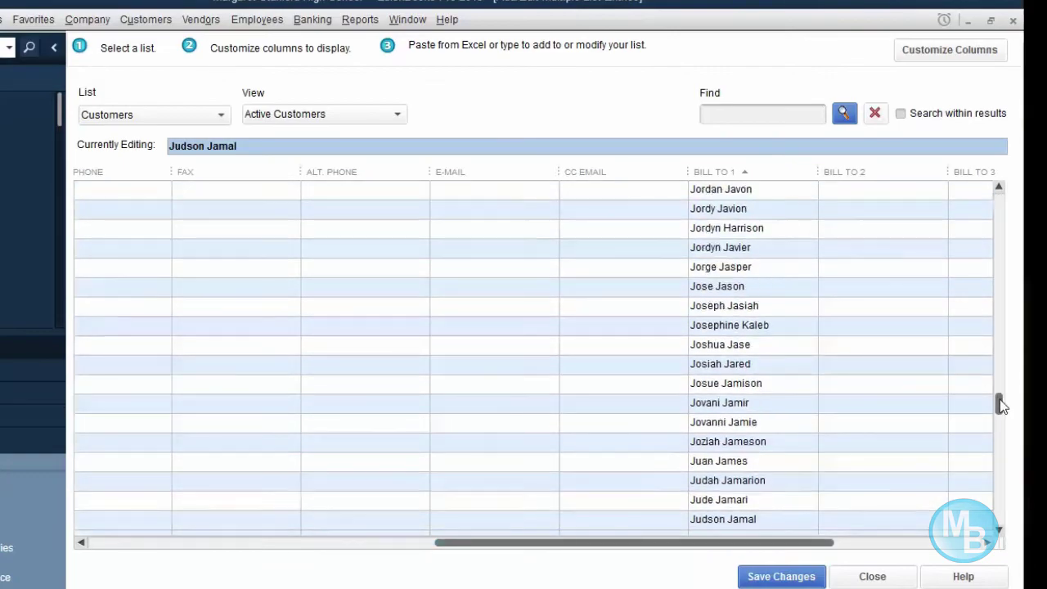
pyautogui.scroll(15, 1003, 189)
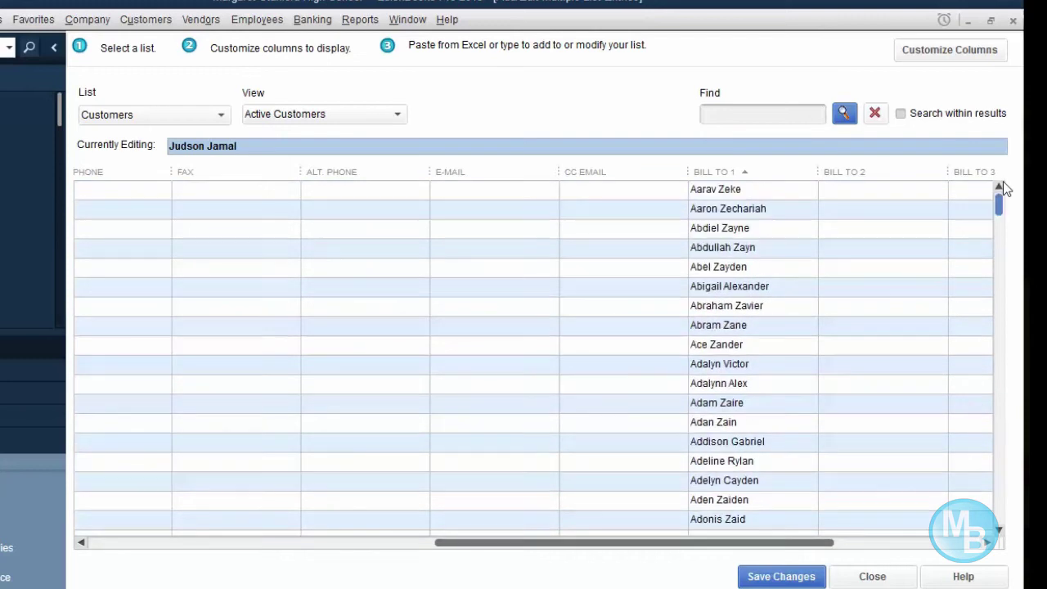
pyautogui.doubleClick(708, 190)
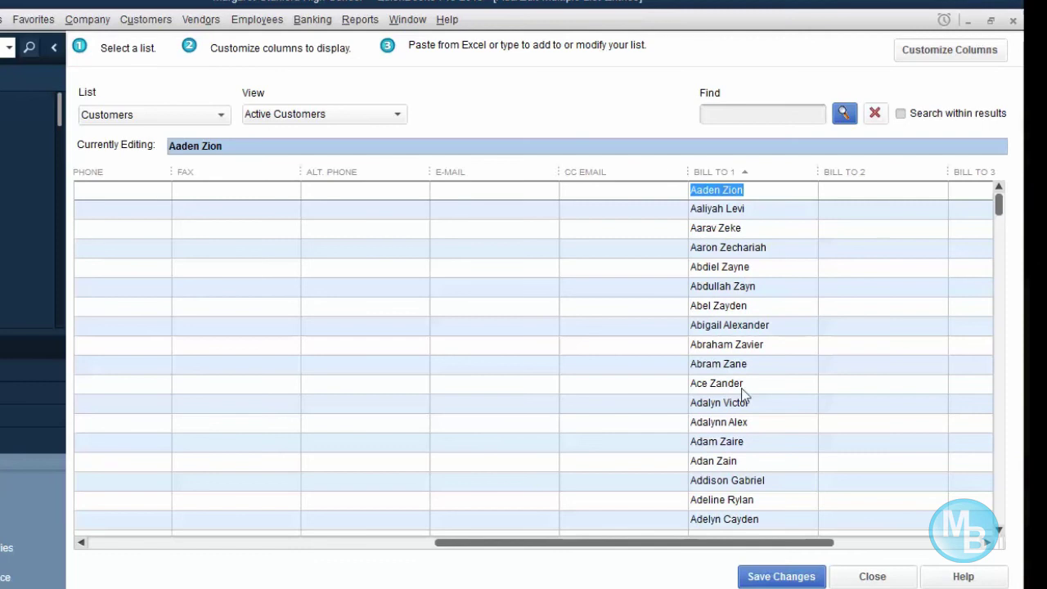
pyautogui.moveTo(728, 544); pyautogui.dragTo(822, 564)
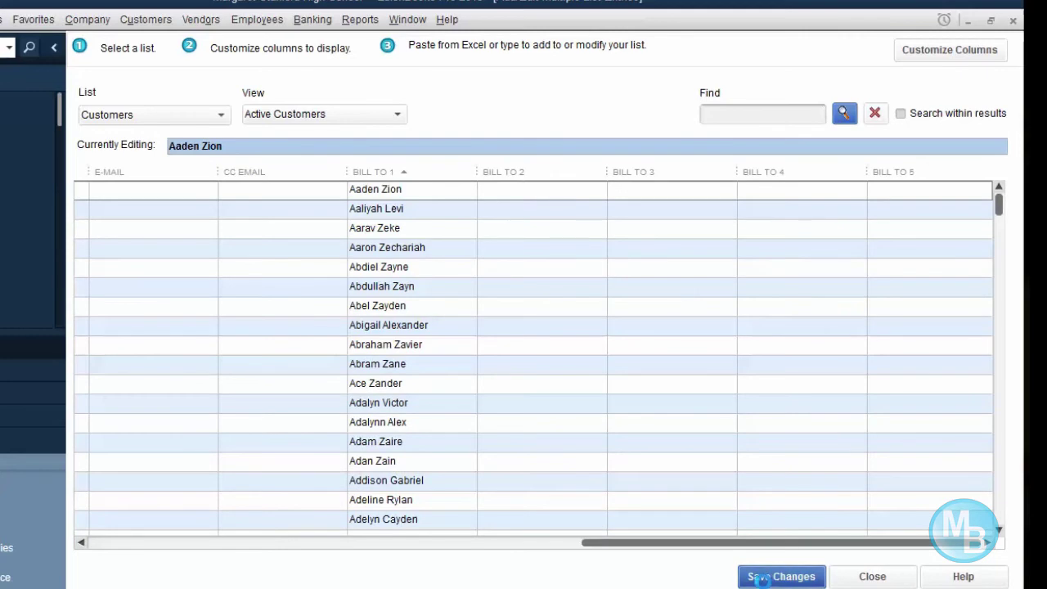
pyautogui.click(761, 580)
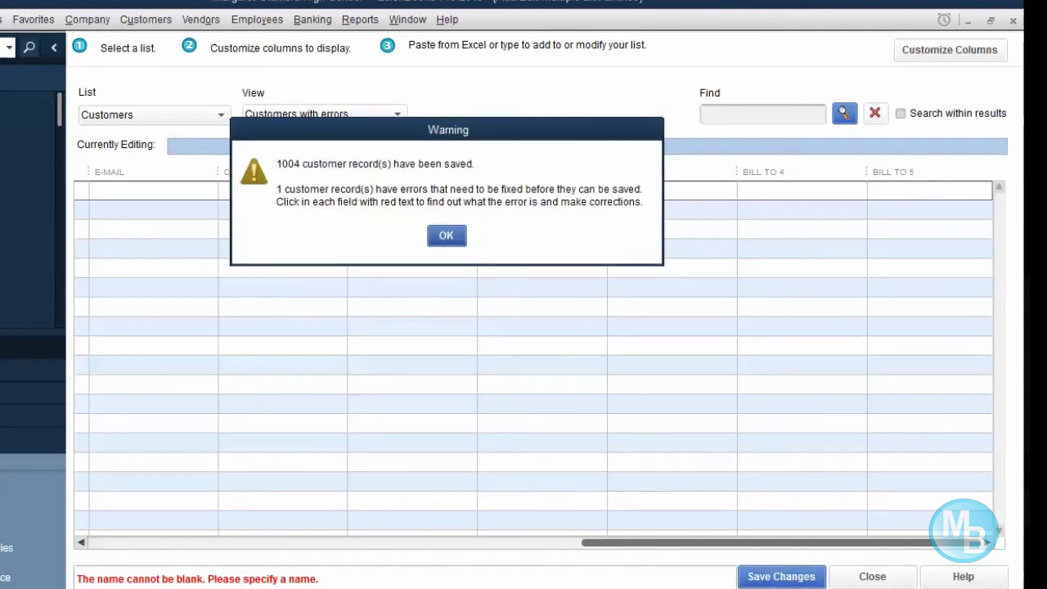
pyautogui.click(452, 239)
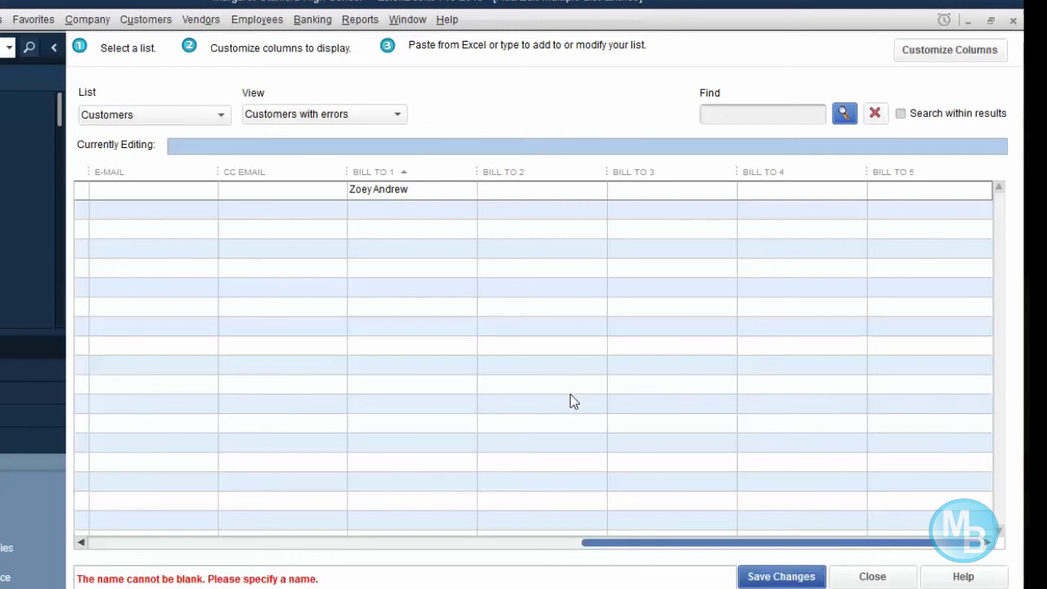
pyautogui.press('Escape')
pyautogui.click(440, 197)
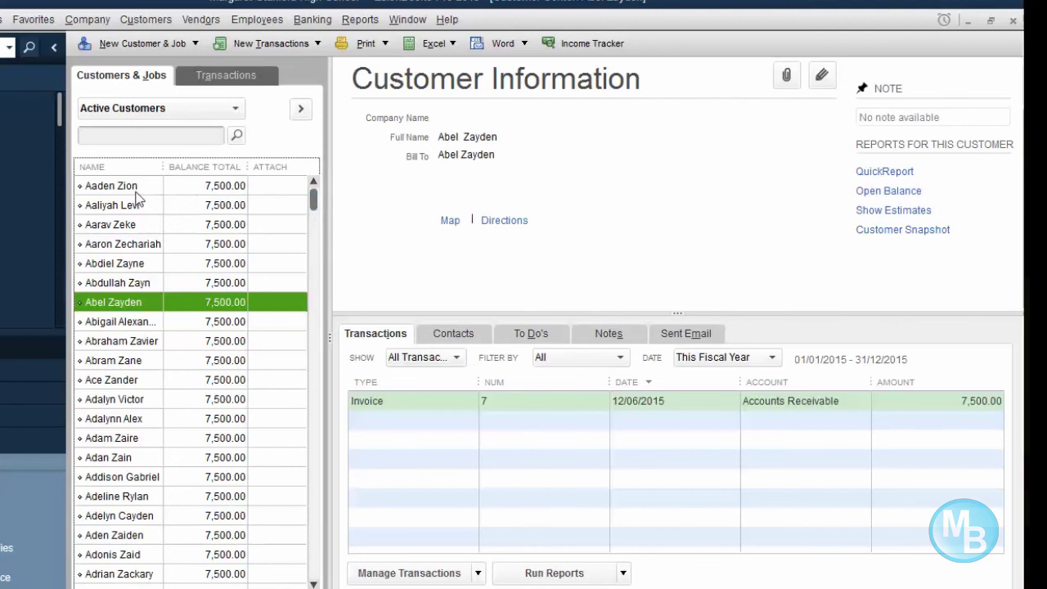
pyautogui.doubleClick(537, 403)
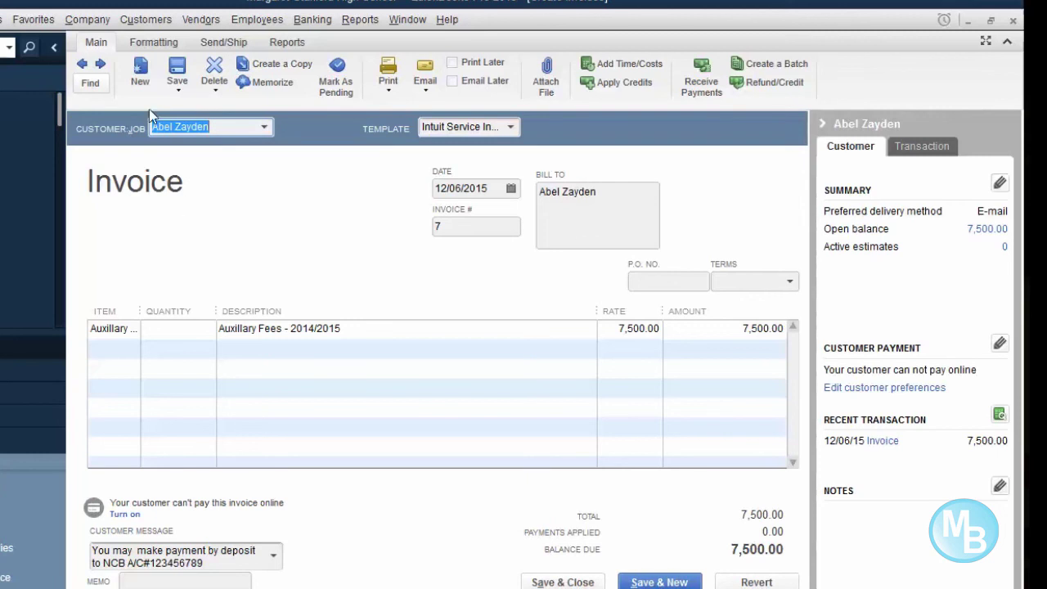
pyautogui.click(103, 63)
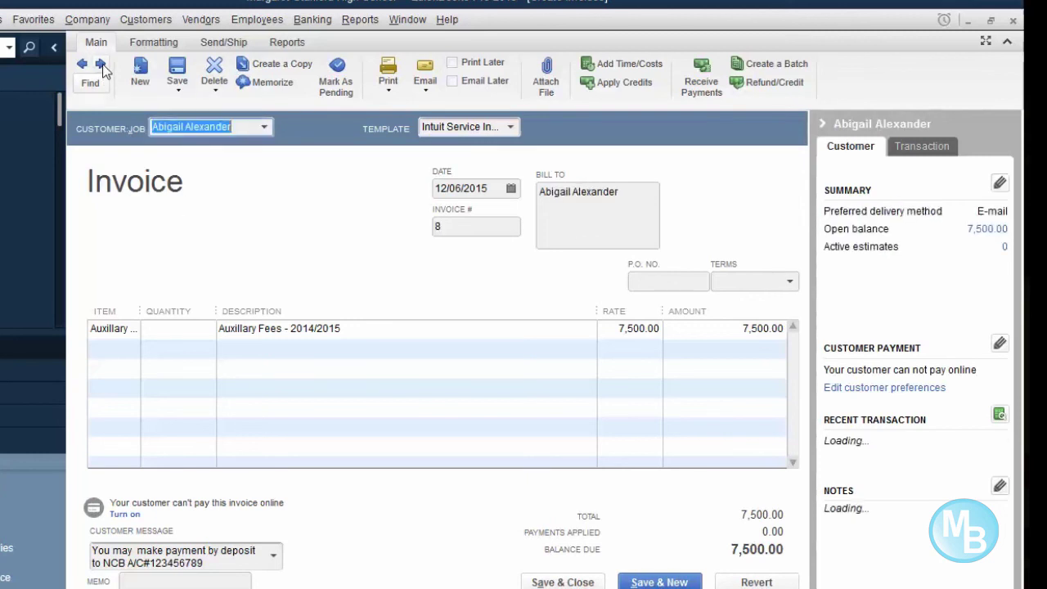
pyautogui.click(102, 64)
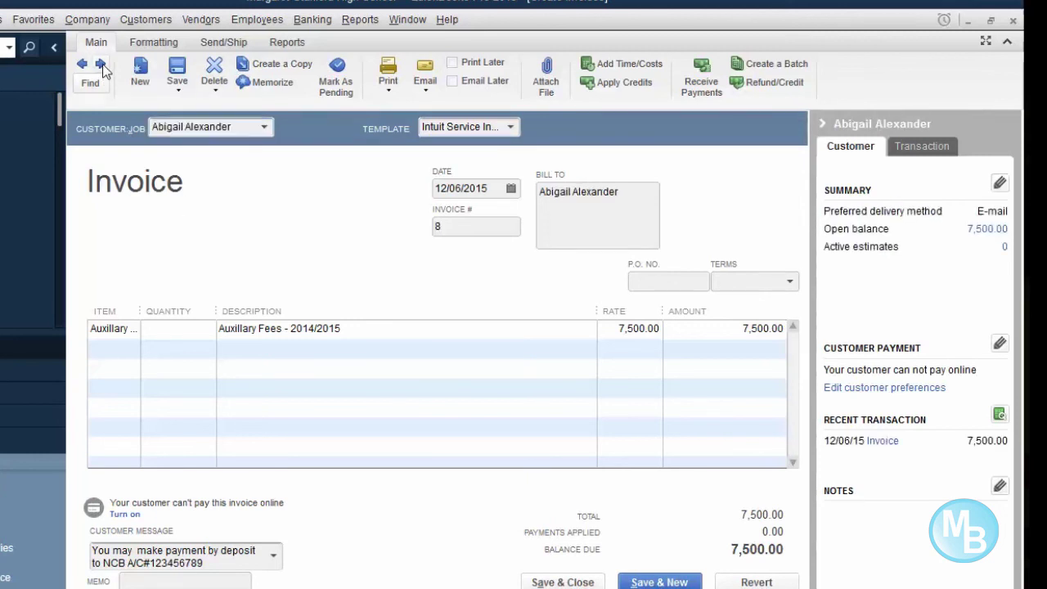
pyautogui.click(102, 63)
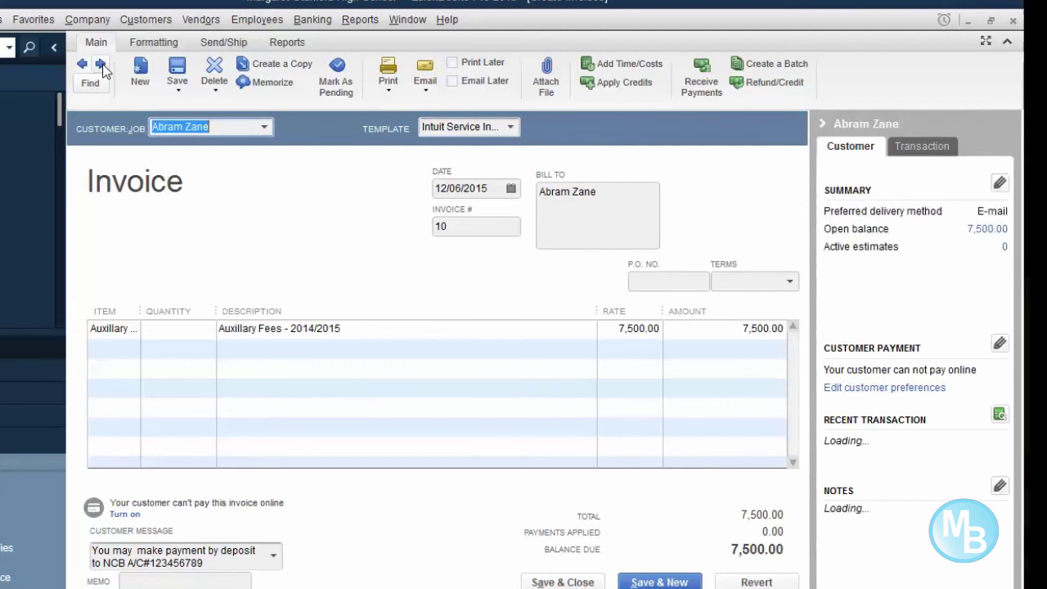
pyautogui.click(102, 64)
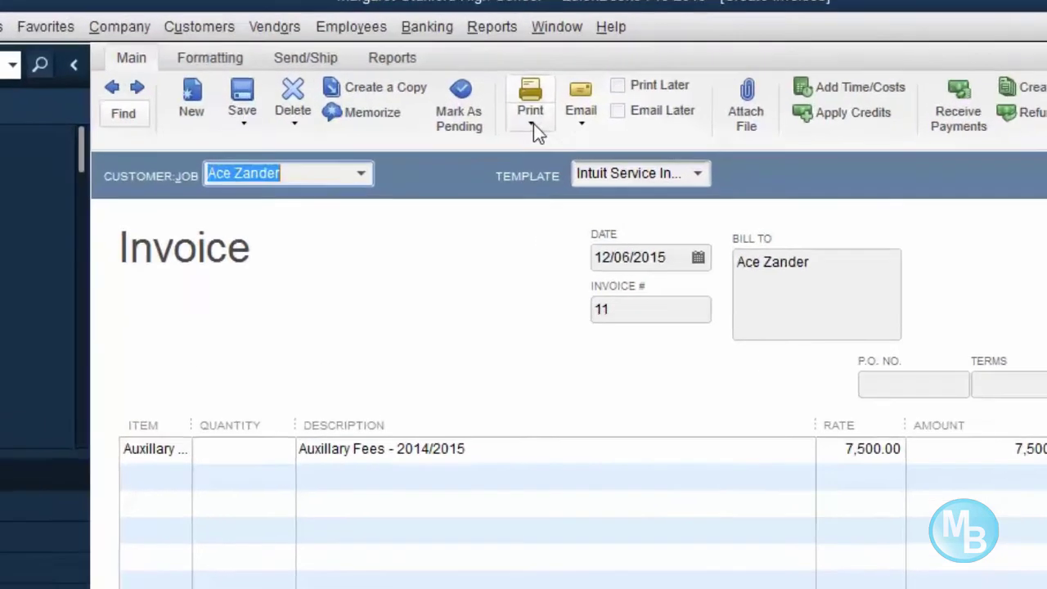
pyautogui.click(390, 92)
pyautogui.click(682, 182)
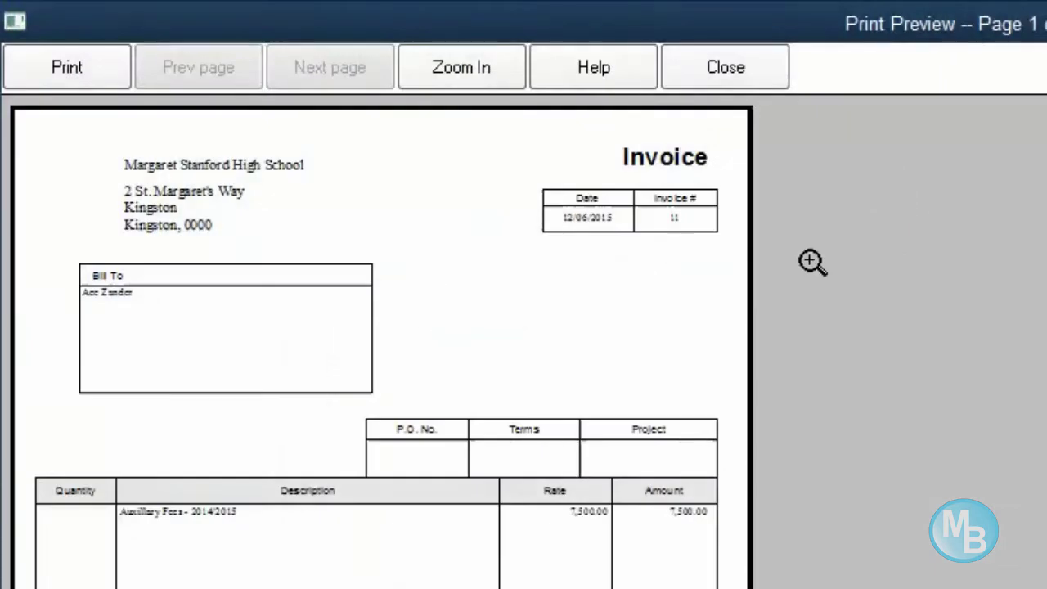
# - Zoom in and out on the invoice preview, including the school name, then close it
pyautogui.click(187, 512)
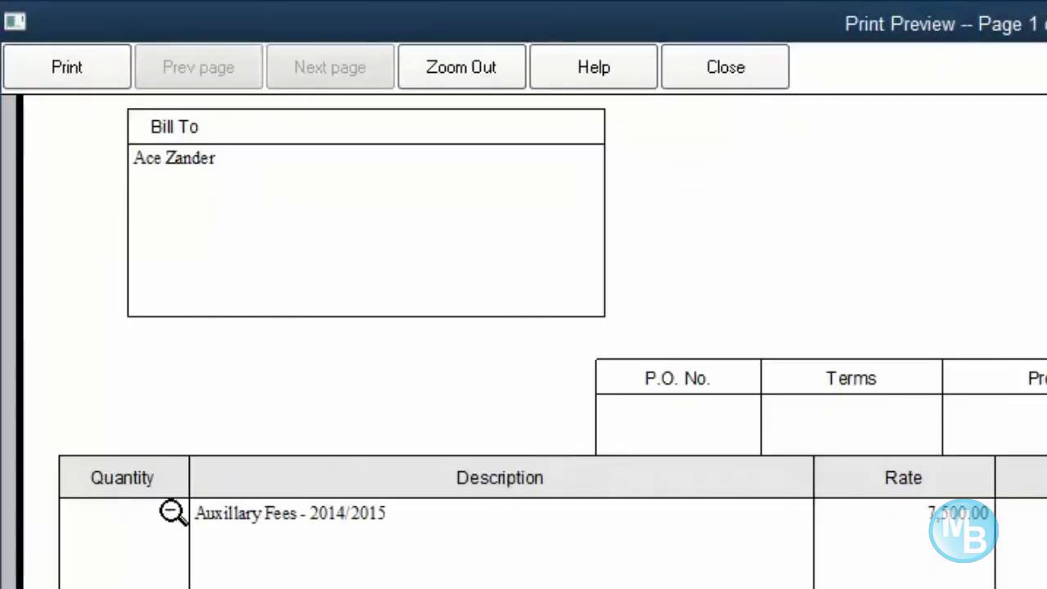
pyautogui.click(93, 339)
pyautogui.click(30, 370)
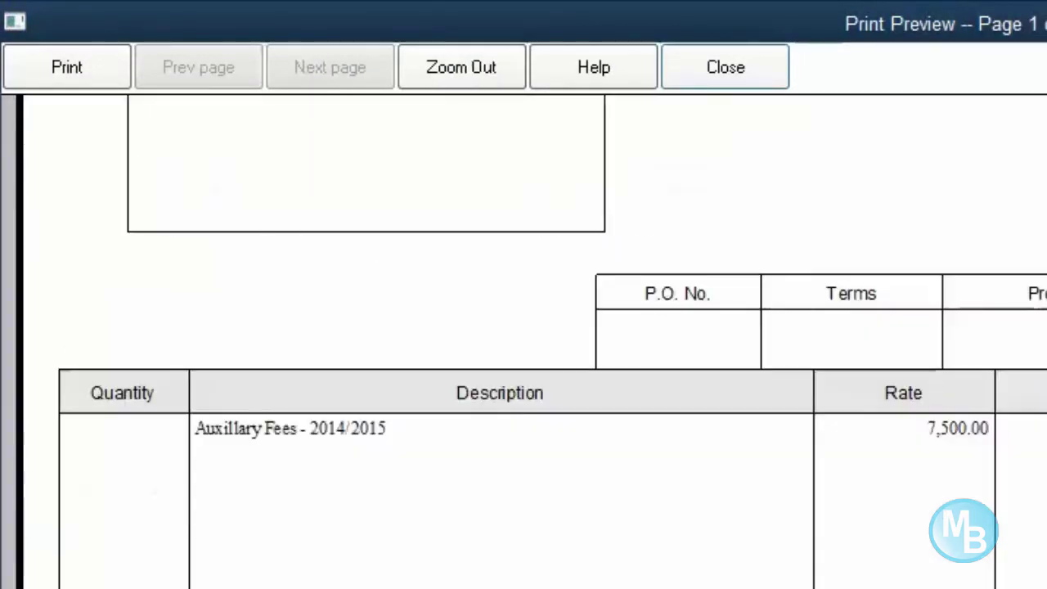
pyautogui.click(30, 370)
pyautogui.click(622, 229)
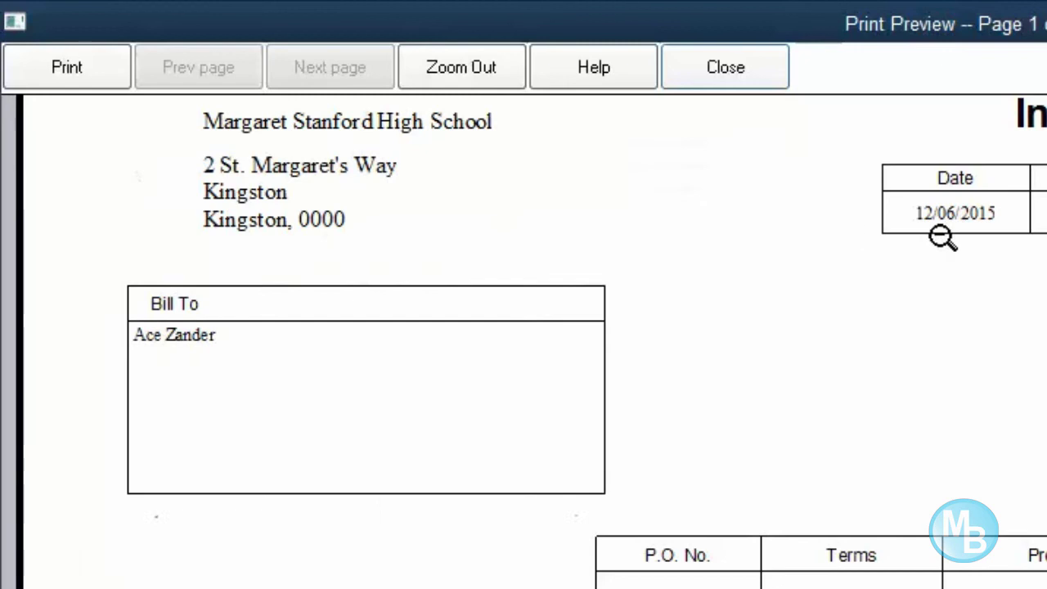
pyautogui.click(991, 225)
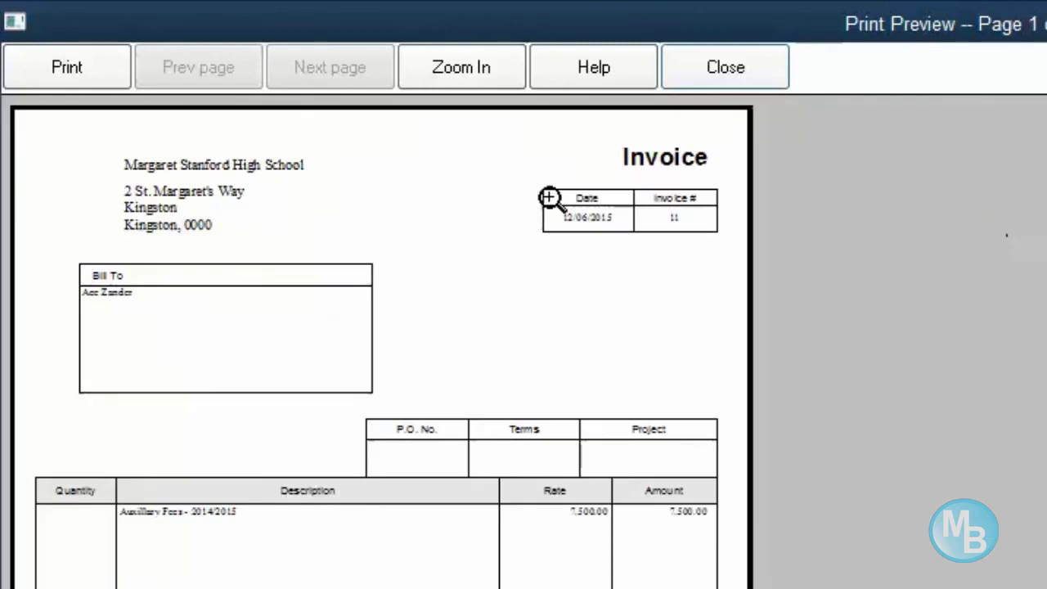
pyautogui.click(425, 144)
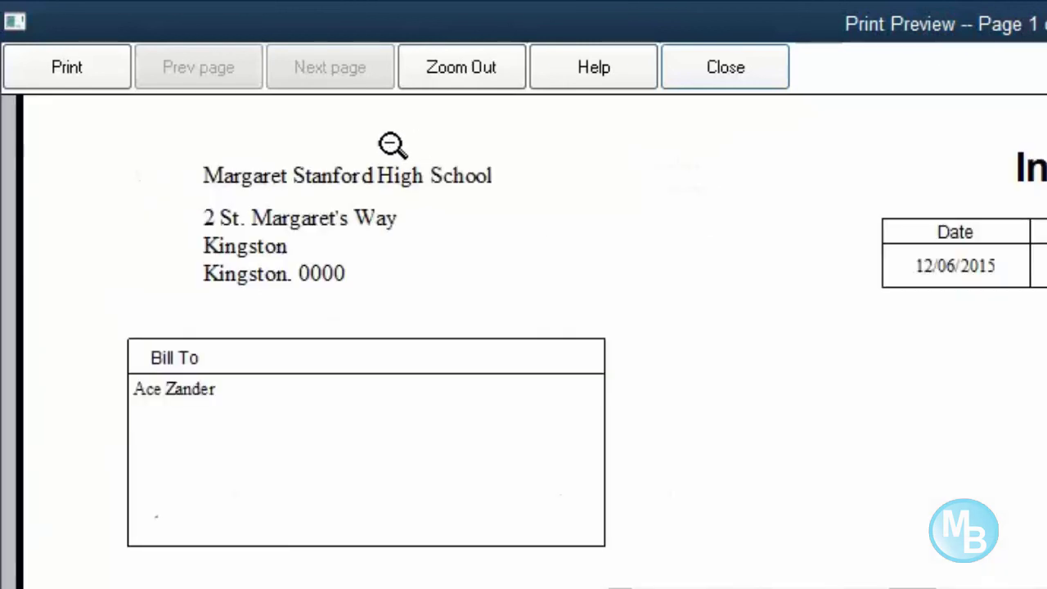
pyautogui.click(777, 479)
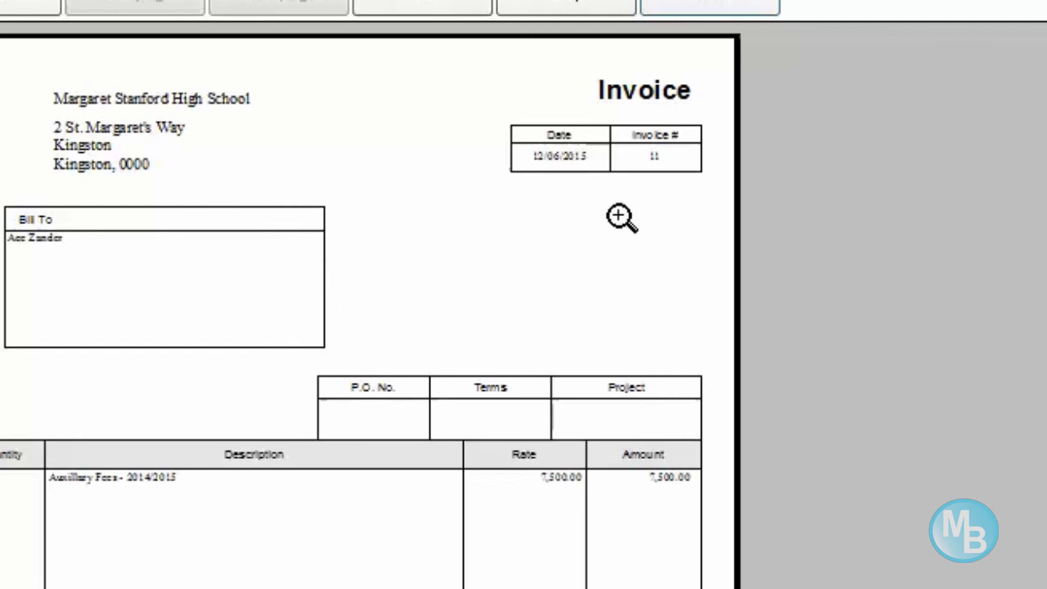
pyautogui.click(725, 4)
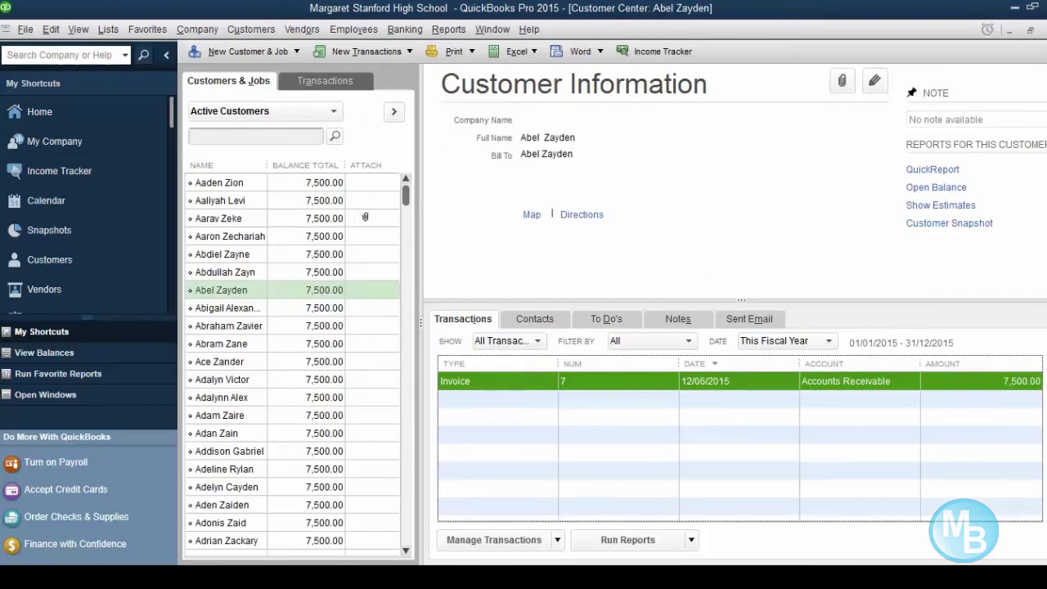
# - Check Accounts Receivable at 7,530,000.00 in the Chart of Accounts, then switch to Excel's Names List
pyautogui.click(58, 113)
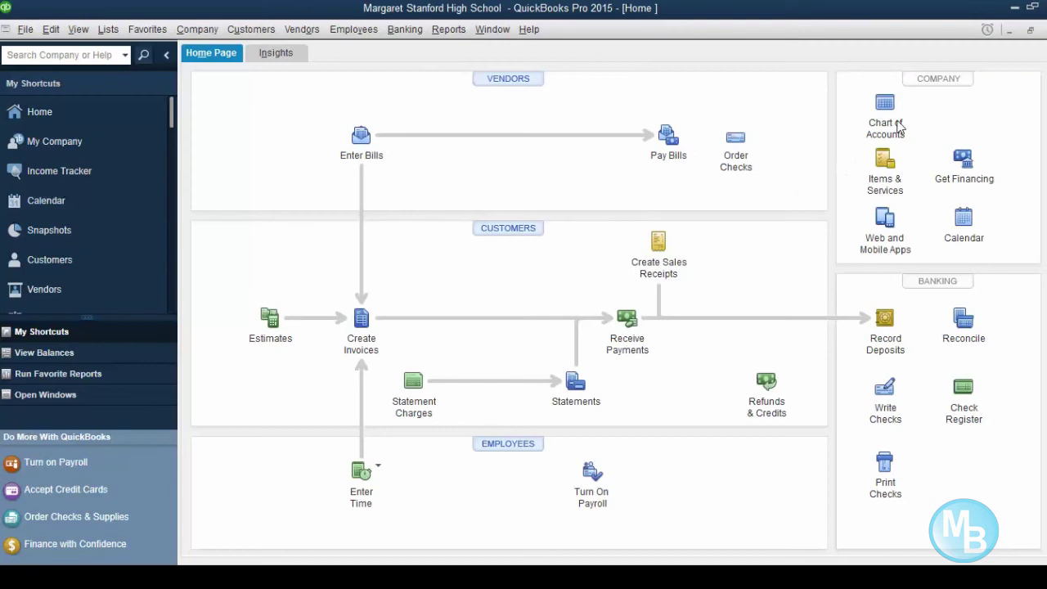
pyautogui.click(885, 115)
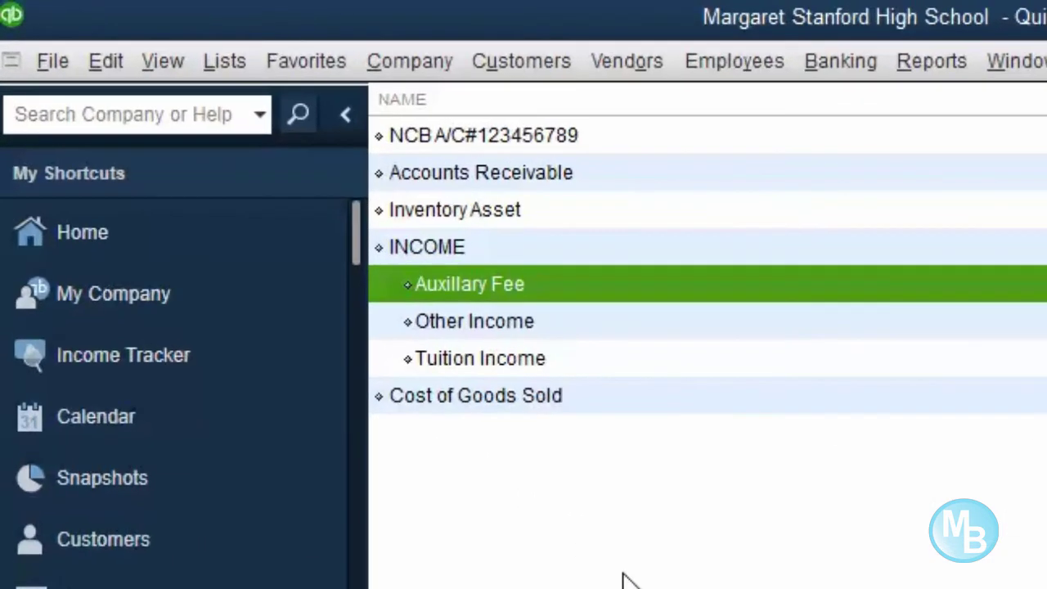
pyautogui.click(575, 172)
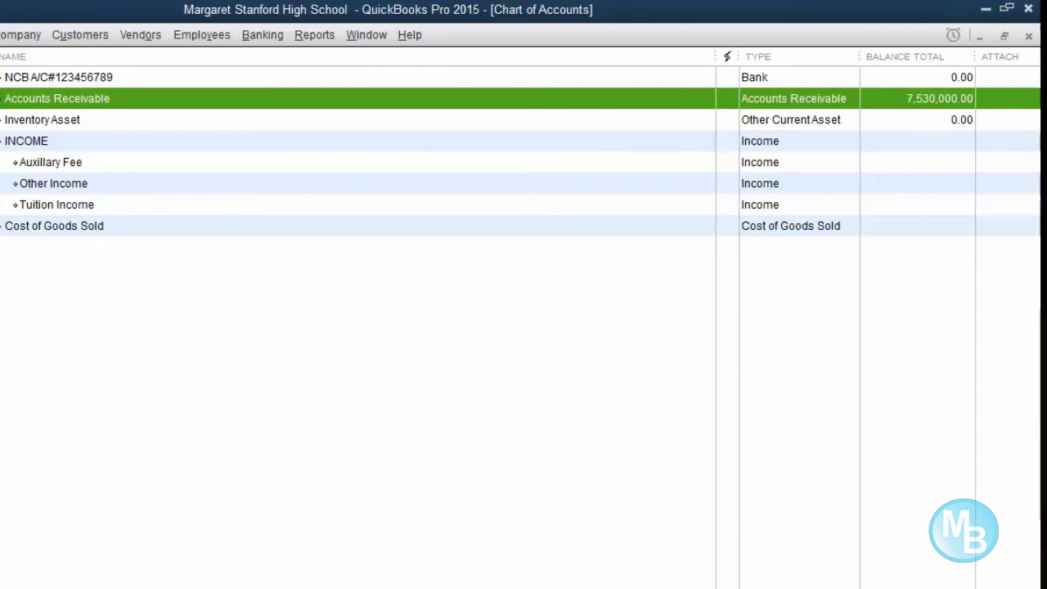
pyautogui.click(491, 572)
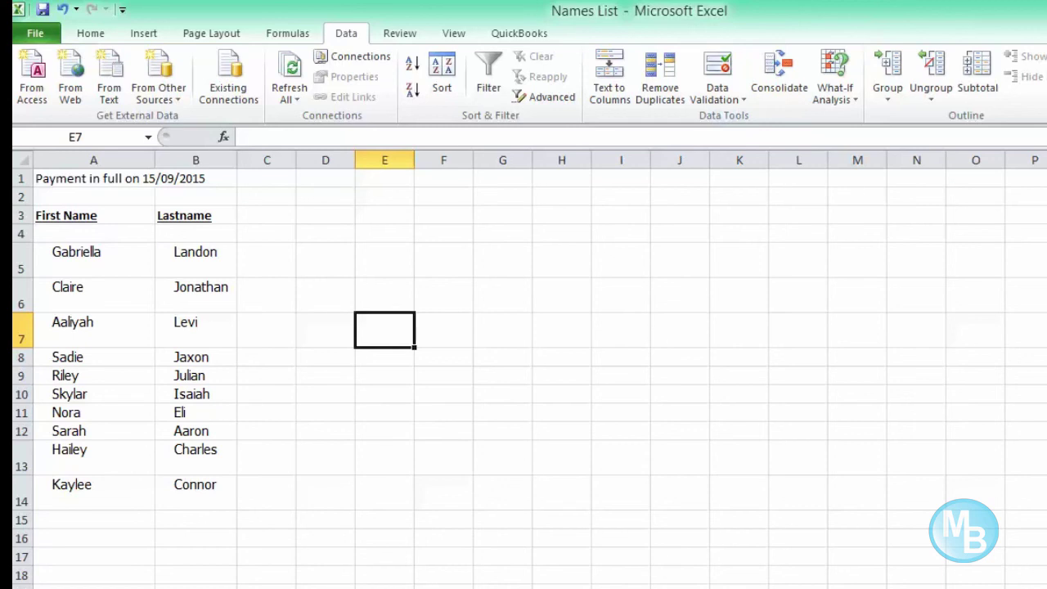
# - Change the Partpayment sheet's A1 title date to 15/9/2014
pyautogui.rightClick(379, 588)
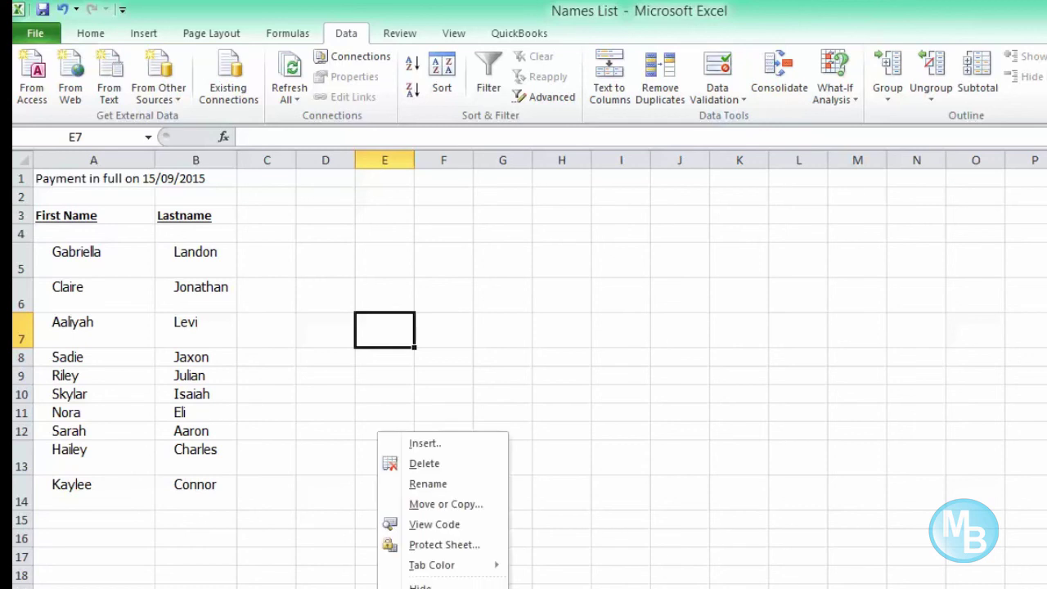
pyautogui.click(461, 486)
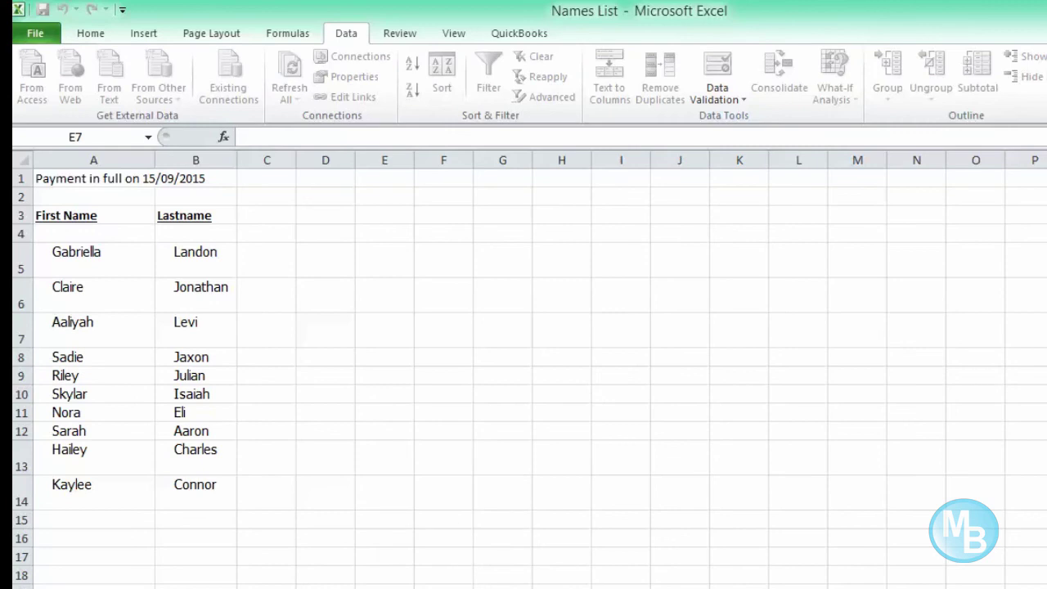
pyautogui.click(461, 586)
pyautogui.rightClick(461, 585)
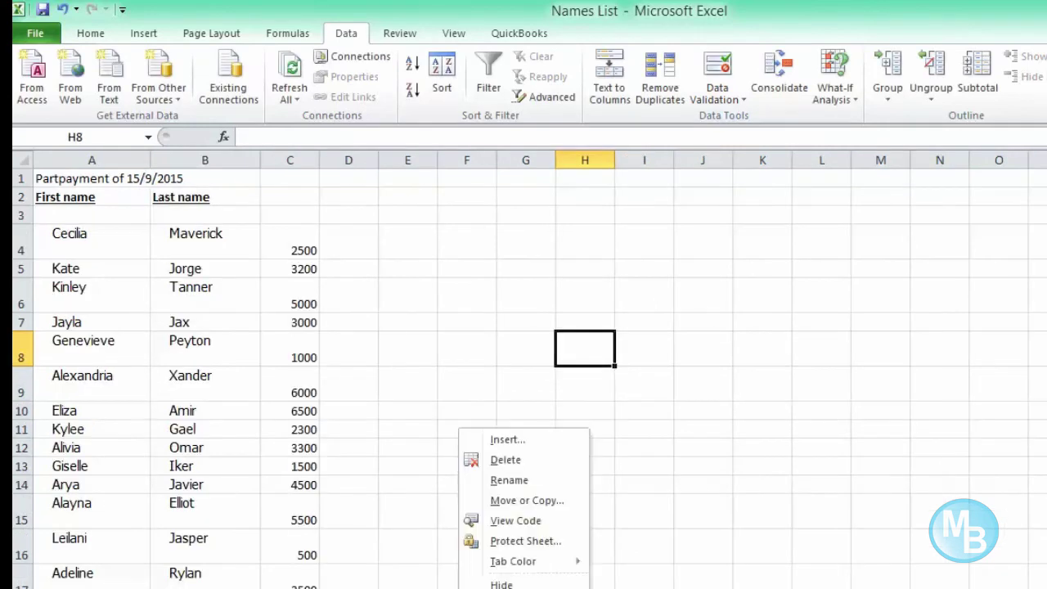
pyautogui.click(507, 480)
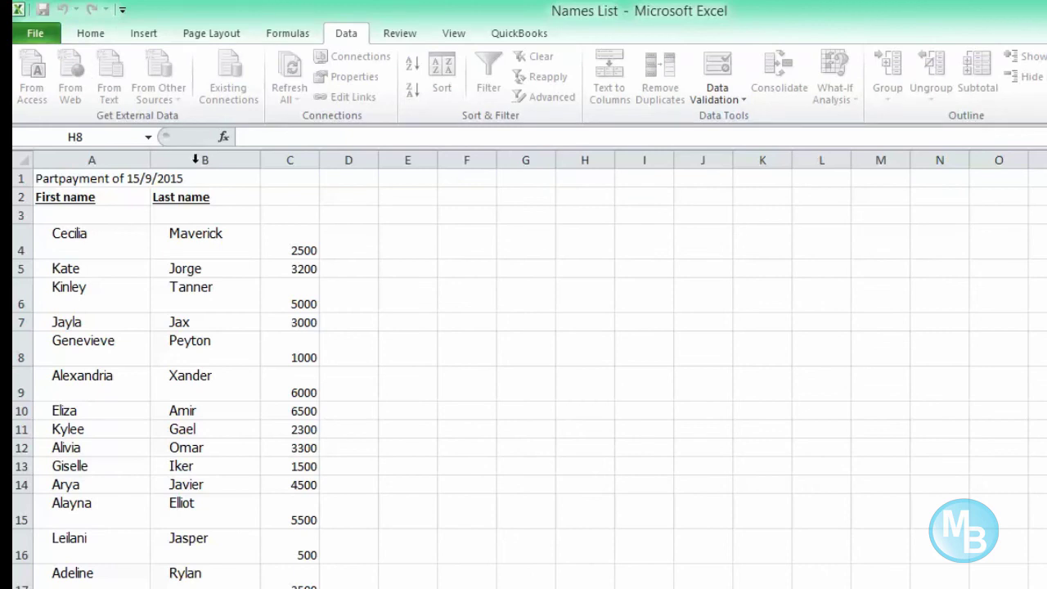
pyautogui.click(200, 196)
pyautogui.click(63, 178)
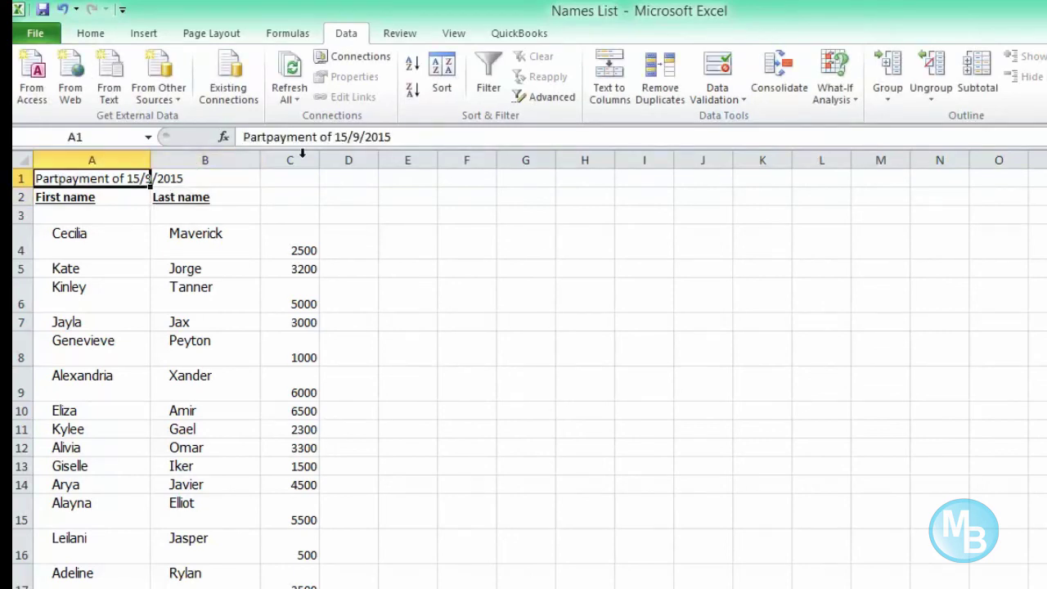
pyautogui.click(392, 137)
pyautogui.moveTo(391, 136); pyautogui.dragTo(384, 137)
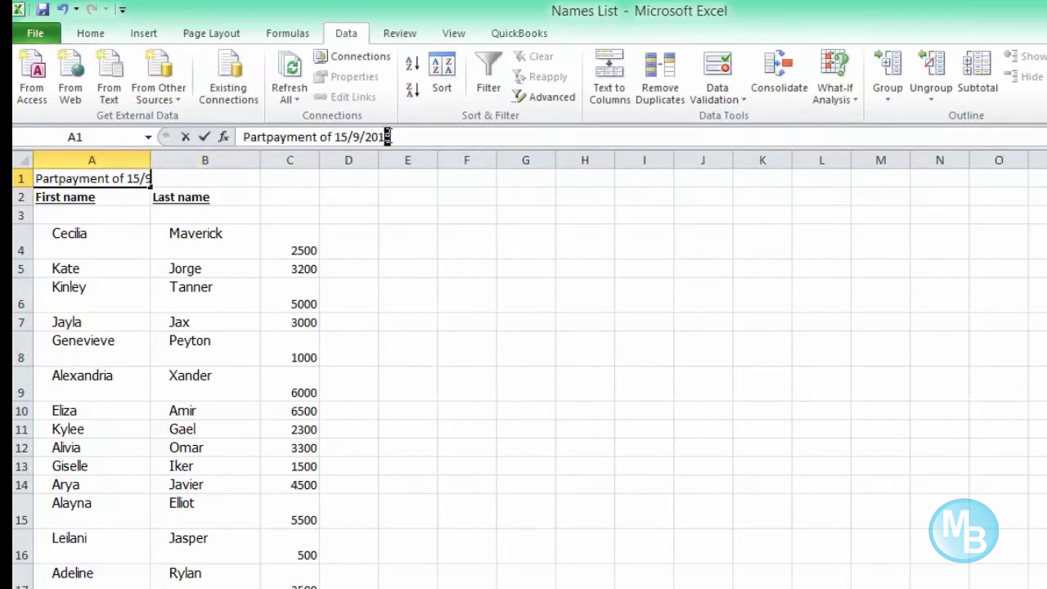
pyautogui.write('4')
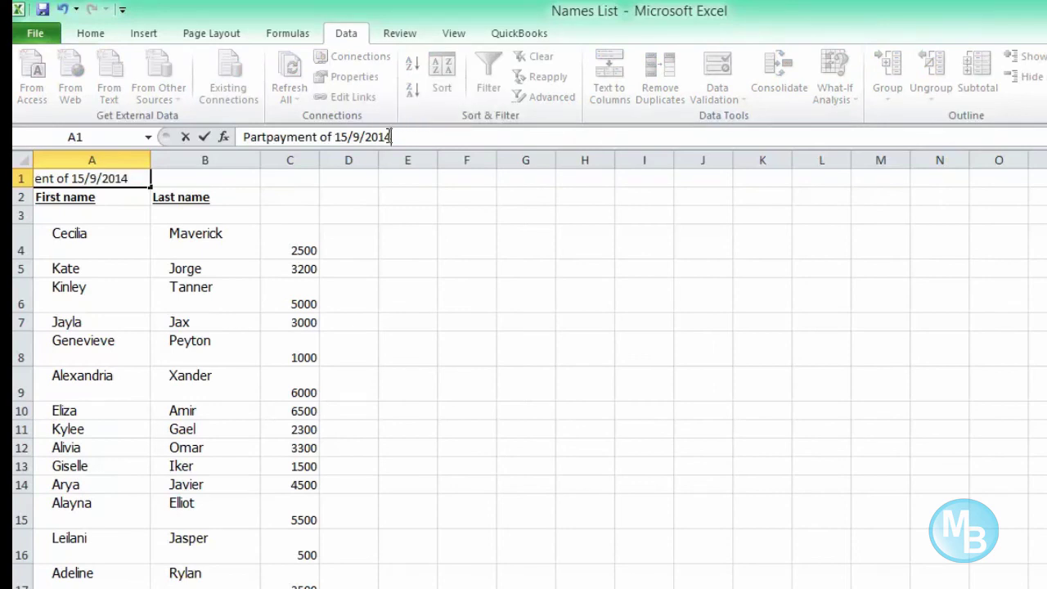
pyautogui.click(565, 447)
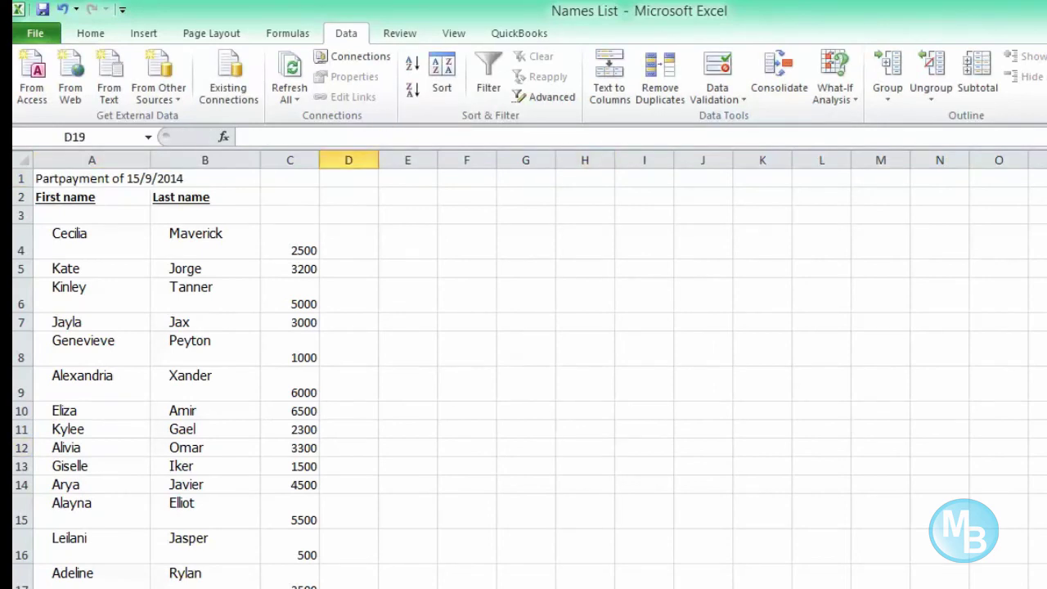
# - Change the Payment in full sheet's A1 title date to 15/09/2014, then return to QuickBooks
pyautogui.hotkey('ctrl', 'pagedown')
pyautogui.click(205, 177)
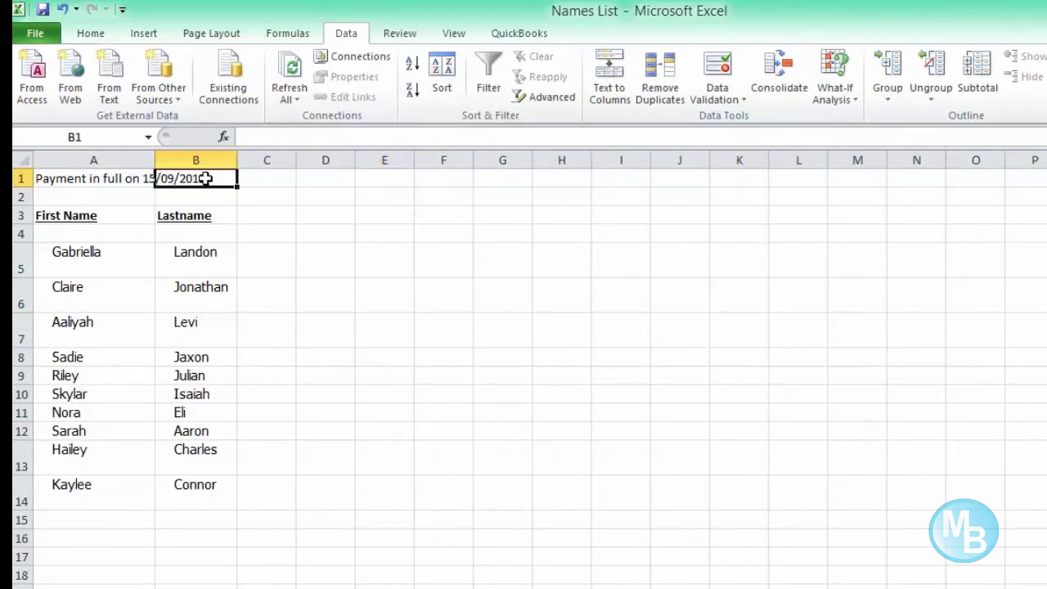
pyautogui.click(68, 181)
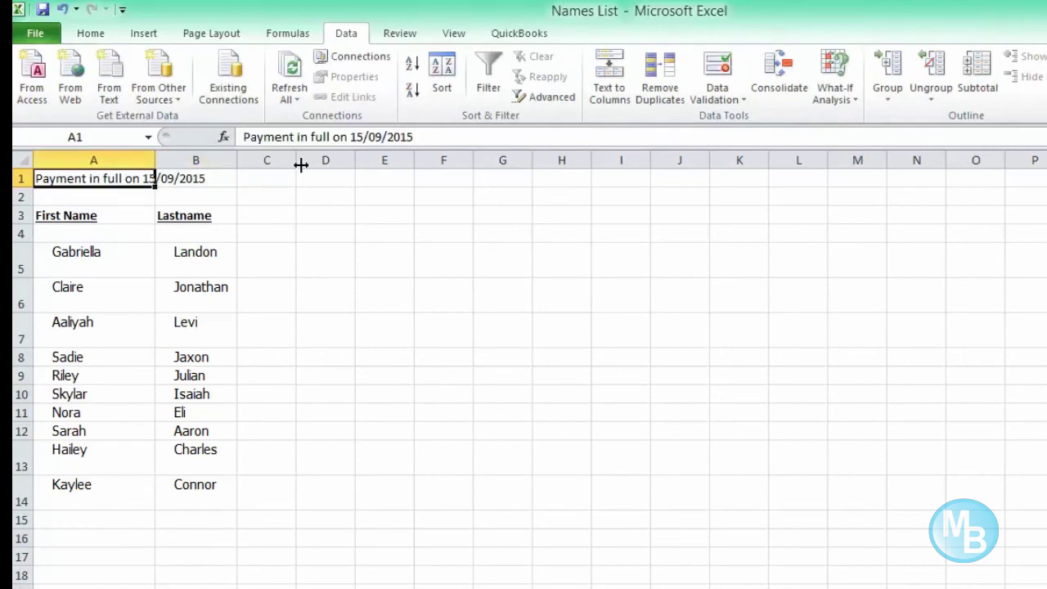
pyautogui.click(425, 138)
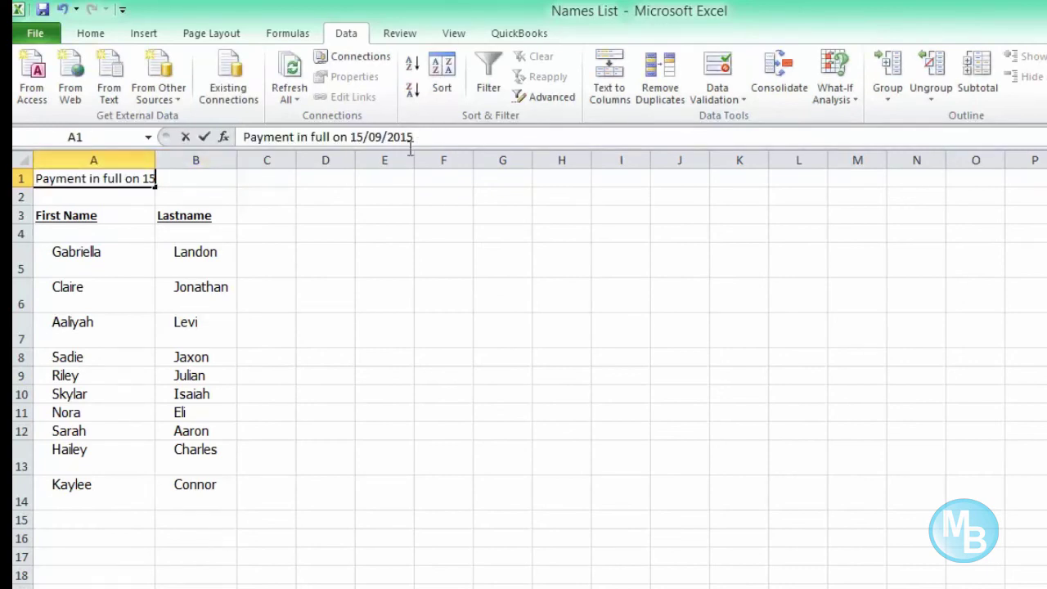
pyautogui.moveTo(407, 139); pyautogui.dragTo(413, 139)
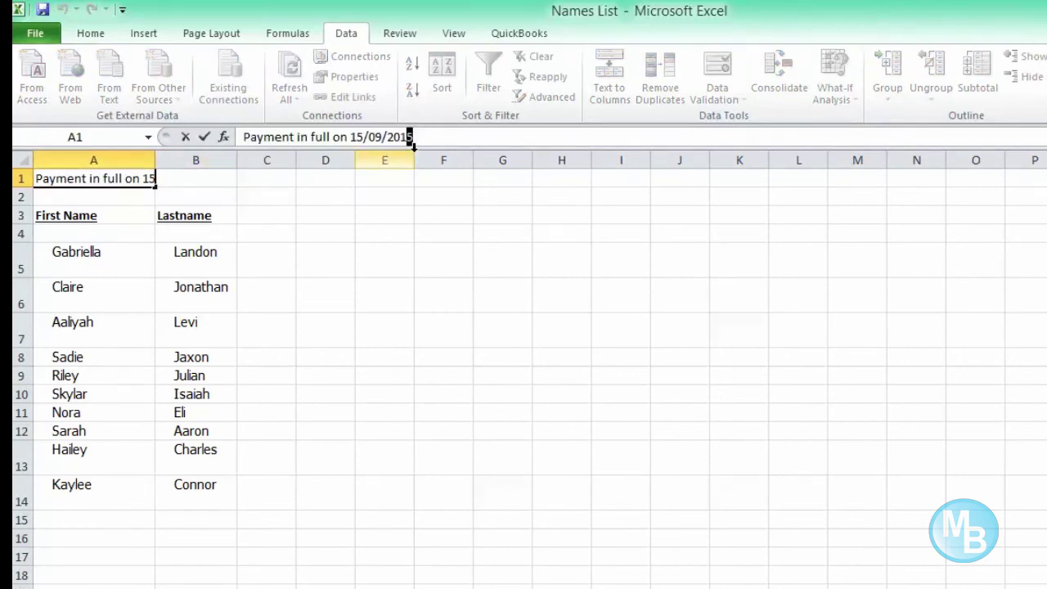
pyautogui.write('4')
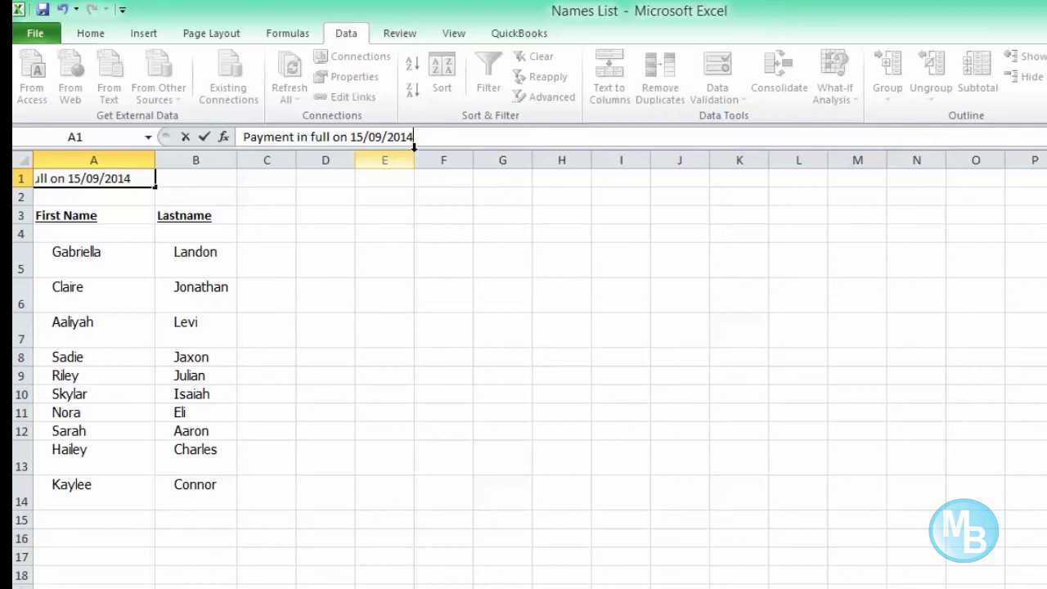
pyautogui.moveTo(423, 279); pyautogui.dragTo(411, 283)
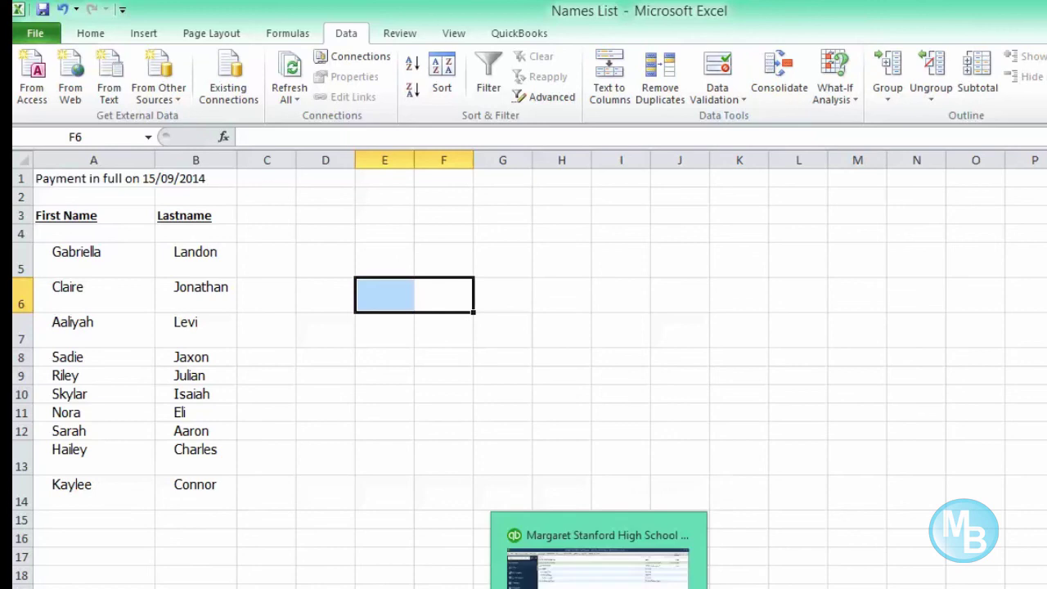
pyautogui.moveTo(599, 585)
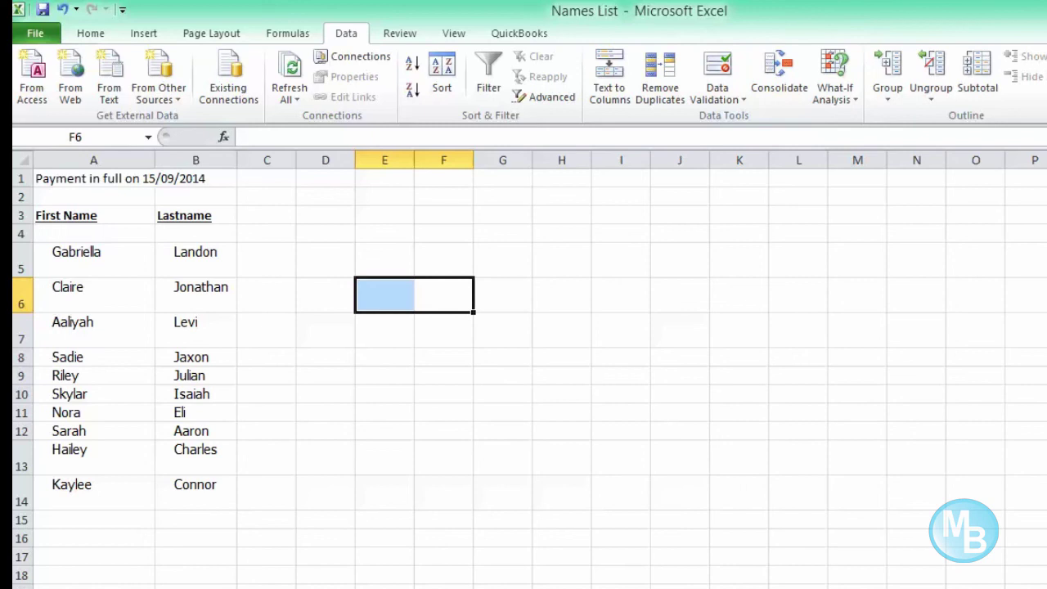
pyautogui.click(598, 585)
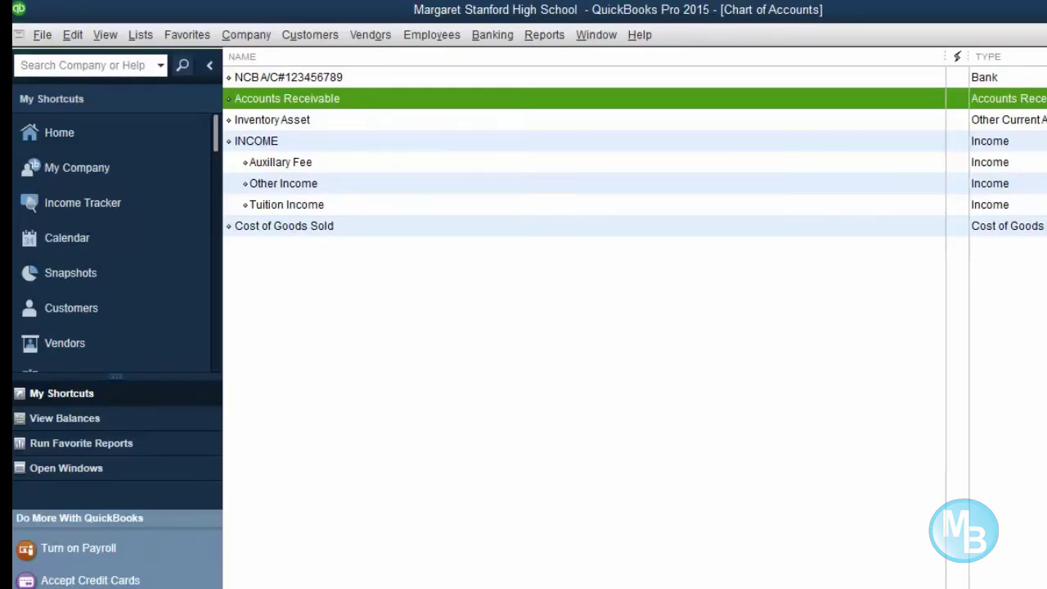
# - Bring the Names List workbook forward in Excel and shrink its window
pyautogui.click(828, 588)
pyautogui.click(728, 573)
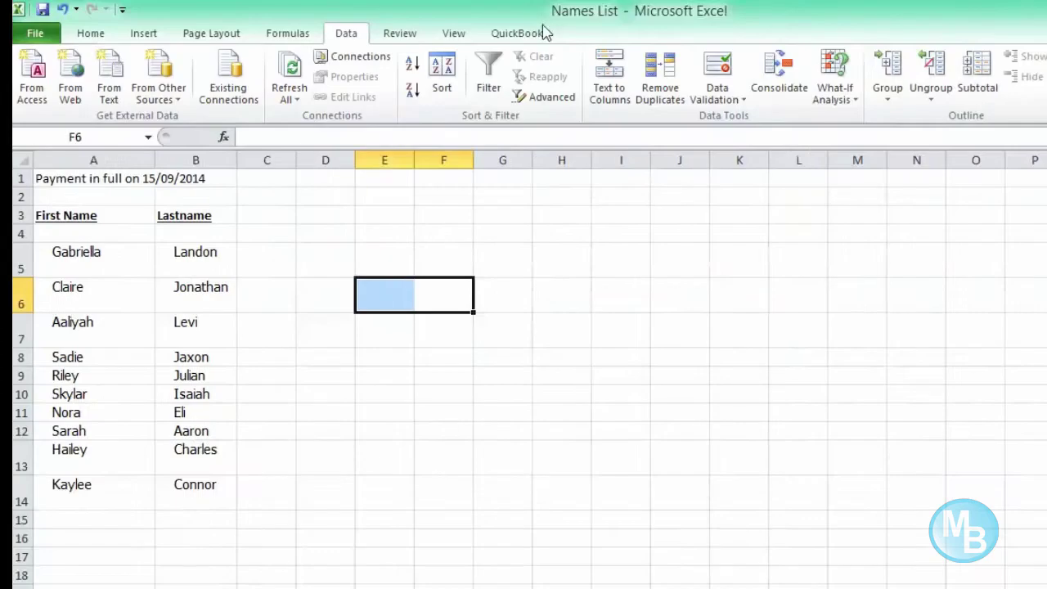
pyautogui.moveTo(510, 11); pyautogui.dragTo(1046, 25)
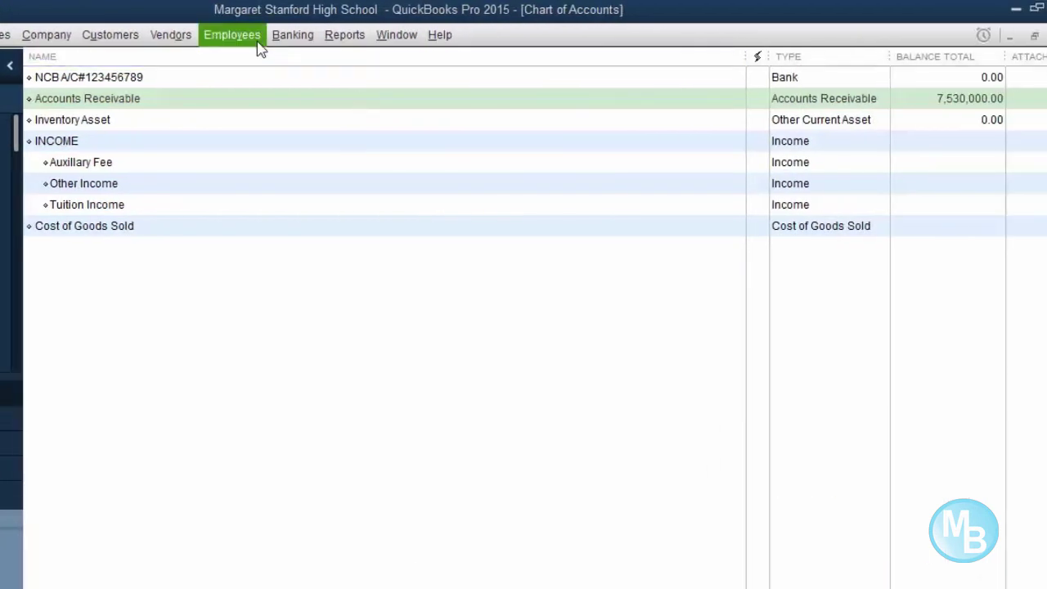
# - Open Receive Payments from the Customers menu and start entering the paying customer's name
pyautogui.click(110, 35)
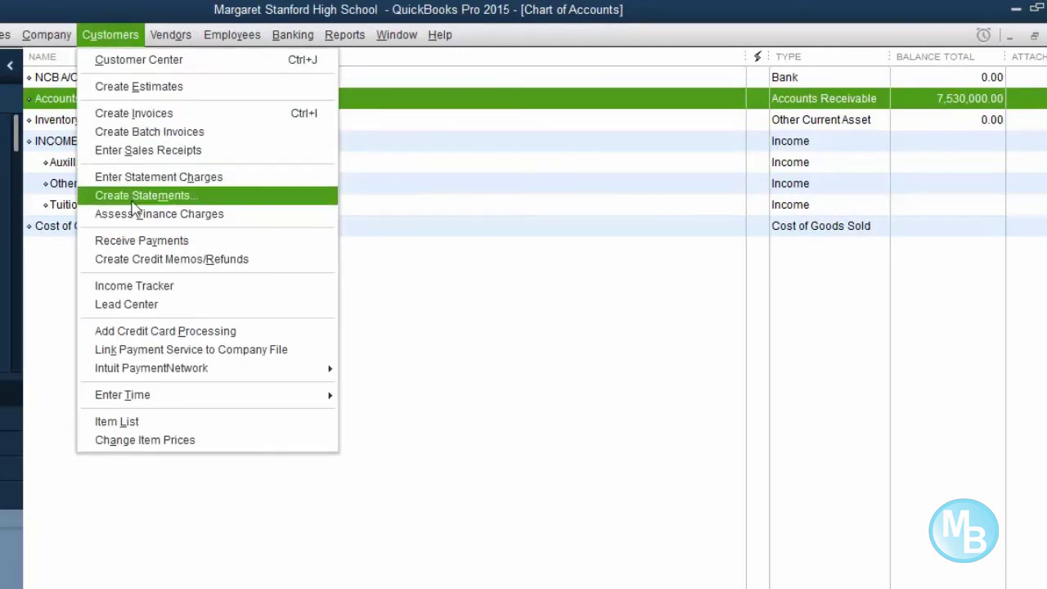
pyautogui.click(138, 241)
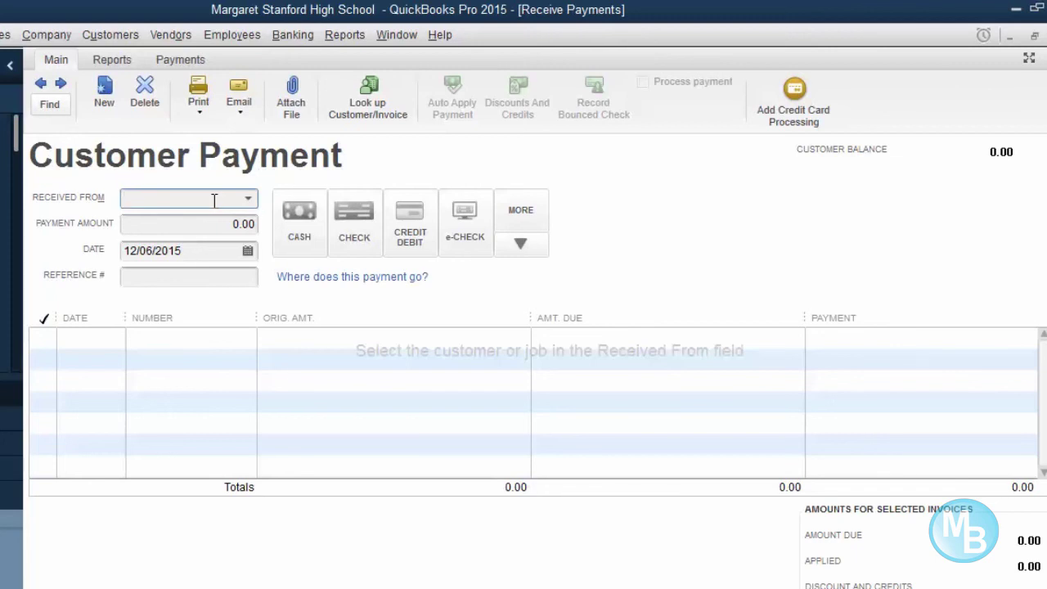
pyautogui.write('Ga')
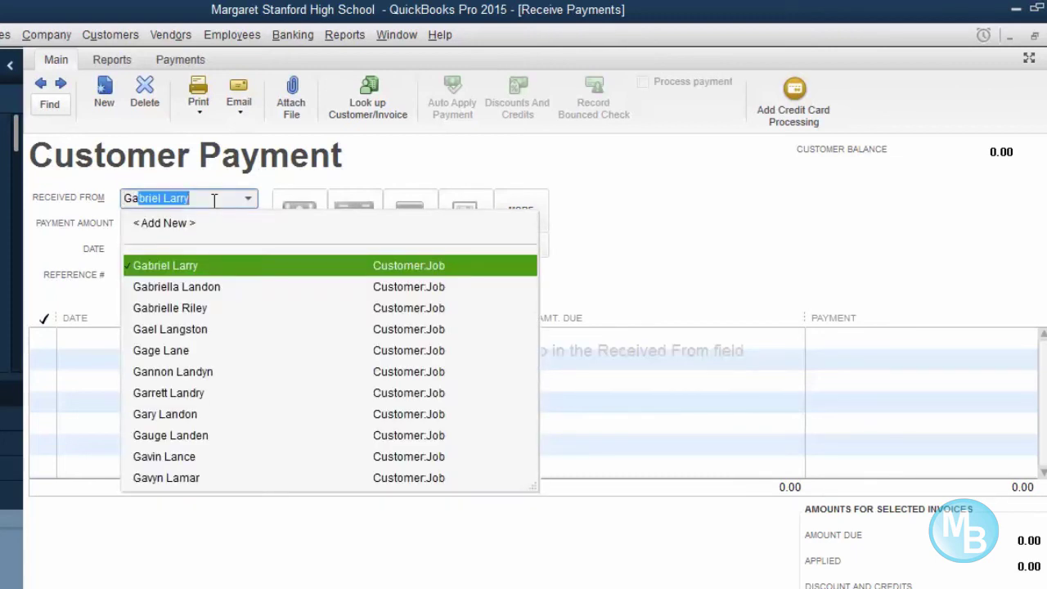
pyautogui.write('b')
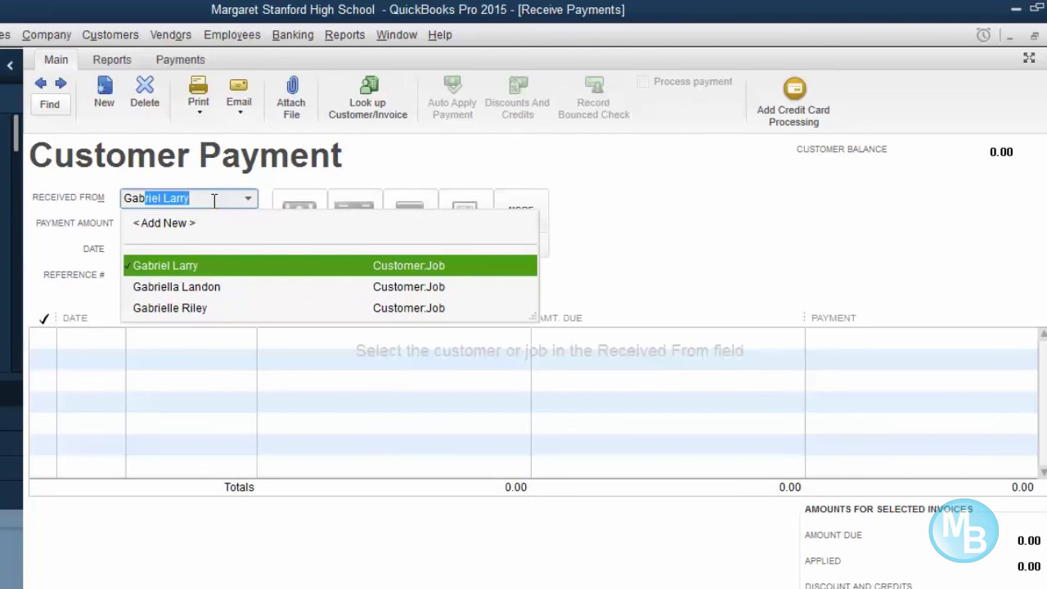
# - Select the paying customer and apply the payment to their open 7,500.00 invoice
pyautogui.click(210, 292)
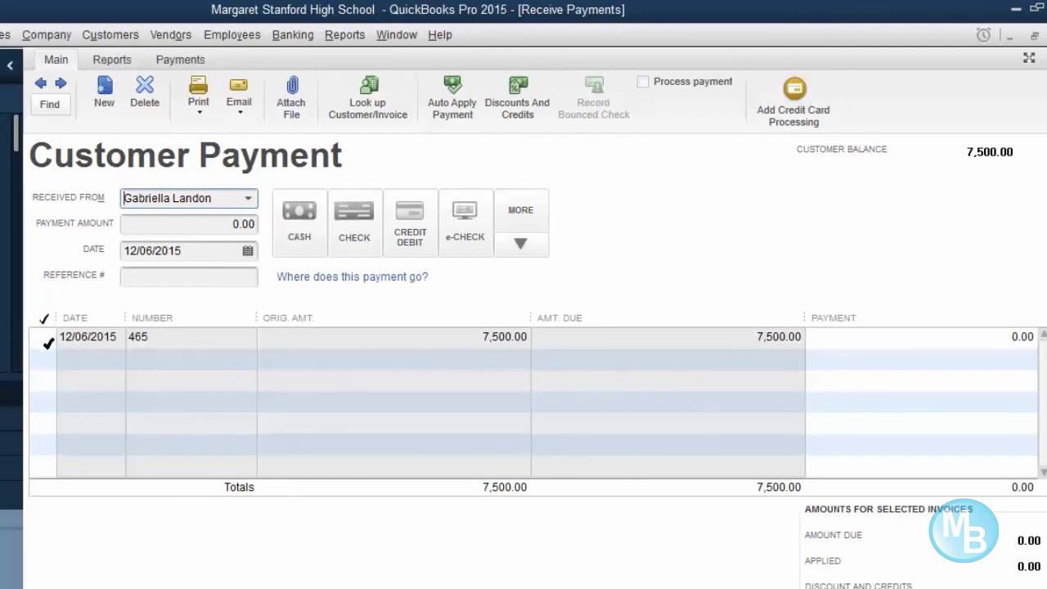
pyautogui.click(49, 339)
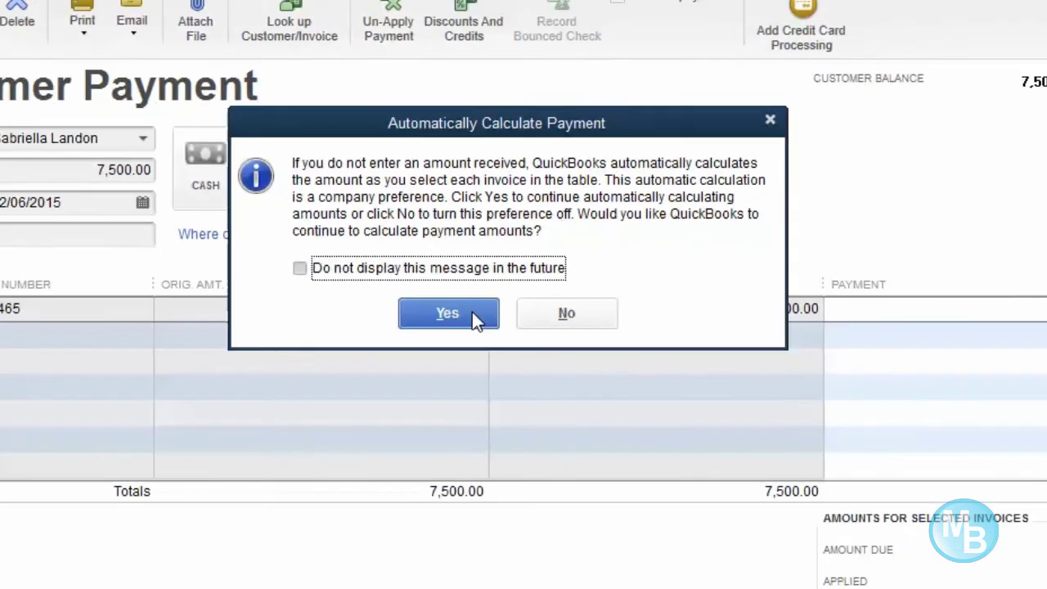
# - Keep automatic payment calculation on and save the 7,500.00 payment with Save & New
pyautogui.click(449, 314)
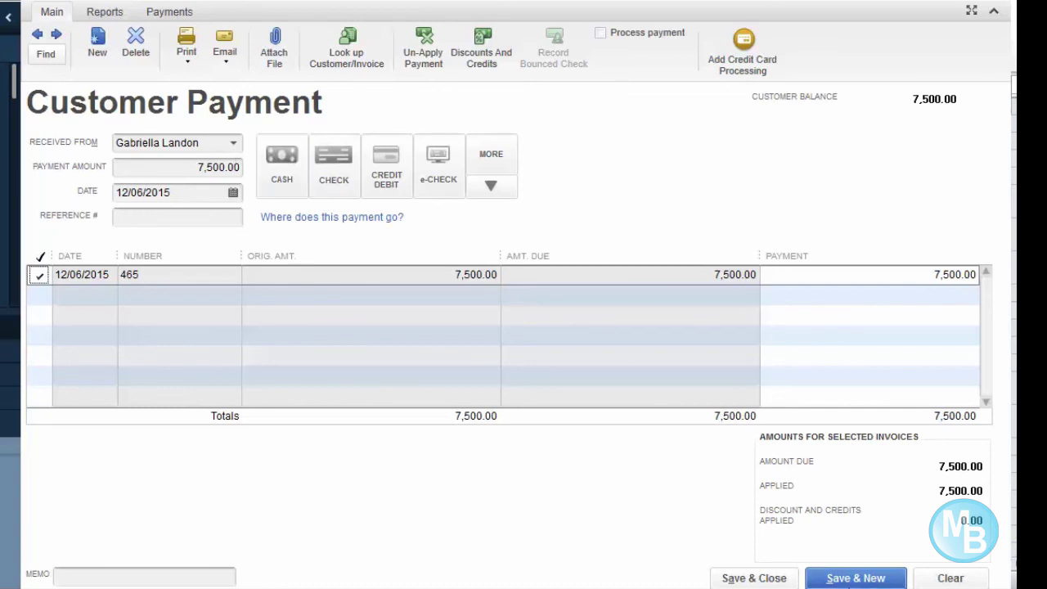
pyautogui.click(856, 579)
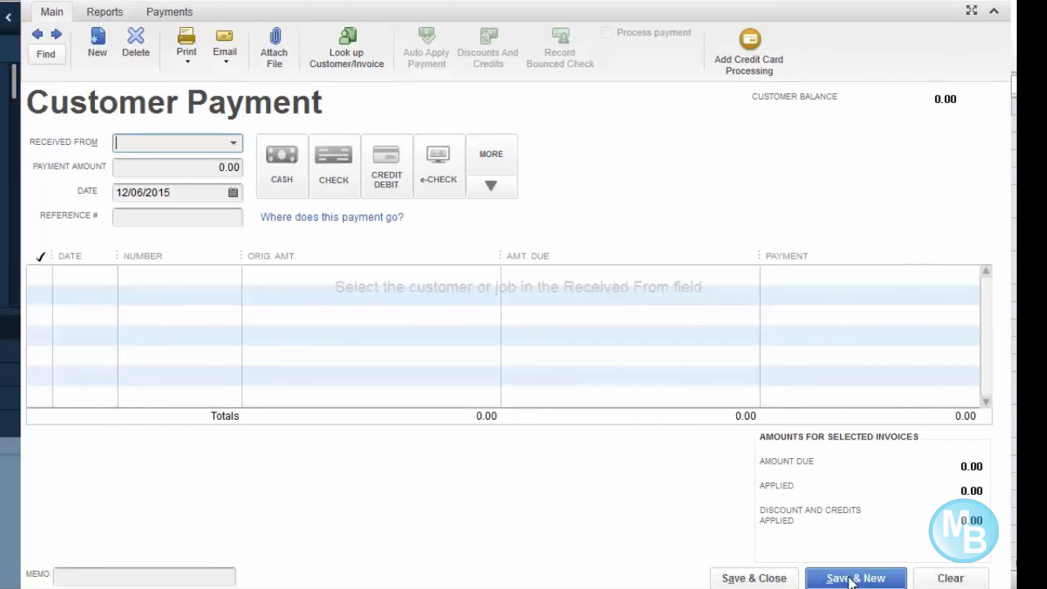
# - Choose the next customer and apply 7,500.00 to open invoice 271, keeping auto-calculation on
pyautogui.write('Claire Jonathan')
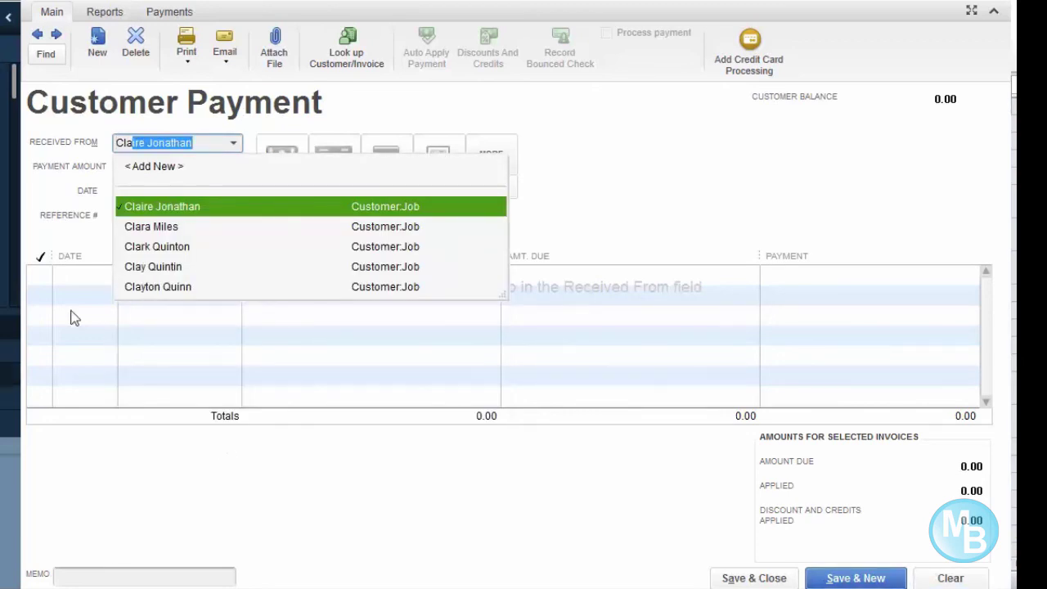
pyautogui.click(210, 206)
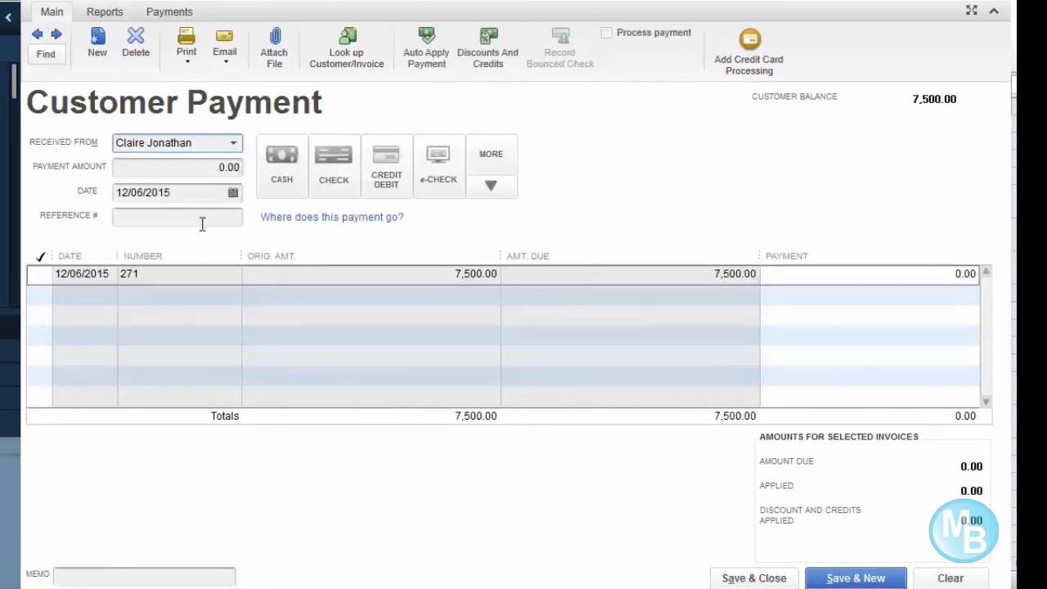
pyautogui.click(49, 280)
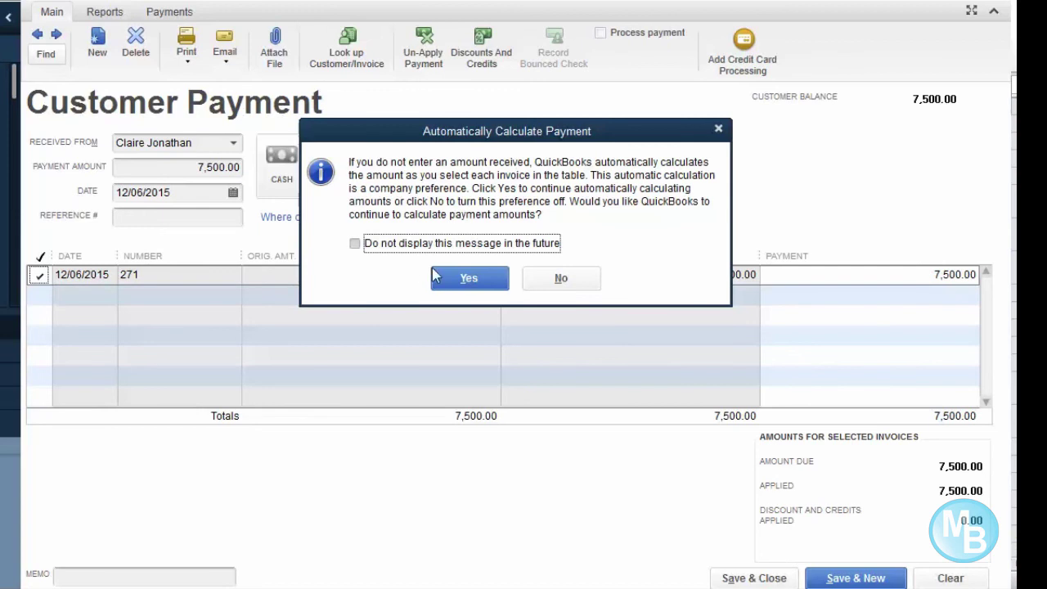
pyautogui.click(471, 281)
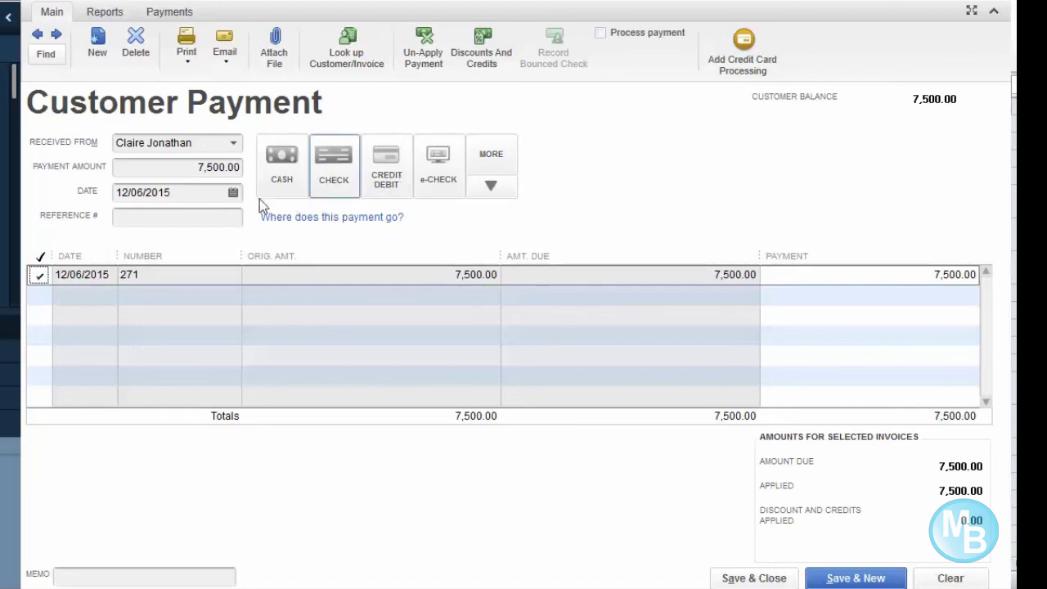
# - Add a new payment method named 'Direct Deposit'
pyautogui.click(494, 186)
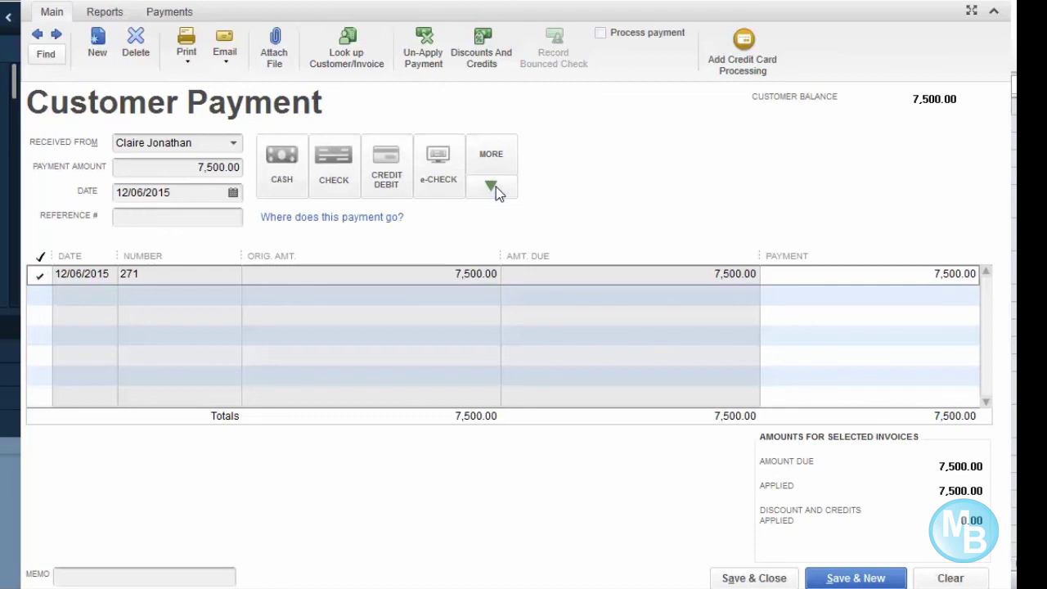
pyautogui.click(508, 147)
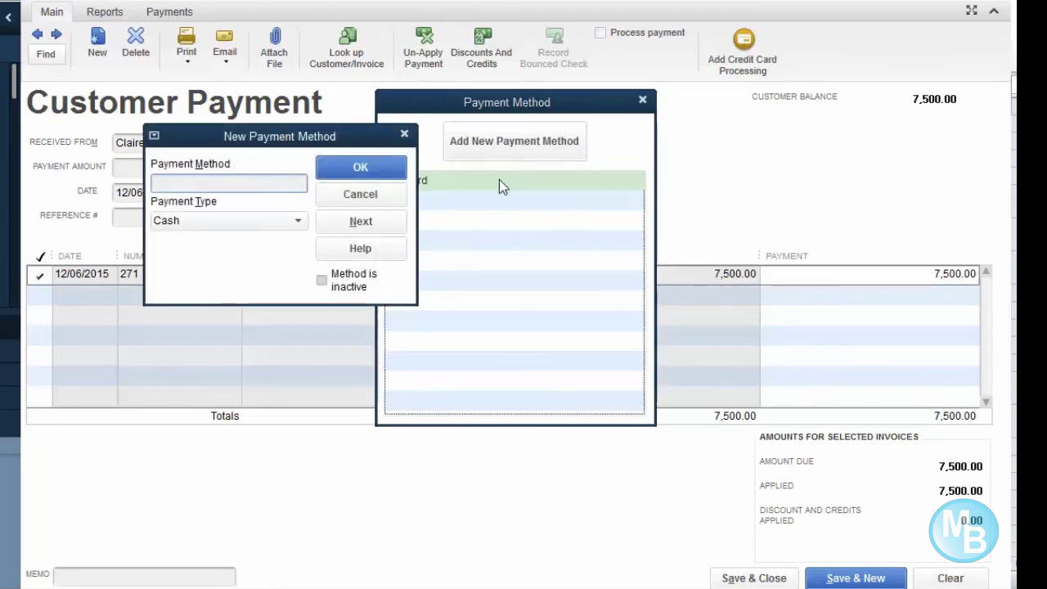
pyautogui.write('Bank Depo')
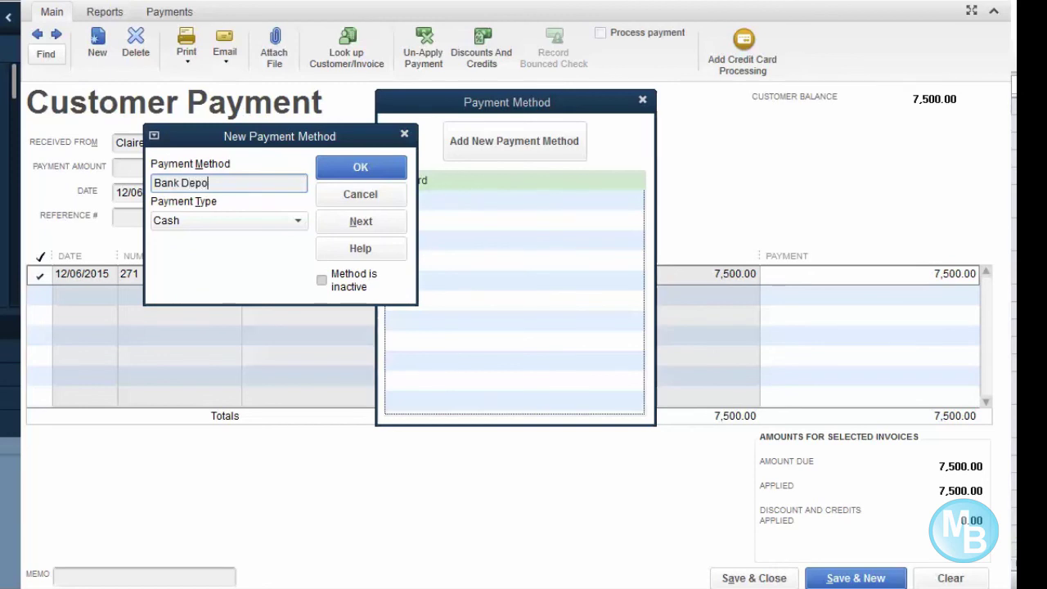
pyautogui.write('sit')
pyautogui.doubleClick(180, 182)
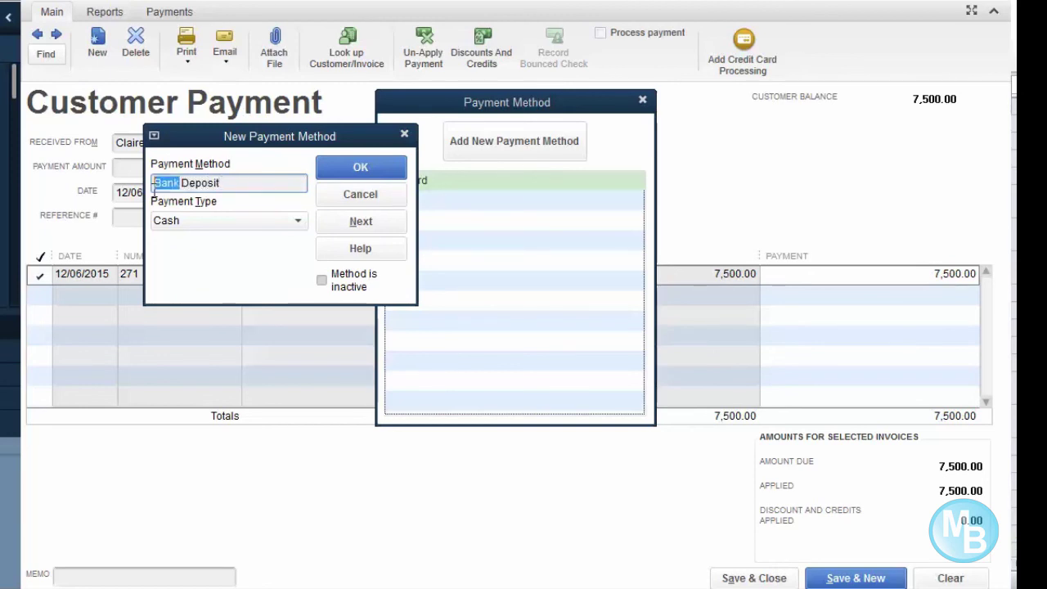
pyautogui.write('Direic')
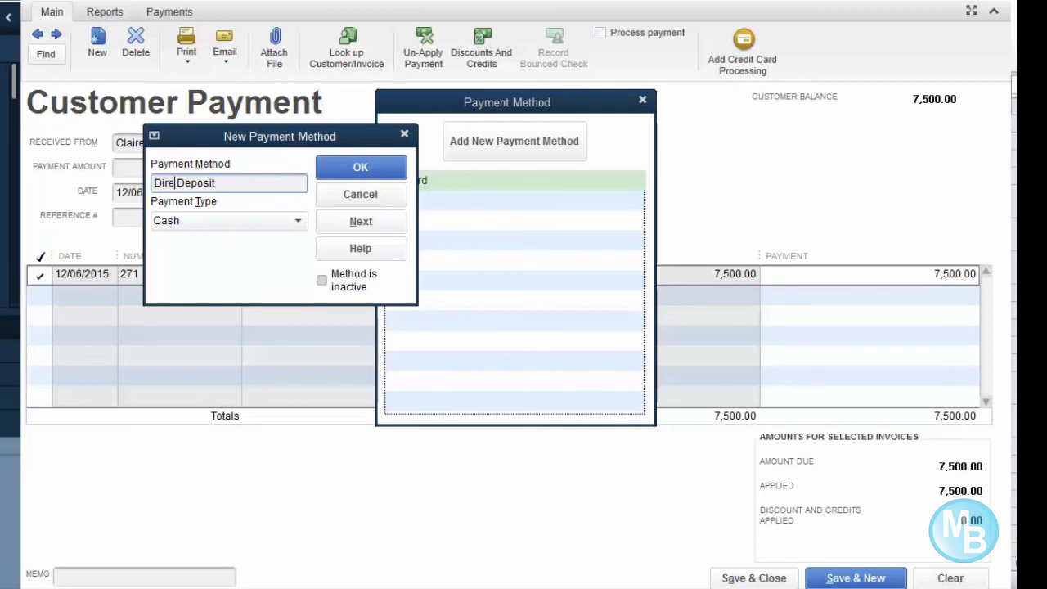
pyautogui.press('BackSpace')
pyautogui.press('BackSpace')
pyautogui.write('ct')
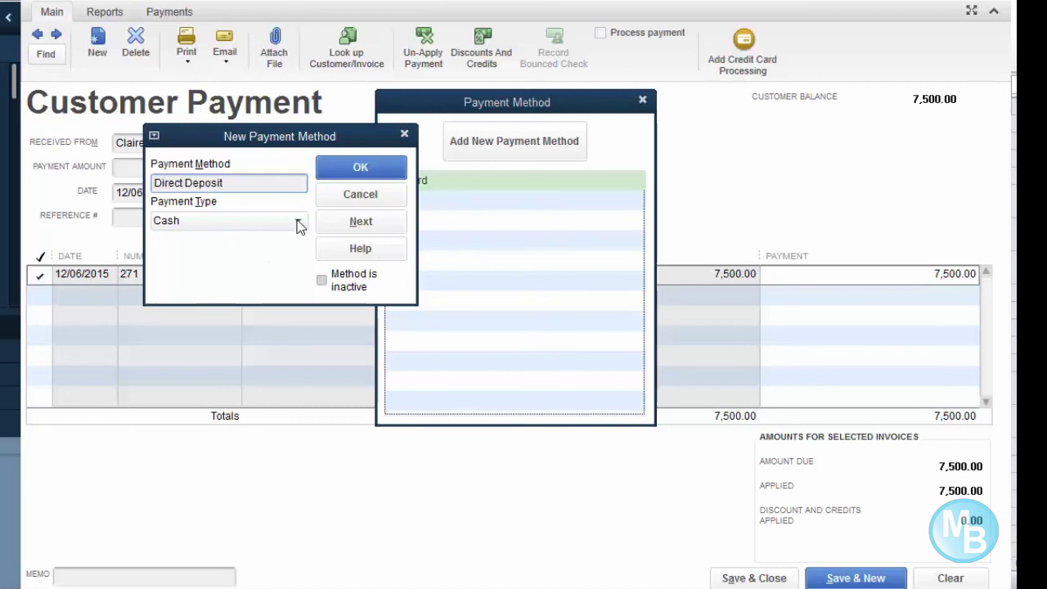
pyautogui.click(378, 167)
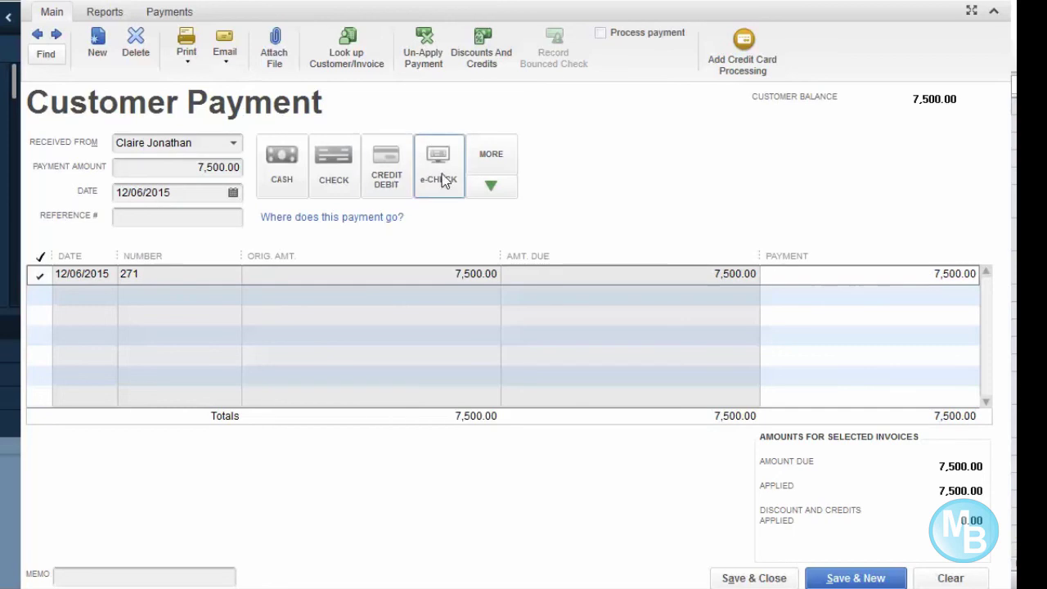
# - Set Direct Deposit as this payment's method, enter reference 20012, and save the payment
pyautogui.click(501, 190)
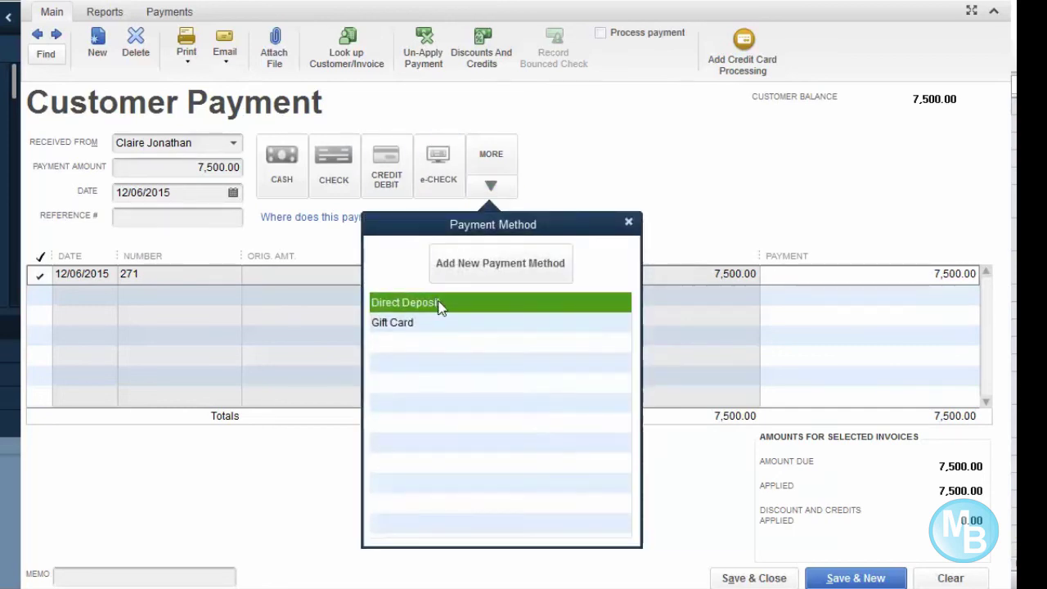
pyautogui.click(440, 304)
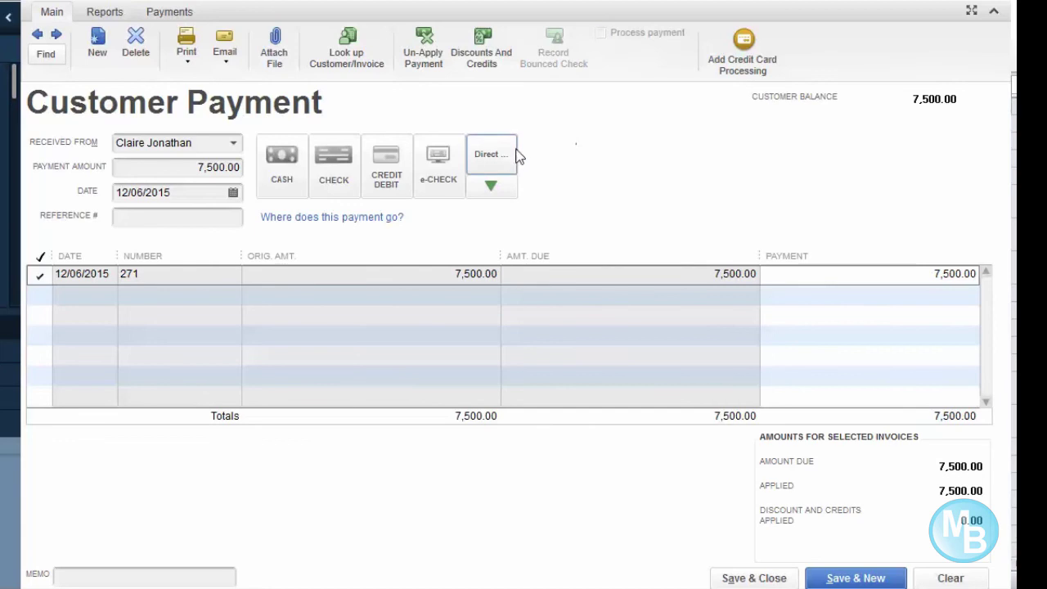
pyautogui.click(160, 218)
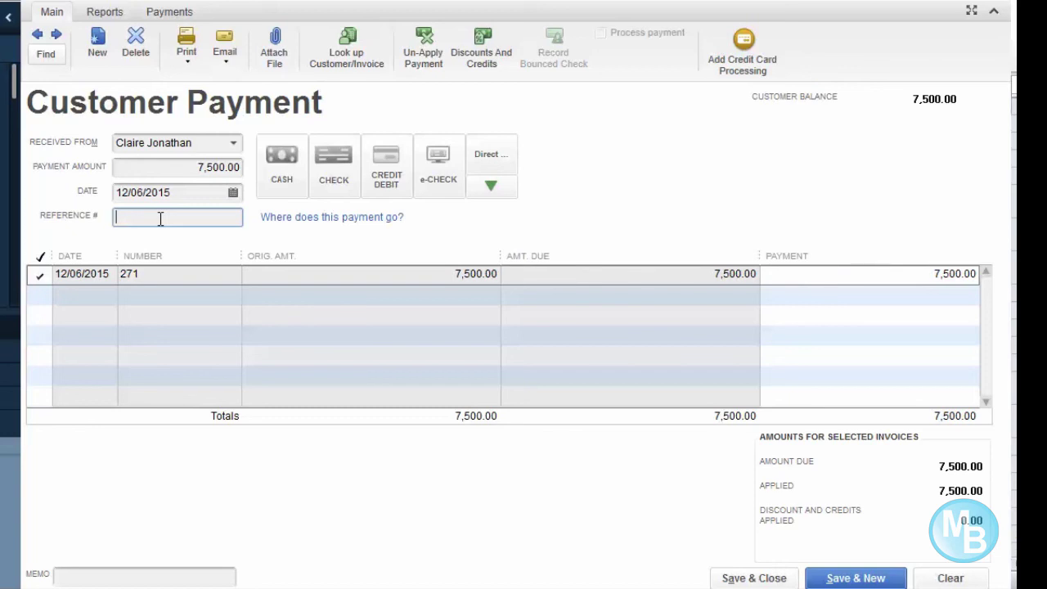
pyautogui.write('200')
pyautogui.write('1')
pyautogui.write('2')
pyautogui.click(856, 579)
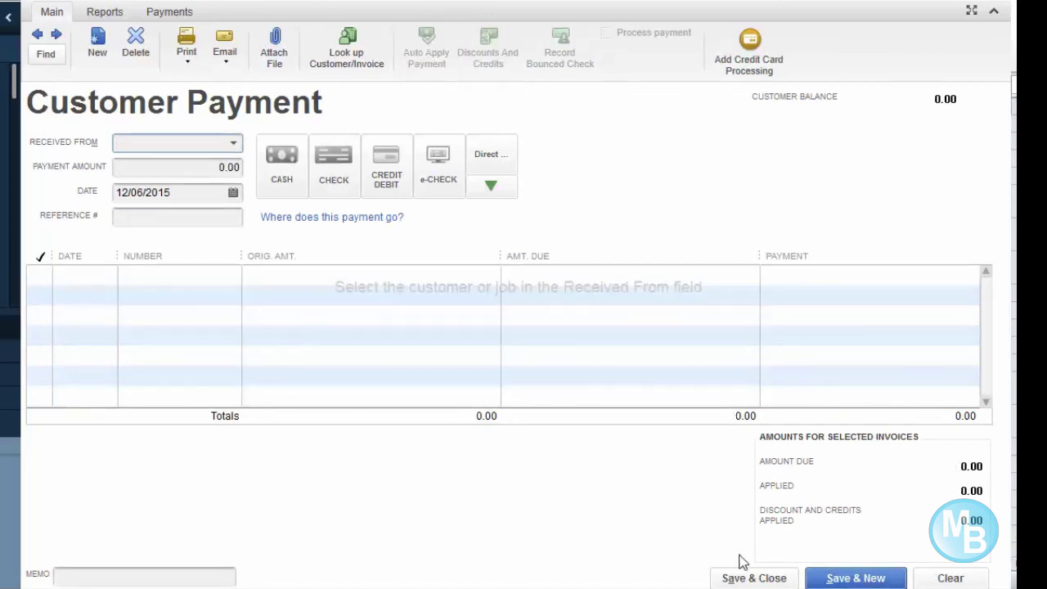
# - Choose the next customer and enter reference number 2003
pyautogui.write('Aaliyah Levi')
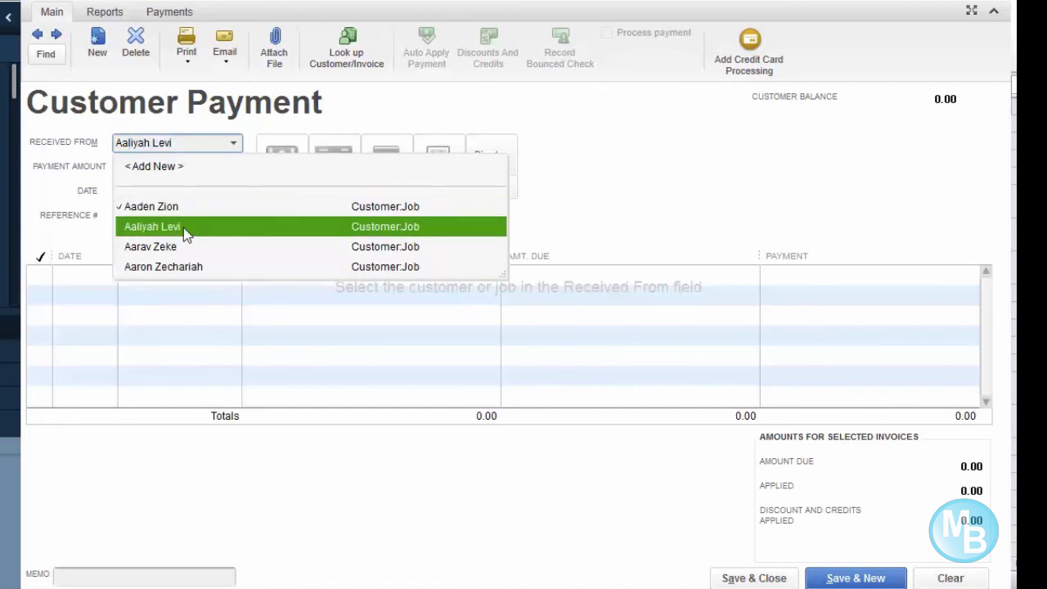
pyautogui.click(185, 234)
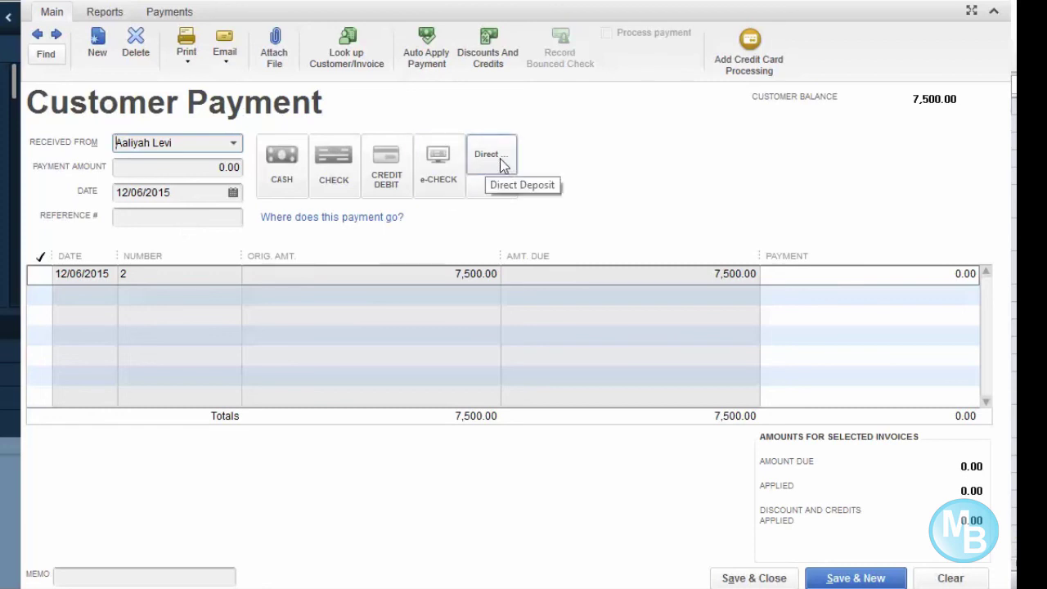
pyautogui.click(145, 223)
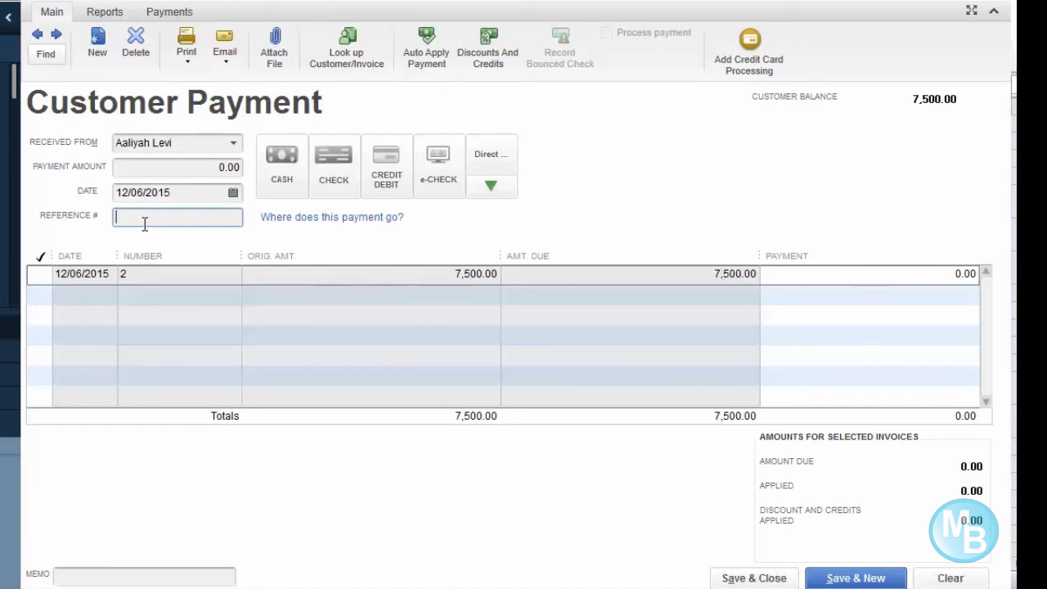
pyautogui.write('2003')
# - Apply 7,500.00 to invoice 2, turn off the auto-calculate message, and save the payment
pyautogui.click(39, 275)
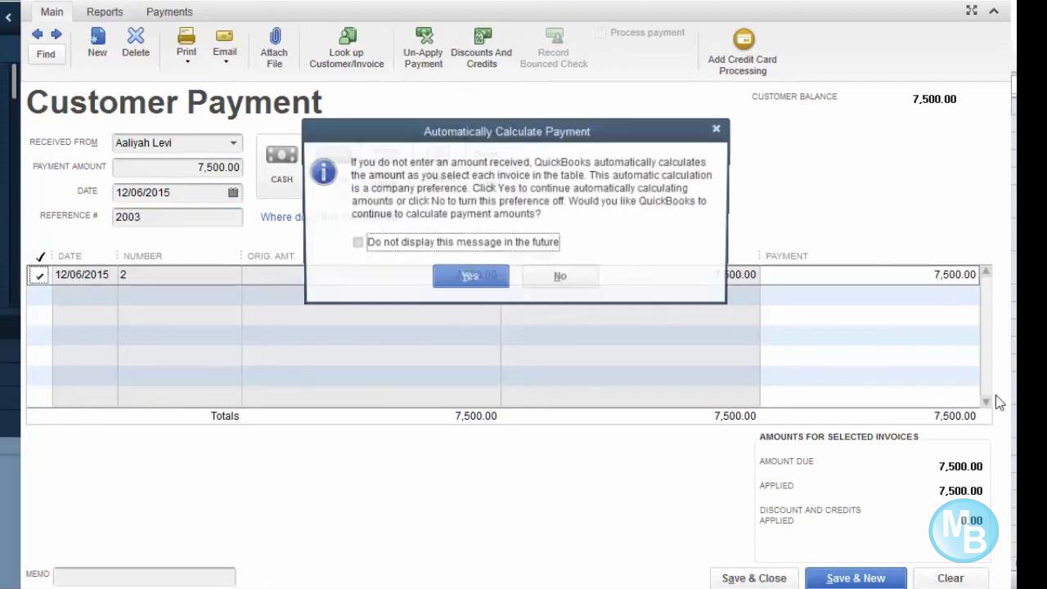
pyautogui.click(360, 244)
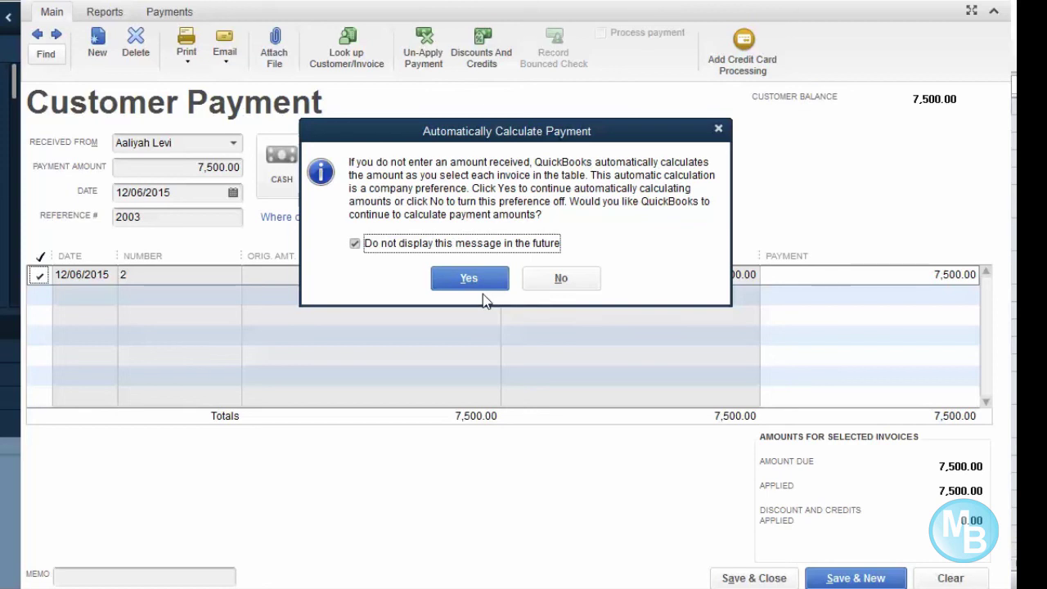
pyautogui.click(456, 282)
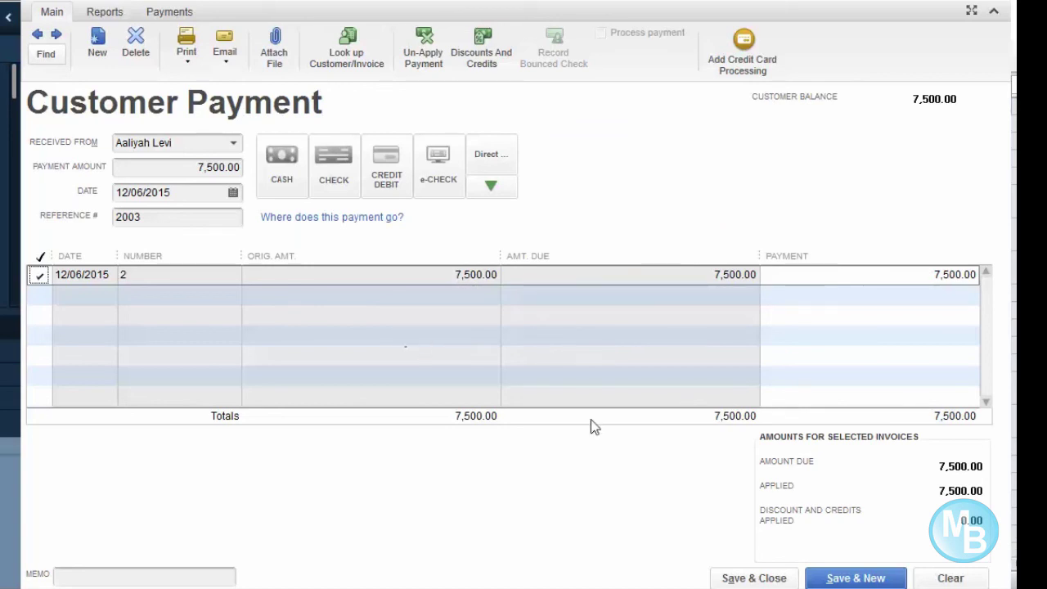
pyautogui.click(859, 579)
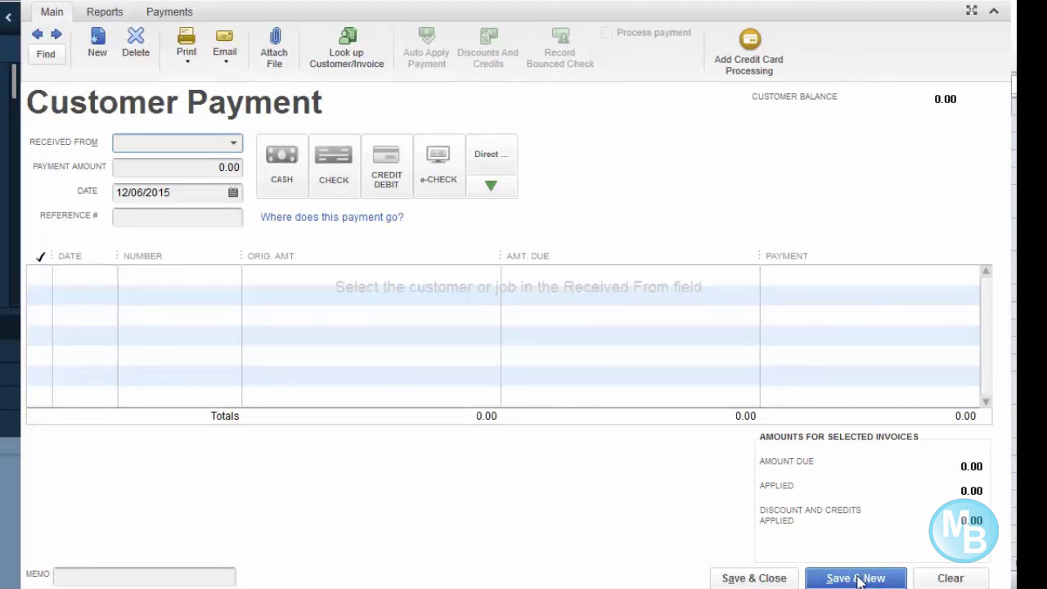
pyautogui.write('Sadie Jaxon')
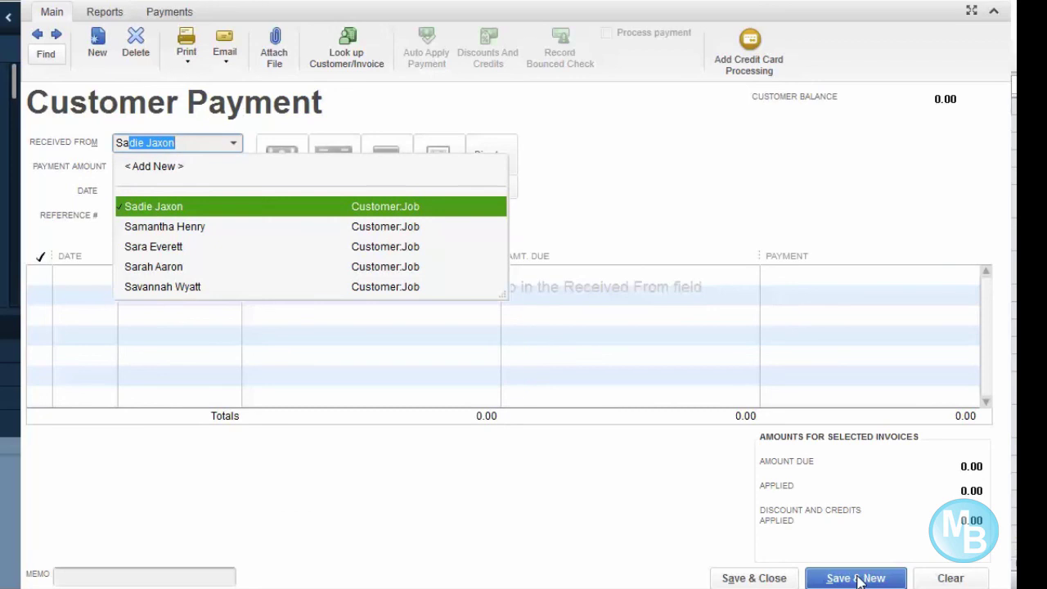
# - Pick the suggested customer, apply 7,500.00 to invoice 976, and enter reference 2004
pyautogui.click(241, 209)
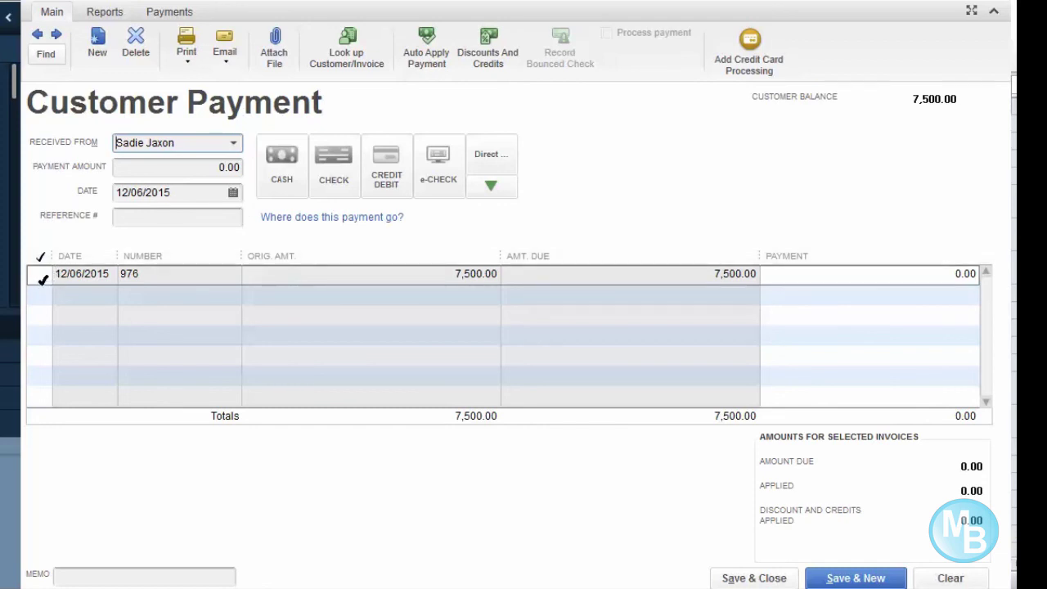
pyautogui.click(39, 276)
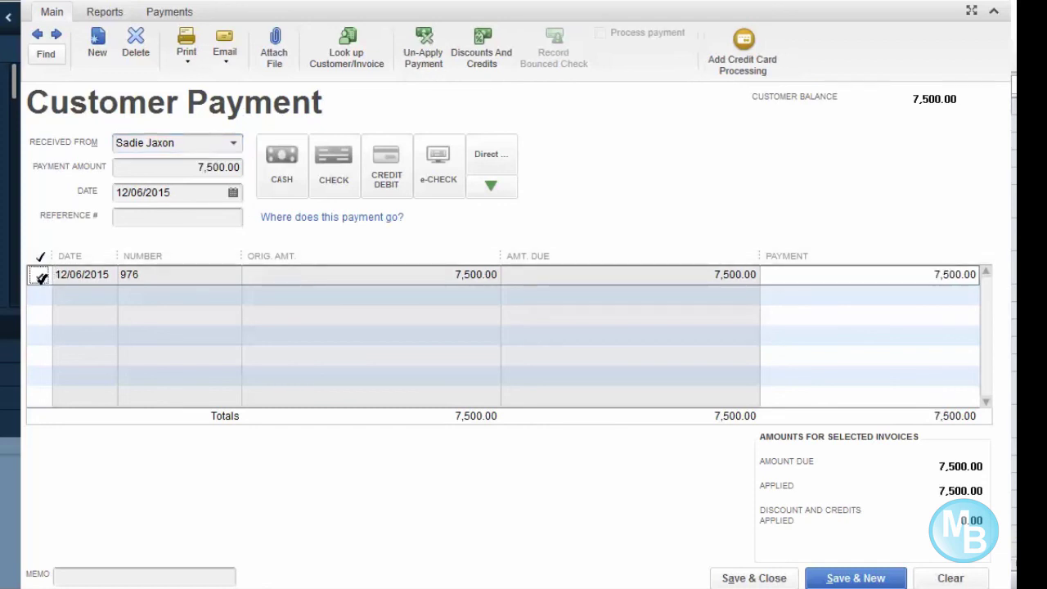
pyautogui.click(174, 223)
pyautogui.write('20')
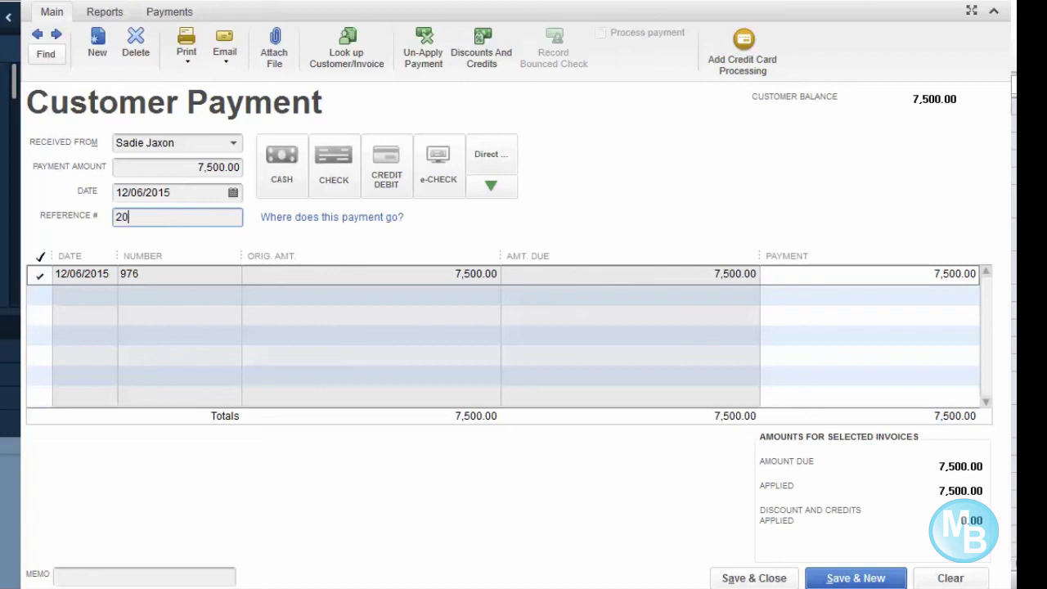
pyautogui.write('04')
# - Save the payment and open the New Payment Method dialog from the other payment methods list
pyautogui.click(855, 581)
pyautogui.click(492, 188)
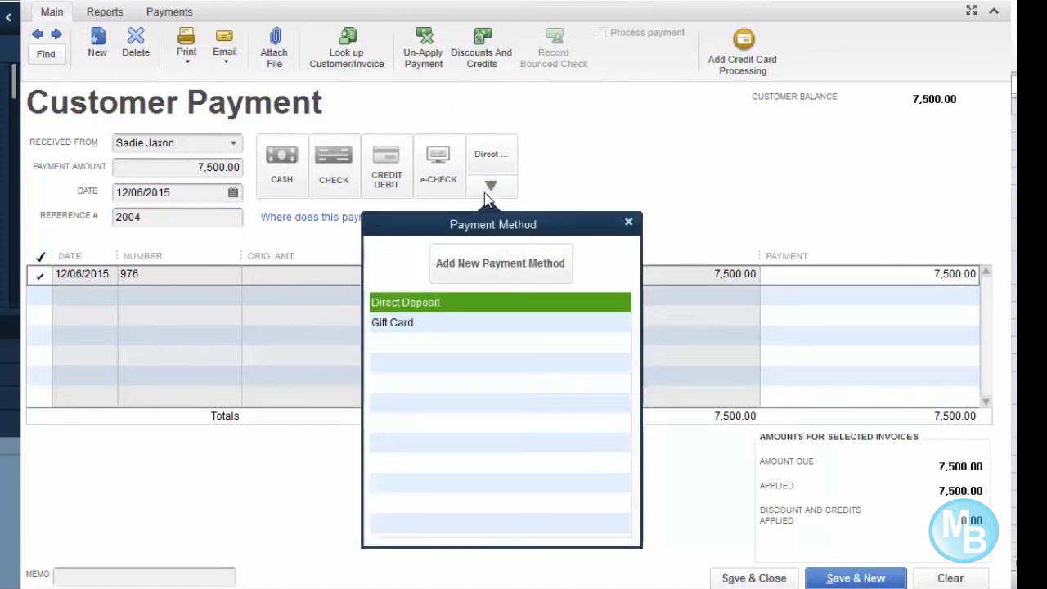
pyautogui.click(459, 262)
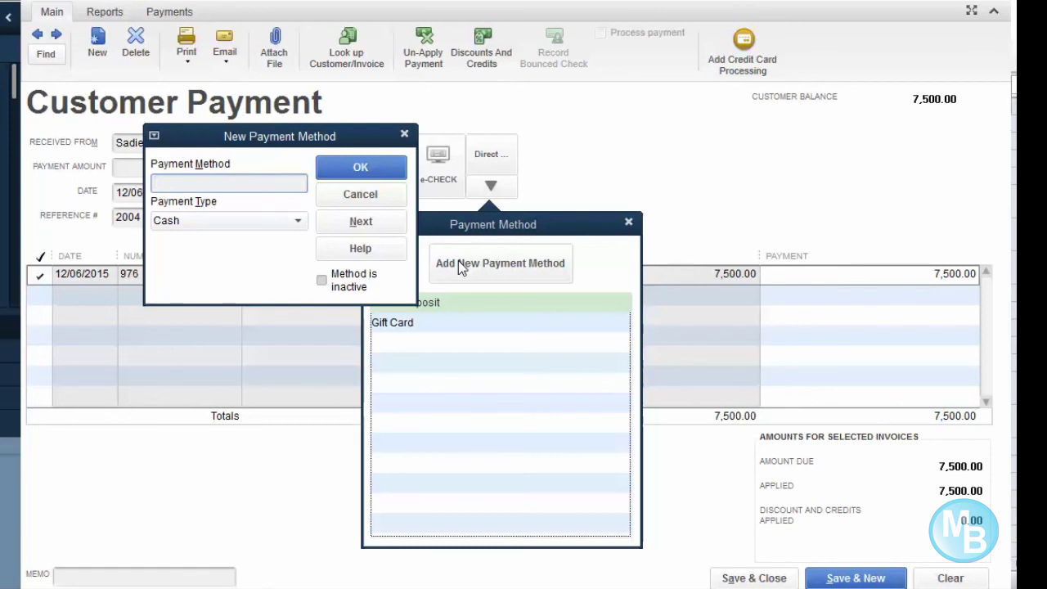
# - Create the Cash-type method 'Cash Payment' and set it as this payment's method
pyautogui.write('Cash Payment')
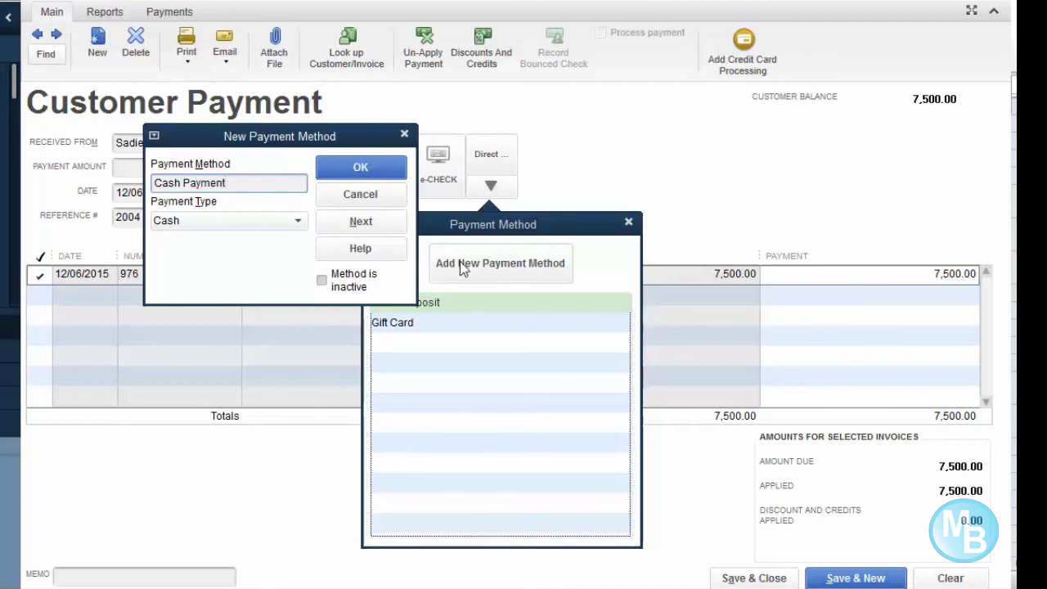
pyautogui.click(381, 175)
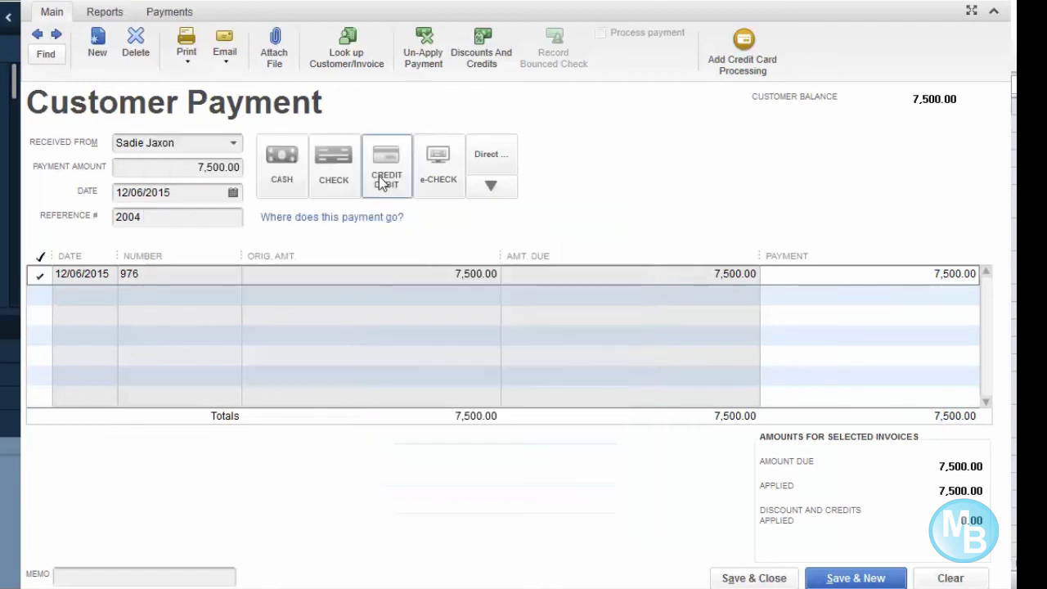
pyautogui.click(491, 187)
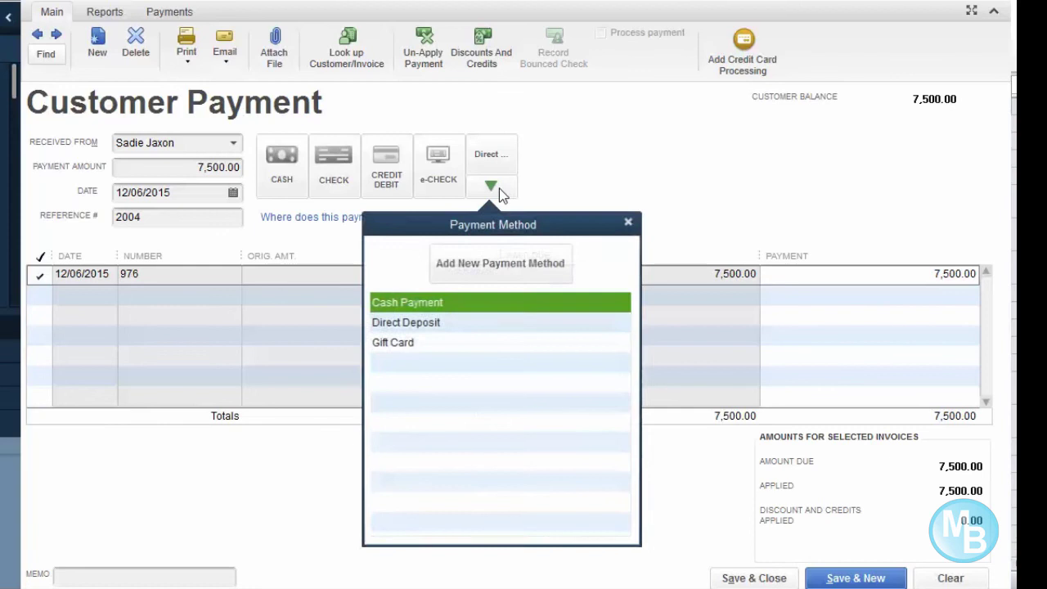
pyautogui.click(438, 310)
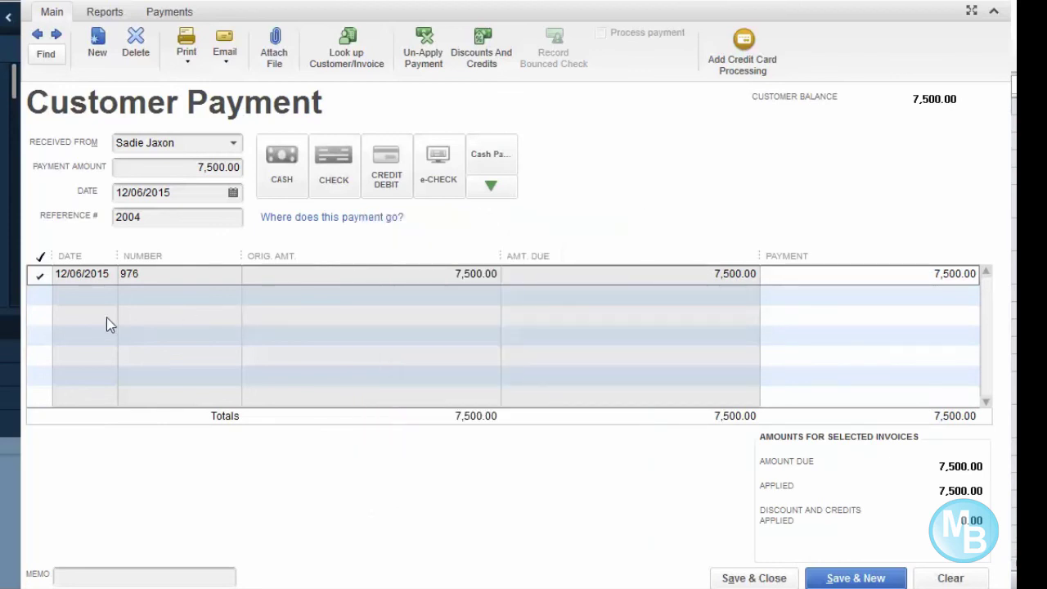
pyautogui.click(492, 188)
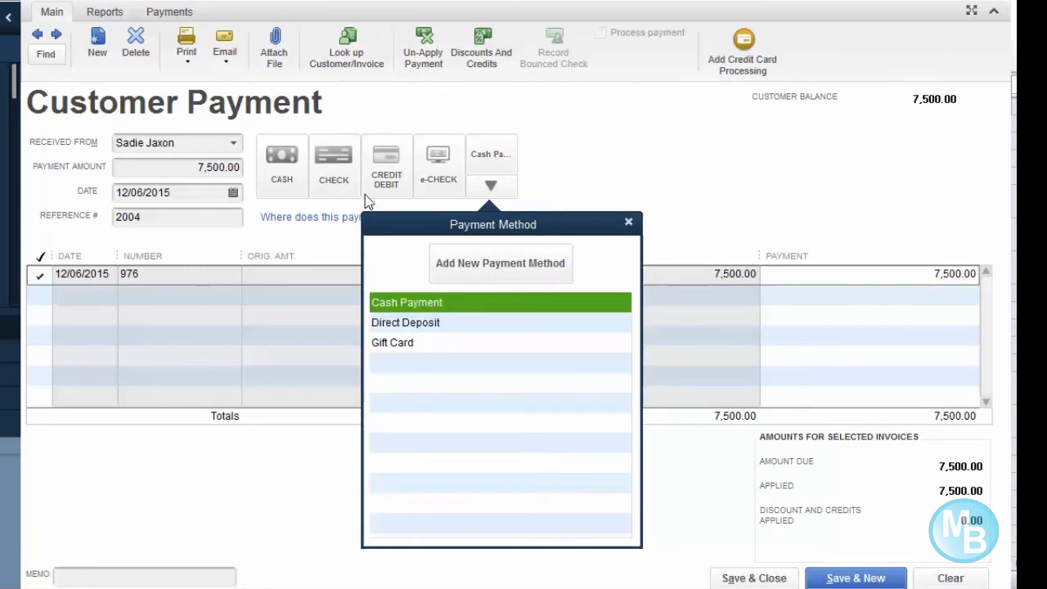
pyautogui.click(628, 222)
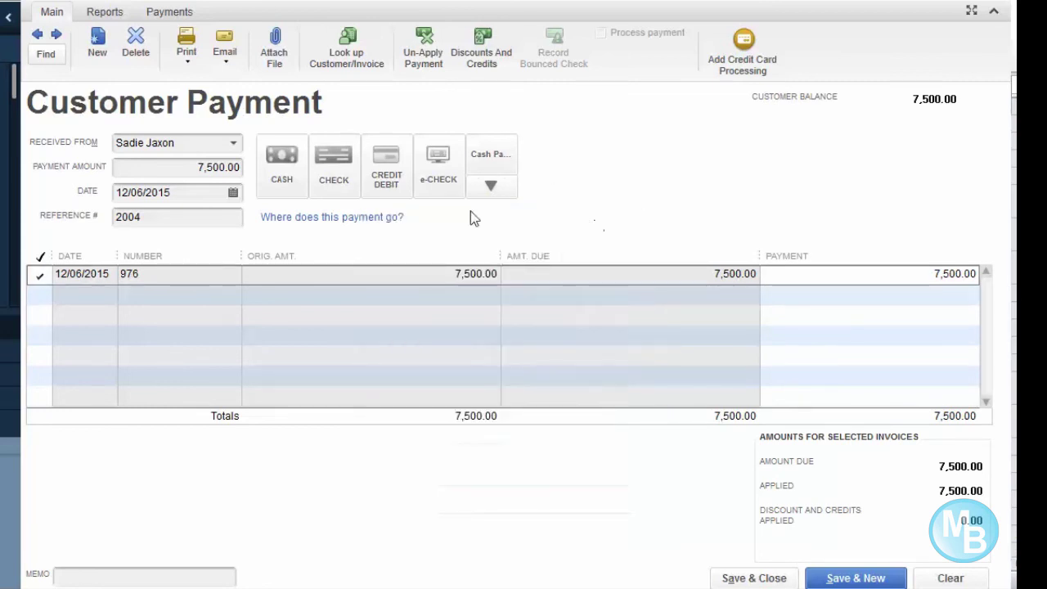
# - Try the check and card options, then mark the invoice 976 payment as cash and save it
pyautogui.click(283, 185)
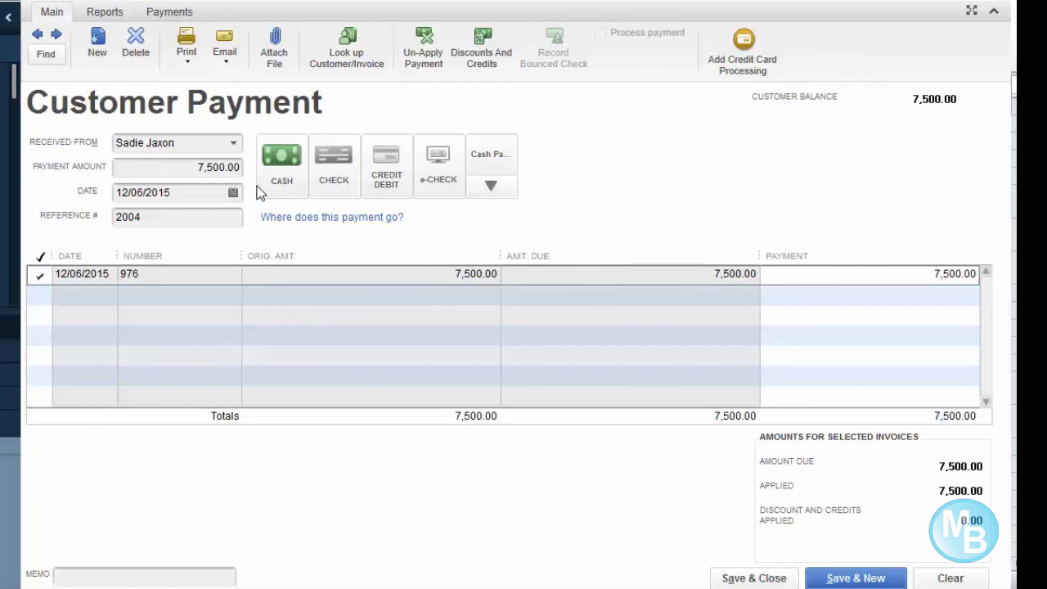
pyautogui.click(324, 196)
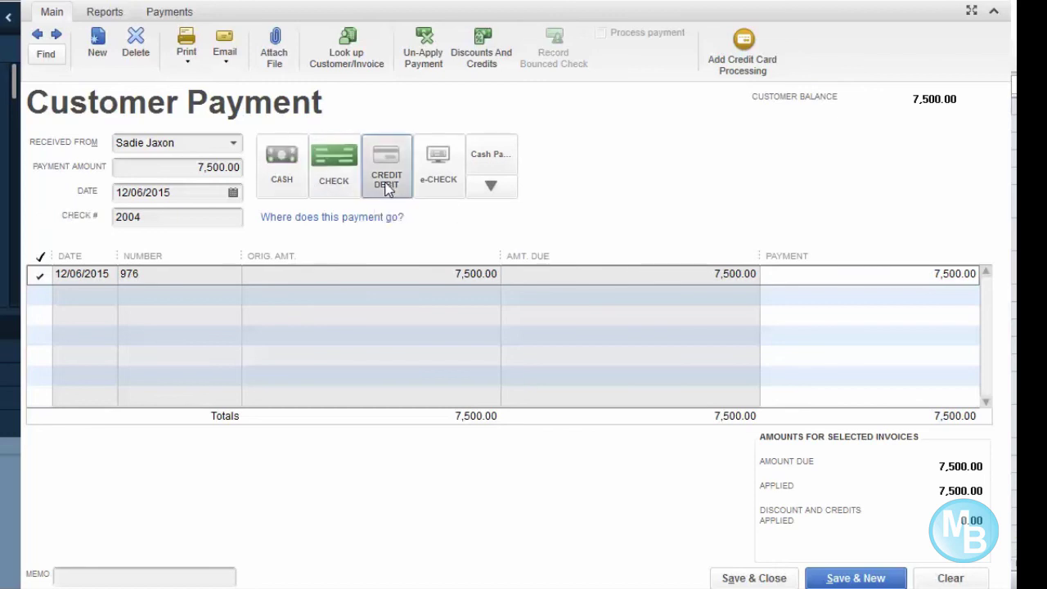
pyautogui.click(387, 187)
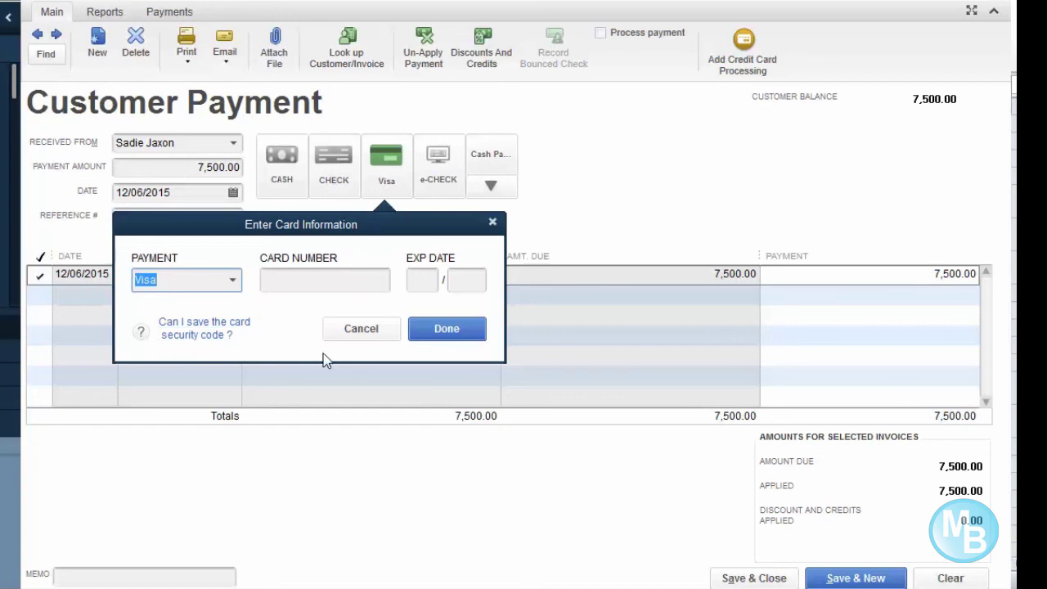
pyautogui.click(492, 223)
pyautogui.click(278, 180)
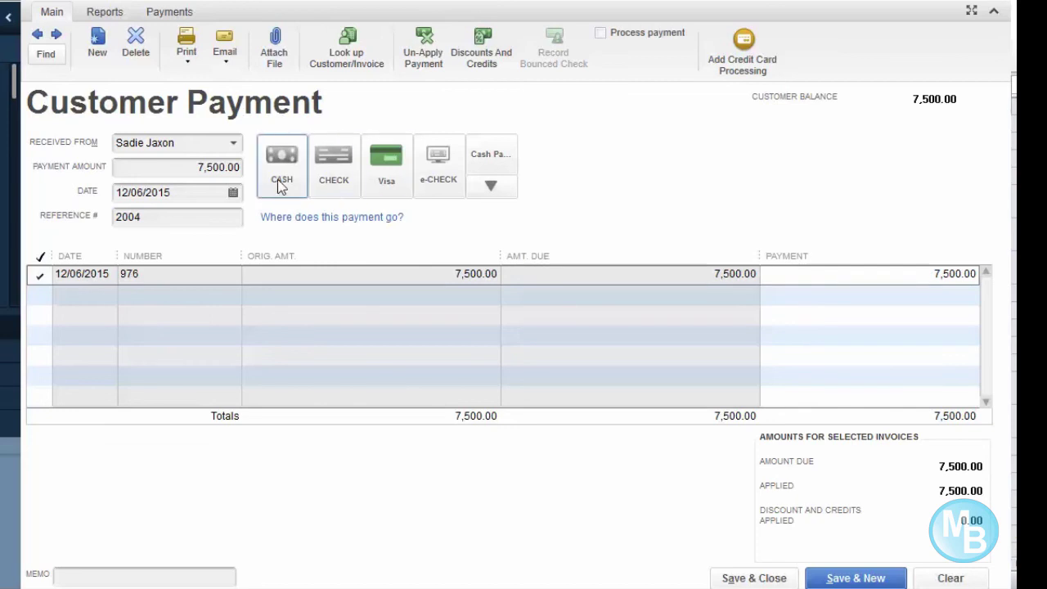
pyautogui.click(281, 180)
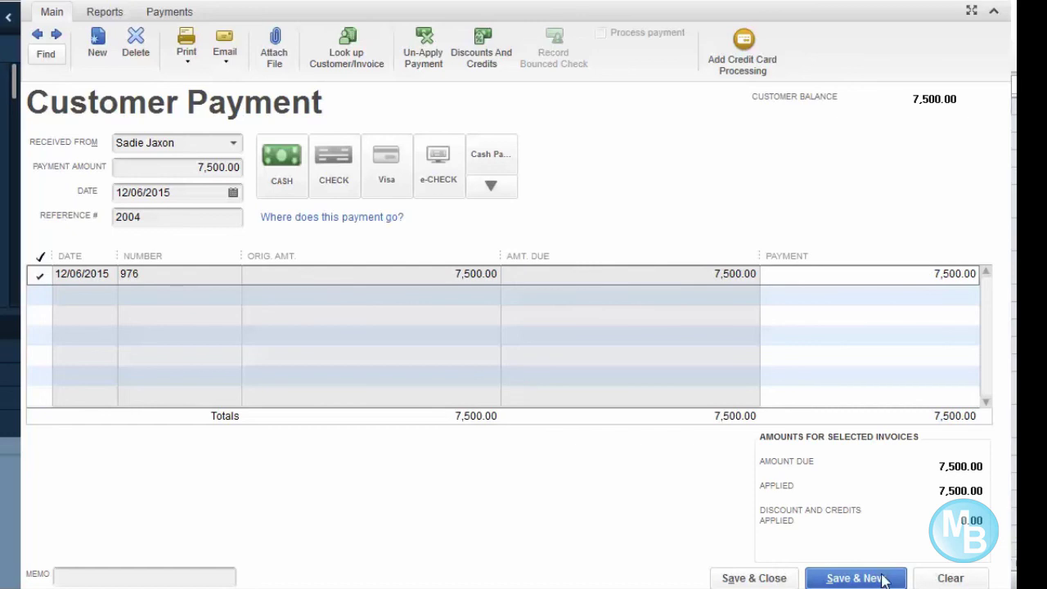
pyautogui.click(855, 578)
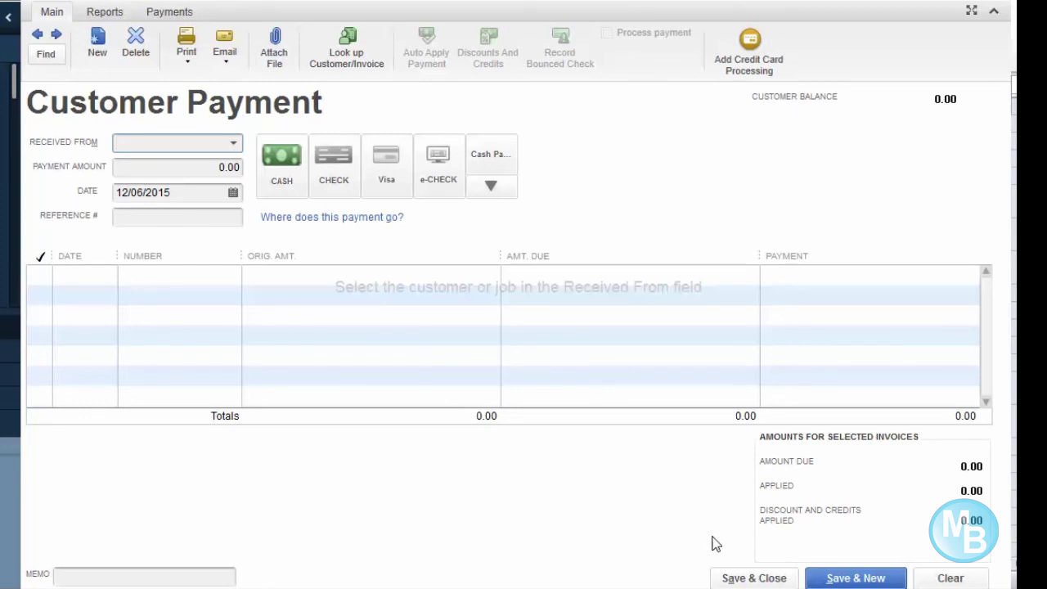
# - Choose the next customer and apply the full 7,500.00 to invoice 971
pyautogui.write('Riley Julian')
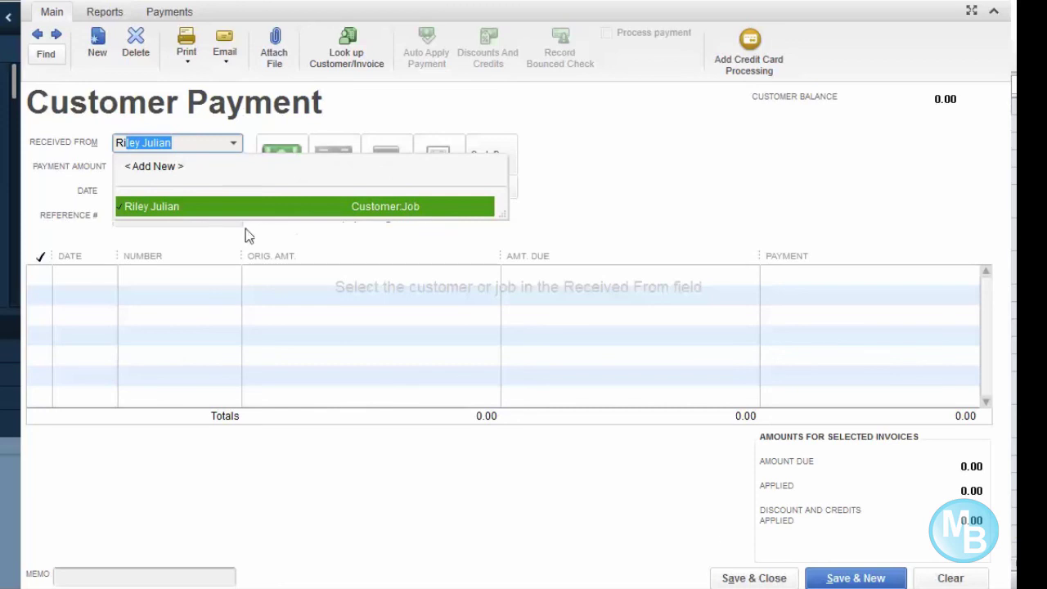
pyautogui.click(222, 208)
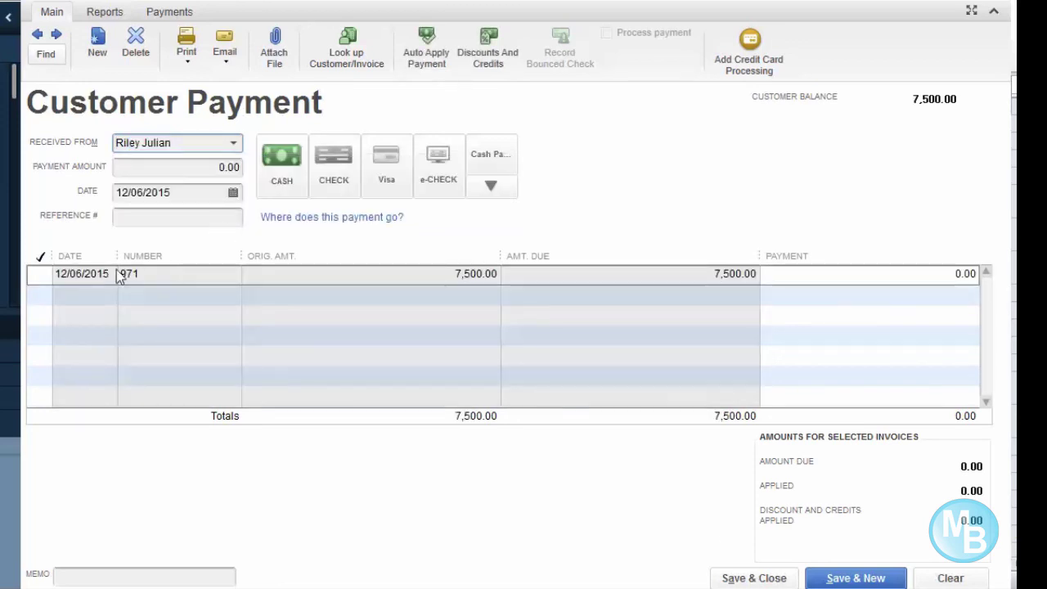
pyautogui.click(184, 169)
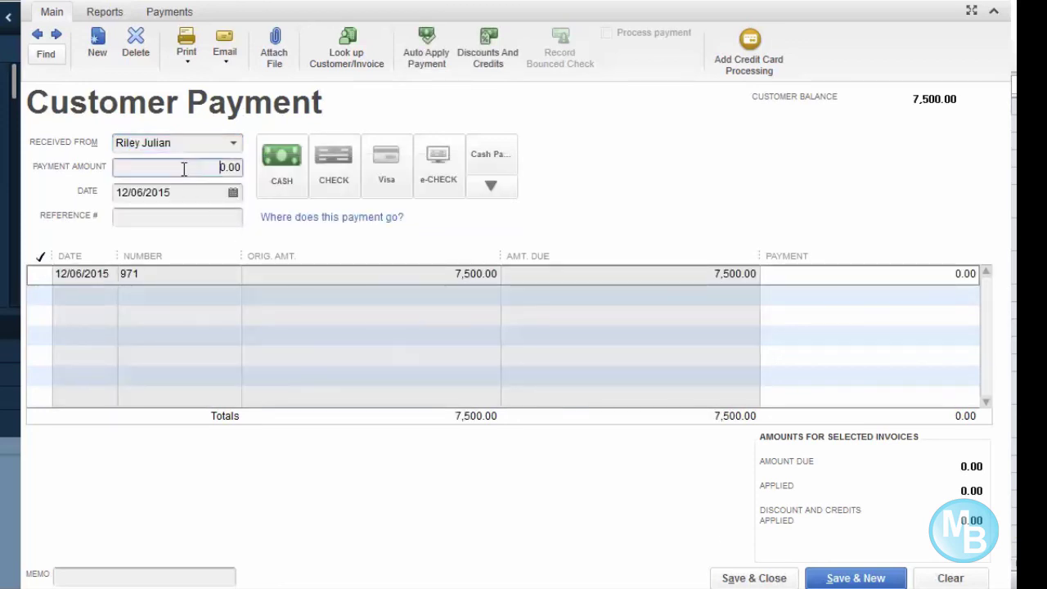
pyautogui.click(38, 276)
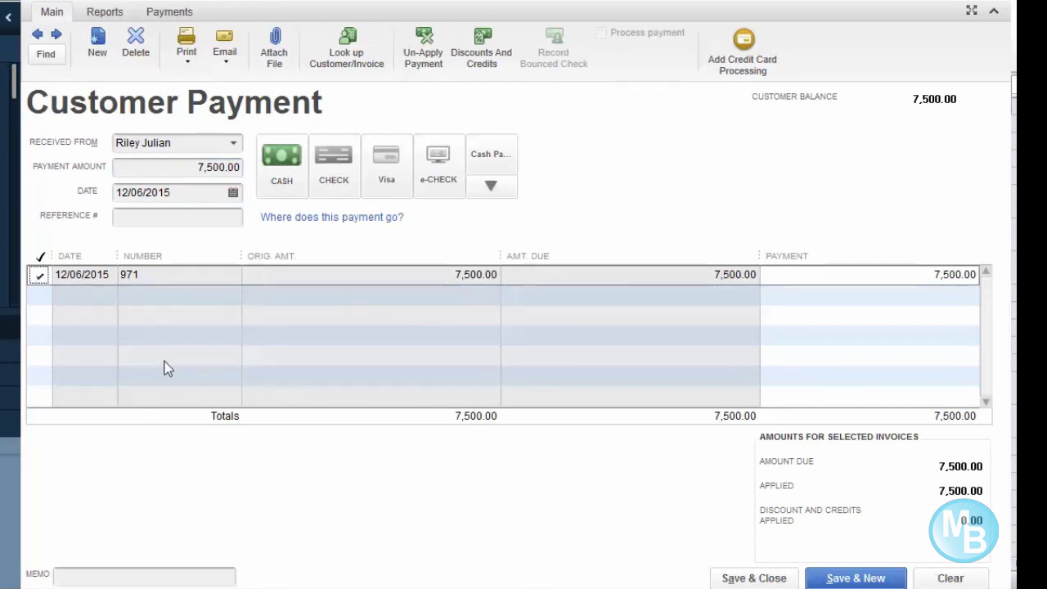
# - Enter reference number 2005 and save the payment
pyautogui.click(147, 217)
pyautogui.write('2201')
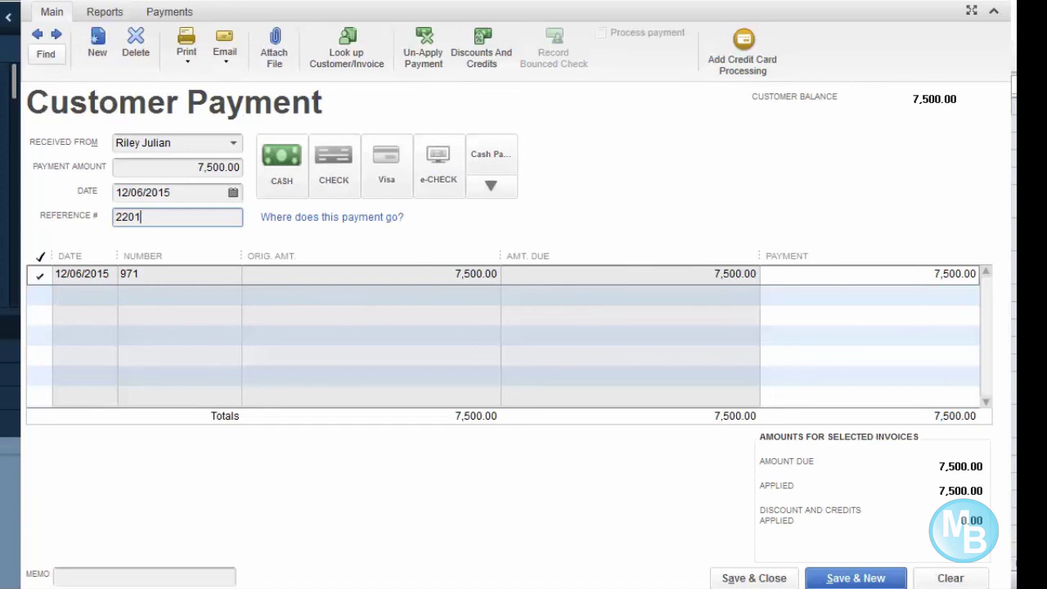
pyautogui.press('BackSpace')
pyautogui.press('BackSpace')
pyautogui.write('0015')
pyautogui.click(860, 582)
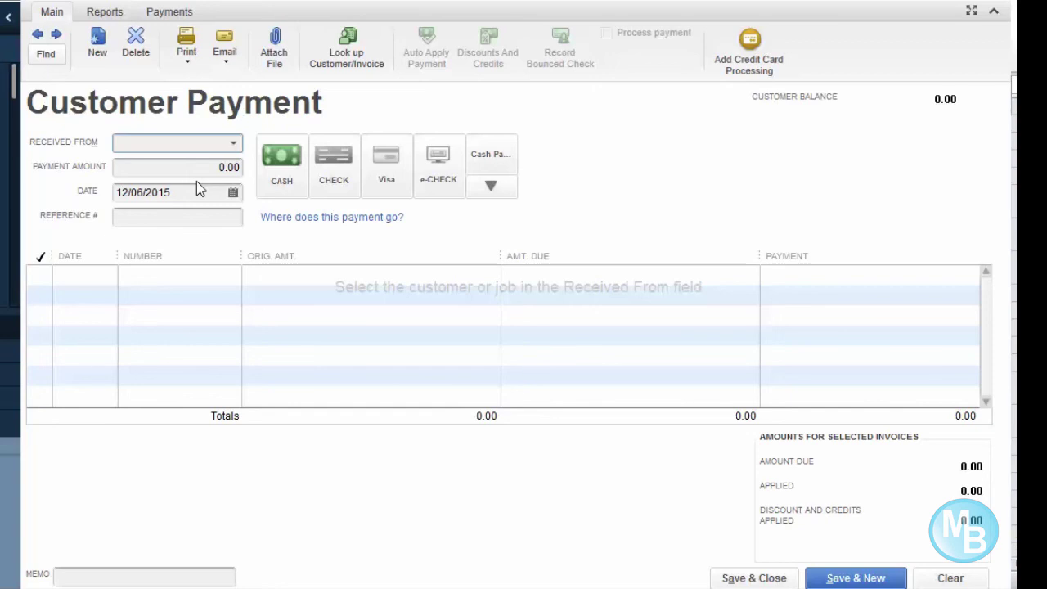
# - Apply the customer's 7,500.00 check payment, check number 2006, to invoice 983
pyautogui.write('Skylar Isaiah')
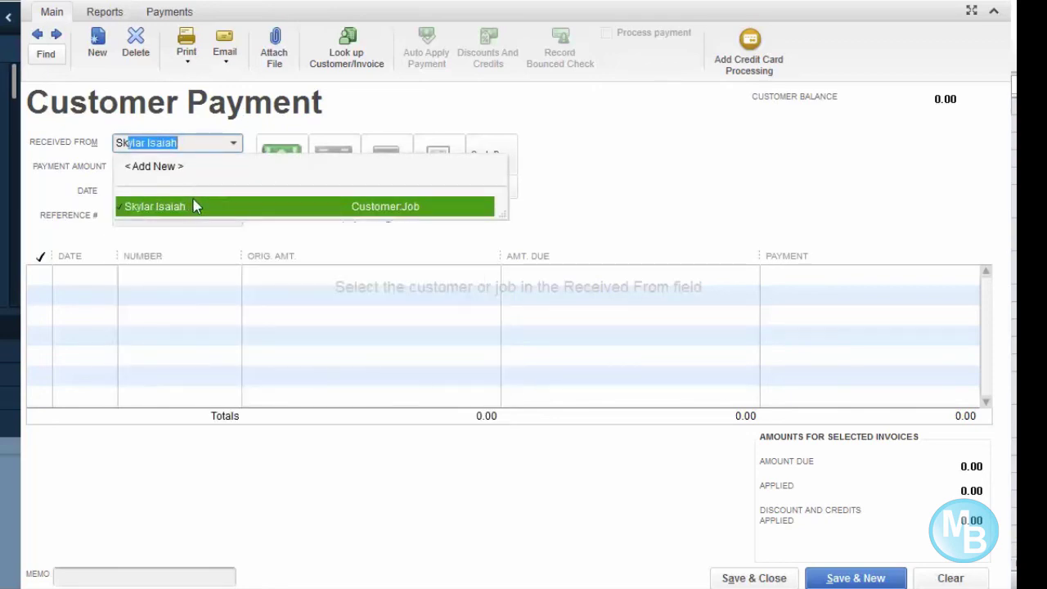
pyautogui.click(194, 209)
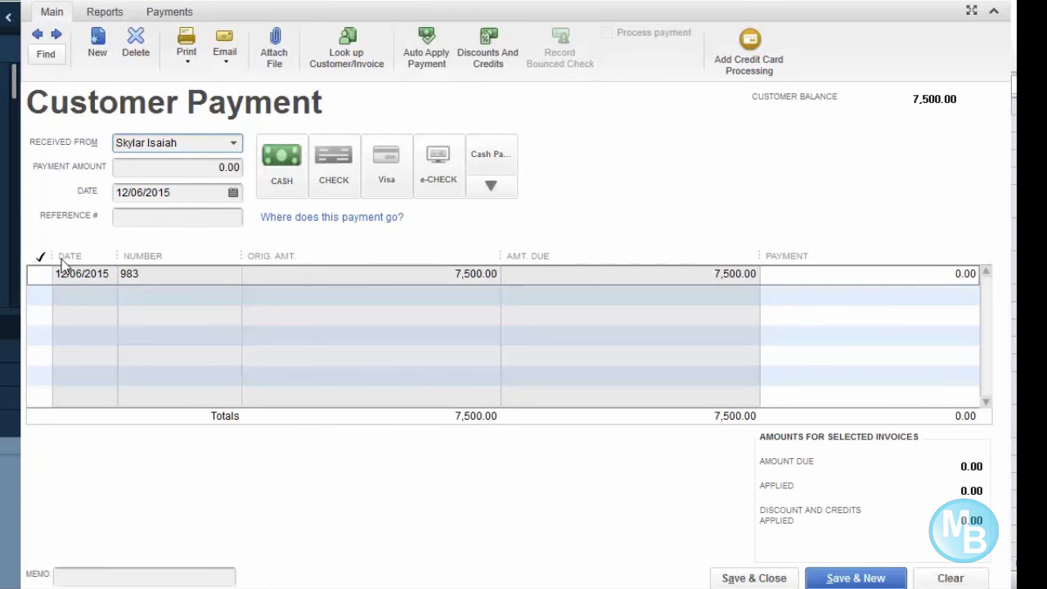
pyautogui.click(41, 278)
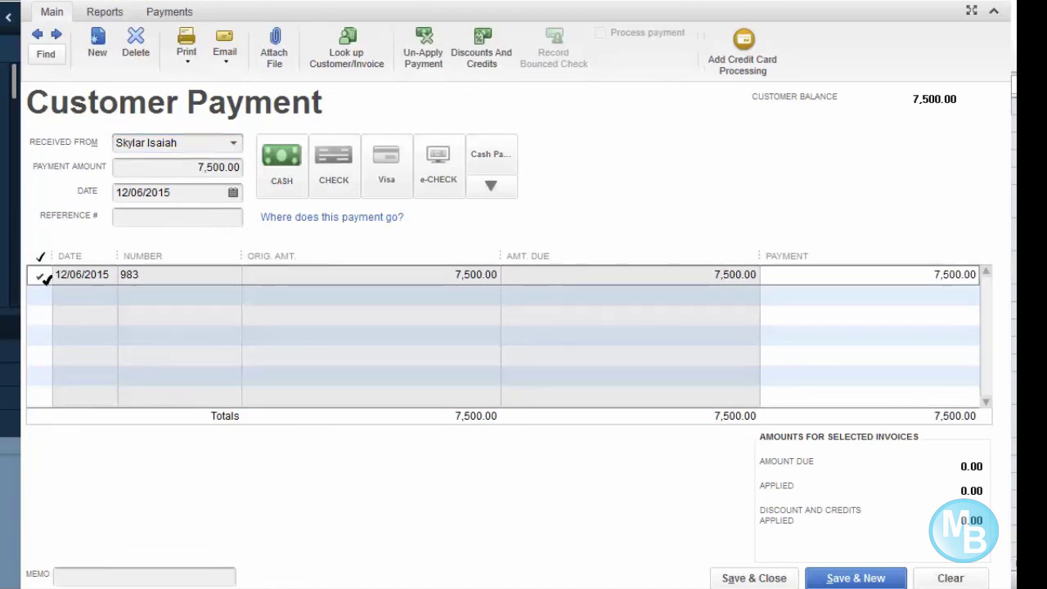
pyautogui.click(167, 217)
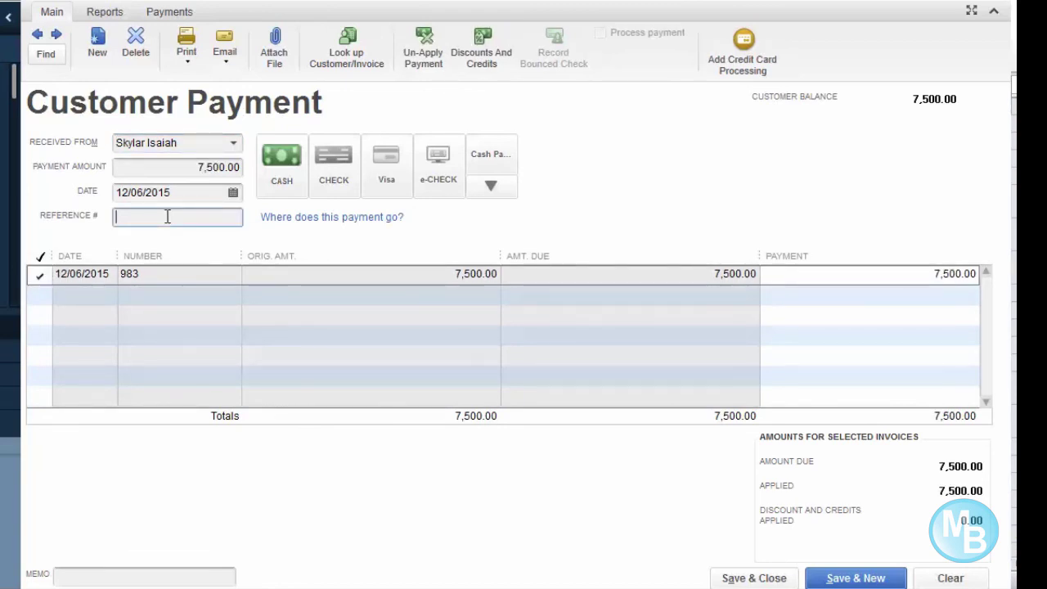
pyautogui.write('2006')
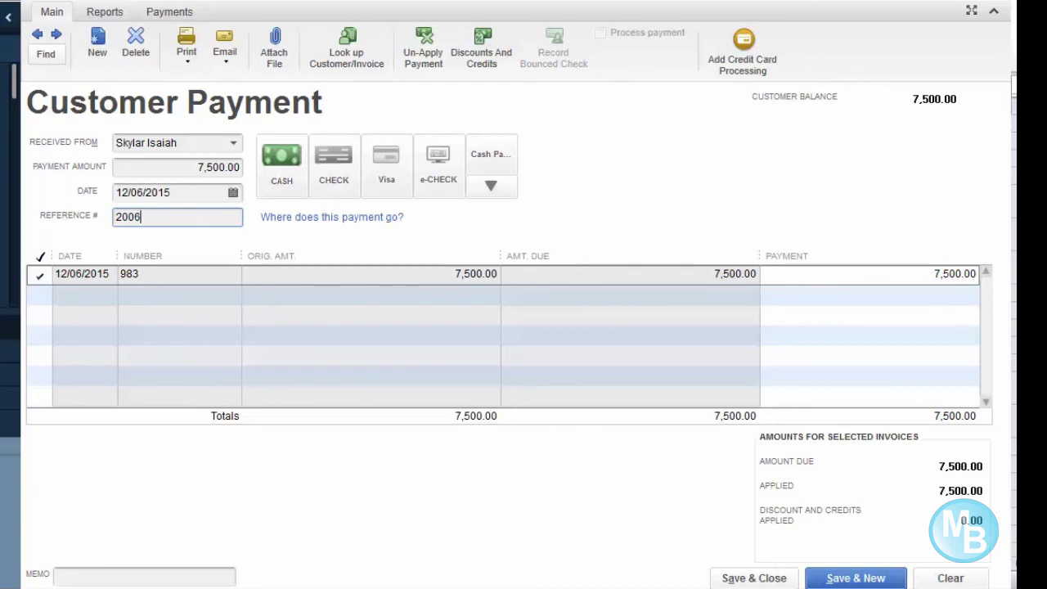
pyautogui.click(341, 171)
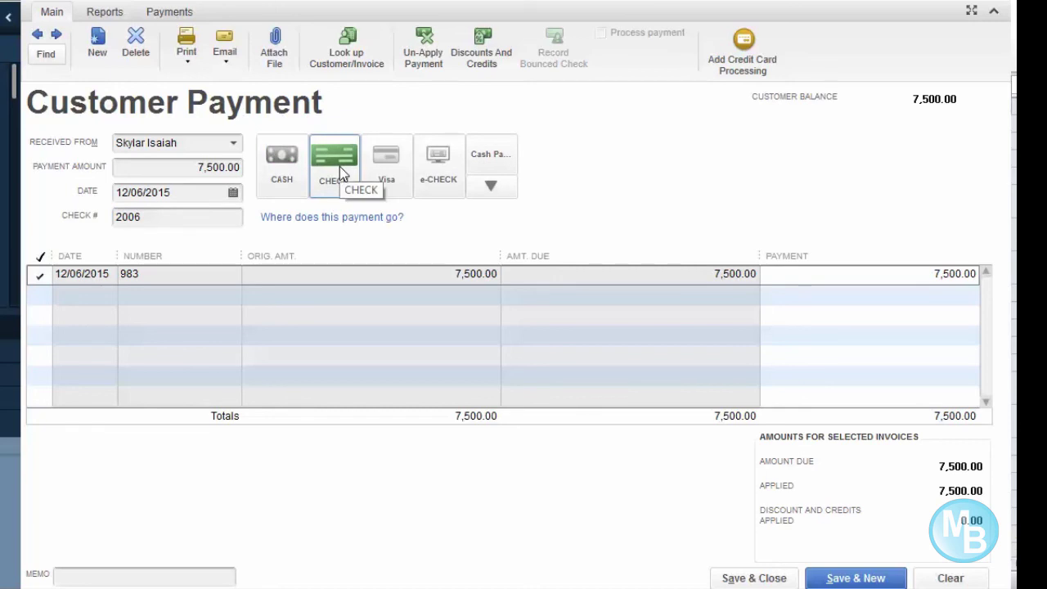
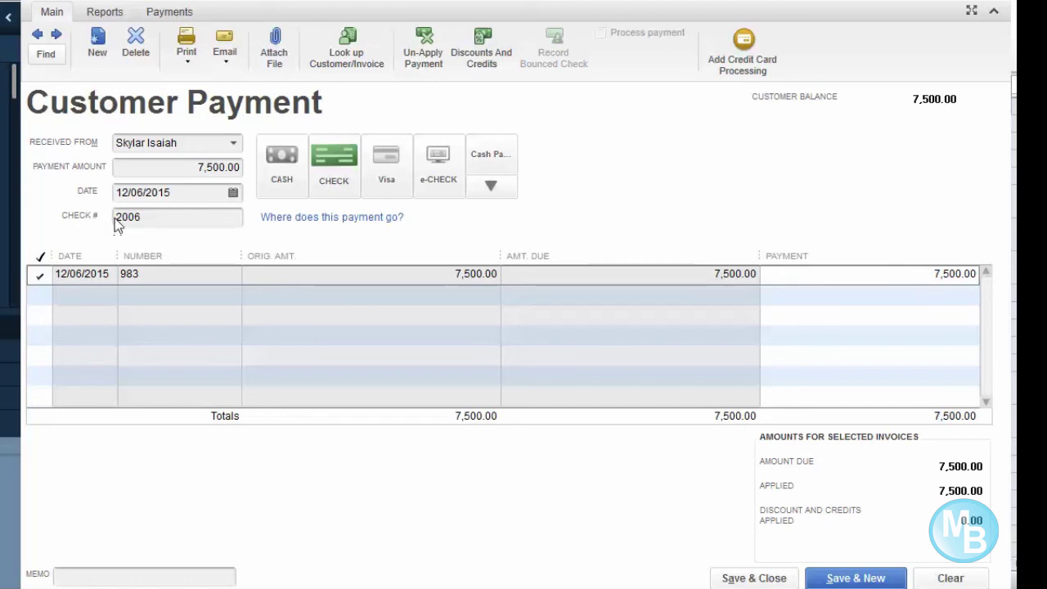
# - Add cheque number Chq#12345 and a '/' before Rec# in Check #, then save the invoice 983 payment
pyautogui.moveTo(116, 218)
pyautogui.mouseDown()
pyautogui.moveTo(139, 217)
pyautogui.moveTo(119, 219)
pyautogui.mouseUp()
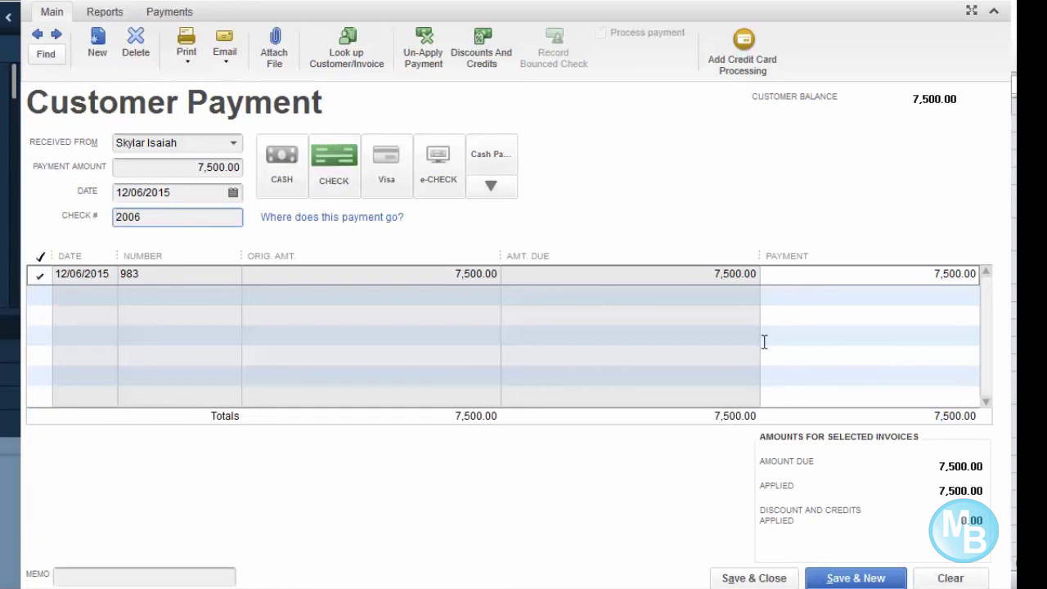
pyautogui.write('Chq#')
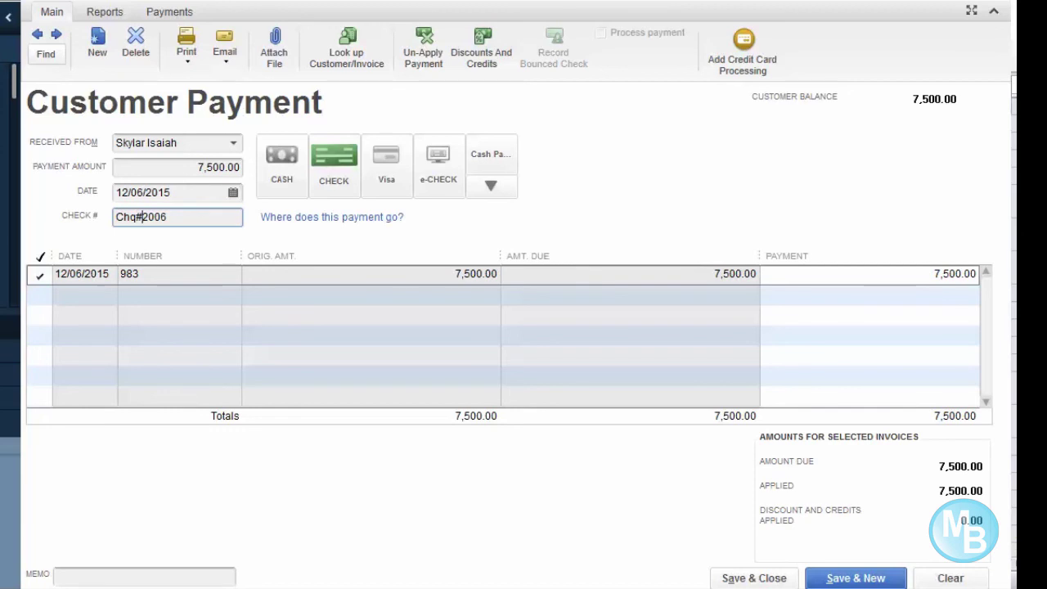
pyautogui.write('12345 Rec#')
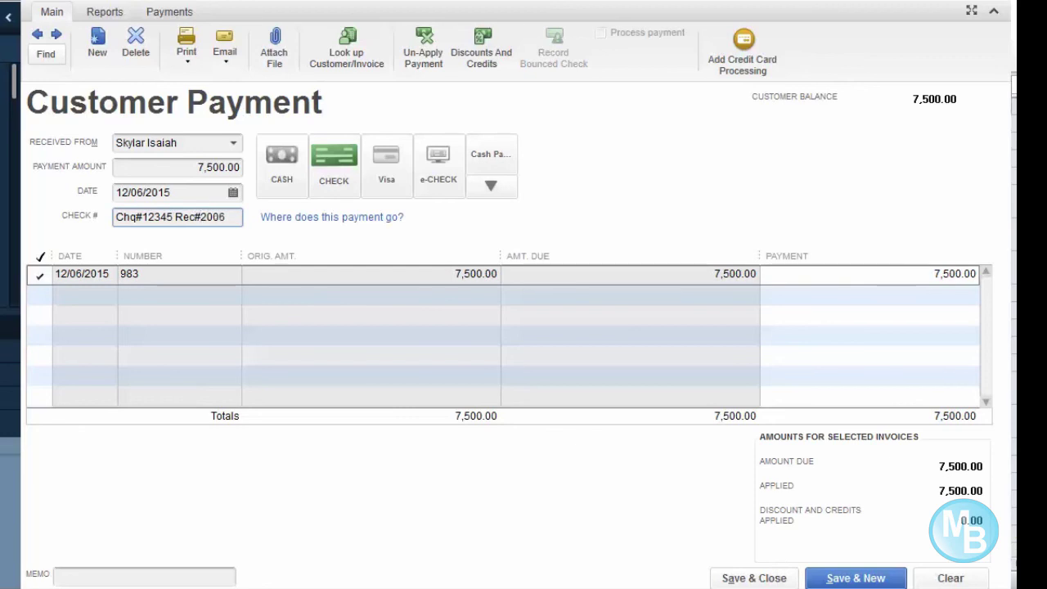
pyautogui.click(176, 217)
pyautogui.write('/')
pyautogui.click(856, 579)
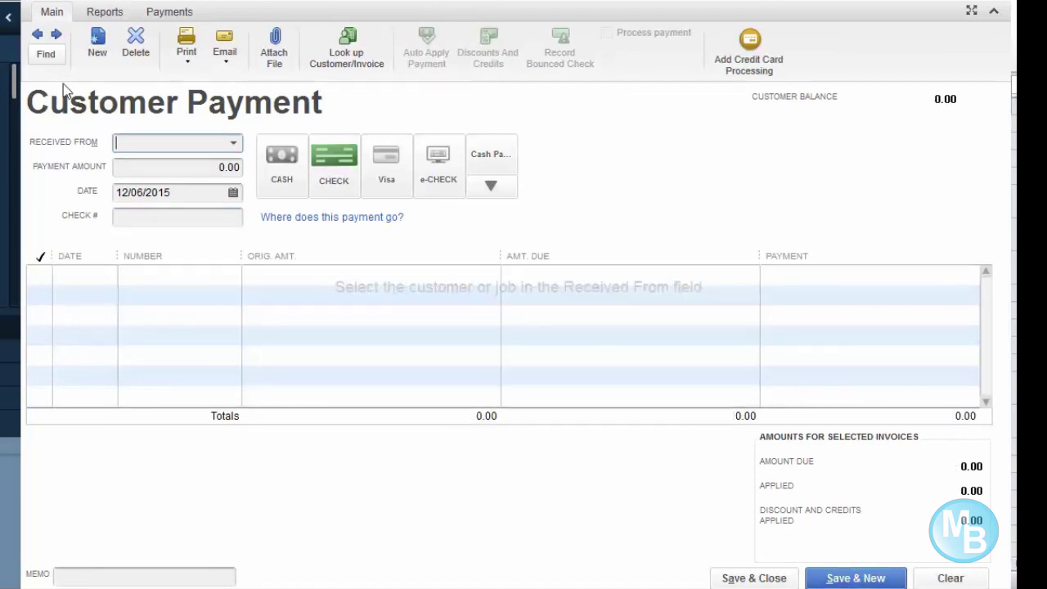
pyautogui.click(36, 35)
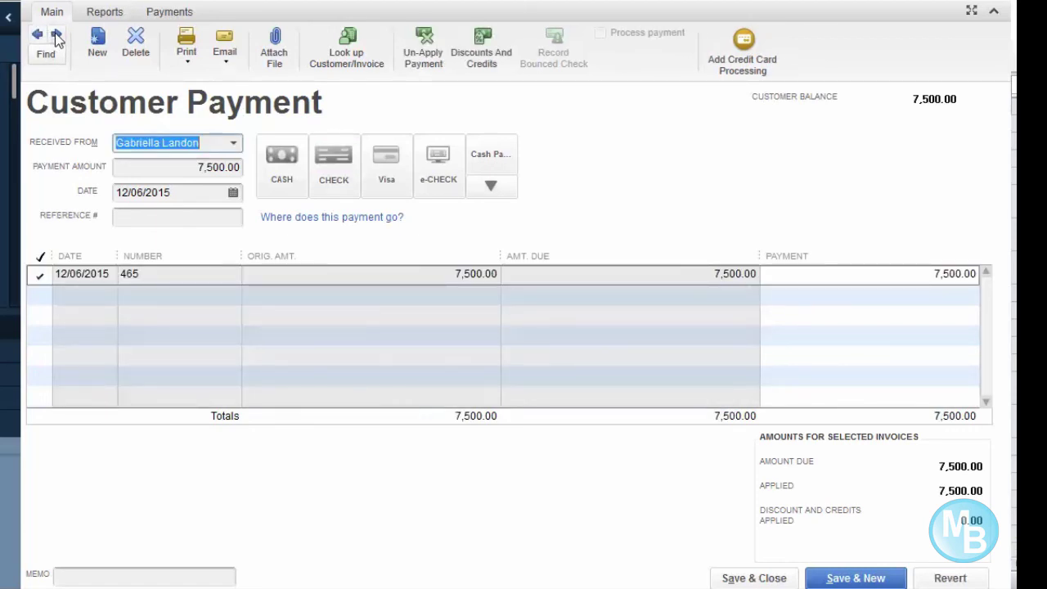
pyautogui.click(55, 33)
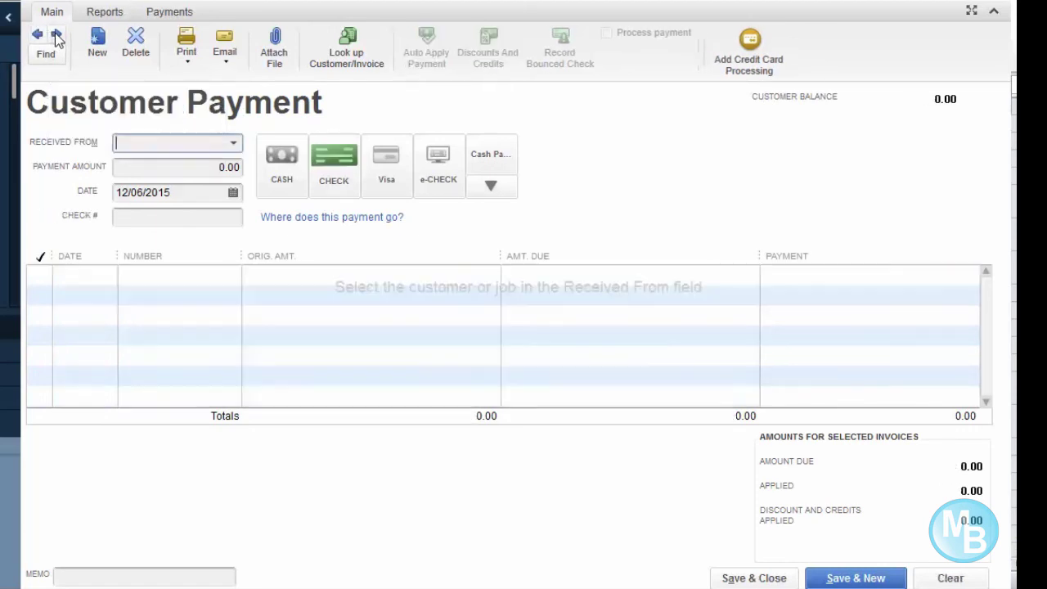
pyautogui.click(42, 35)
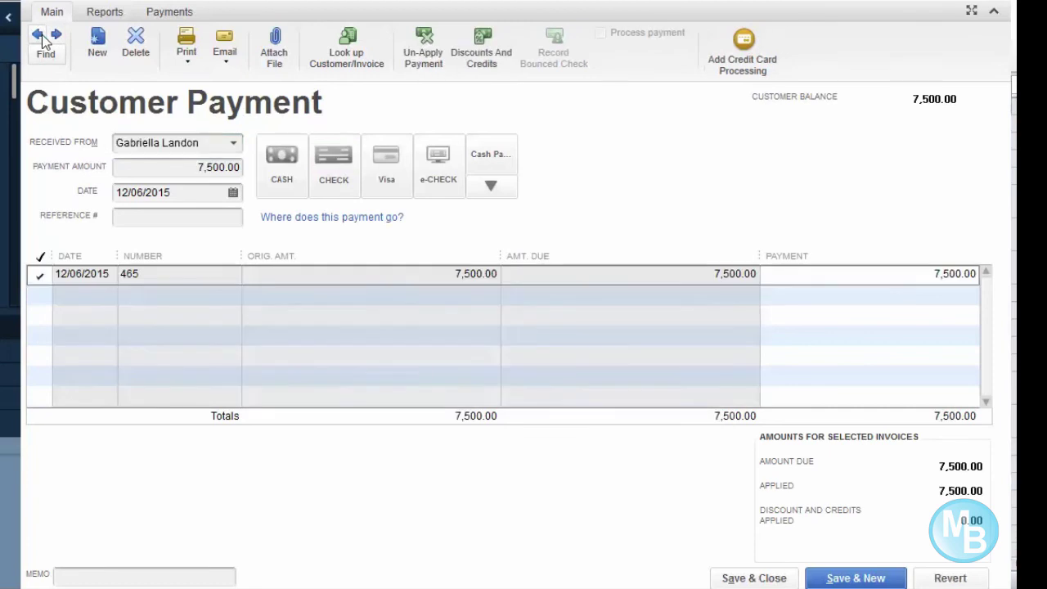
pyautogui.click(41, 35)
pyautogui.click(42, 34)
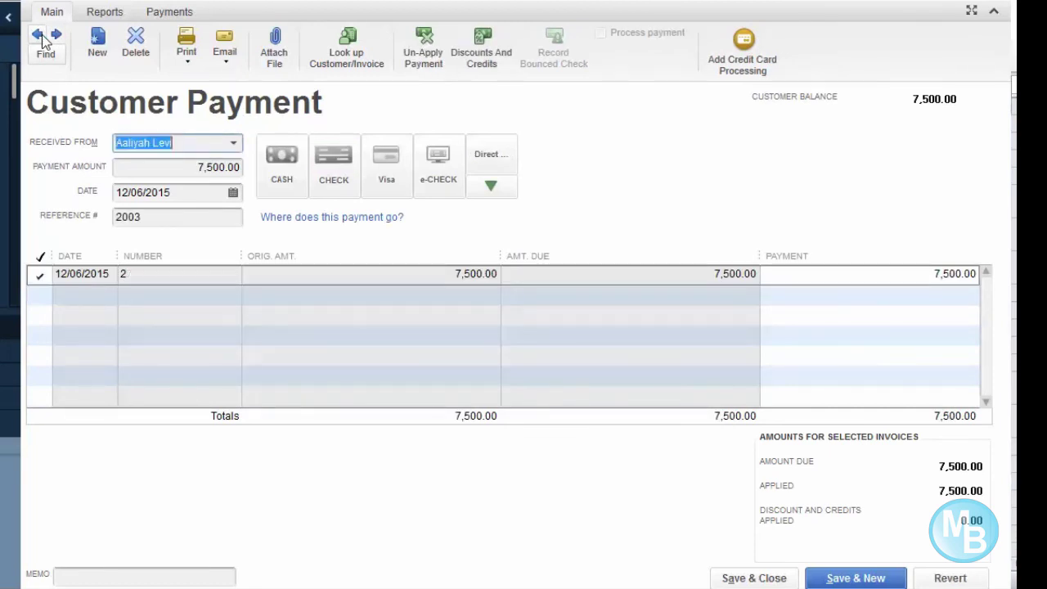
pyautogui.click(42, 34)
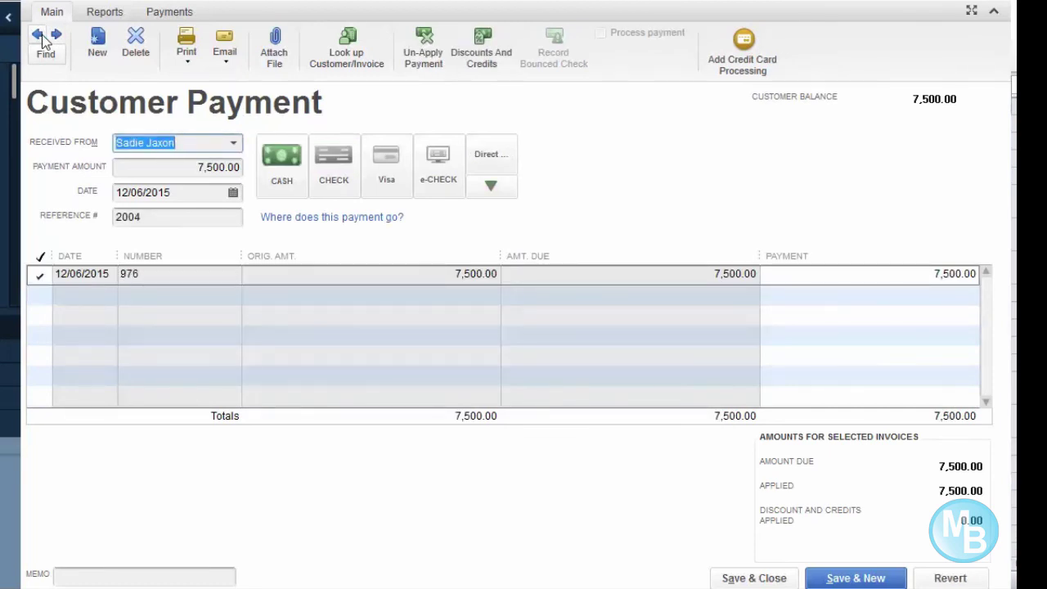
pyautogui.click(42, 35)
pyautogui.click(42, 34)
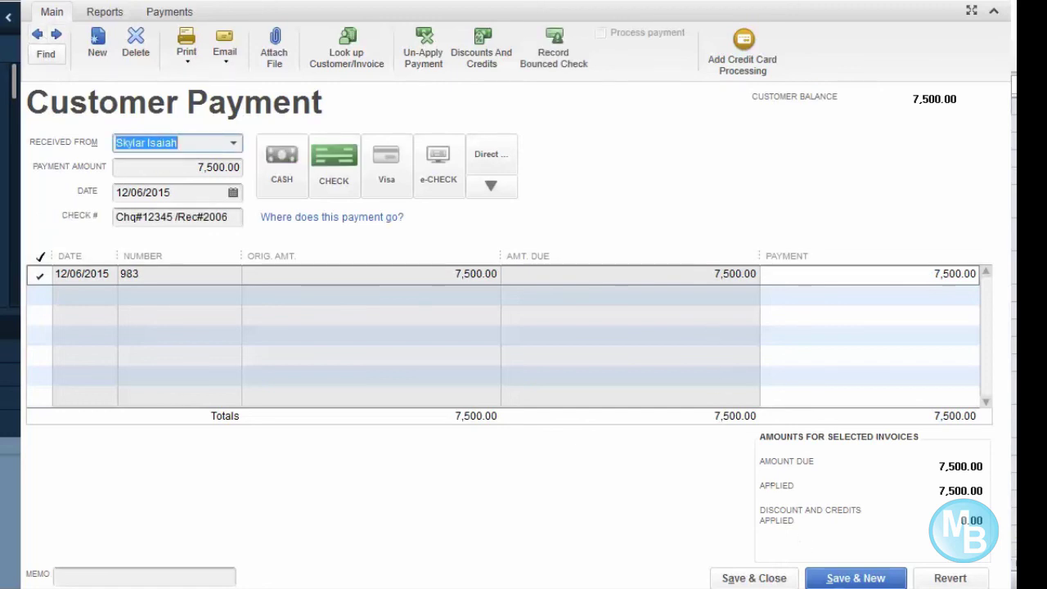
pyautogui.click(855, 578)
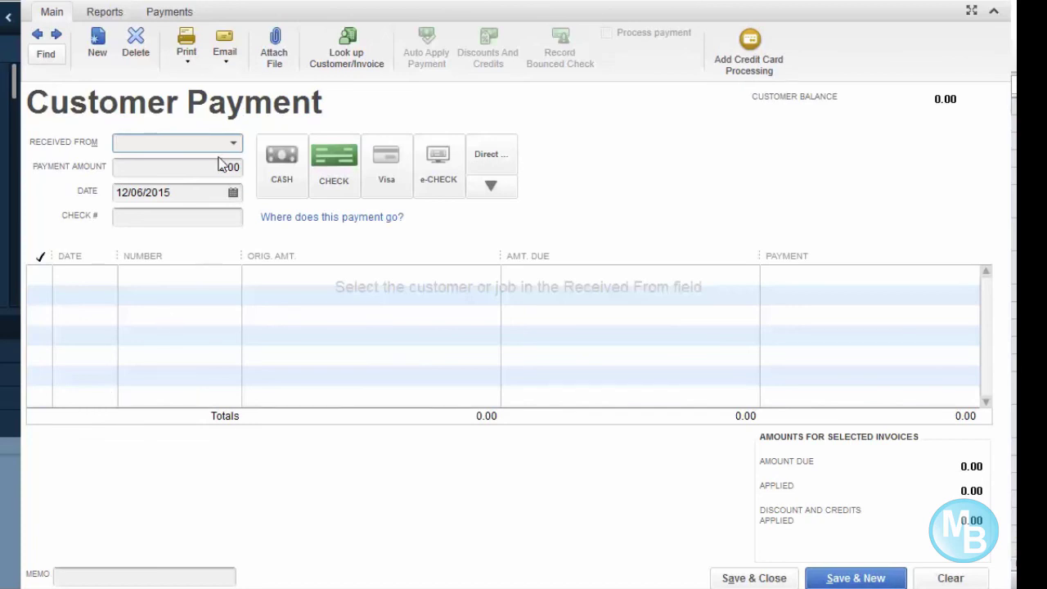
# - Record the student's 7,500.00 cash payment on invoice 941 with reference 20 and save it
pyautogui.write('No')
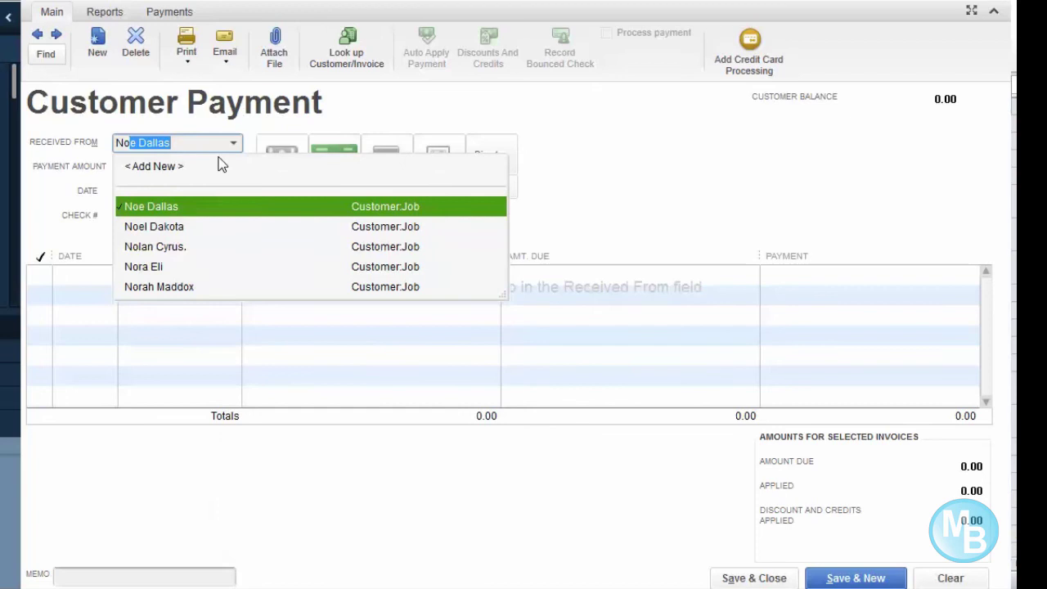
pyautogui.write('ra Eli')
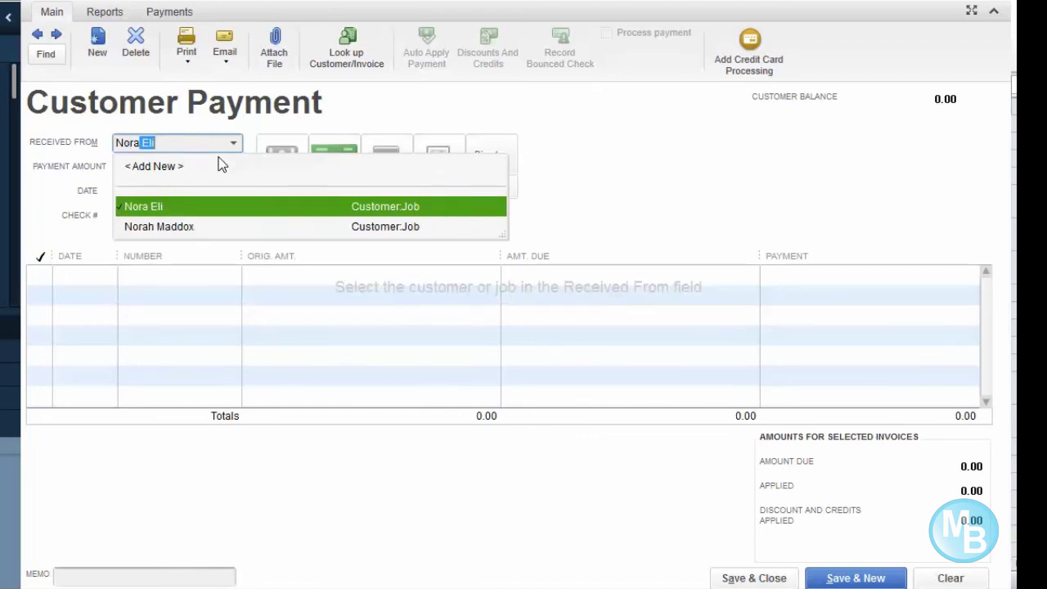
pyautogui.click(240, 211)
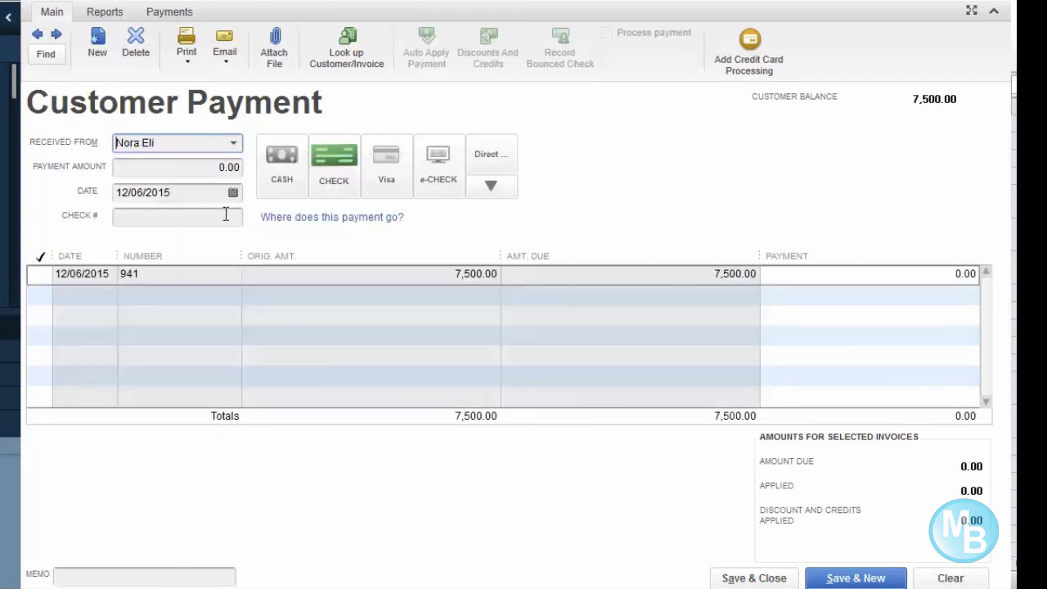
pyautogui.click(40, 275)
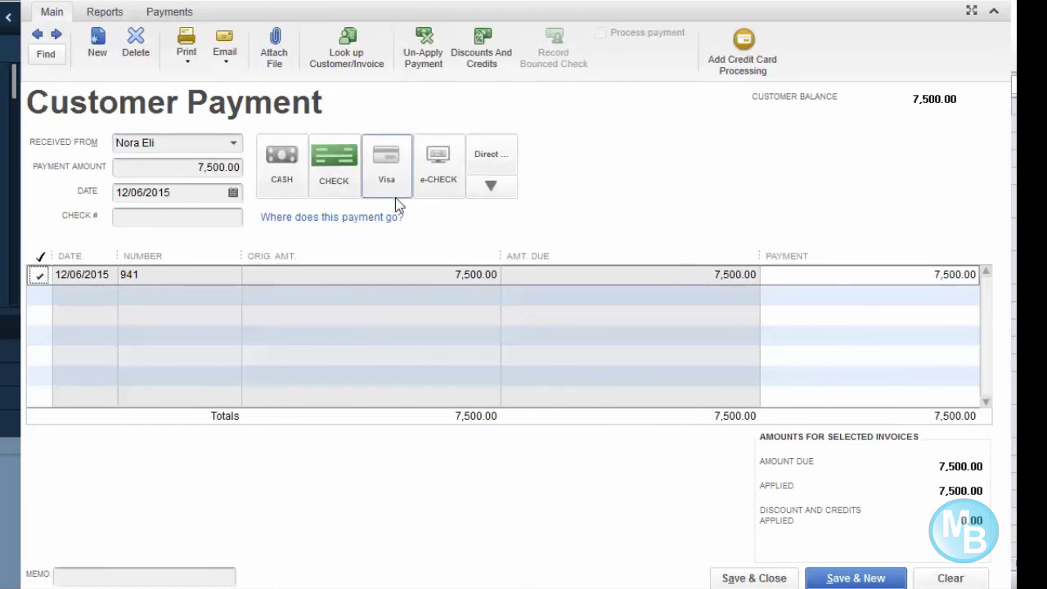
pyautogui.click(287, 186)
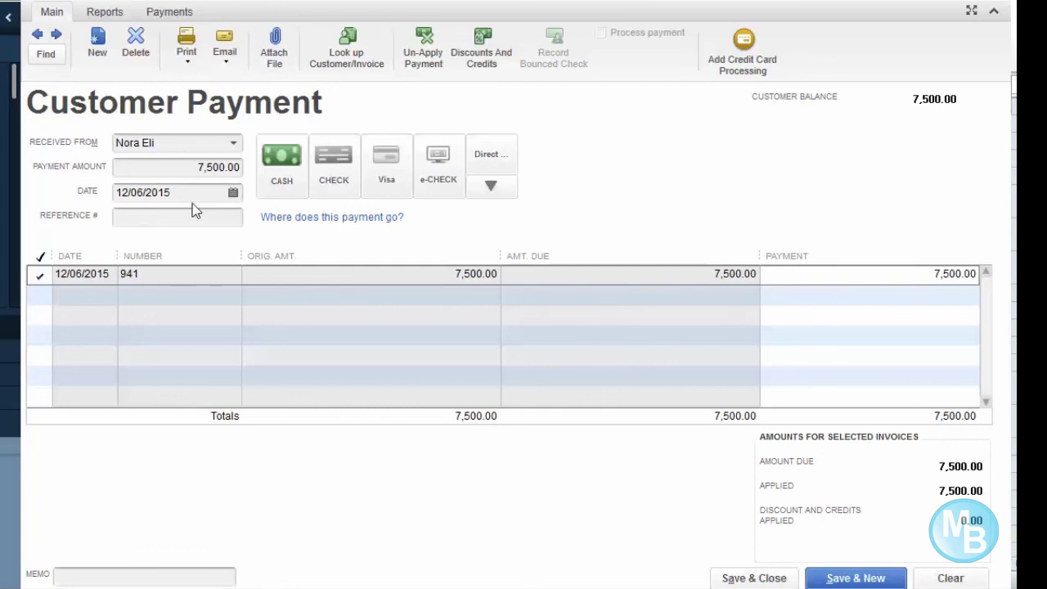
pyautogui.click(166, 218)
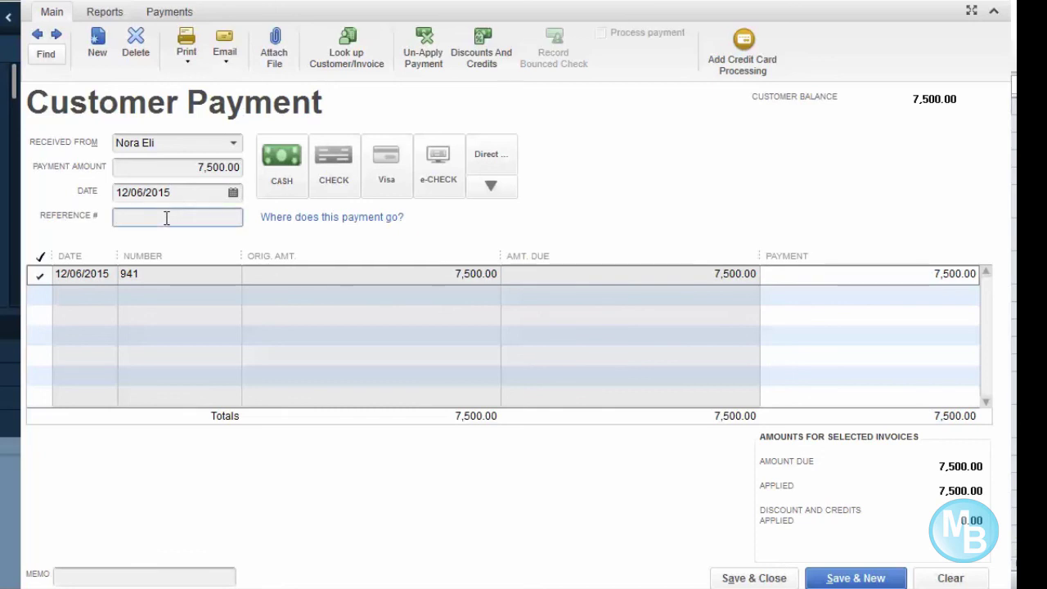
pyautogui.write('2007')
pyautogui.click(887, 581)
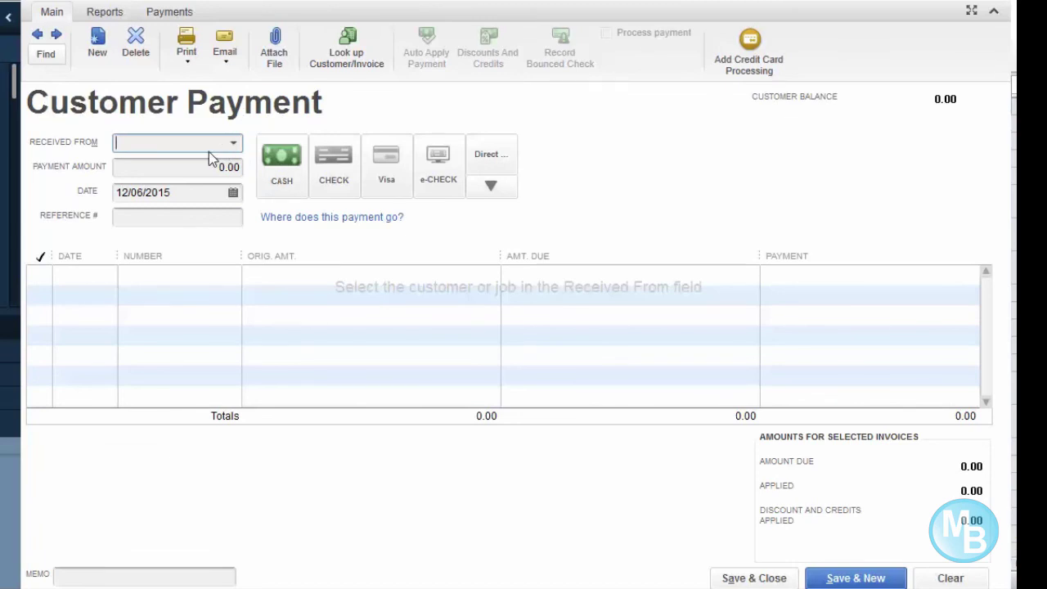
# - Select the next student with open invoice 979 and switch to the Excel names list
pyautogui.write('Sara Everett')
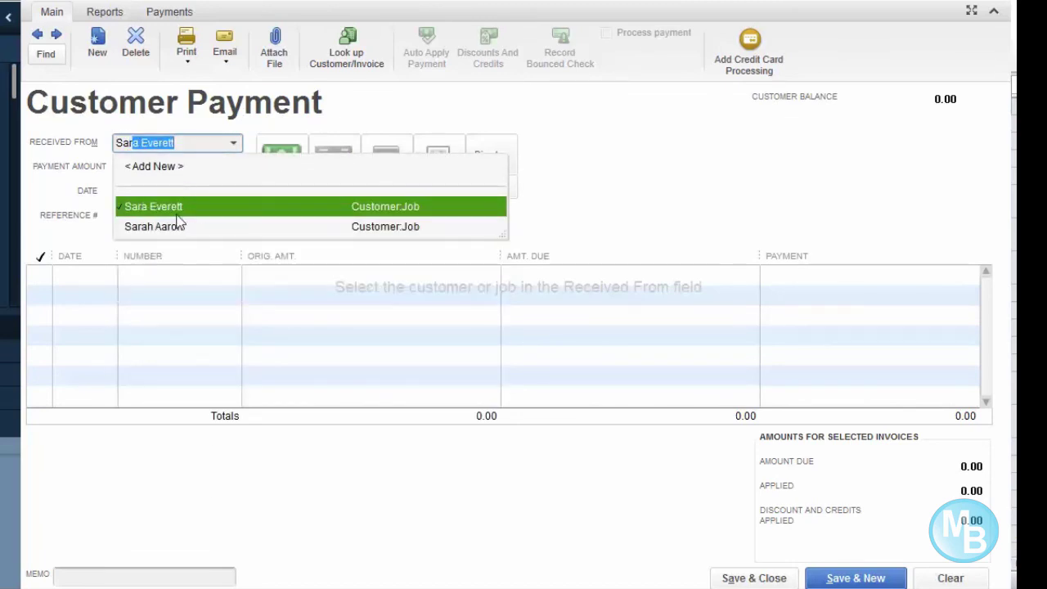
pyautogui.click(156, 227)
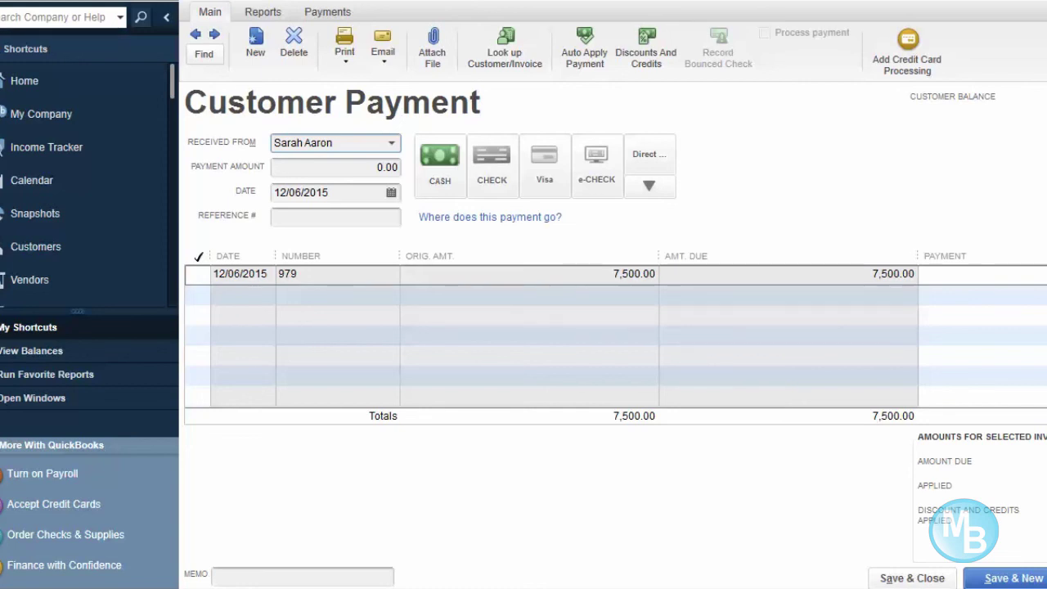
pyautogui.hotkey('alt', 'Tab')
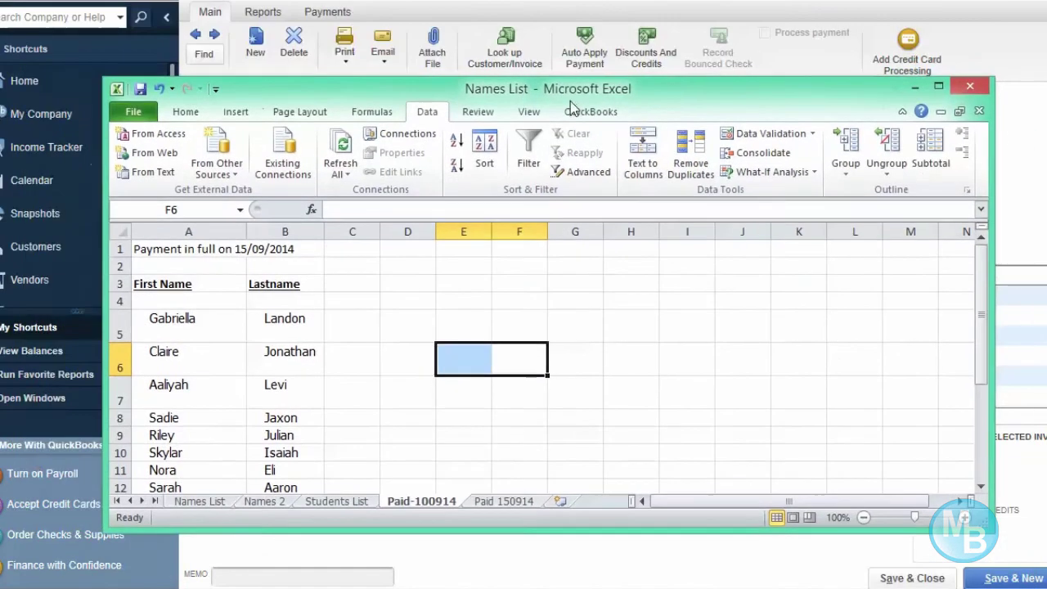
# - Maximize Excel to review the Paid-100914 list of paid students, then restore the window
pyautogui.click(938, 86)
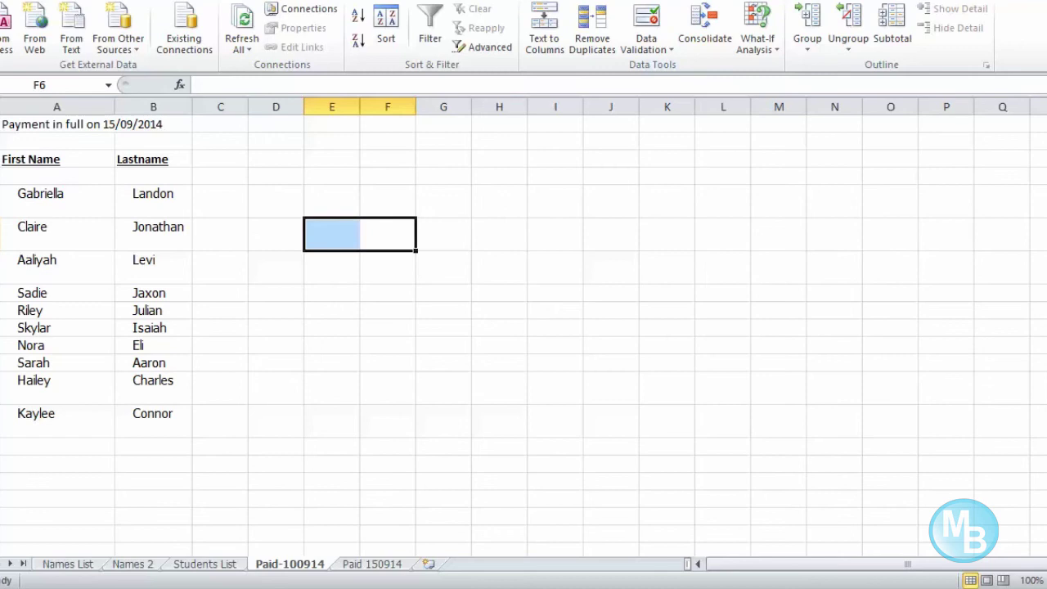
pyautogui.press('super+Down')
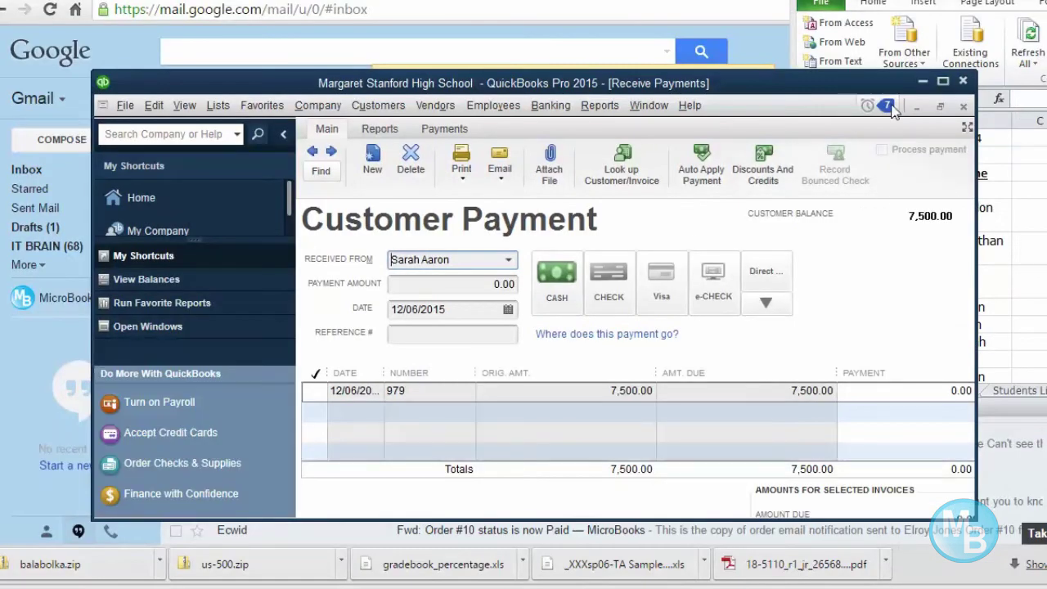
# - Stretch the QuickBooks payment window to full screen height and widen it
pyautogui.doubleClick(913, 72)
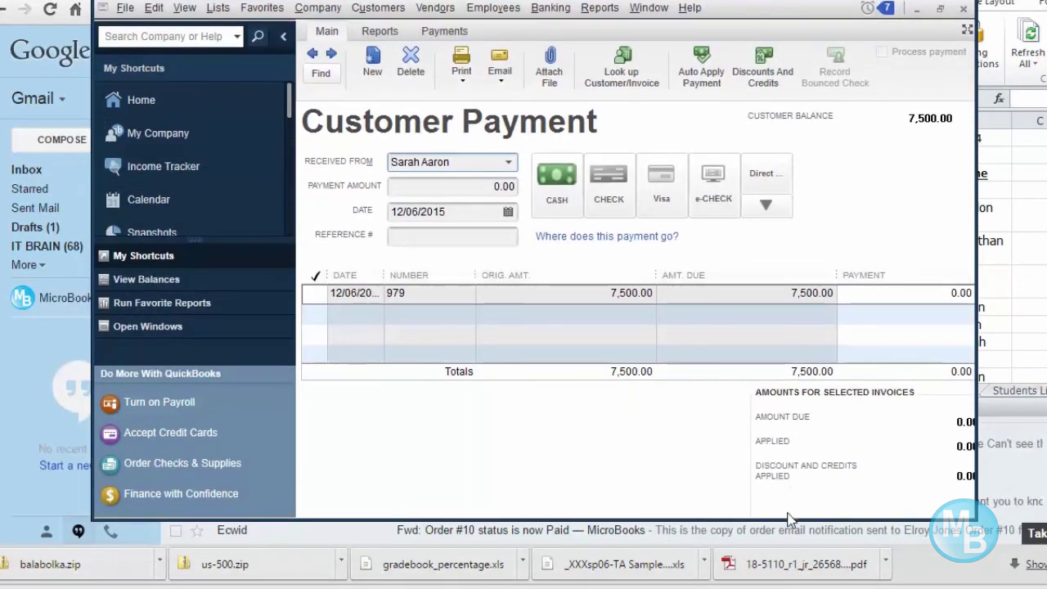
pyautogui.moveTo(791, 531); pyautogui.dragTo(774, 583)
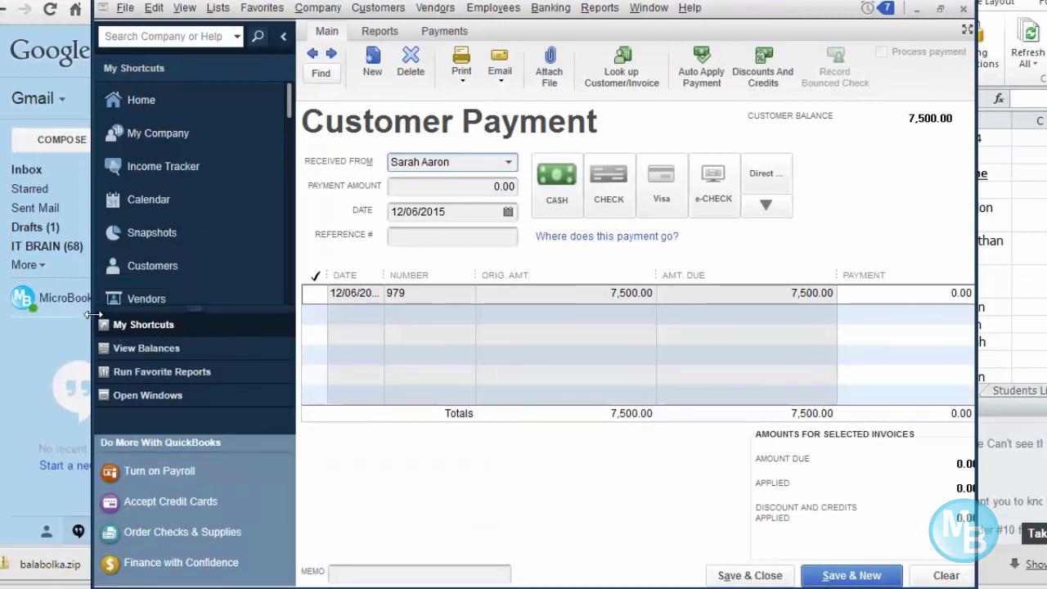
pyautogui.moveTo(94, 323); pyautogui.dragTo(0, 323)
pyautogui.moveTo(973, 358); pyautogui.dragTo(851, 358)
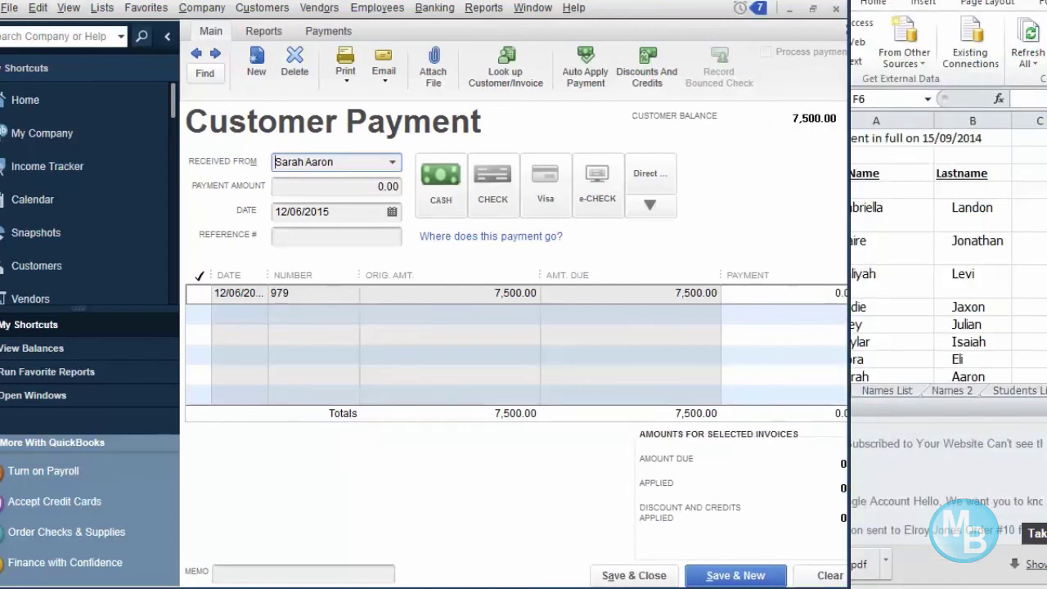
# - Lengthen the Excel student list, then narrow the payment form so the names stay visible
pyautogui.hotkey('alt', 'Tab')
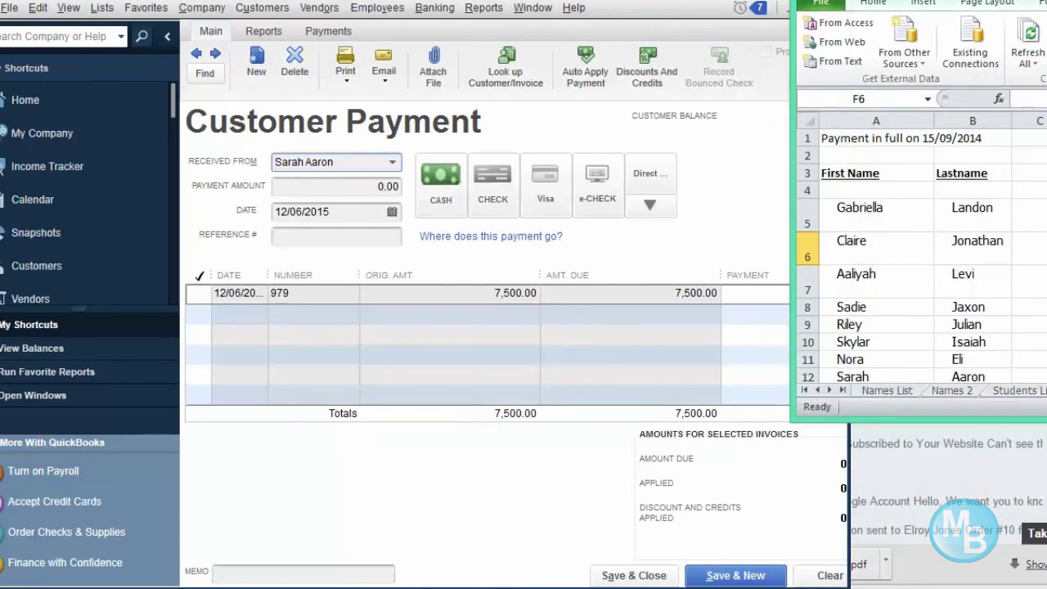
pyautogui.press('super+shift+Up')
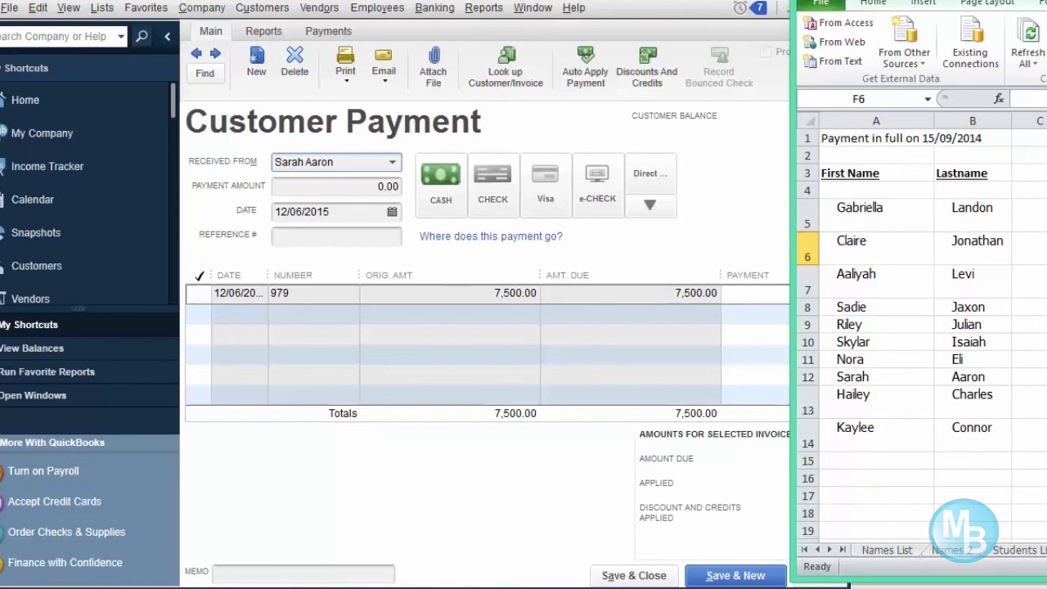
pyautogui.click(715, 3)
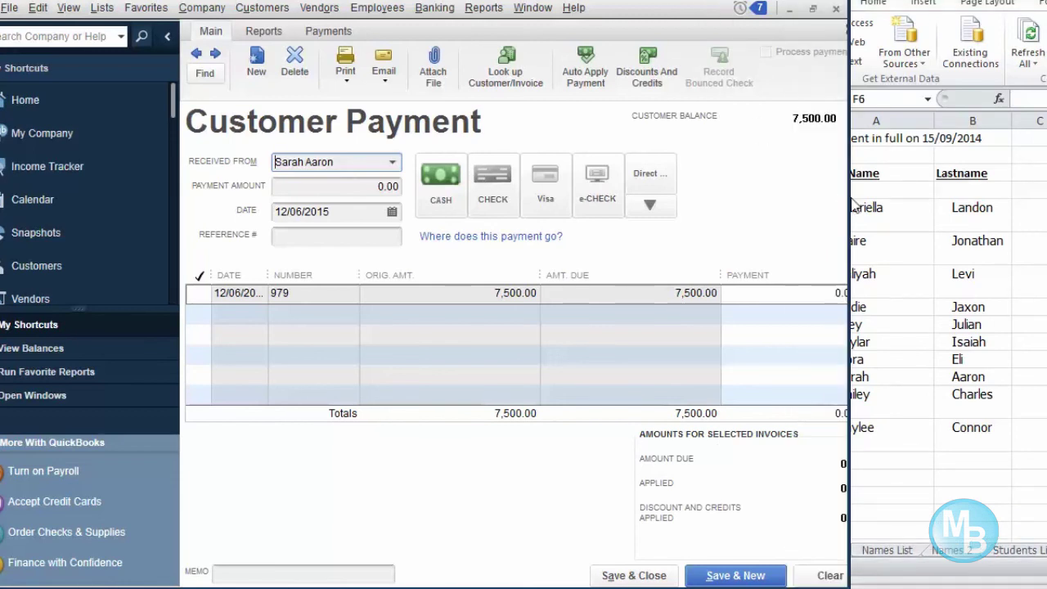
pyautogui.moveTo(848, 200); pyautogui.dragTo(790, 198)
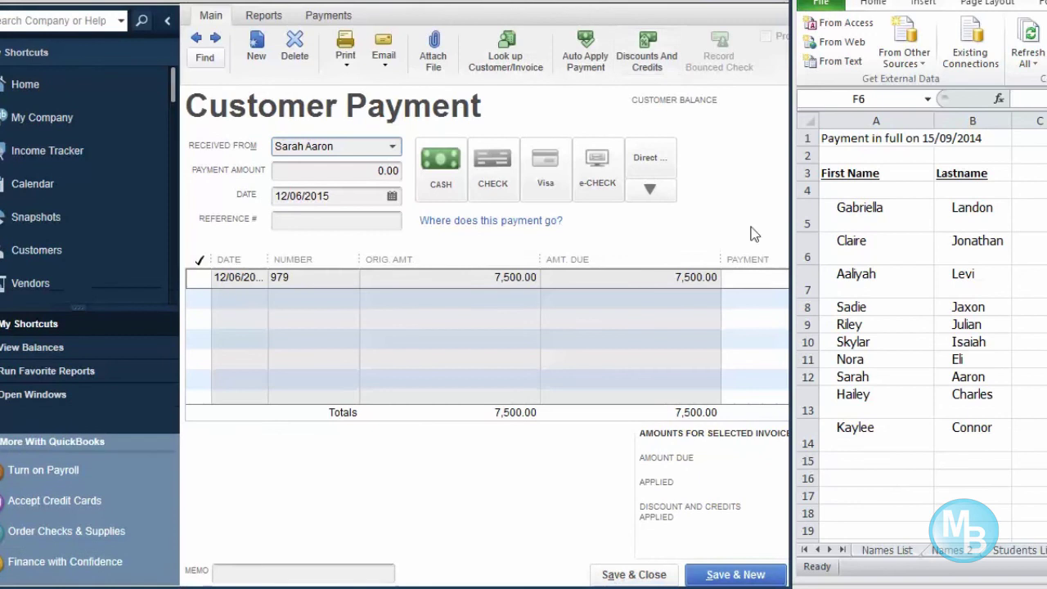
# - Hide the side icon bar, apply the full 7,500.00 to invoice 979, and save
pyautogui.click(351, 320)
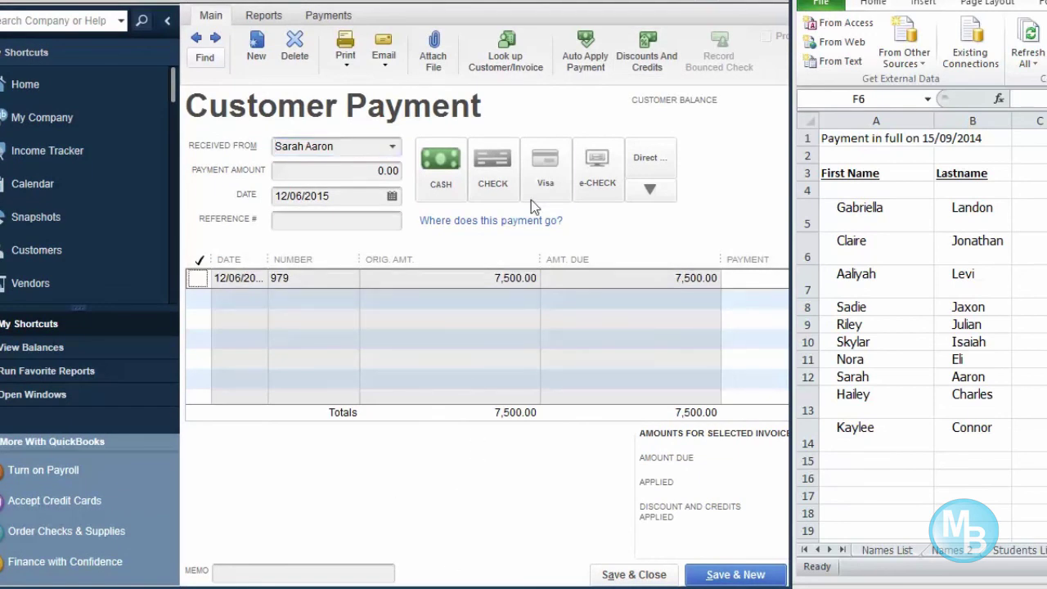
pyautogui.click(167, 20)
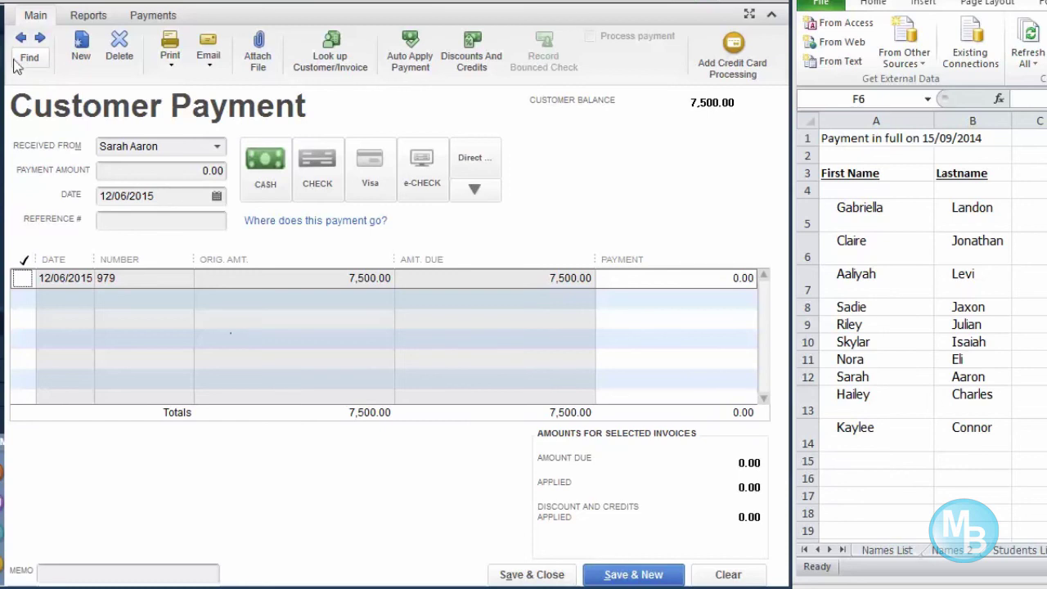
pyautogui.click(3, 35)
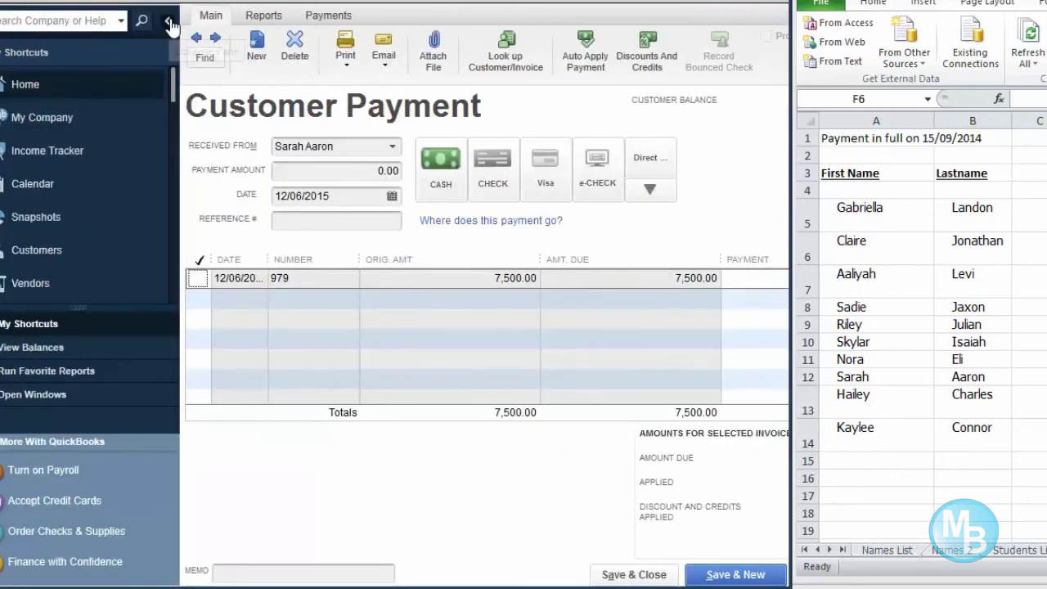
pyautogui.click(168, 26)
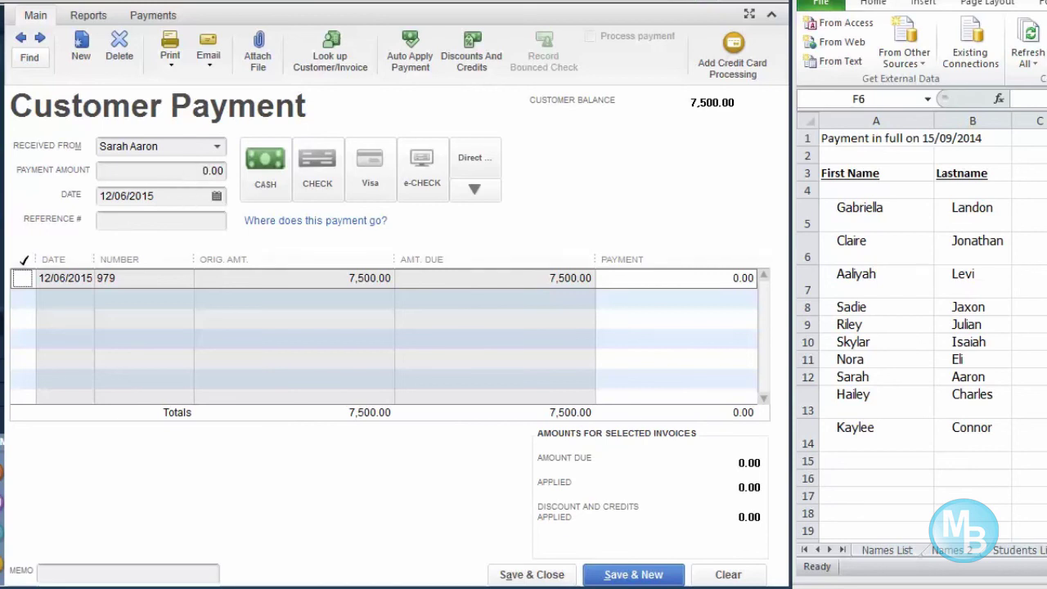
pyautogui.click(22, 279)
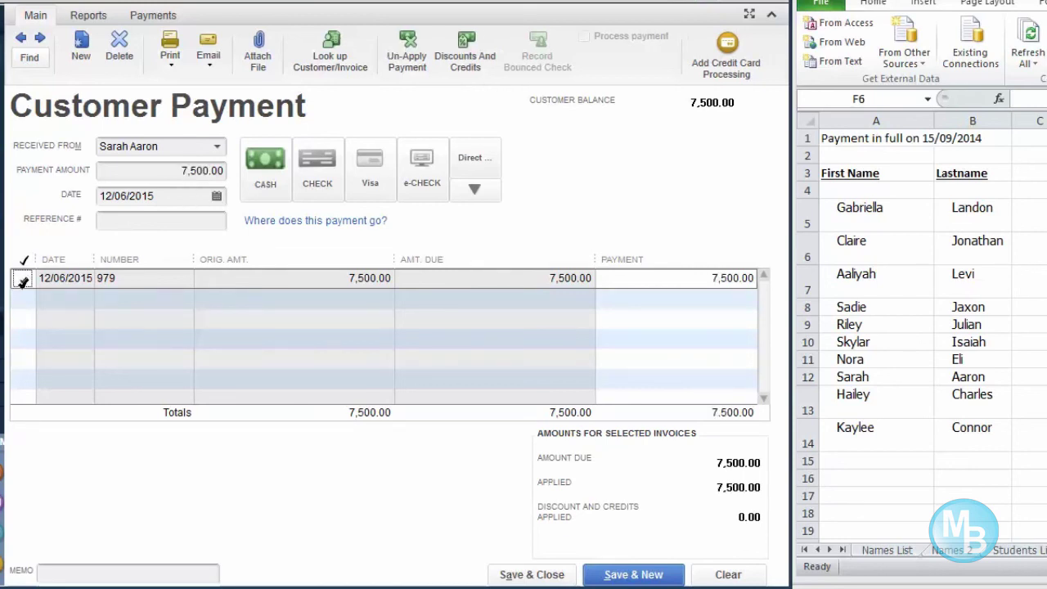
pyautogui.click(662, 576)
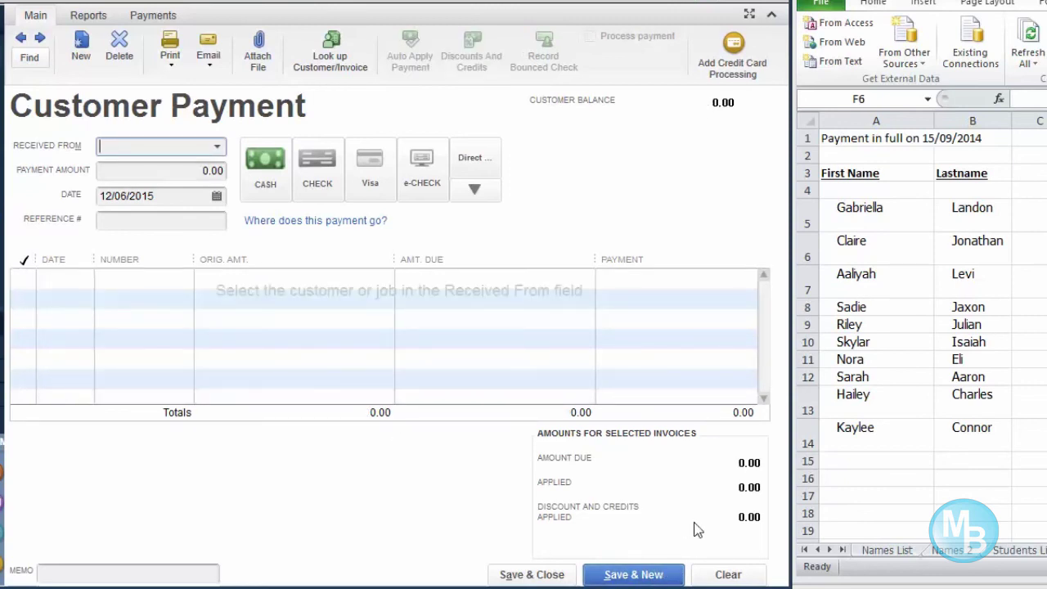
# - Record the student's 7,500.00 direct-deposit payment on invoice 508 with reference 2008 and save
pyautogui.write('Hailey Charles')
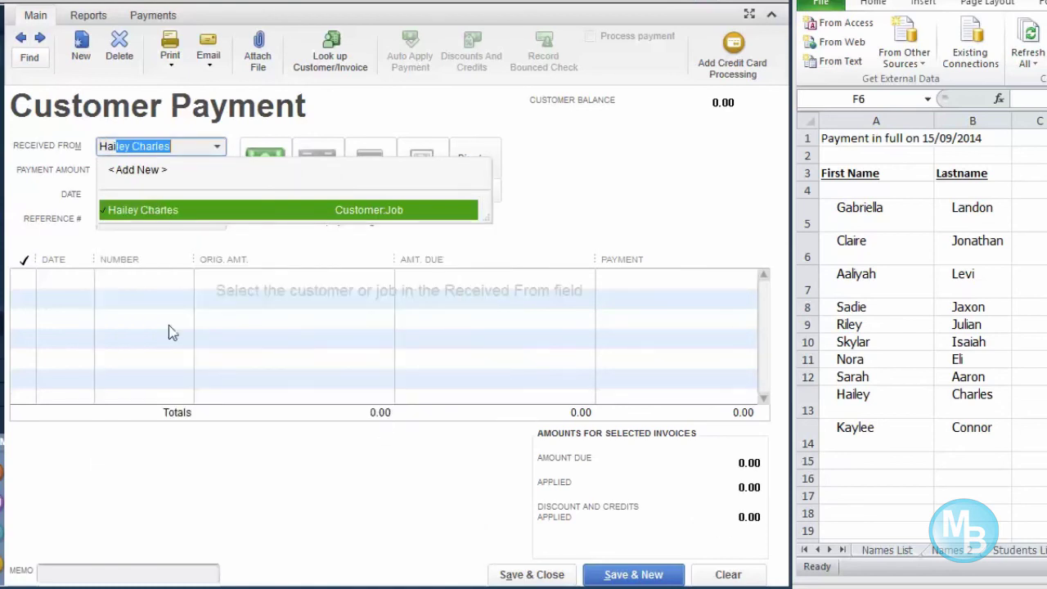
pyautogui.click(190, 210)
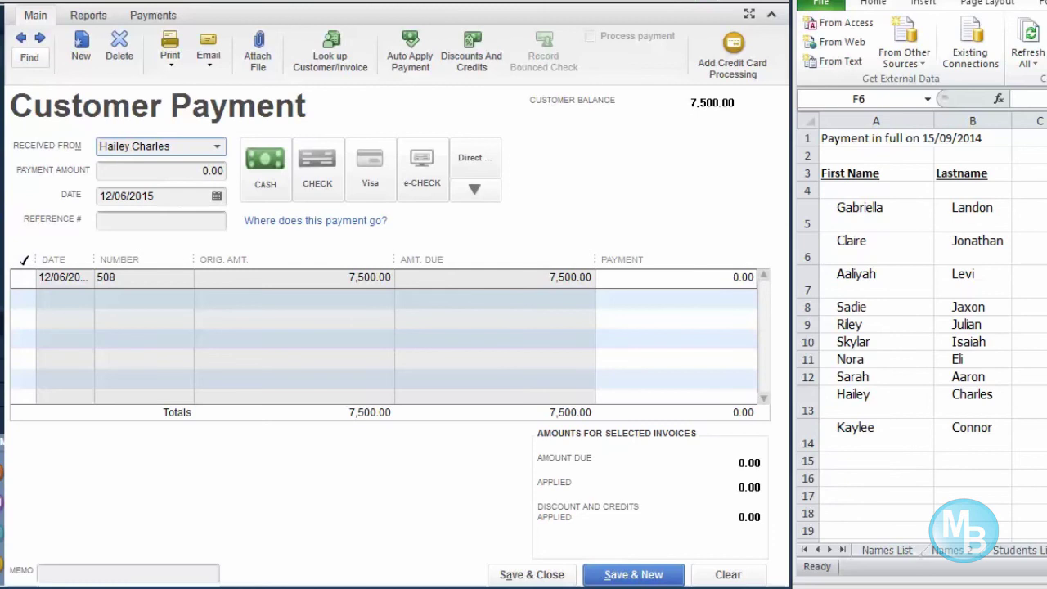
pyautogui.click(26, 278)
pyautogui.click(153, 227)
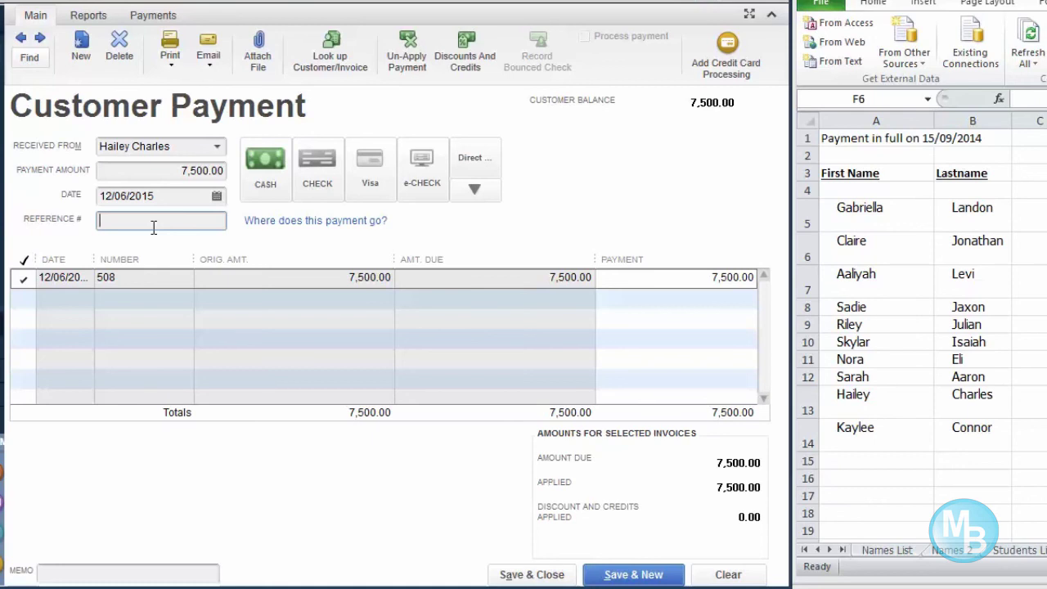
pyautogui.write('2008')
pyautogui.click(485, 164)
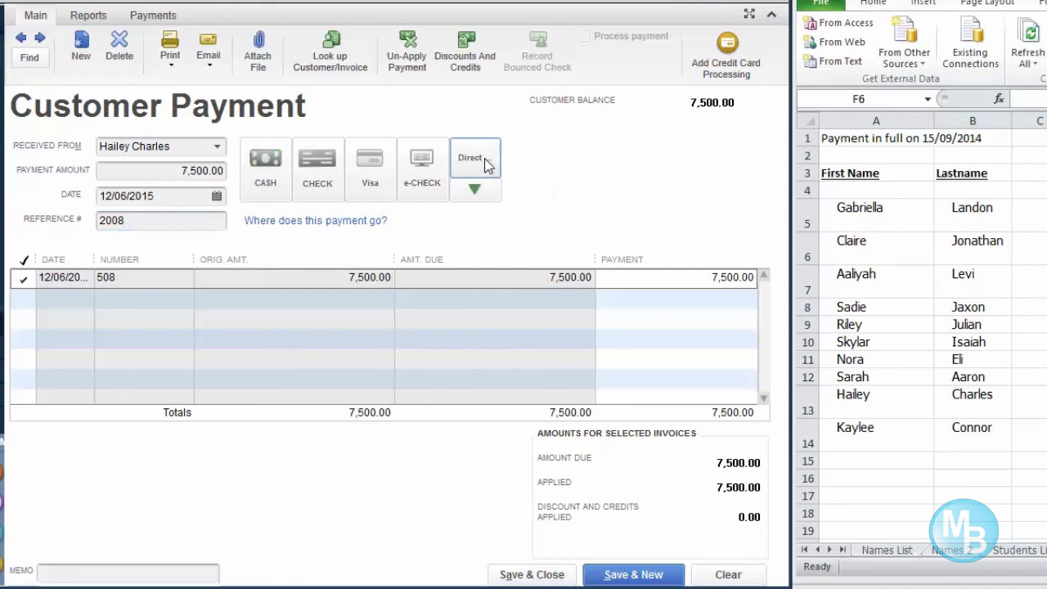
pyautogui.click(634, 574)
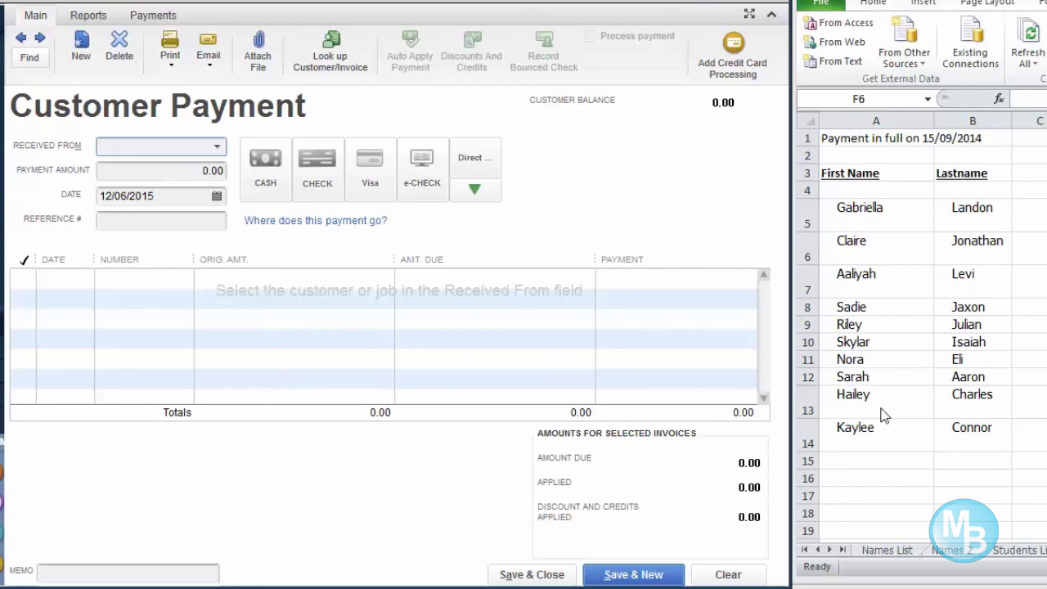
pyautogui.click(217, 149)
pyautogui.click(217, 150)
pyautogui.write('Sara Everett')
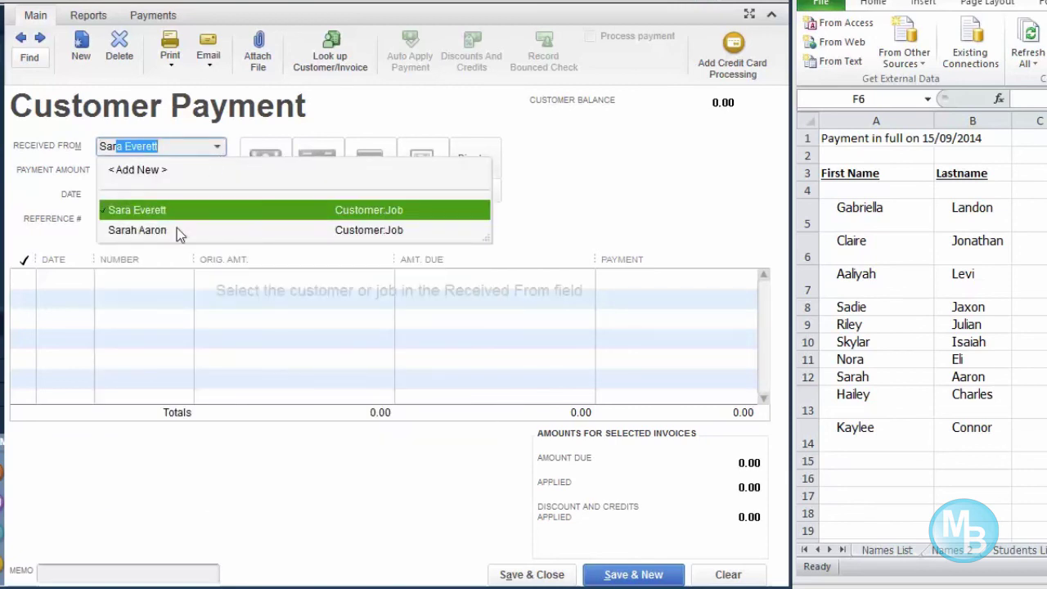
pyautogui.click(176, 229)
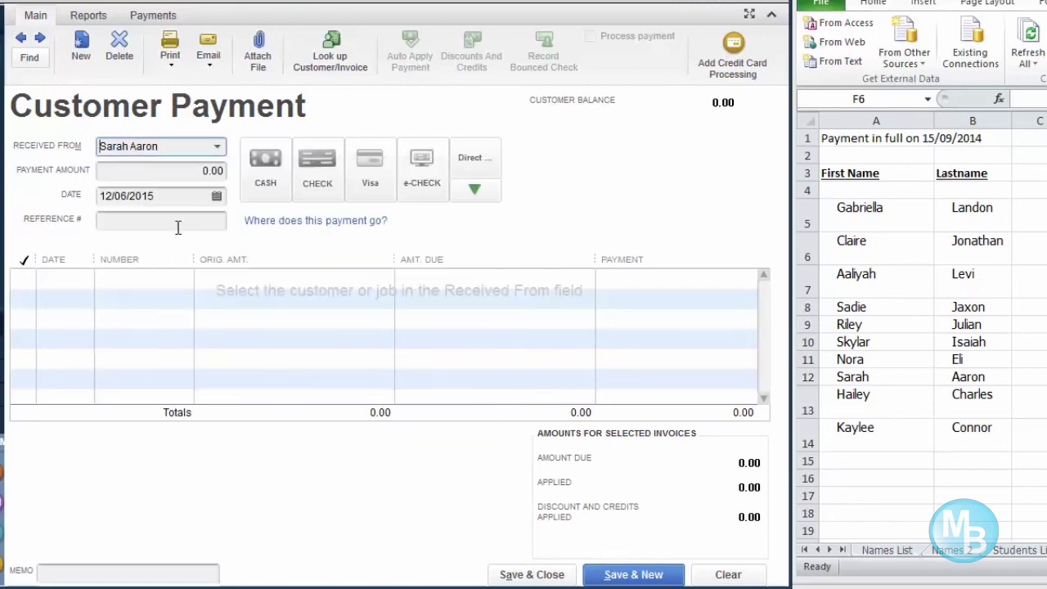
pyautogui.click(193, 173)
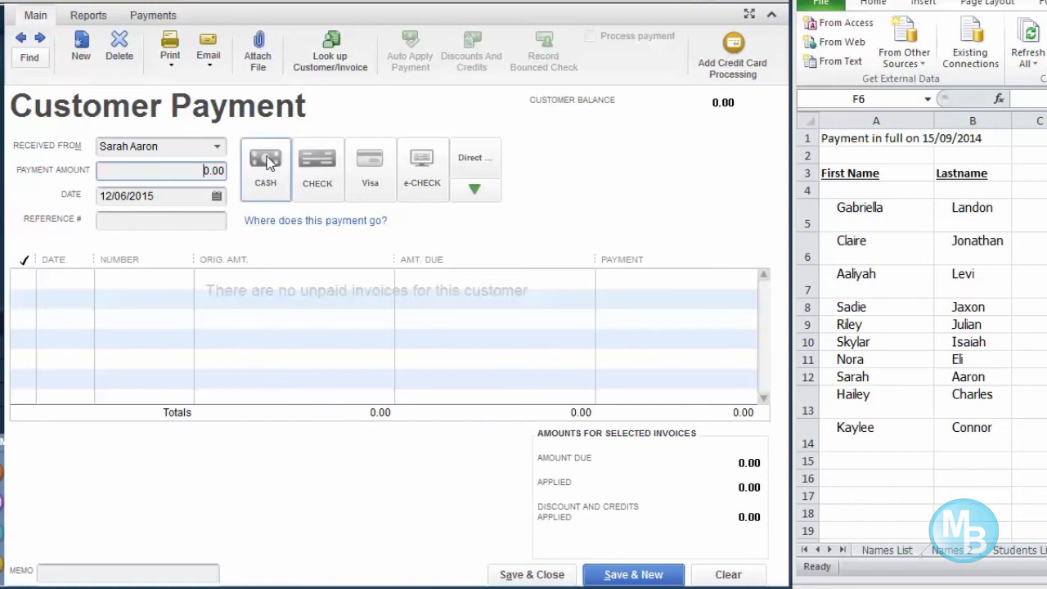
pyautogui.click(209, 146)
pyautogui.click(217, 149)
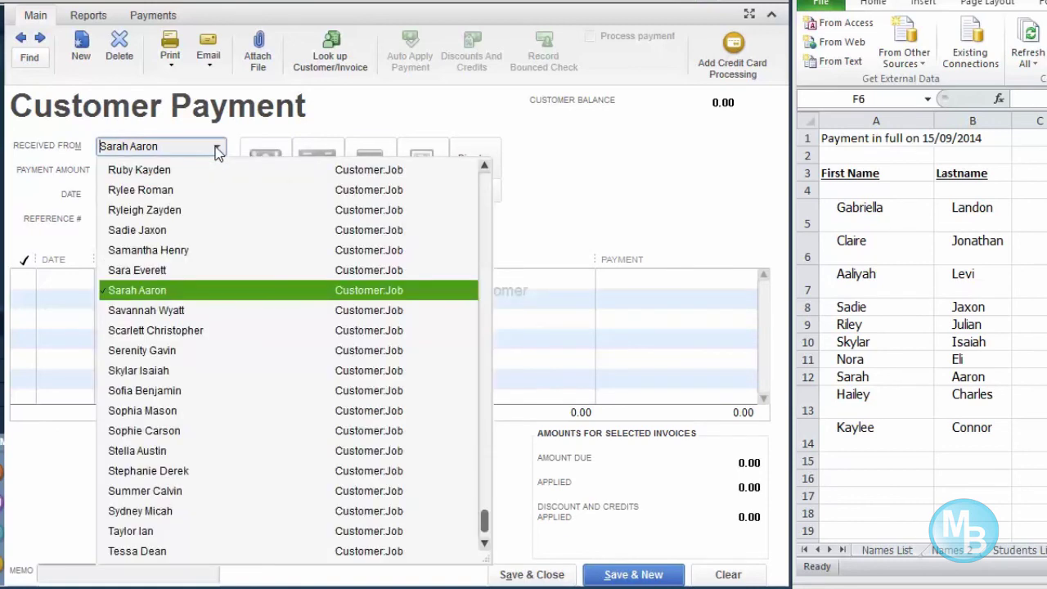
pyautogui.moveTo(202, 147); pyautogui.dragTo(23, 147)
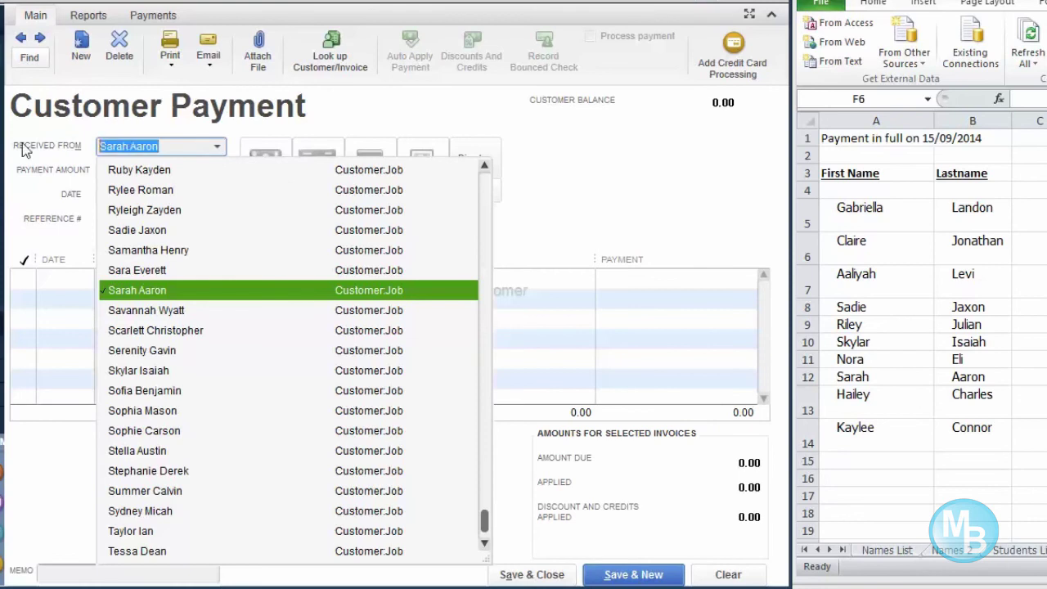
pyautogui.write('Hal')
pyautogui.press('BackSpace')
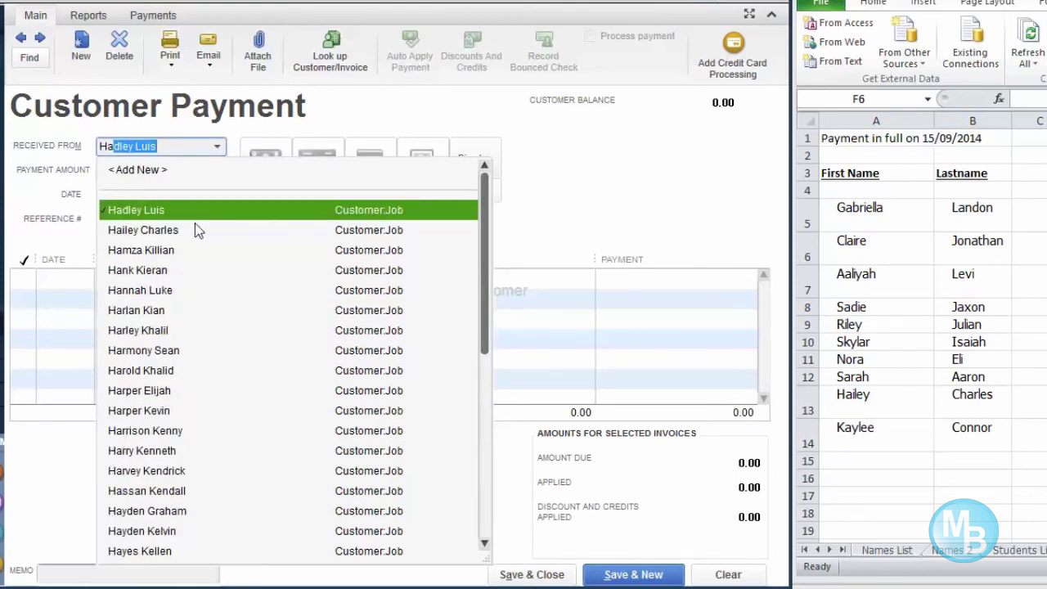
pyautogui.click(168, 230)
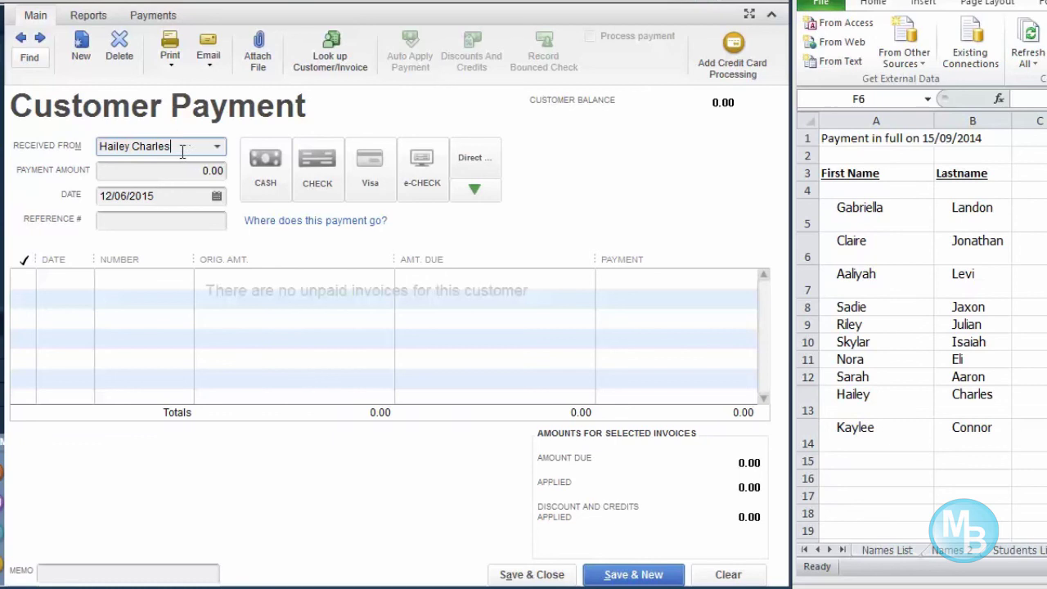
pyautogui.moveTo(183, 149); pyautogui.dragTo(73, 158)
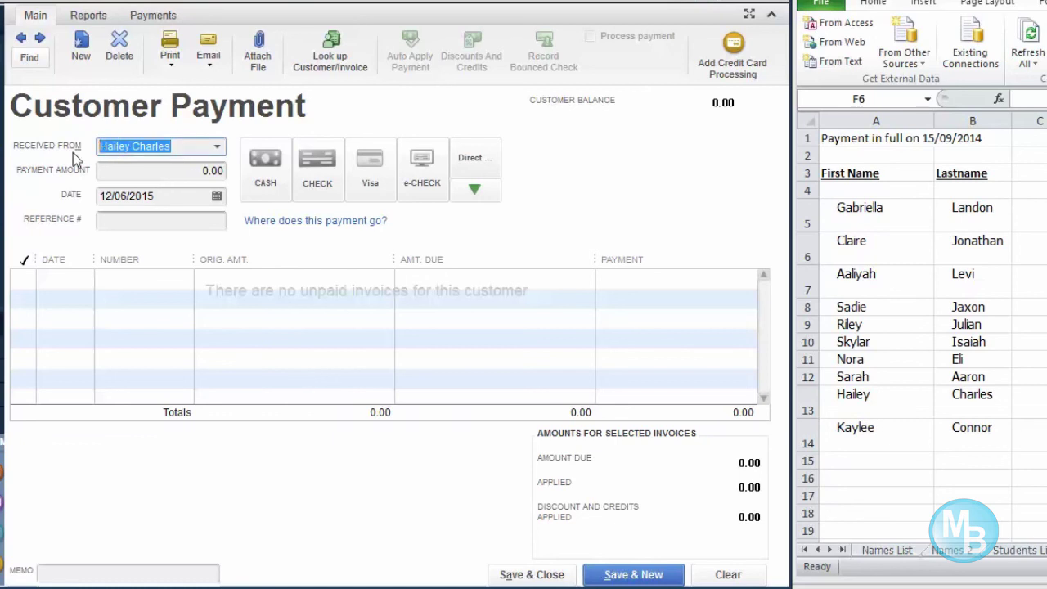
pyautogui.write('Kay')
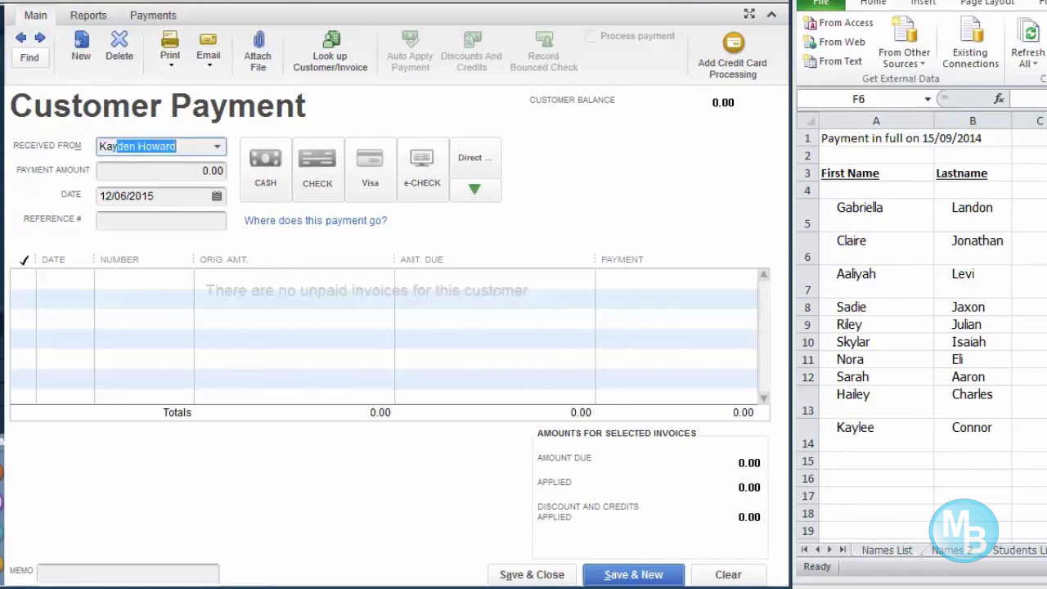
pyautogui.write('lee Conn')
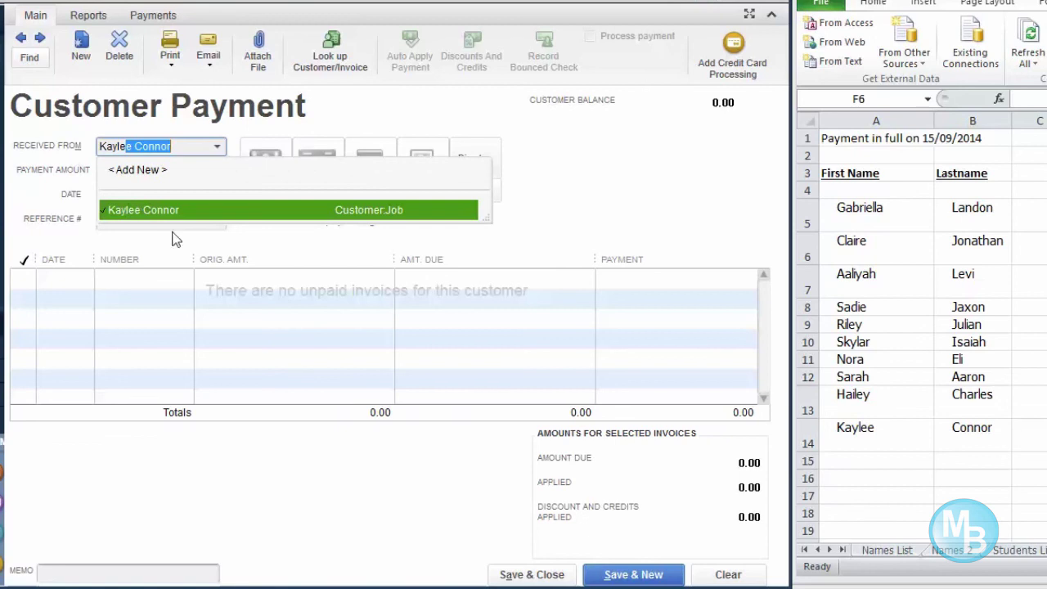
# - Apply the student's 7,500.00 payment to invoice 701 with reference 2010, then save and close
pyautogui.click(191, 209)
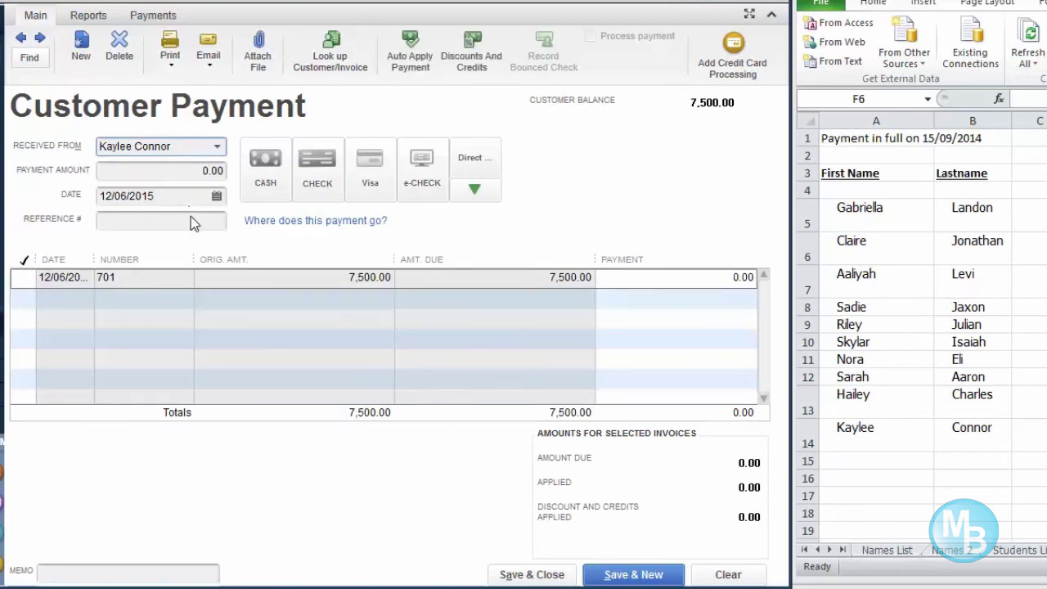
pyautogui.click(19, 277)
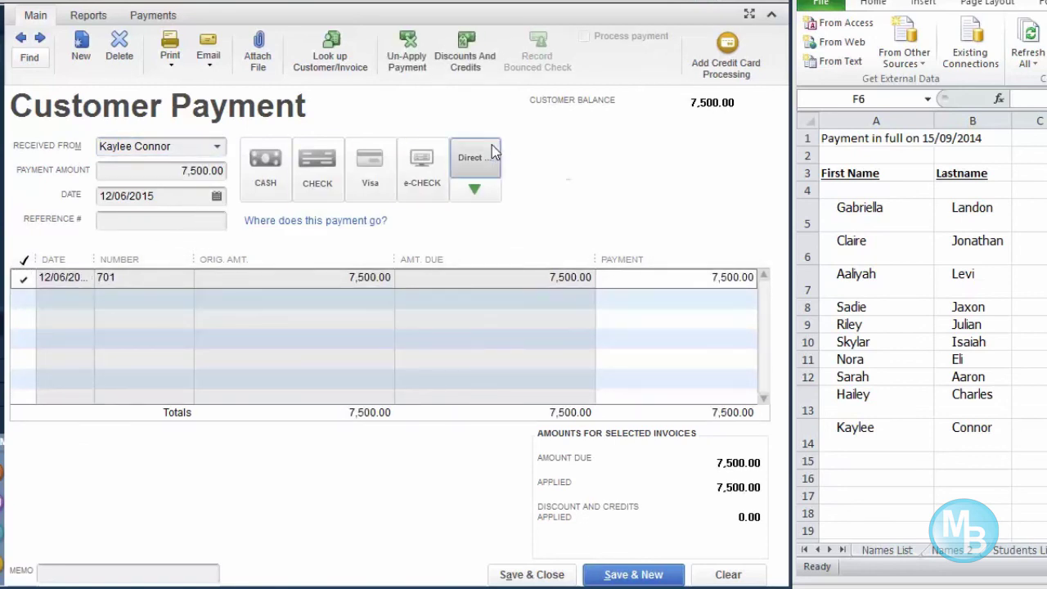
pyautogui.click(179, 222)
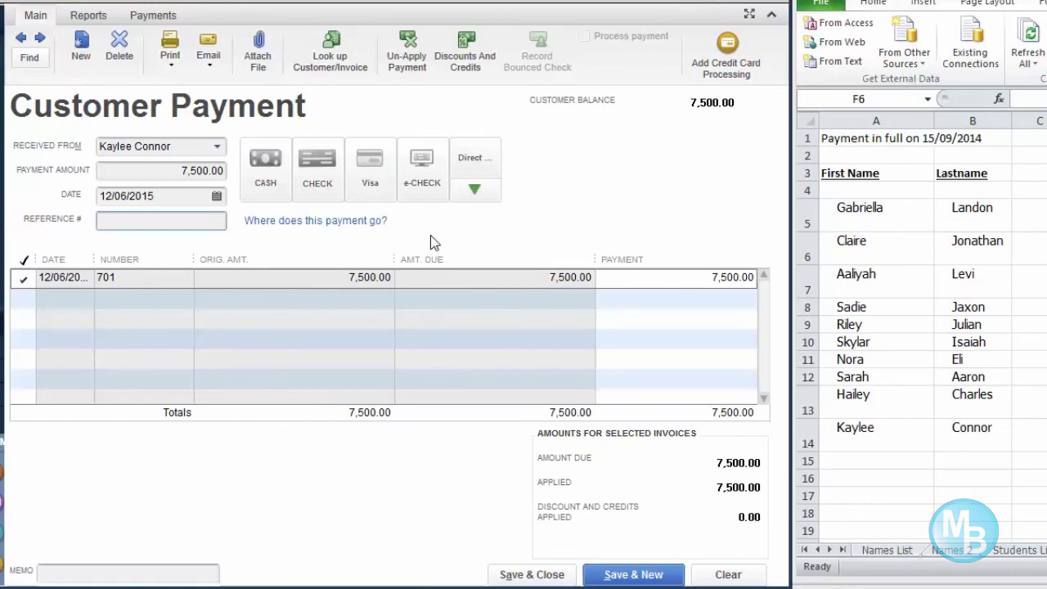
pyautogui.write('2010')
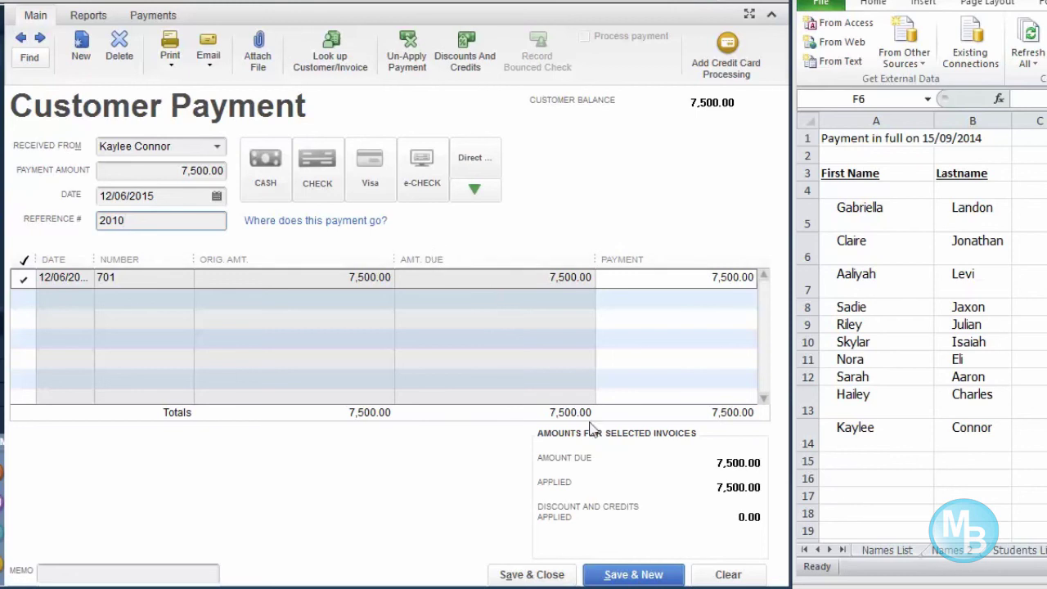
pyautogui.click(549, 576)
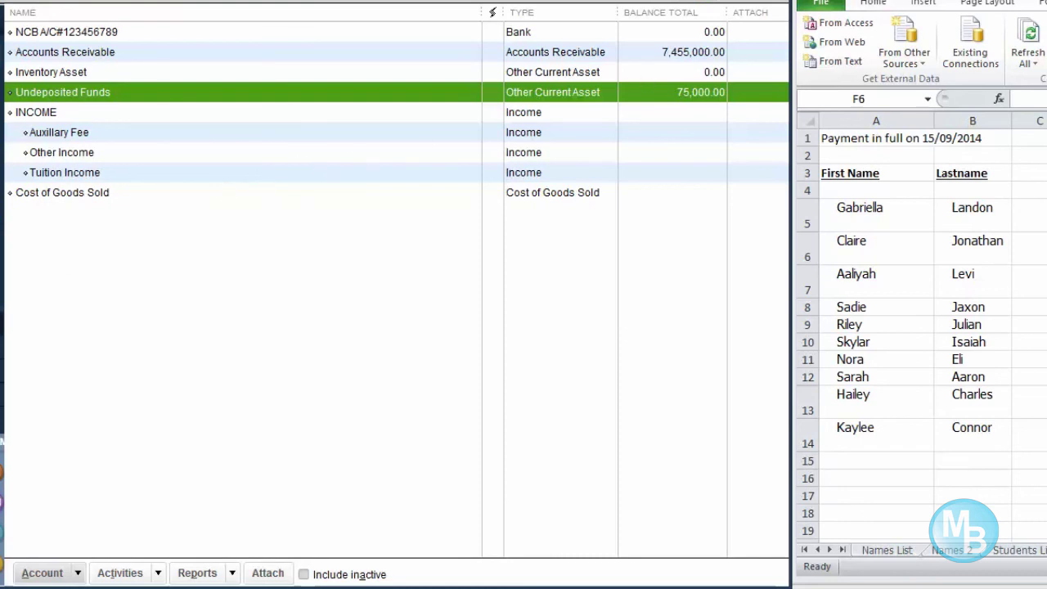
# - Maximize the Chart of Accounts to show Undeposited Funds at 75,000.00
pyautogui.press('super+Up')
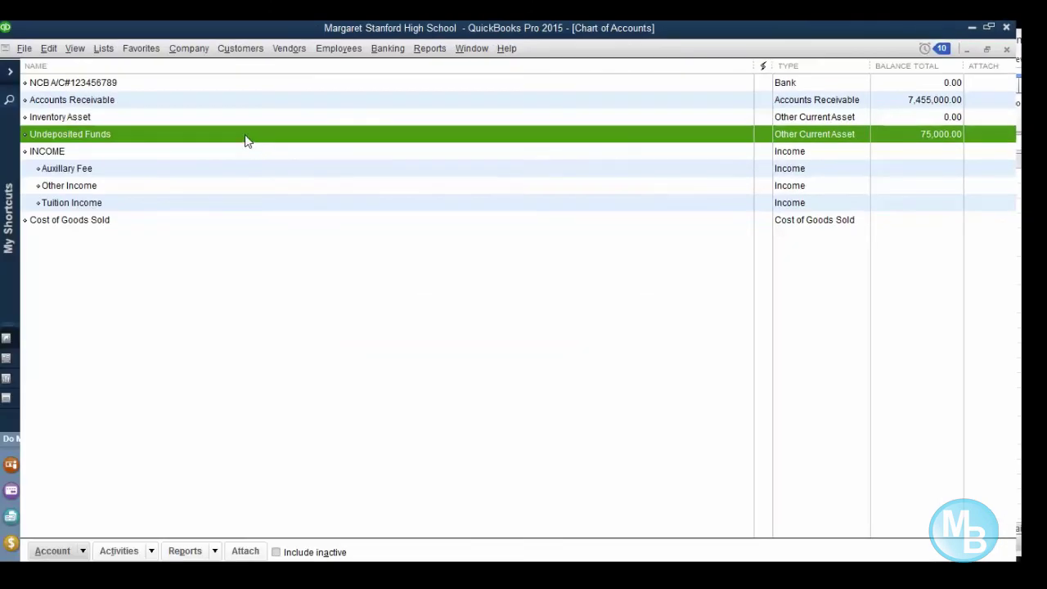
pyautogui.rightClick(248, 140)
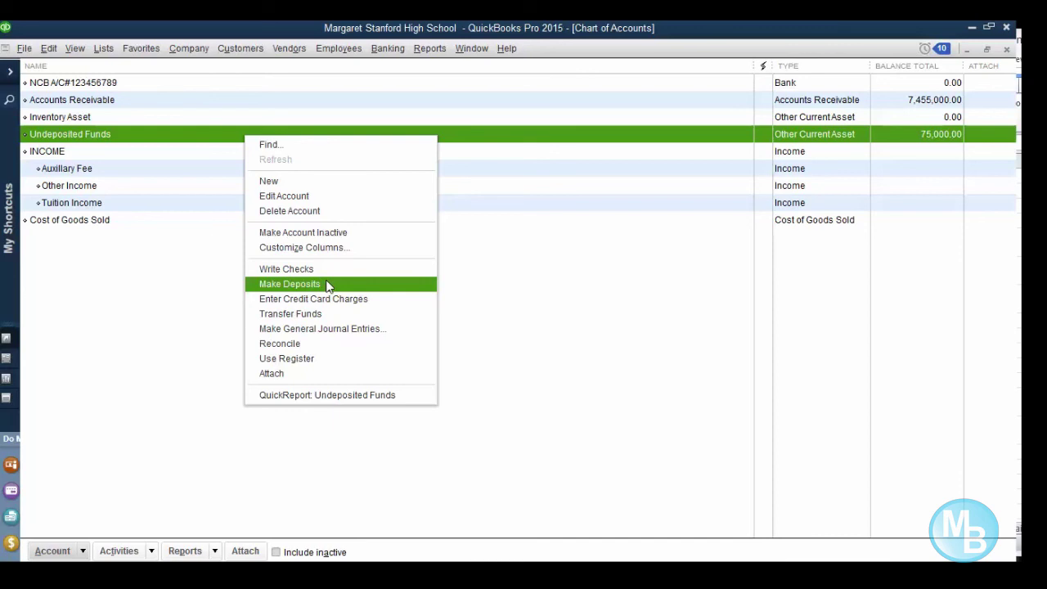
pyautogui.click(100, 344)
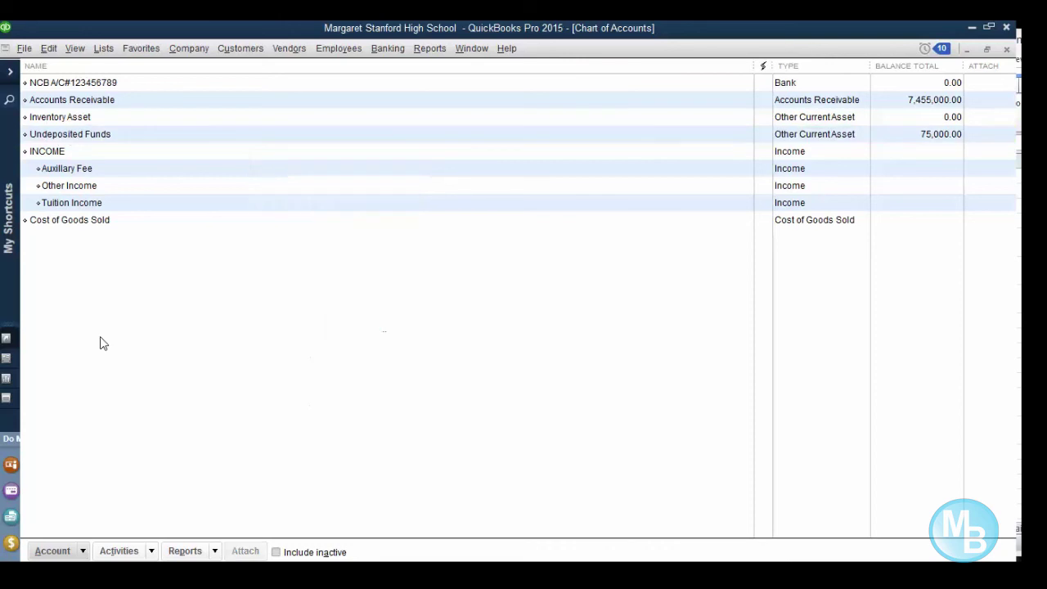
pyautogui.click(111, 141)
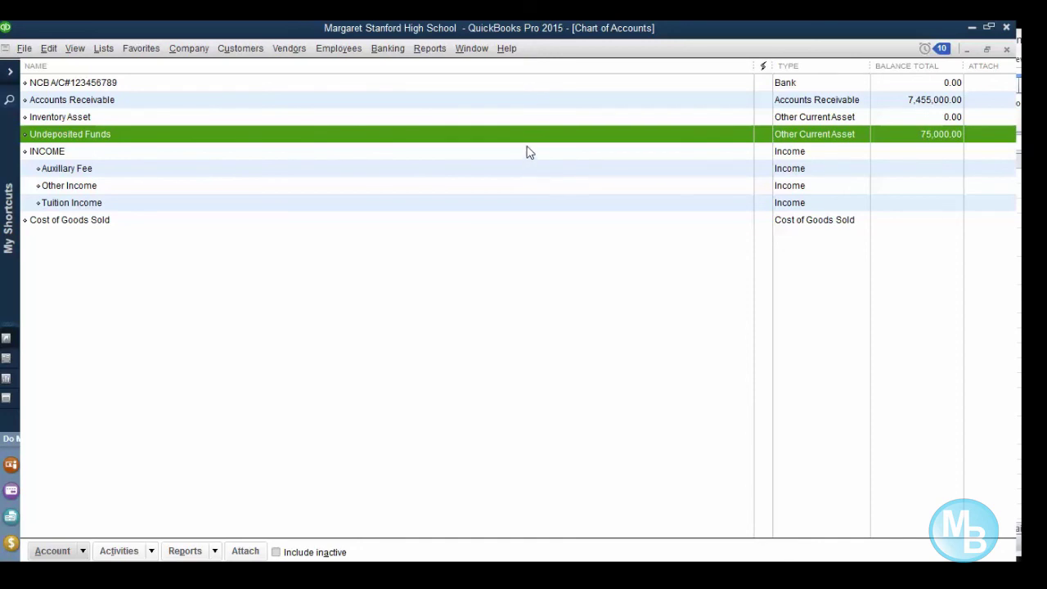
# - Open Make Deposits from the Undeposited Funds account, then cancel the Payments to Deposit dialog
pyautogui.rightClick(414, 137)
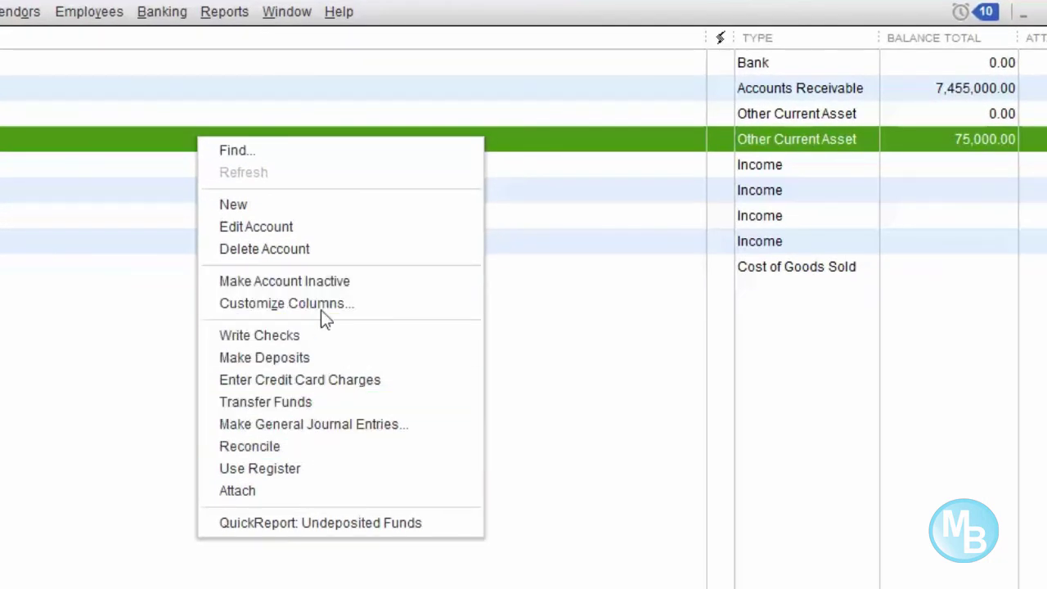
pyautogui.click(314, 360)
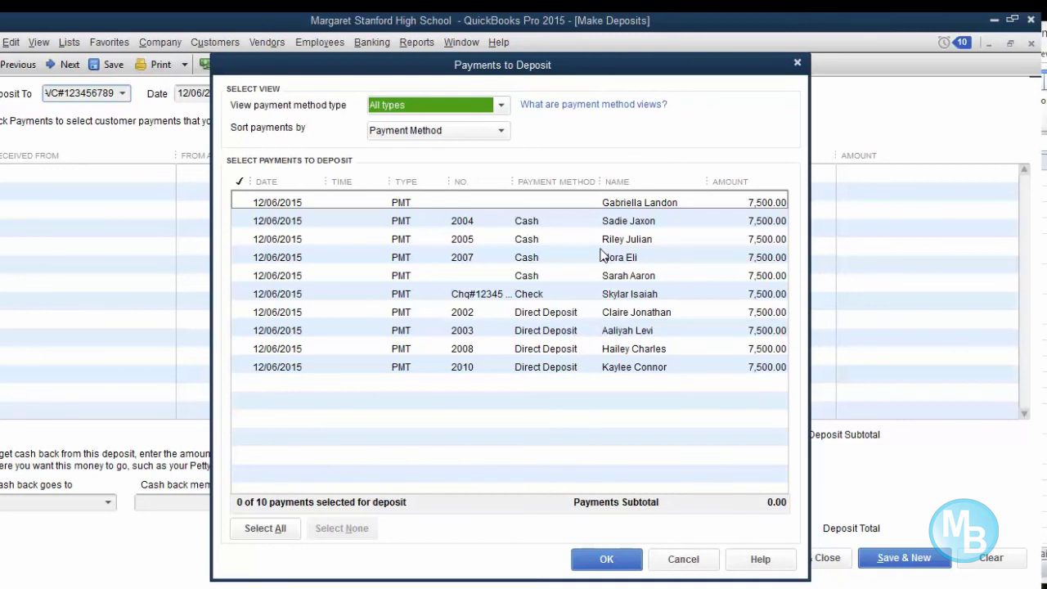
pyautogui.click(469, 276)
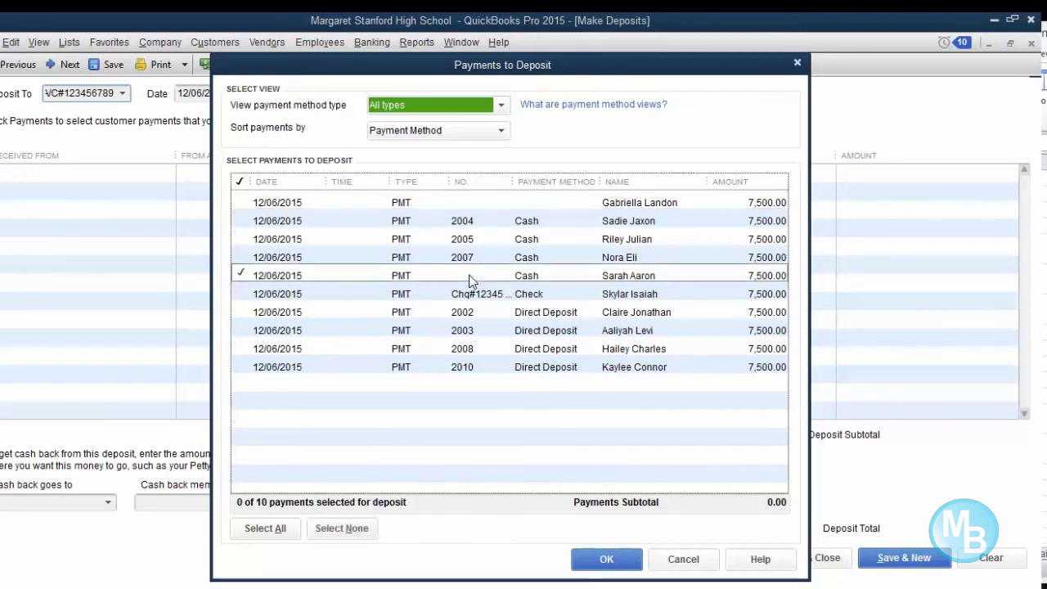
pyautogui.click(469, 276)
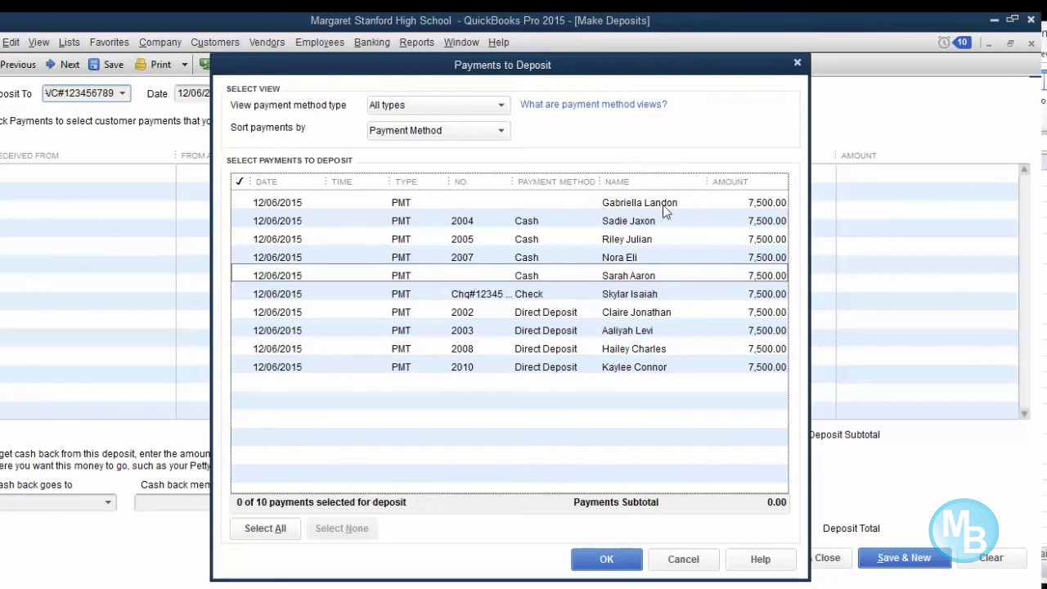
pyautogui.click(682, 559)
# - Bring up a blank Receive Payments form
pyautogui.click(460, 42)
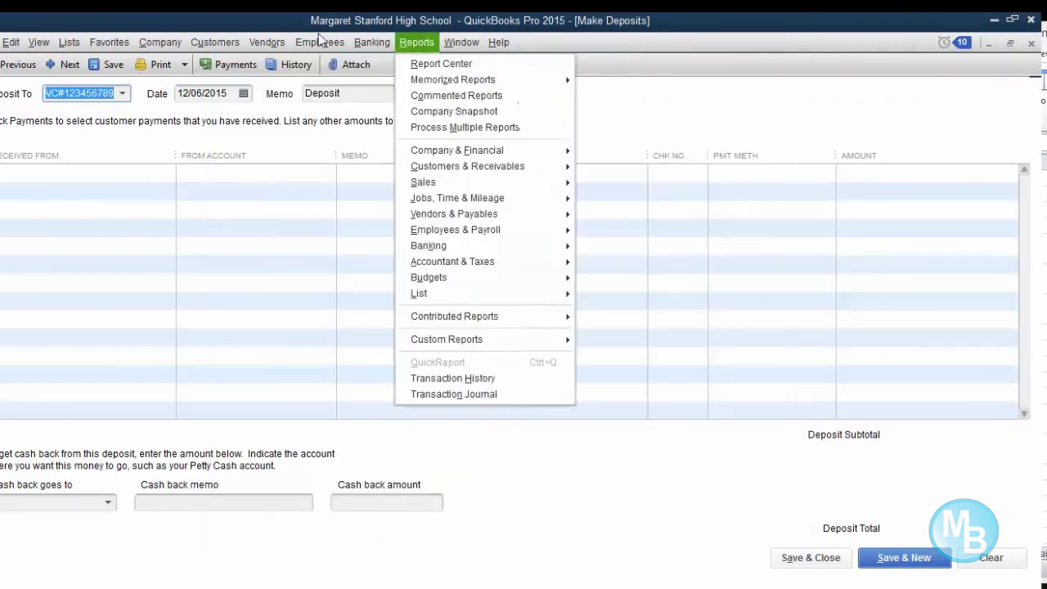
pyautogui.moveTo(236, 42)
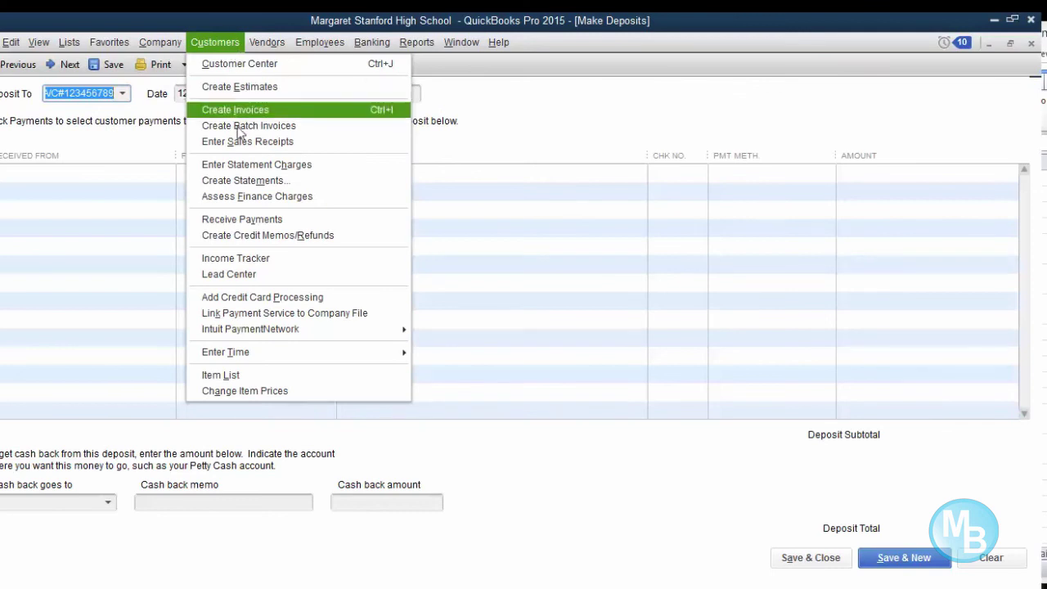
pyautogui.click(254, 218)
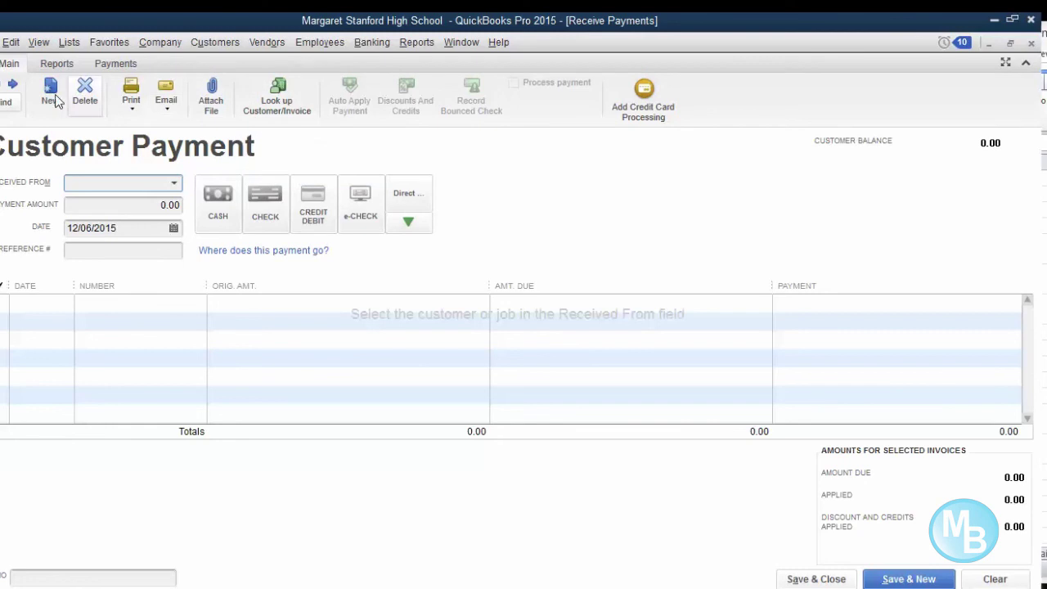
# - Find the payment with a blank reference and record it with Reference # 2006
pyautogui.click(2, 86)
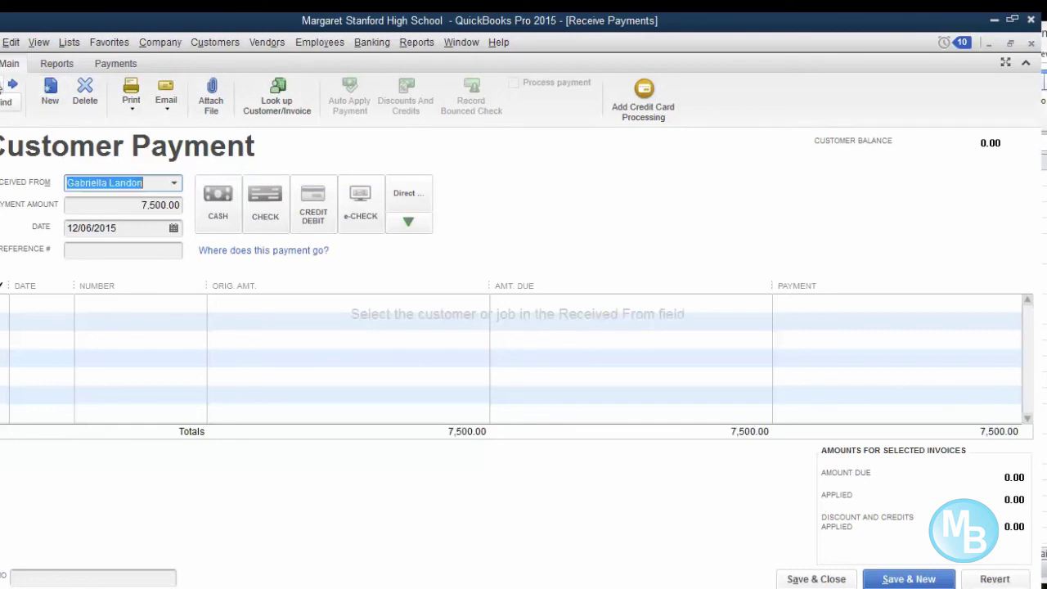
pyautogui.click(13, 86)
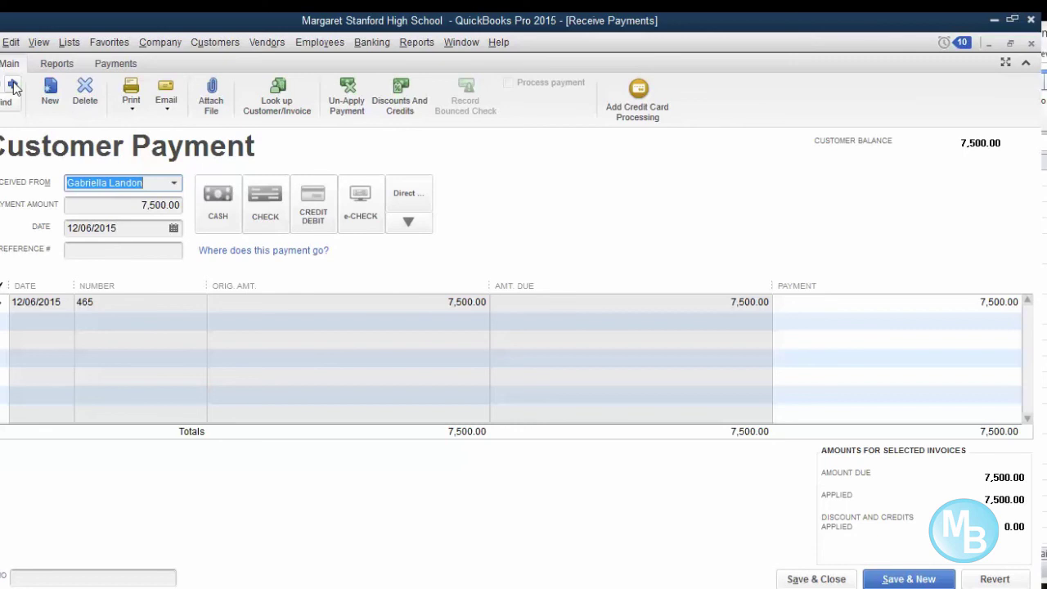
pyautogui.click(131, 248)
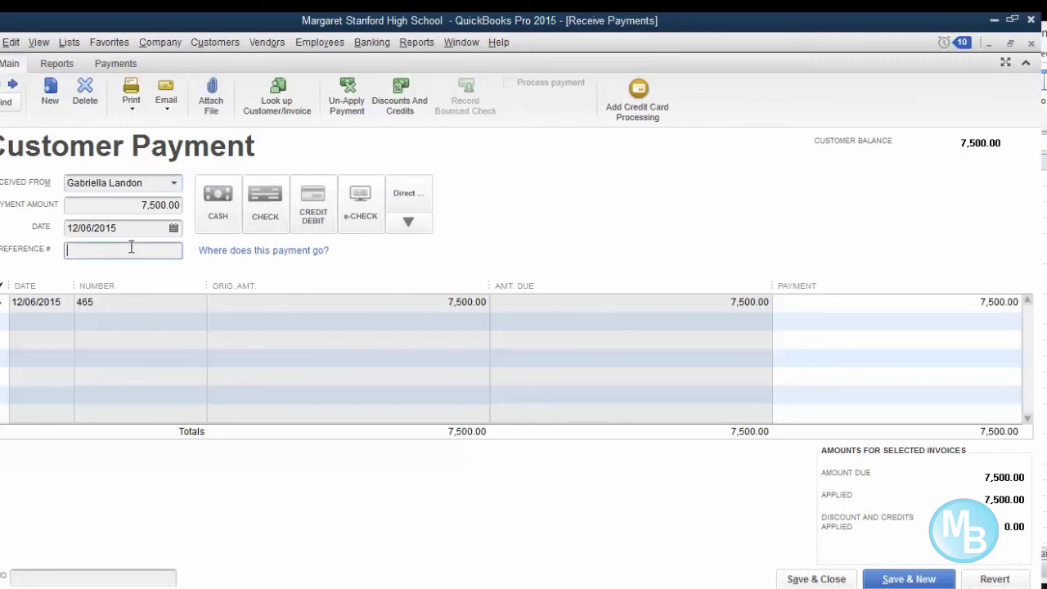
pyautogui.write('2006')
pyautogui.press('Escape')
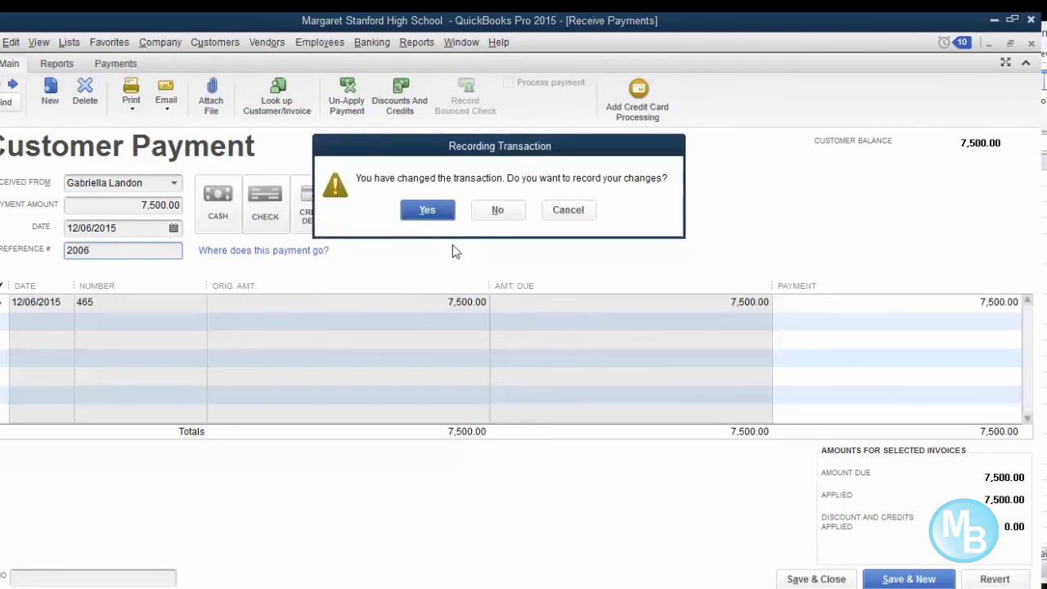
pyautogui.click(428, 211)
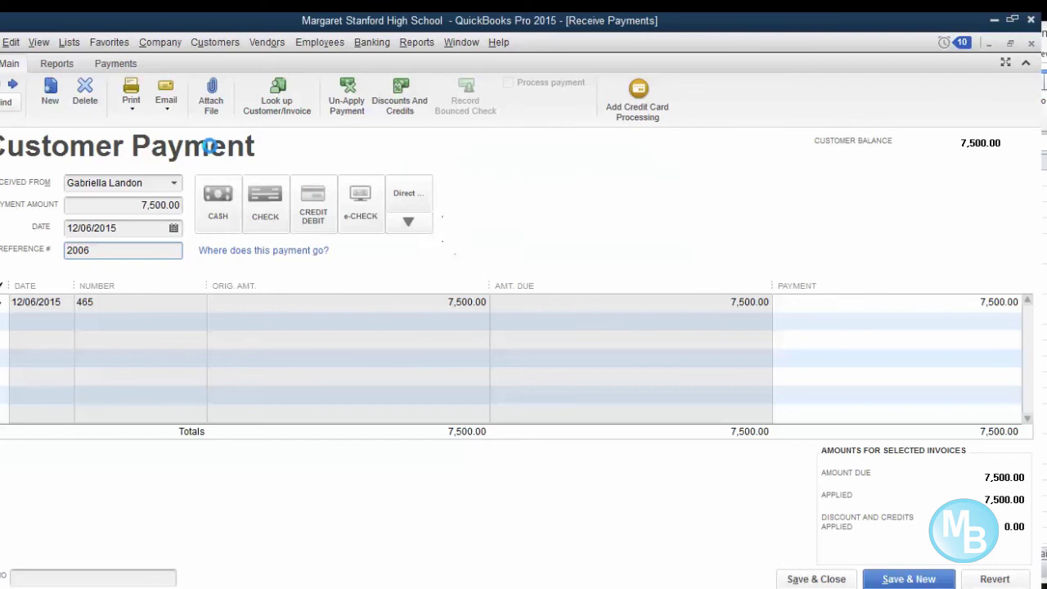
# - Browse to invoice 979's payment, give it Reference # 2001, and save and close
pyautogui.click(6, 85)
pyautogui.click(3, 87)
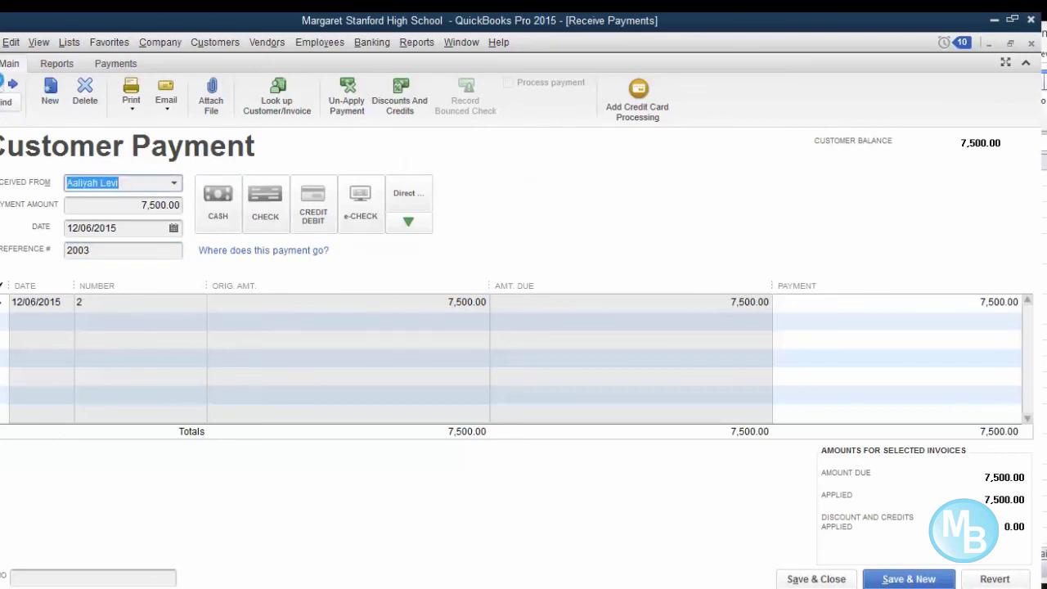
pyautogui.click(3, 86)
pyautogui.click(3, 87)
pyautogui.click(3, 86)
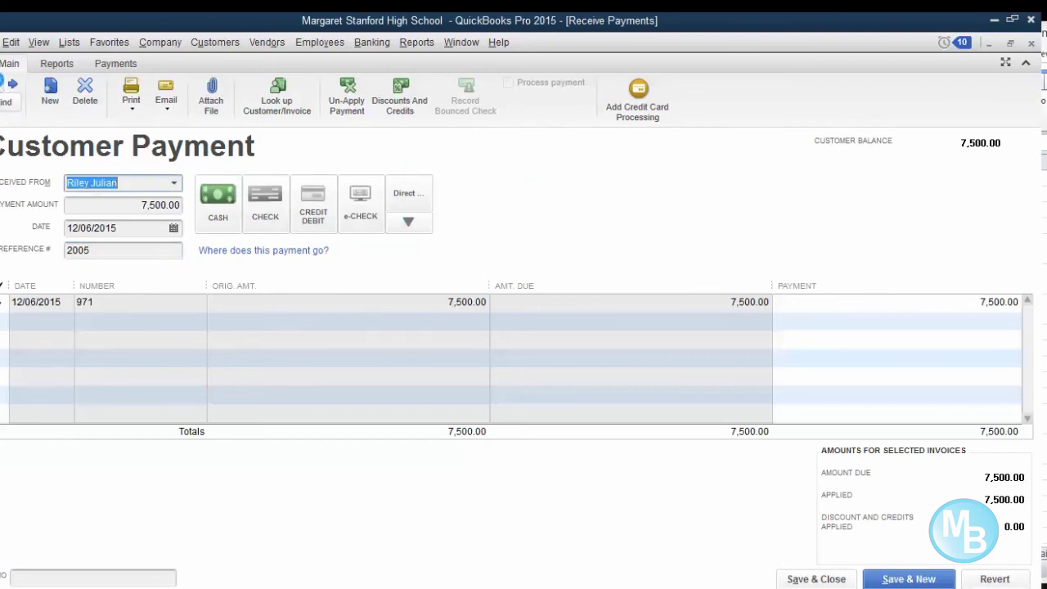
pyautogui.click(4, 86)
pyautogui.click(4, 87)
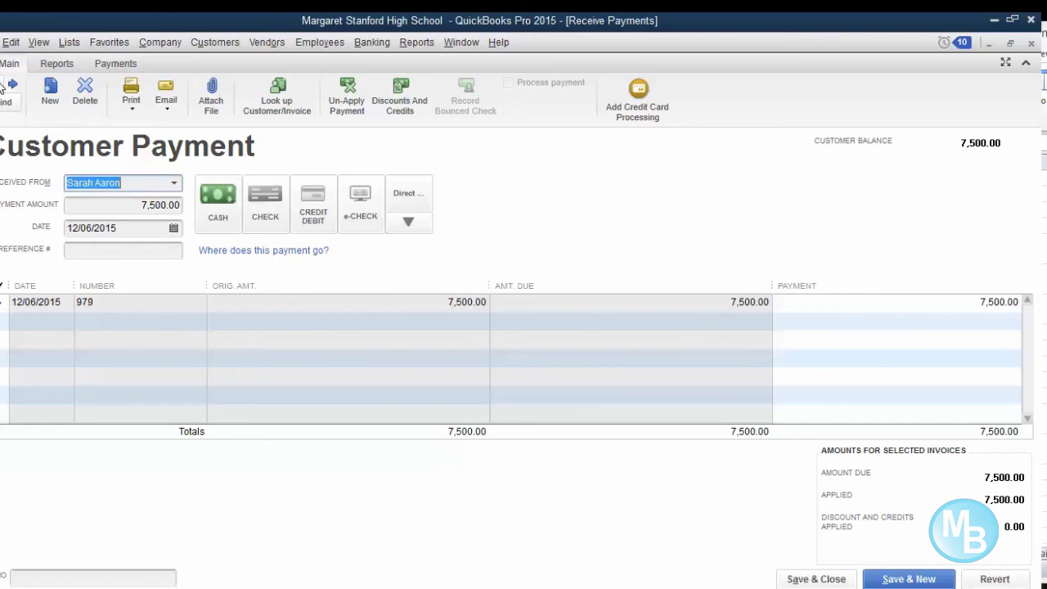
pyautogui.click(81, 256)
pyautogui.write('200')
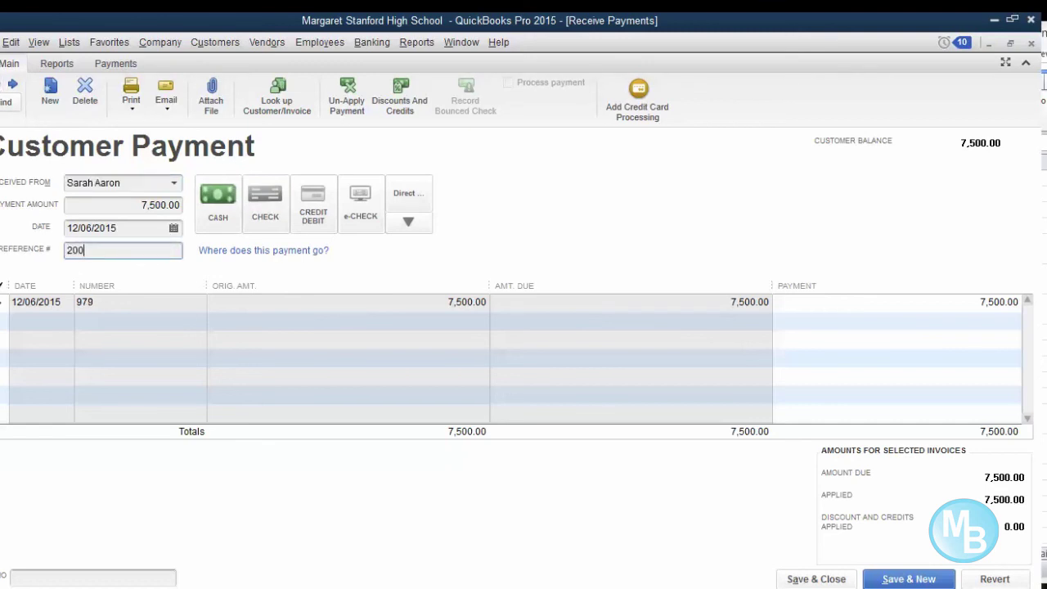
pyautogui.write('1')
pyautogui.click(815, 581)
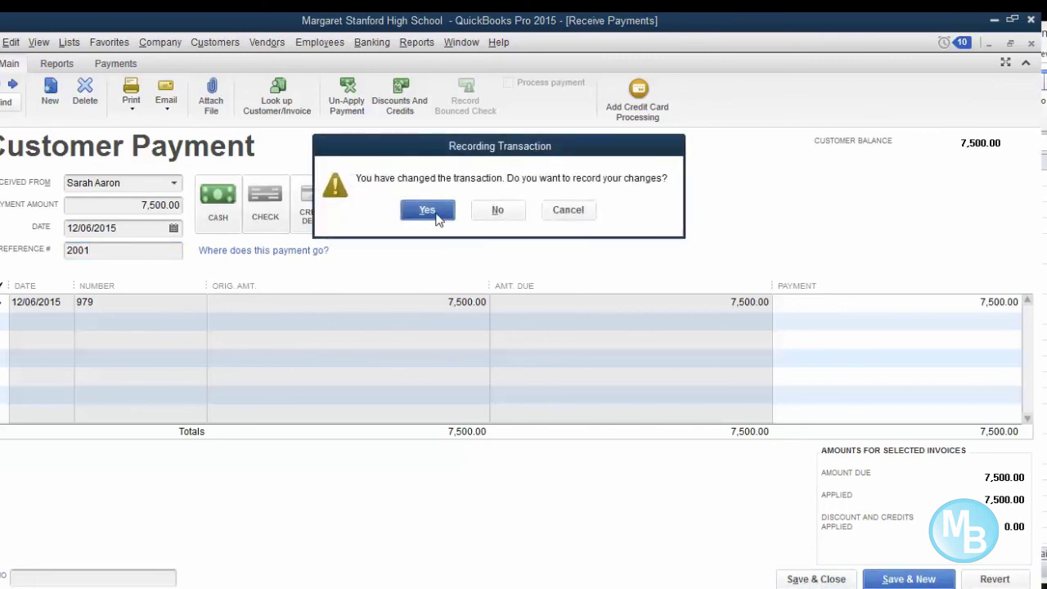
pyautogui.click(434, 210)
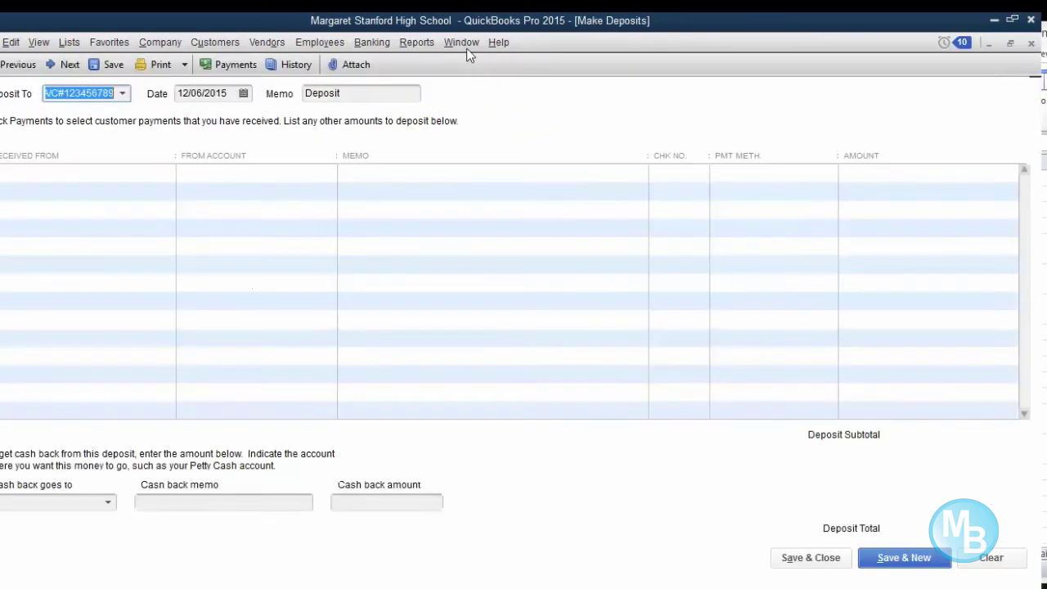
pyautogui.click(463, 42)
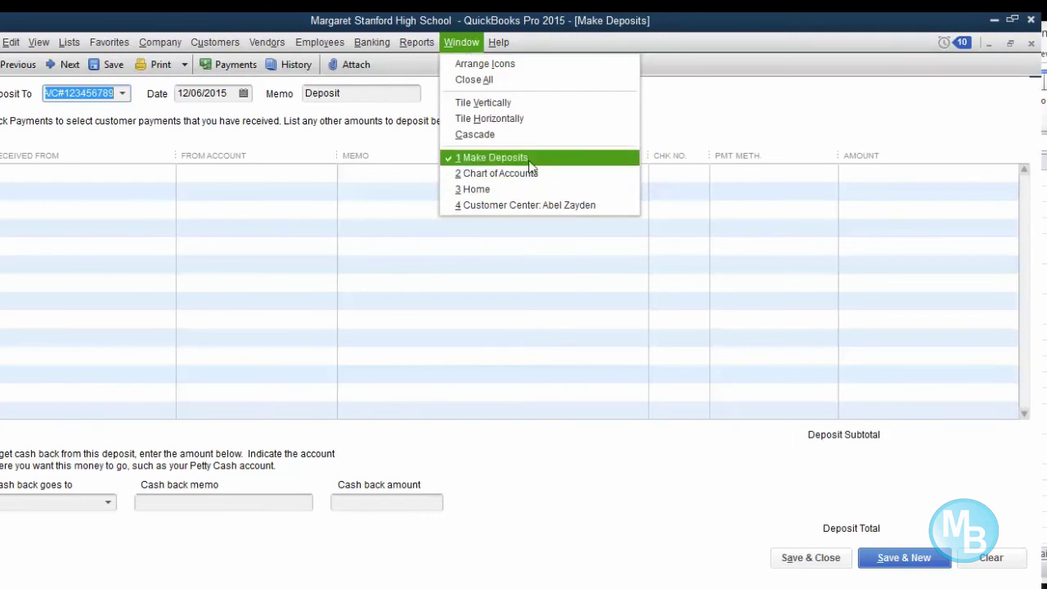
# - From the Chart of Accounts, open Banking > Make Deposits to list payments awaiting deposit
pyautogui.click(529, 159)
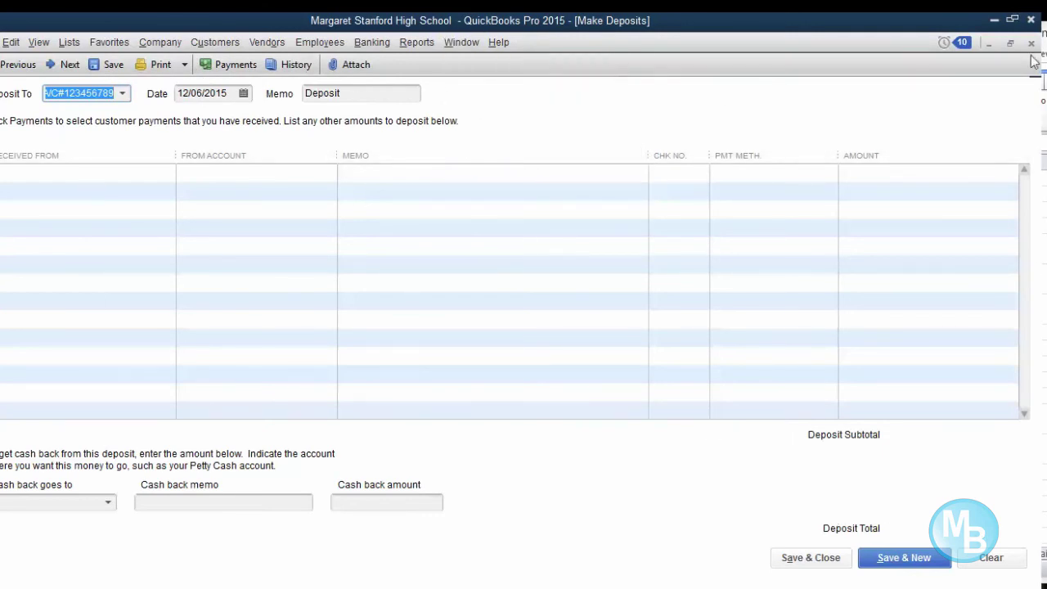
pyautogui.hotkey('ctrl', 'a')
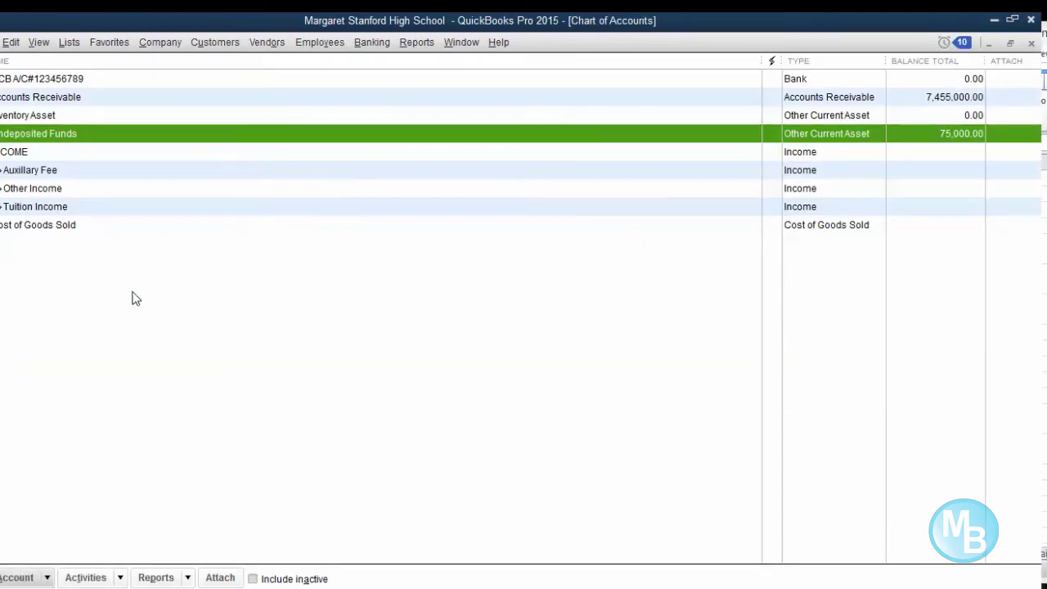
pyautogui.click(370, 42)
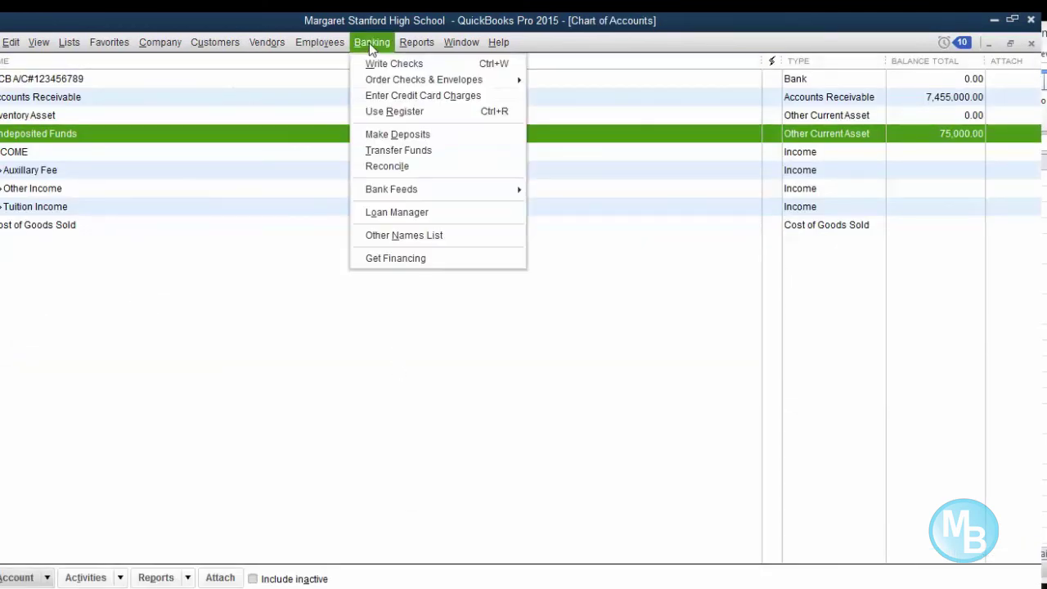
pyautogui.click(400, 136)
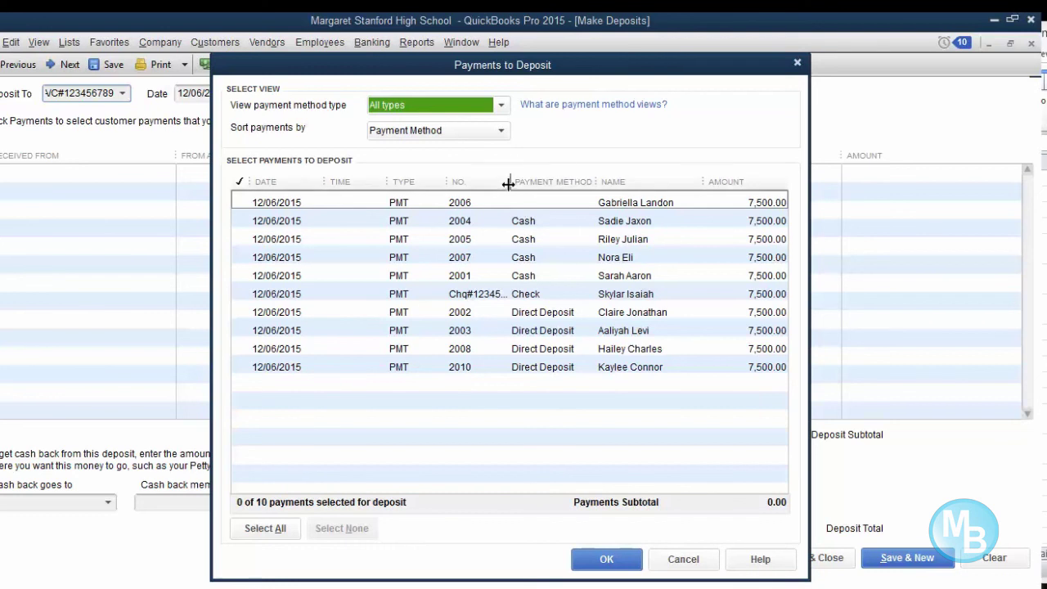
# - Tick all ten 7,500.00 payments and widen the reference and payment method columns
pyautogui.moveTo(508, 186); pyautogui.dragTo(531, 181)
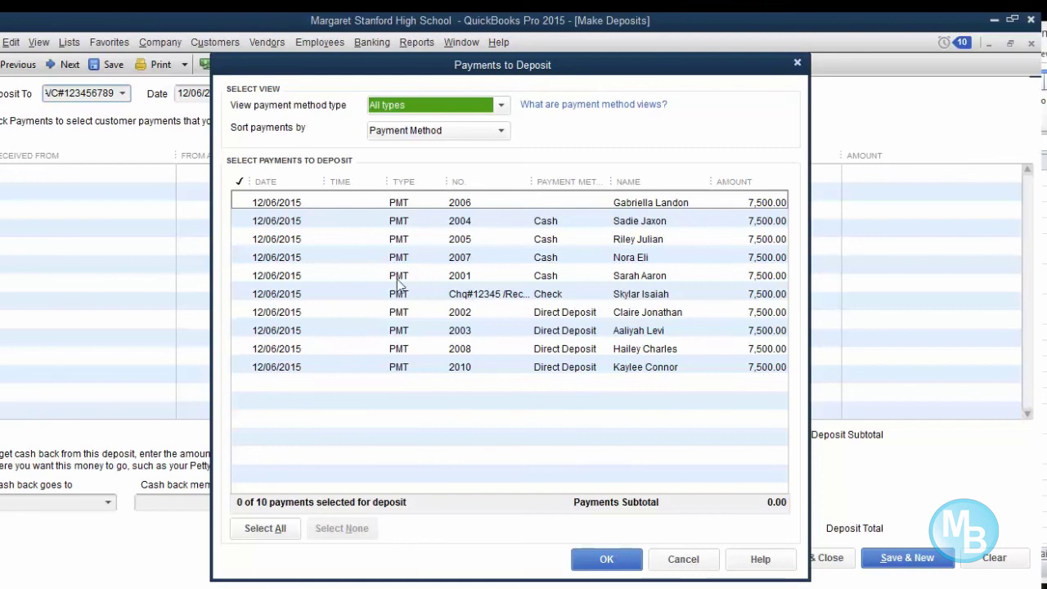
pyautogui.click(242, 275)
pyautogui.click(242, 257)
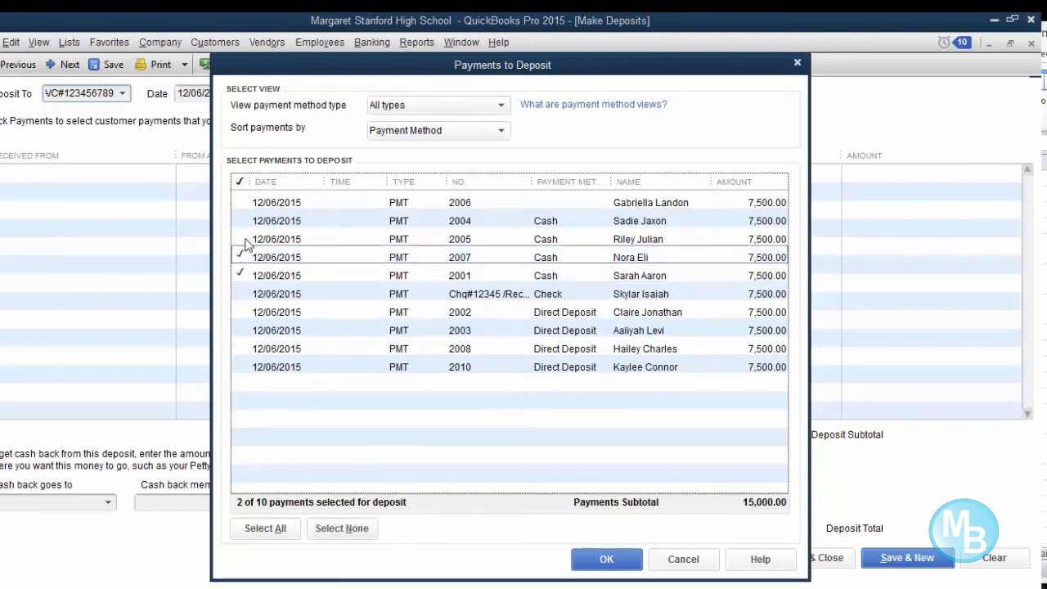
pyautogui.click(242, 239)
pyautogui.click(244, 221)
pyautogui.click(245, 202)
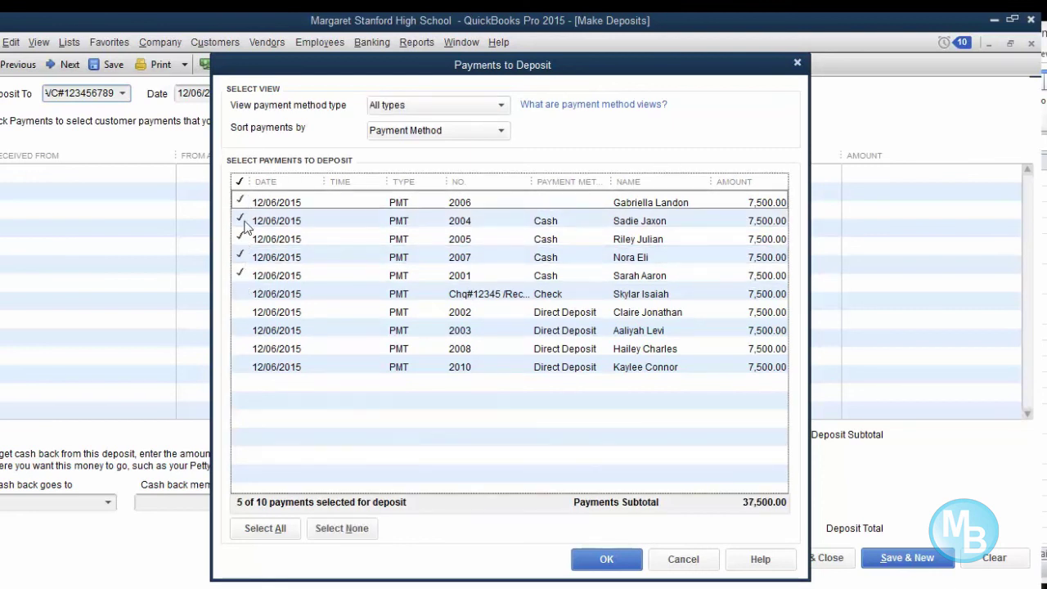
pyautogui.click(244, 294)
pyautogui.click(242, 312)
pyautogui.click(239, 331)
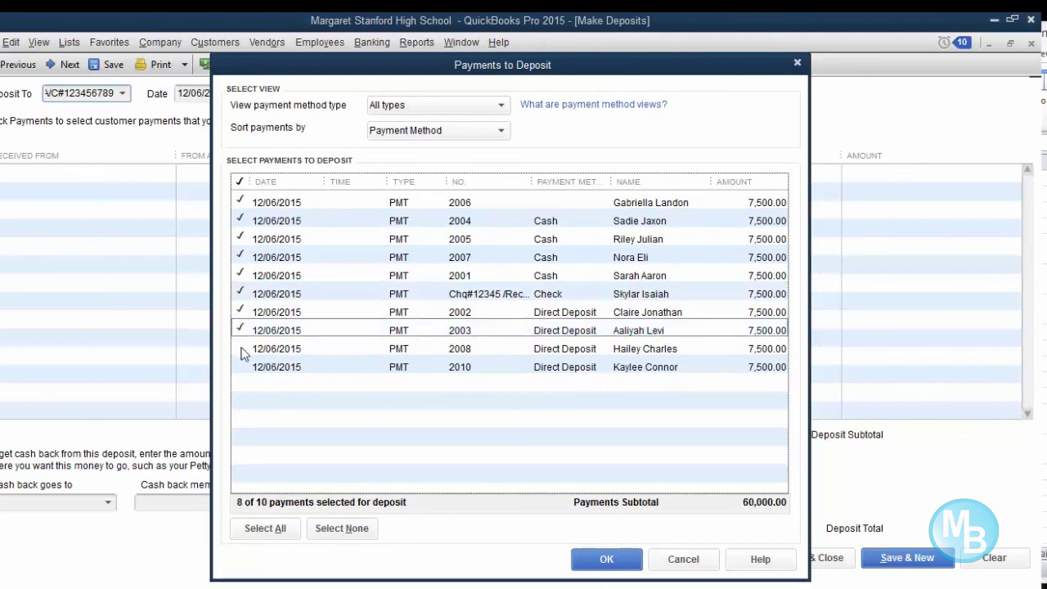
pyautogui.click(243, 348)
pyautogui.click(244, 366)
pyautogui.click(245, 368)
pyautogui.click(245, 368)
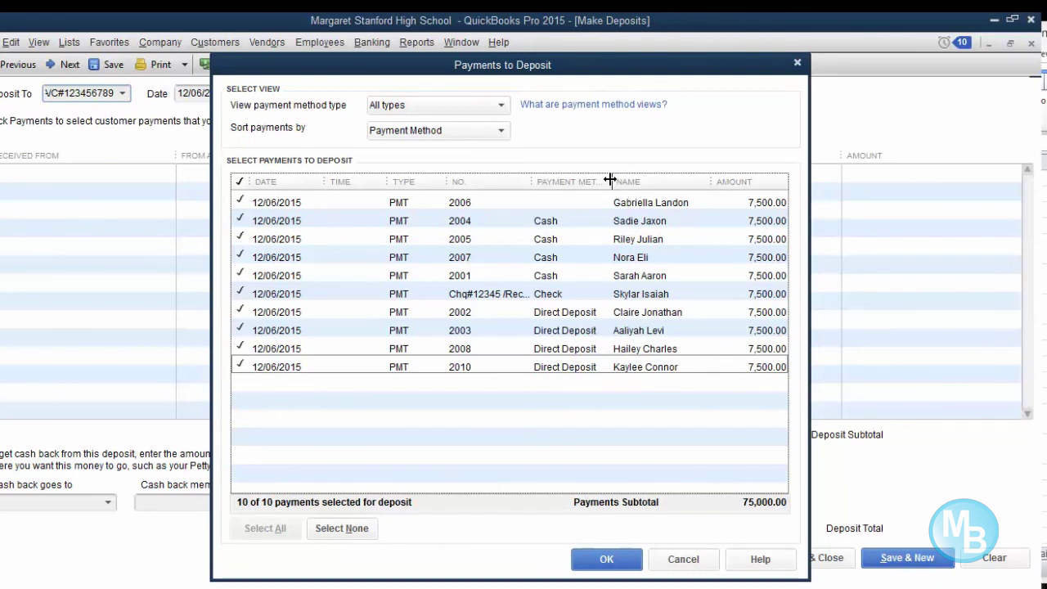
pyautogui.moveTo(611, 180); pyautogui.dragTo(624, 179)
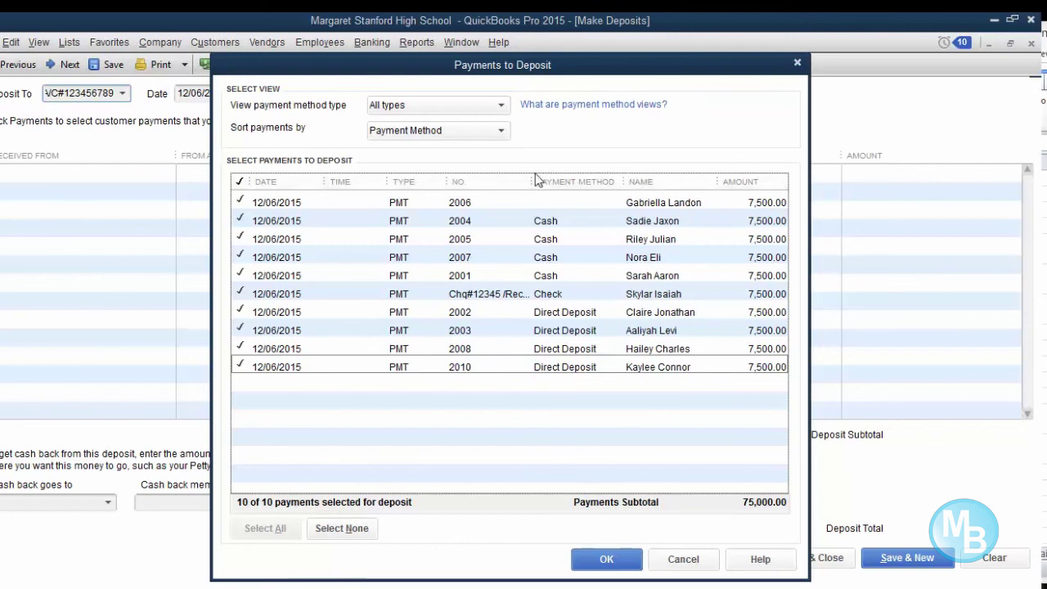
pyautogui.moveTo(533, 175)
pyautogui.mouseDown()
pyautogui.moveTo(548, 172)
pyautogui.moveTo(536, 182)
pyautogui.moveTo(549, 183)
pyautogui.mouseUp()
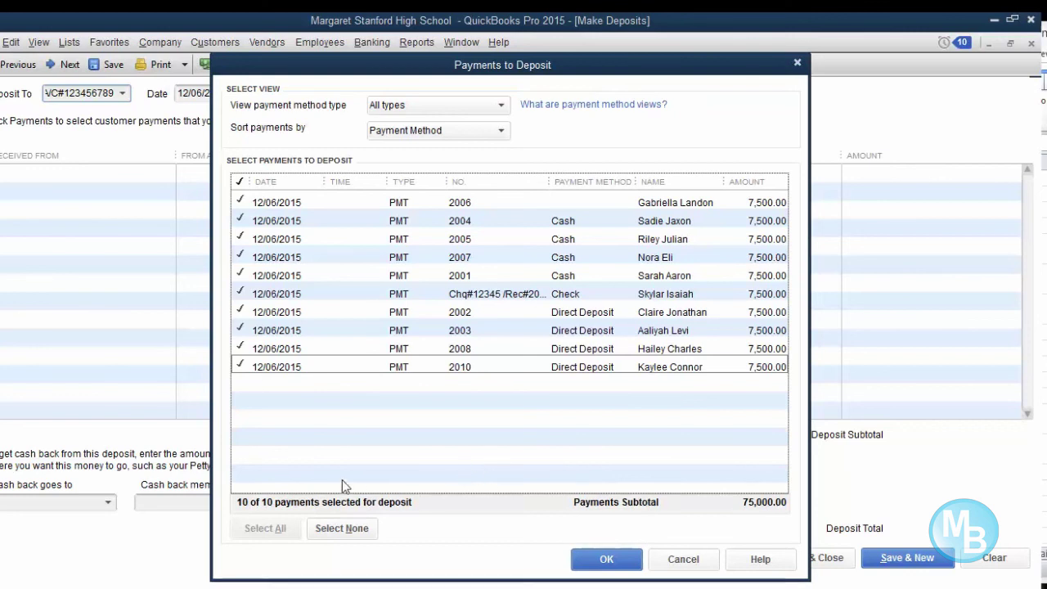
# - Untick the check payment and add the nine remaining payments, totalling 67,500.00, to the deposit
pyautogui.click(614, 561)
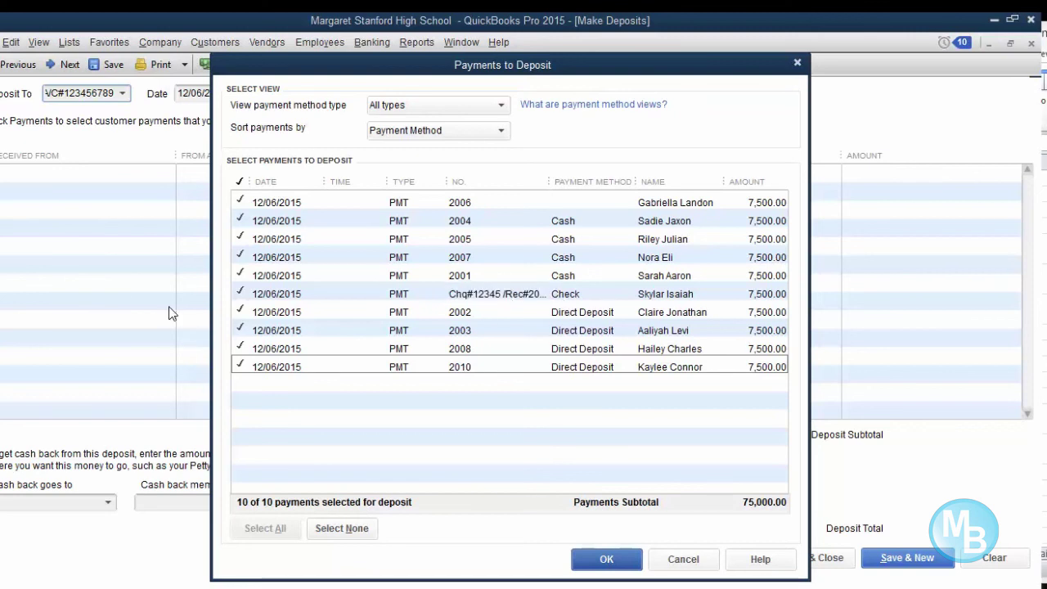
pyautogui.click(242, 294)
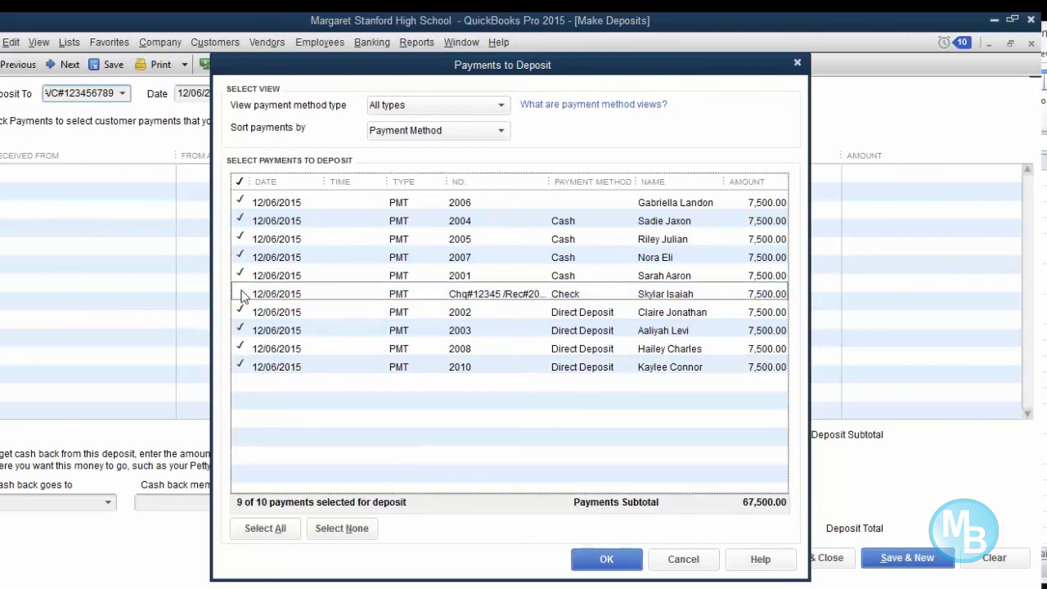
pyautogui.click(620, 562)
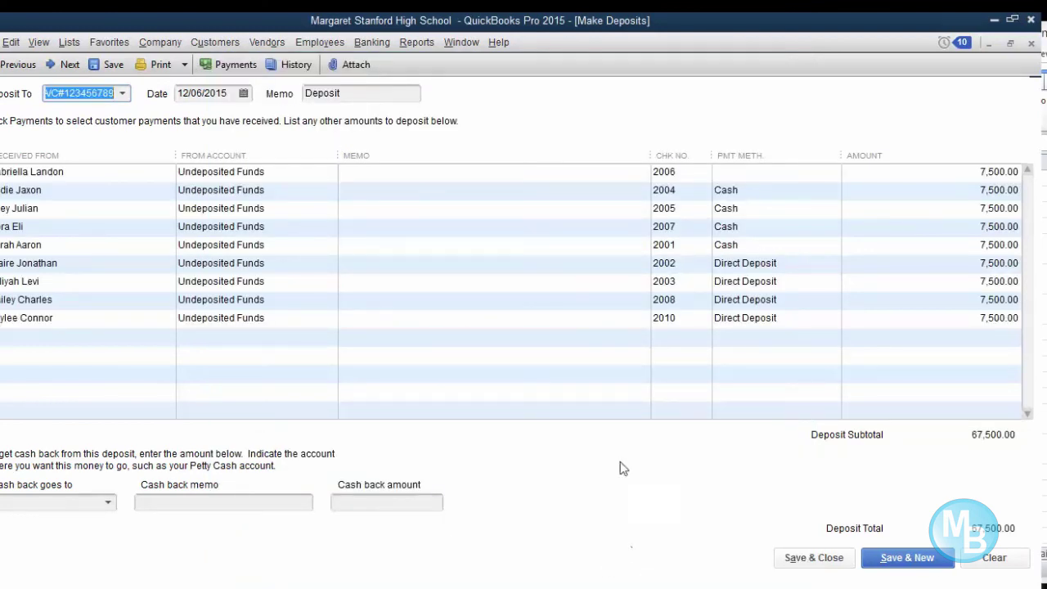
# - Change the deposit date to 10/09/2014
pyautogui.click(226, 87)
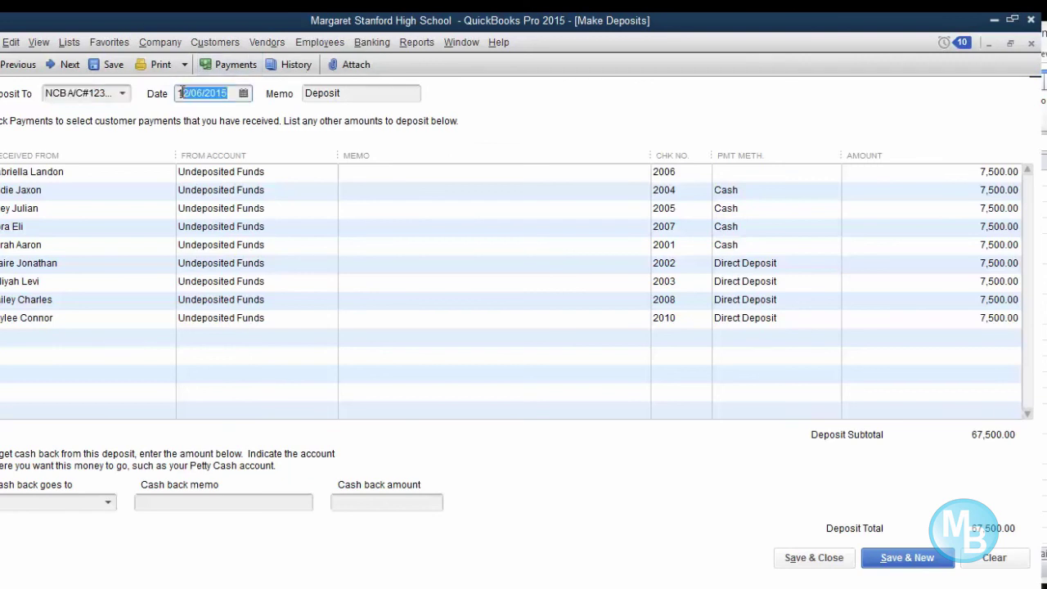
pyautogui.moveTo(229, 93); pyautogui.dragTo(170, 95)
pyautogui.write('10')
pyautogui.write('201')
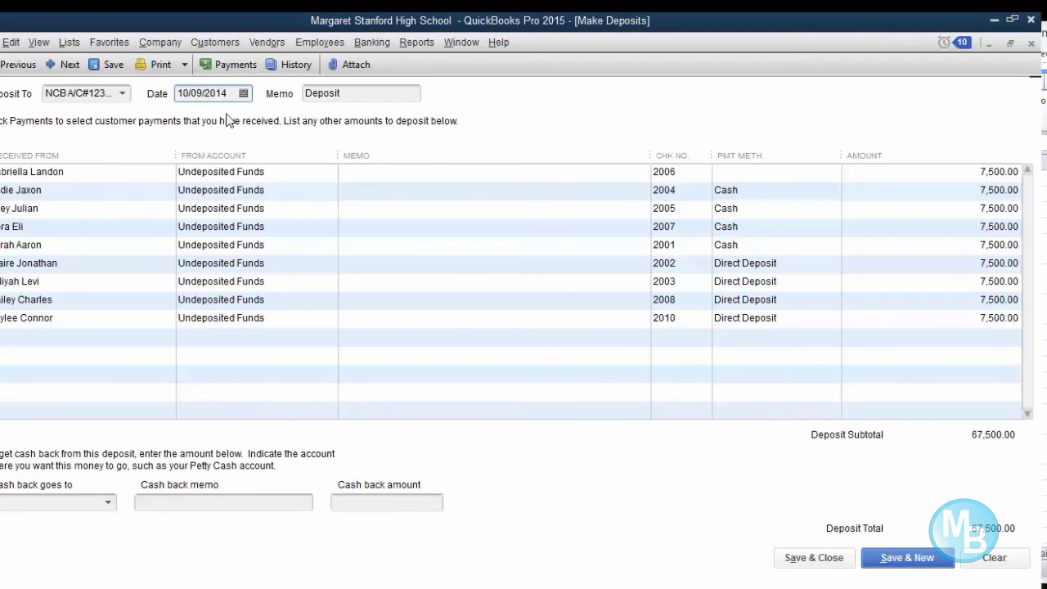
# - Replace the memo with 'entry to record deposits on 10/09/2014' and save the deposit
pyautogui.click(360, 96)
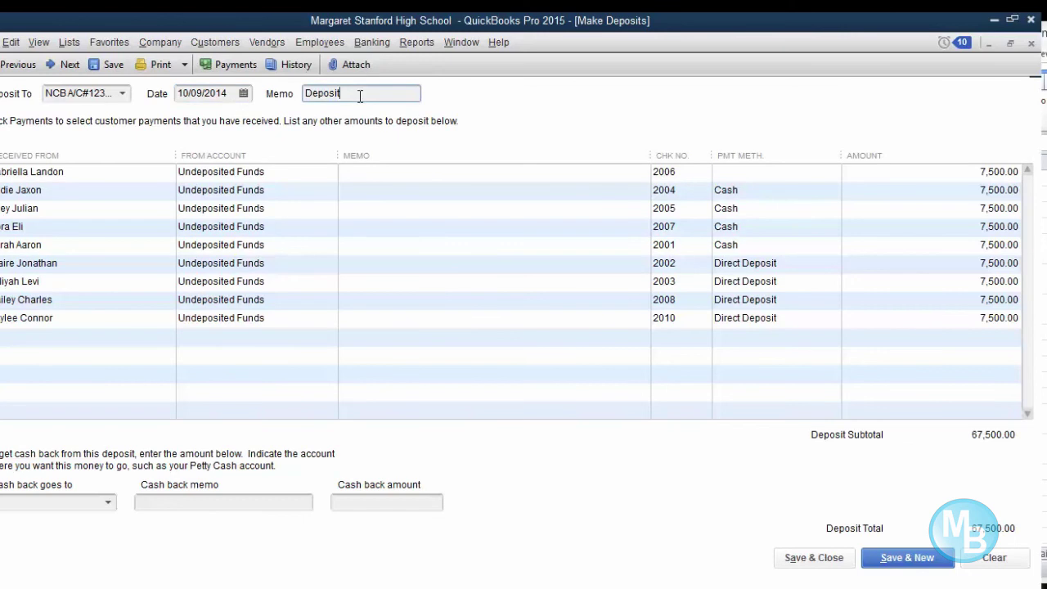
pyautogui.doubleClick(373, 95)
pyautogui.write('Depost and')
pyautogui.press('BackSpace')
pyautogui.press('BackSpace')
pyautogui.press('BackSpace')
pyautogui.press('BackSpace')
pyautogui.press('BackSpace')
pyautogui.press('BackSpace')
pyautogui.press('BackSpace')
pyautogui.press('BackSpace')
pyautogui.press('BackSpace')
pyautogui.press('BackSpace')
pyautogui.press('BackSpace')
pyautogui.press('BackSpace')
pyautogui.write('entry to record depo')
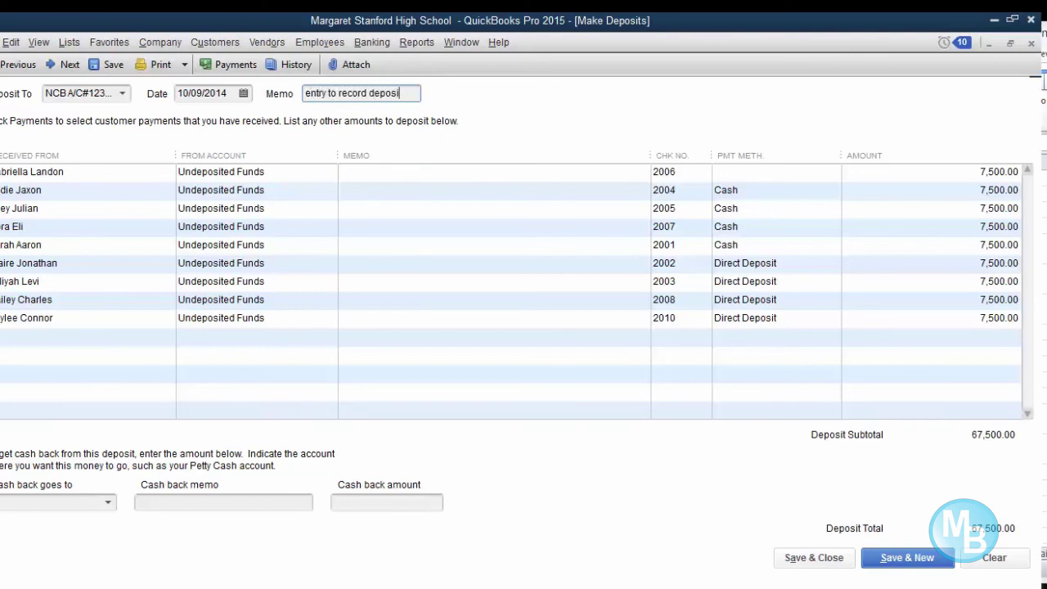
pyautogui.write('sits on')
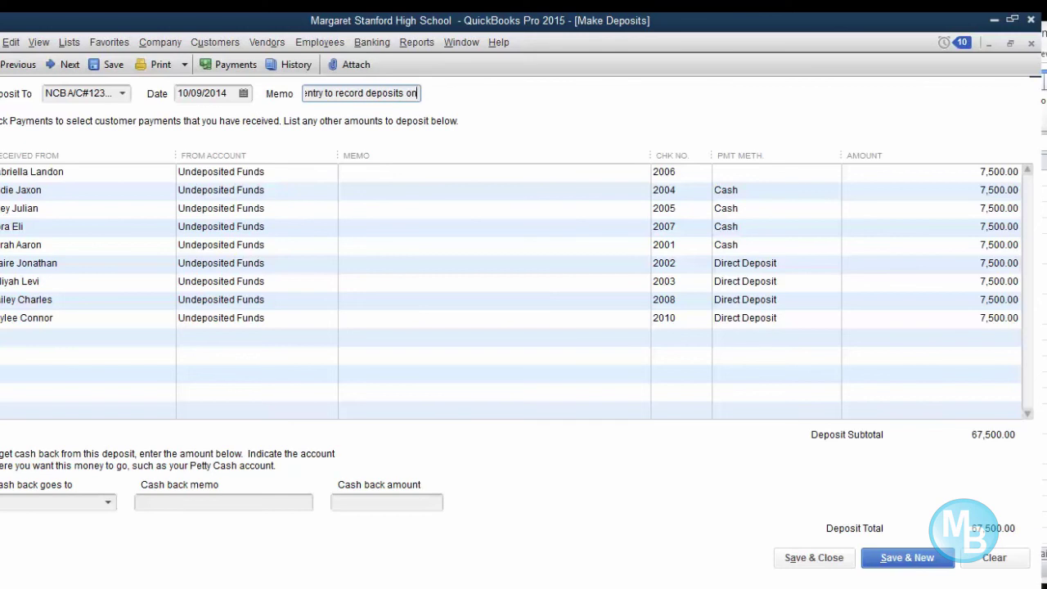
pyautogui.write(' 10/')
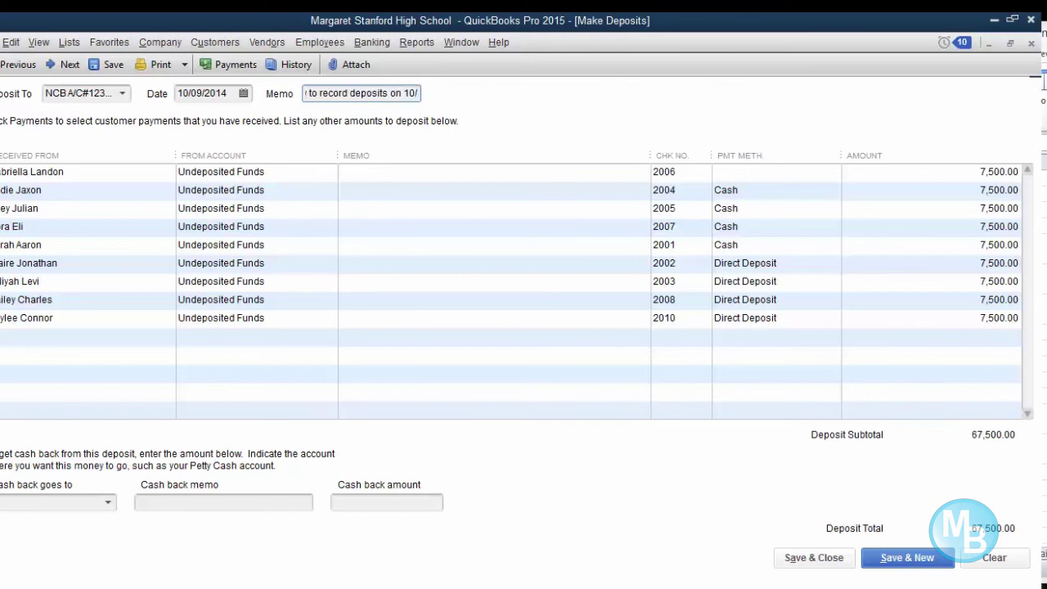
pyautogui.write('09')
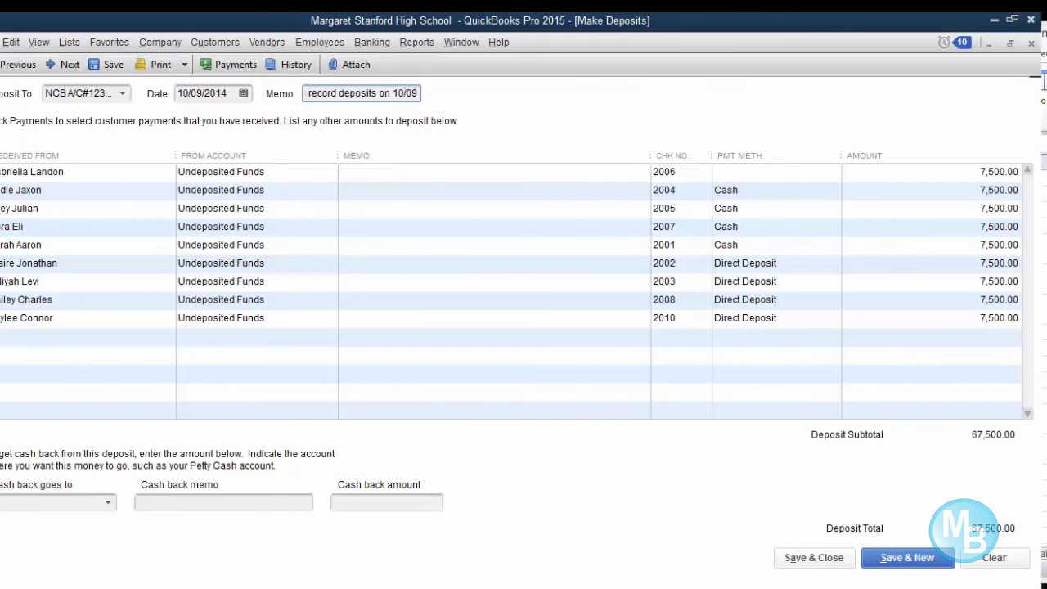
pyautogui.write('/2')
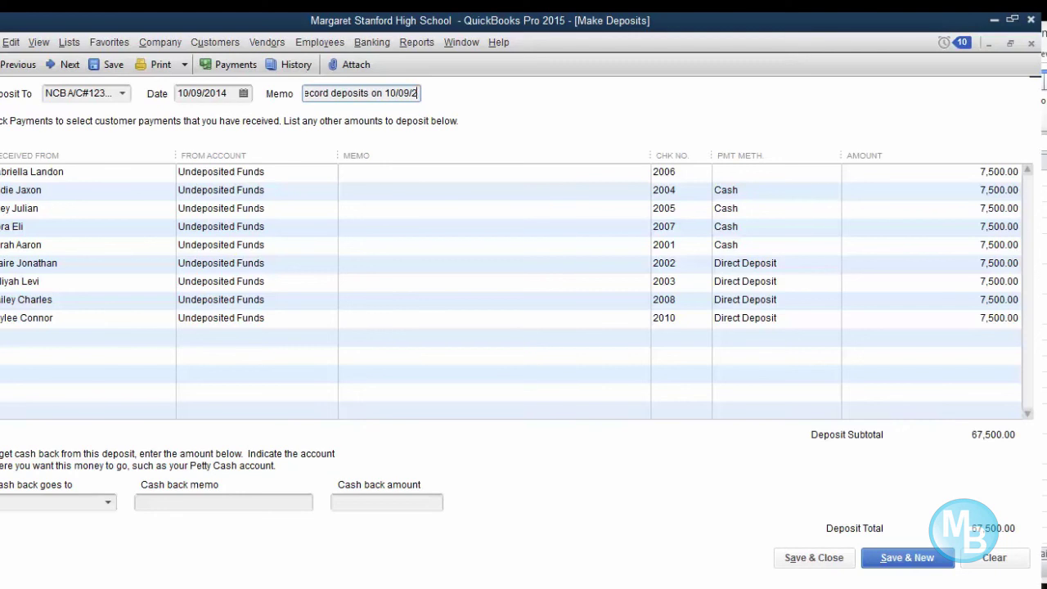
pyautogui.write('014')
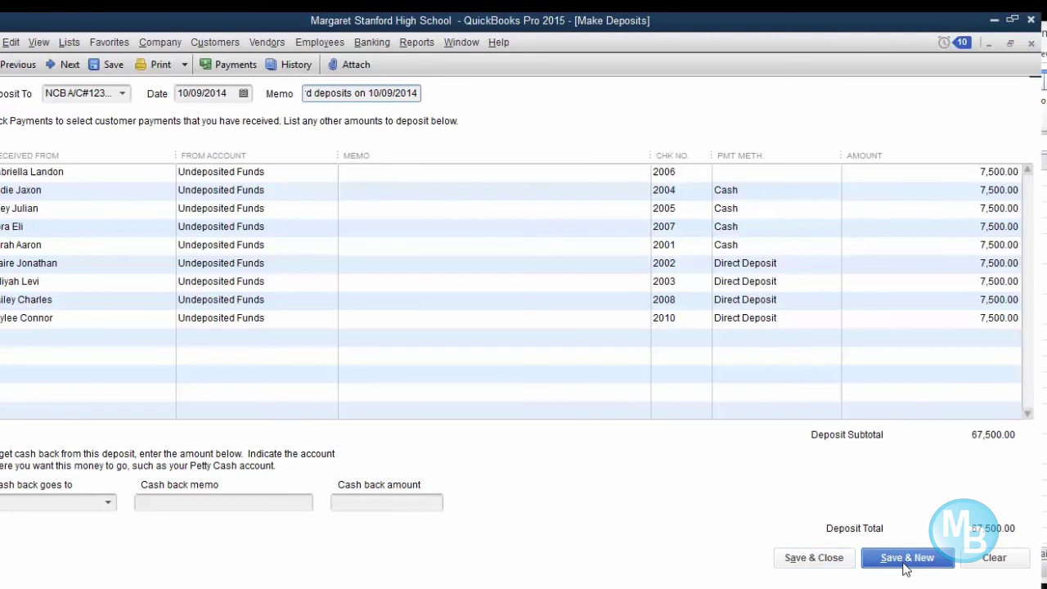
pyautogui.click(843, 563)
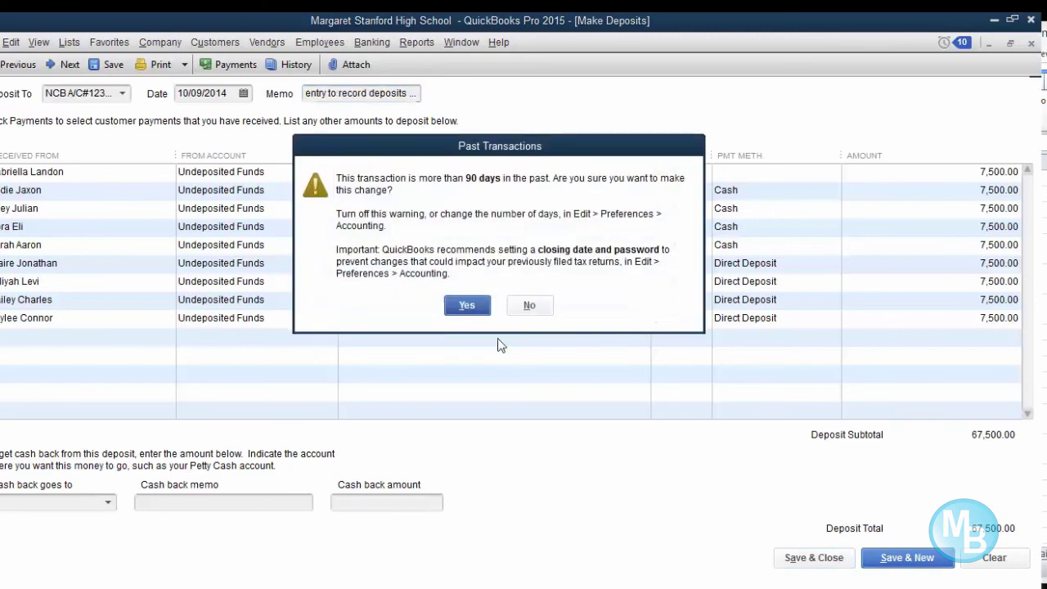
# - Accept the past-transaction warning, then check the bank (67,500.00) and Undeposited Funds (7,500.00) balances
pyautogui.click(468, 307)
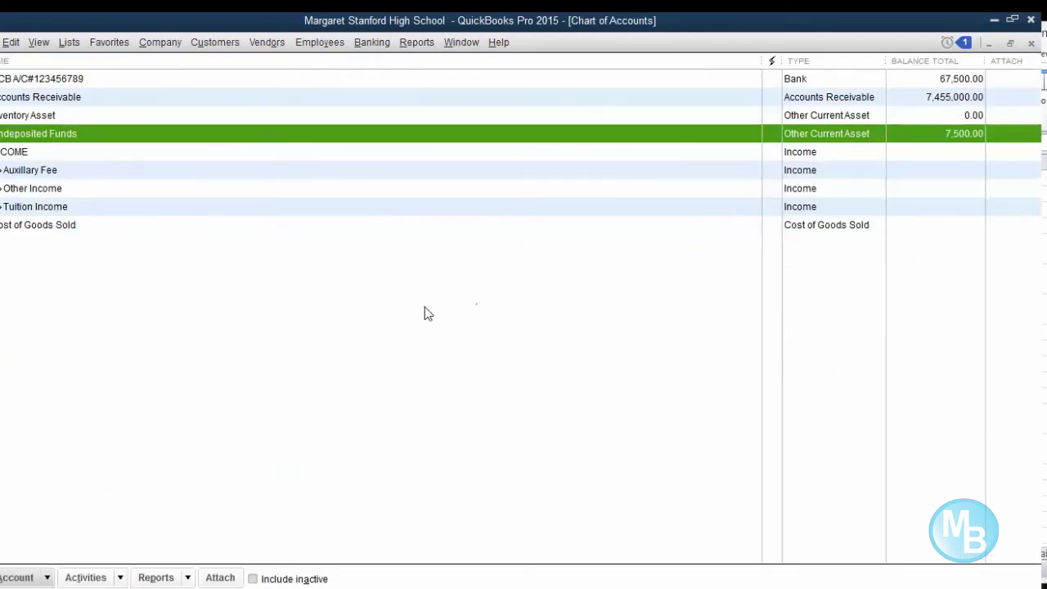
pyautogui.click(532, 302)
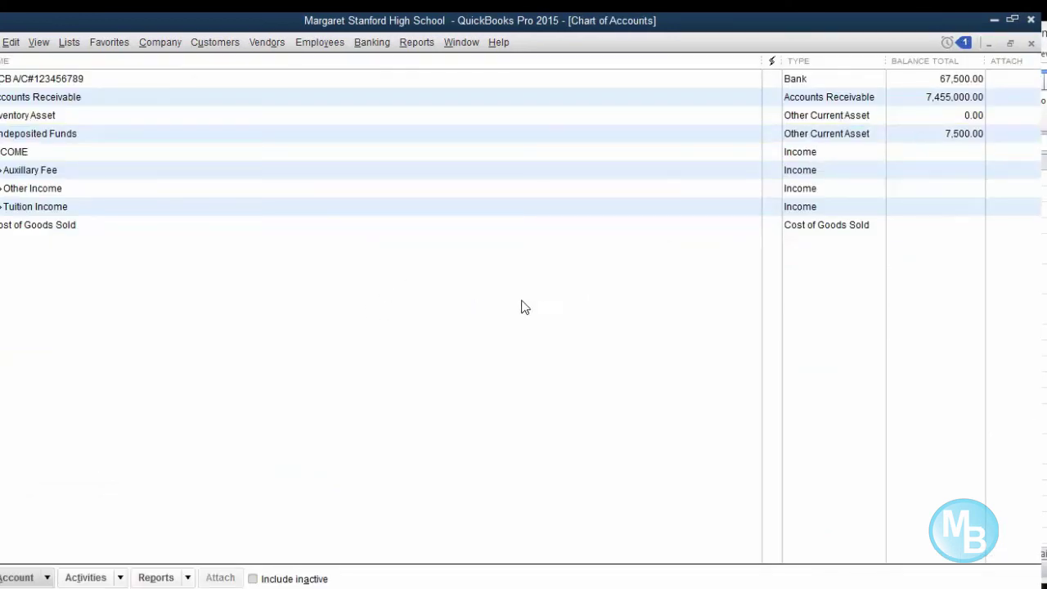
pyautogui.click(81, 79)
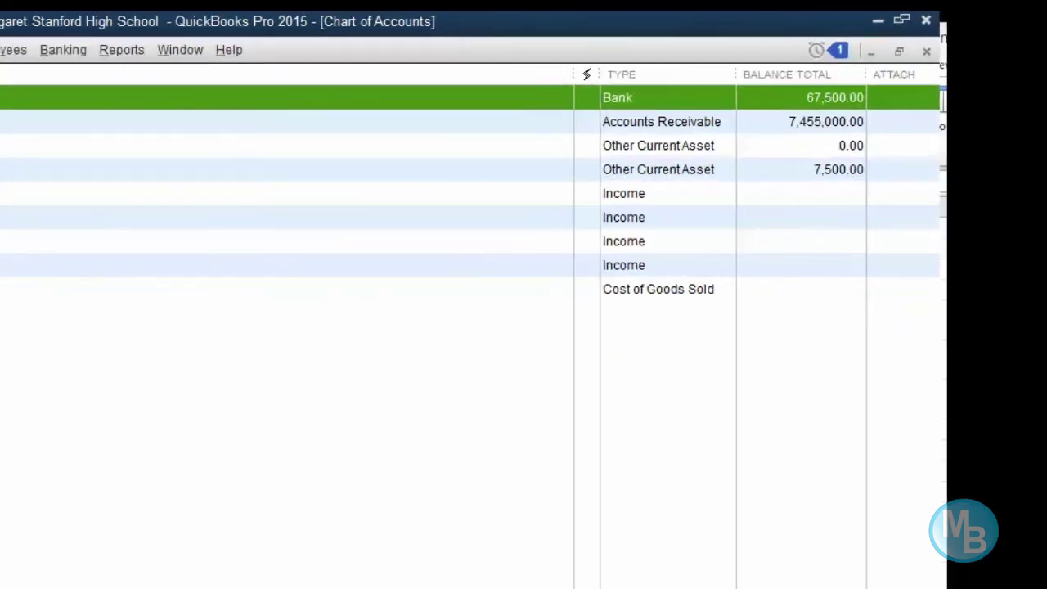
pyautogui.click(70, 133)
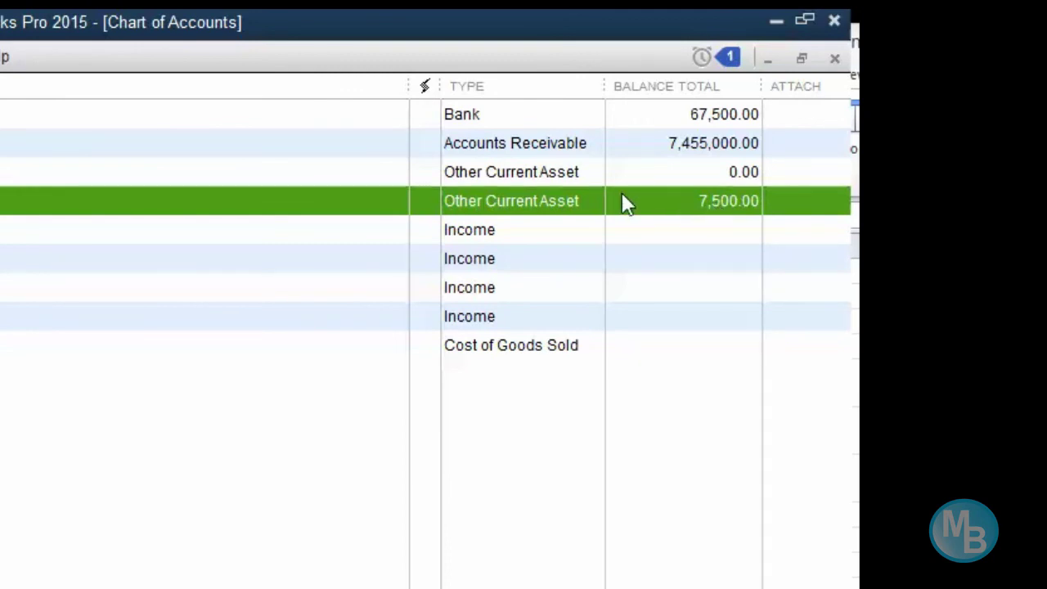
# - Start a deposit from Undeposited Funds holding the remaining 7,500.00 check payment
pyautogui.rightClick(194, 199)
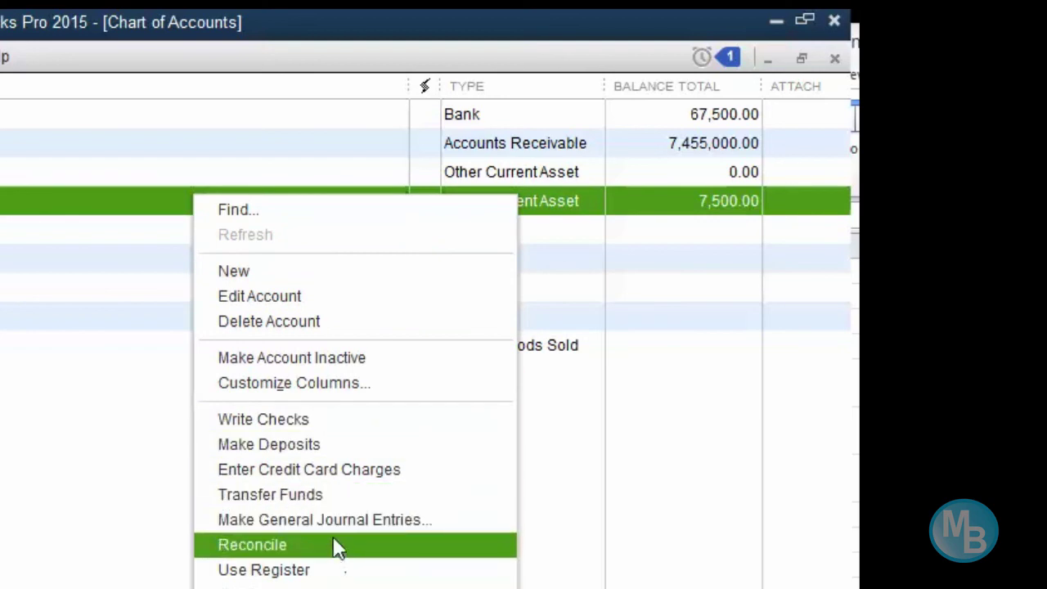
pyautogui.click(327, 446)
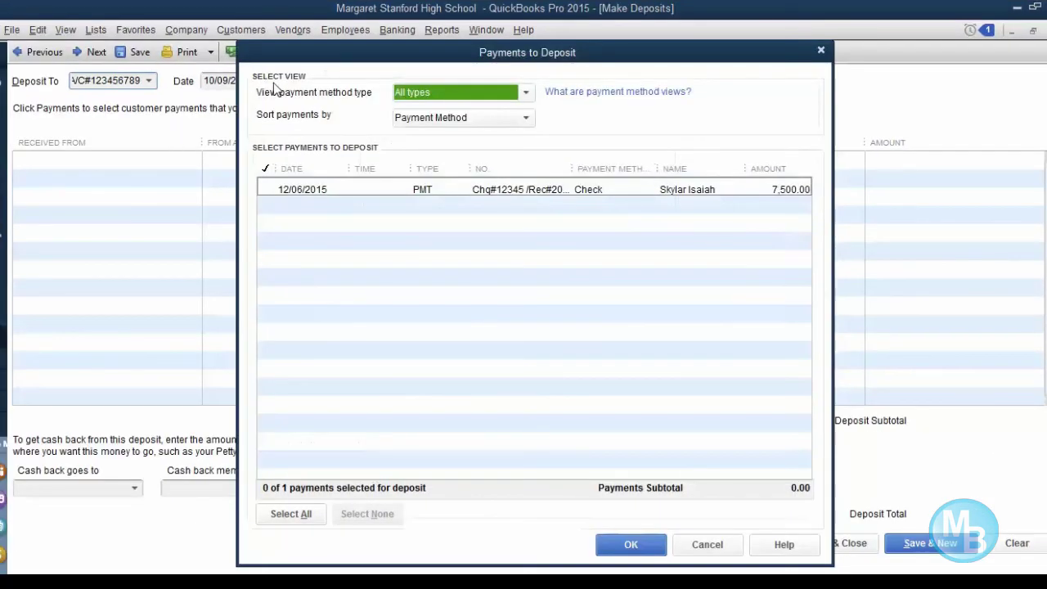
pyautogui.click(267, 190)
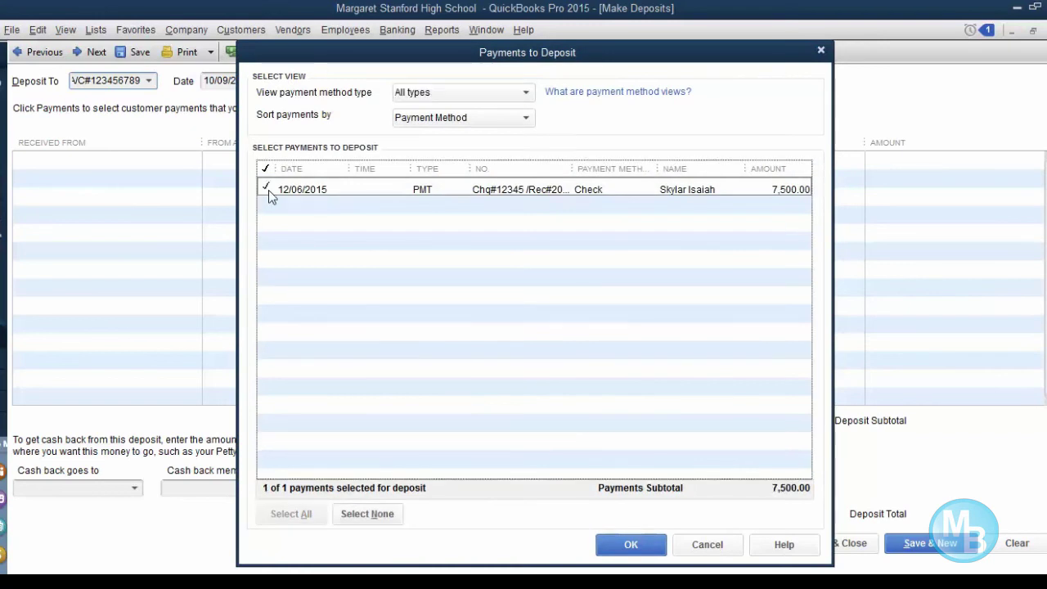
pyautogui.click(618, 540)
# - Date the deposit 16/09/2014 and save it, accepting the past-transaction warning
pyautogui.click(269, 82)
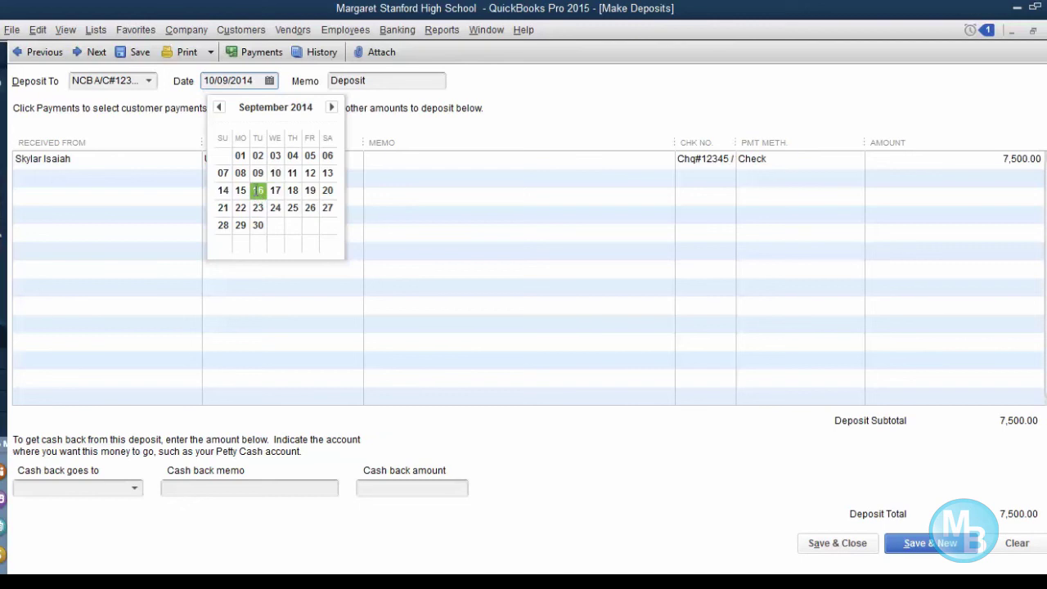
pyautogui.click(257, 190)
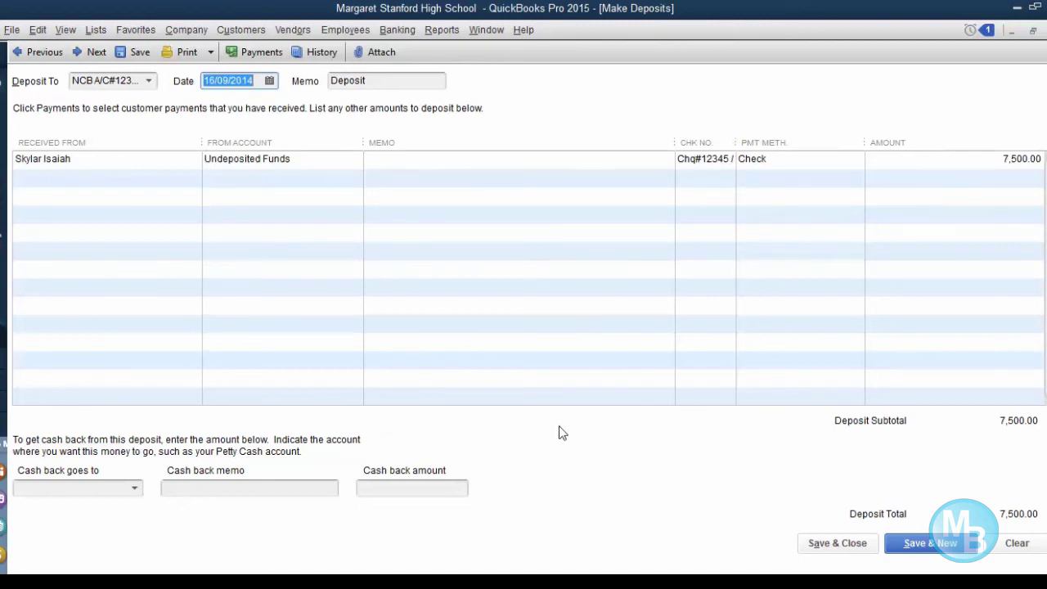
pyautogui.click(860, 545)
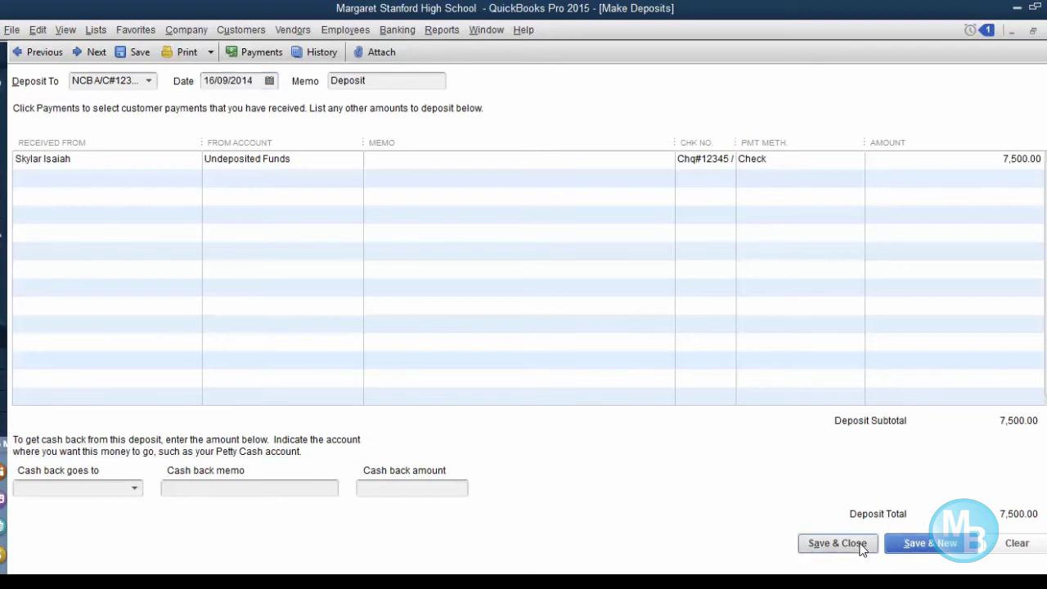
pyautogui.click(509, 298)
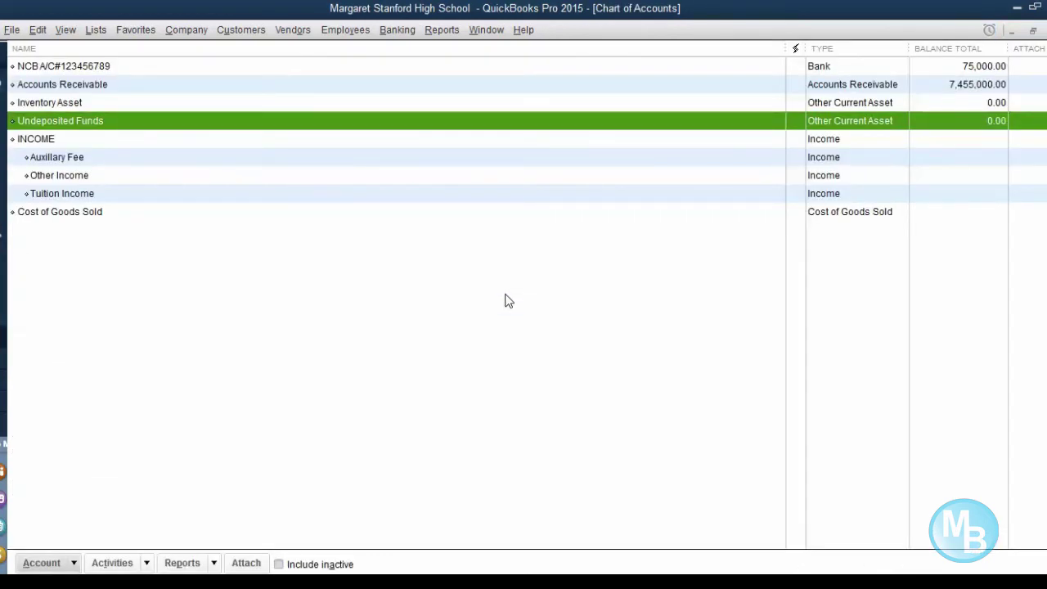
# - Open the NCB bank account register and switch it to 1-Line view
pyautogui.click(77, 139)
pyautogui.click(81, 120)
pyautogui.click(84, 104)
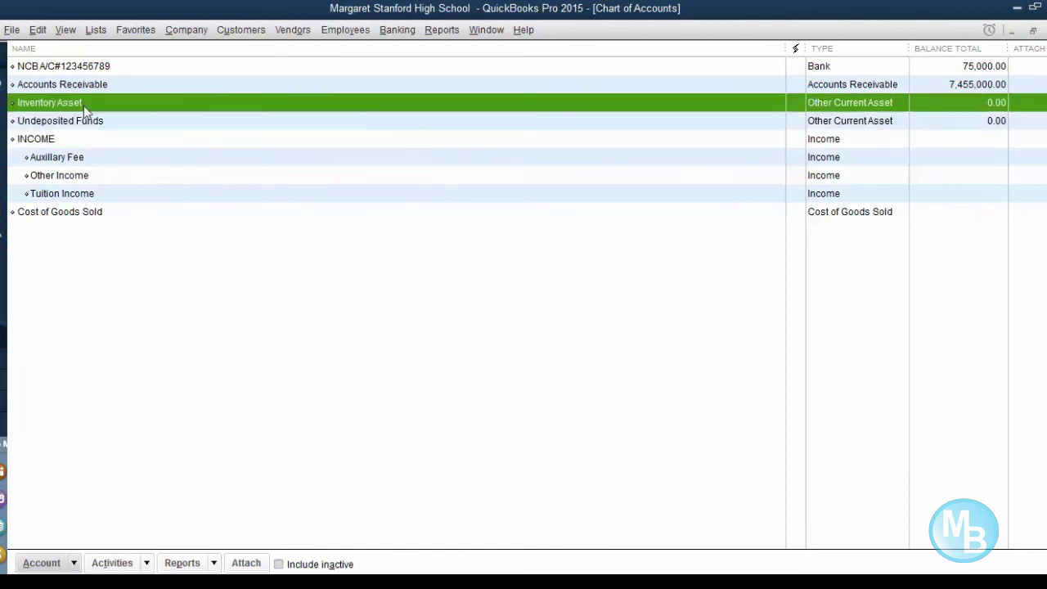
pyautogui.click(173, 69)
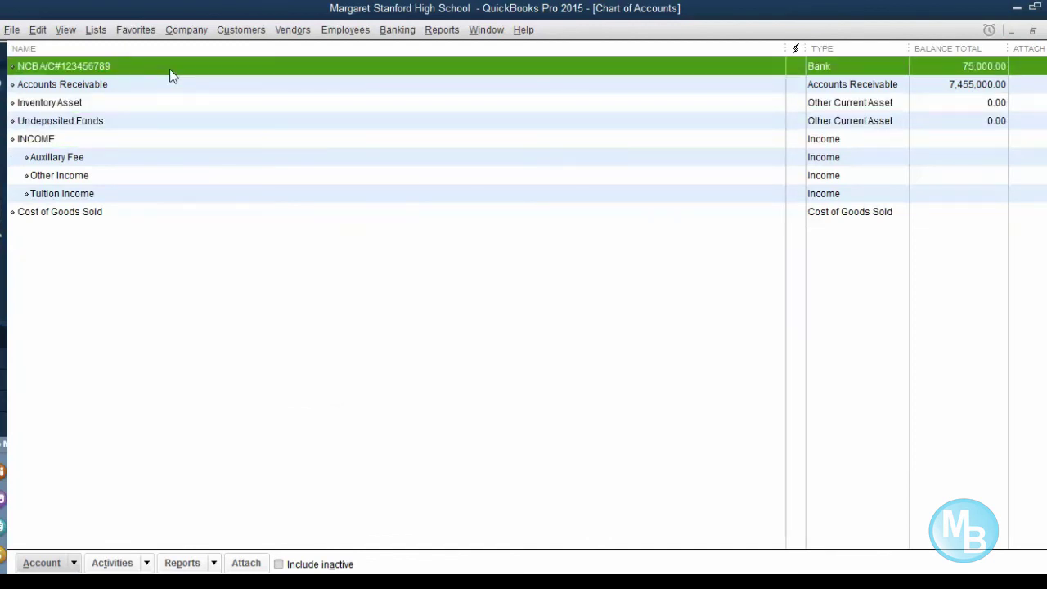
pyautogui.doubleClick(170, 71)
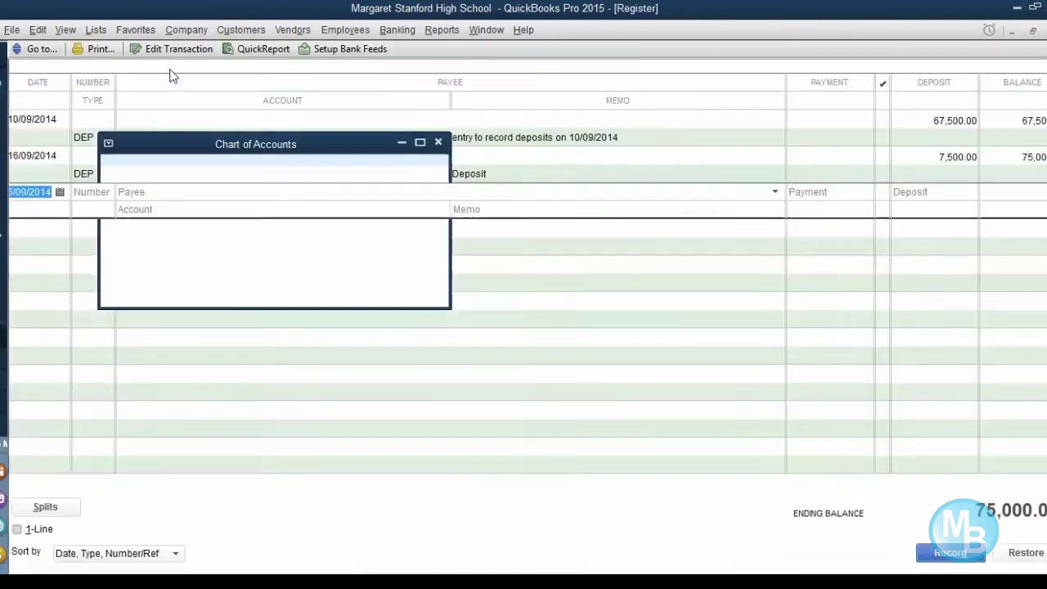
pyautogui.click(18, 526)
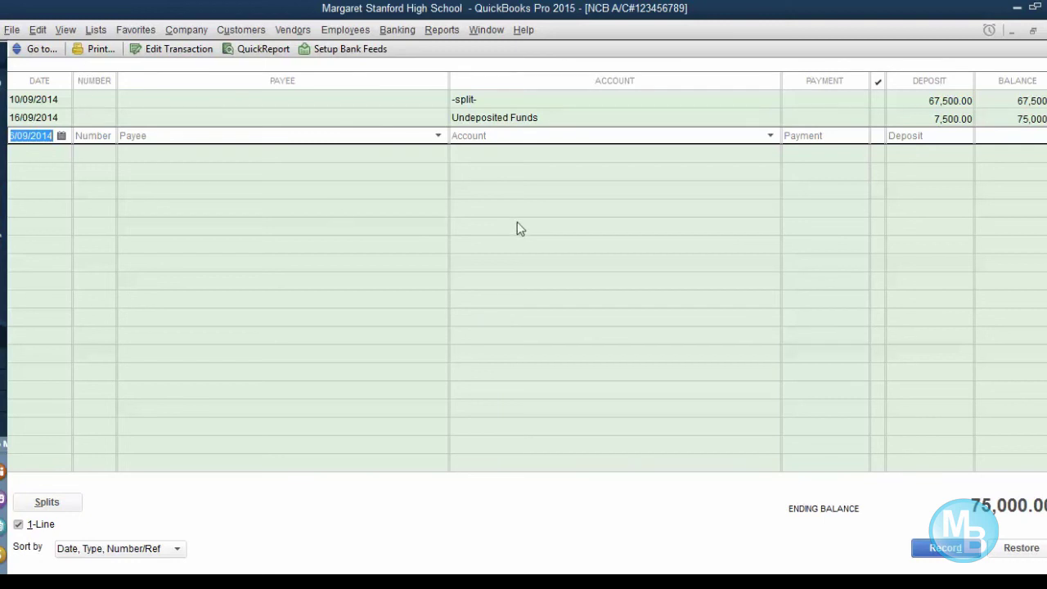
# - Review the details of the 67,500.00 split deposit, then return to the register
pyautogui.press('Home')
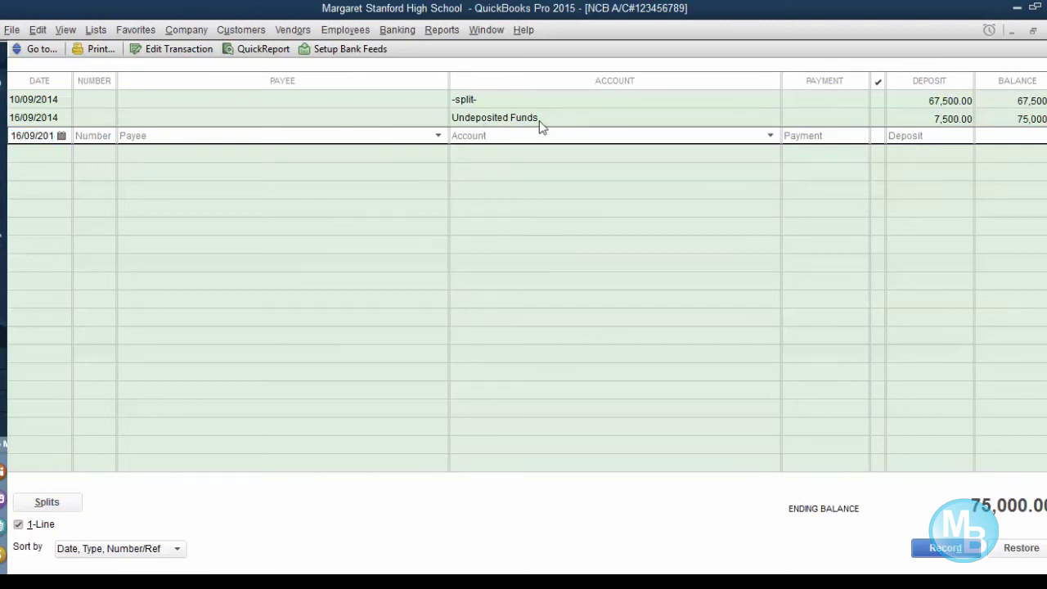
pyautogui.press('Up')
pyautogui.press('Home')
pyautogui.press('Up')
pyautogui.press('Down')
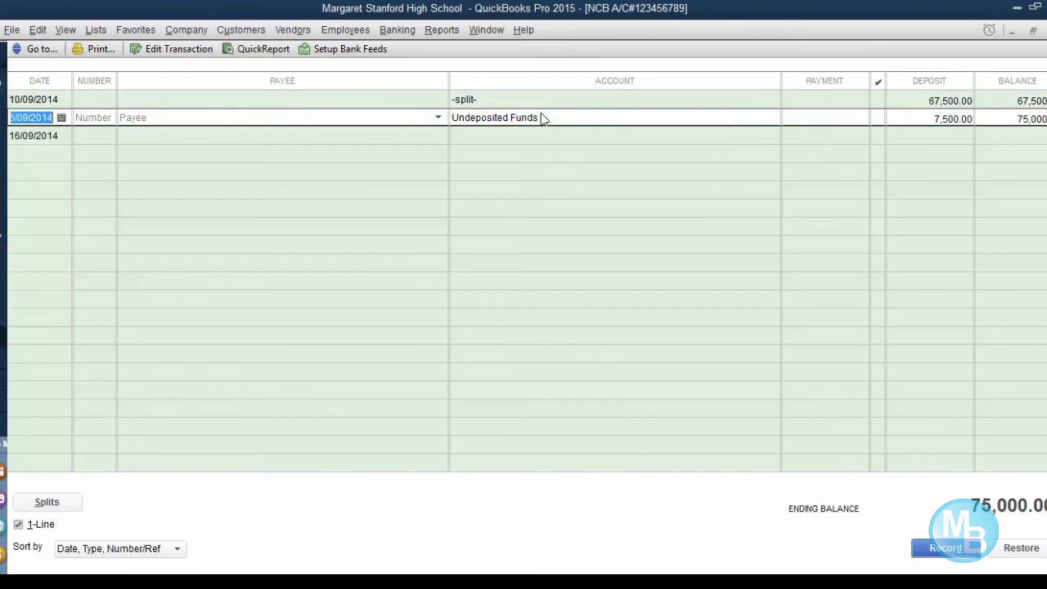
pyautogui.click(530, 135)
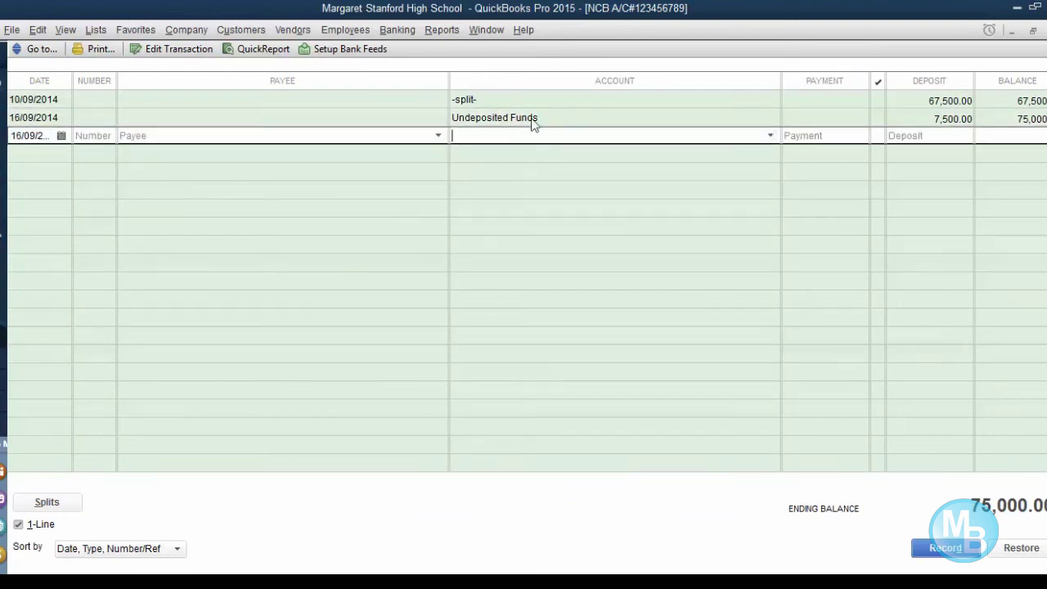
pyautogui.click(689, 99)
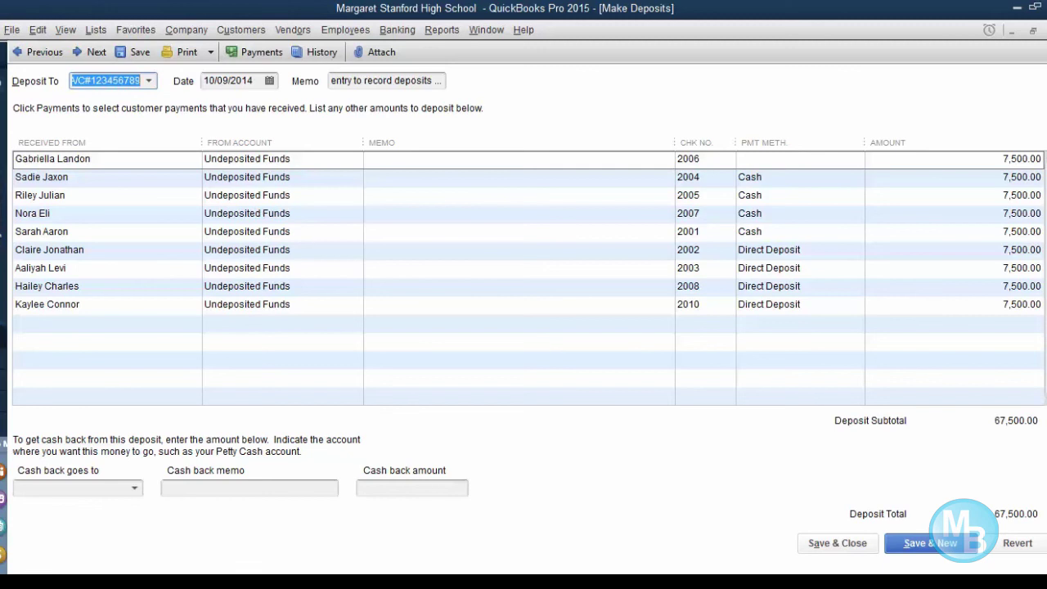
pyautogui.hotkey('ctrl', 'r')
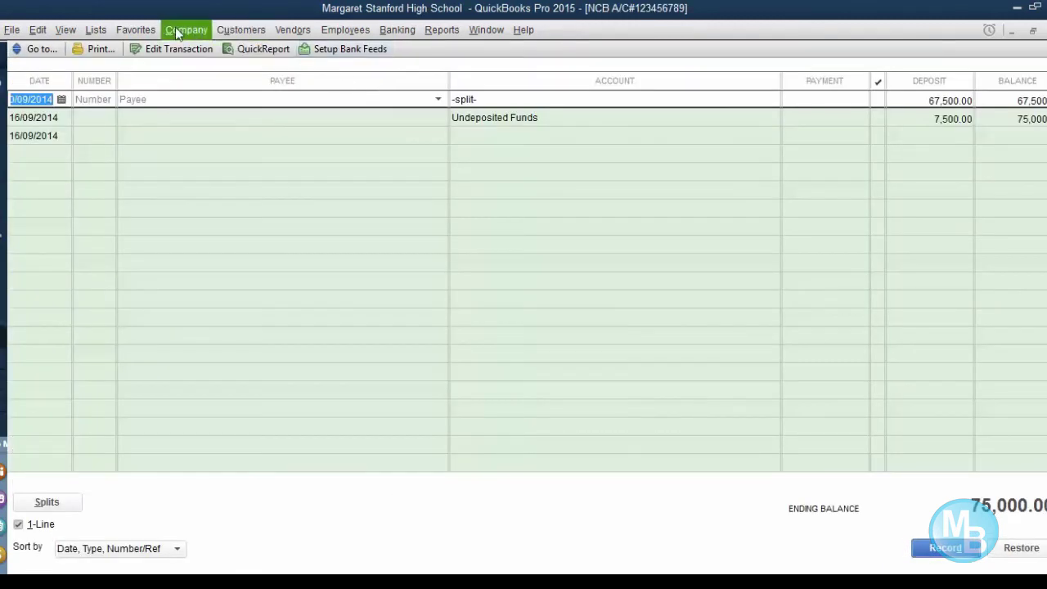
# - Open Receive Payments from the Customers menu
pyautogui.click(241, 29)
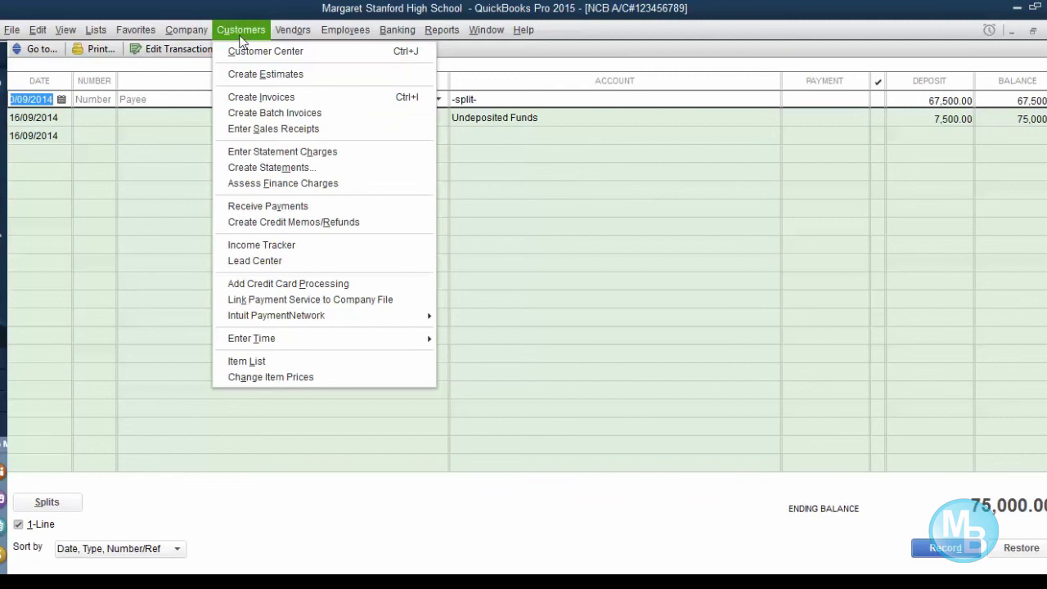
pyautogui.click(307, 209)
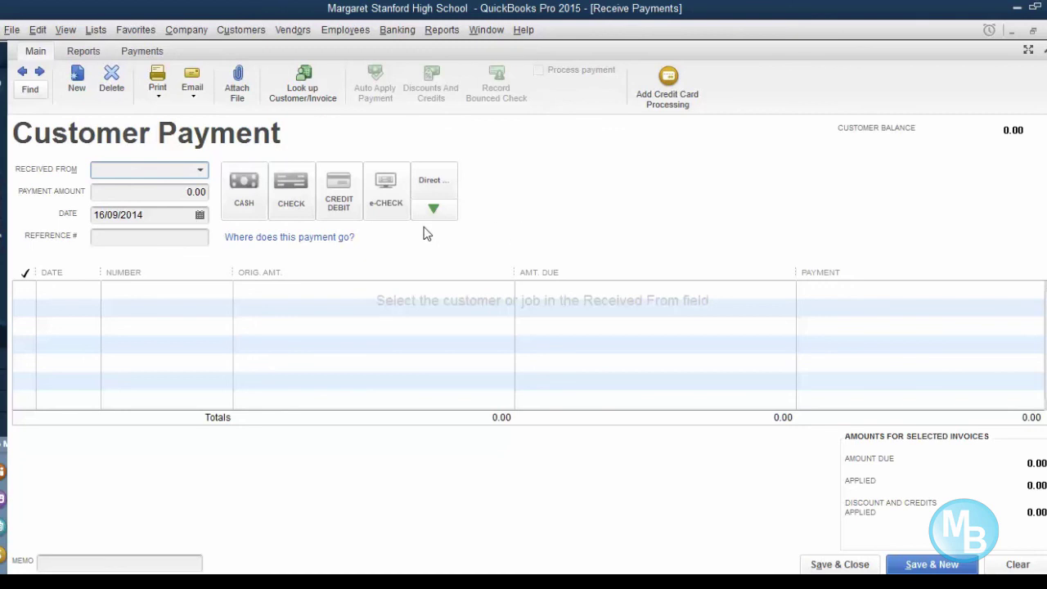
pyautogui.click(14, 36)
# - Untick 'Use Undeposited Funds as a default deposit to account' in company Payments preferences, accepting the window-close warning
pyautogui.moveTo(38, 33)
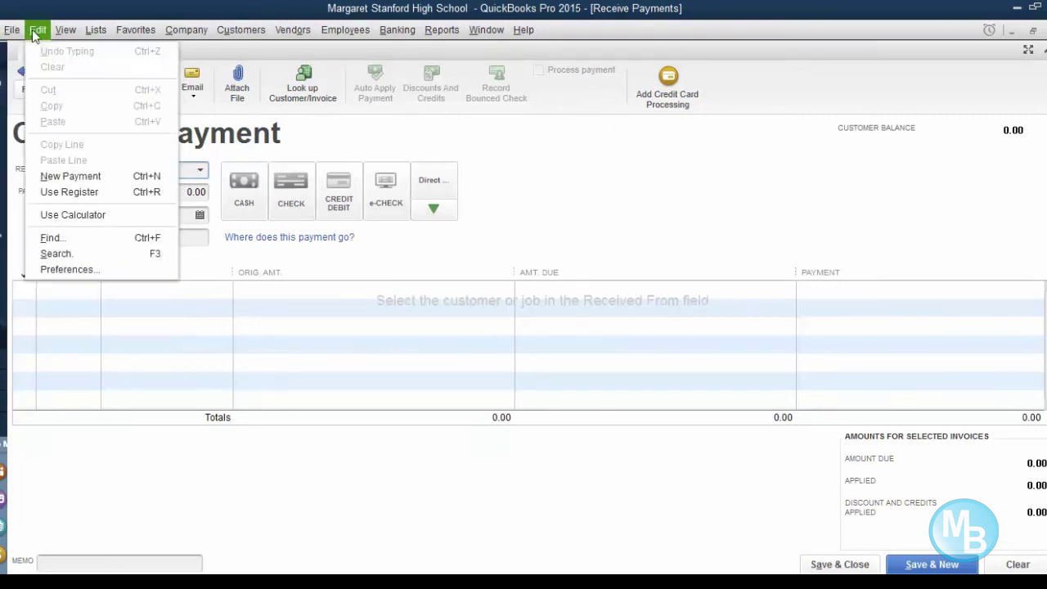
pyautogui.click(109, 271)
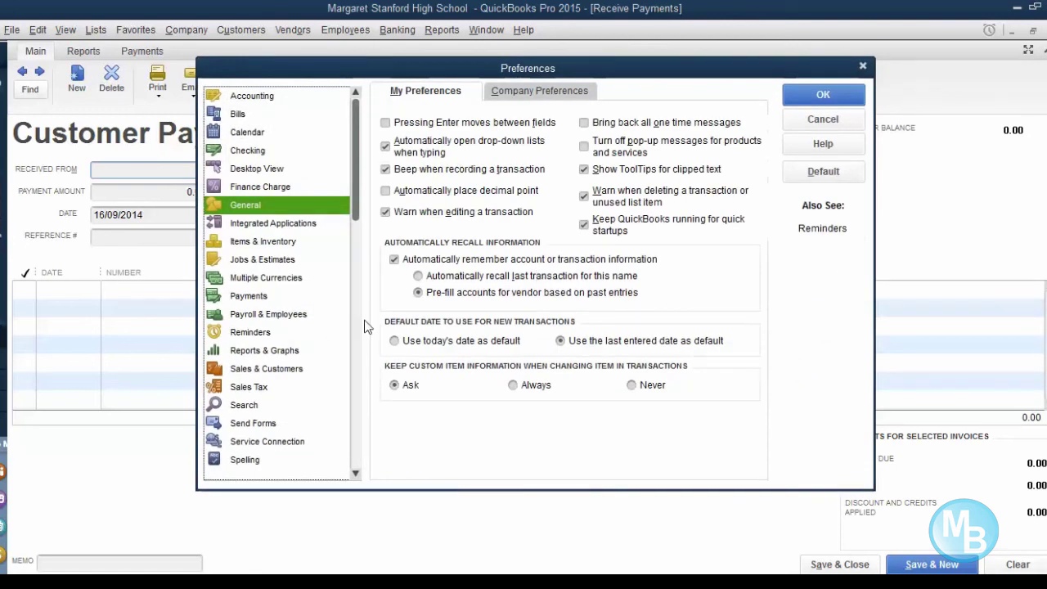
pyautogui.click(257, 297)
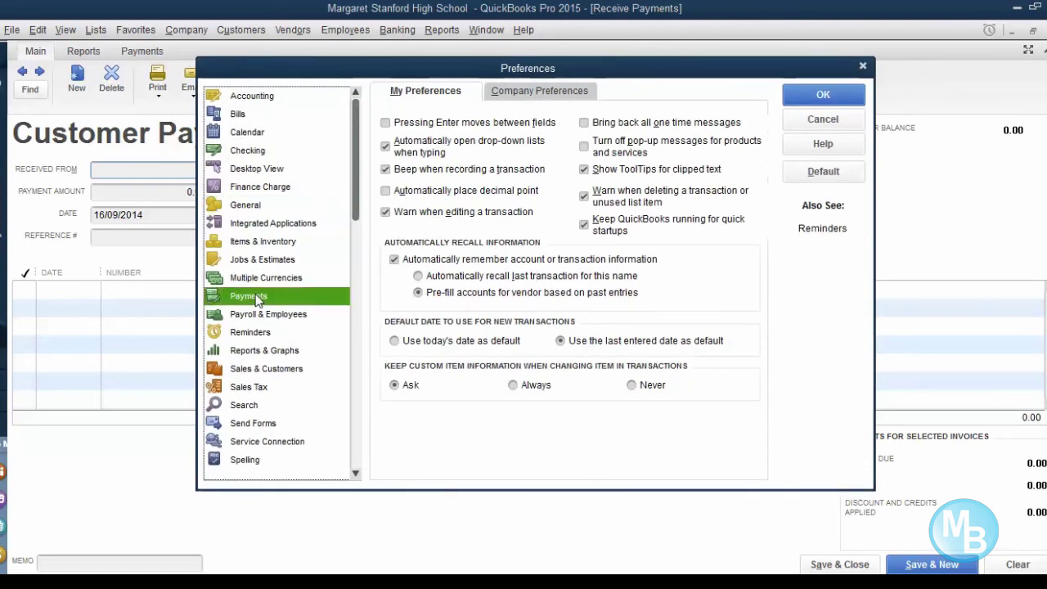
pyautogui.click(570, 99)
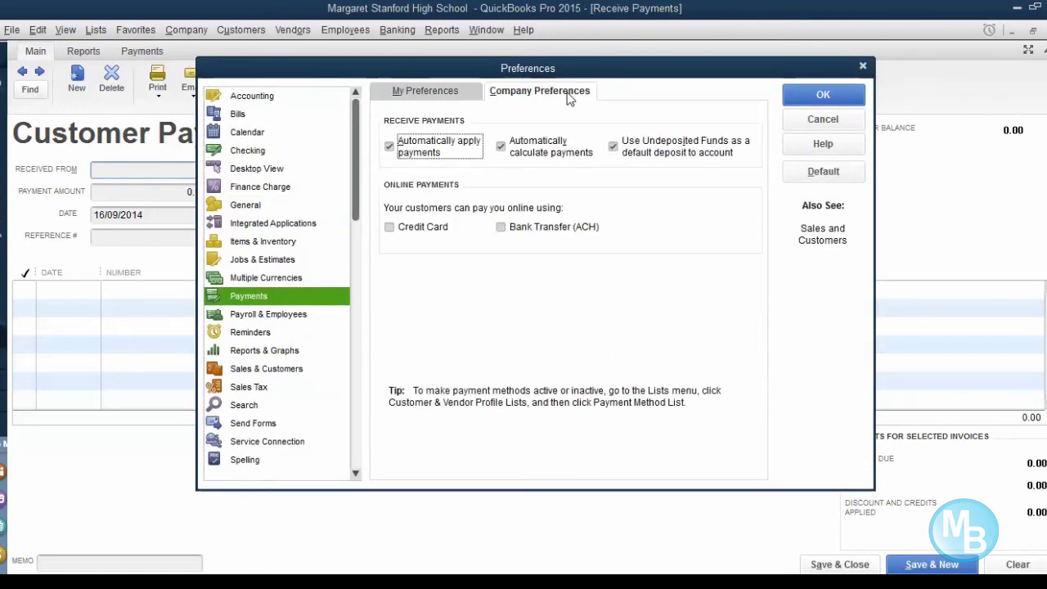
pyautogui.click(614, 149)
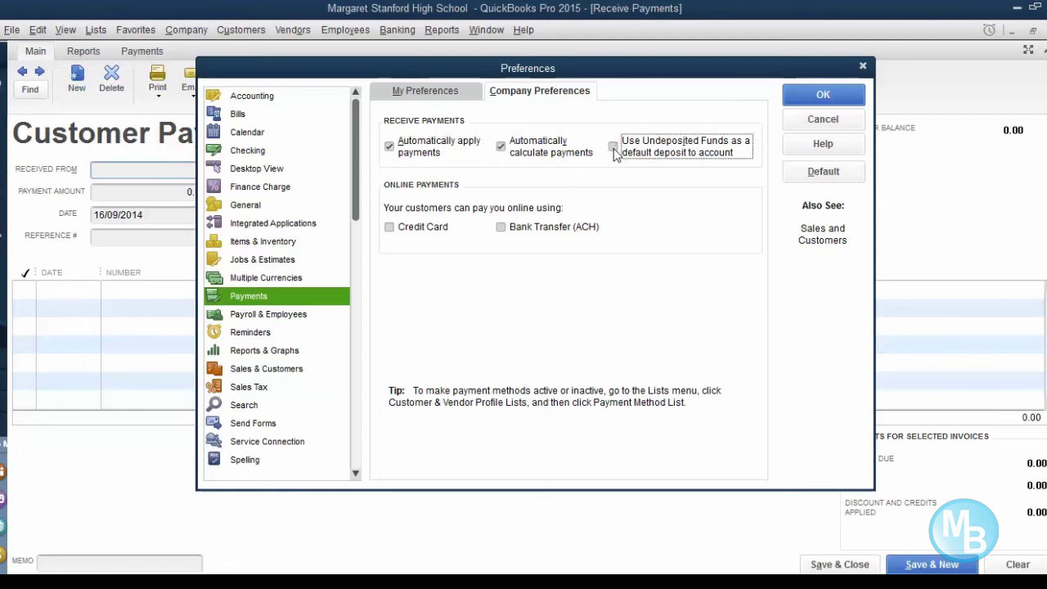
pyautogui.click(857, 97)
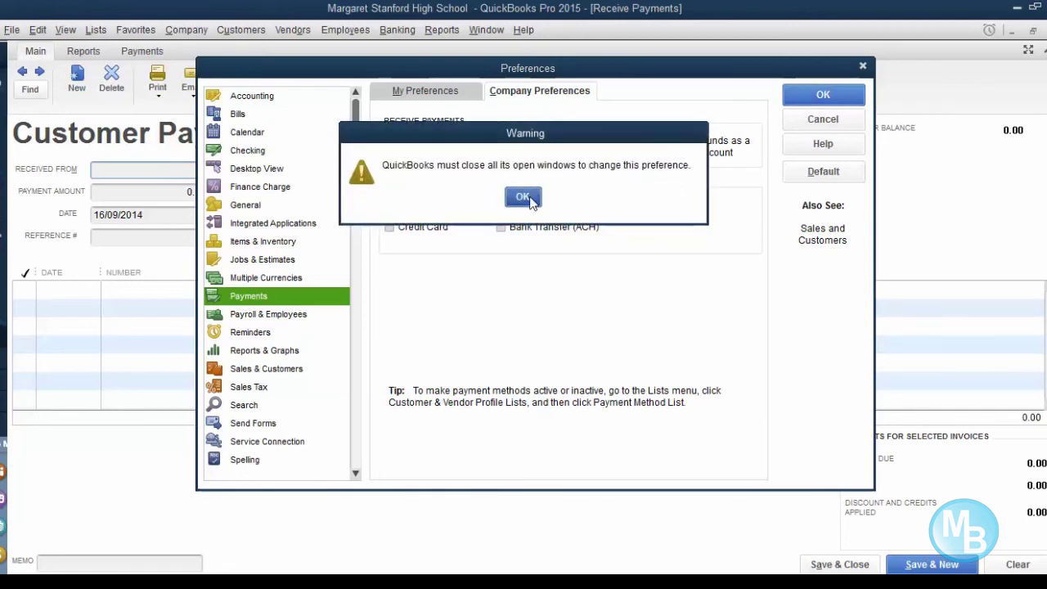
pyautogui.click(529, 201)
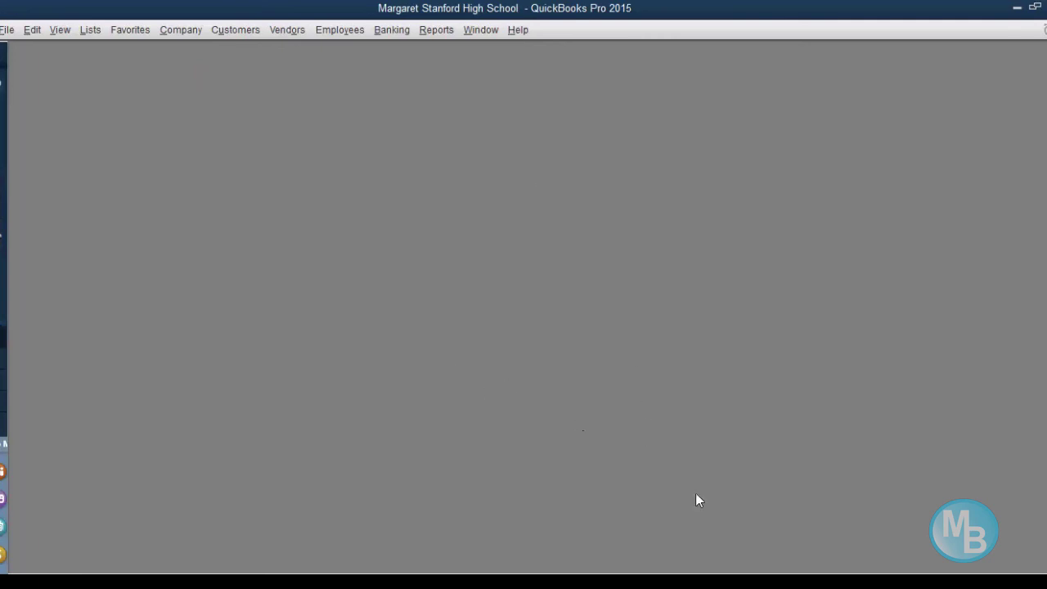
# - Bring up the Excel Names List workbook and switch to its Partpayment of 15/9/2014 sheet
pyautogui.moveTo(685, 581)
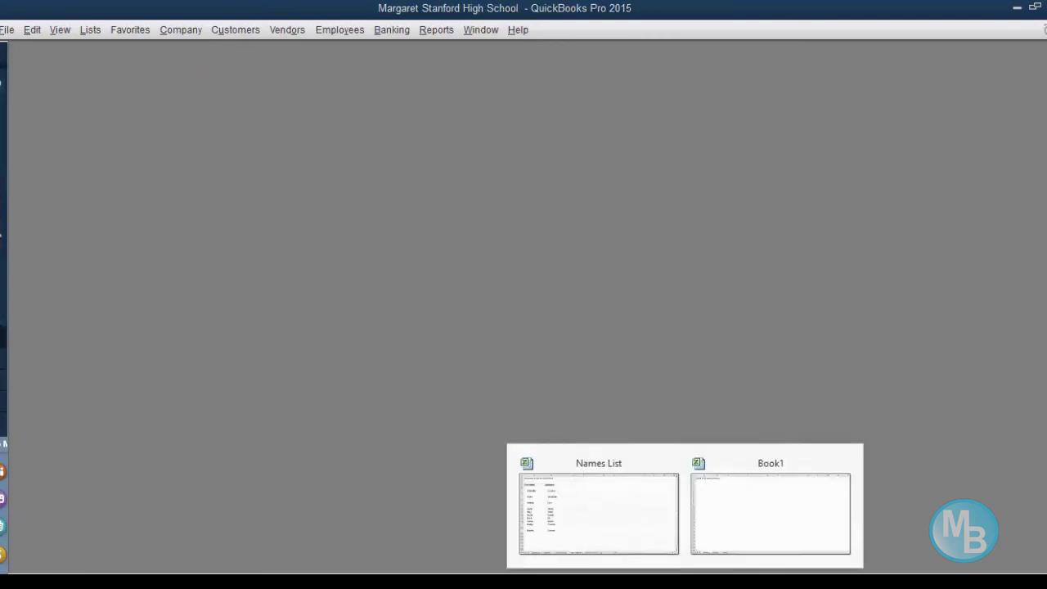
pyautogui.click(647, 522)
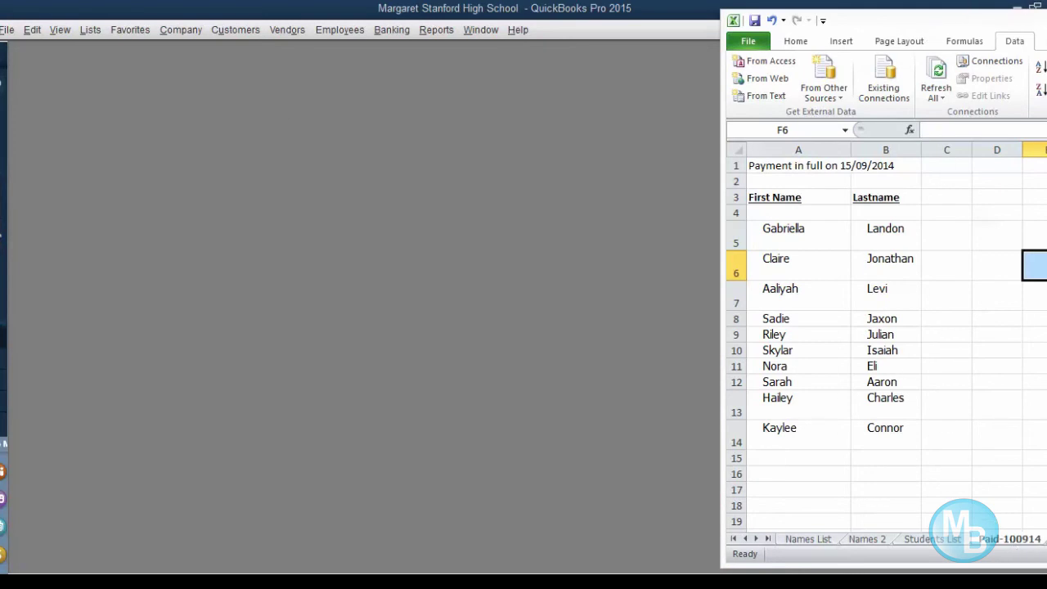
pyautogui.hotkey('ctrl', 'pagedown')
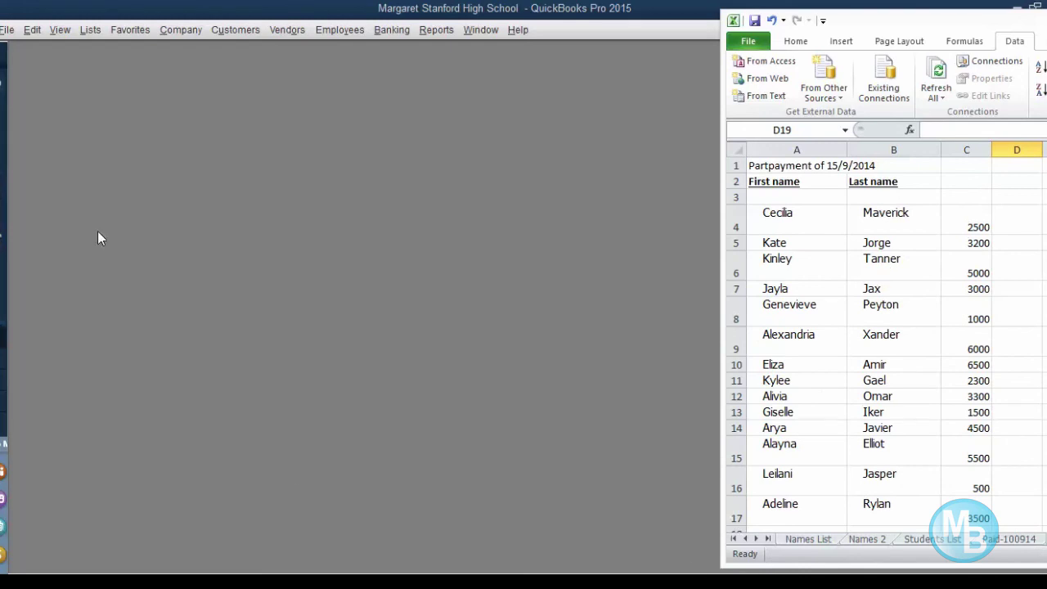
pyautogui.click(221, 34)
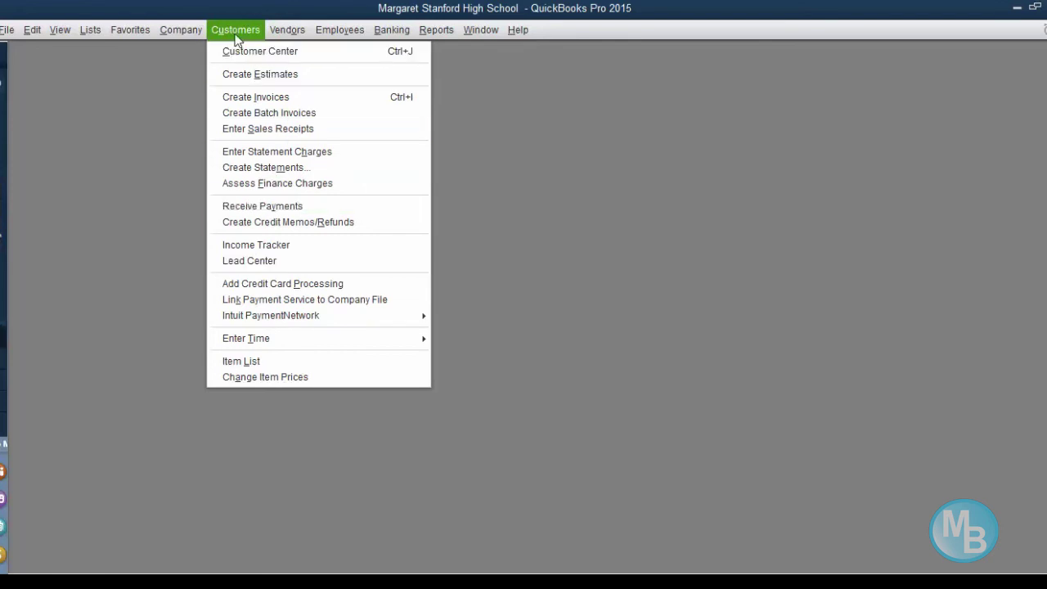
# - Enter the first part-payment student in Received From, loading her open 7,500.00 invoice 253
pyautogui.click(273, 208)
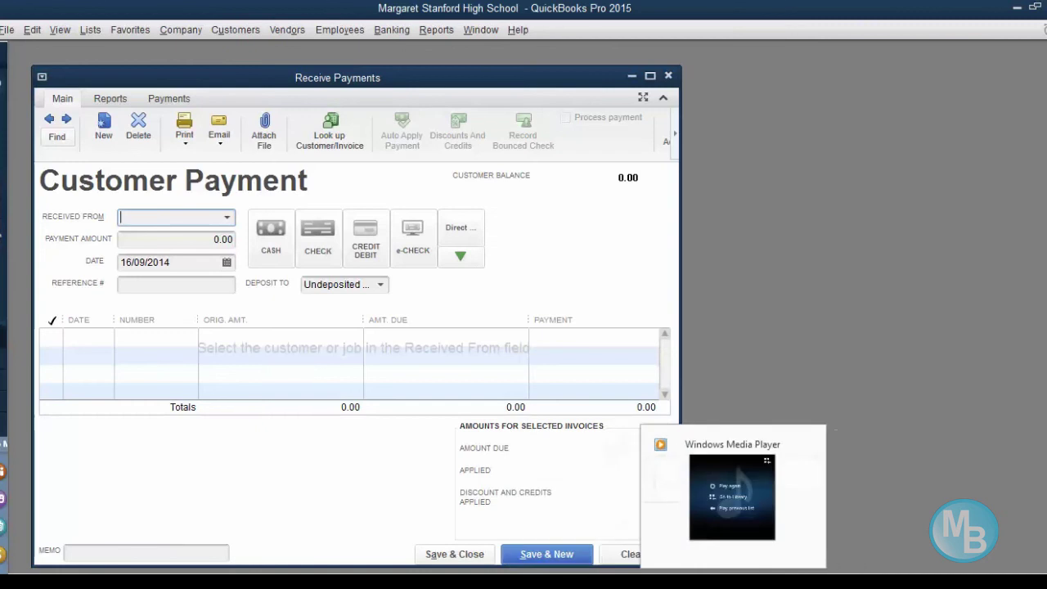
pyautogui.moveTo(685, 581)
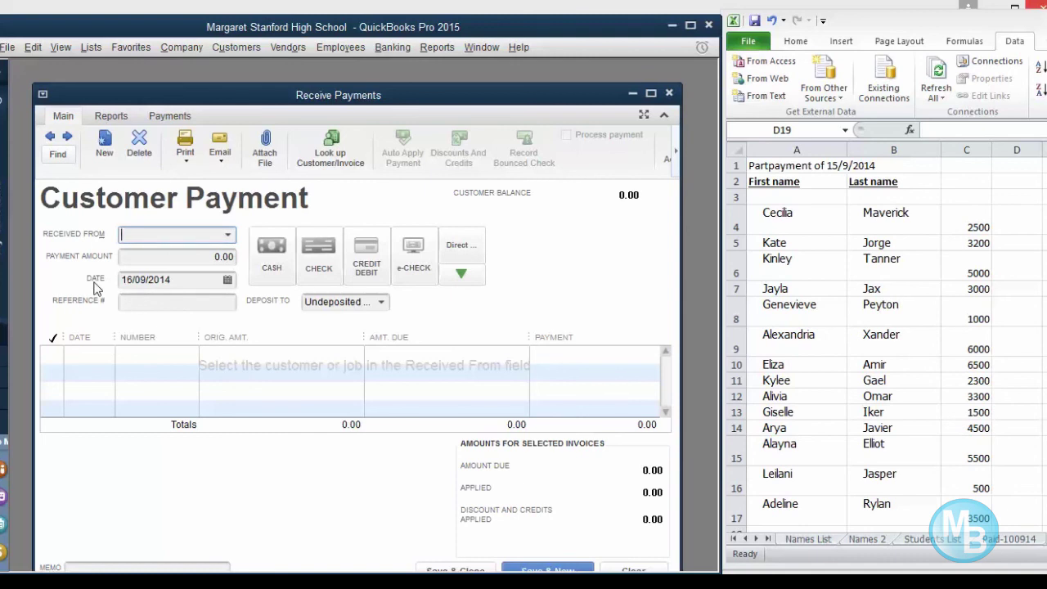
pyautogui.write('Cecilia Maverick')
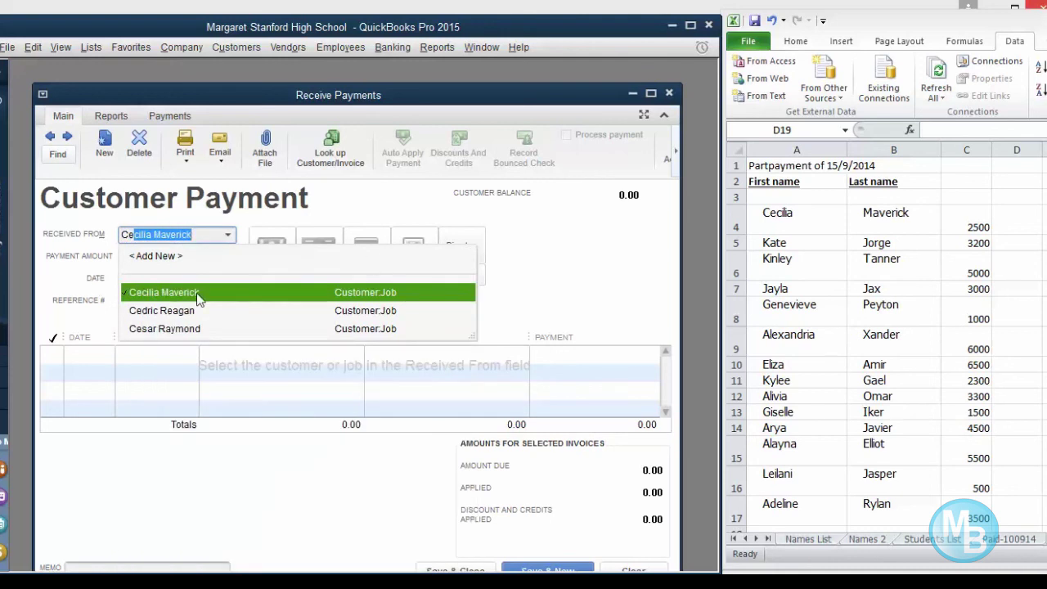
pyautogui.click(198, 294)
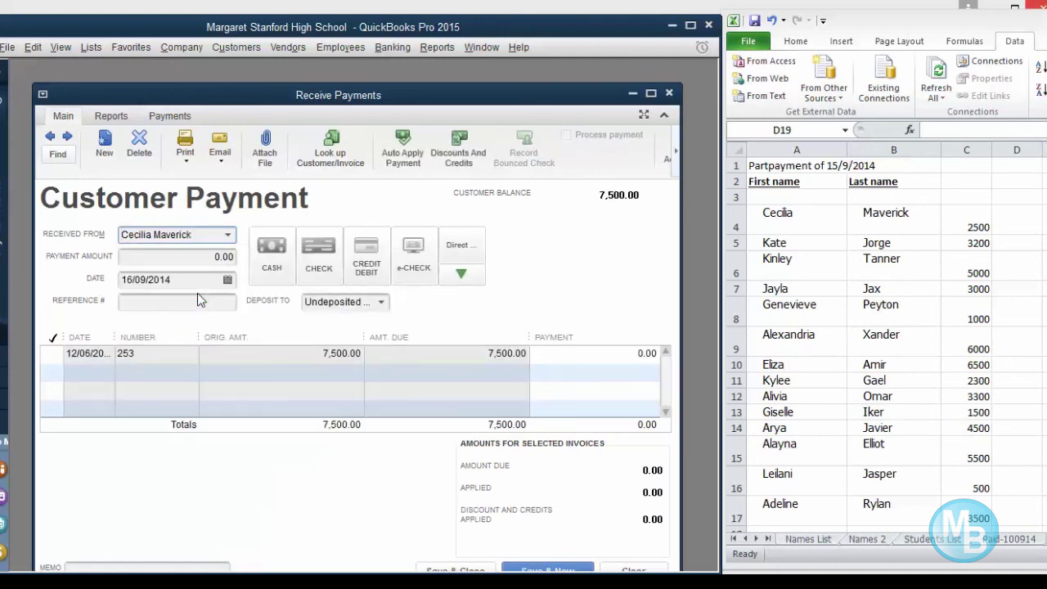
pyautogui.click(160, 256)
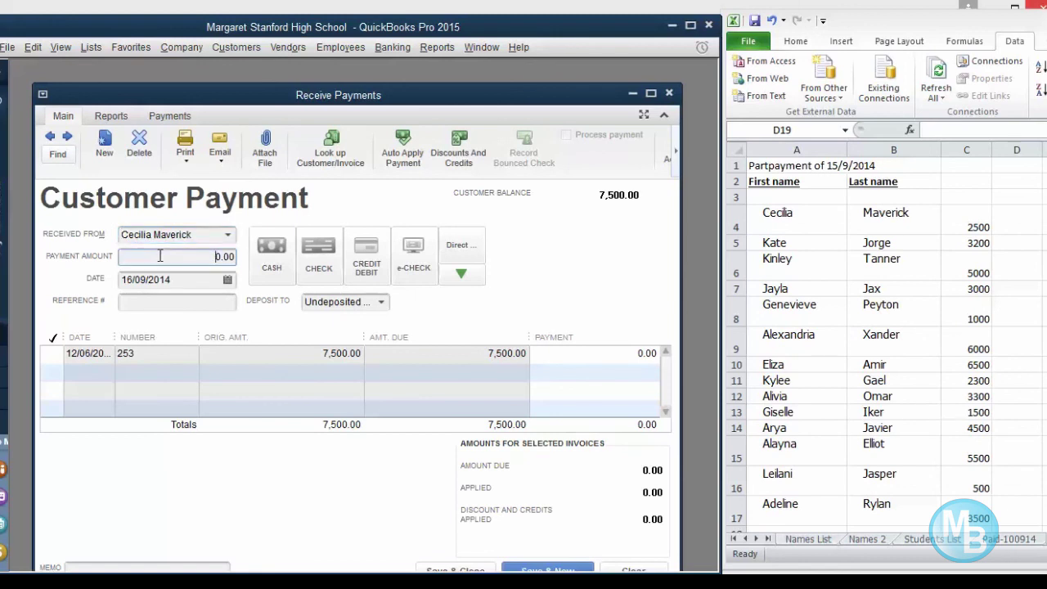